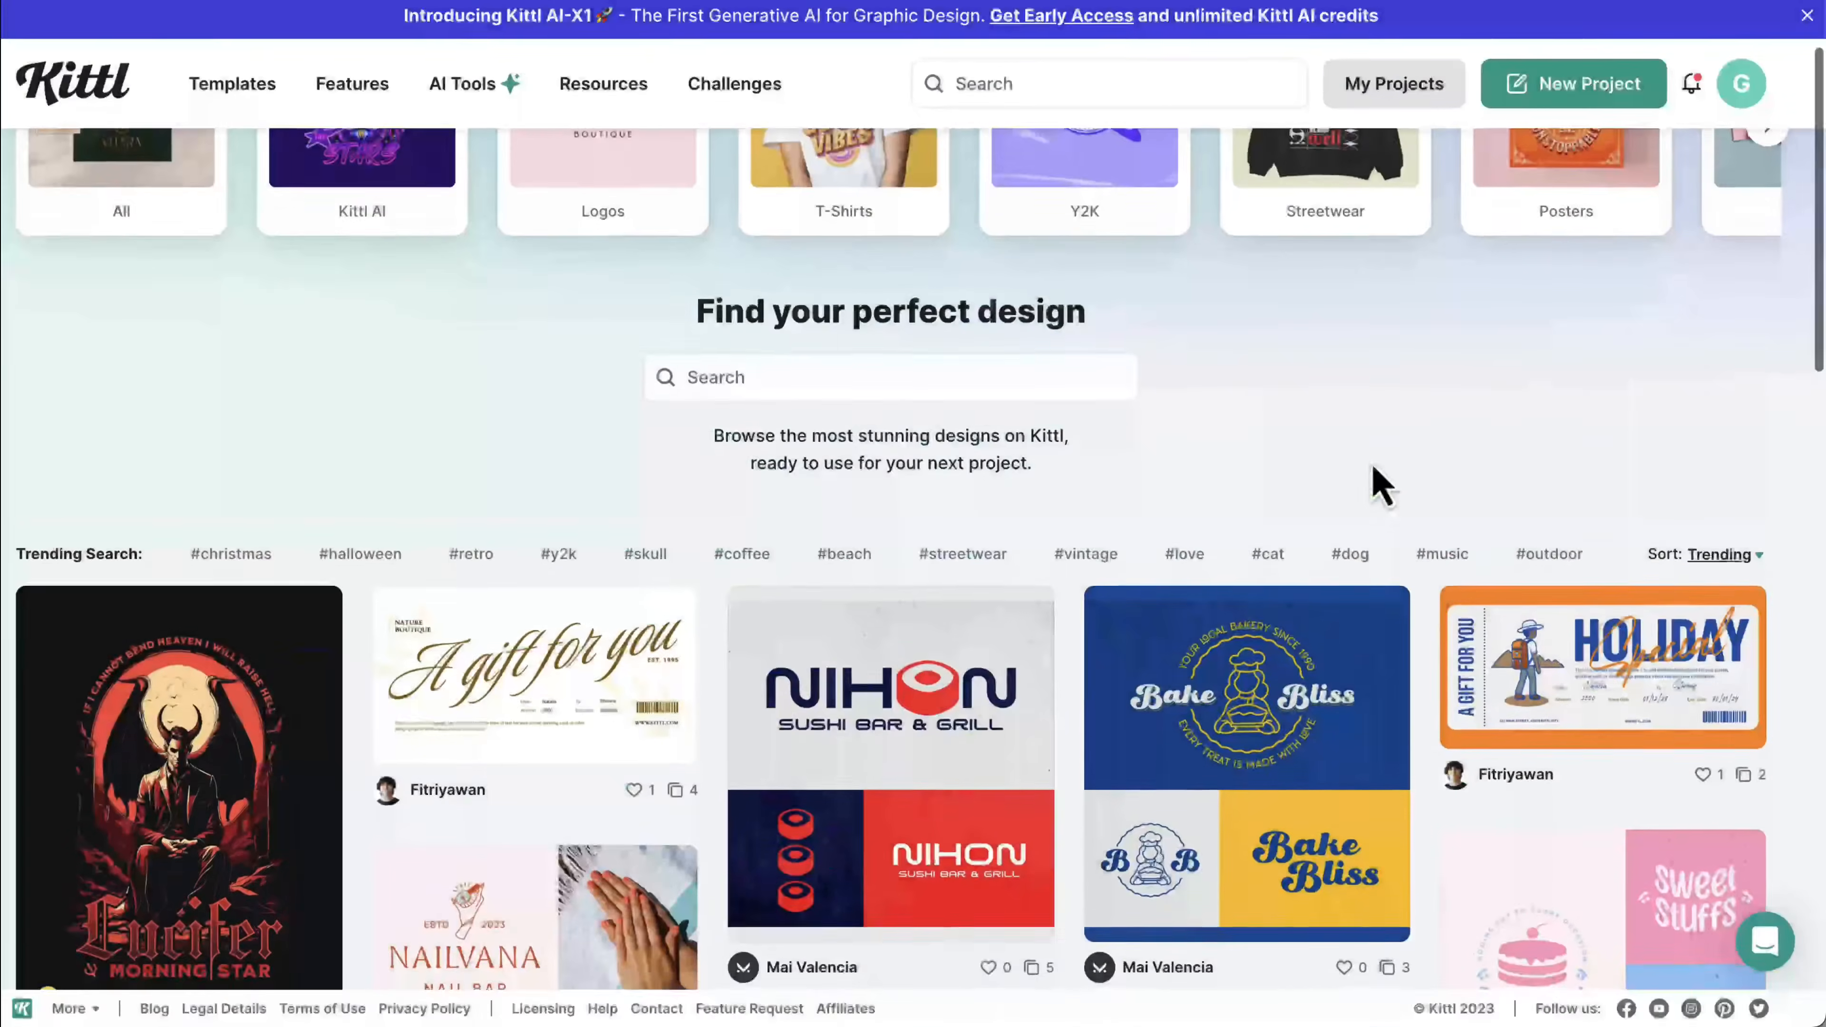
- Browse the trending designs on the Kittl home page
{"action": "scroll", "coordinate": [1381, 486], "scroll_direction": "down", "scroll_amount": 6}
{"action": "scroll", "coordinate": [1381, 485], "scroll_direction": "up", "scroll_amount": 6}
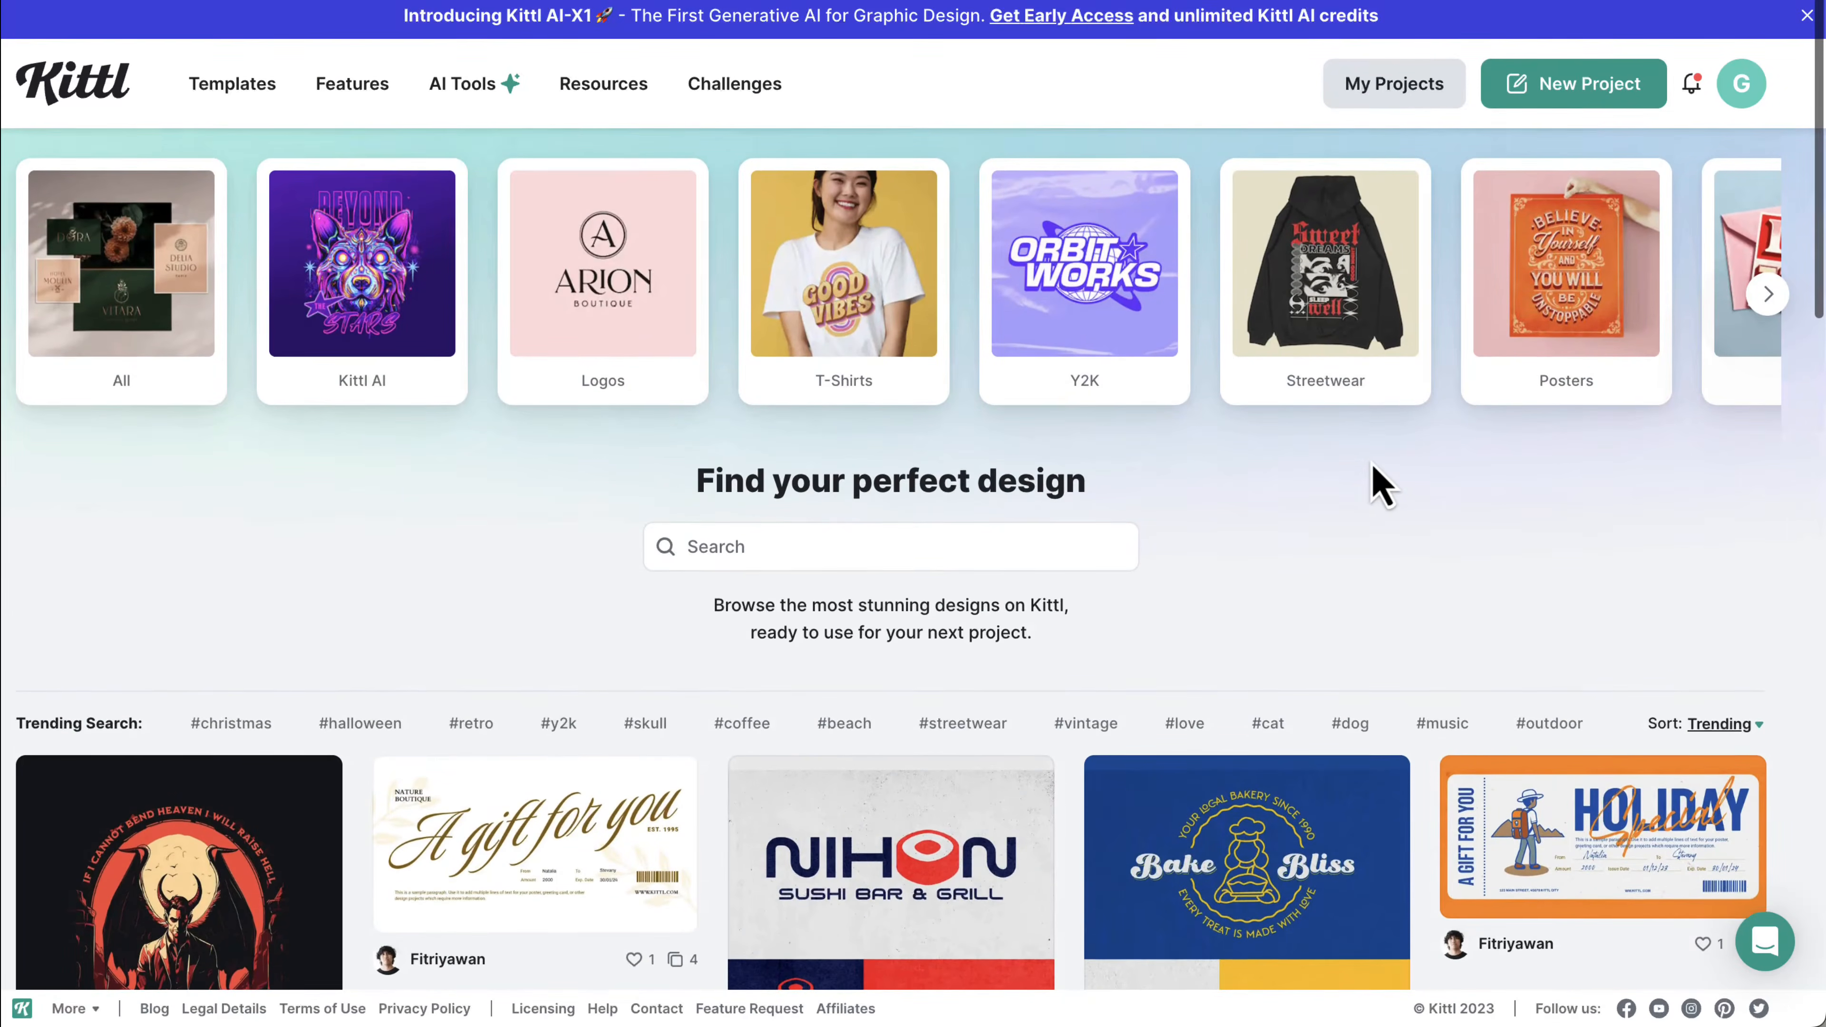
{"action": "scroll", "coordinate": [1381, 485], "scroll_direction": "down", "scroll_amount": 3}
{"action": "scroll", "coordinate": [1378, 482], "scroll_direction": "down", "scroll_amount": 8}
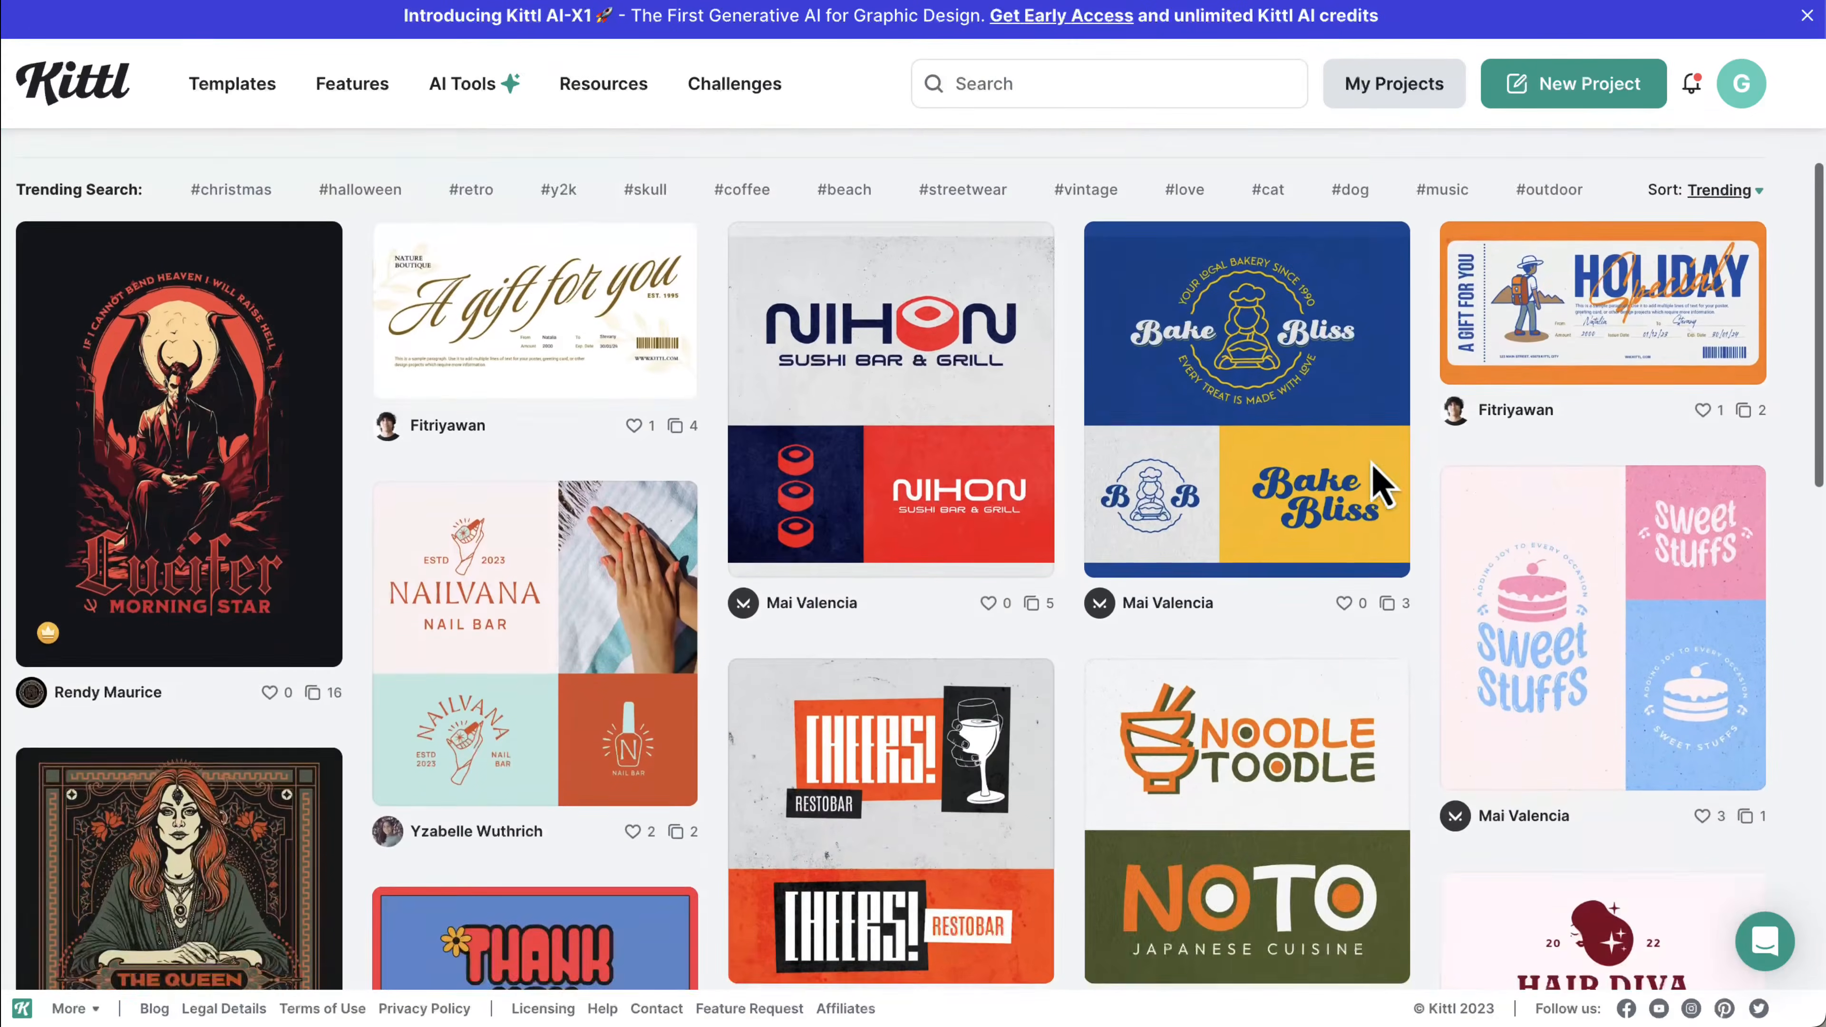
{"action": "scroll", "coordinate": [1154, 601], "scroll_direction": "down", "scroll_amount": 3}
{"action": "scroll", "coordinate": [1154, 601], "scroll_direction": "down", "scroll_amount": 12}
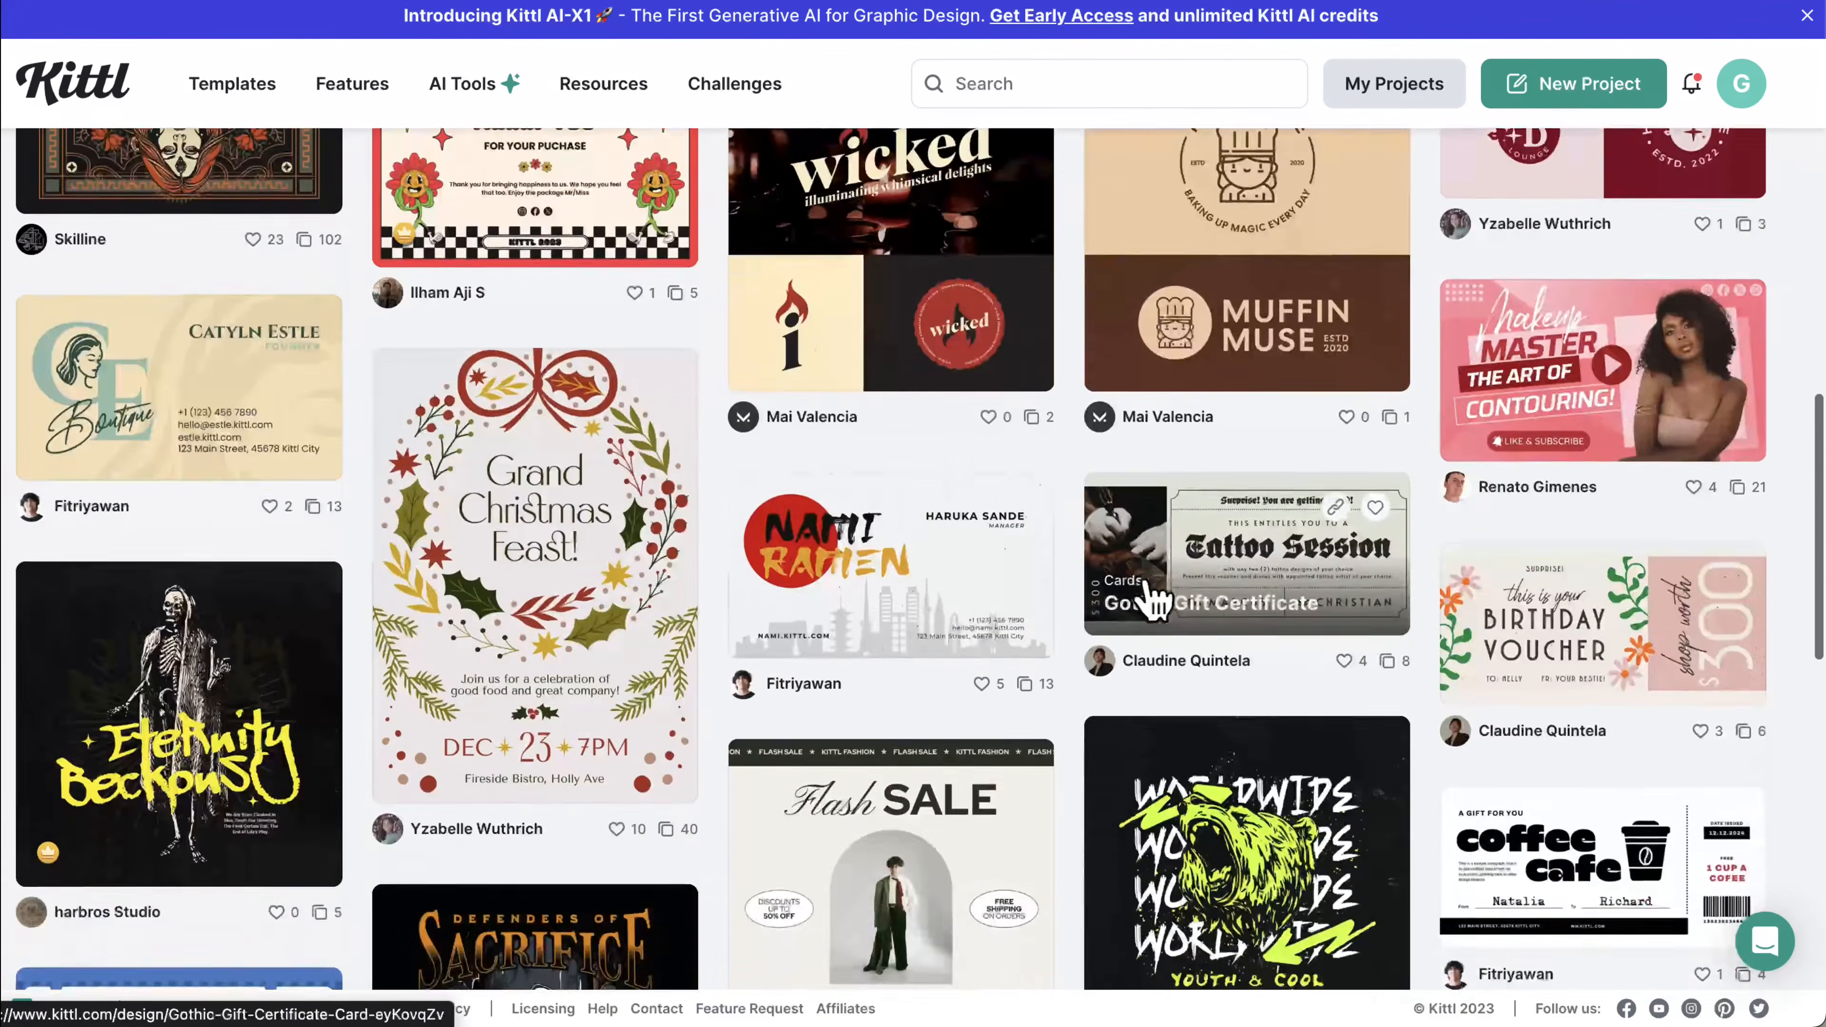
{"action": "scroll", "coordinate": [1154, 601], "scroll_direction": "up", "scroll_amount": 20}
{"action": "scroll", "coordinate": [1150, 601], "scroll_direction": "up", "scroll_amount": 4}
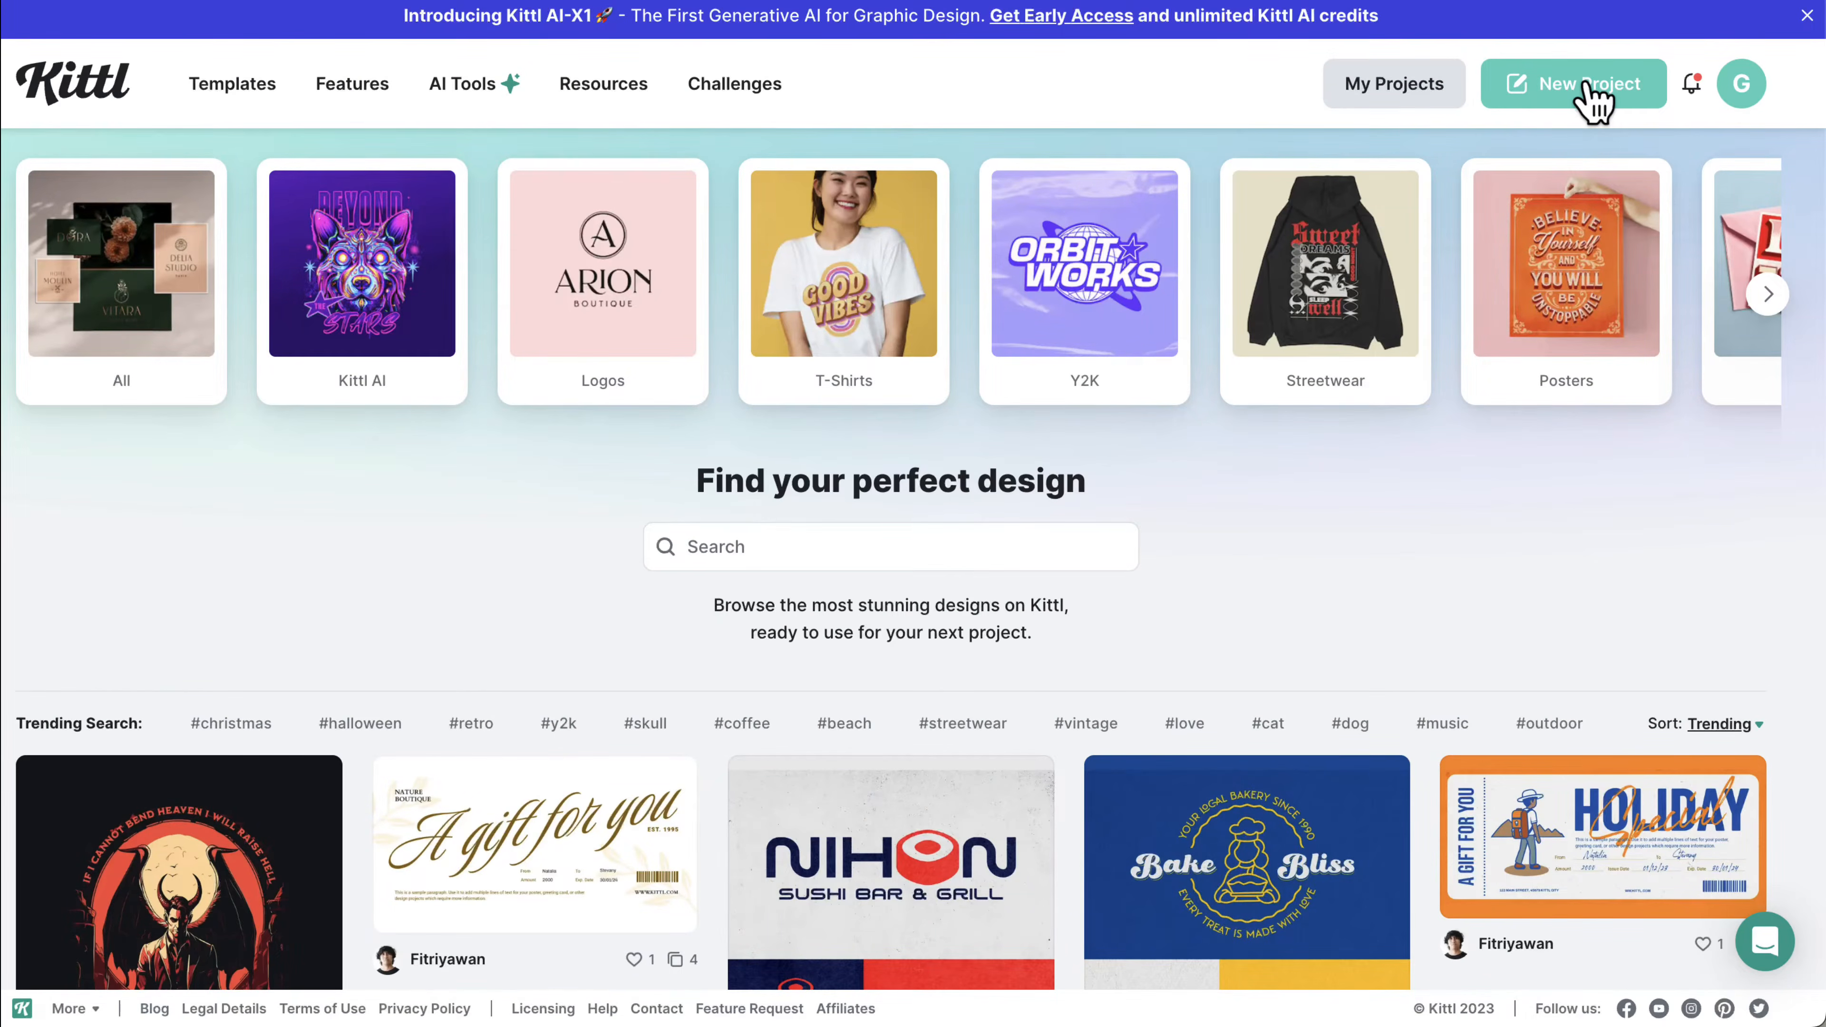
- Create a new project and add a headline text to the blank canvas
{"action": "left_click", "coordinate": [1587, 84]}
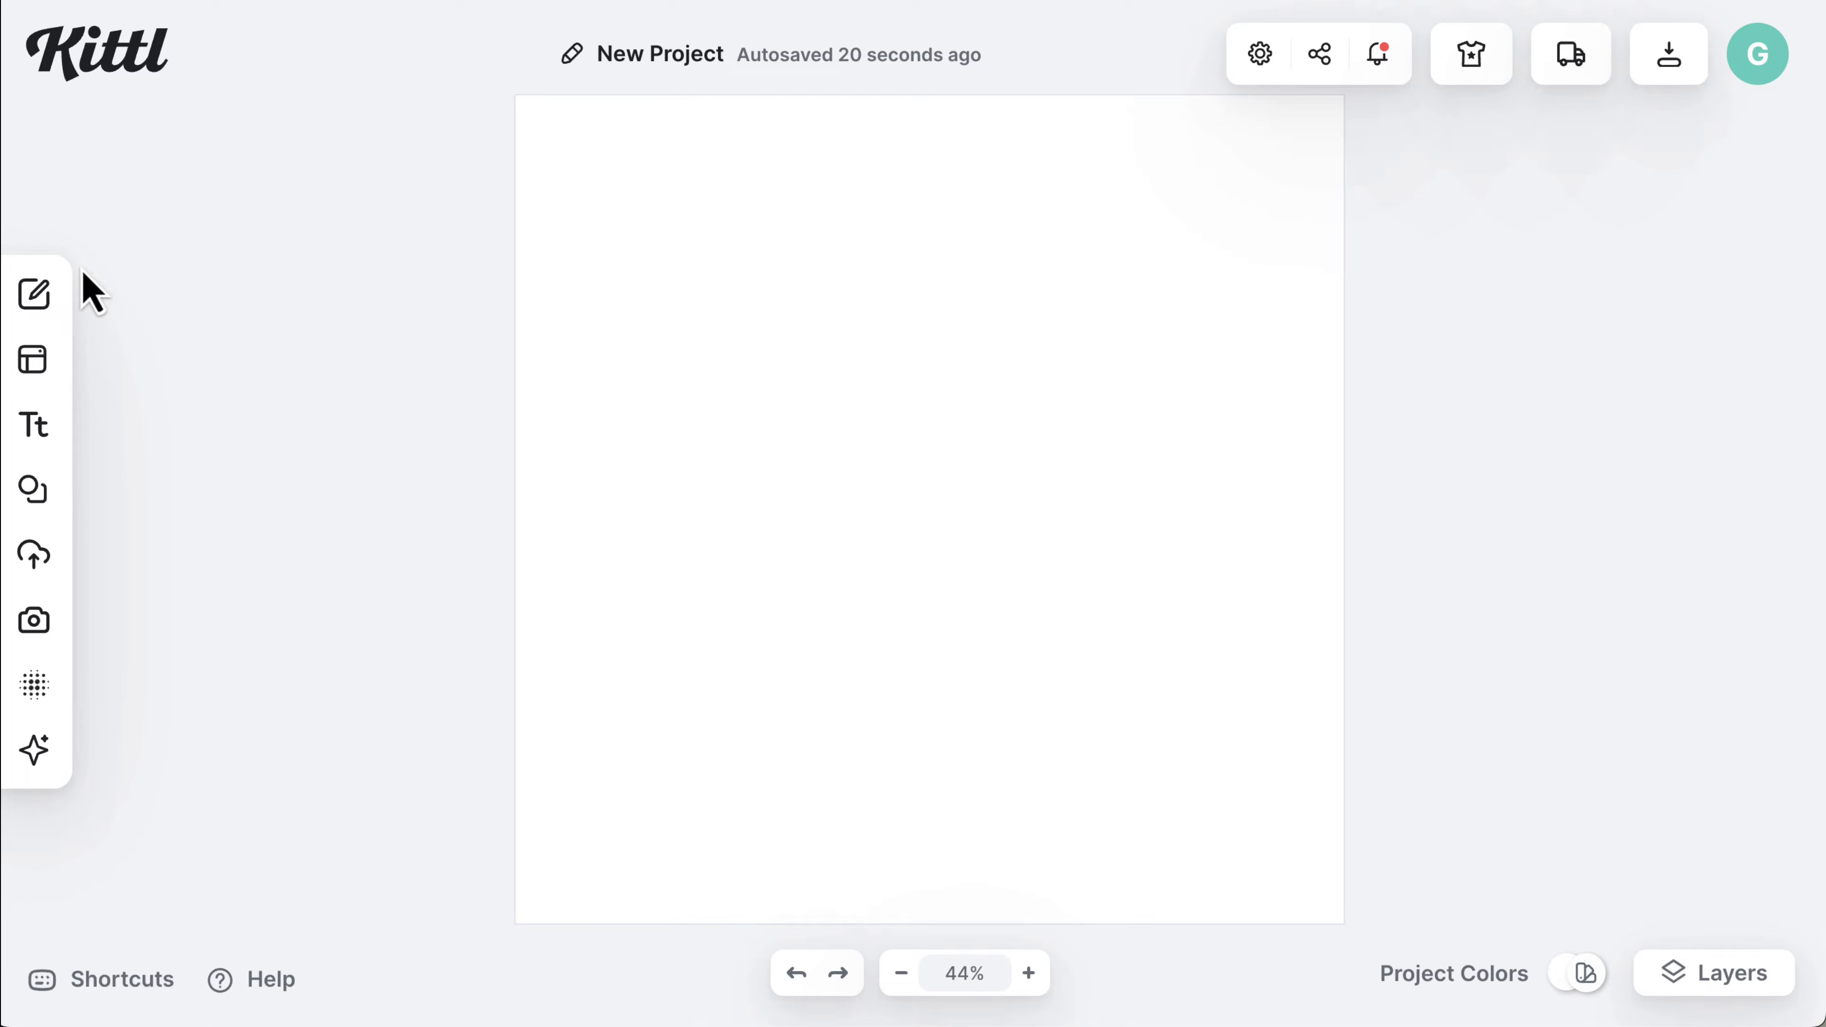
{"action": "mouse_move", "coordinate": [62, 286]}
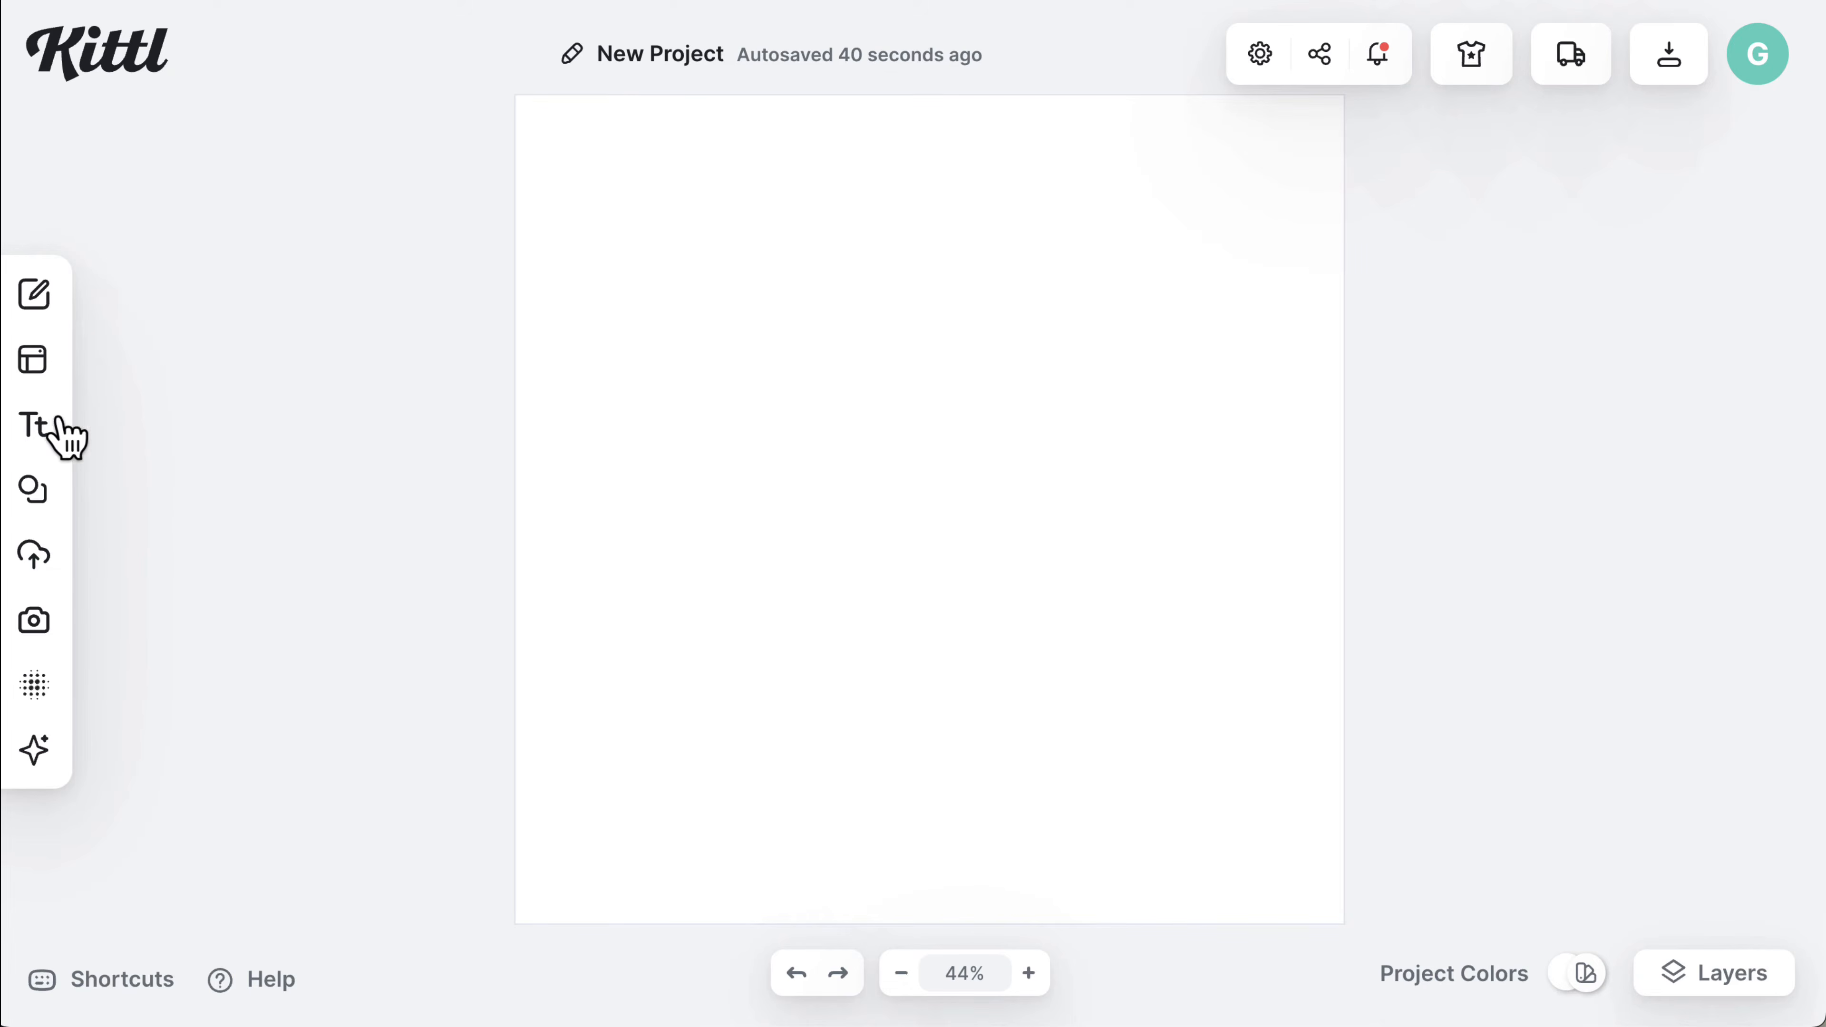
{"action": "left_click", "coordinate": [41, 432]}
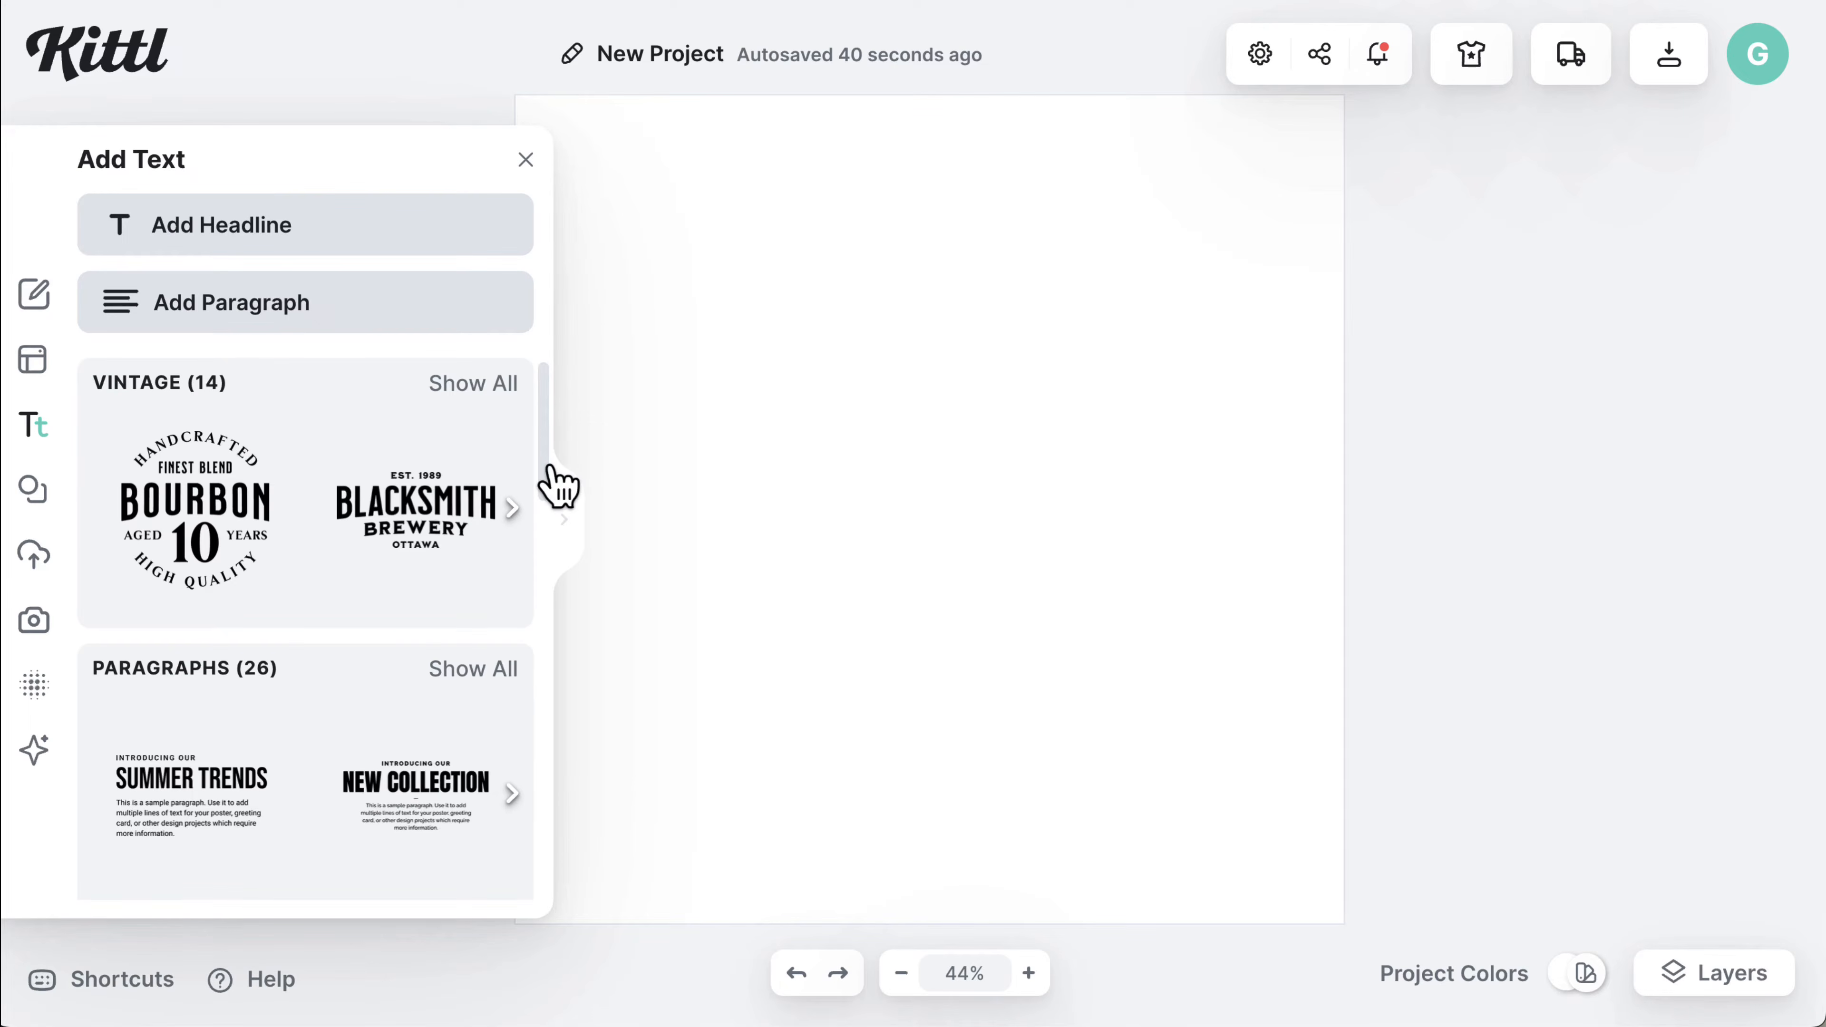
{"action": "mouse_move", "coordinate": [548, 493]}
{"action": "left_mouse_down"}
{"action": "mouse_move", "coordinate": [563, 869]}
{"action": "mouse_move", "coordinate": [546, 468]}
{"action": "left_mouse_up"}
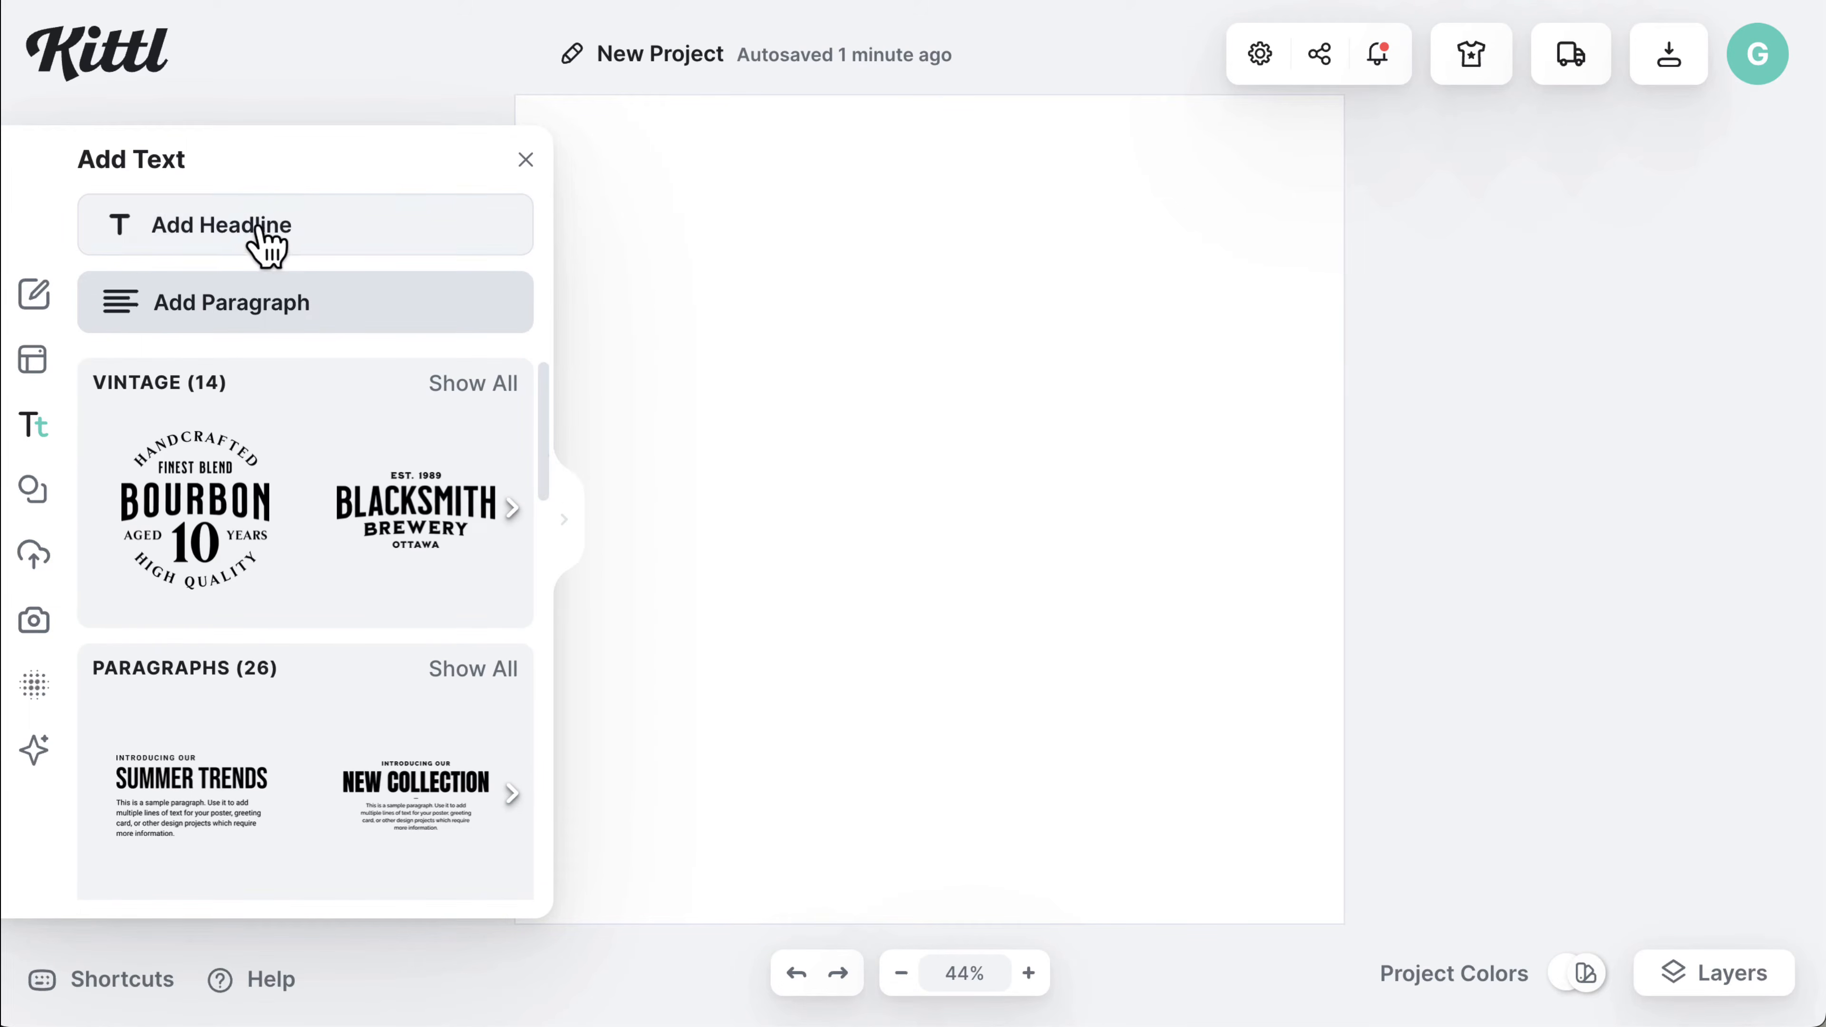
{"action": "left_click", "coordinate": [257, 241]}
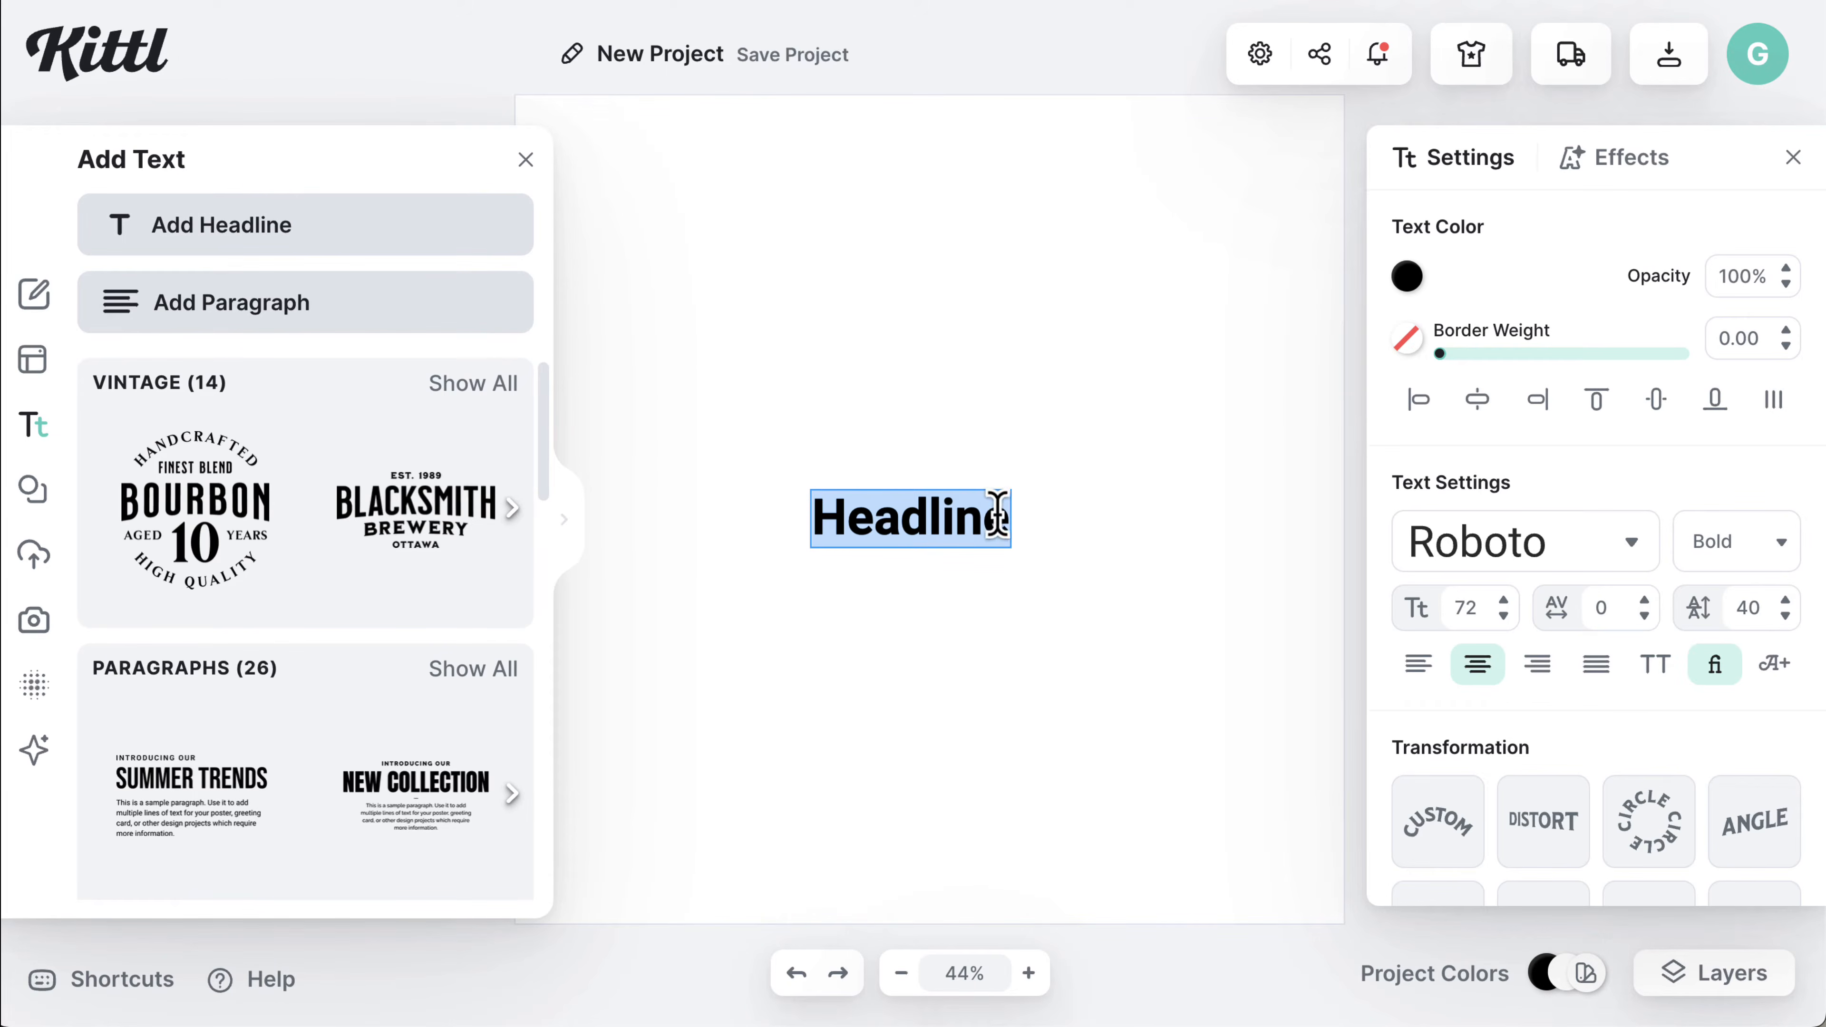
- Replace the headline's placeholder wording with CALIFORNIA SURF
{"action": "left_click", "coordinate": [1008, 516]}
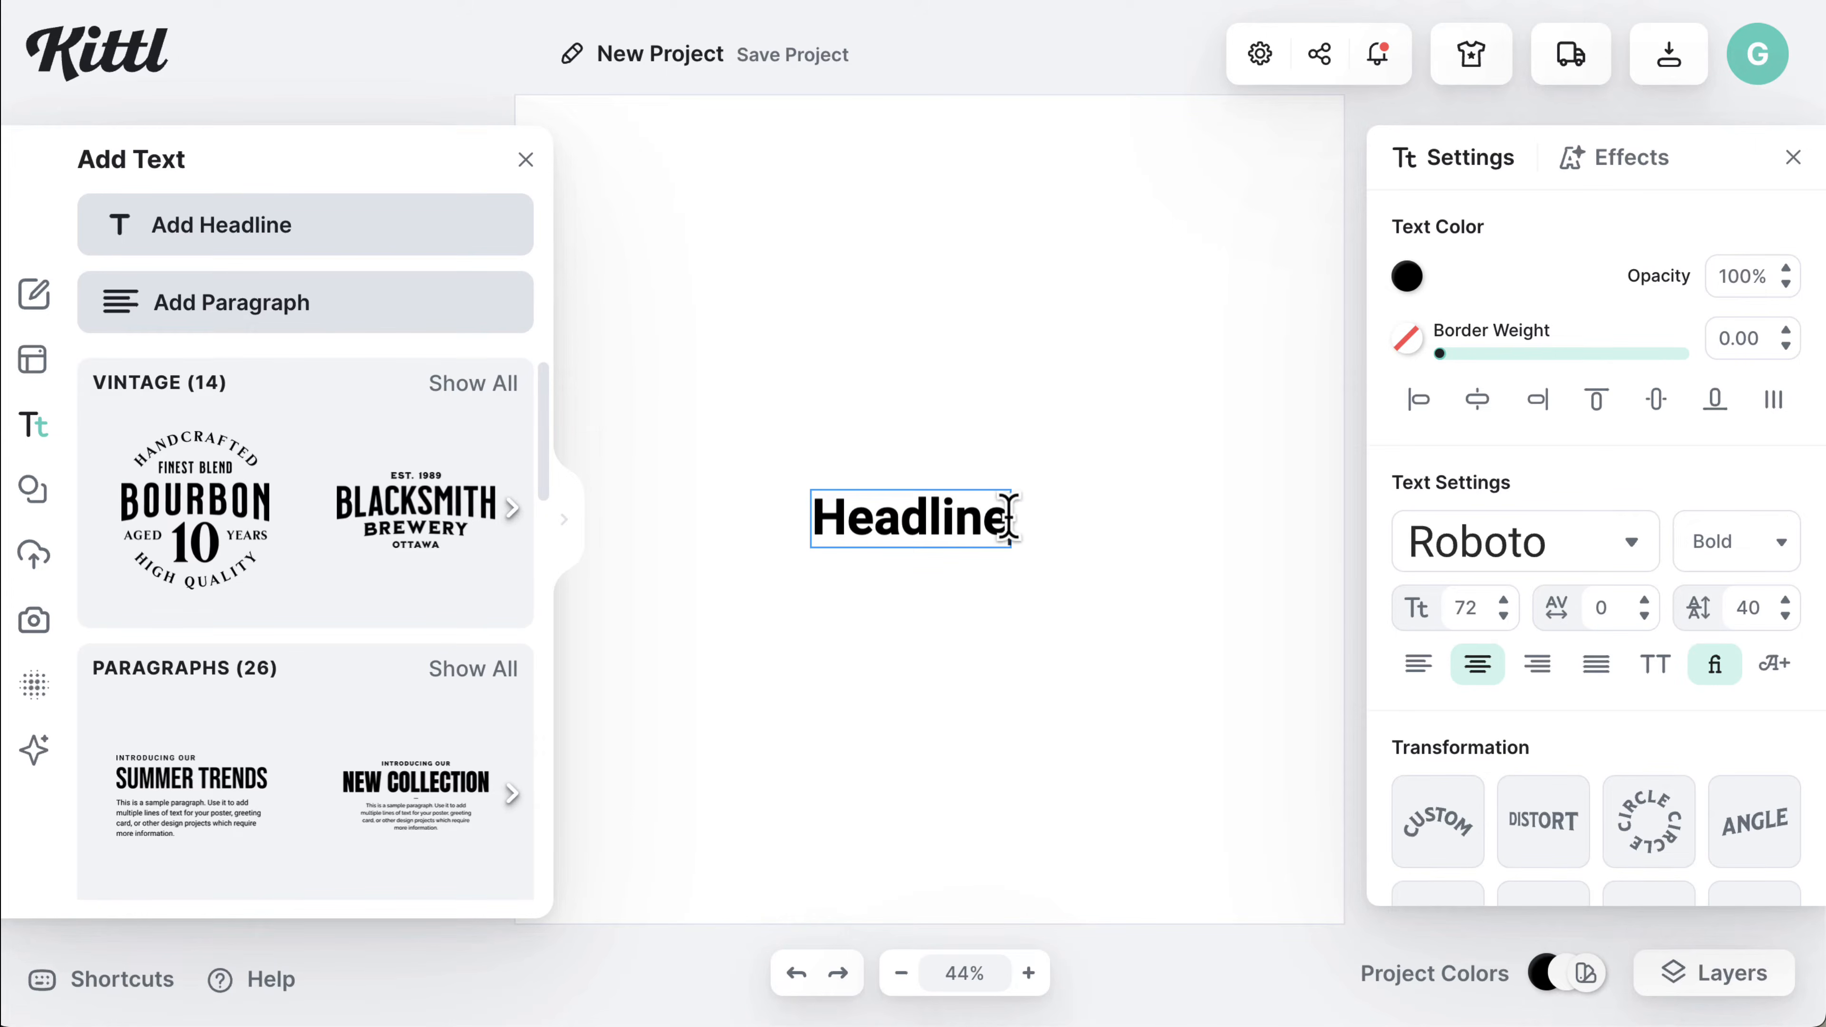
{"action": "left_click_drag", "start_coordinate": [1007, 516], "coordinate": [812, 517]}
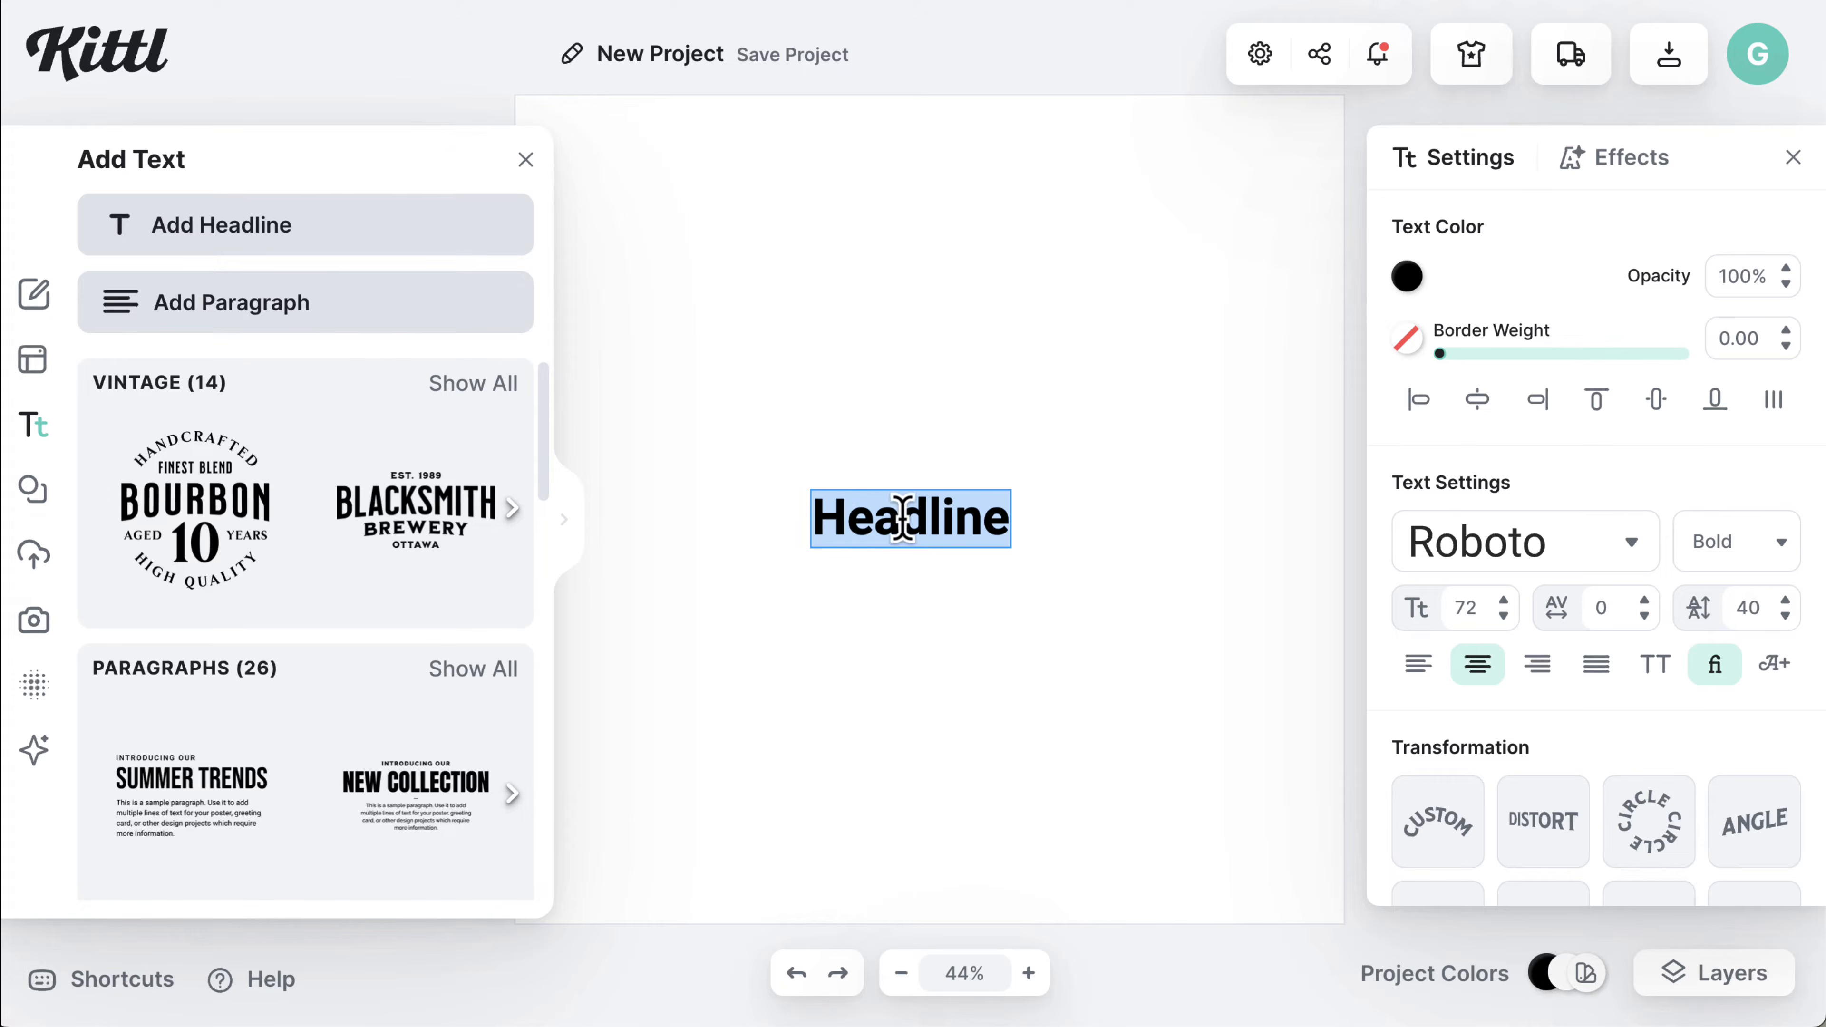
{"action": "key", "text": "shift"}
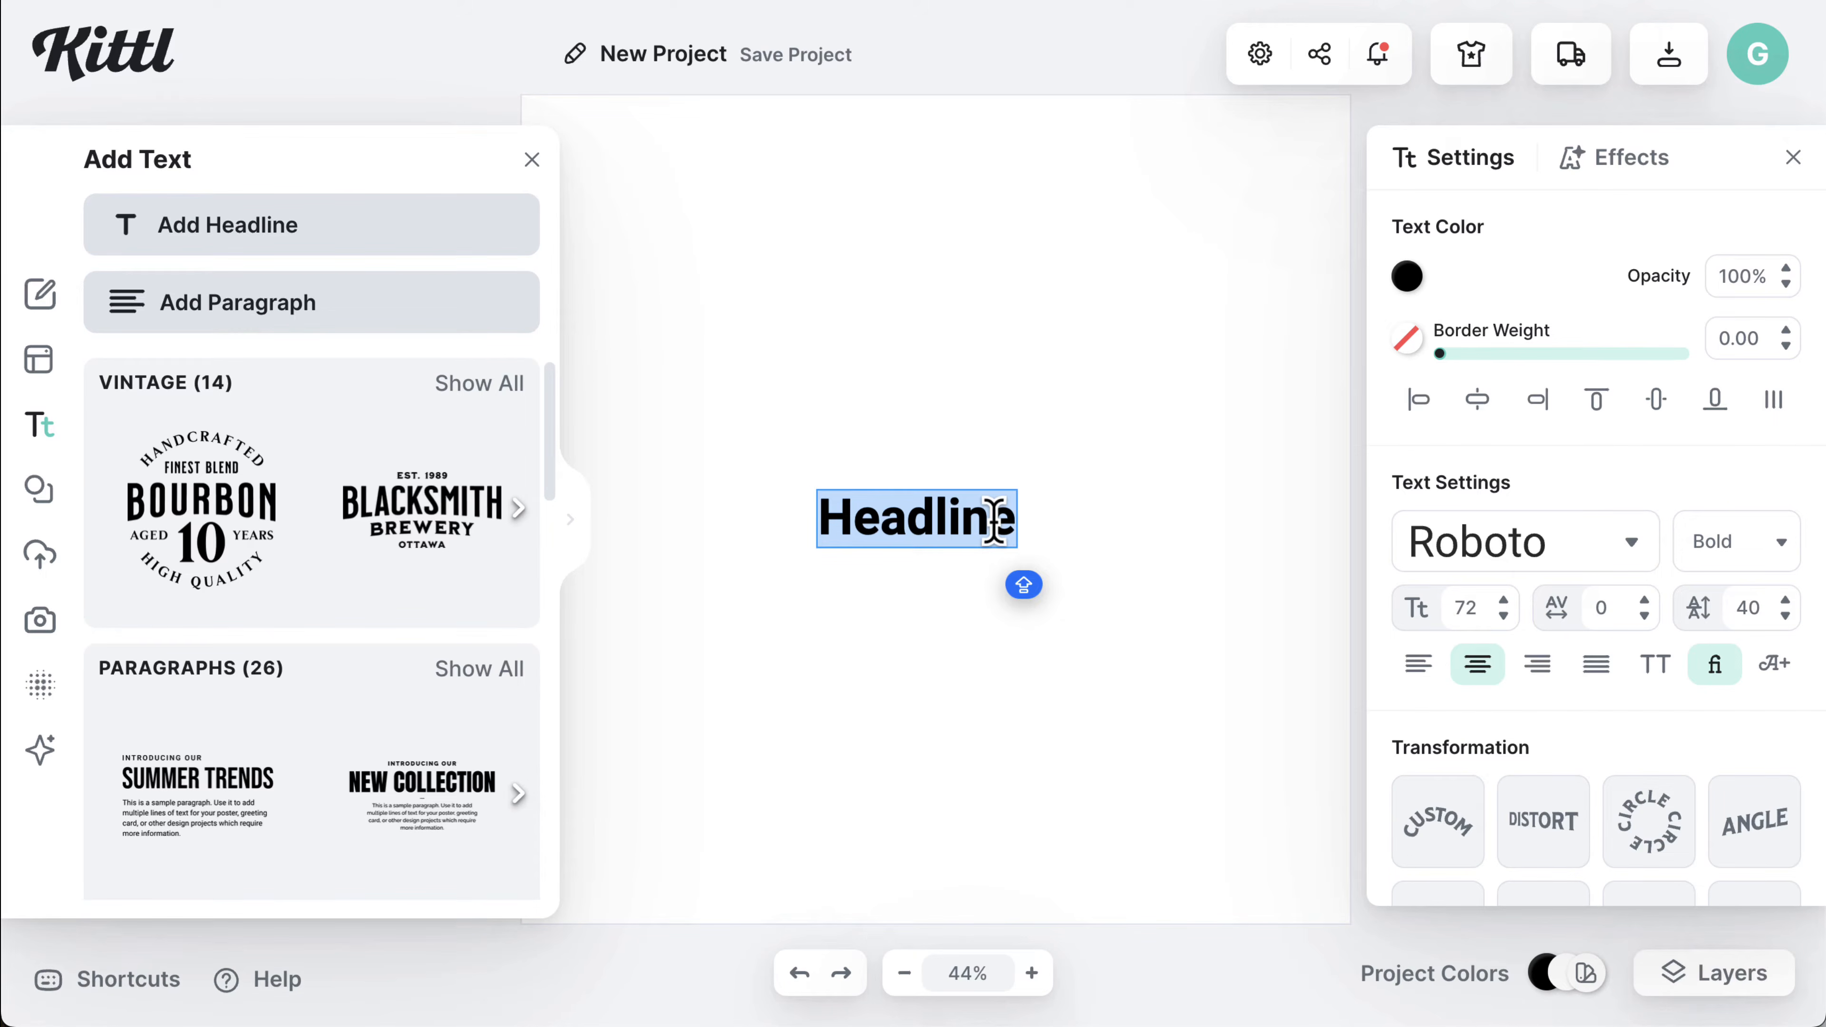
{"action": "type", "text": "CALIFORNIA"}
{"action": "key", "text": "Return"}
{"action": "type", "text": "SURF"}
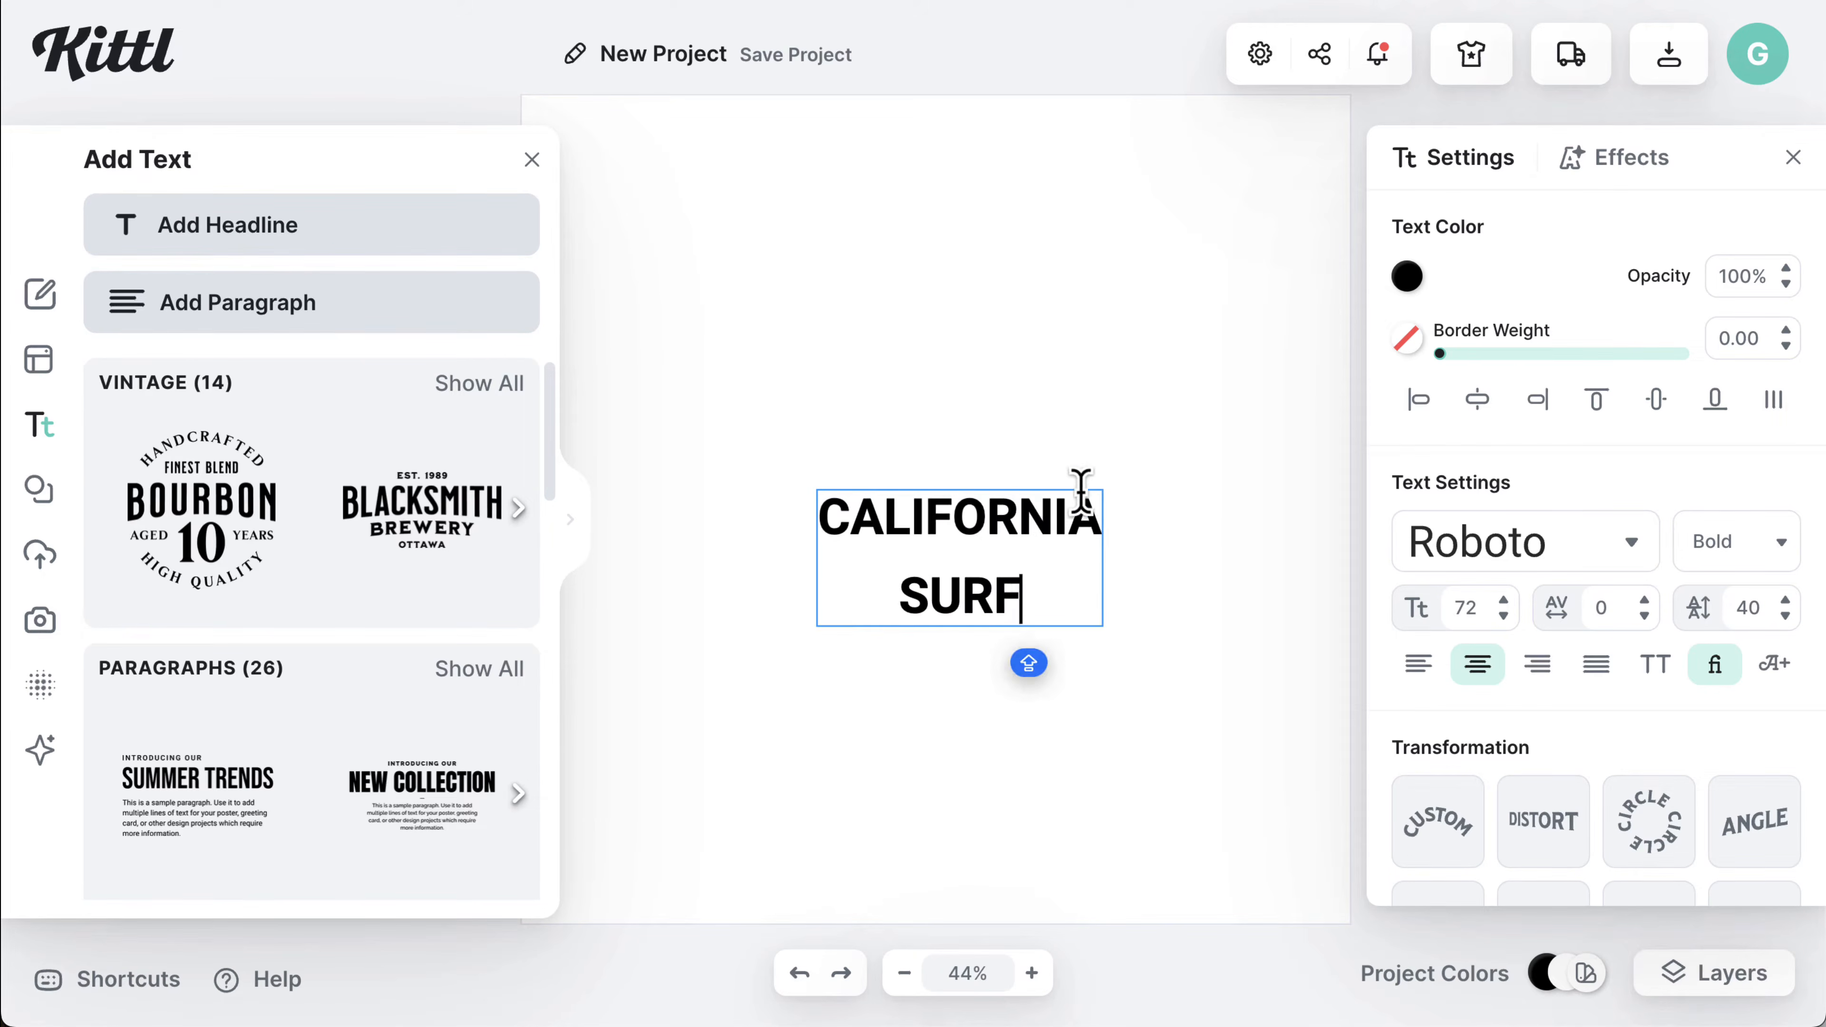
- Widen the text box so CALIFORNIA SURF fits on a single line, and move it higher on the canvas
{"action": "left_click", "coordinate": [1117, 437]}
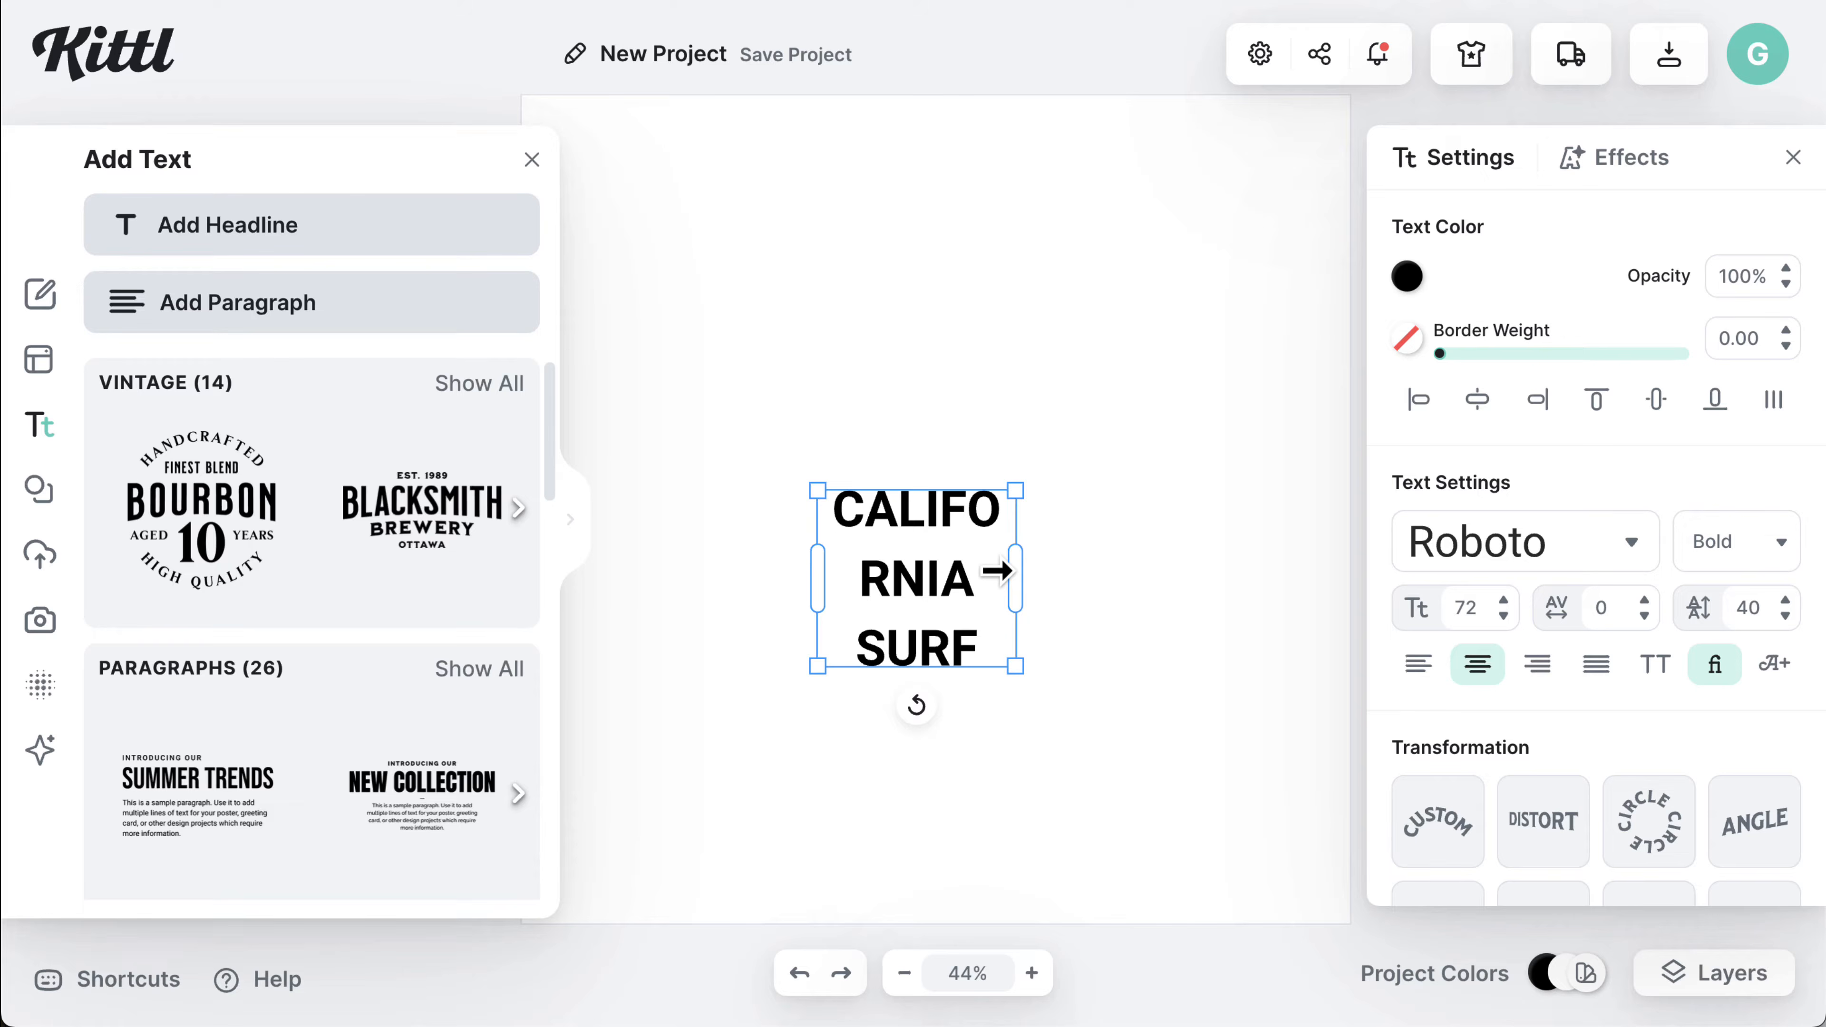
{"action": "left_click_drag", "start_coordinate": [1004, 570], "coordinate": [1233, 572]}
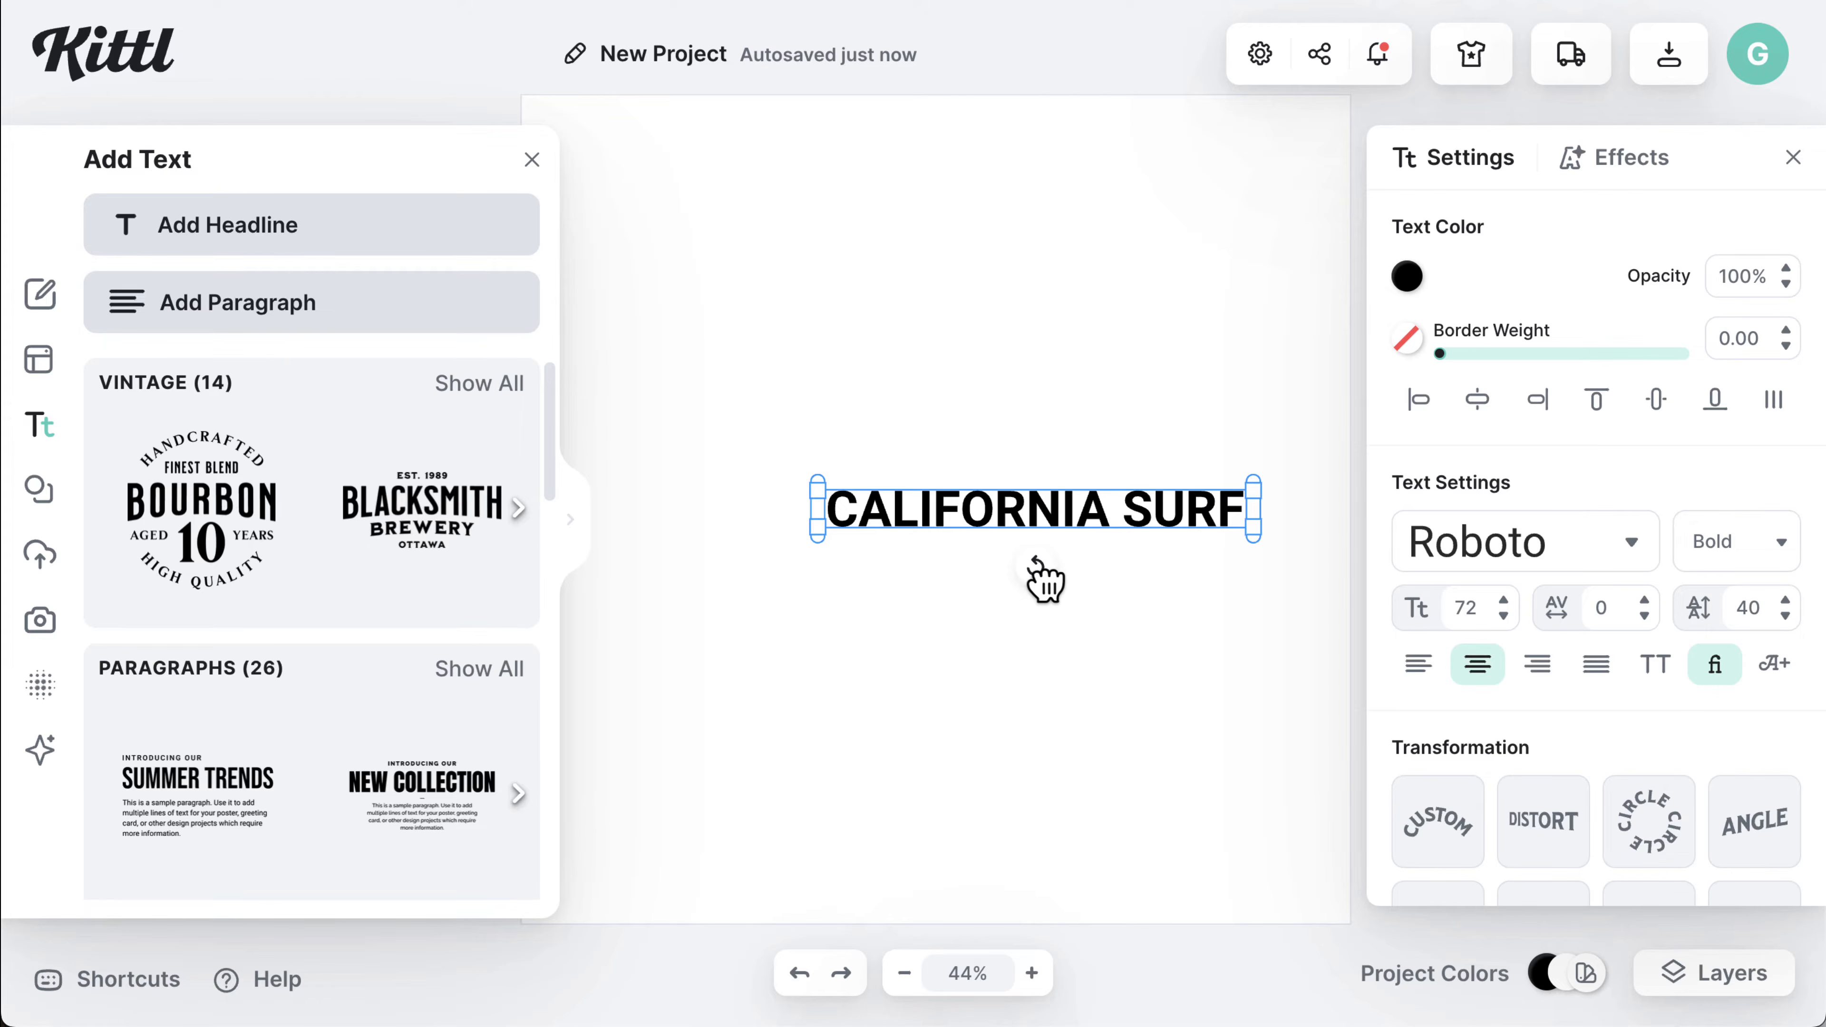
{"action": "mouse_move", "coordinate": [1048, 580]}
{"action": "left_mouse_down"}
{"action": "mouse_move", "coordinate": [1012, 603]}
{"action": "mouse_move", "coordinate": [1045, 588]}
{"action": "mouse_move", "coordinate": [1059, 547]}
{"action": "mouse_move", "coordinate": [1046, 582]}
{"action": "left_mouse_up"}
{"action": "left_click_drag", "start_coordinate": [1114, 512], "coordinate": [1072, 442]}
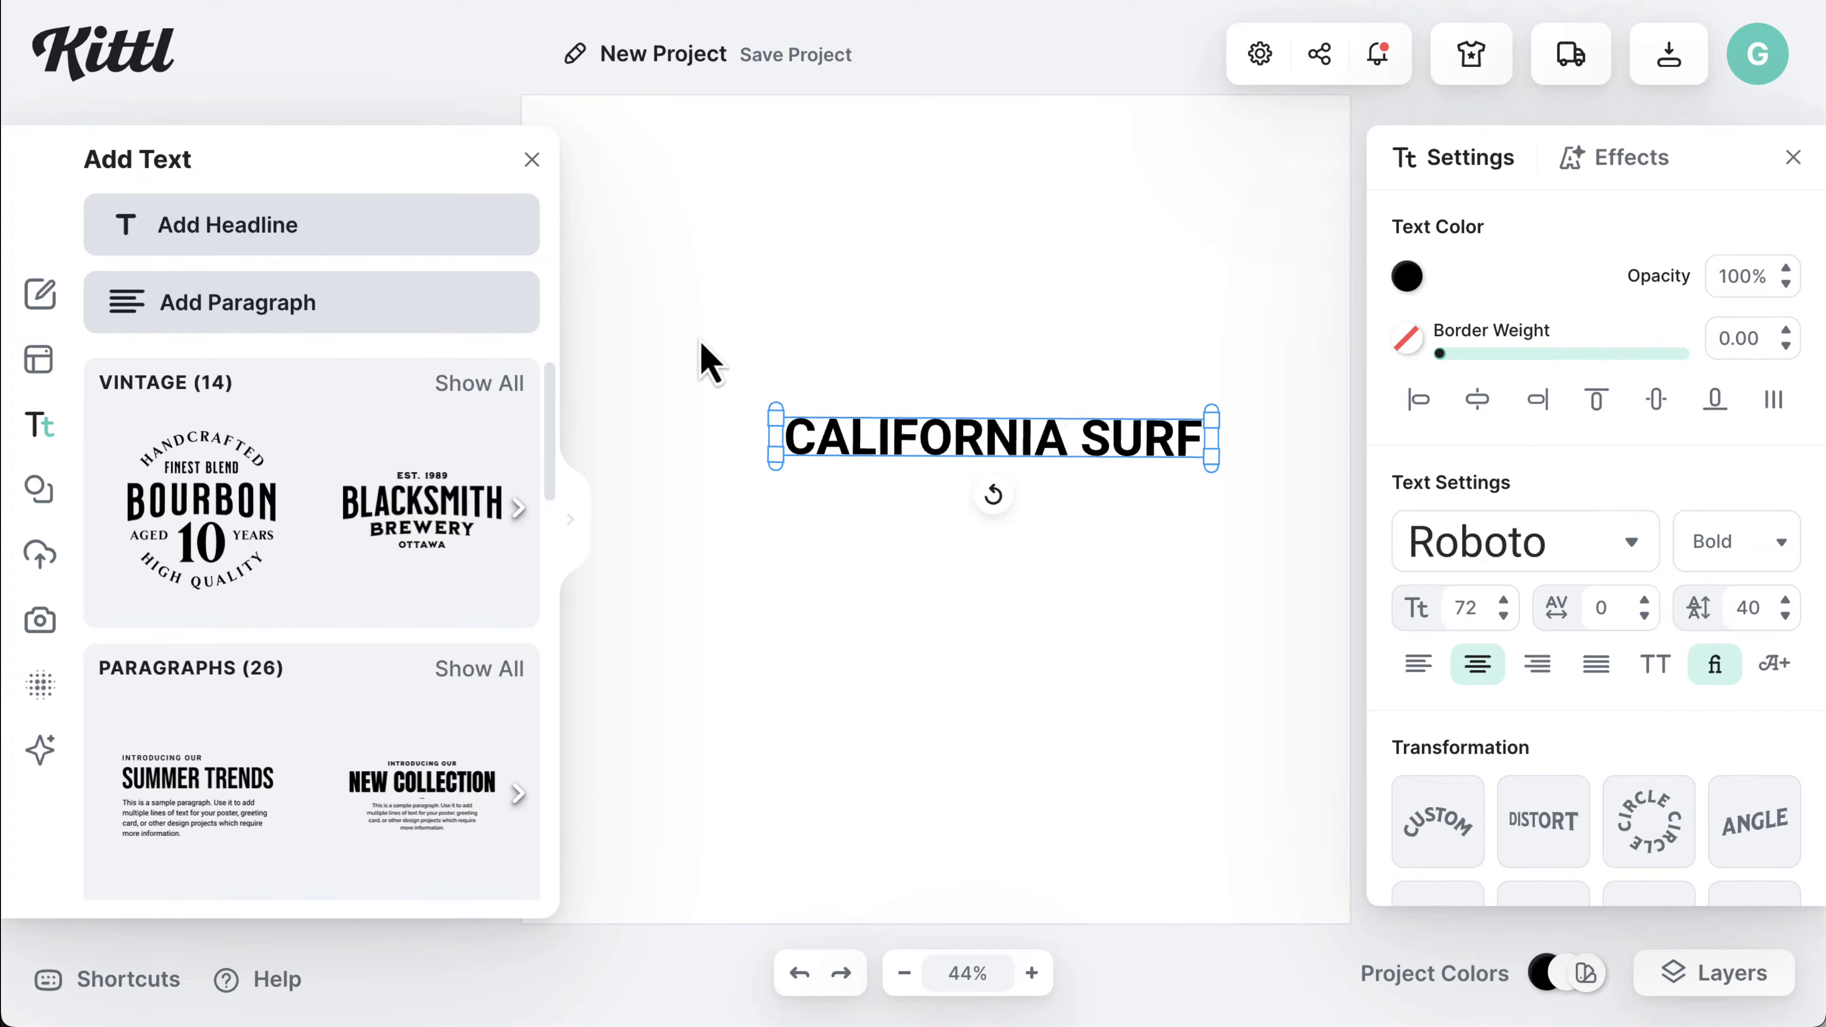
- Add a headline reading CLUB below CALIFORNIA SURF, plus another headline that keeps its placeholder text
{"action": "left_click", "coordinate": [284, 241]}
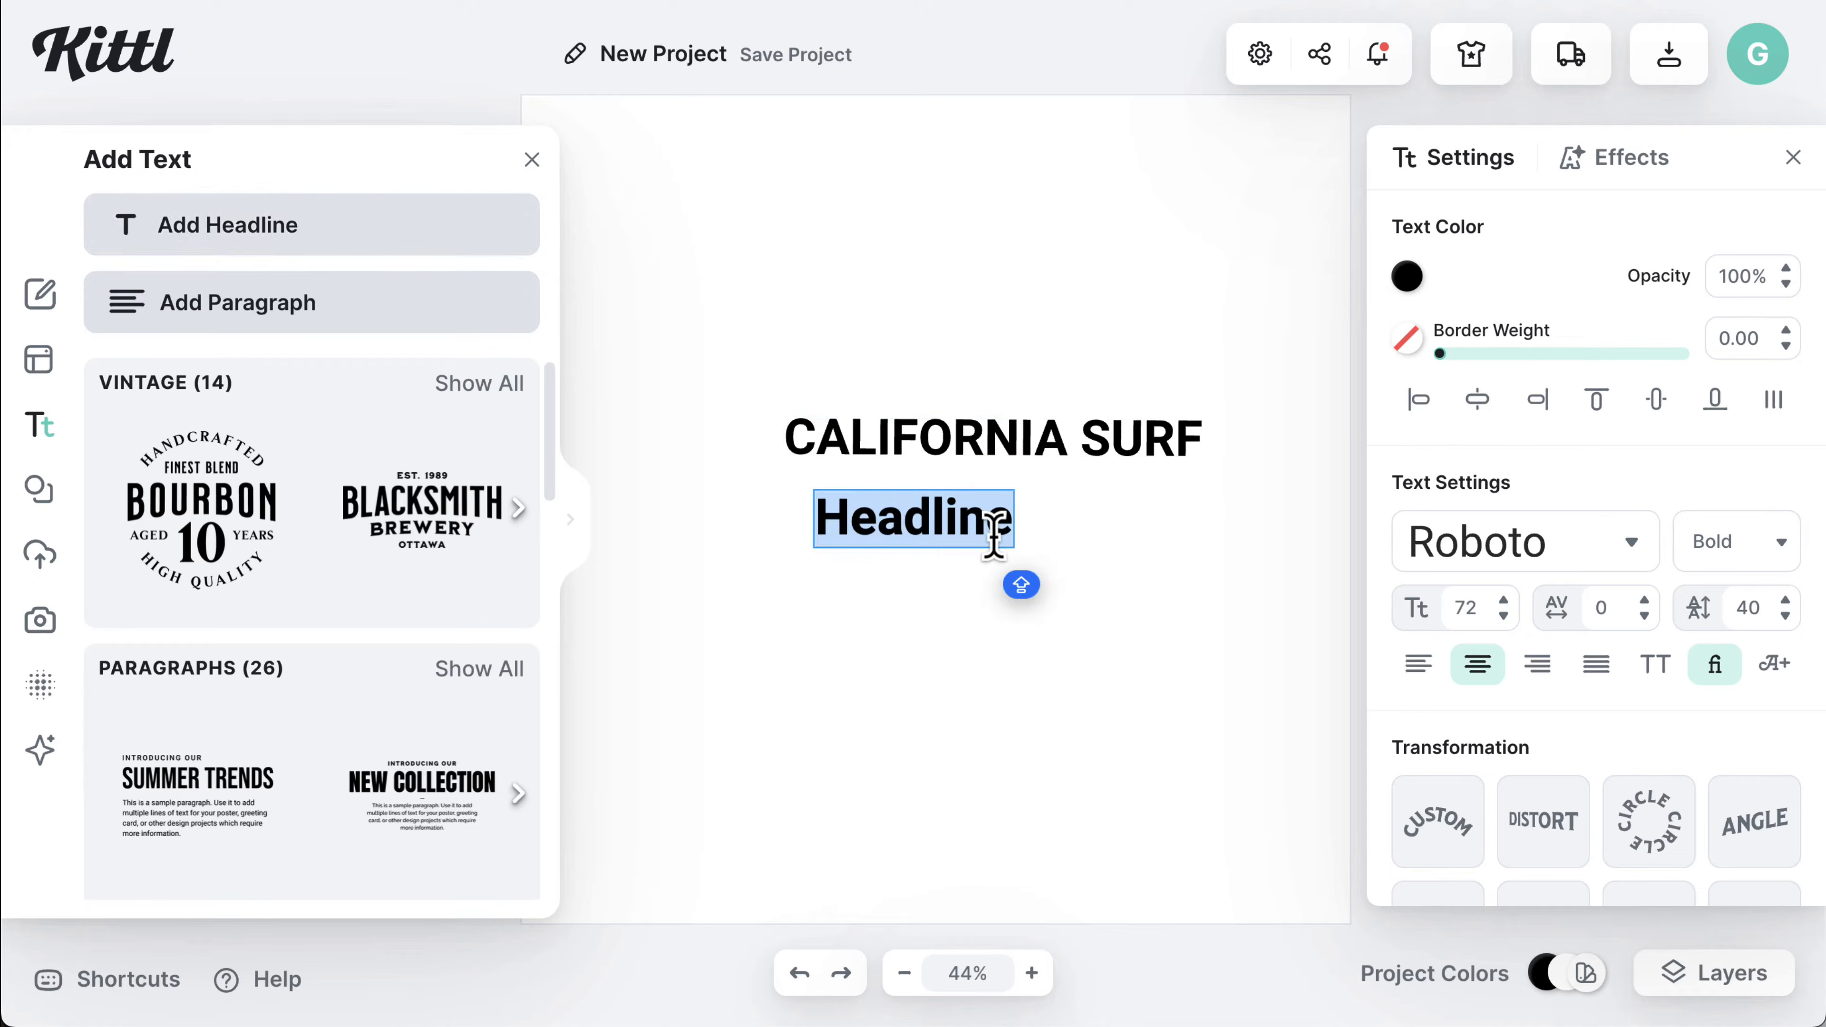
{"action": "type", "text": "CLUB"}
{"action": "key", "text": "Escape"}
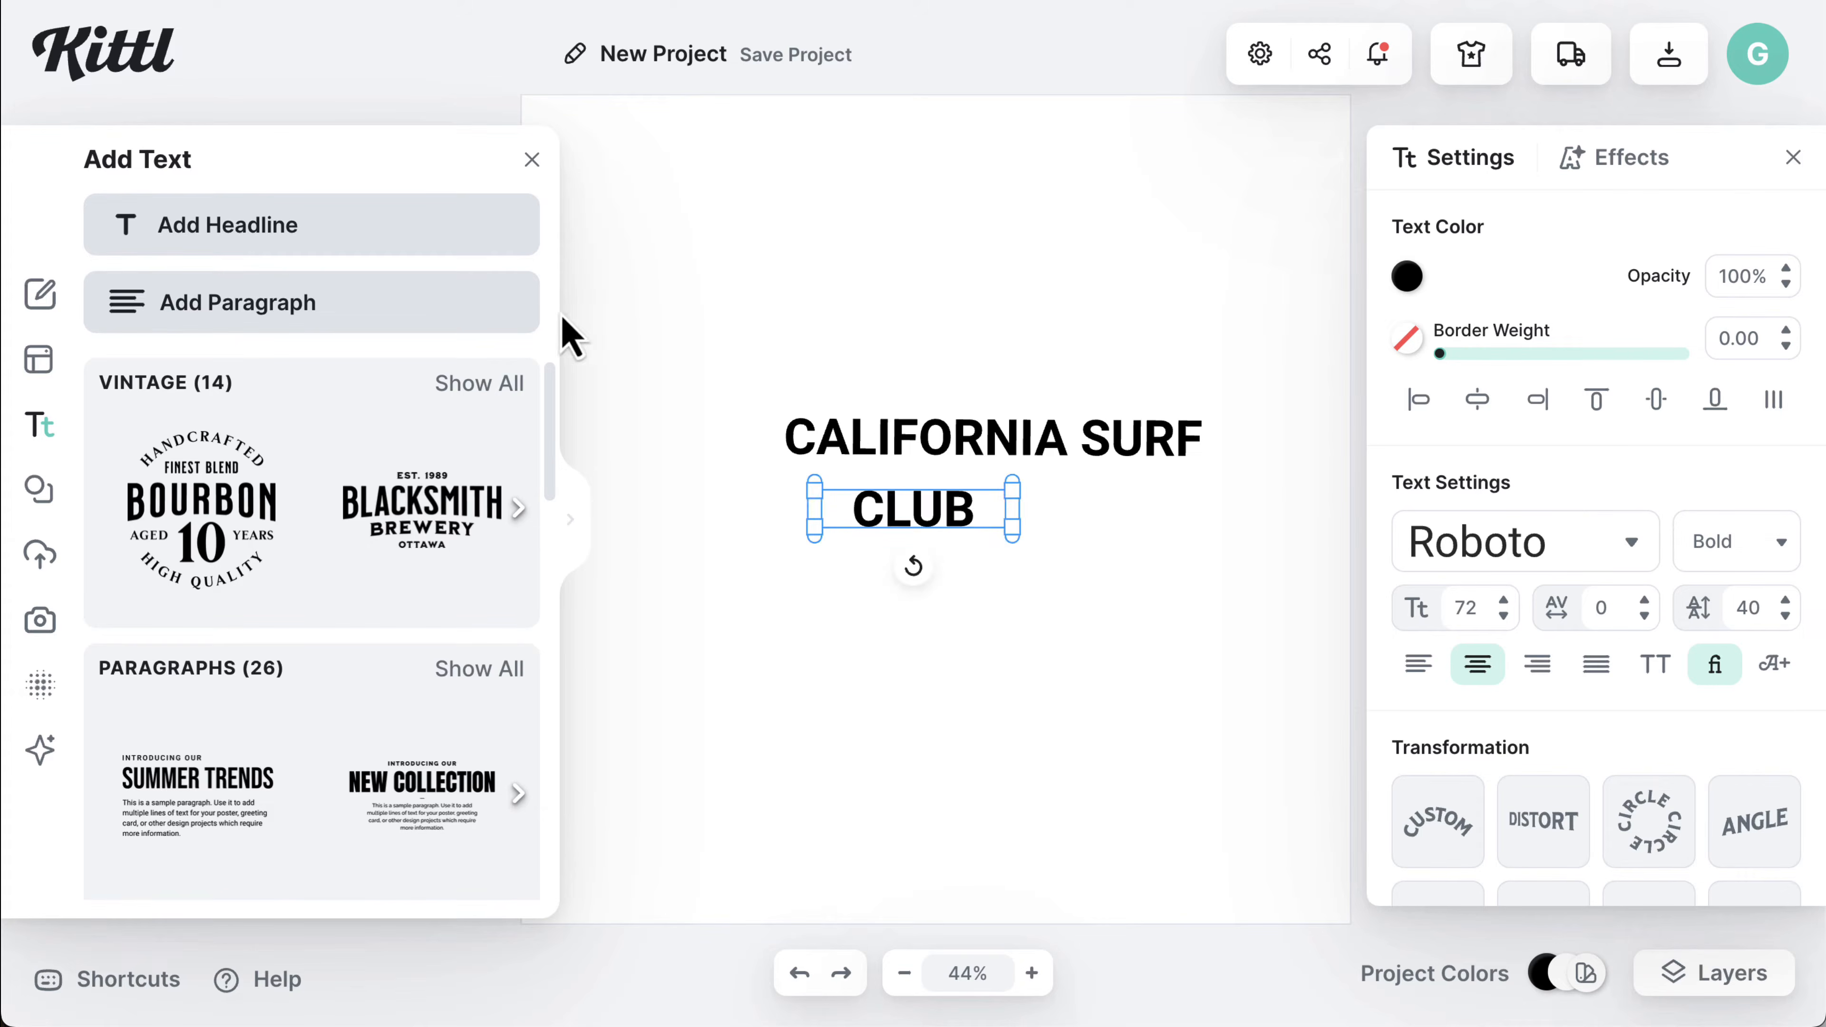
{"action": "left_click", "coordinate": [284, 241]}
{"action": "left_click", "coordinate": [994, 518]}
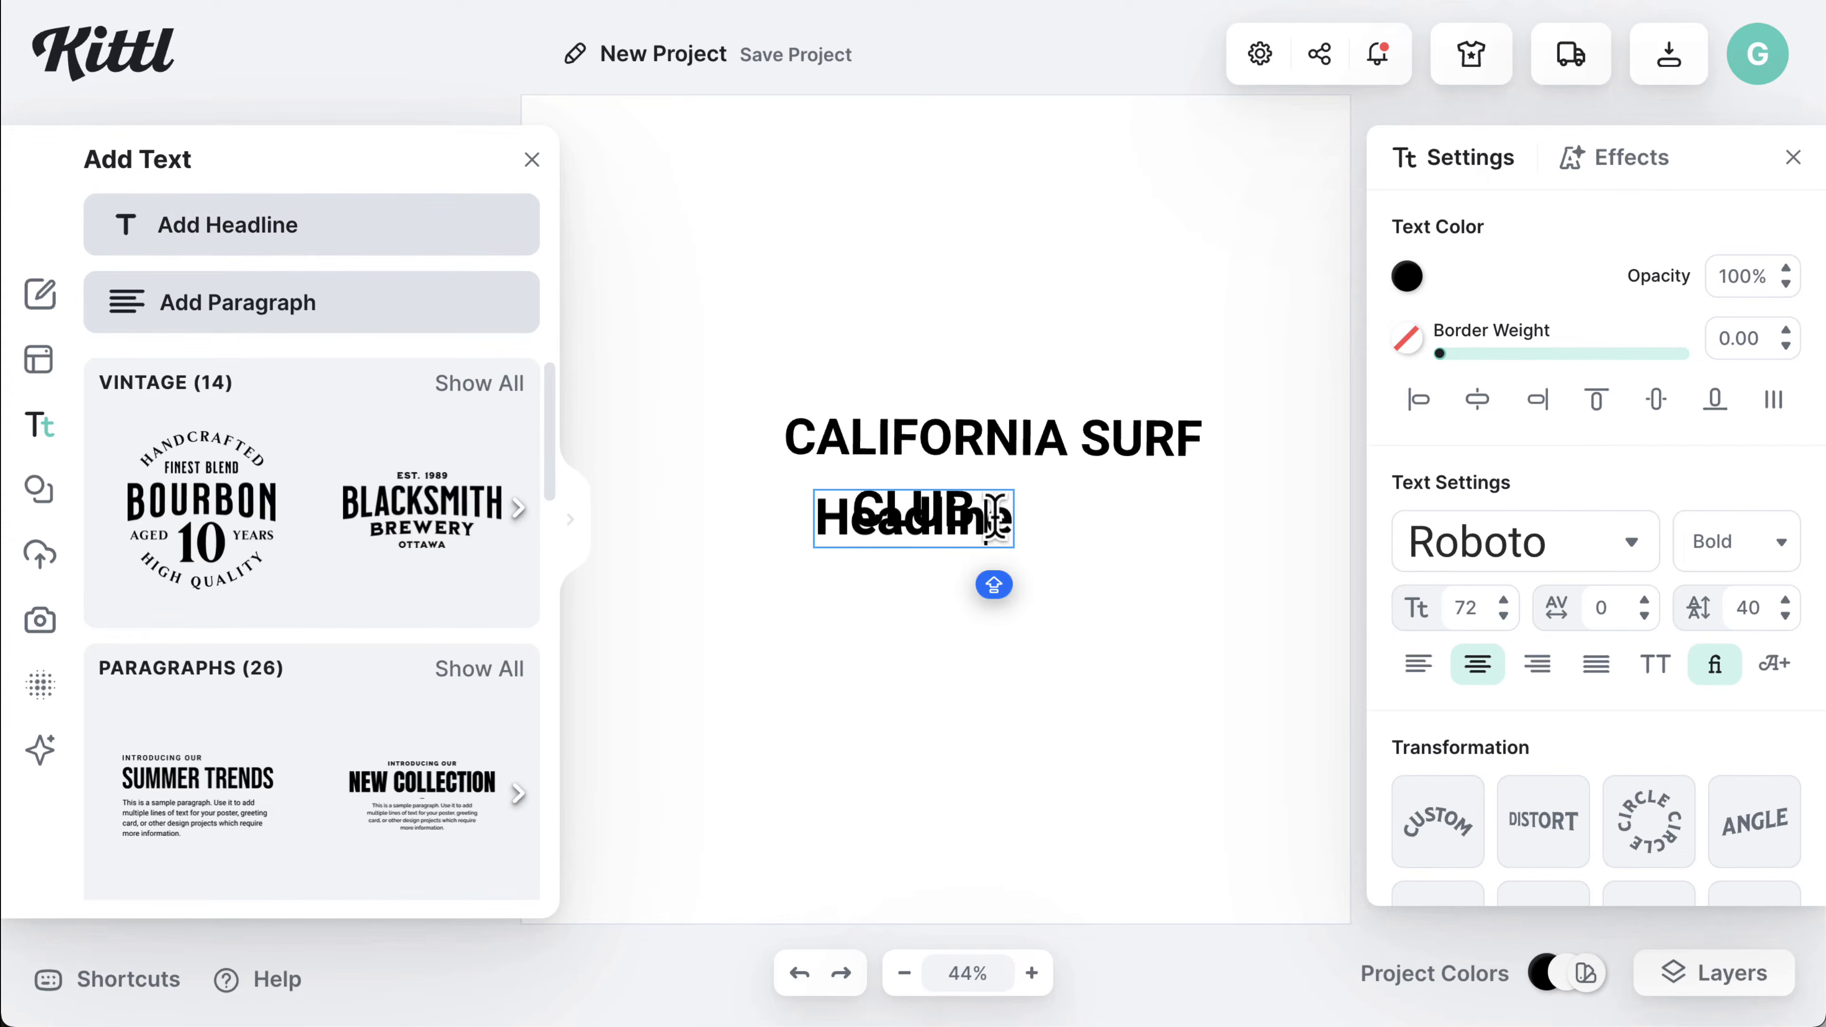
{"action": "key", "text": "Escape"}
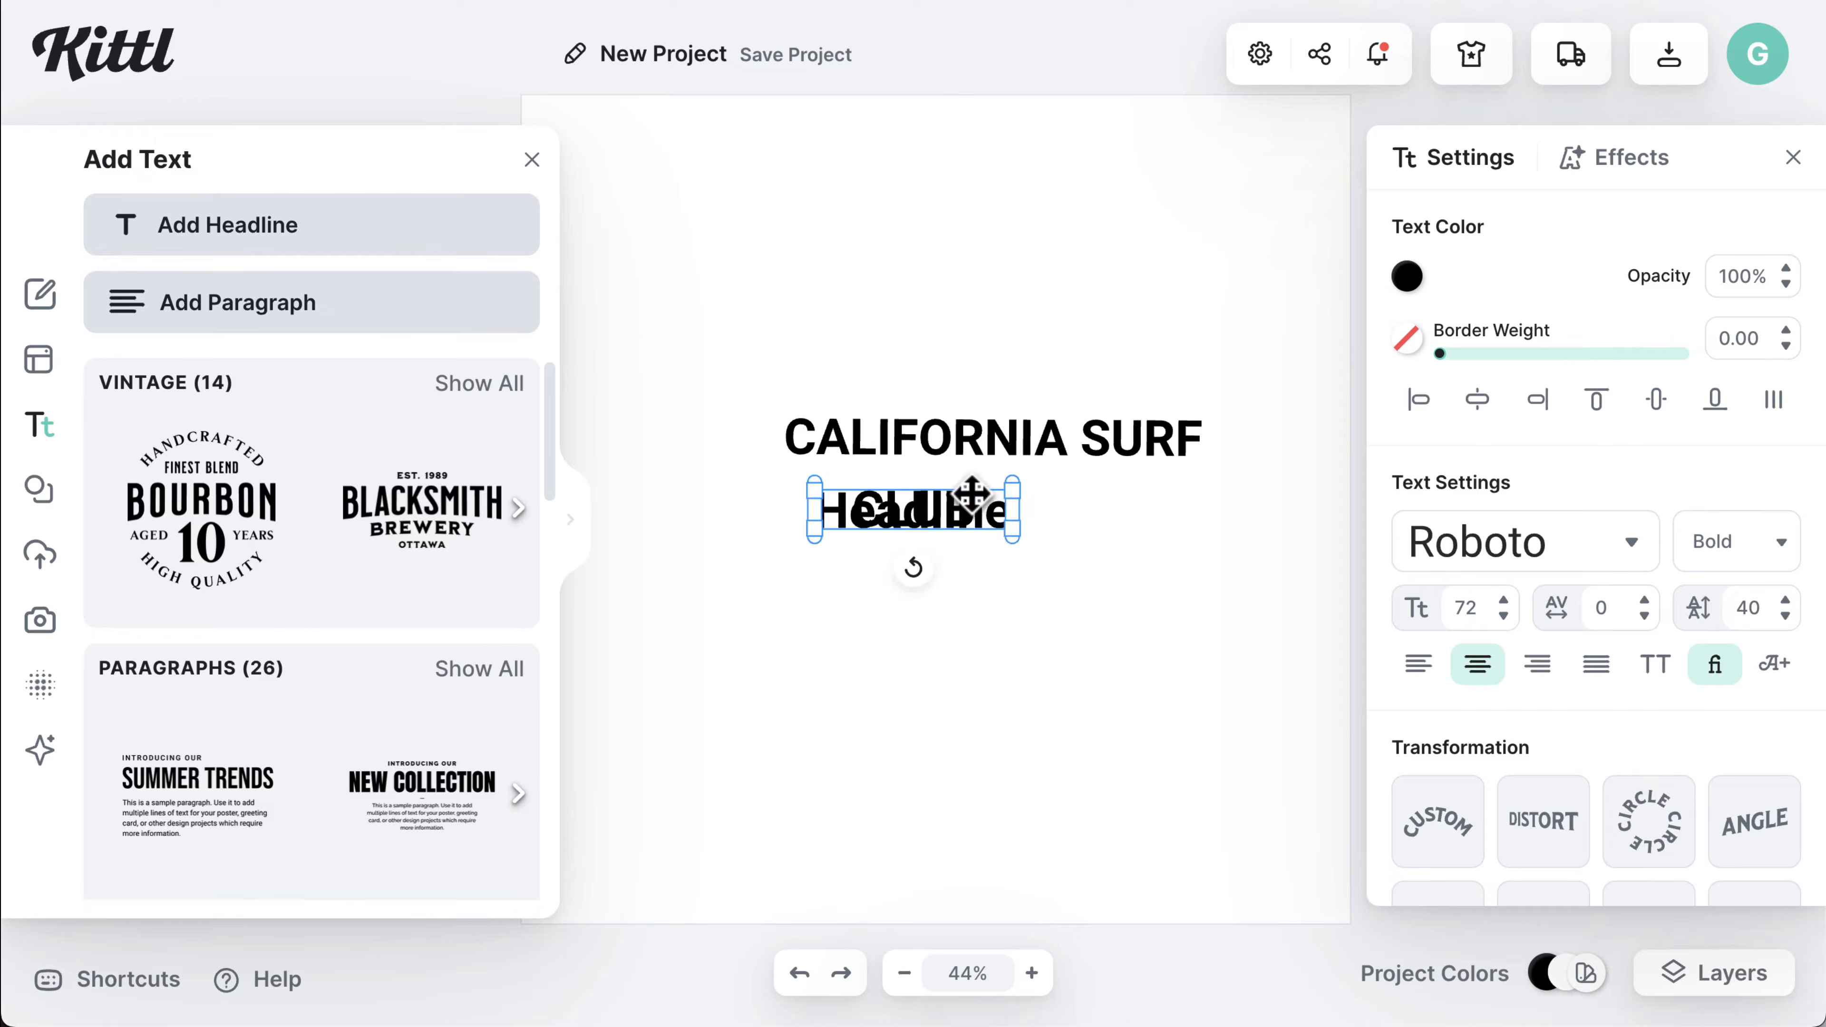
- Move the CLUB text below the placeholder headline and replace its wording with Laguna Beach, CA
{"action": "left_click_drag", "start_coordinate": [879, 507], "coordinate": [872, 617]}
{"action": "left_click", "coordinate": [966, 618]}
{"action": "key", "text": "BackSpace"}
{"action": "key", "text": "BackSpace"}
{"action": "key", "text": "BackSpace"}
{"action": "type", "text": "Laguna Beach, CA"}
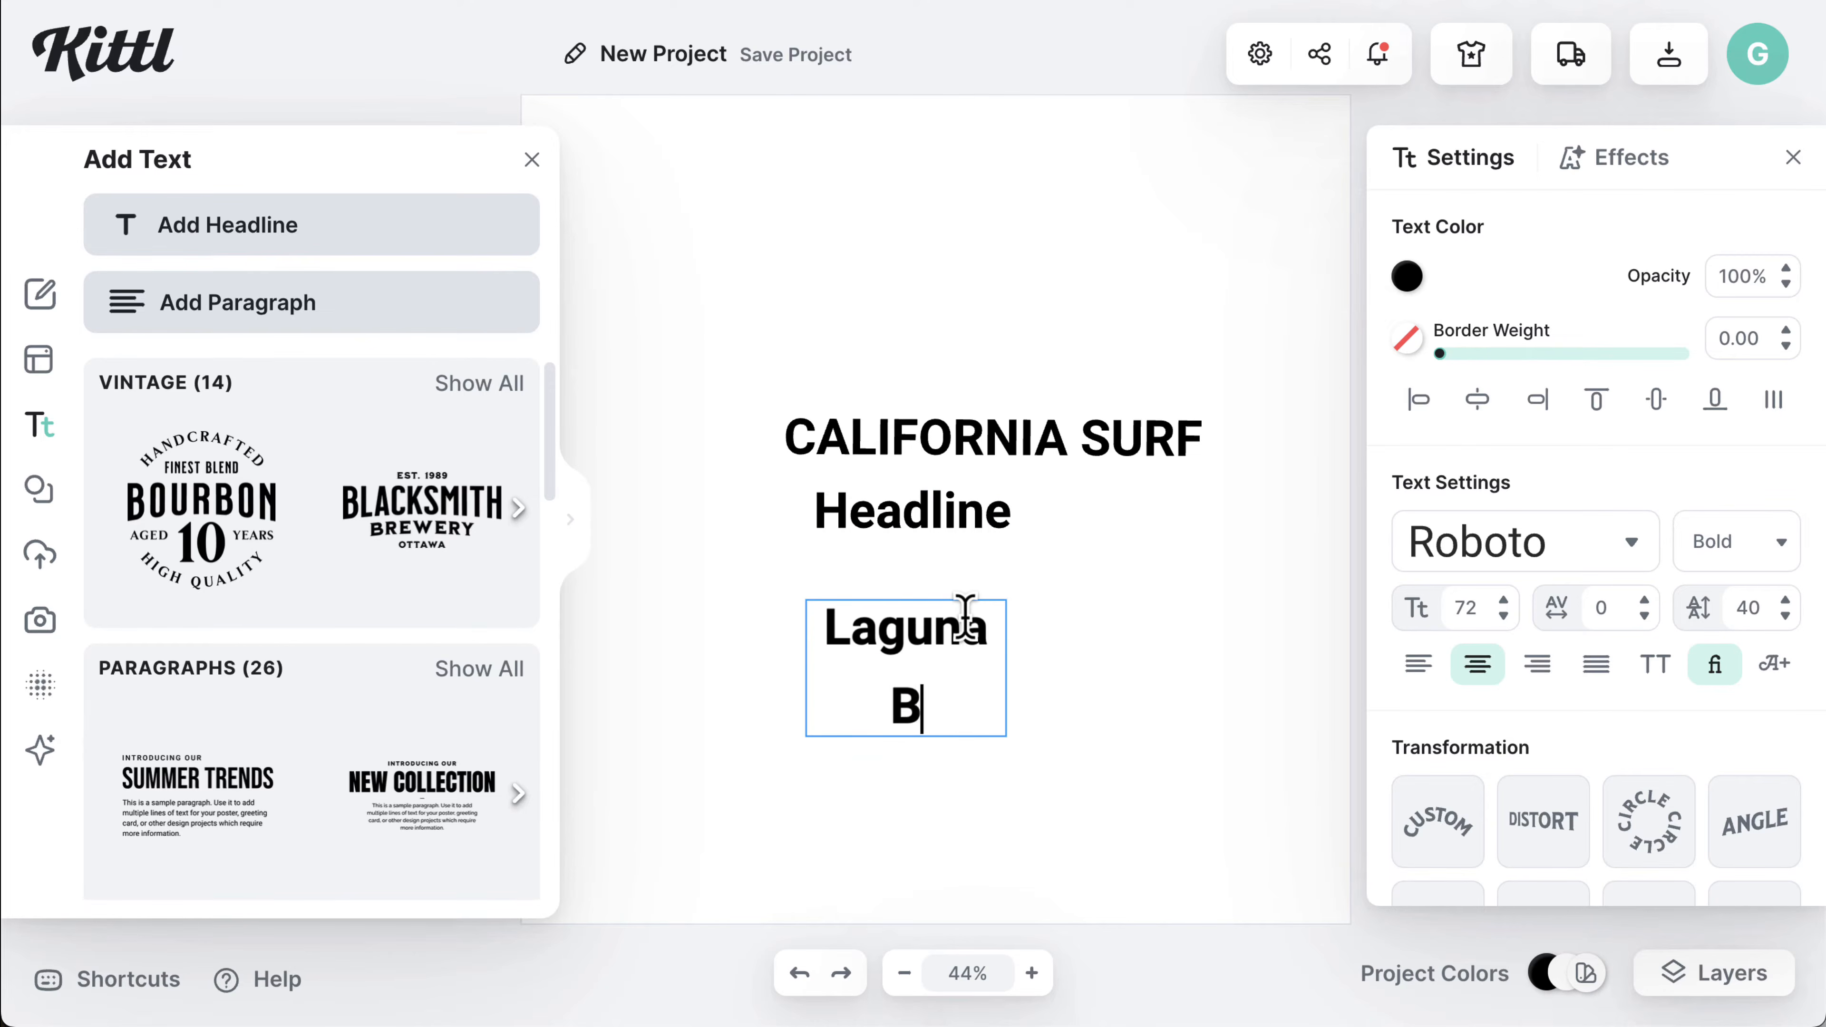
- Widen Laguna Beach, CA to a single line and stack the three texts closely, roughly centered on one another
{"action": "key", "text": "Escape"}
{"action": "left_click_drag", "start_coordinate": [990, 684], "coordinate": [1223, 677]}
{"action": "left_click_drag", "start_coordinate": [1129, 640], "coordinate": [1045, 597]}
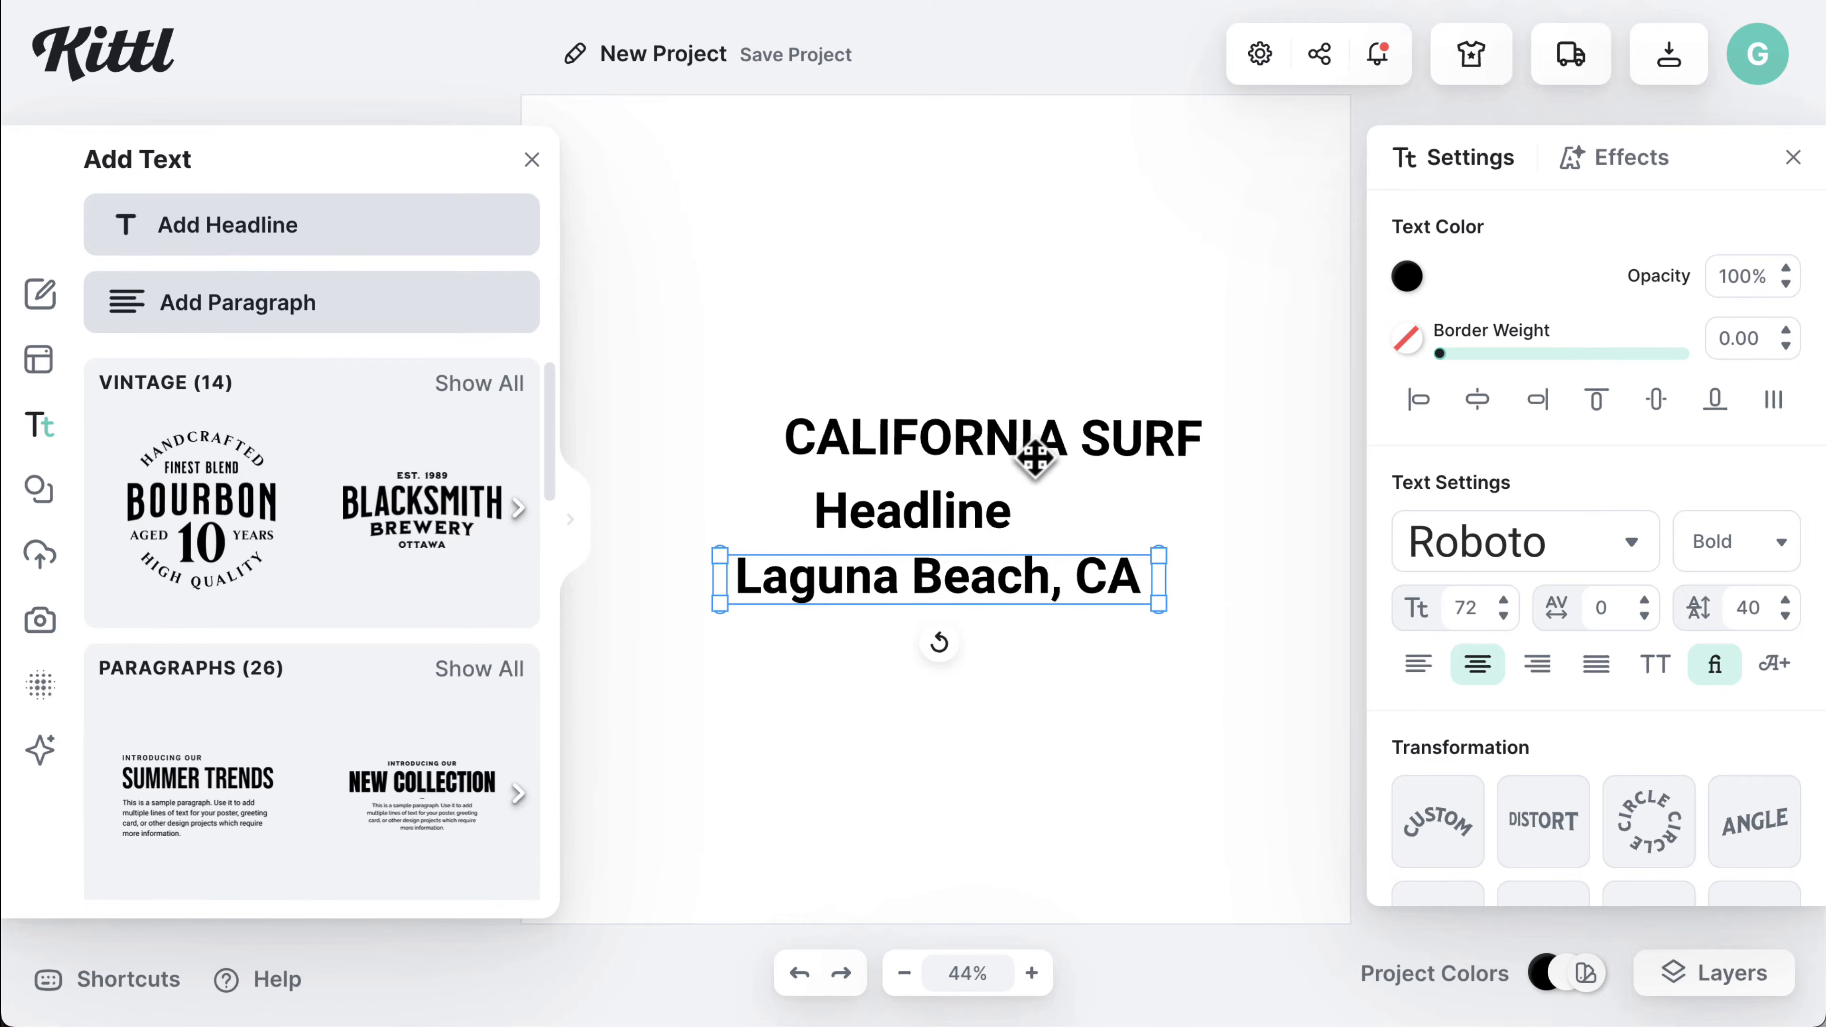
{"action": "left_click_drag", "start_coordinate": [1035, 449], "coordinate": [1007, 504]}
{"action": "left_click", "coordinate": [985, 511]}
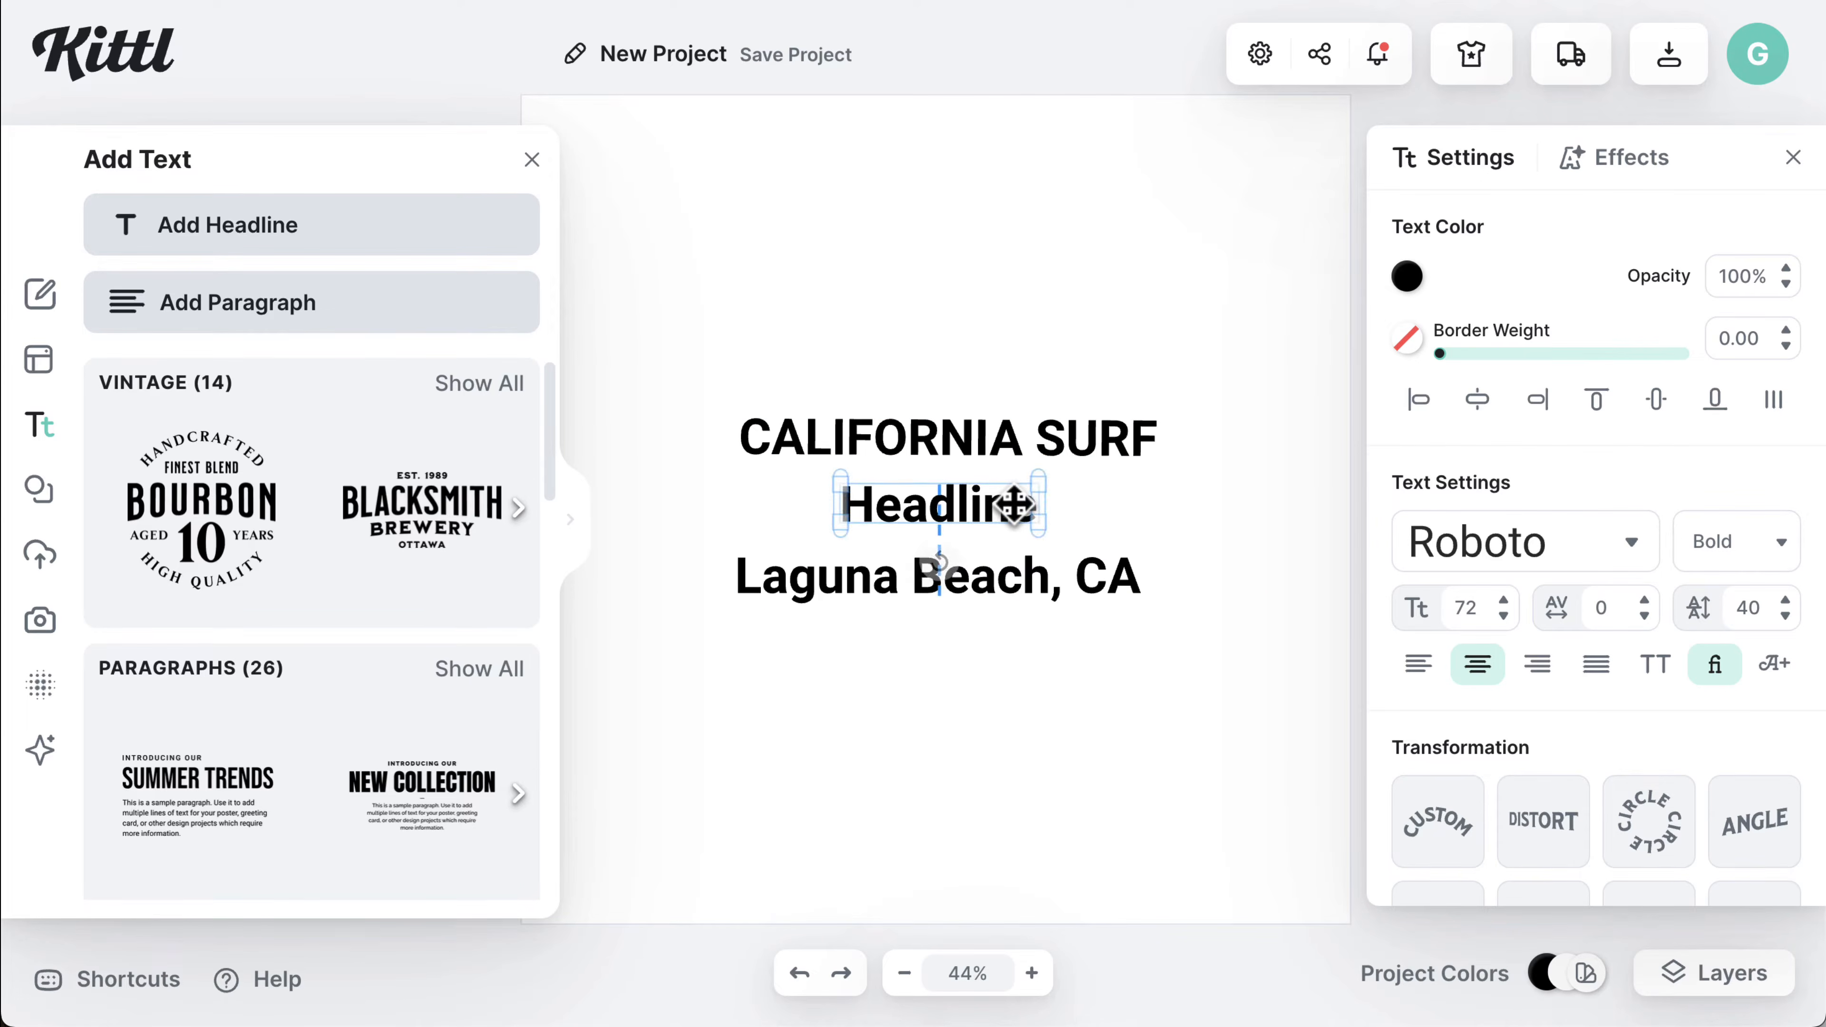
{"action": "left_click_drag", "start_coordinate": [1015, 578], "coordinate": [1030, 565]}
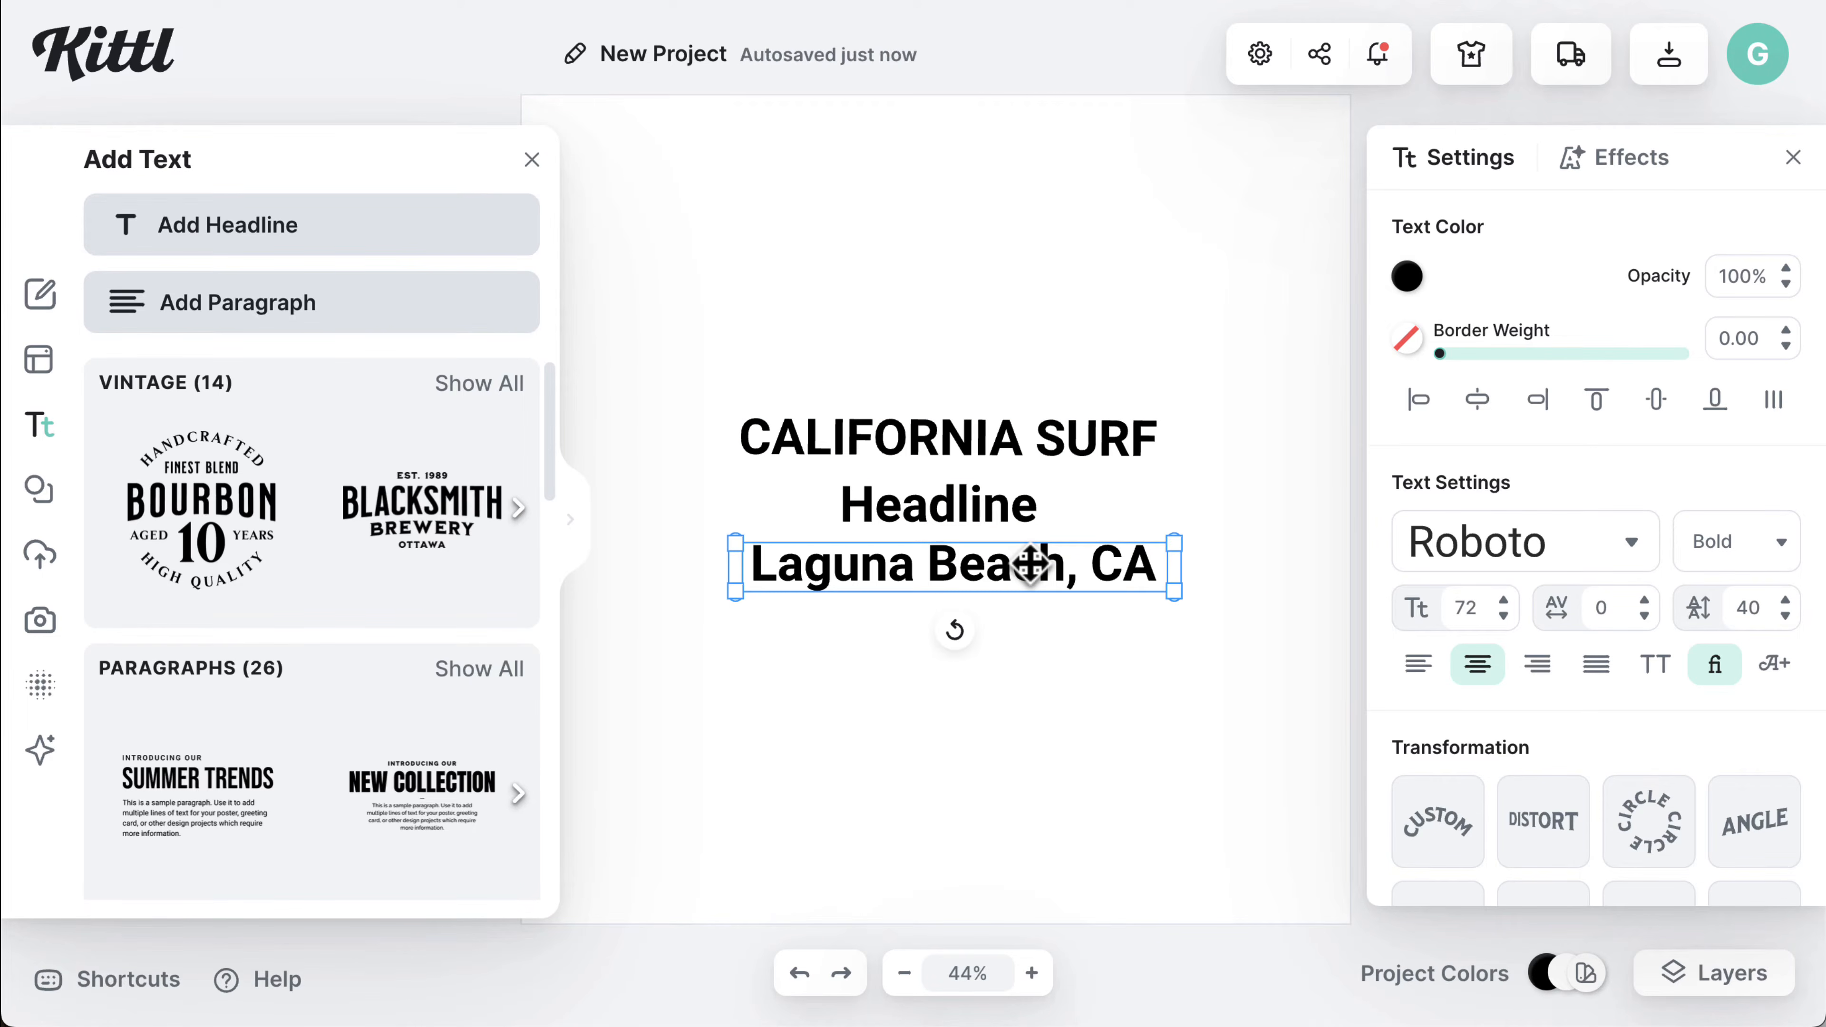
{"action": "left_click", "coordinate": [532, 159]}
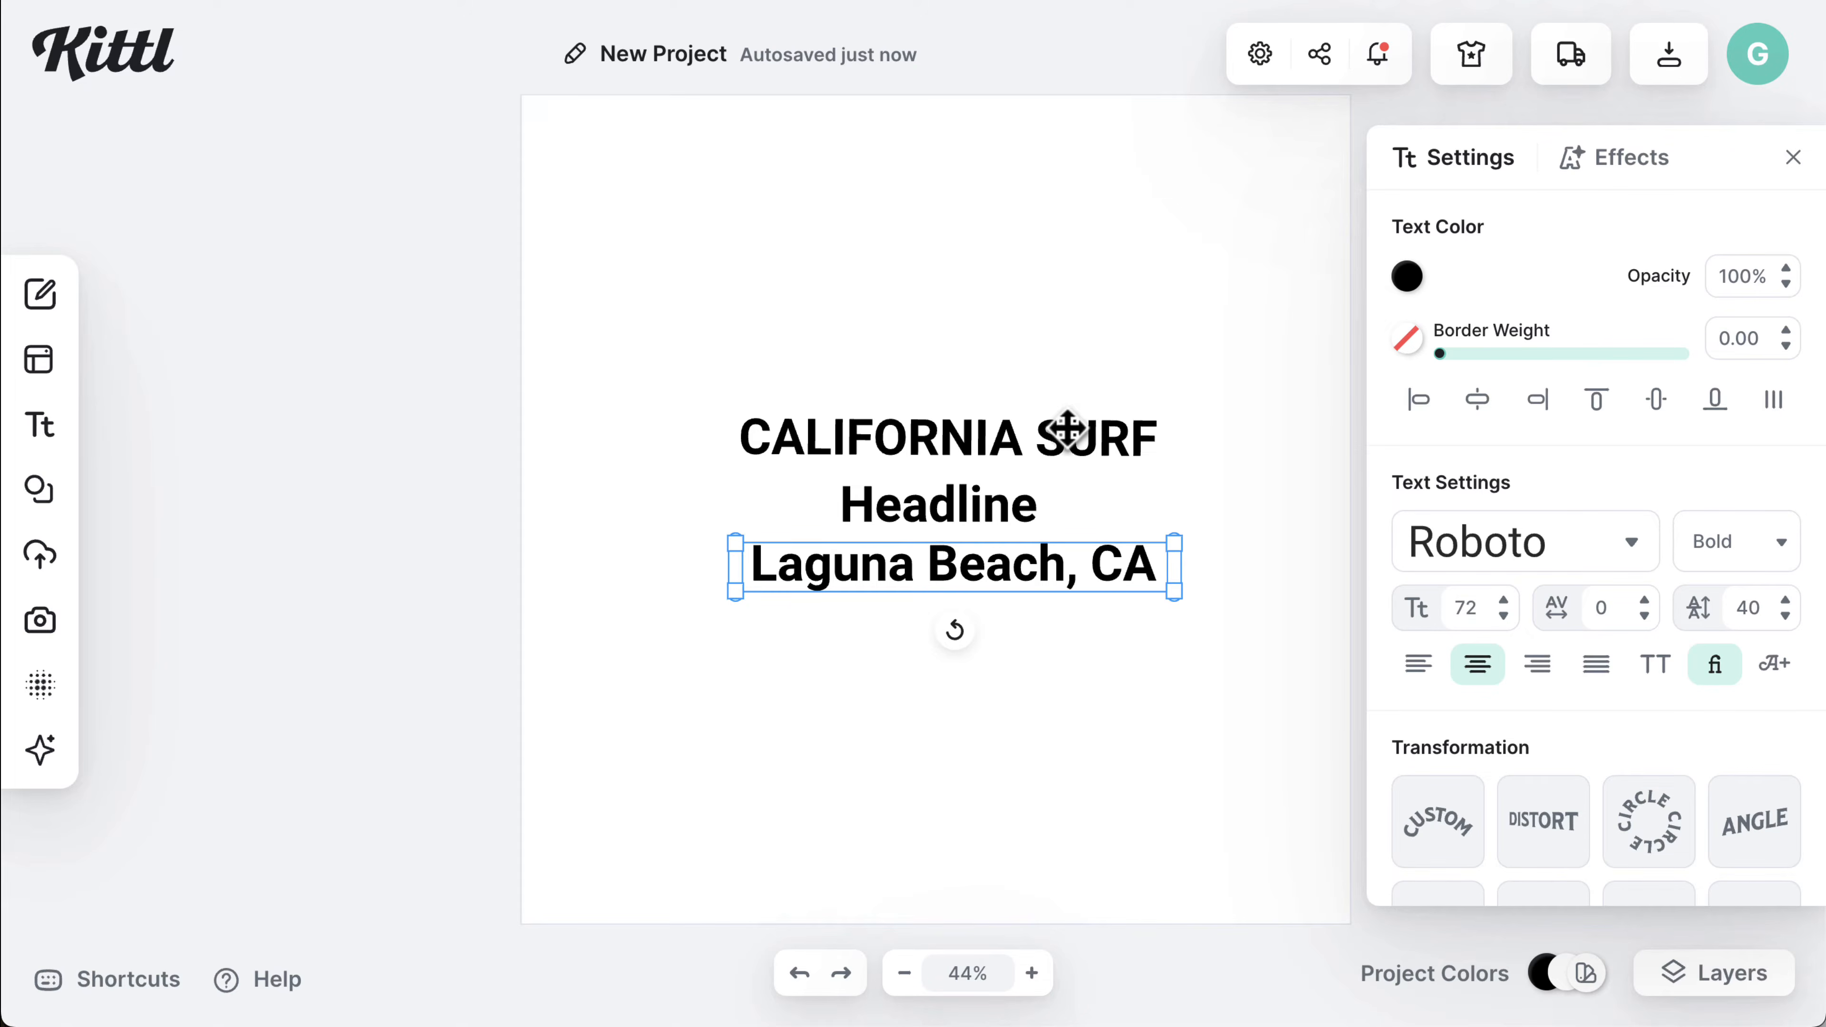
- Select the CALIFORNIA SURF text and open its typeface list
{"action": "left_click", "coordinate": [1074, 456]}
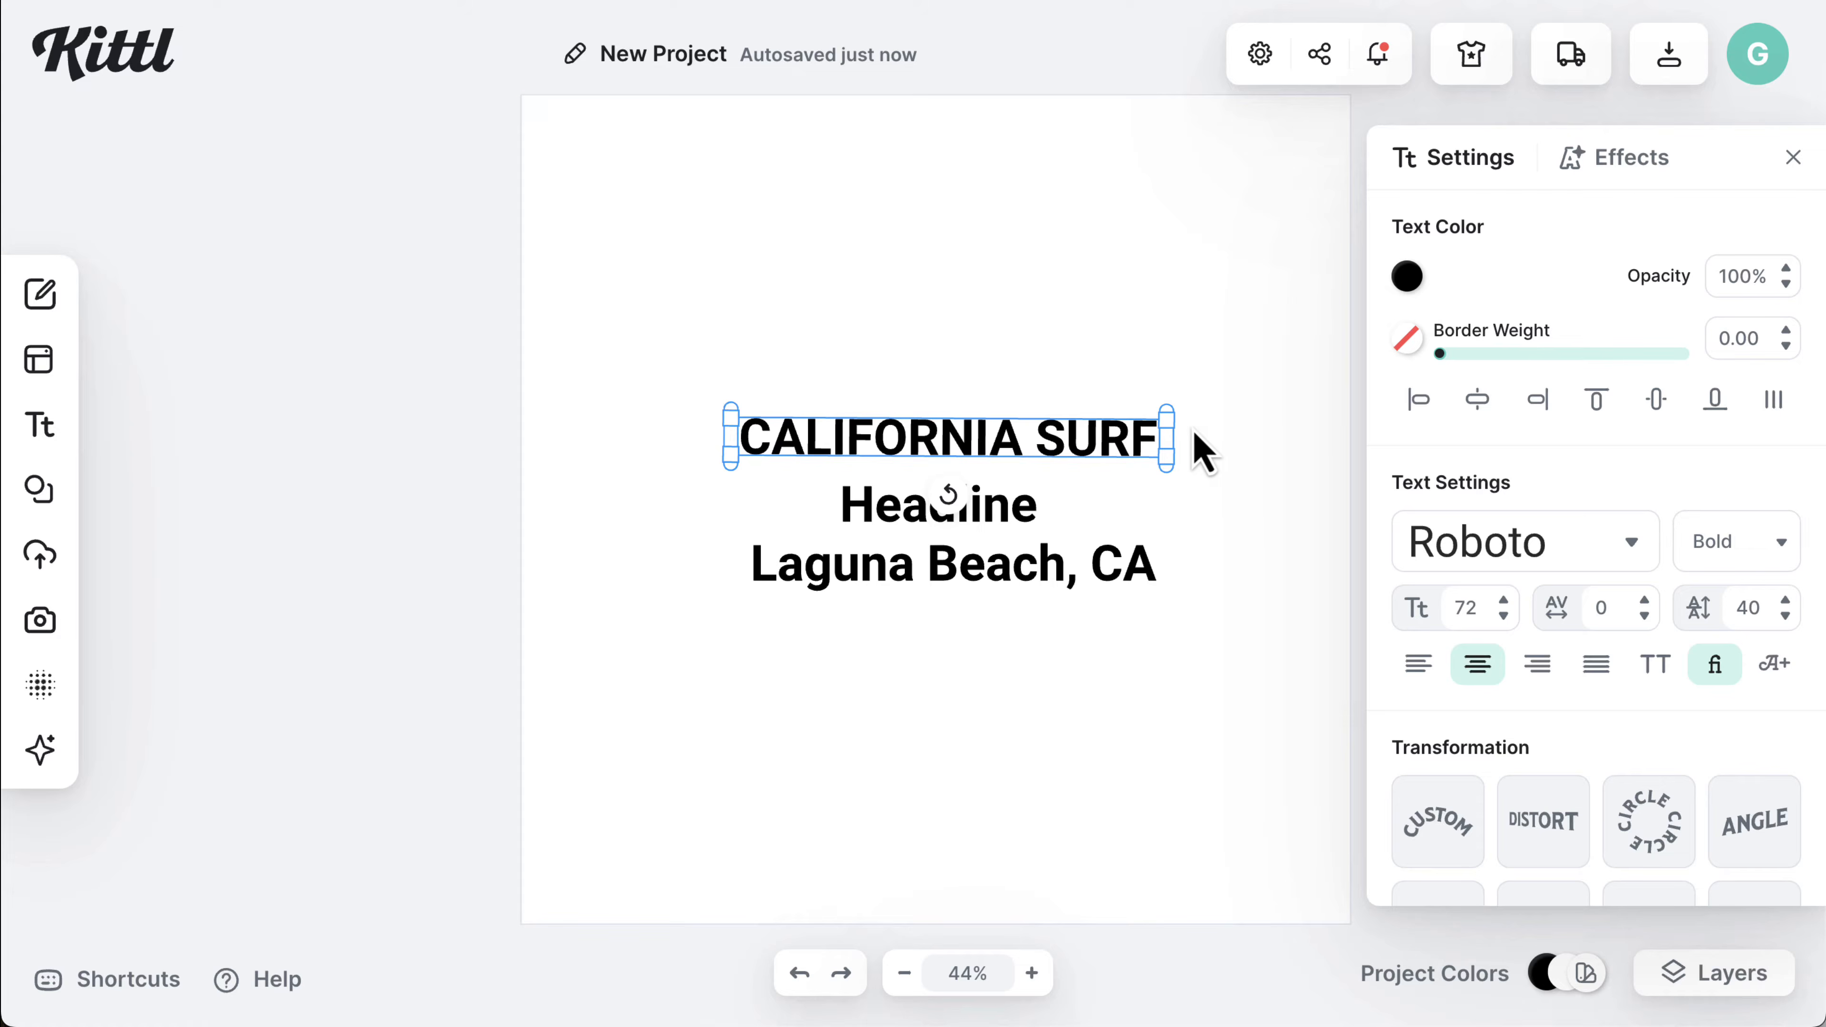
{"action": "left_click", "coordinate": [1256, 477]}
{"action": "left_click", "coordinate": [1052, 432]}
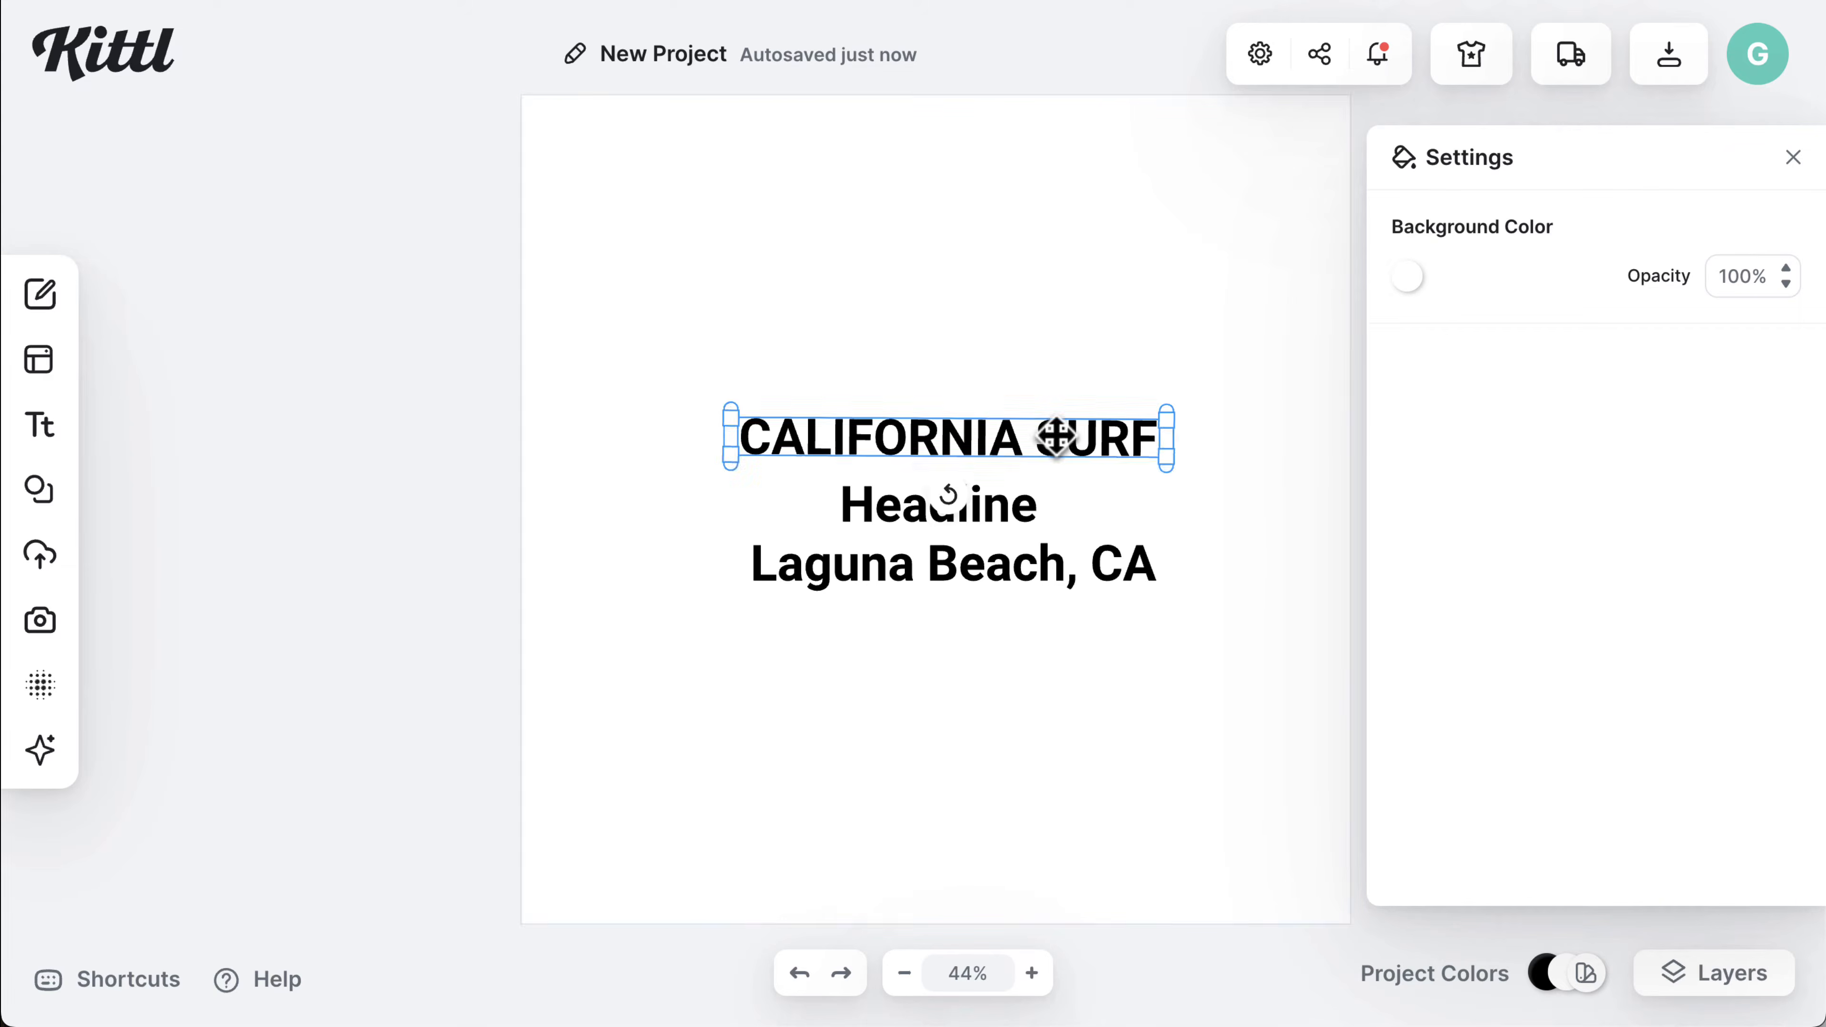
{"action": "left_click", "coordinate": [982, 519]}
{"action": "left_click", "coordinate": [1027, 445]}
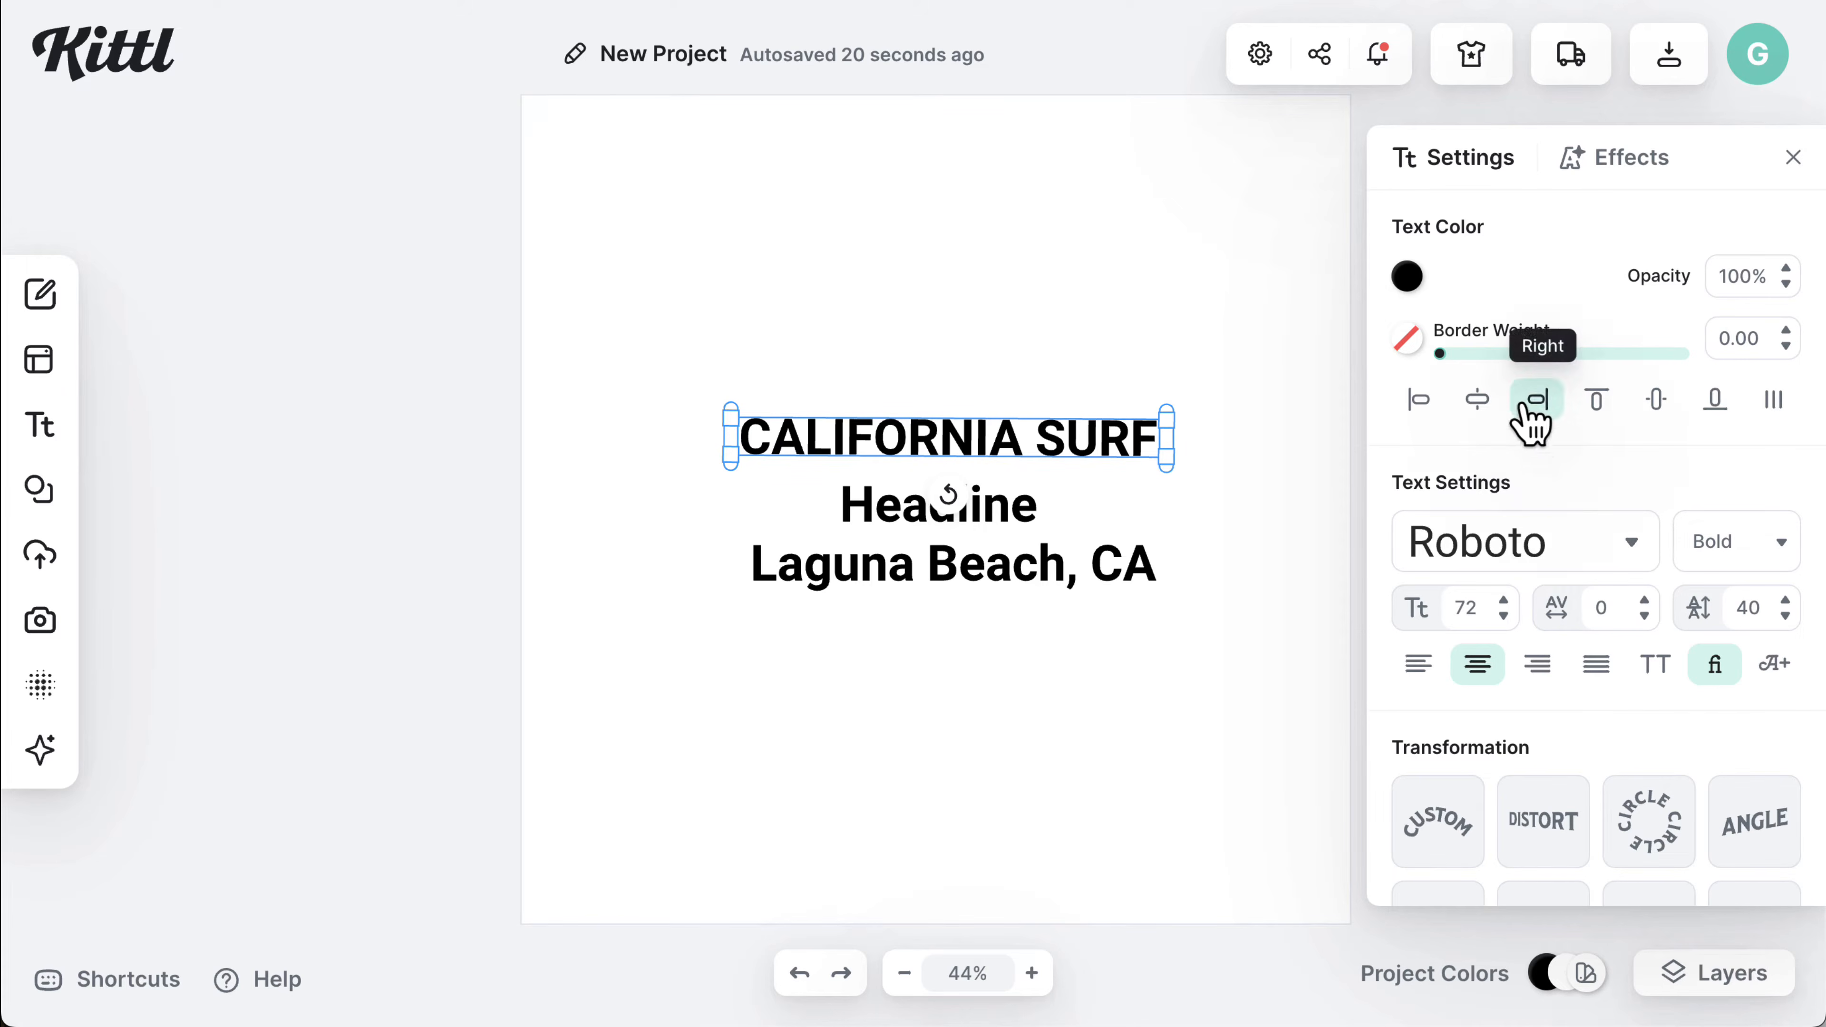
{"action": "mouse_move", "coordinate": [1441, 353]}
{"action": "left_mouse_down"}
{"action": "mouse_move", "coordinate": [1473, 353]}
{"action": "mouse_move", "coordinate": [1422, 355]}
{"action": "left_mouse_up"}
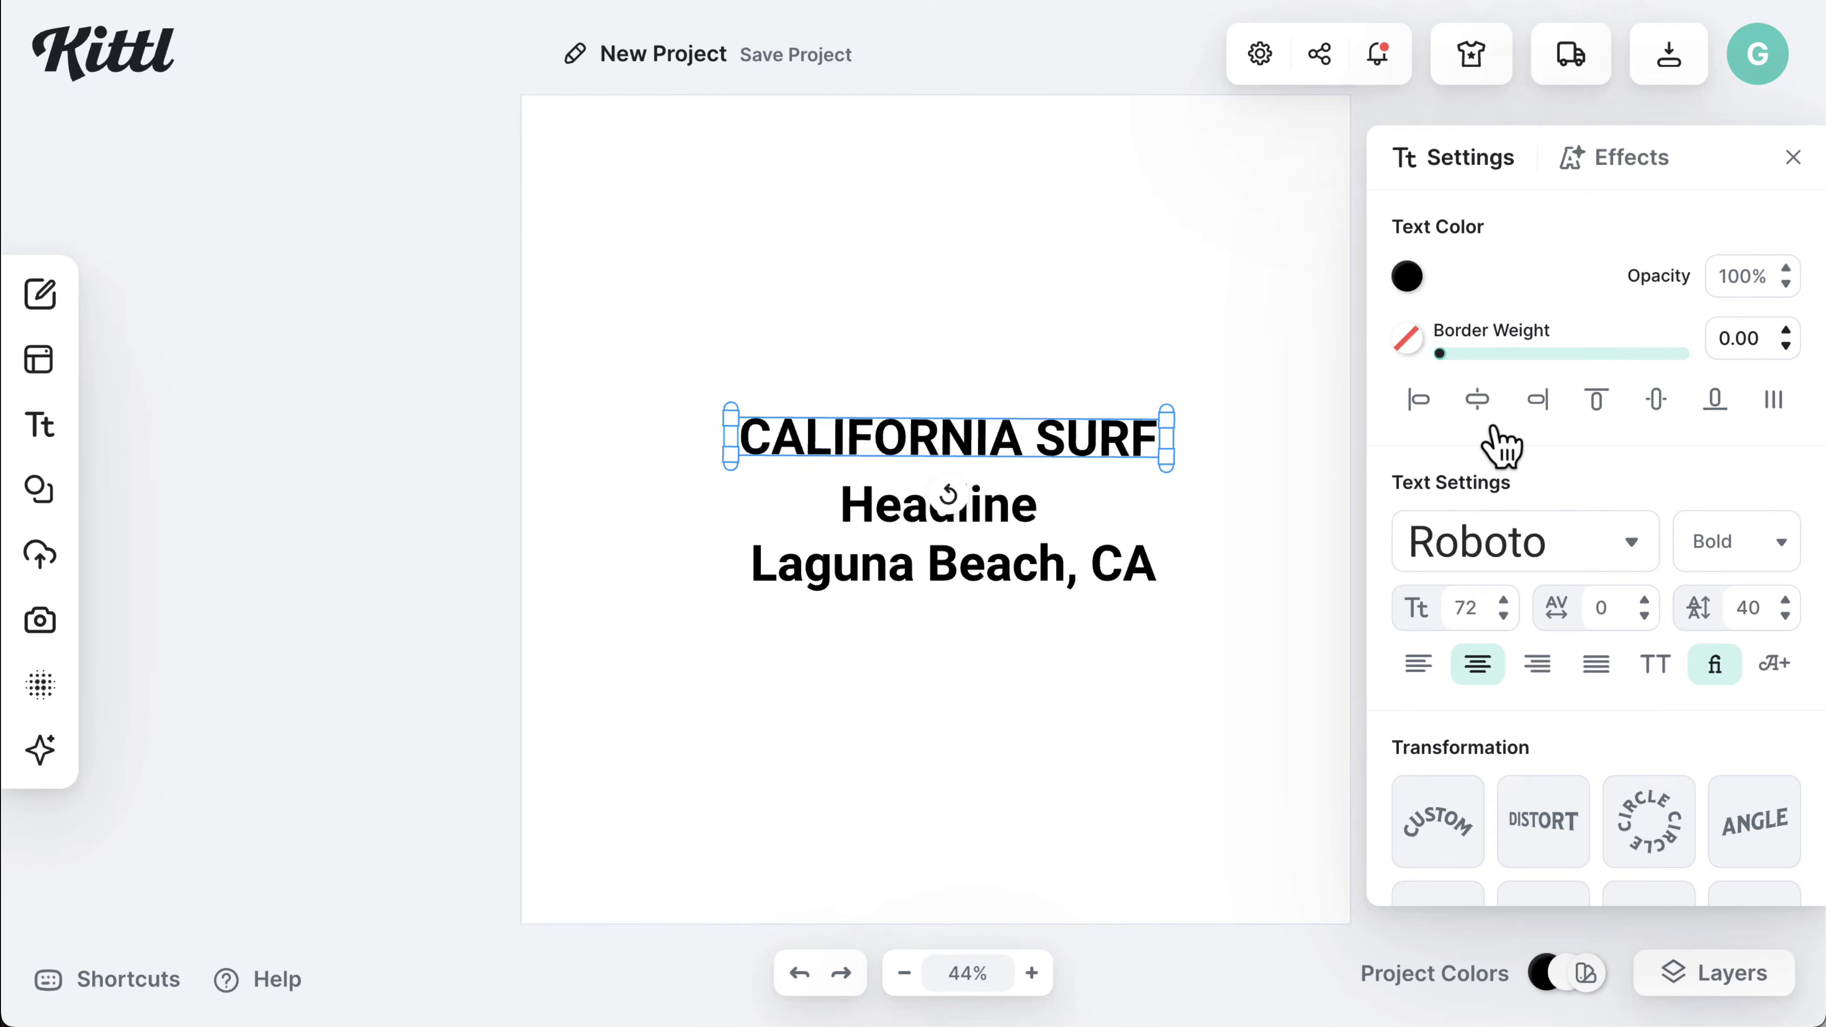
{"action": "left_click", "coordinate": [1634, 546]}
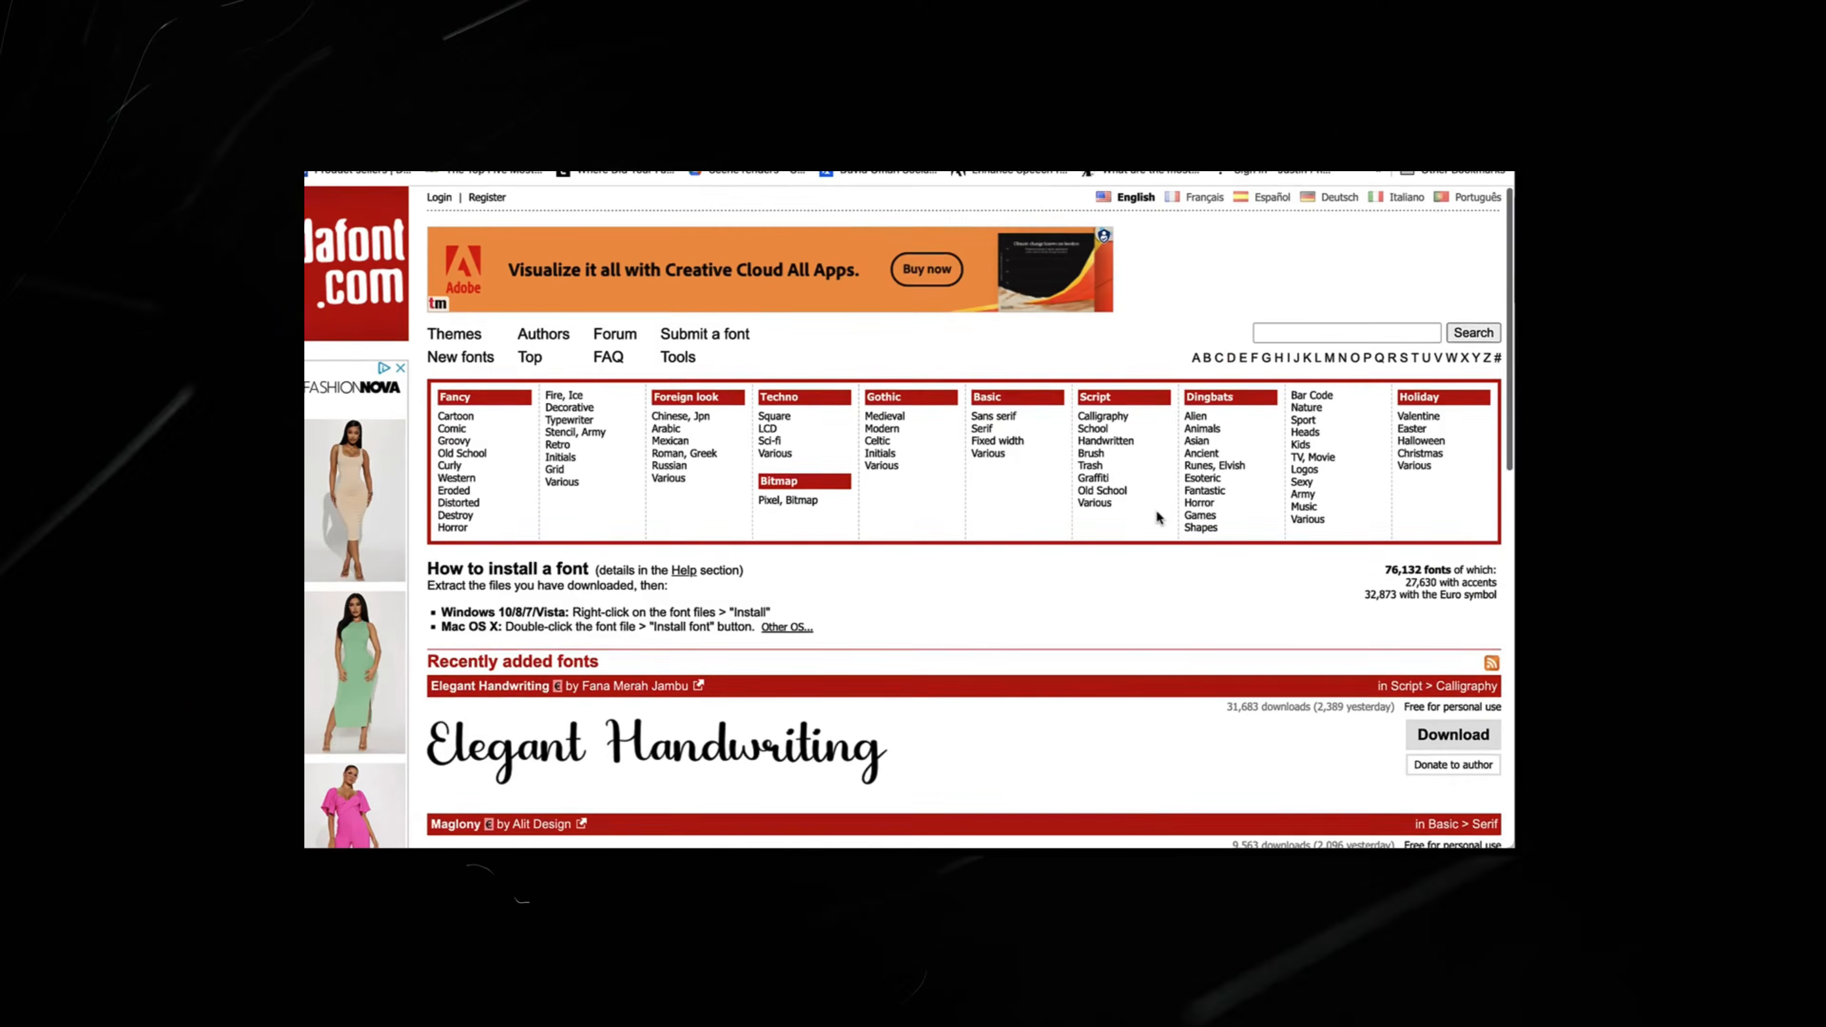
- Switch to dafont.com and browse the recently added fonts
{"action": "scroll", "coordinate": [1158, 513], "scroll_direction": "down", "scroll_amount": 10}
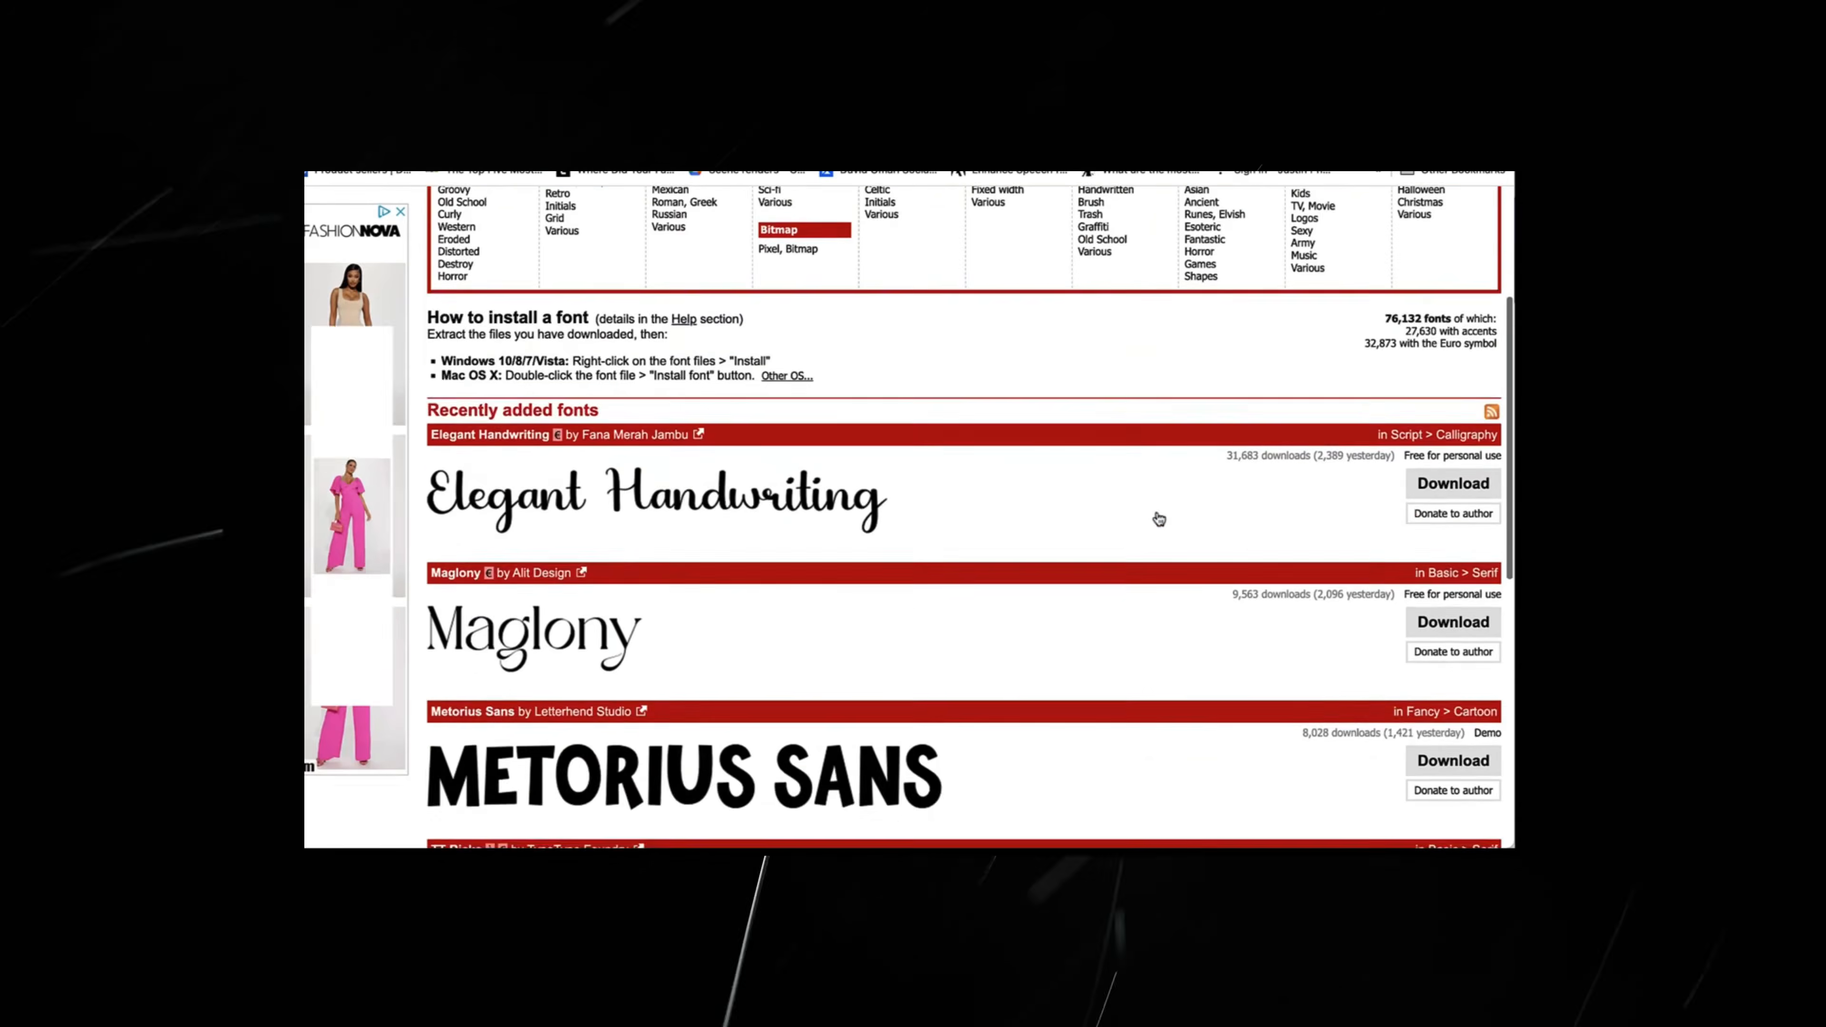
{"action": "scroll", "coordinate": [1155, 510], "scroll_direction": "up", "scroll_amount": 1}
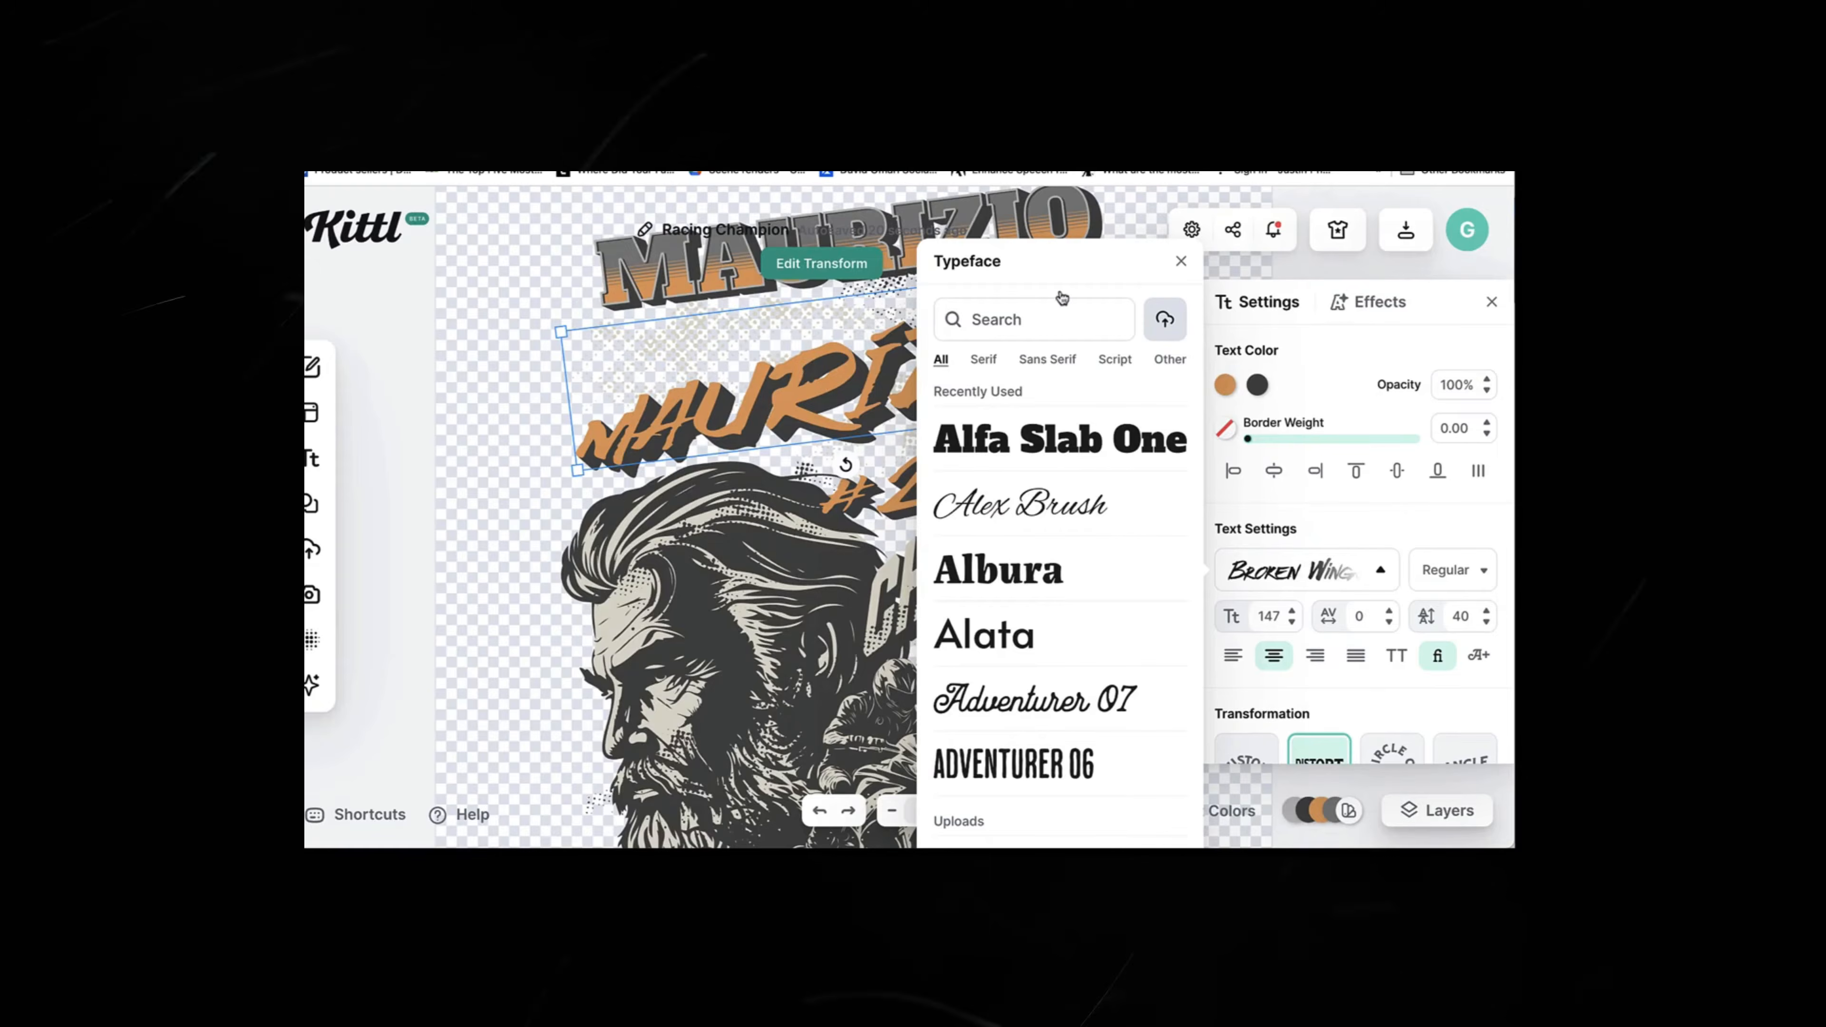
- Browse for a font file to upload and preview TT Ricks Trial Bold.ttf in the tt_ricks folder of Downloads
{"action": "left_click", "coordinate": [1167, 322]}
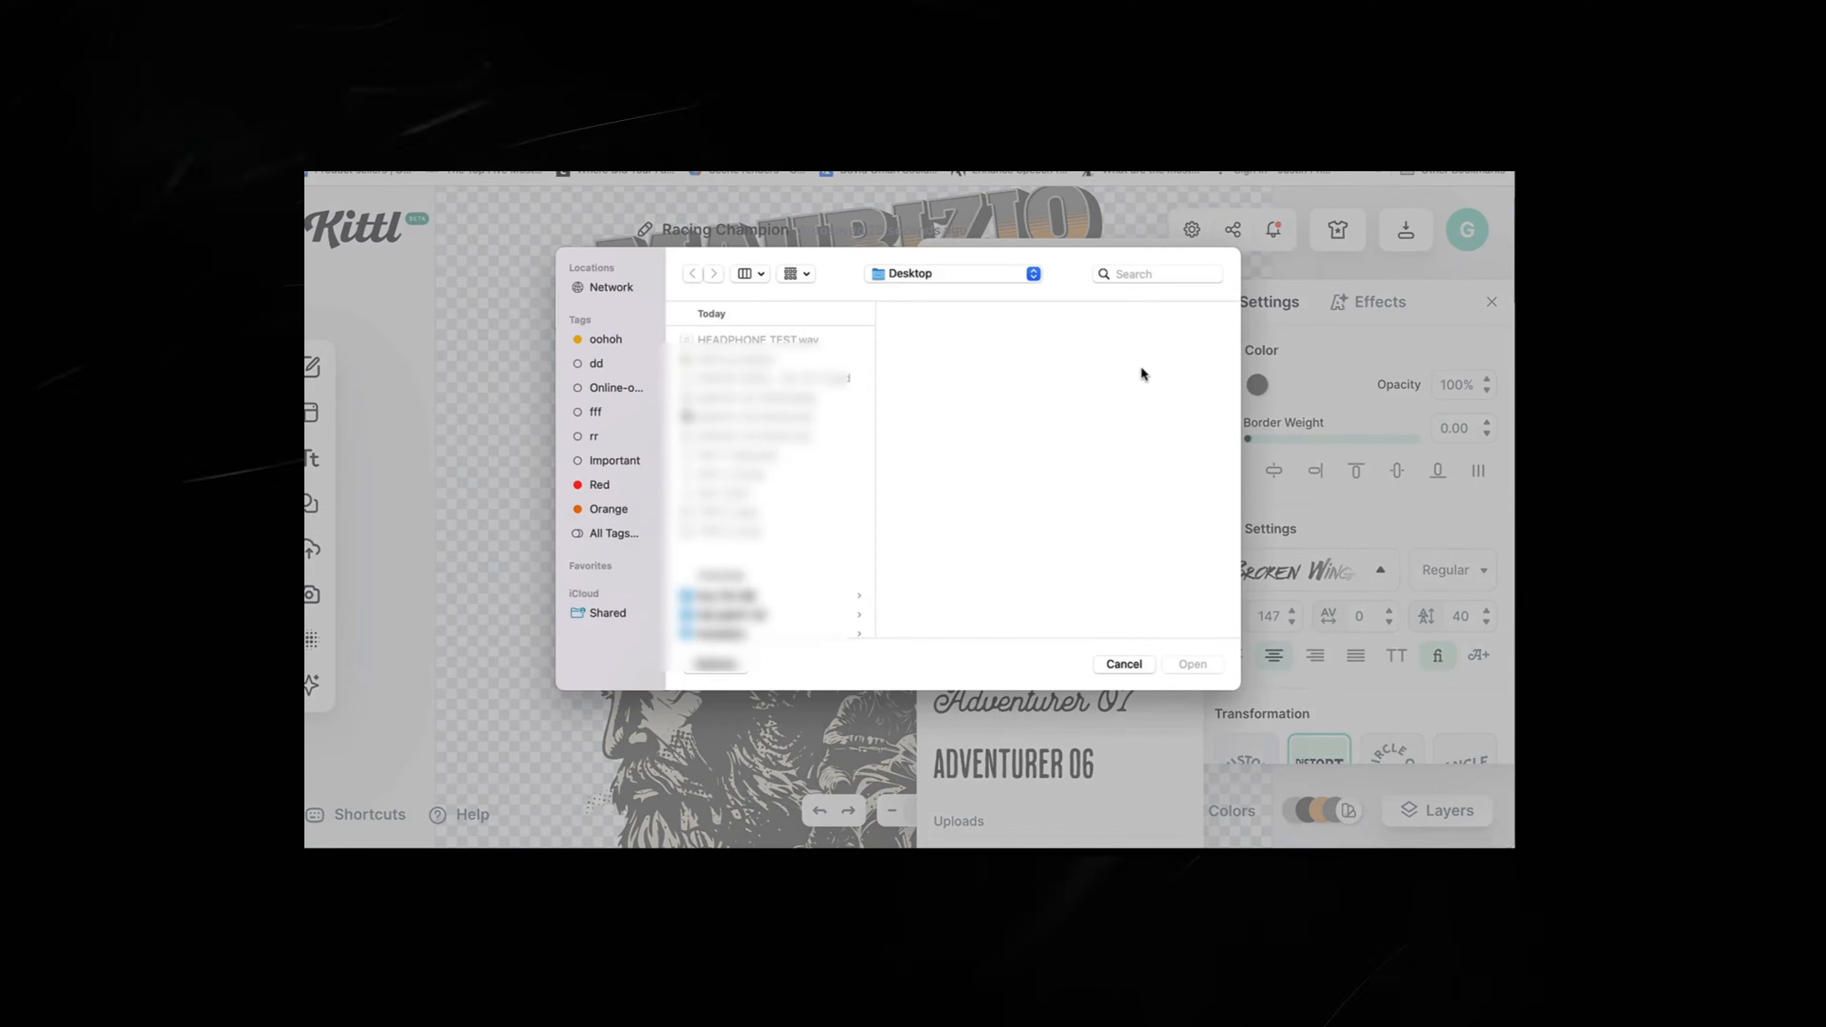
{"action": "left_click", "coordinate": [986, 275]}
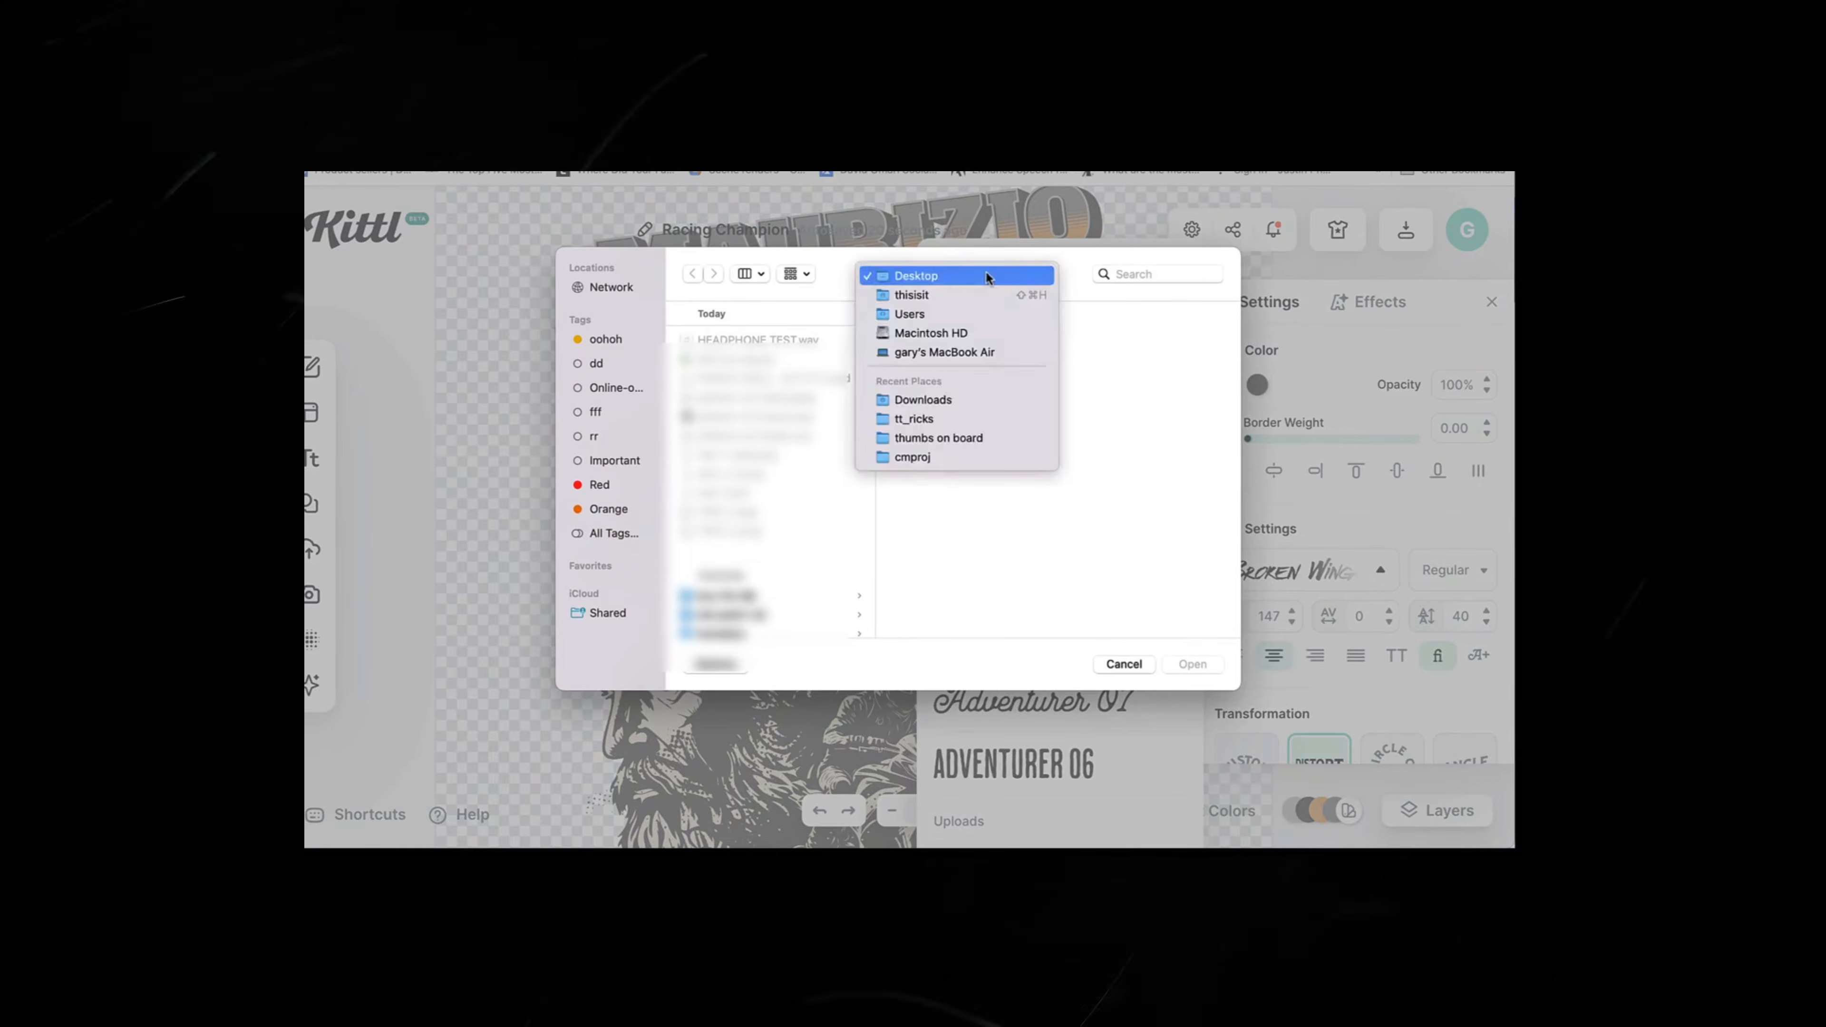
{"action": "left_click", "coordinate": [966, 396]}
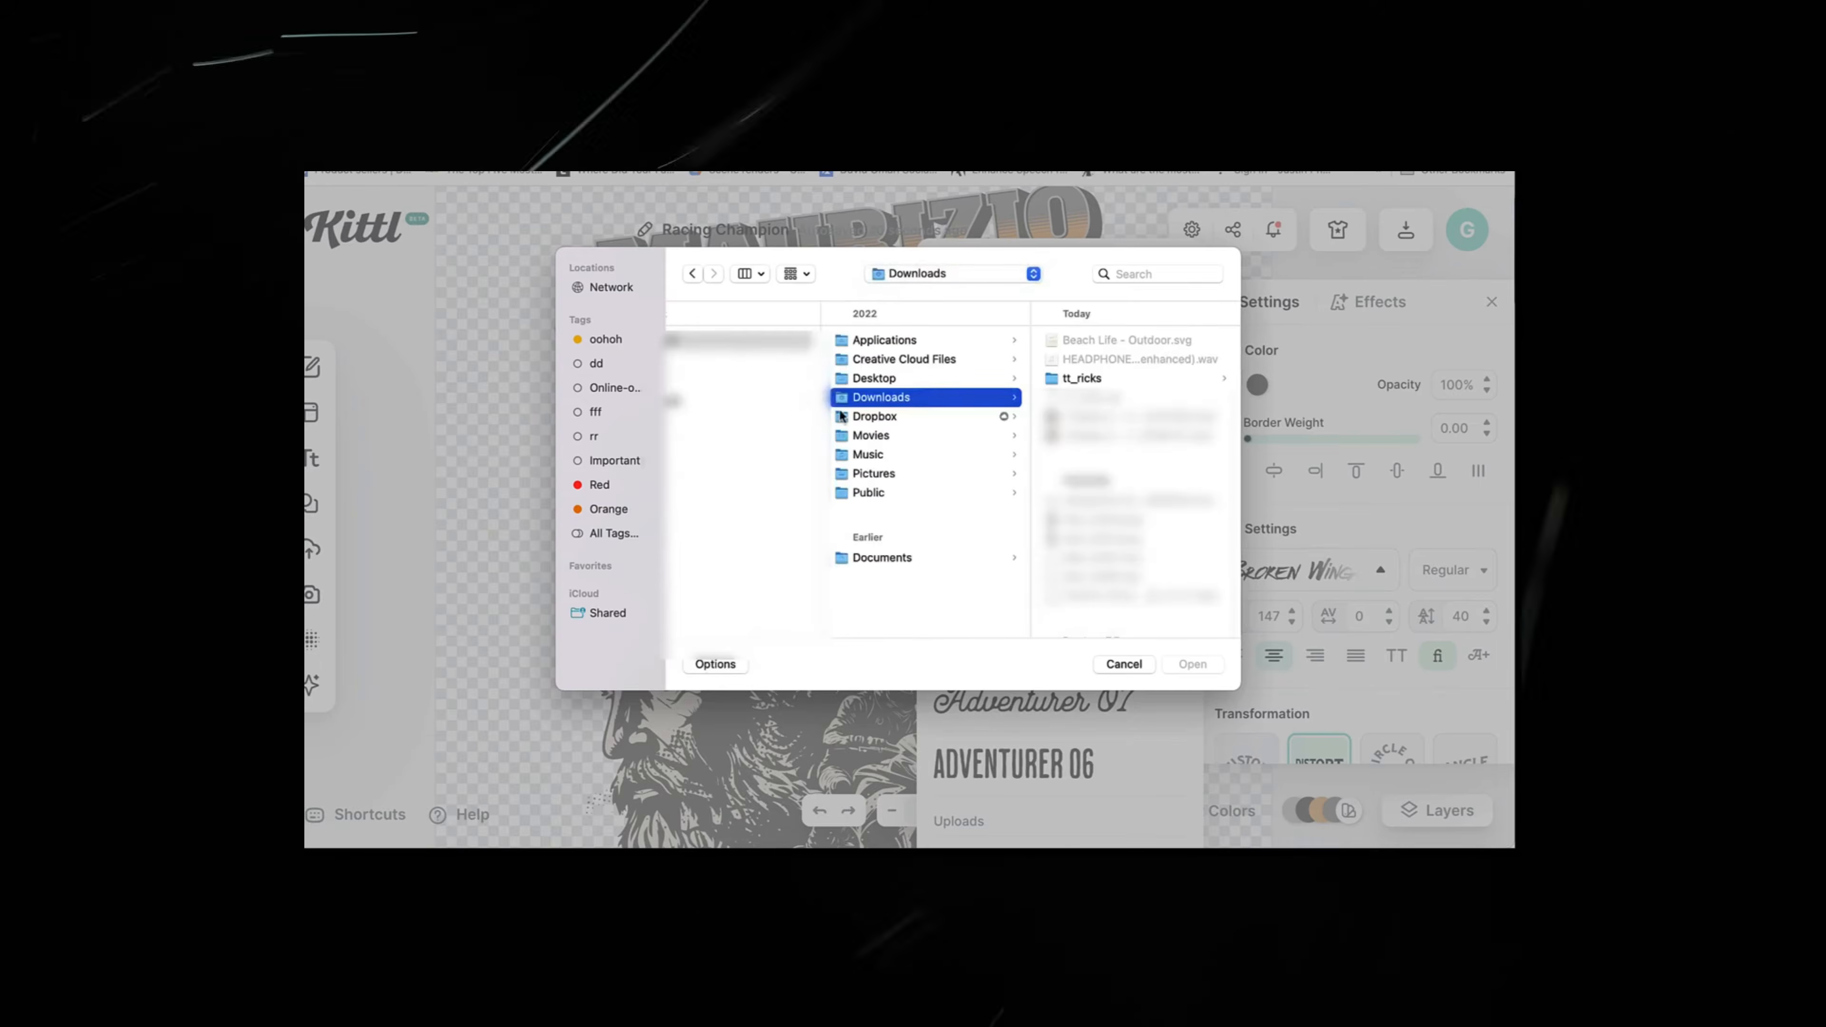
{"action": "left_click", "coordinate": [1093, 382]}
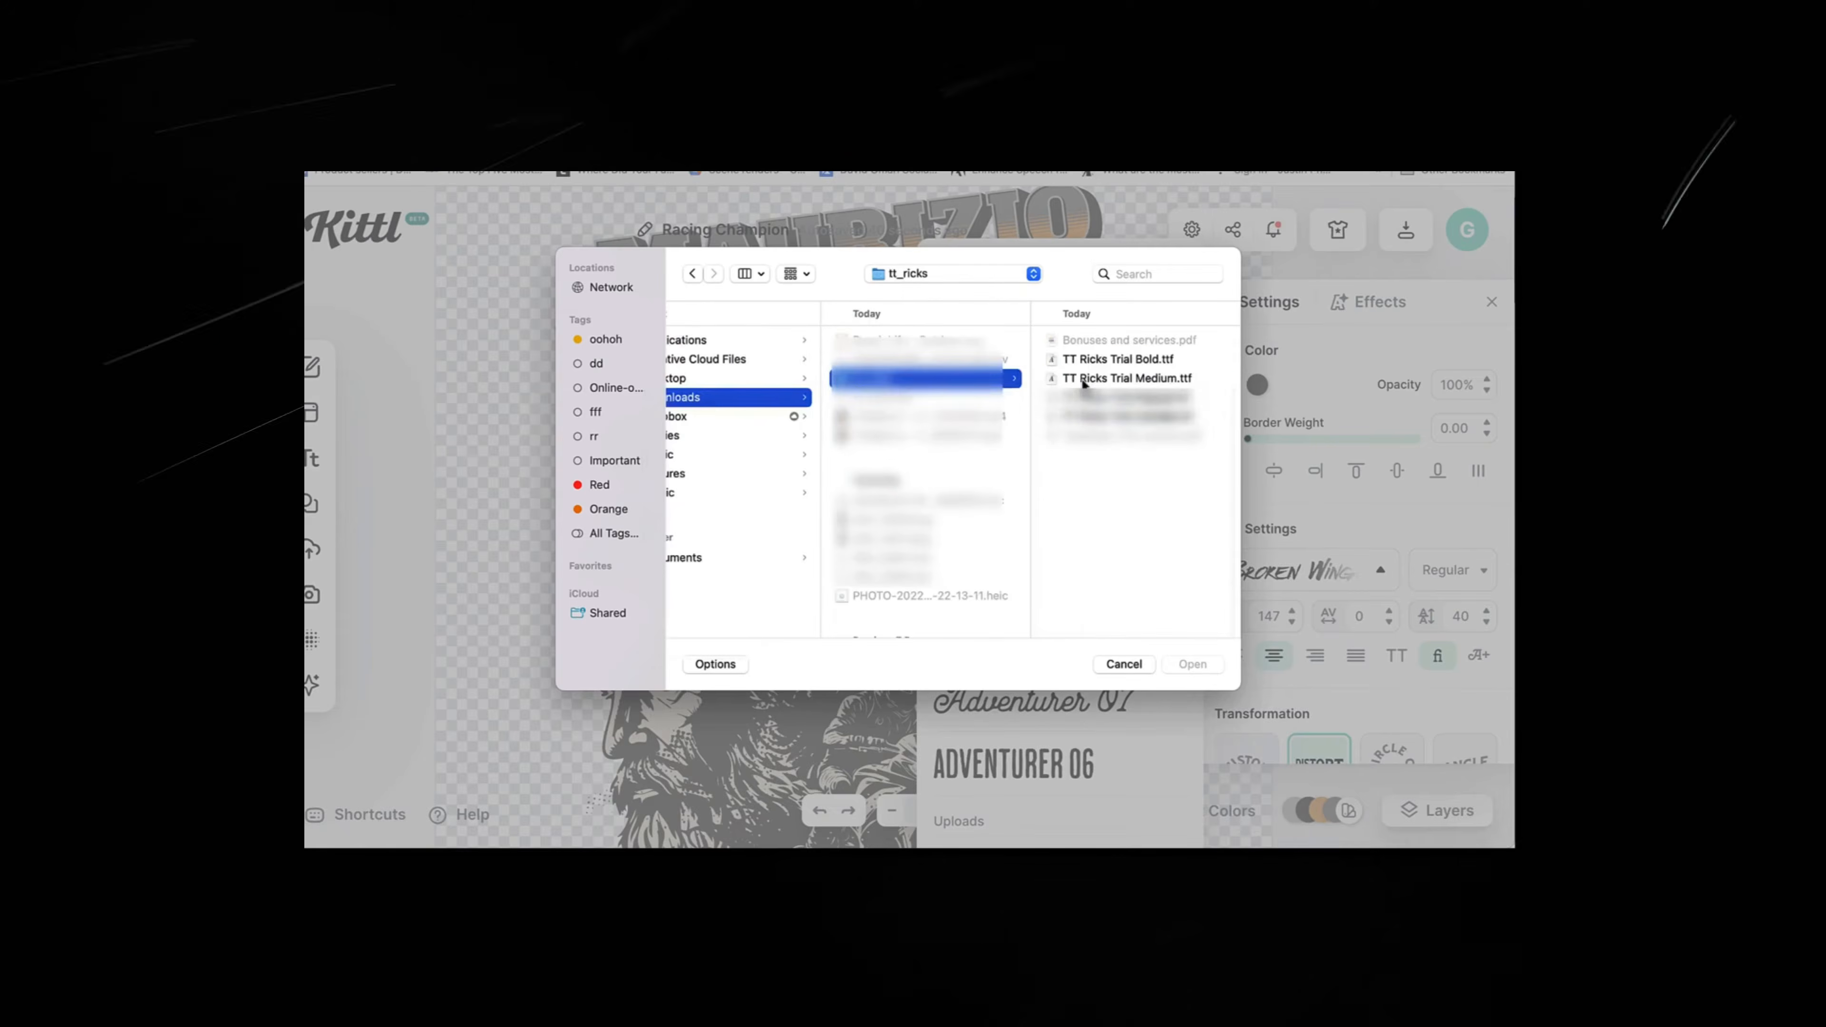
{"action": "left_click", "coordinate": [1135, 359]}
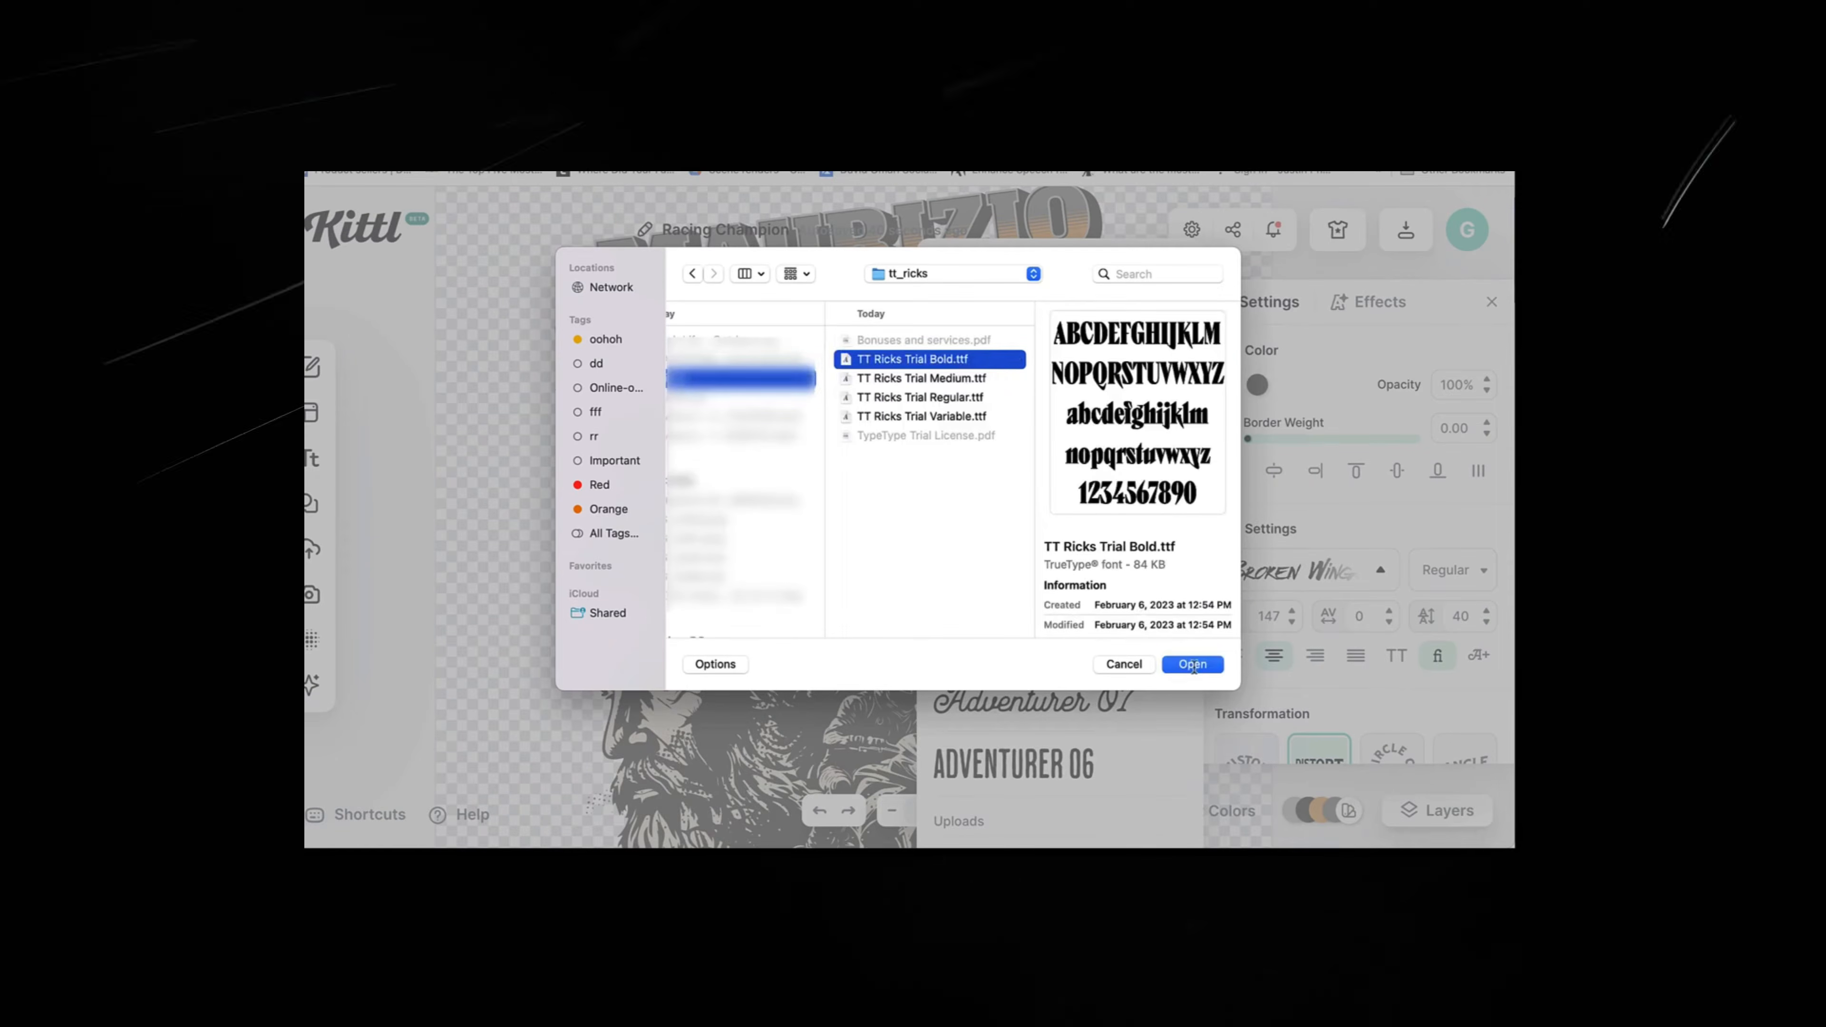
{"action": "left_click", "coordinate": [1123, 663]}
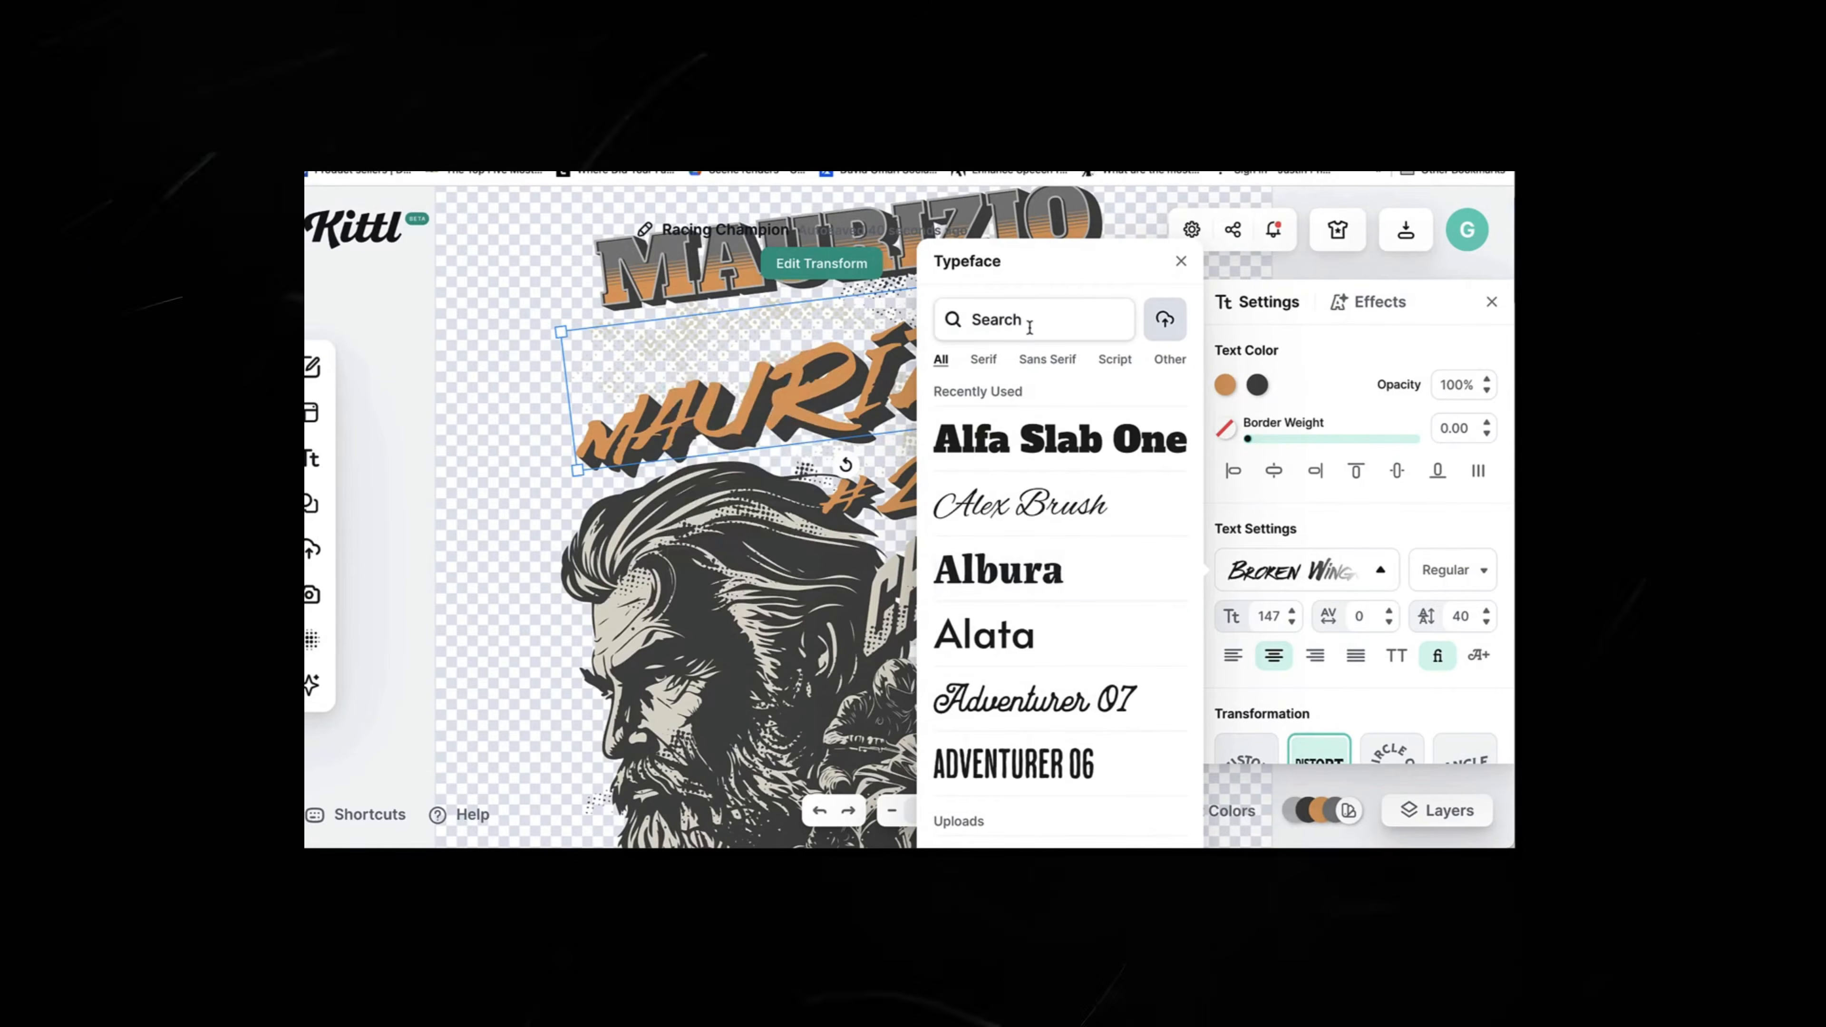
- Search the typefaces for tt, apply the uploaded TT Ricks Trial to the orange headline, and select its wording for editing
{"action": "type", "text": "5"}
{"action": "key", "text": "BackSpace"}
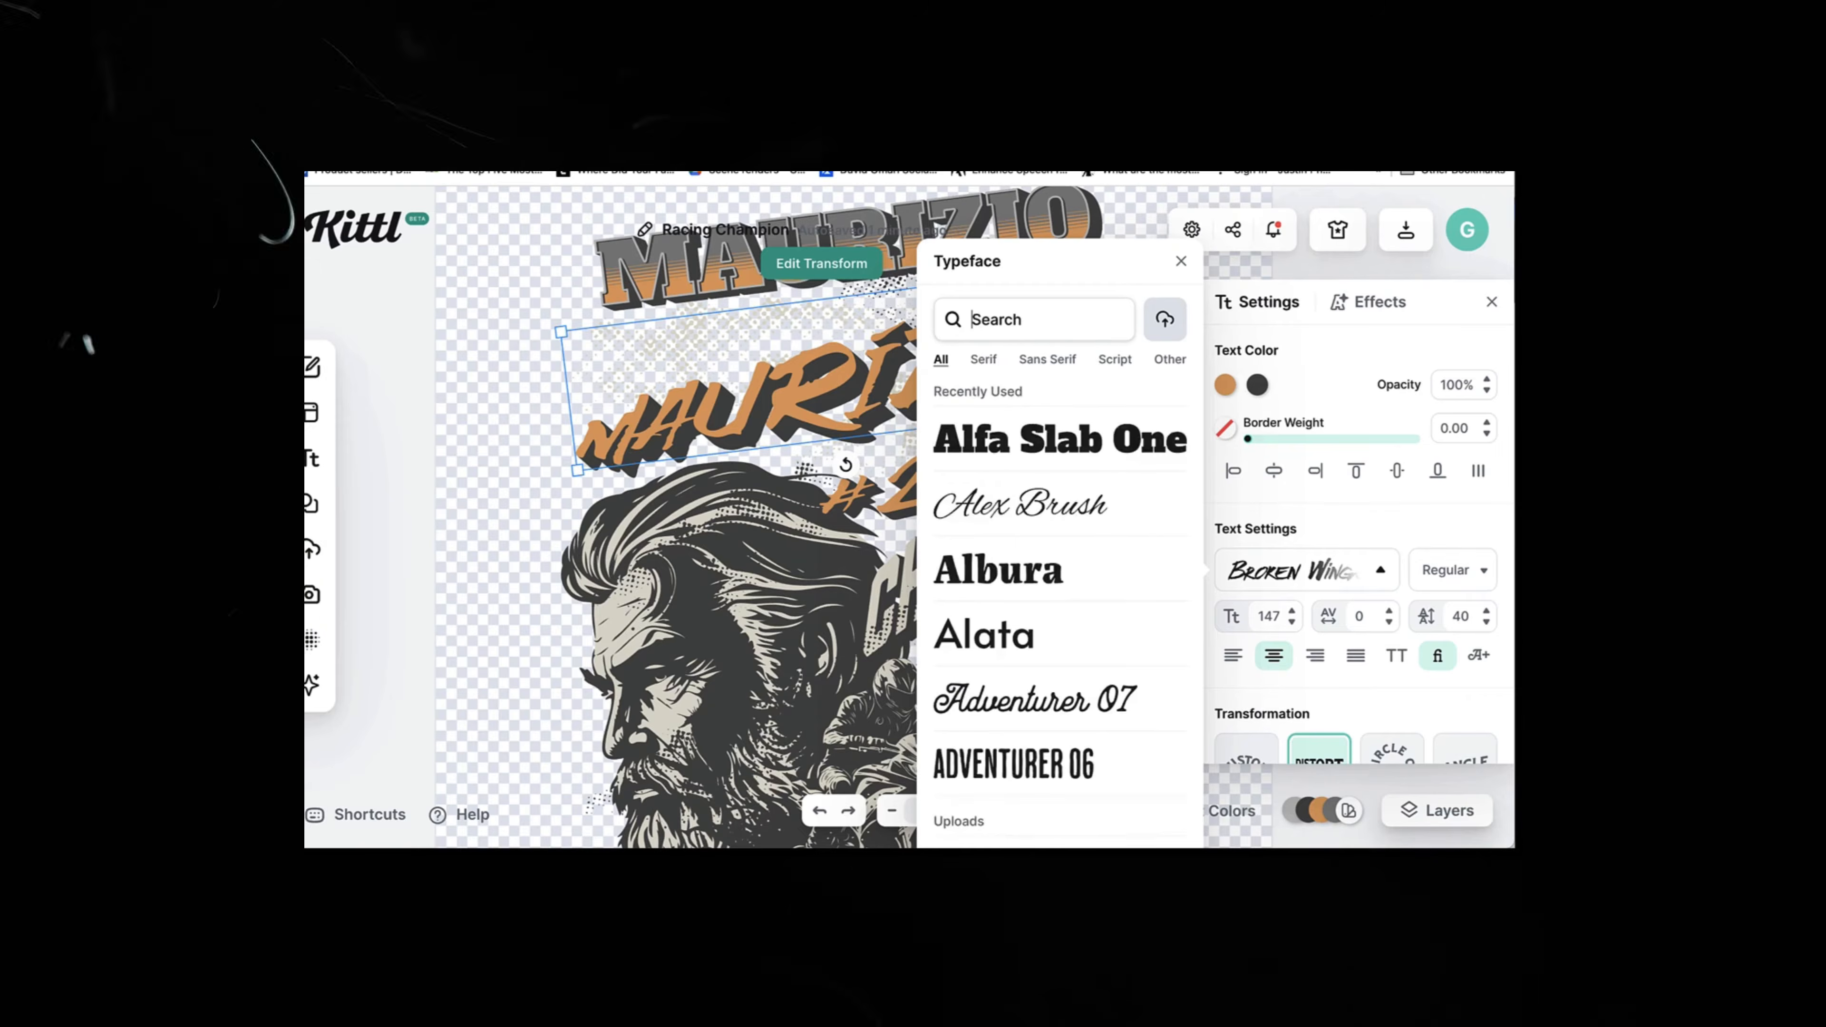
{"action": "type", "text": "tt"}
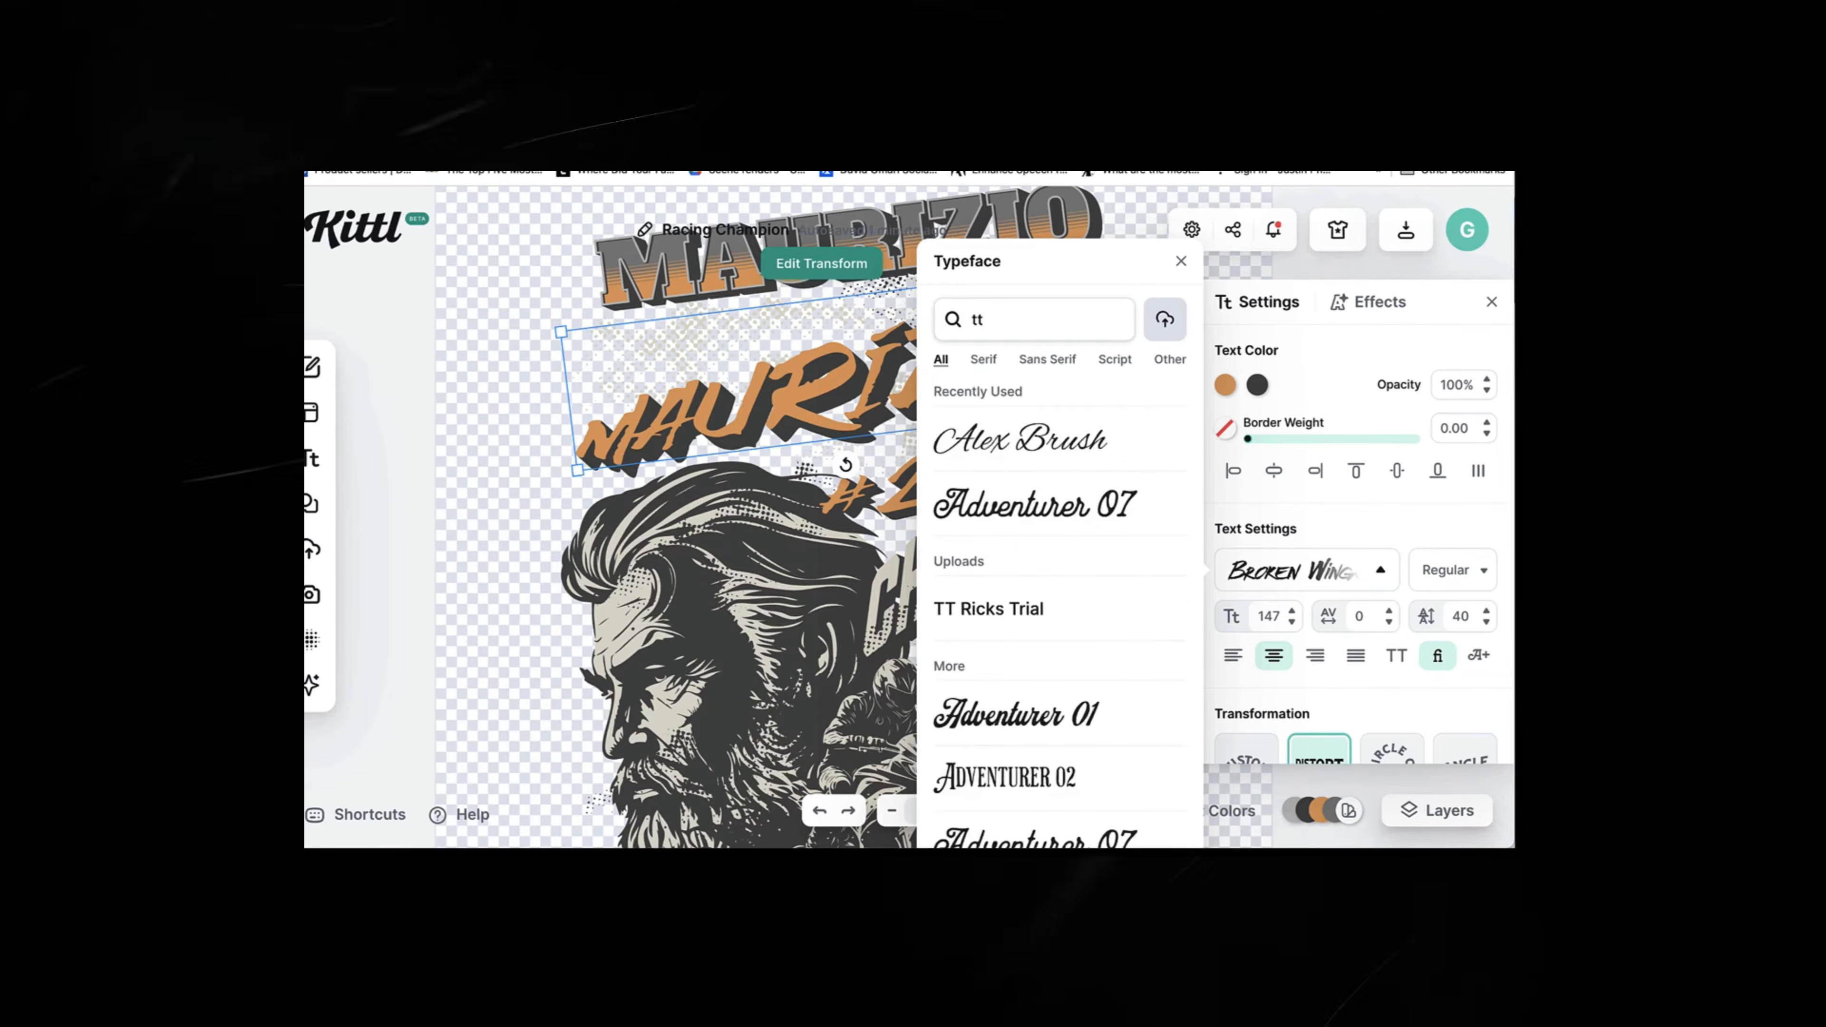
{"action": "left_click", "coordinate": [1062, 610]}
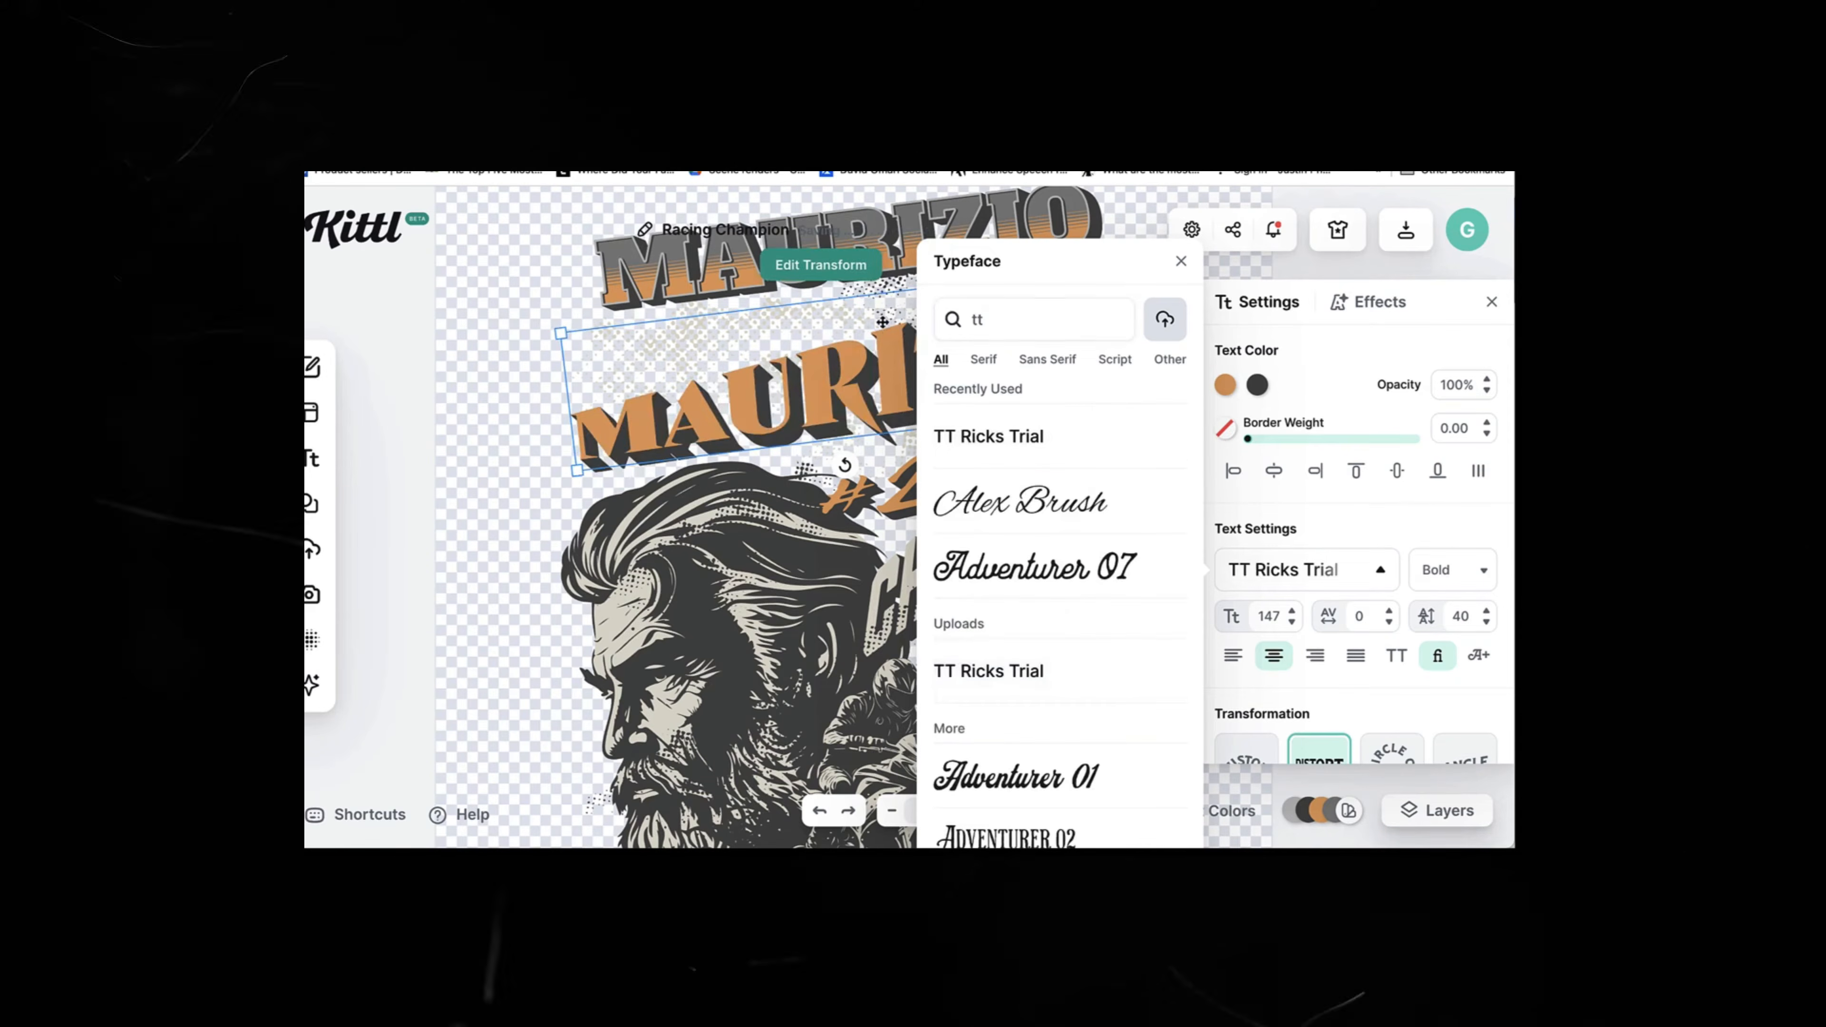
{"action": "left_click", "coordinate": [877, 327]}
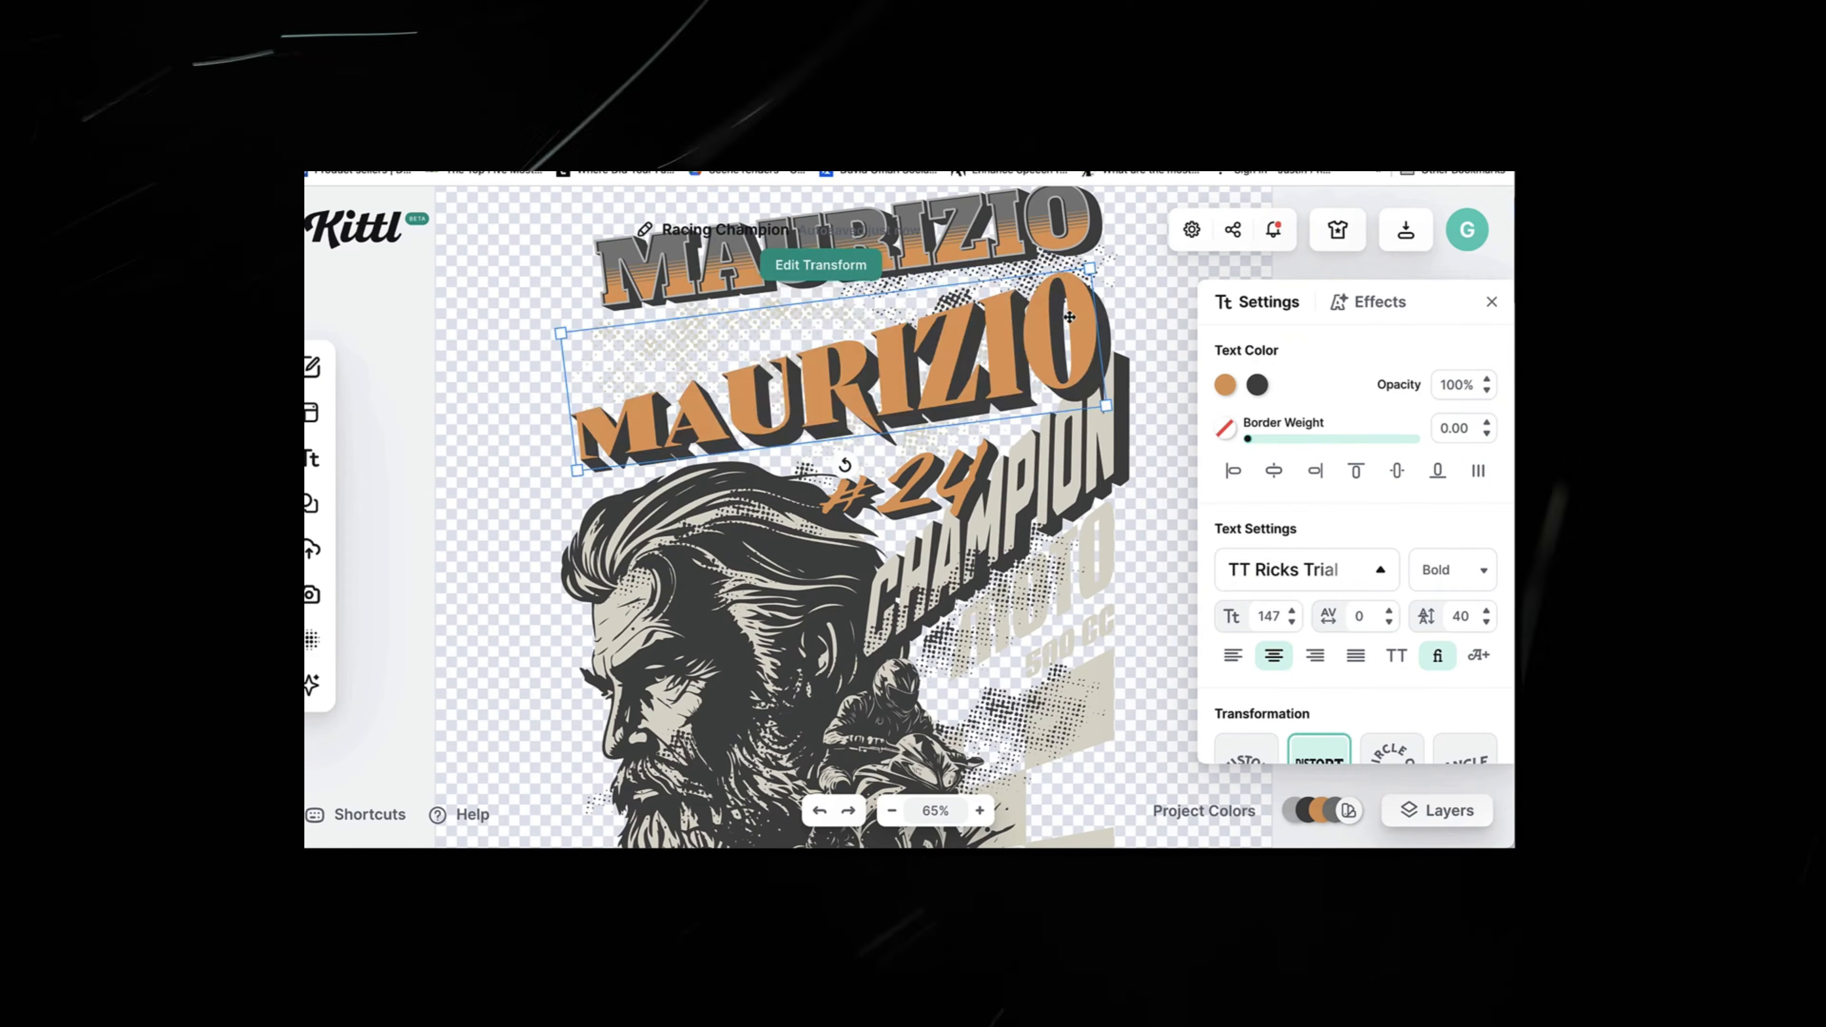
{"action": "double_click", "coordinate": [1002, 336]}
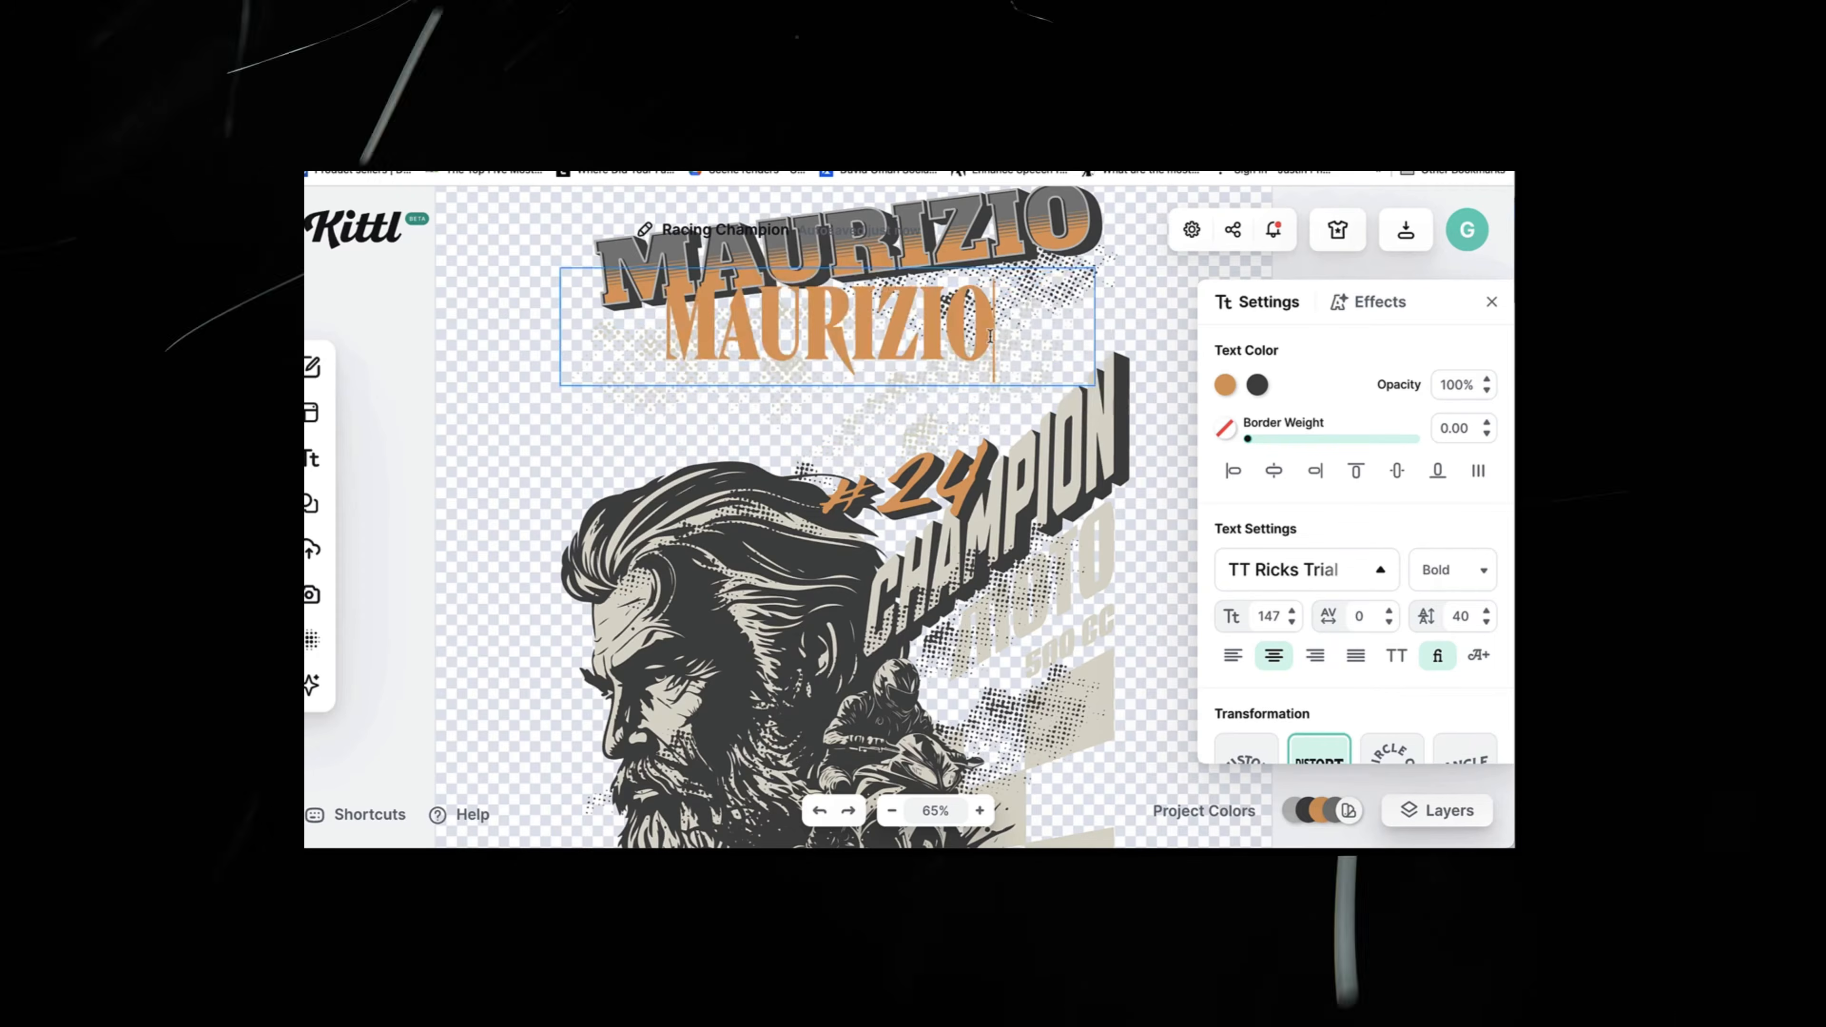
{"action": "left_click_drag", "start_coordinate": [1002, 337], "coordinate": [662, 337]}
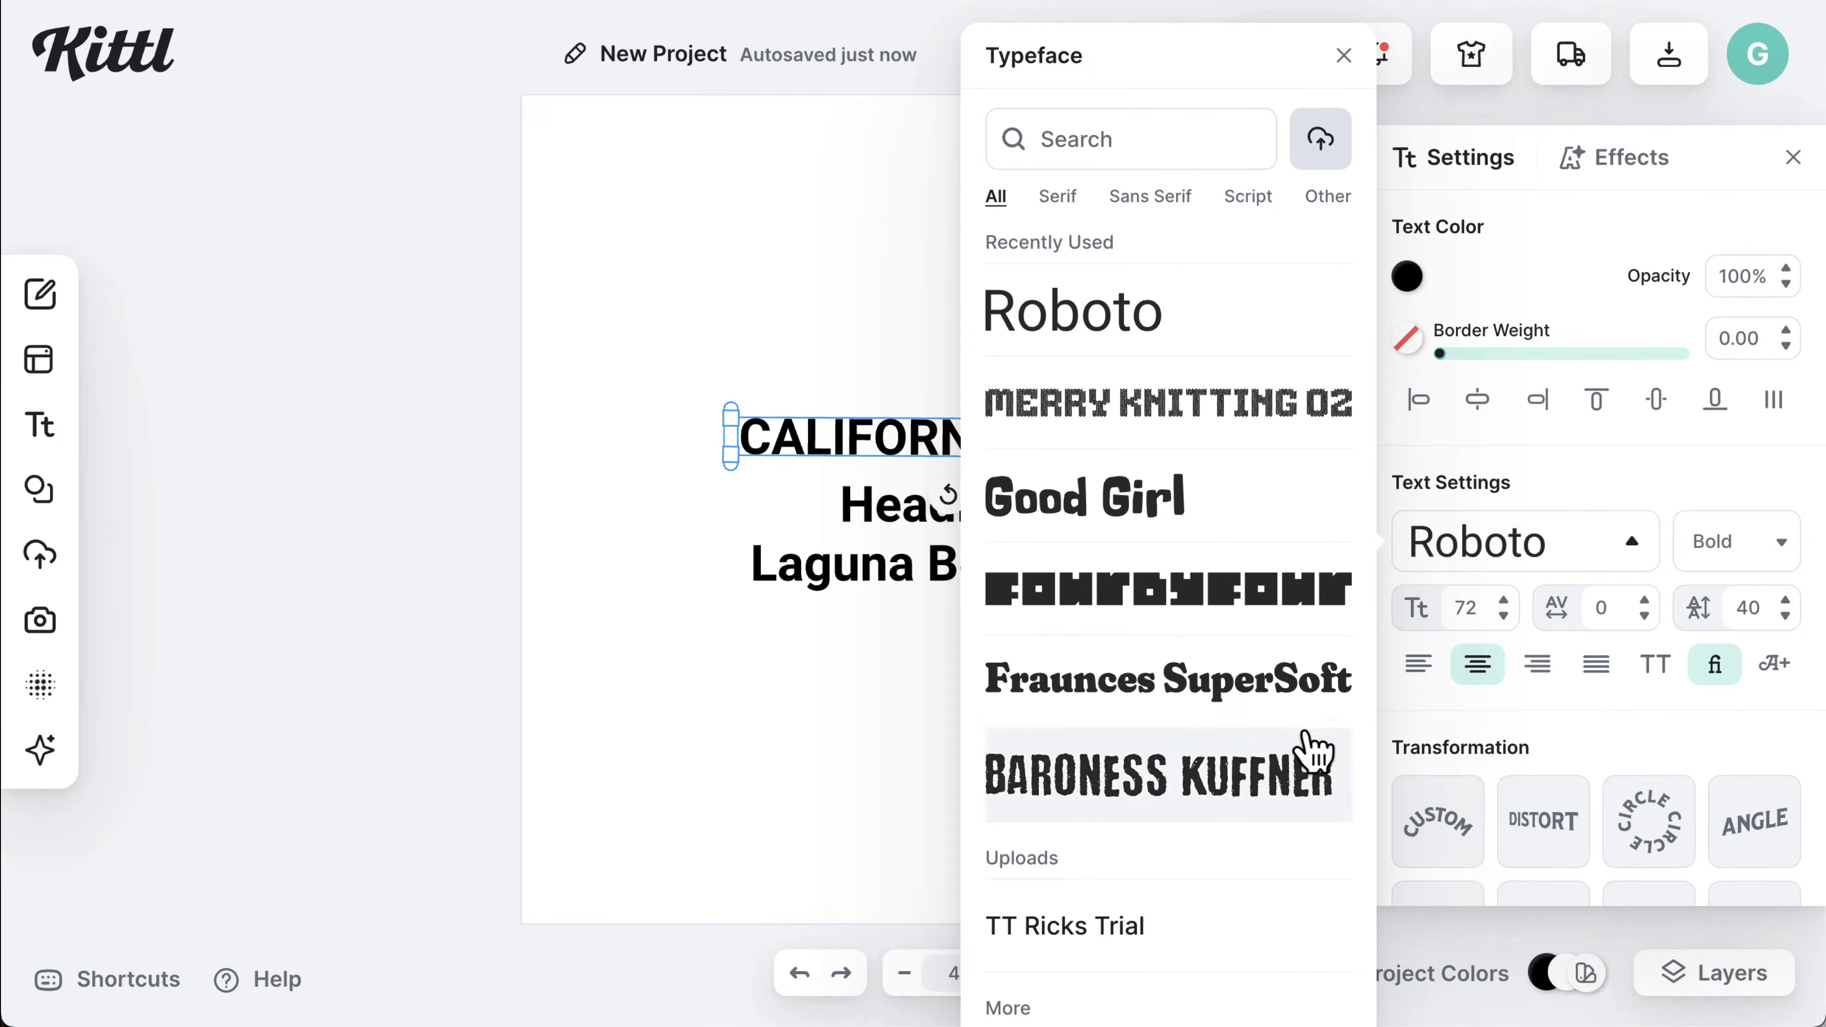
- Look through the Roboto weight and style options for the CALIFORNIA SURF text
{"action": "left_click", "coordinate": [1761, 530]}
{"action": "left_click", "coordinate": [1789, 548]}
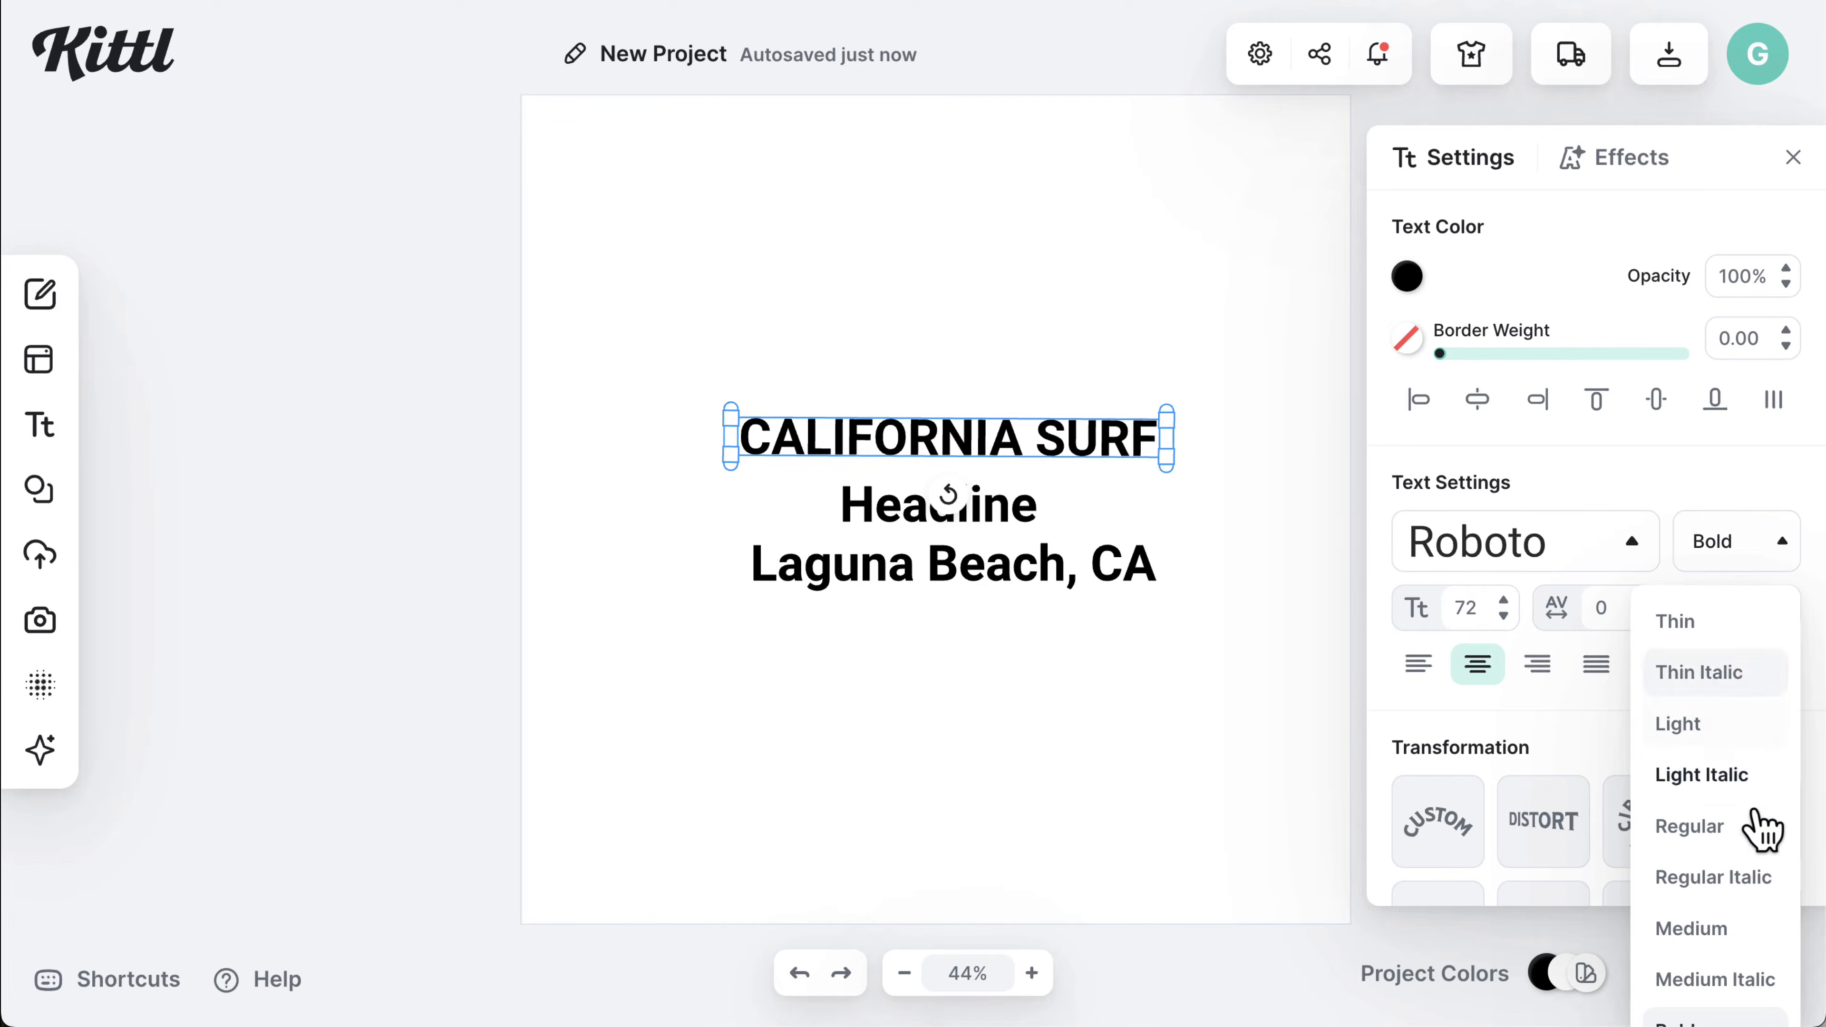
{"action": "left_click", "coordinate": [1754, 536]}
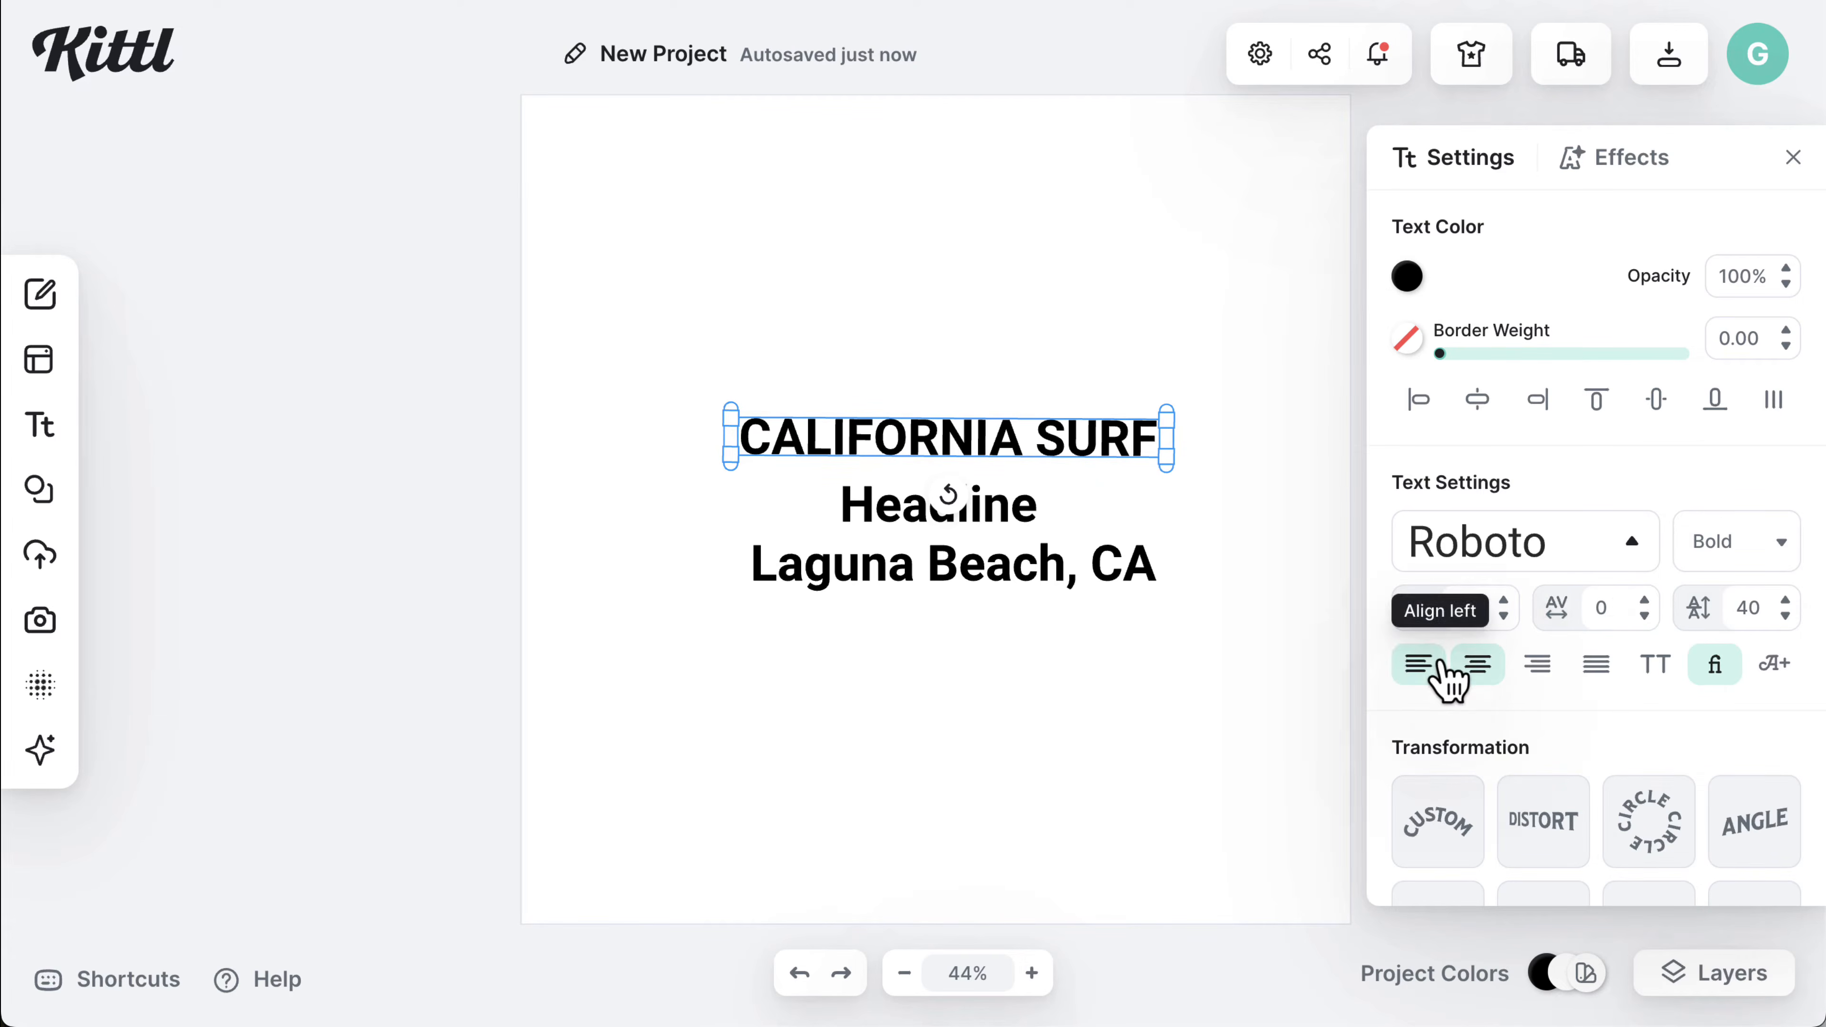
- Try left, right and justified alignment on CALIFORNIA SURF and set it back to centered
{"action": "left_click", "coordinate": [1420, 666]}
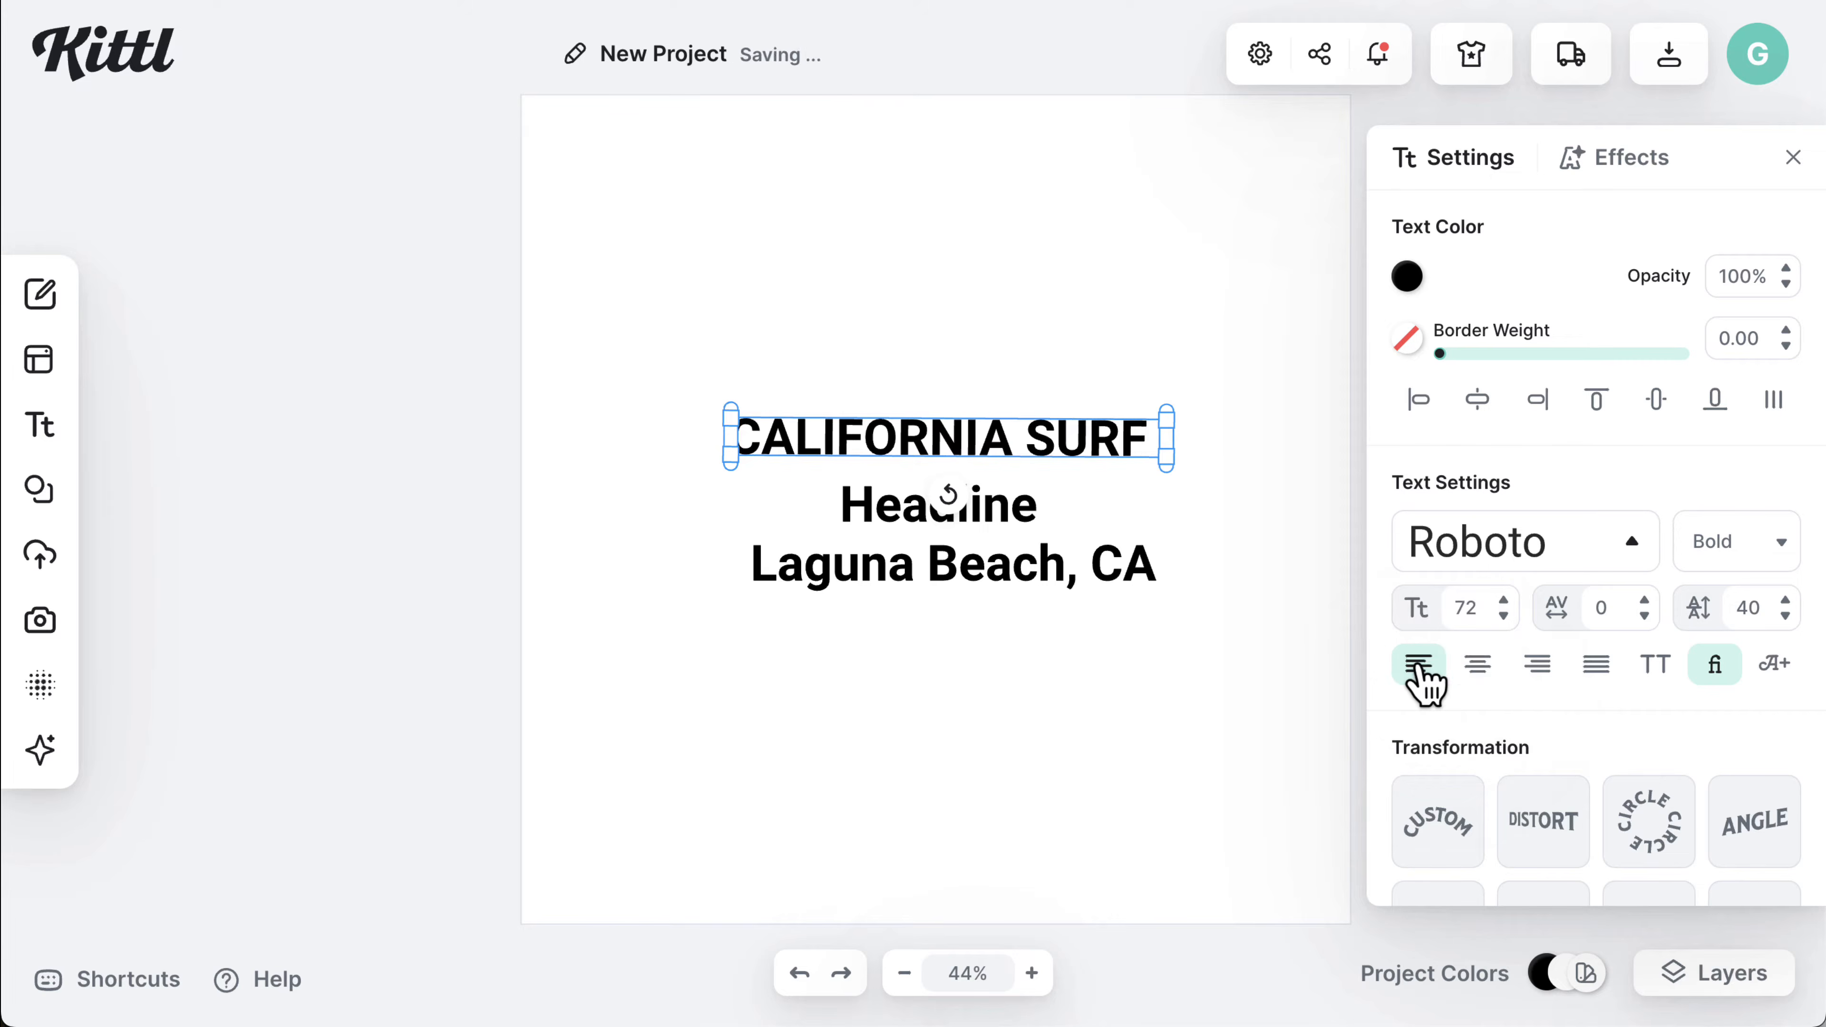
{"action": "left_click", "coordinate": [1483, 670]}
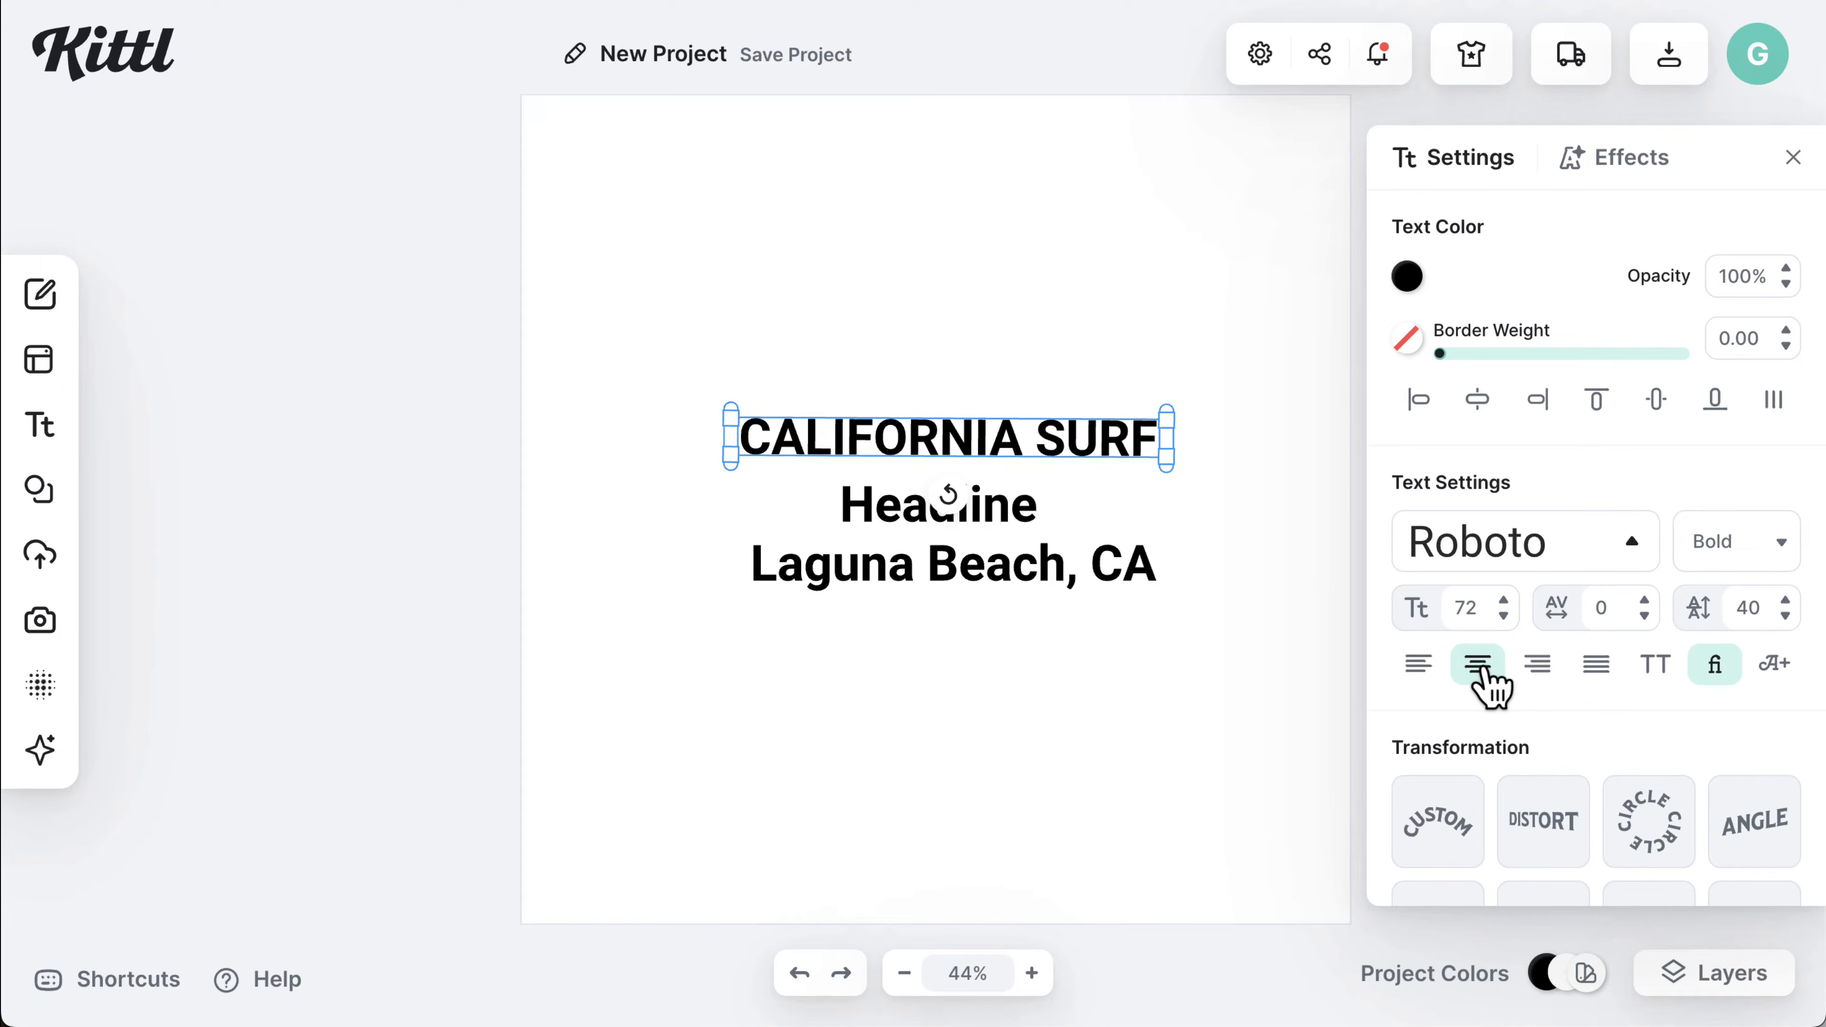
{"action": "left_click", "coordinate": [1536, 667]}
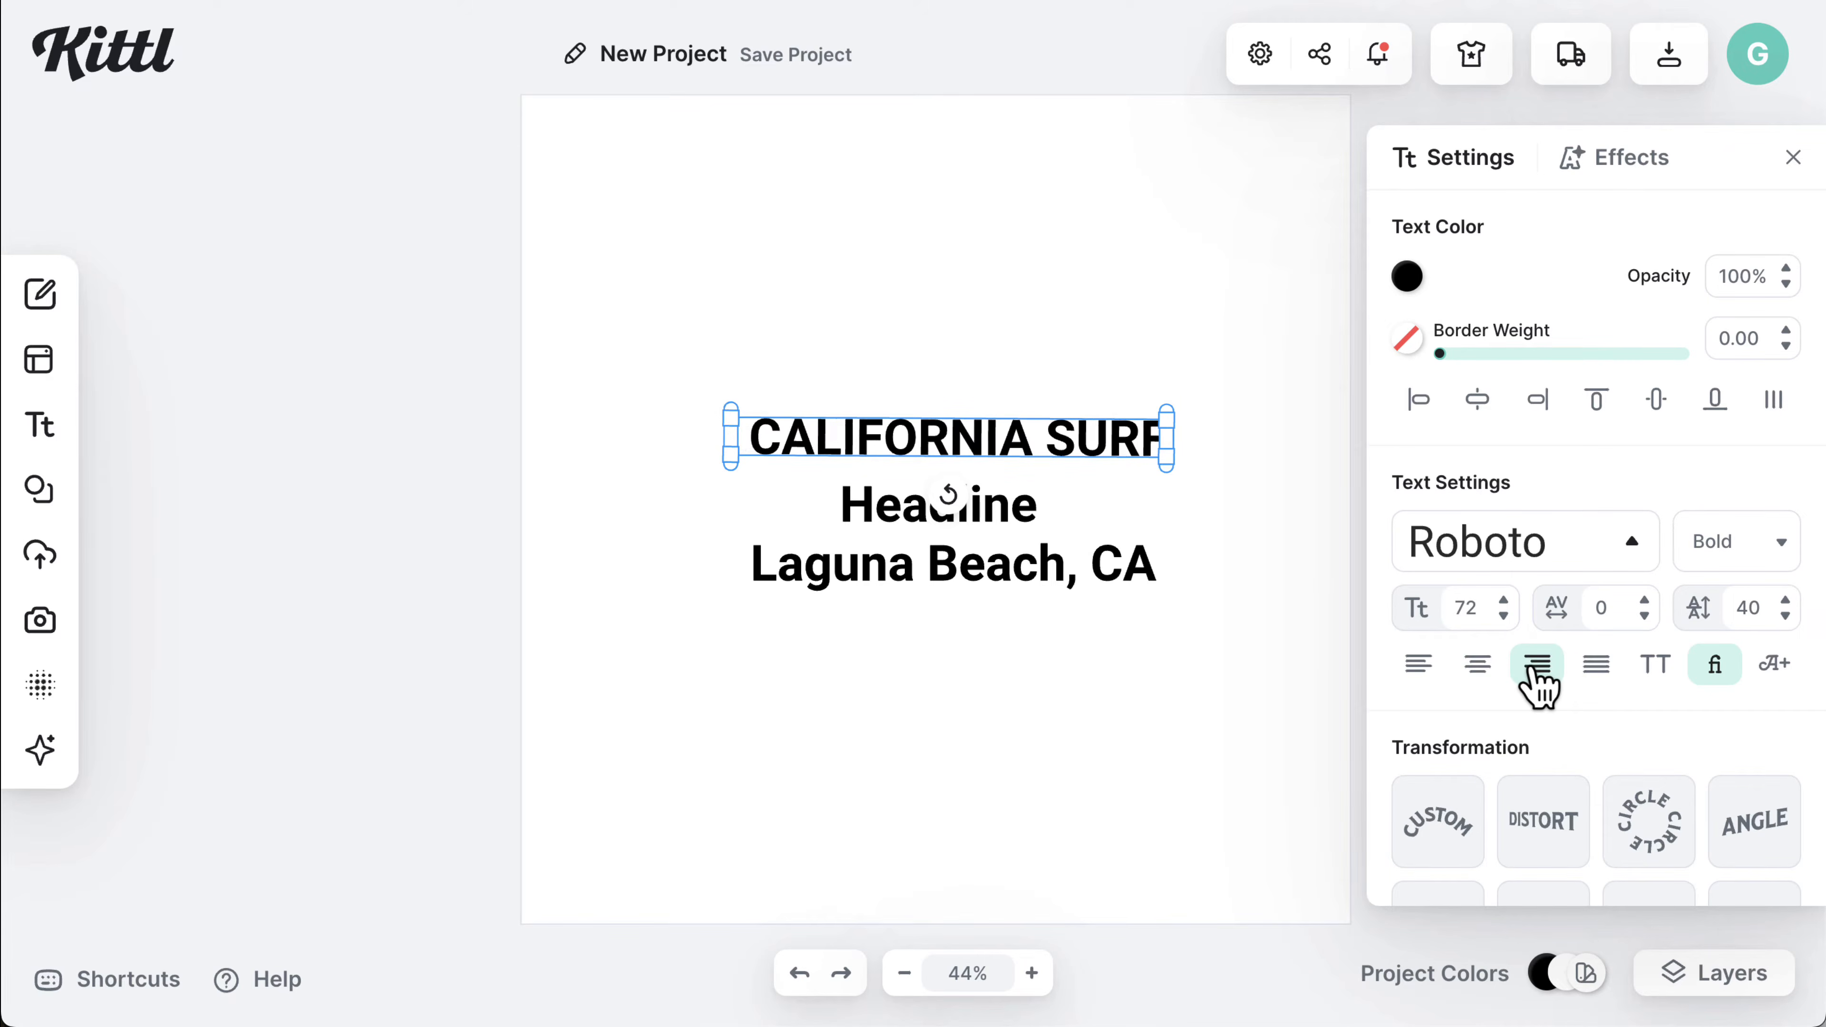
{"action": "left_click", "coordinate": [1596, 664]}
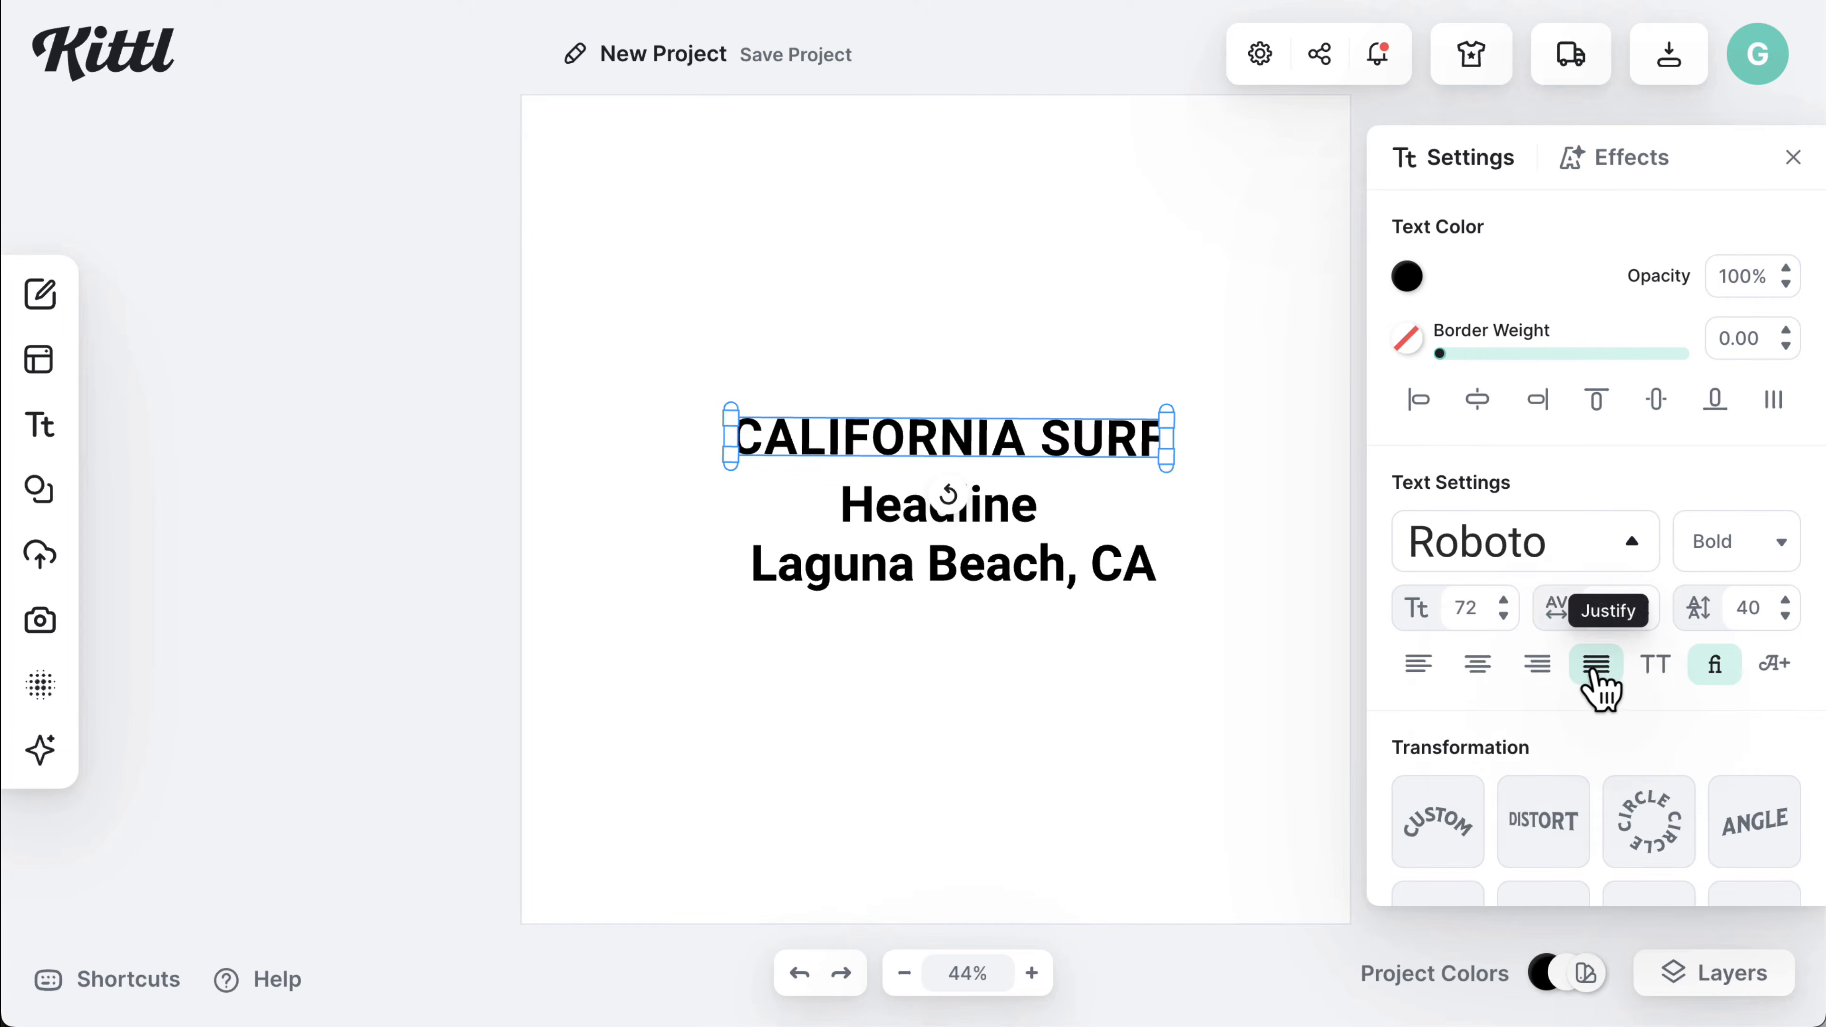
{"action": "left_click", "coordinate": [1657, 664]}
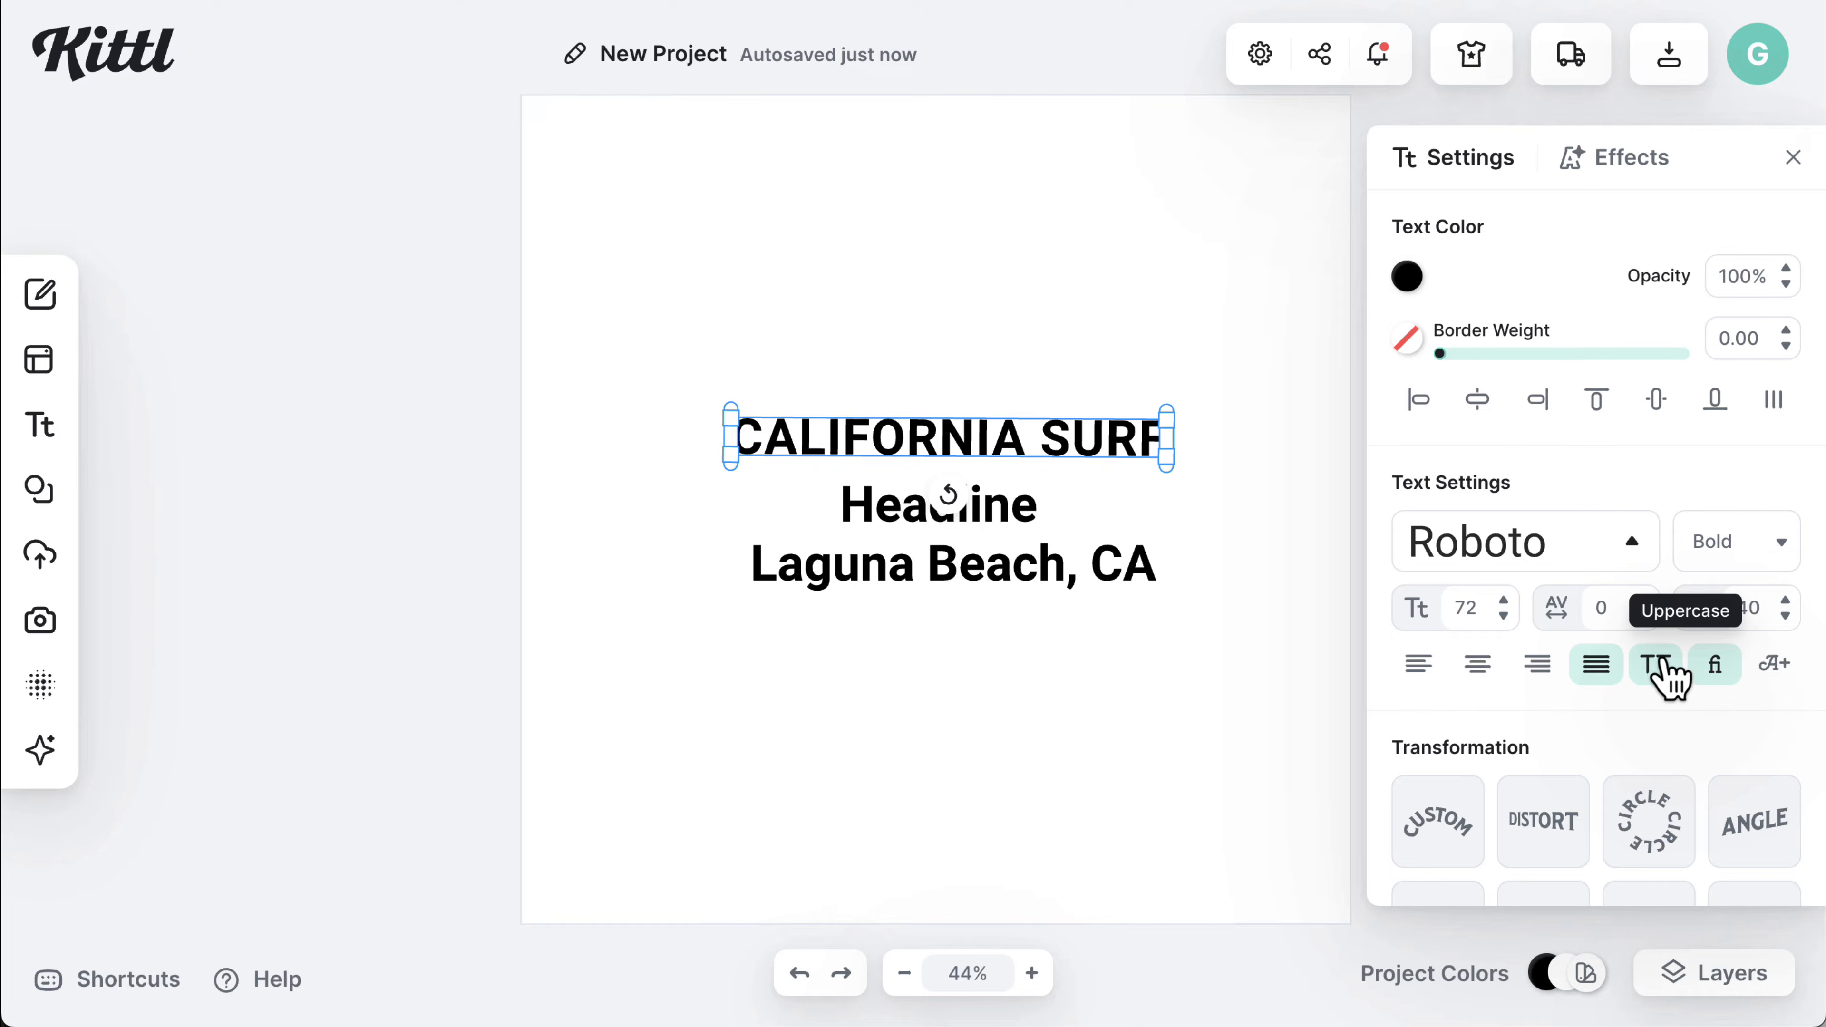
{"action": "left_click", "coordinate": [1480, 665]}
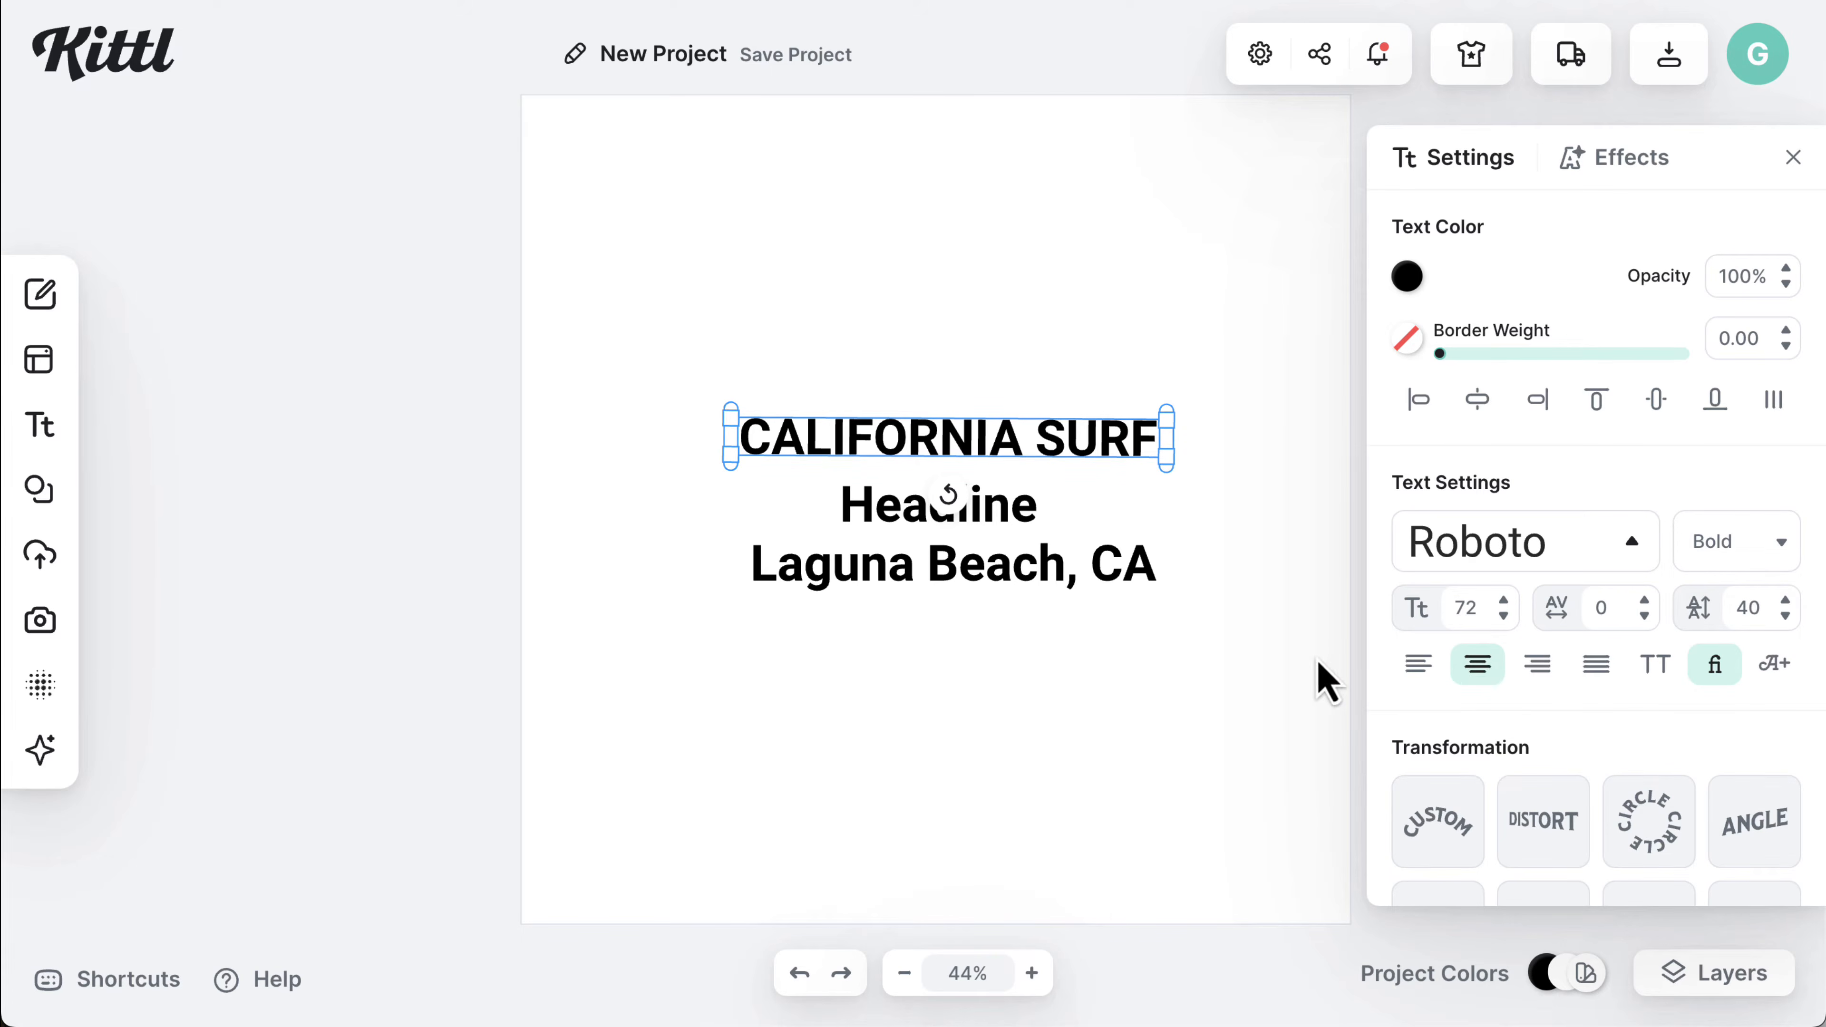
- Apply the Custom transformation to CALIFORNIA SURF and bend its path into a wave
{"action": "scroll", "coordinate": [1646, 691], "scroll_direction": "down", "scroll_amount": 1}
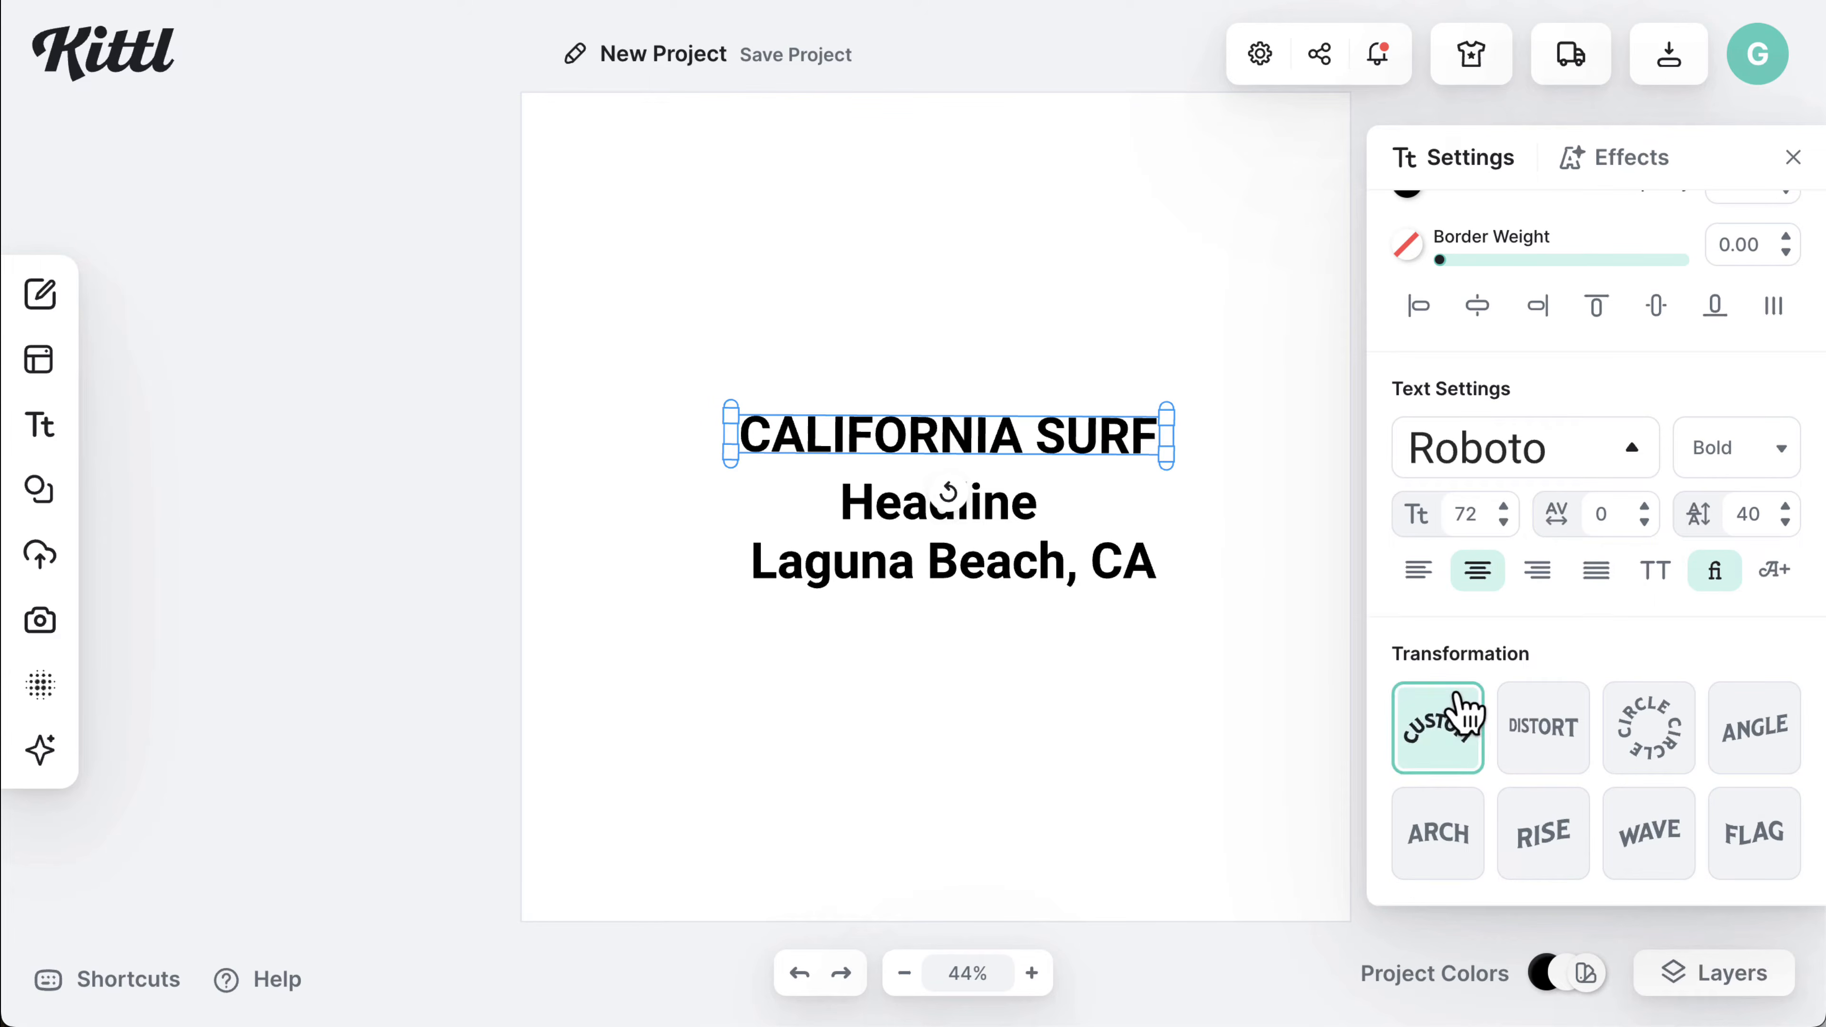
{"action": "left_click", "coordinate": [1478, 763]}
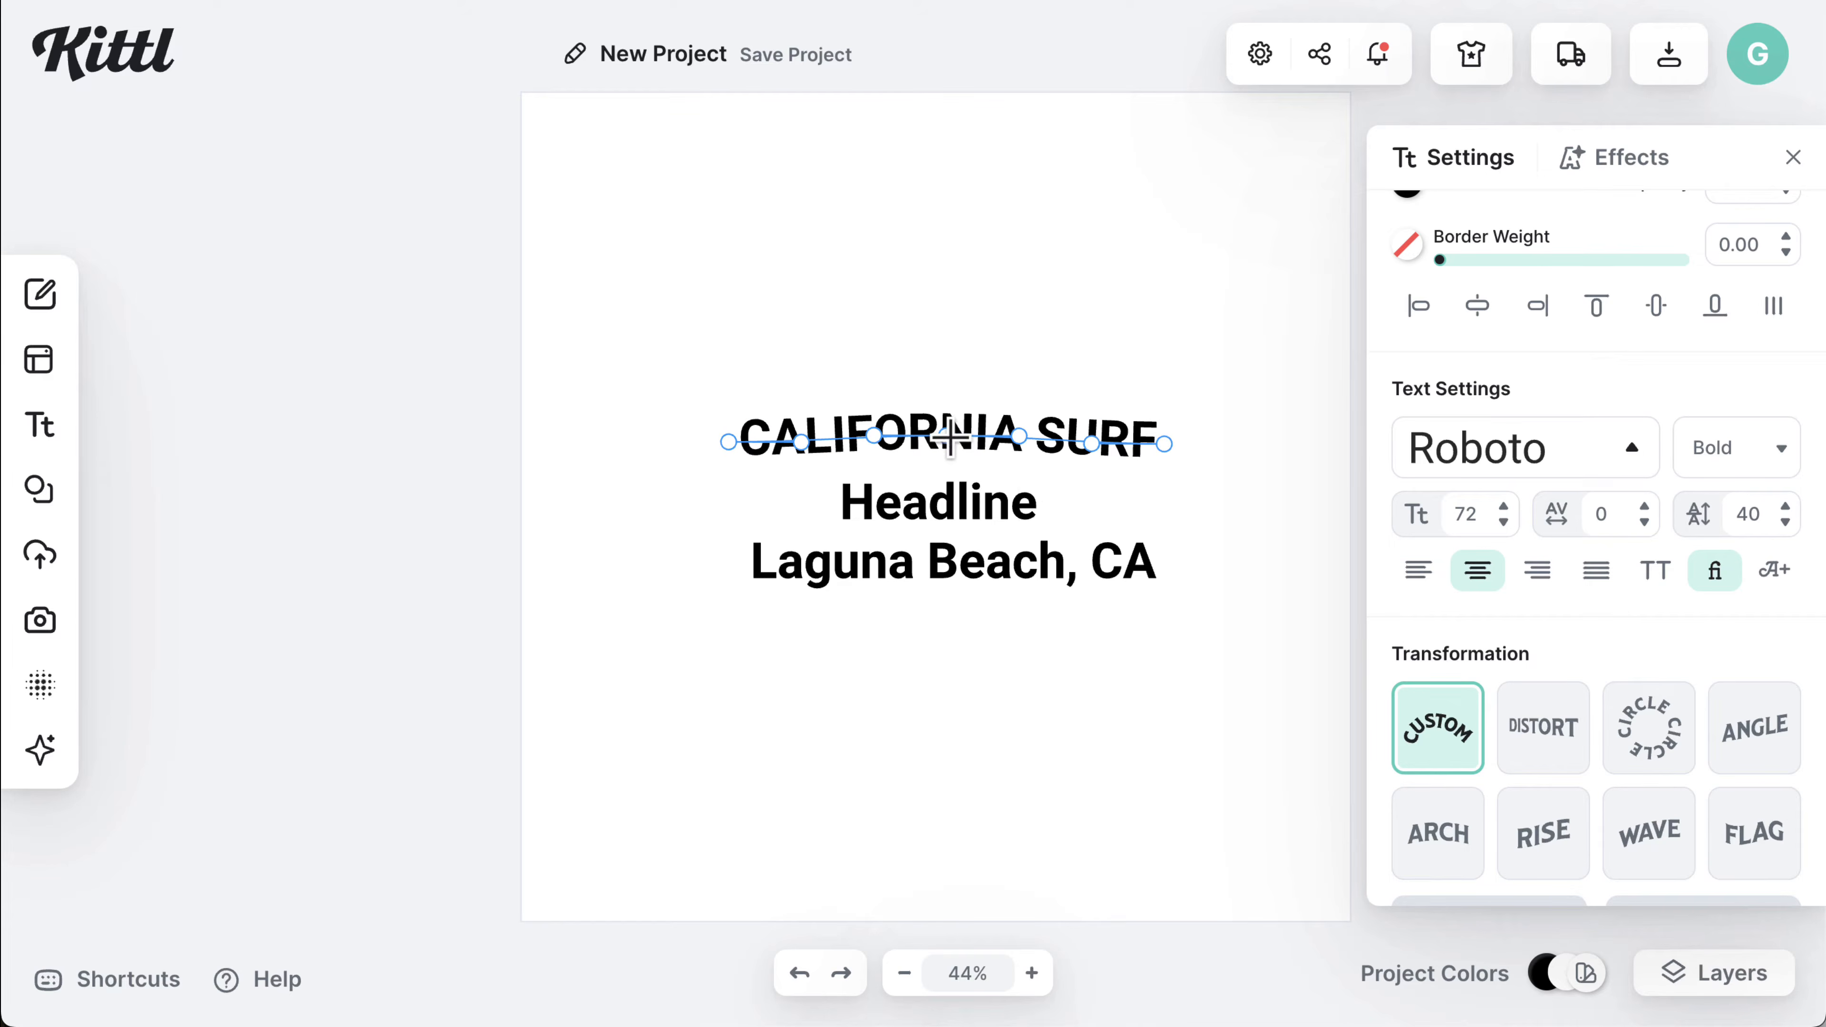
{"action": "left_click_drag", "start_coordinate": [872, 433], "coordinate": [874, 411]}
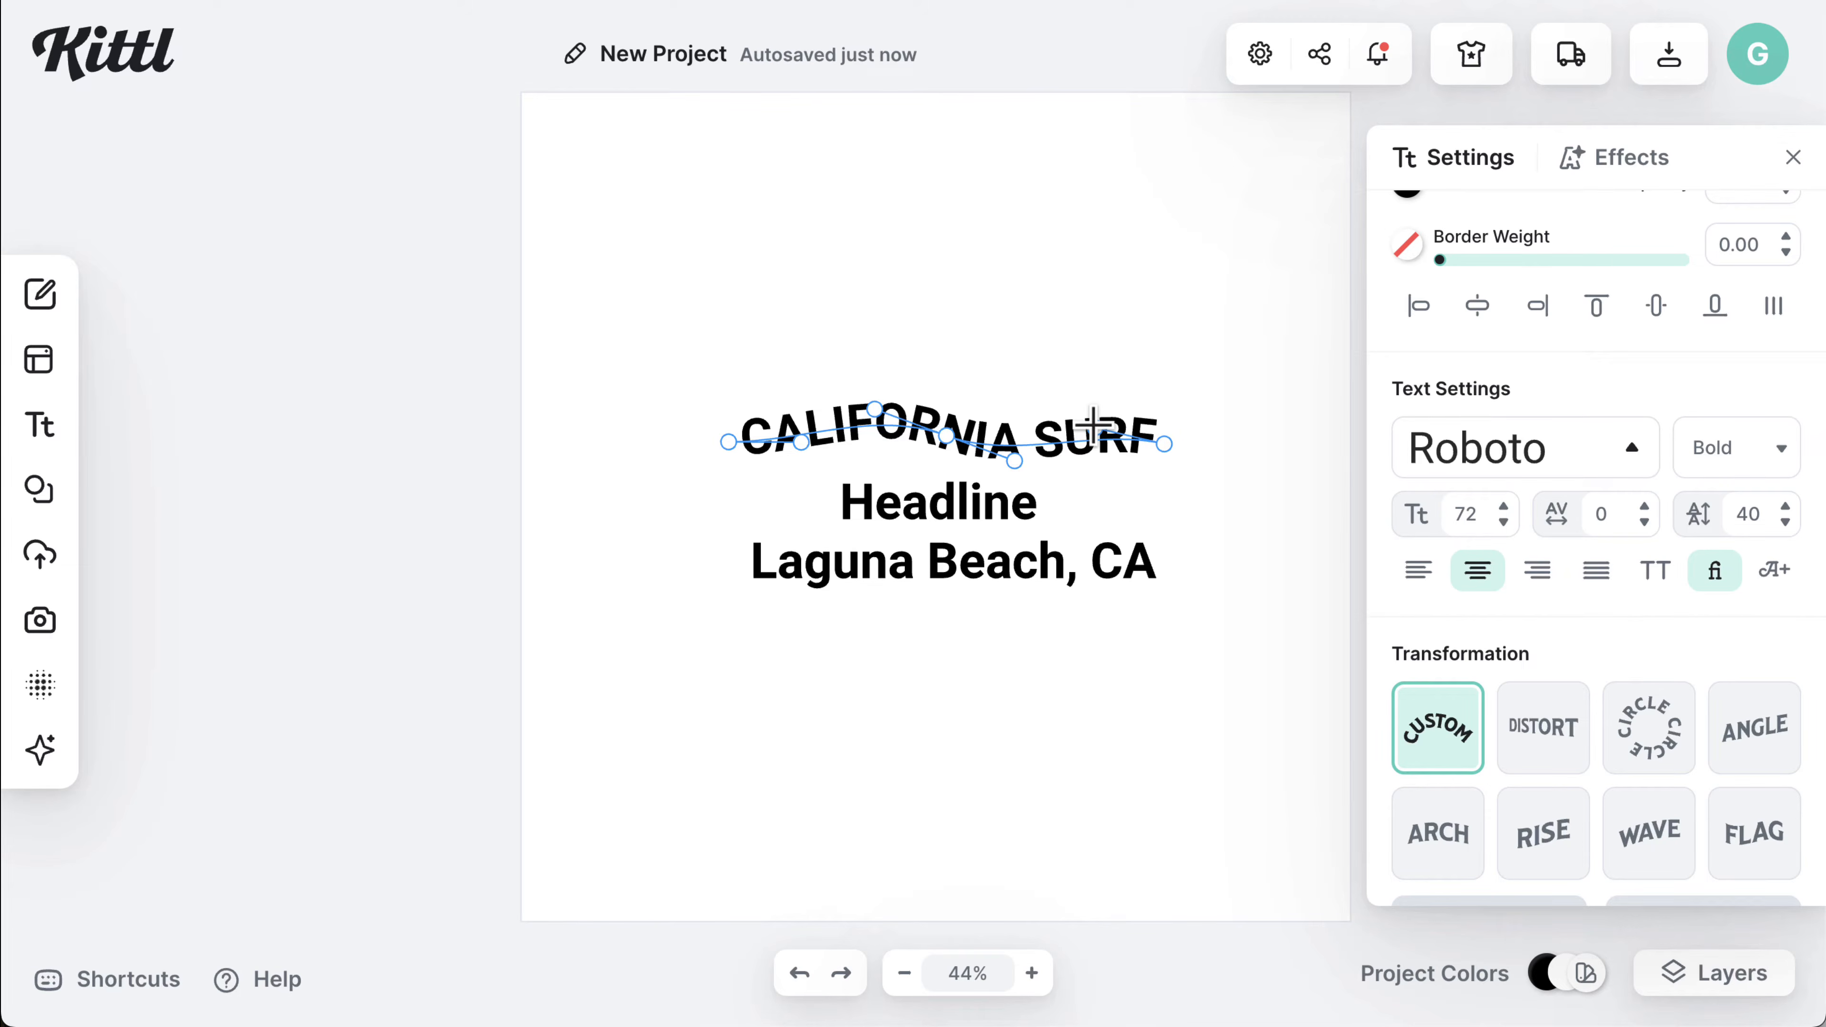
{"action": "left_click", "coordinate": [1198, 494]}
- Apply the Distort transformation to CALIFORNIA SURF and warp its outline by moving the lower and upper curve points and the lower-left corner
{"action": "left_click", "coordinate": [1544, 728]}
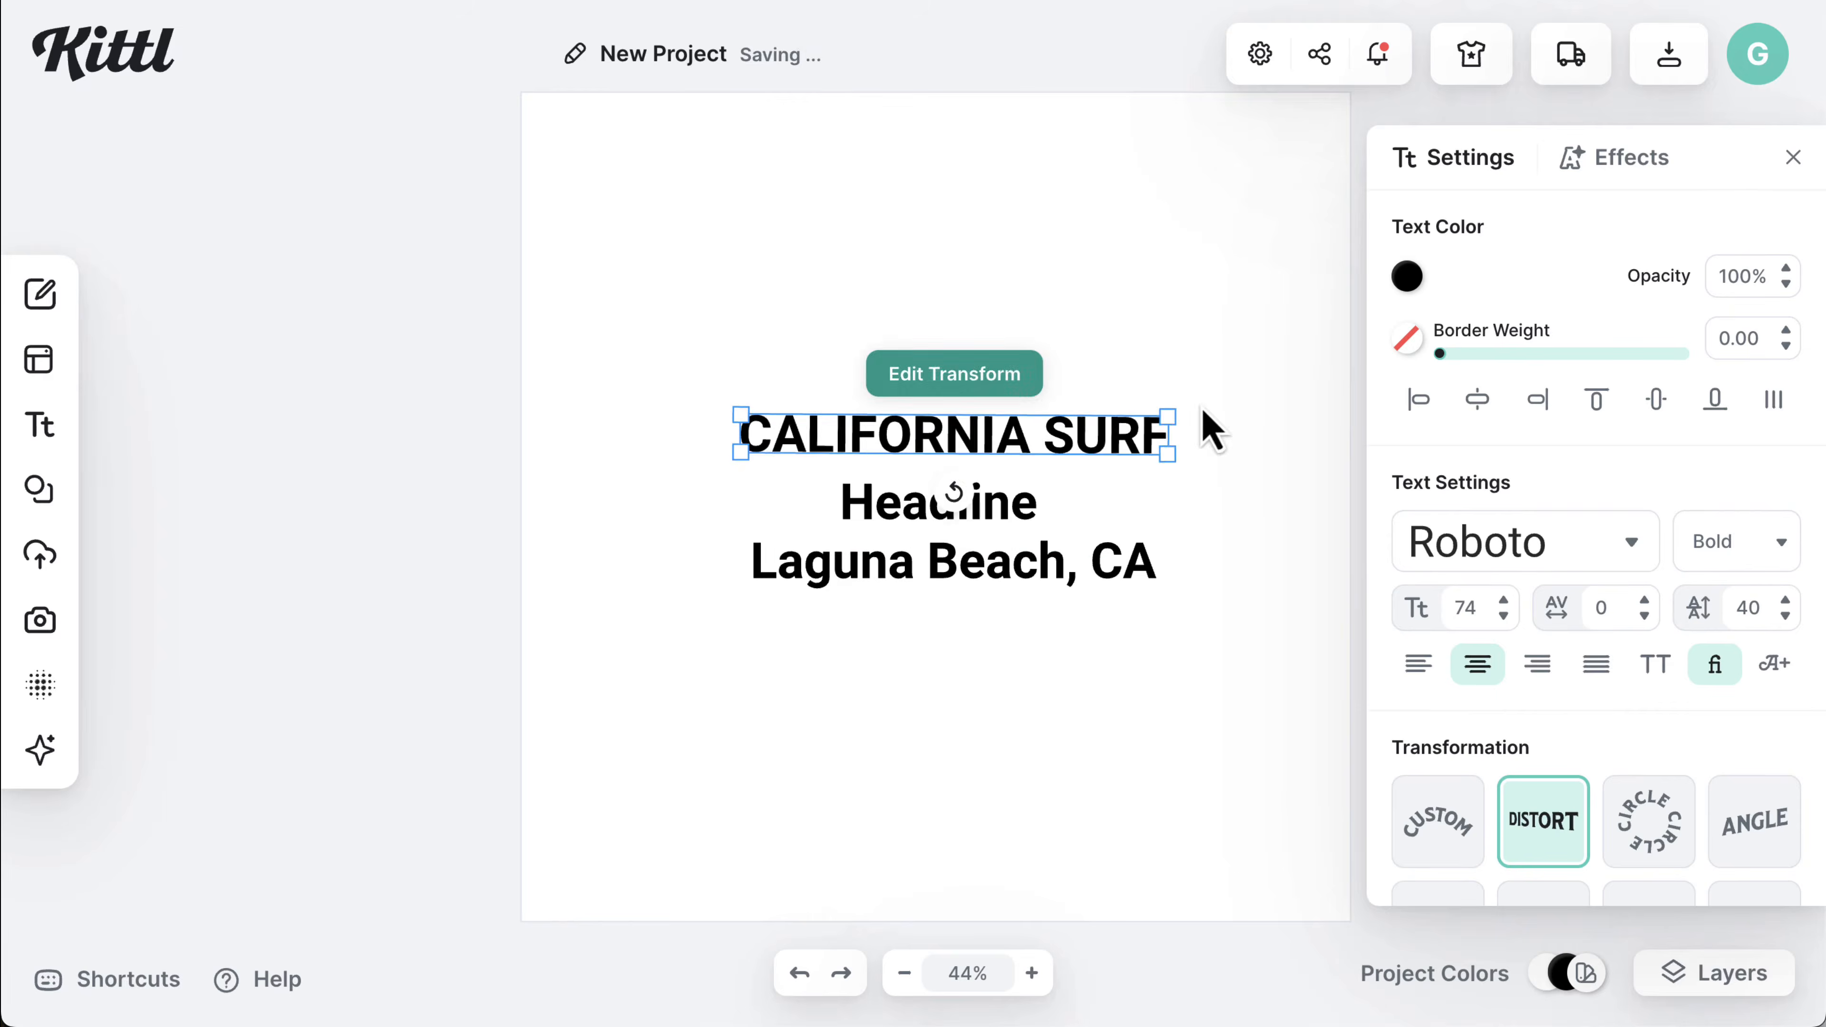
{"action": "left_click", "coordinate": [1206, 547]}
{"action": "left_click", "coordinate": [1104, 442]}
{"action": "left_click_drag", "start_coordinate": [1031, 455], "coordinate": [1031, 482]}
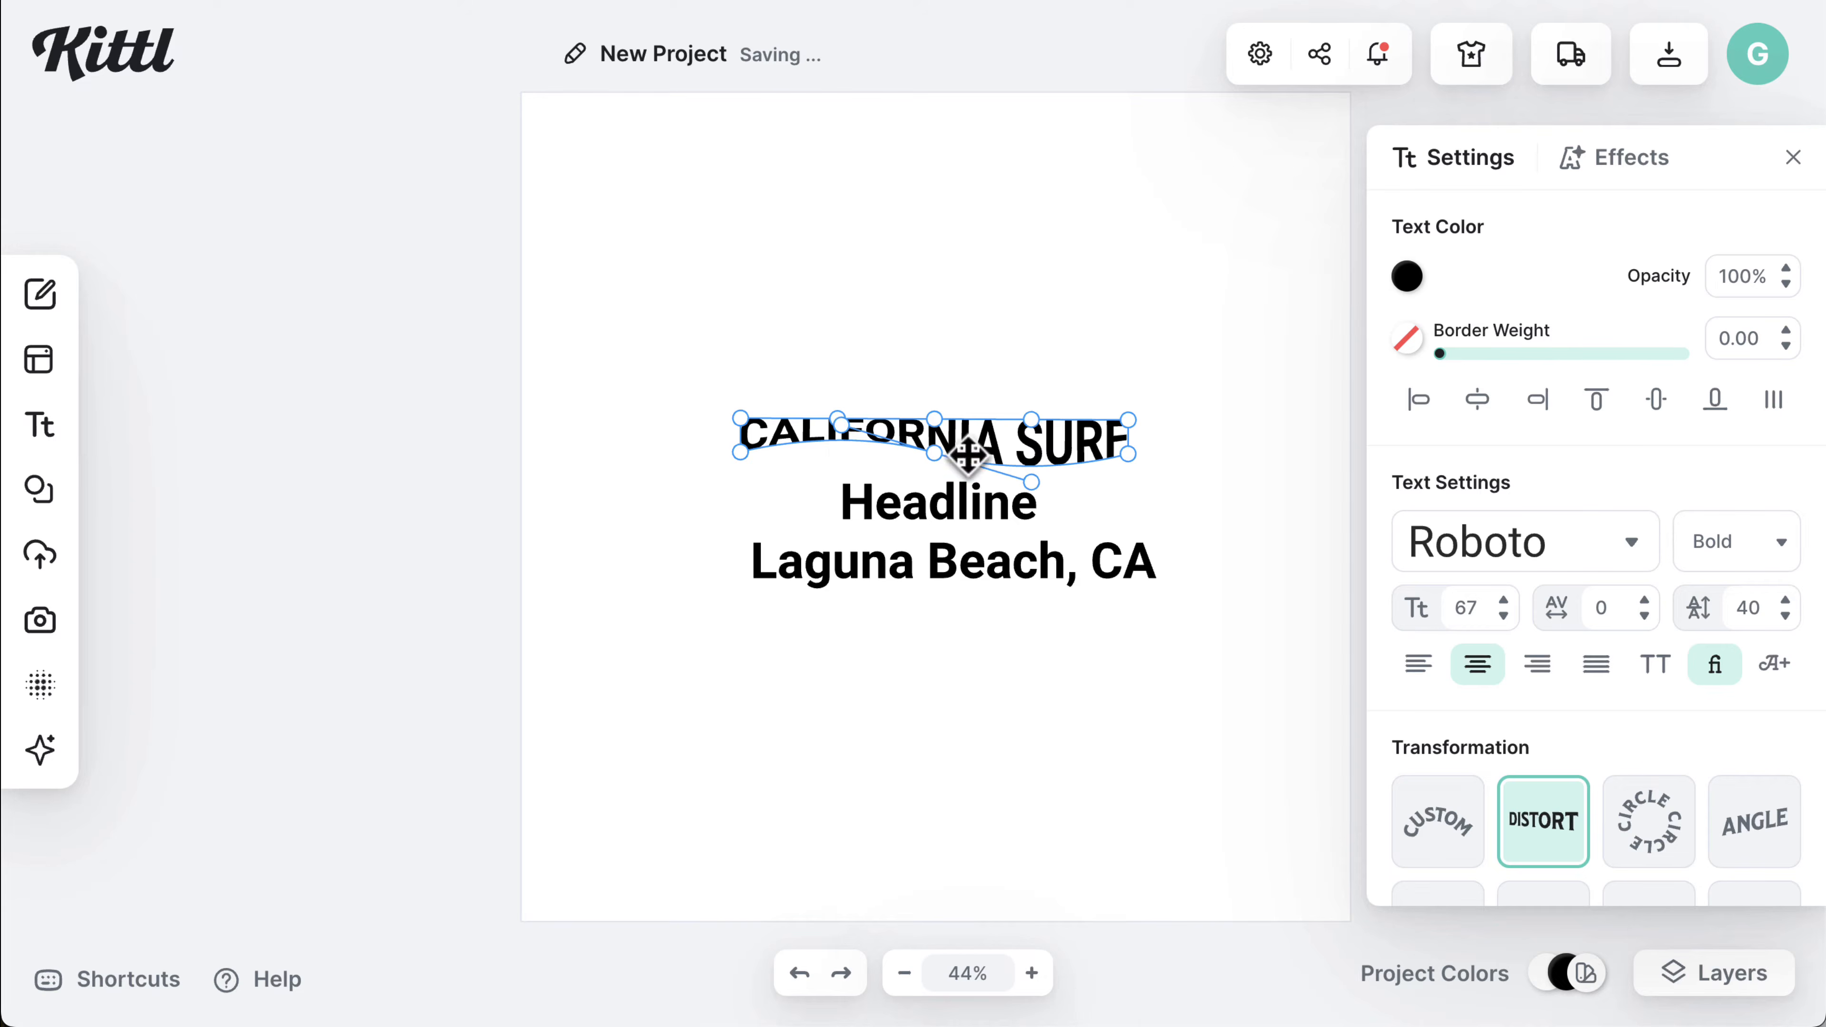
{"action": "left_click_drag", "start_coordinate": [838, 418], "coordinate": [834, 410]}
{"action": "left_click_drag", "start_coordinate": [740, 454], "coordinate": [715, 506]}
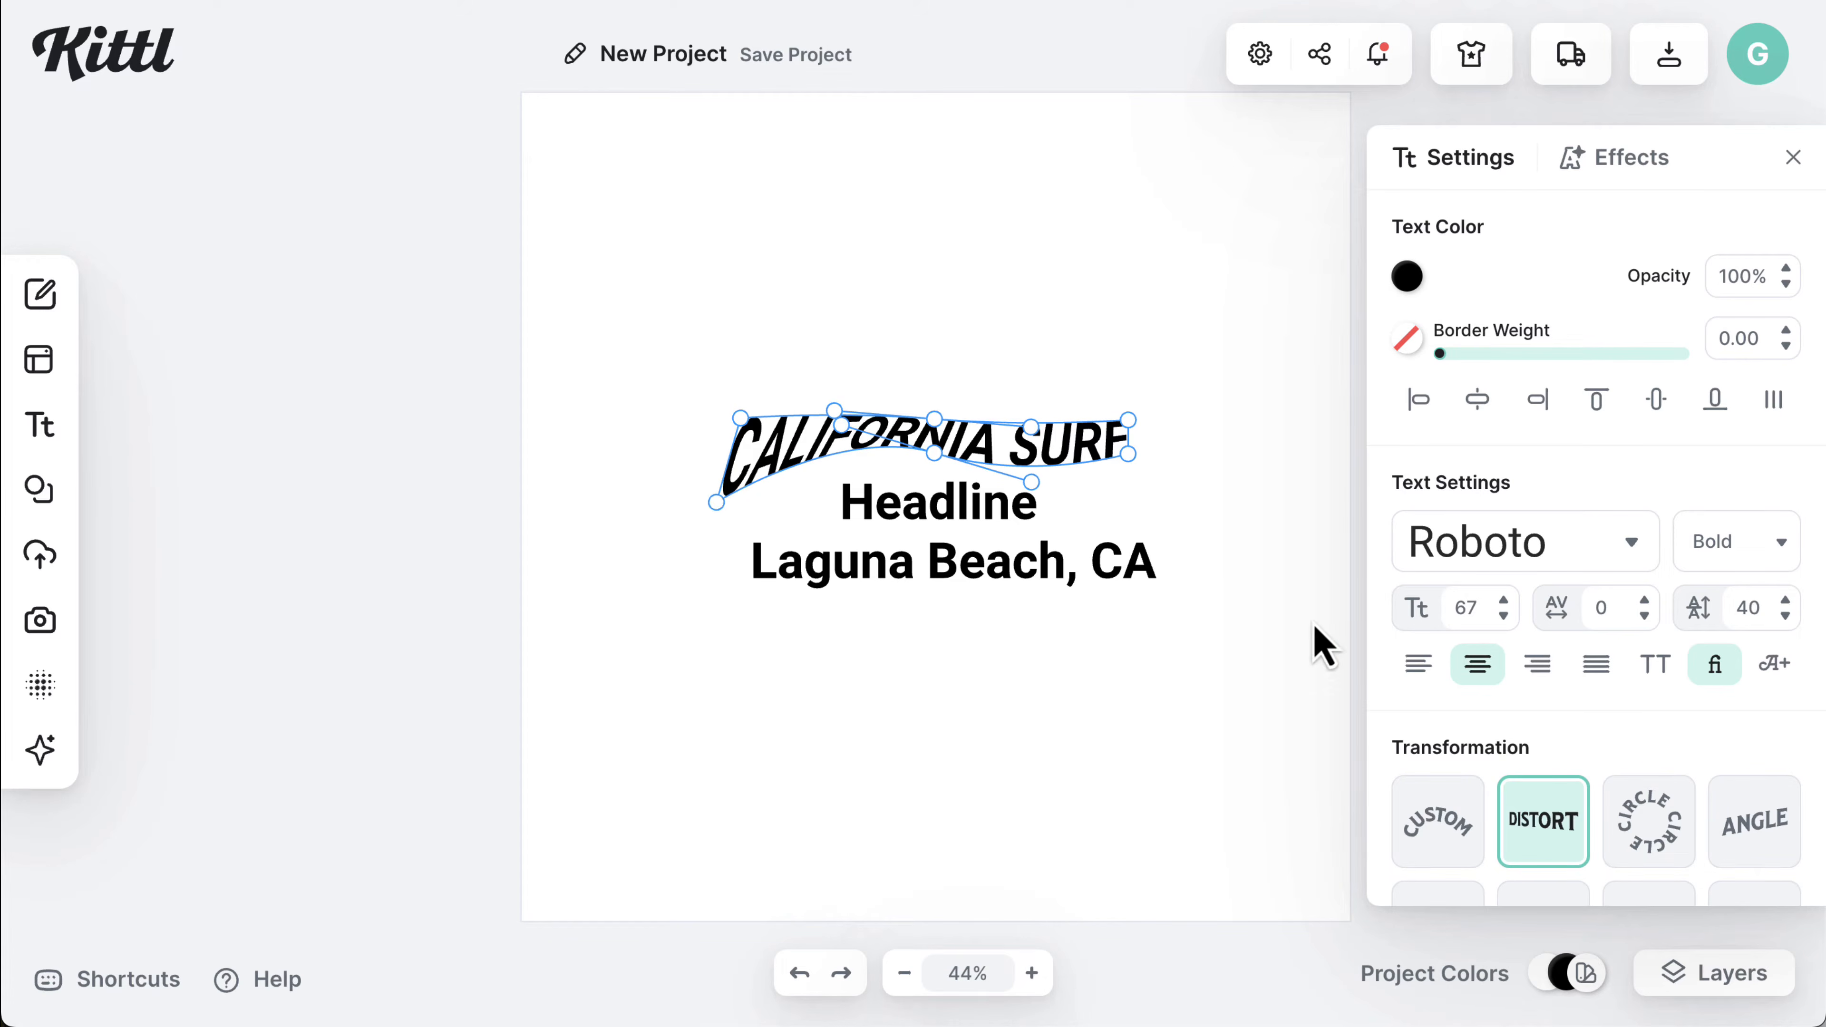
- Undo the latest distortion edits on CALIFORNIA SURF
{"action": "key", "text": "super+z"}
{"action": "key", "text": "super+z"}
{"action": "key", "text": "super+z"}
{"action": "key", "text": "super+z"}
{"action": "key", "text": "super+z"}
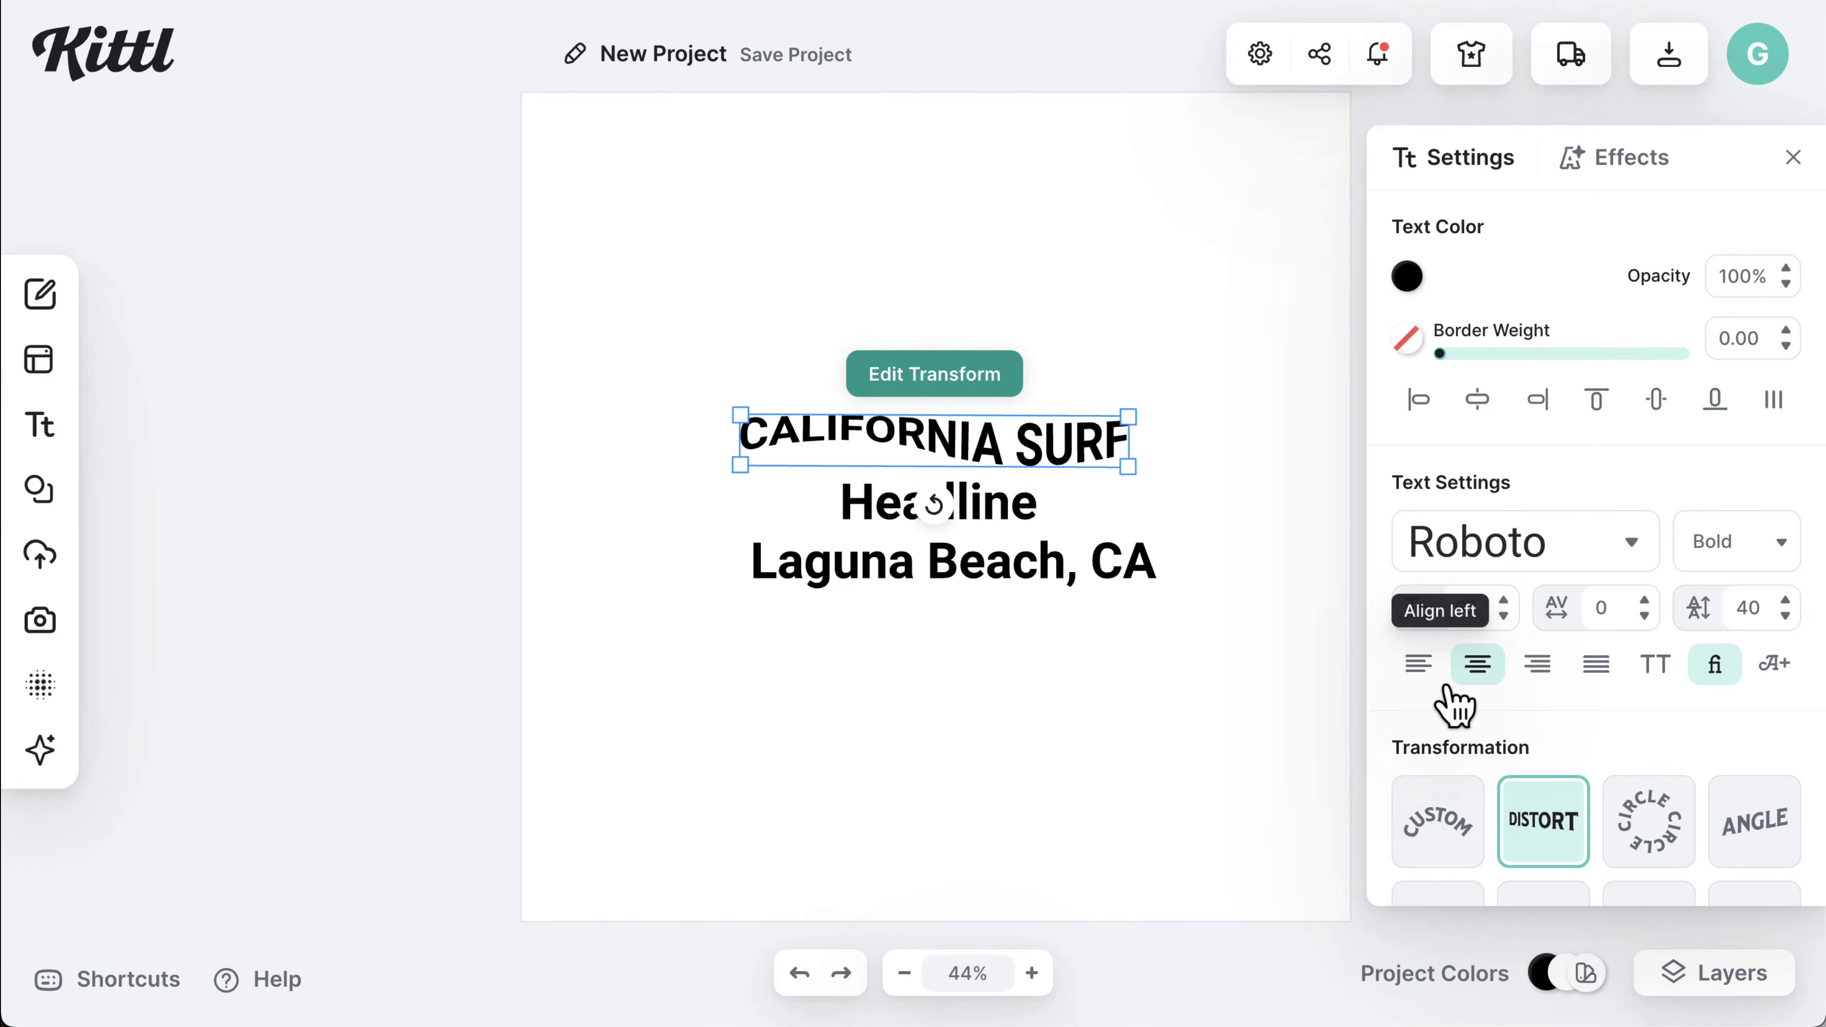
- Try the Angle transformation with its end raised on CALIFORNIA SURF, followed by the Rise and Arch transformations
{"action": "left_click", "coordinate": [1758, 824]}
{"action": "left_click_drag", "start_coordinate": [1172, 434], "coordinate": [1172, 397]}
{"action": "scroll", "coordinate": [1651, 632], "scroll_direction": "down", "scroll_amount": 3}
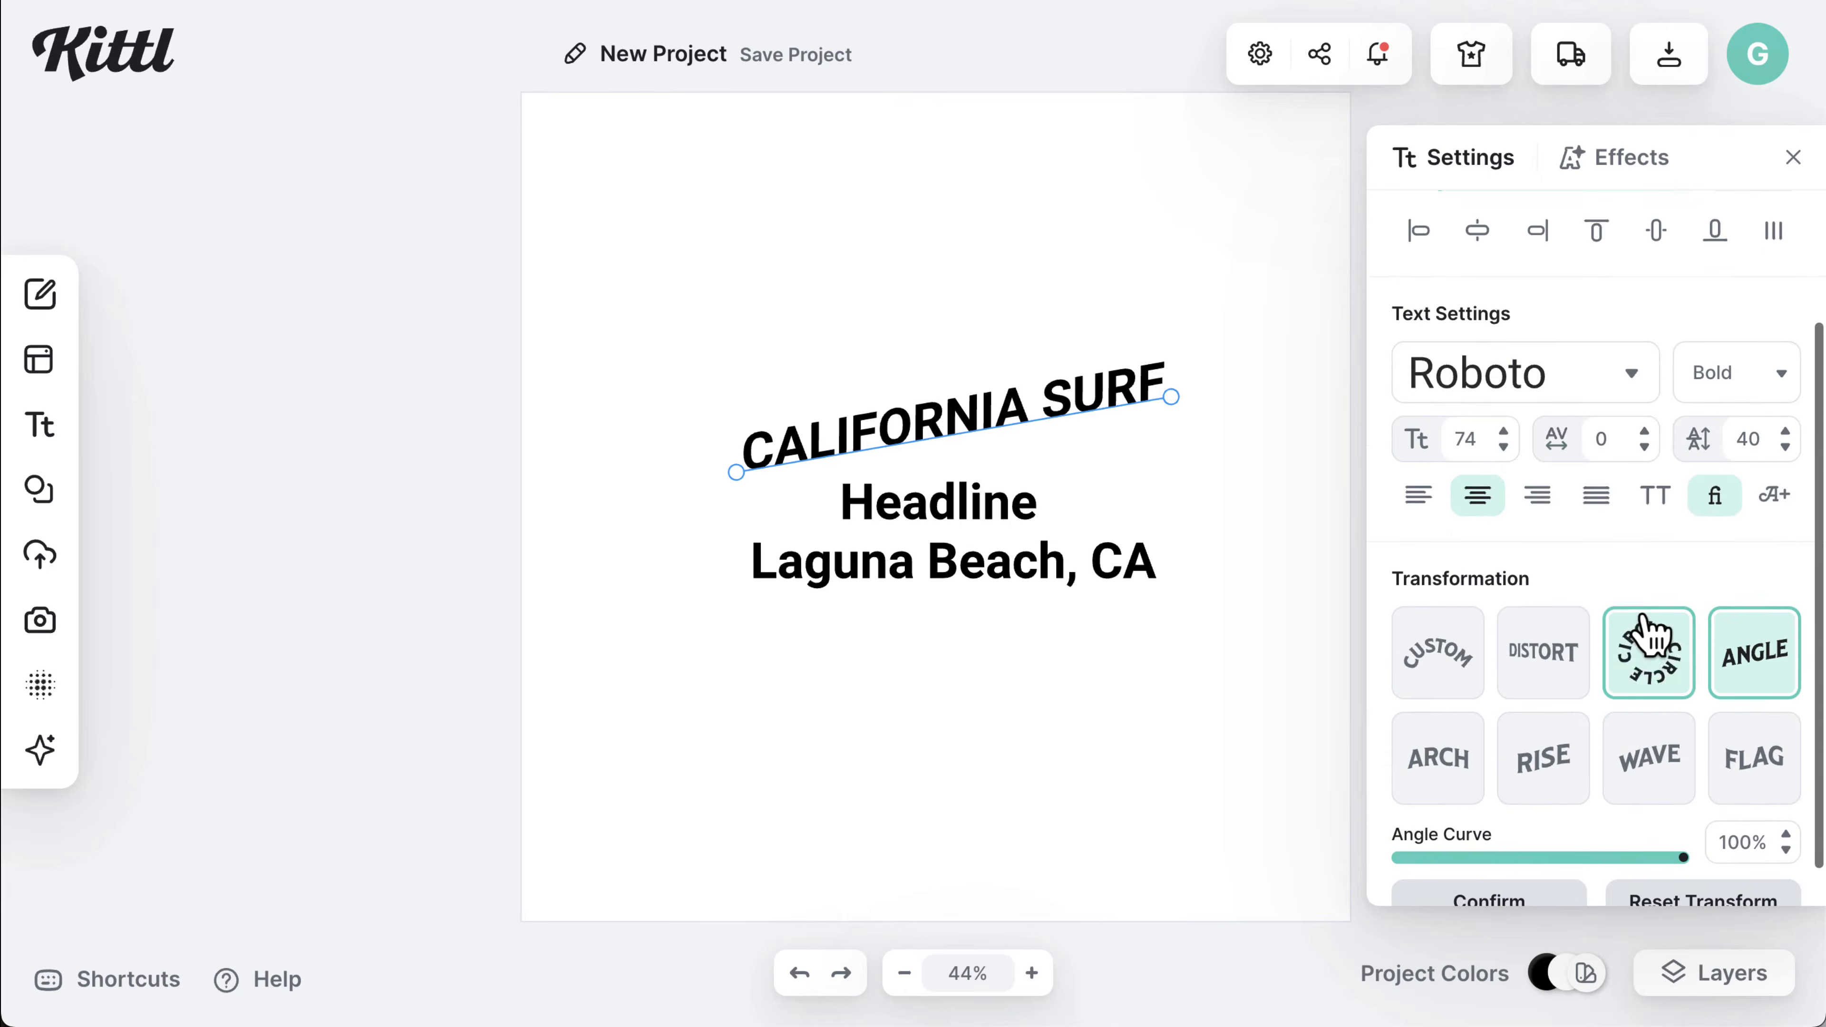
{"action": "scroll", "coordinate": [1578, 680], "scroll_direction": "down", "scroll_amount": 1}
{"action": "left_click", "coordinate": [1564, 705]}
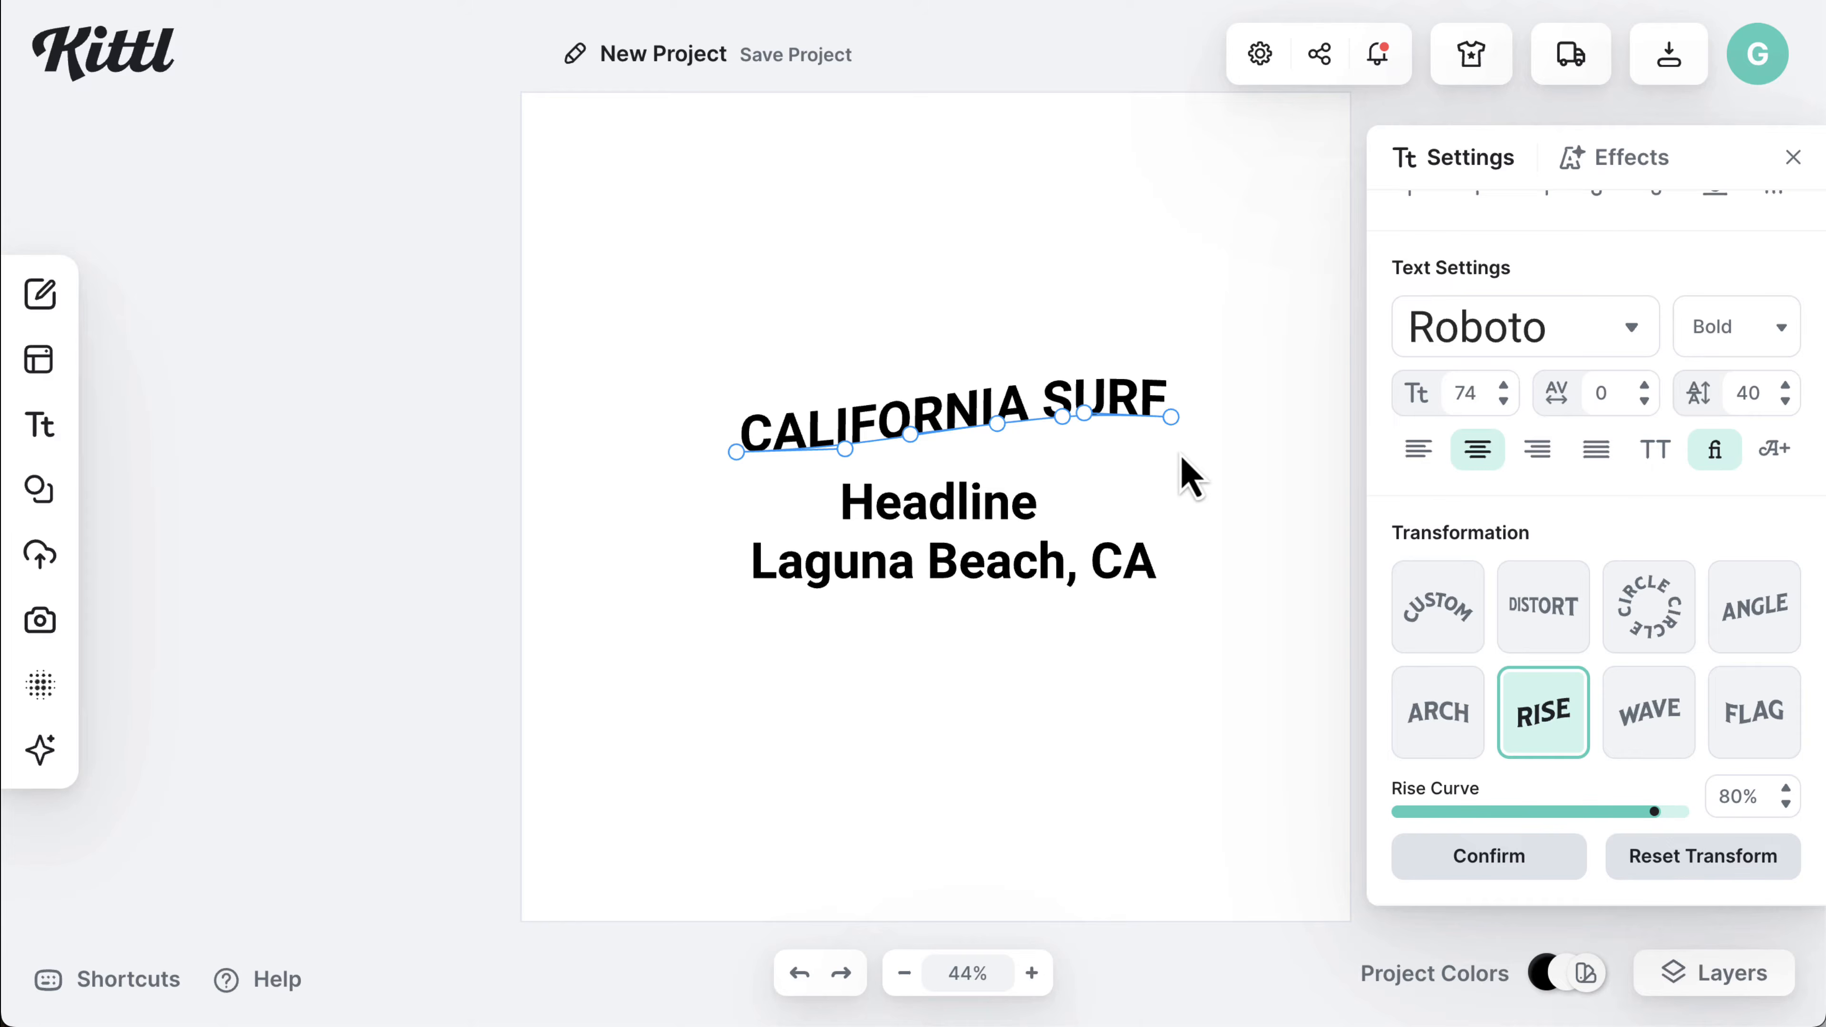
{"action": "left_click", "coordinate": [1447, 734]}
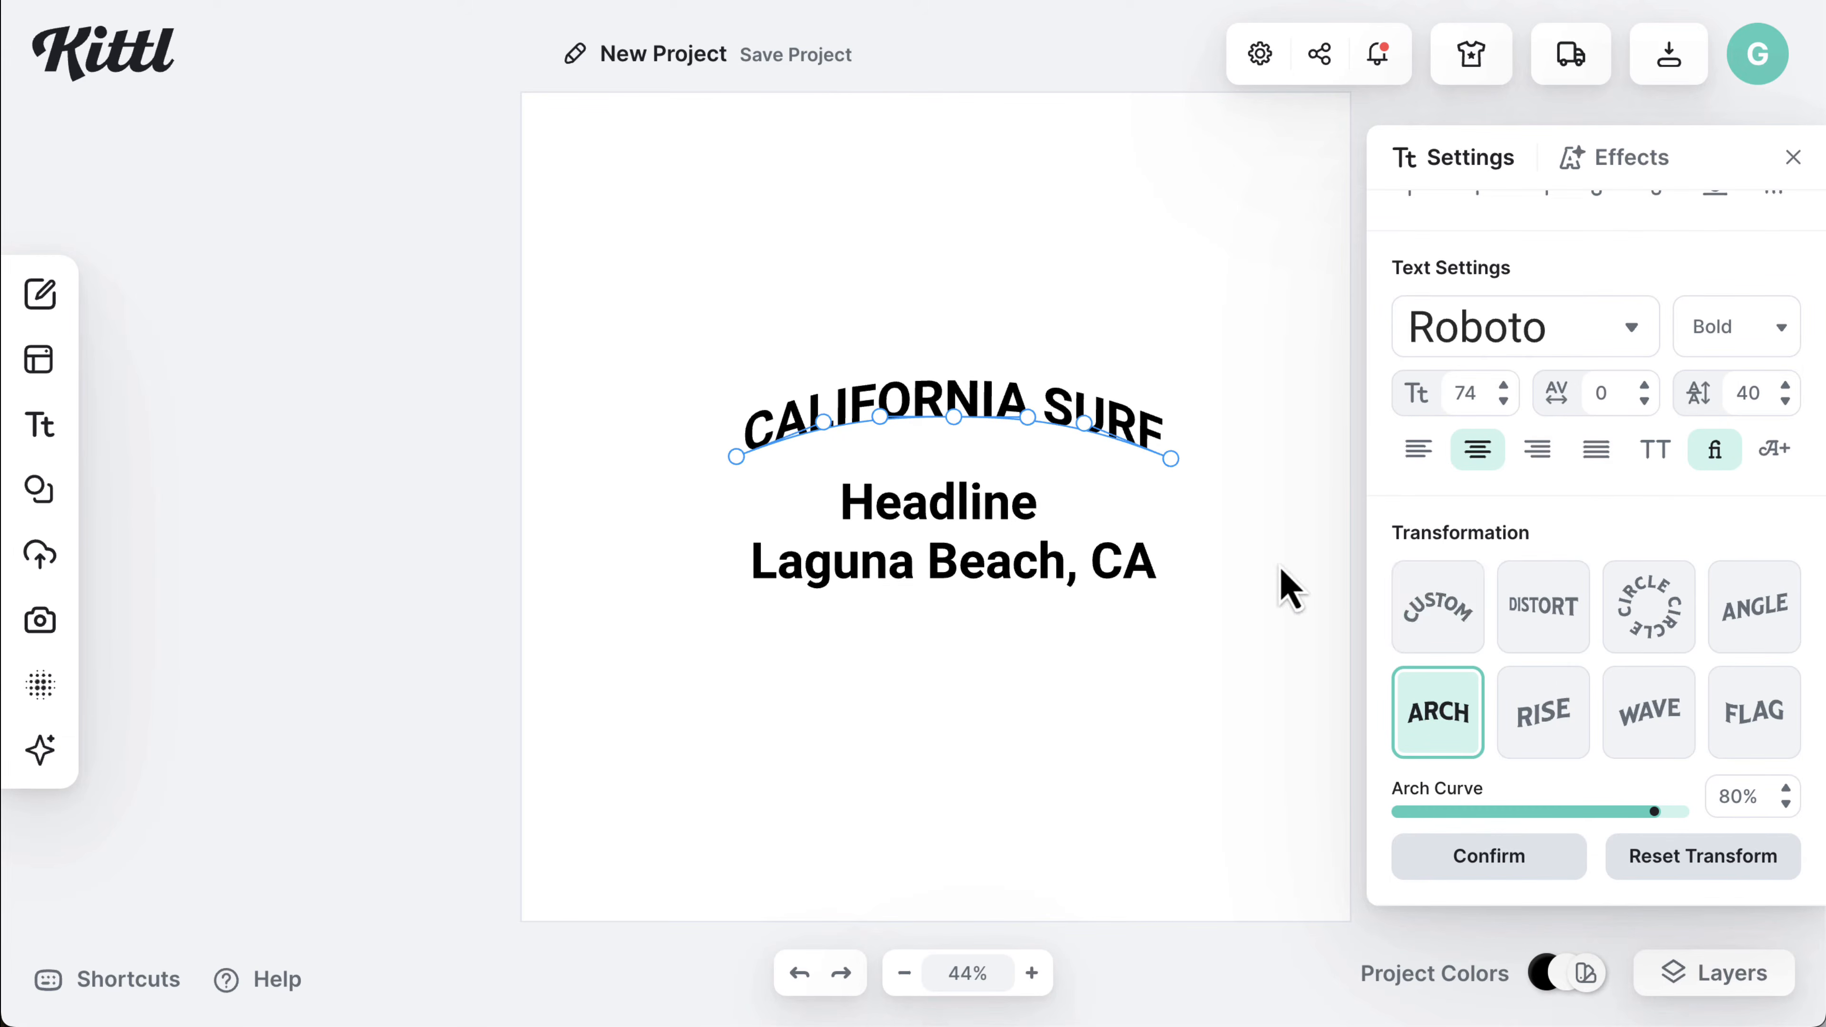
- Undo the trial transformations so CALIFORNIA SURF is a straight line again
{"action": "key", "text": "ctrl+z"}
{"action": "key", "text": "ctrl+z"}
{"action": "key", "text": "ctrl+z"}
{"action": "key", "text": "ctrl+z"}
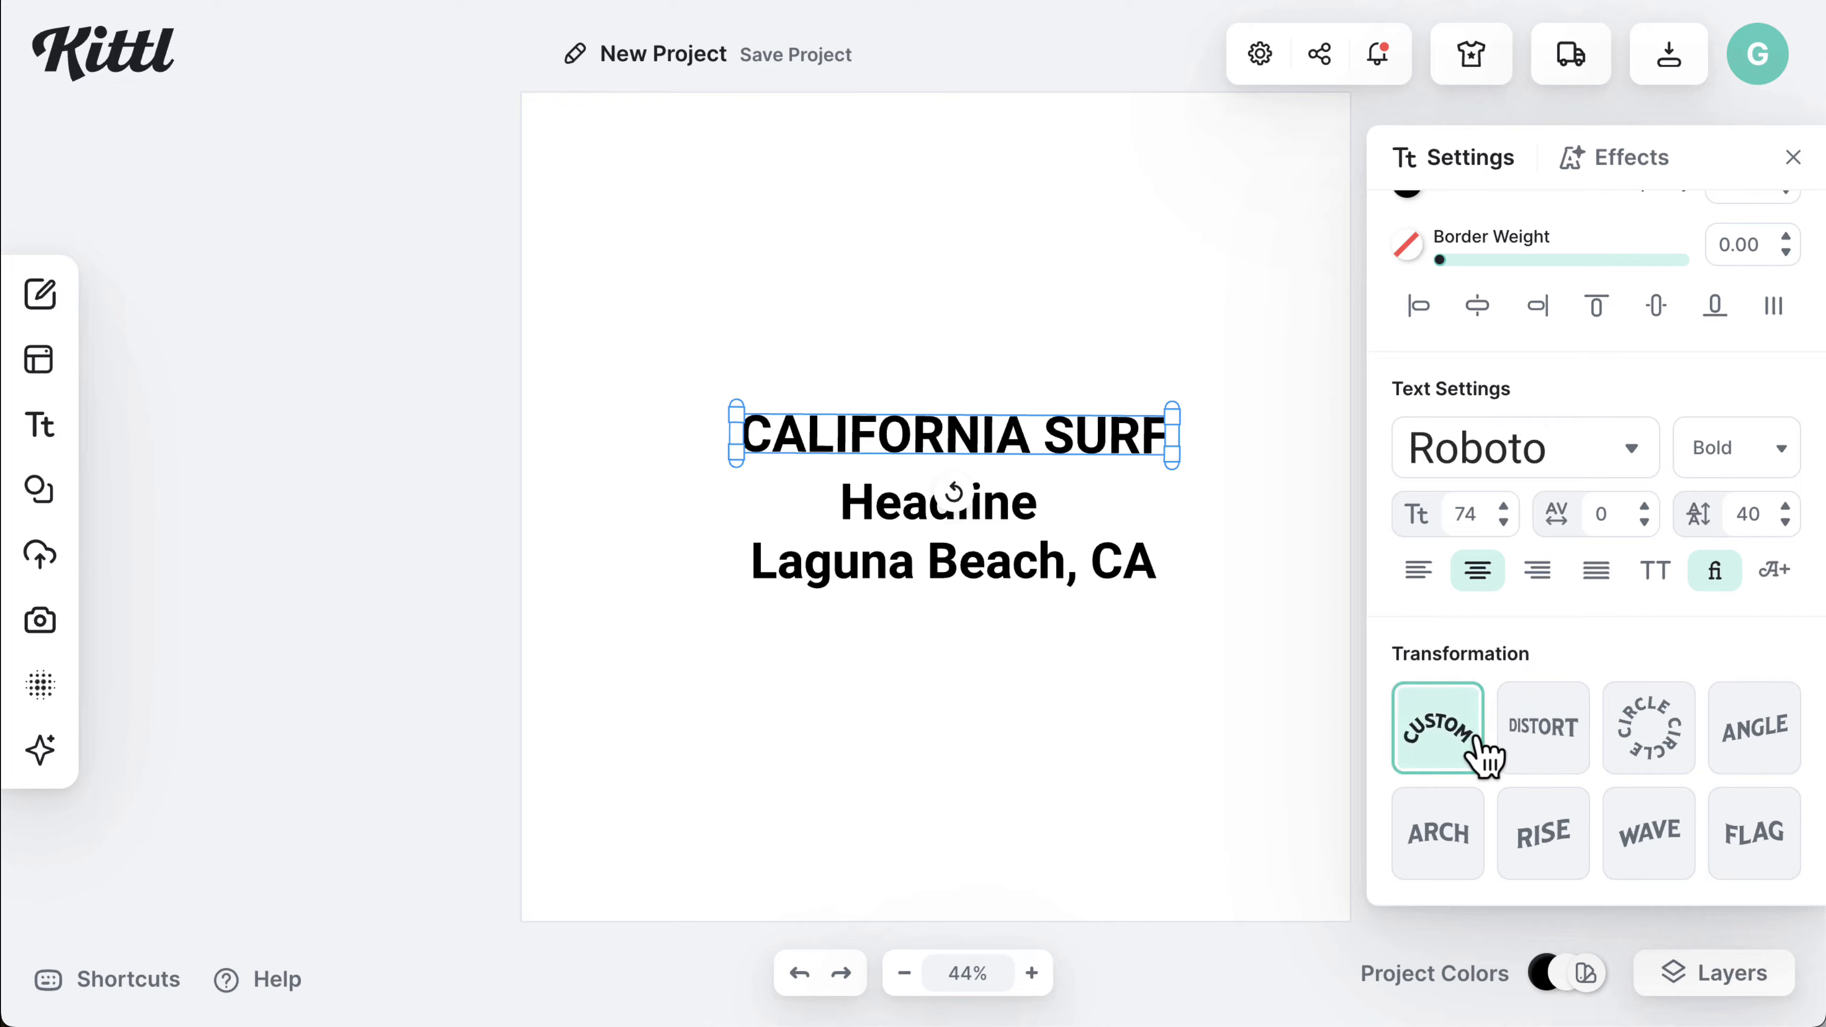
- Apply the Circle transformation to CALIFORNIA SURF so it curves above the other two texts
{"action": "left_click", "coordinate": [1654, 748]}
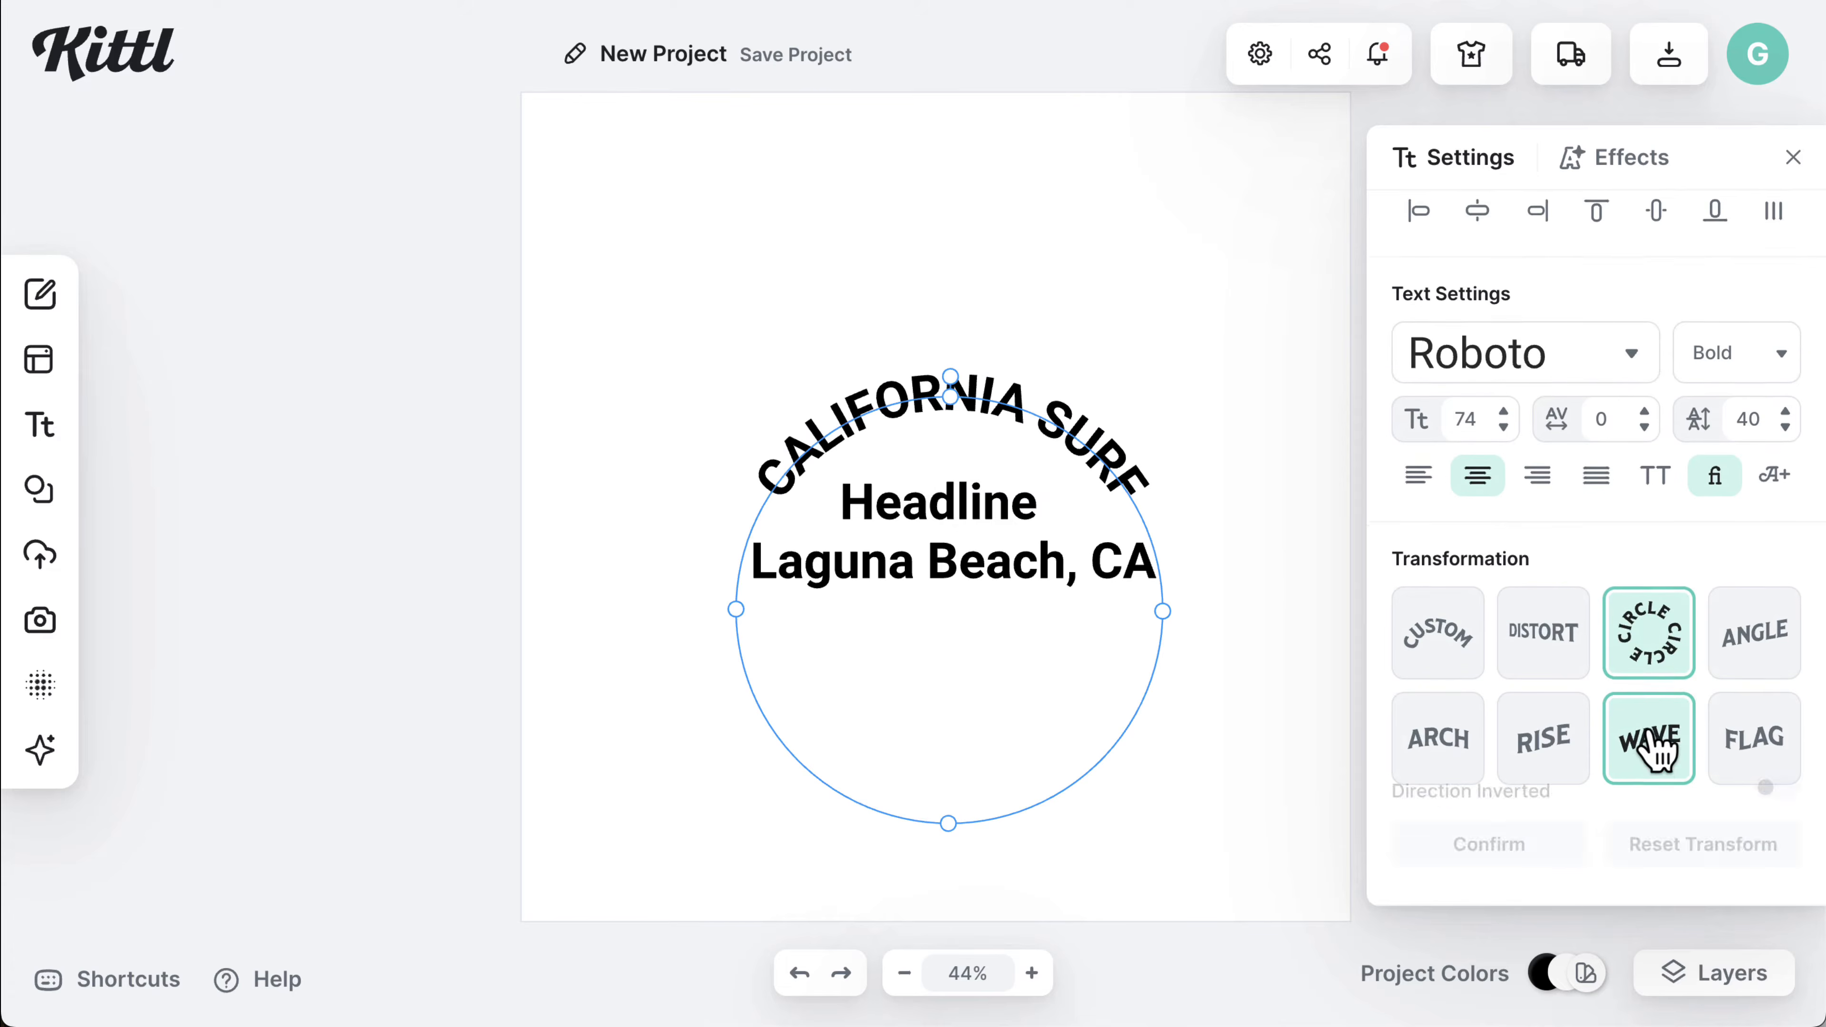
{"action": "left_click", "coordinate": [1249, 553]}
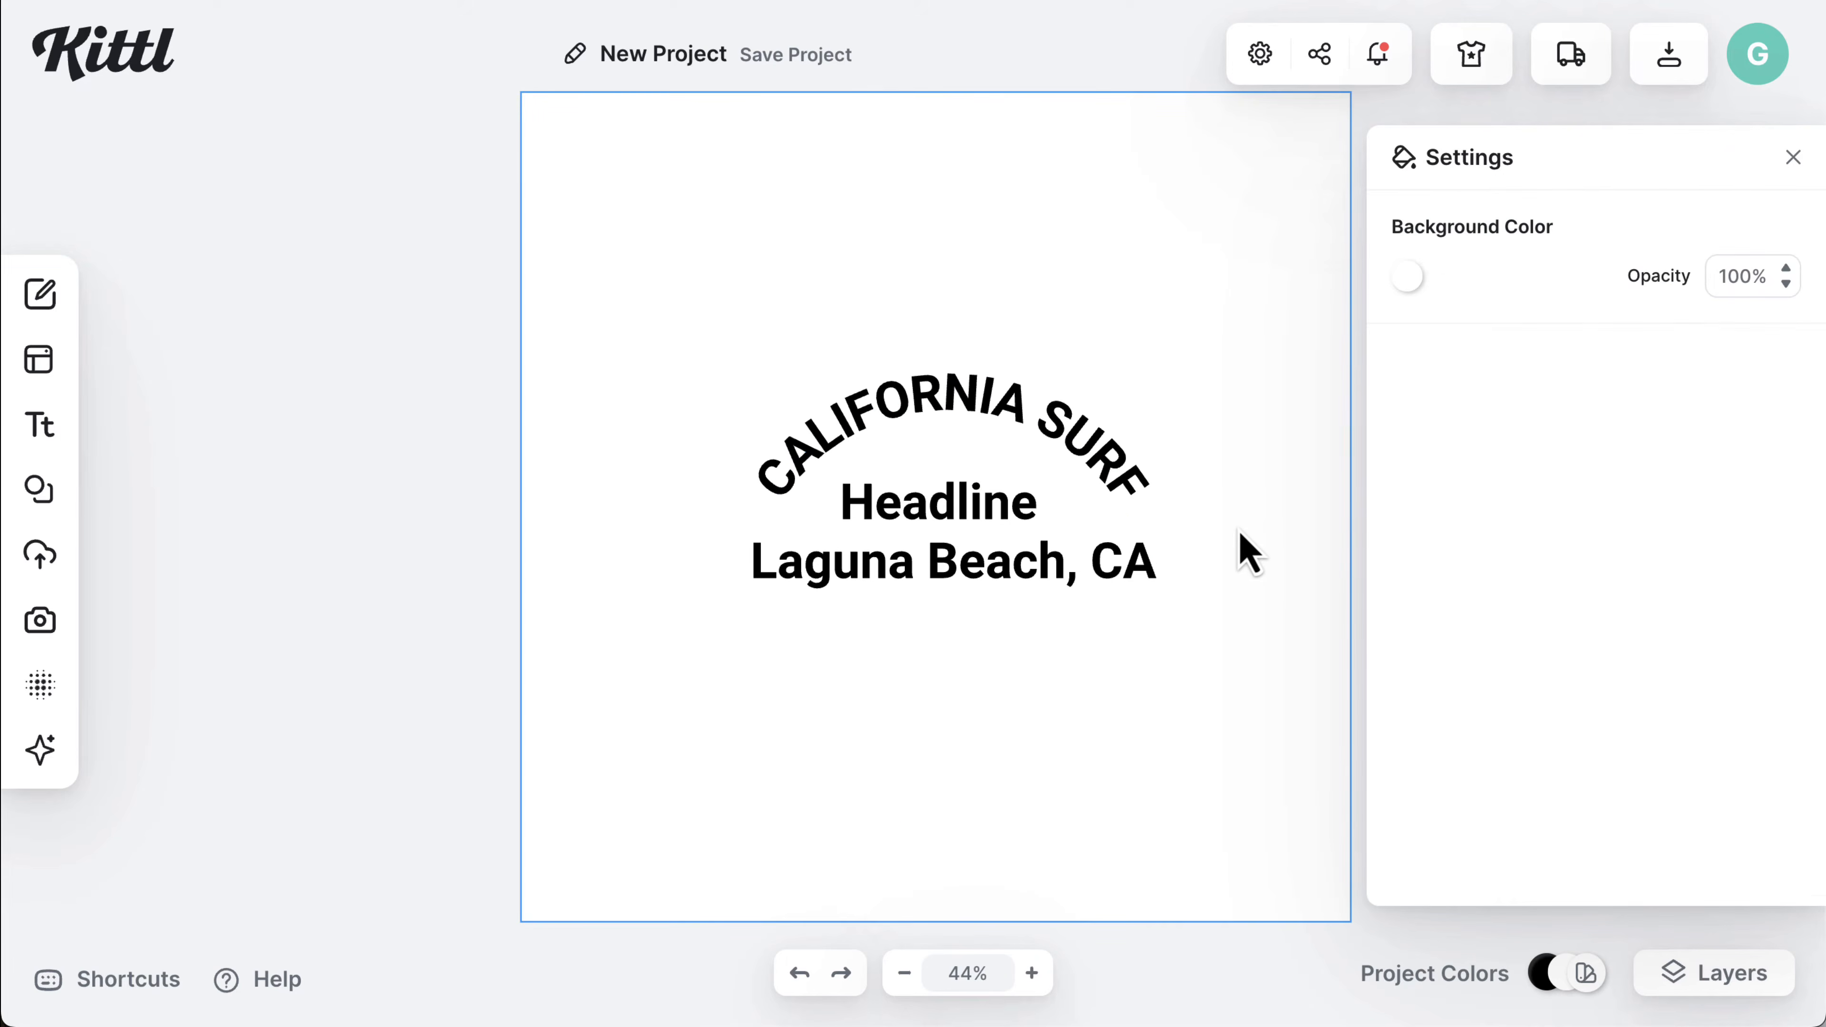
{"action": "left_click", "coordinate": [1090, 457]}
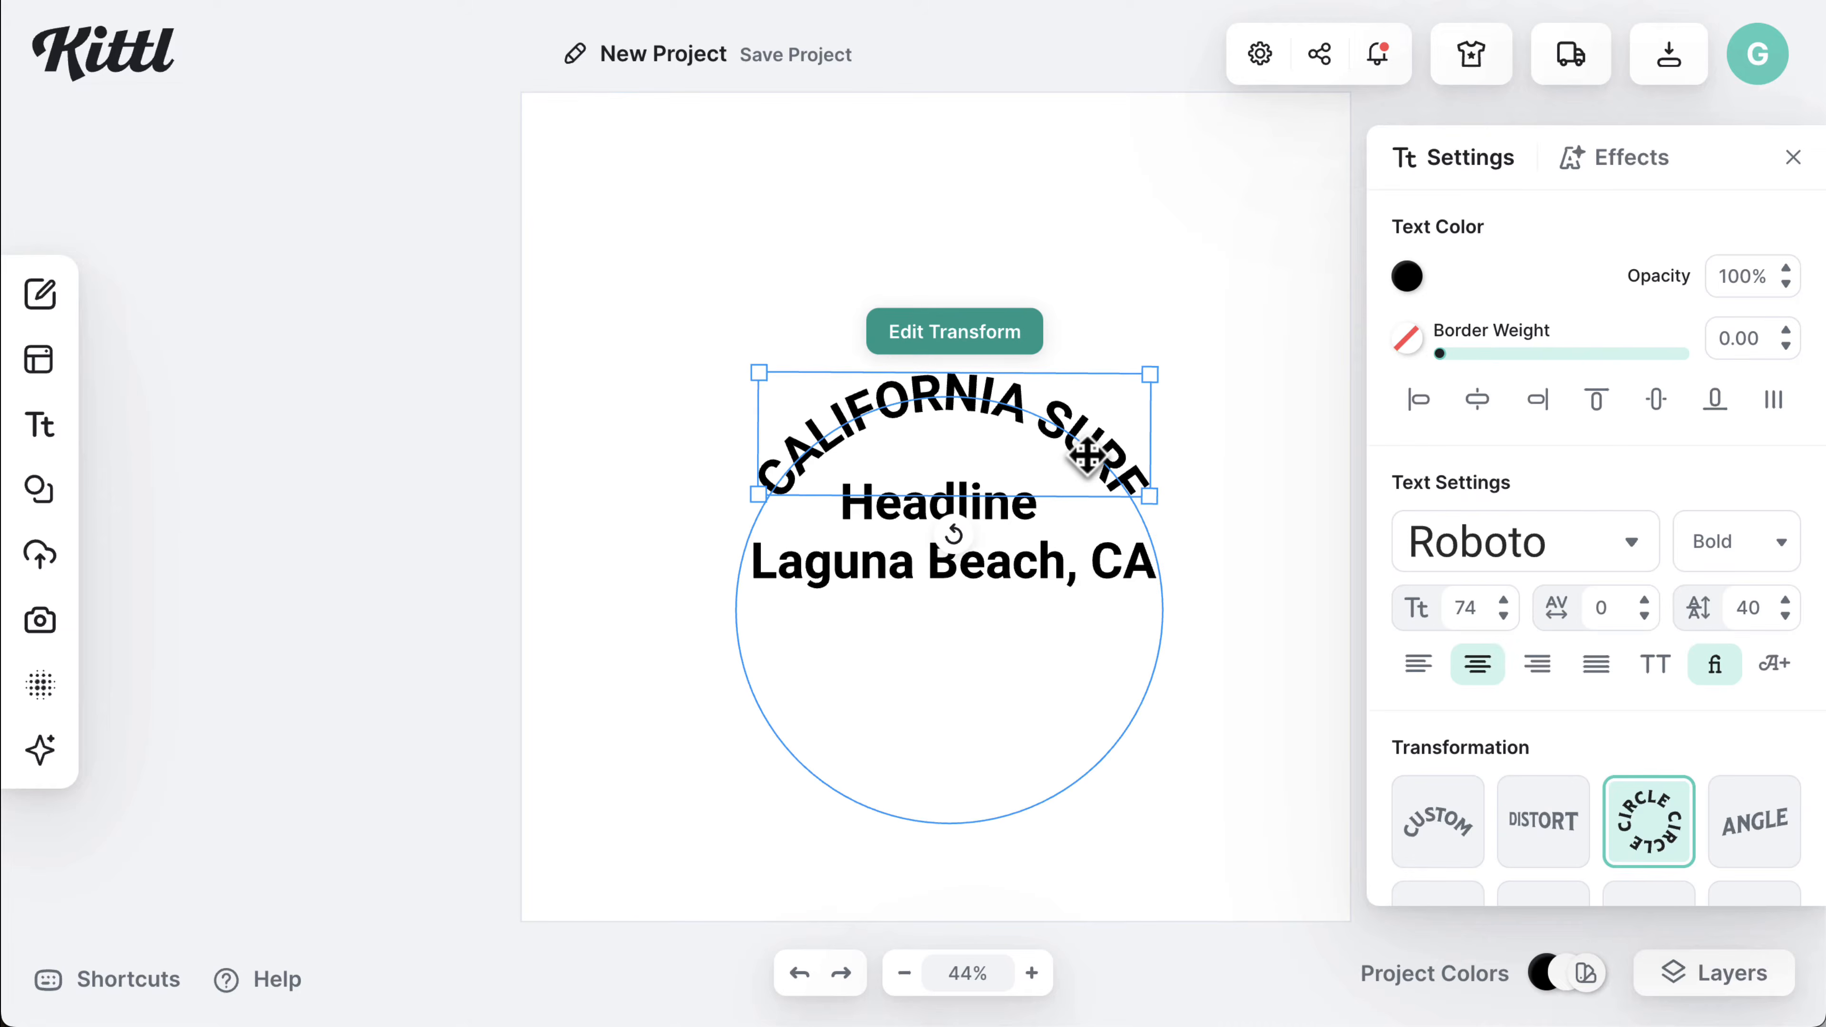
- Replace the Headline text with CLUB and shift the Laguna Beach, CA line slightly down
{"action": "left_click", "coordinate": [1014, 505]}
{"action": "double_click", "coordinate": [1010, 508]}
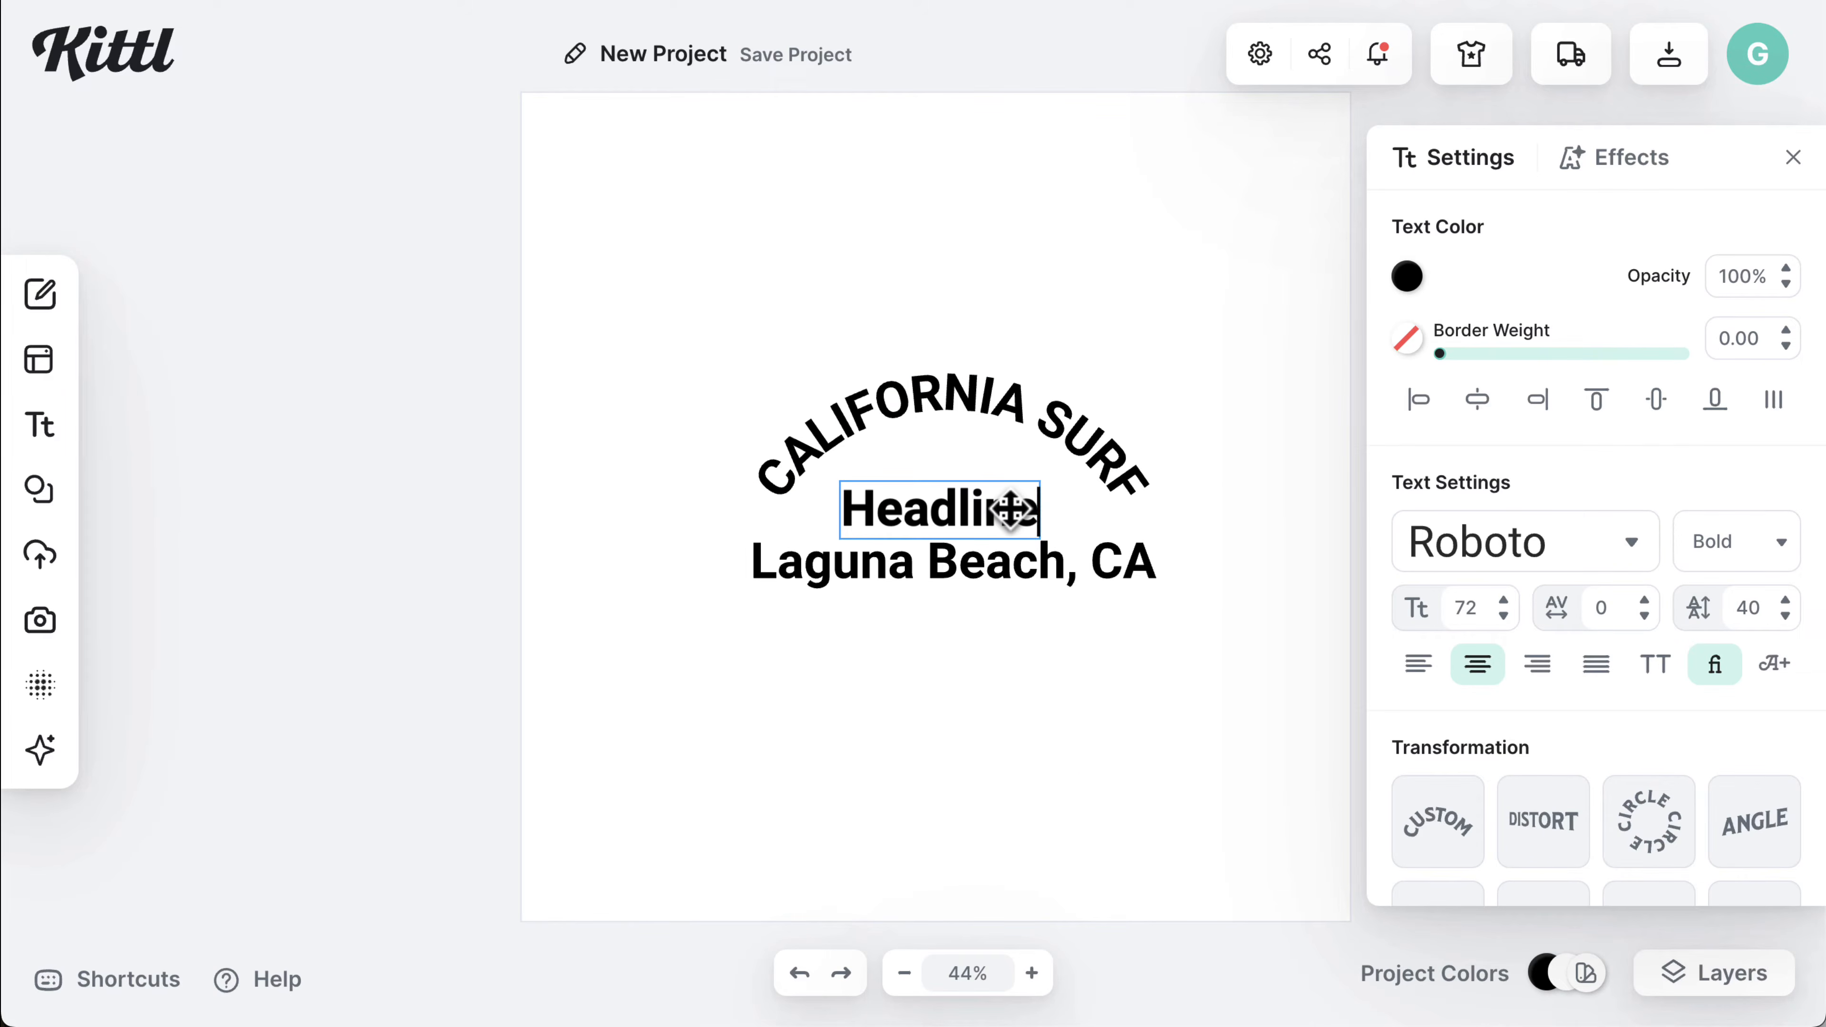
{"action": "type", "text": "CLUB"}
{"action": "mouse_move", "coordinate": [1089, 566]}
{"action": "left_mouse_down"}
{"action": "mouse_move", "coordinate": [1101, 596]}
{"action": "mouse_move", "coordinate": [1091, 574]}
{"action": "left_mouse_up"}
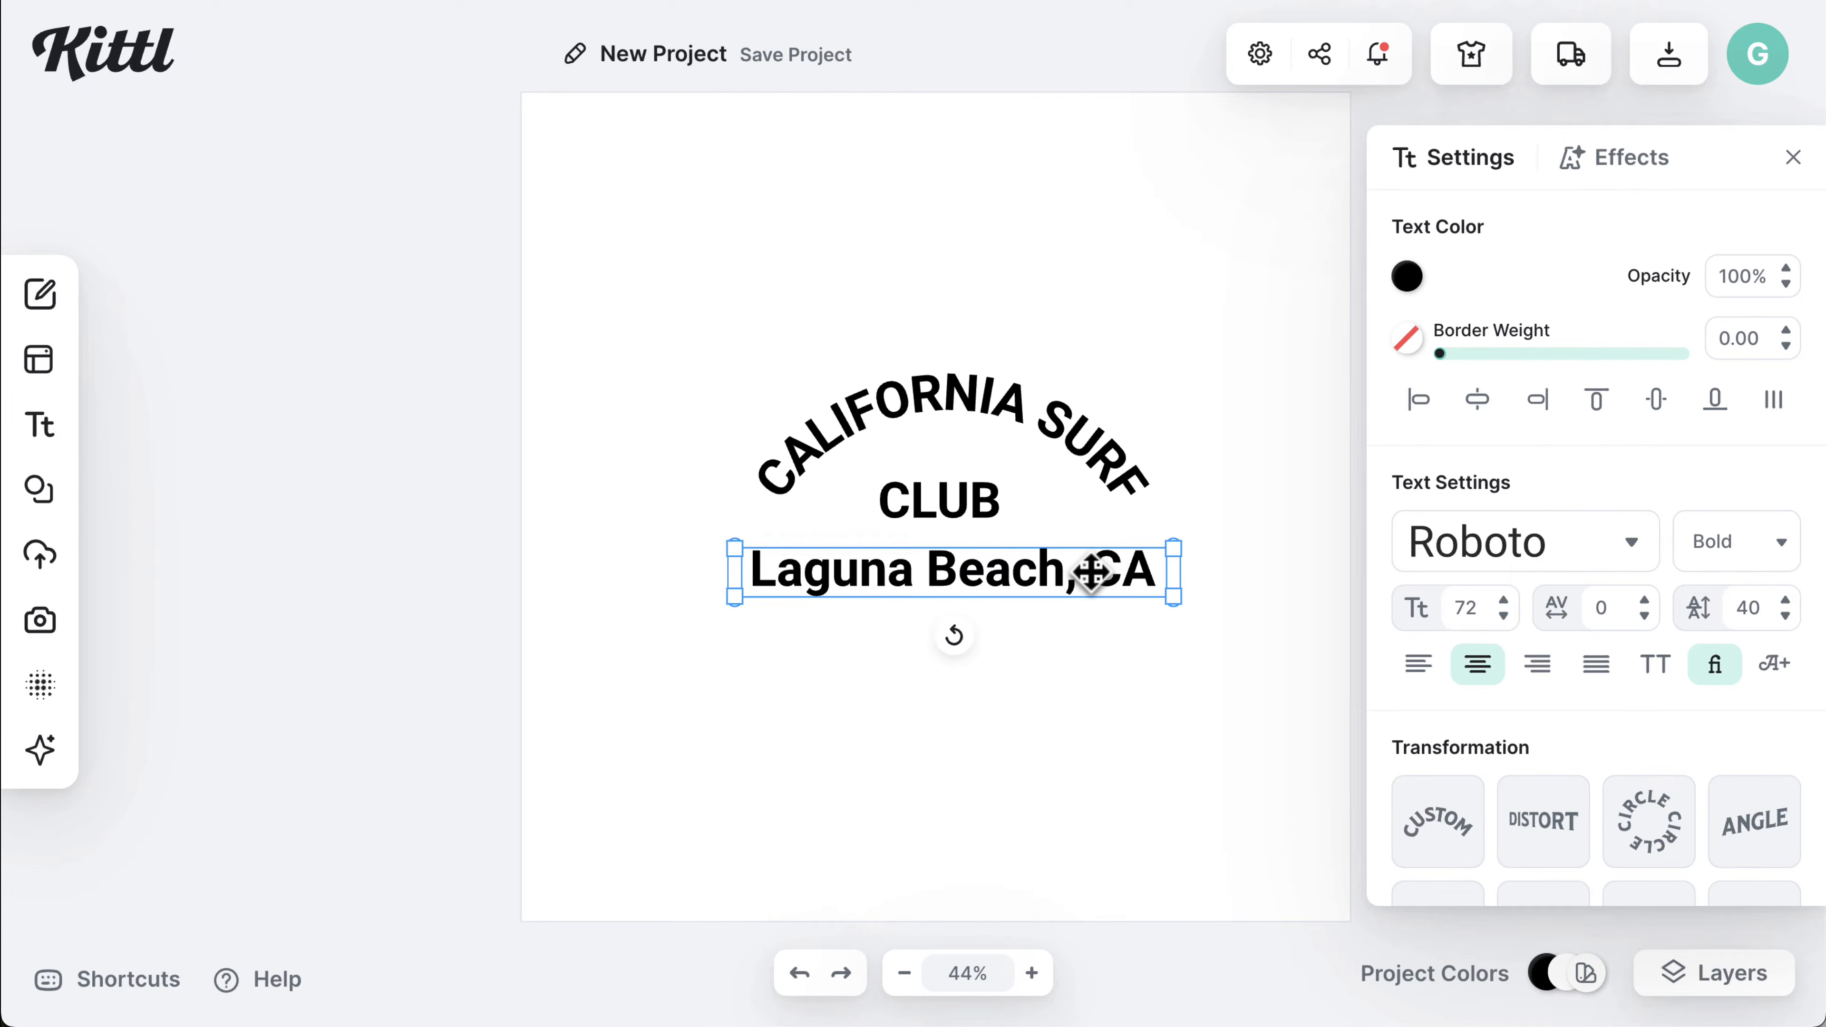
- Try the Baroness Kuffner typeface on all three texts together
{"action": "left_click_drag", "start_coordinate": [702, 328], "coordinate": [1177, 678]}
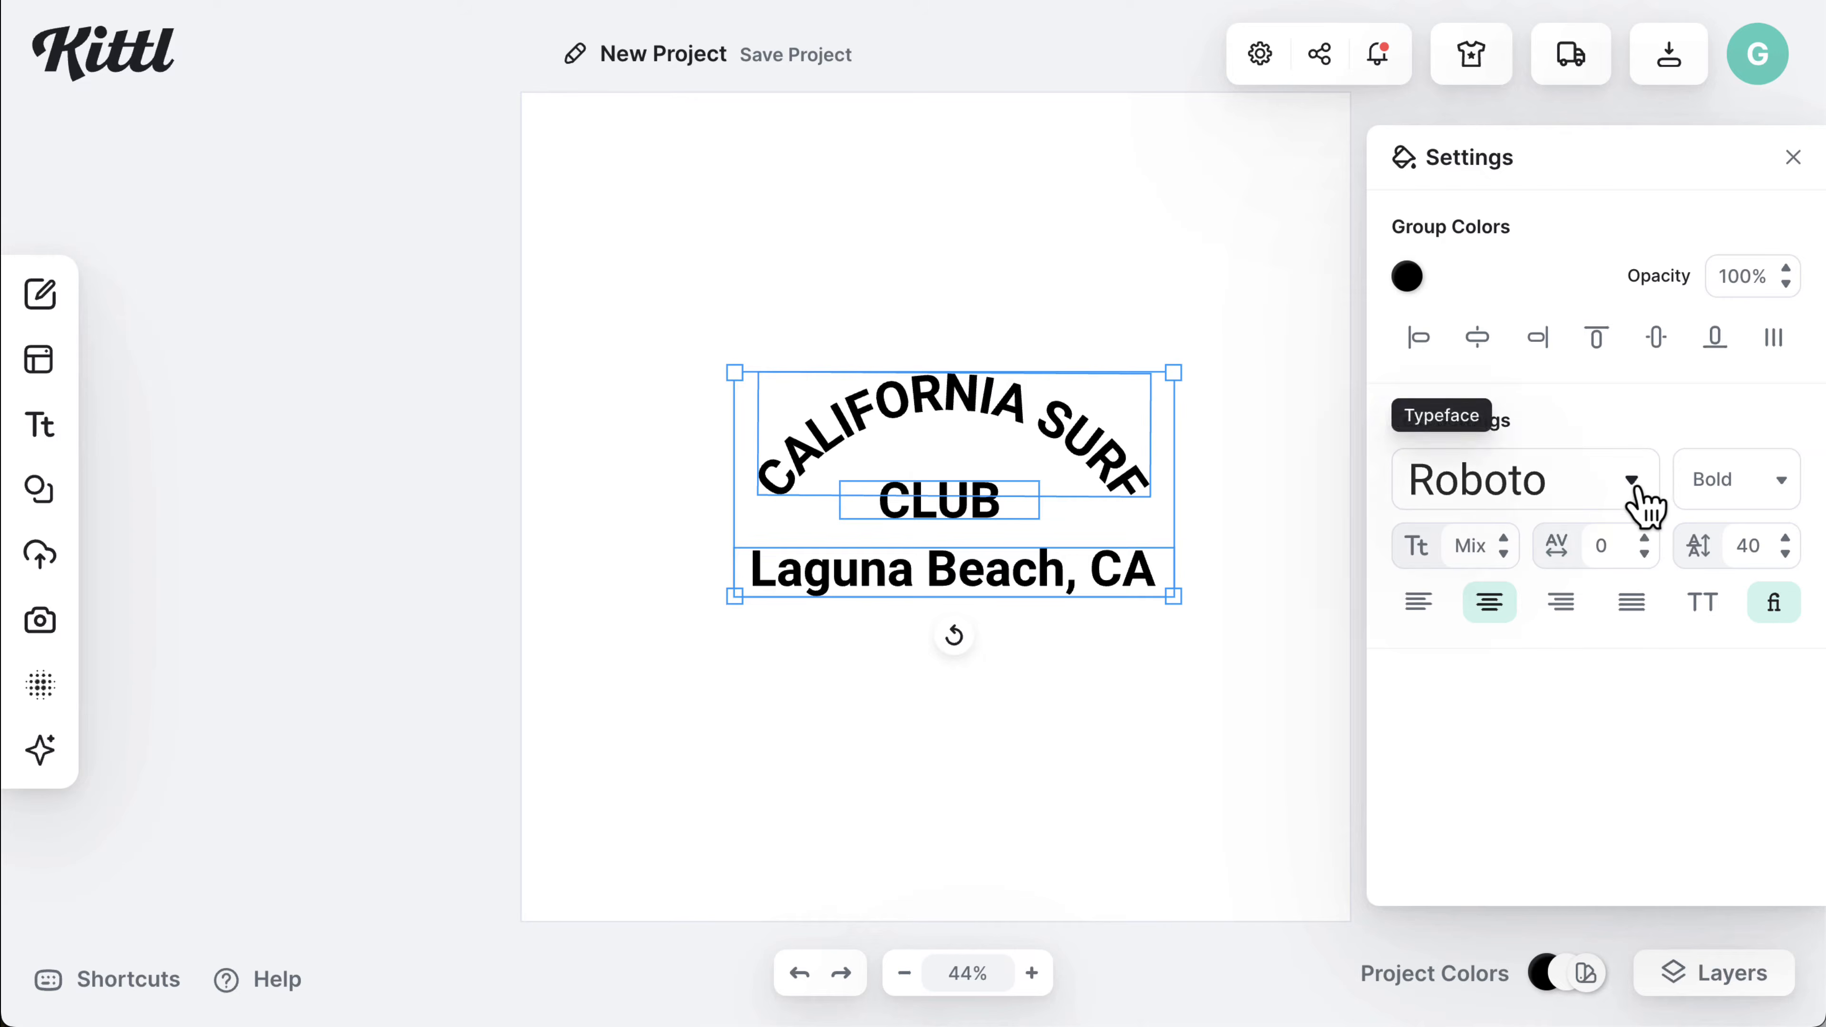
{"action": "left_click", "coordinate": [1608, 497]}
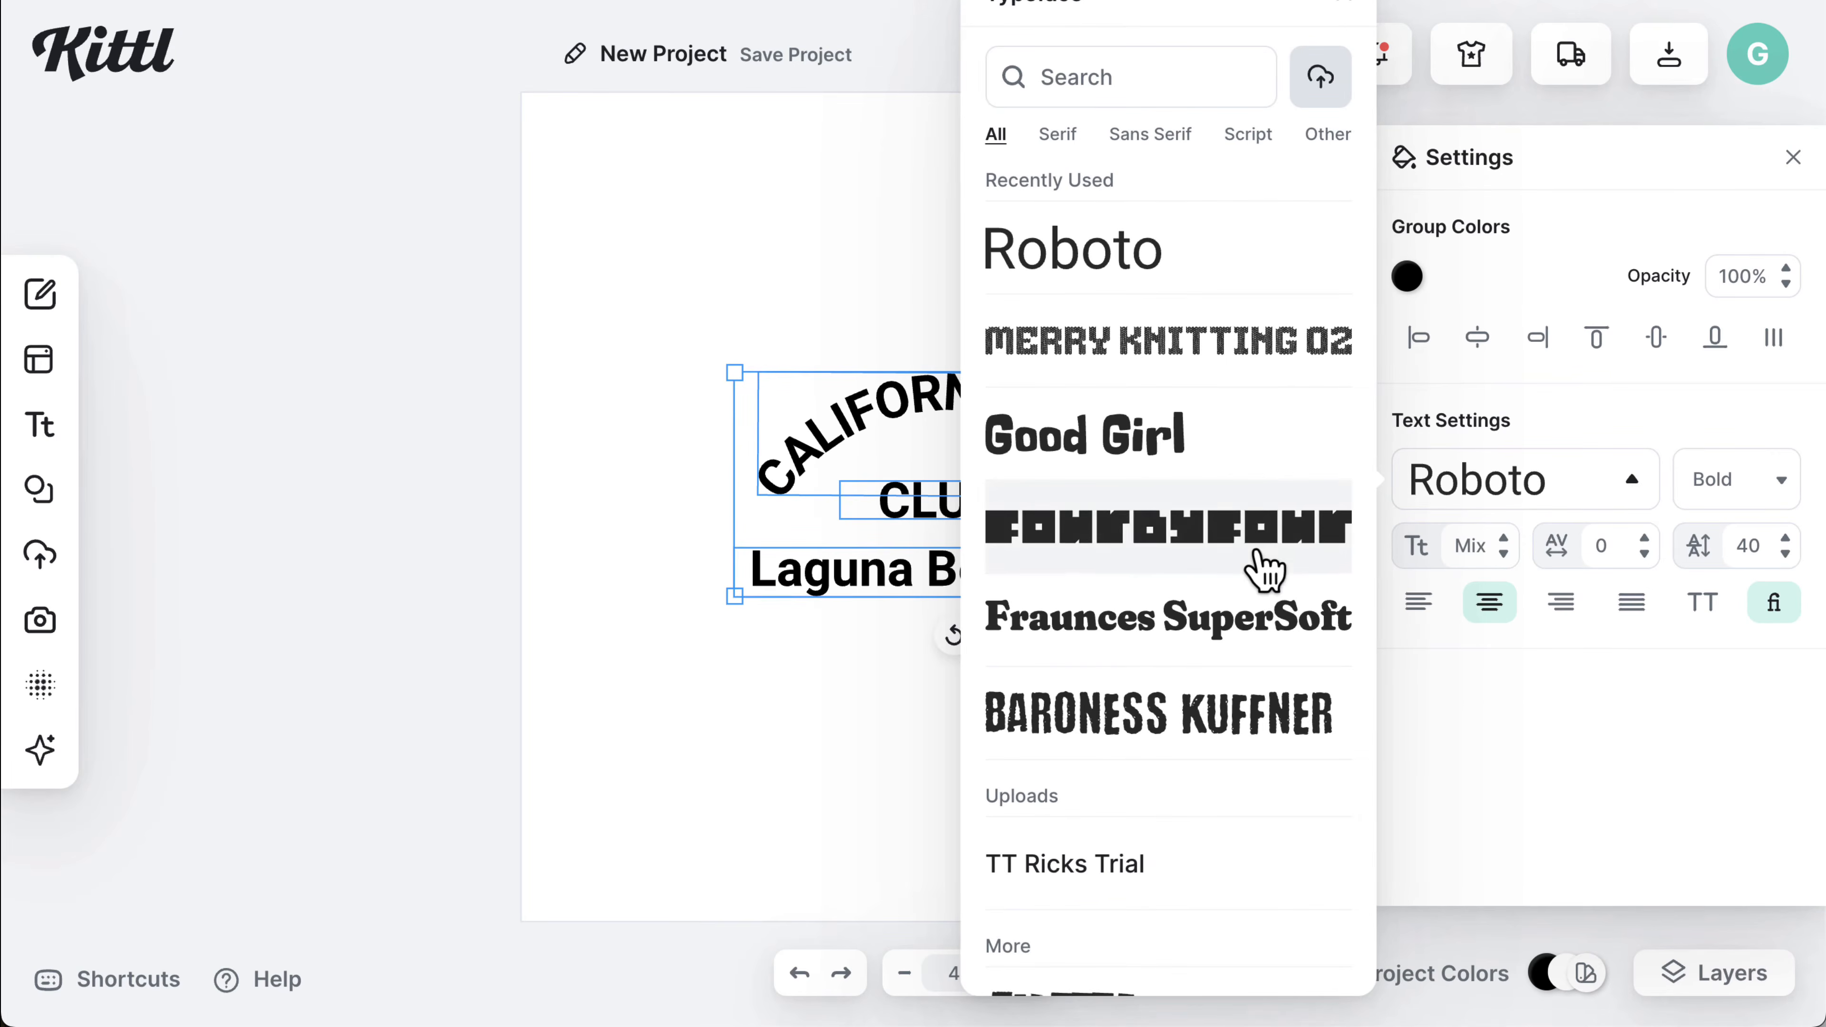
{"action": "scroll", "coordinate": [1266, 570], "scroll_direction": "down", "scroll_amount": 2}
{"action": "left_click", "coordinate": [1266, 594]}
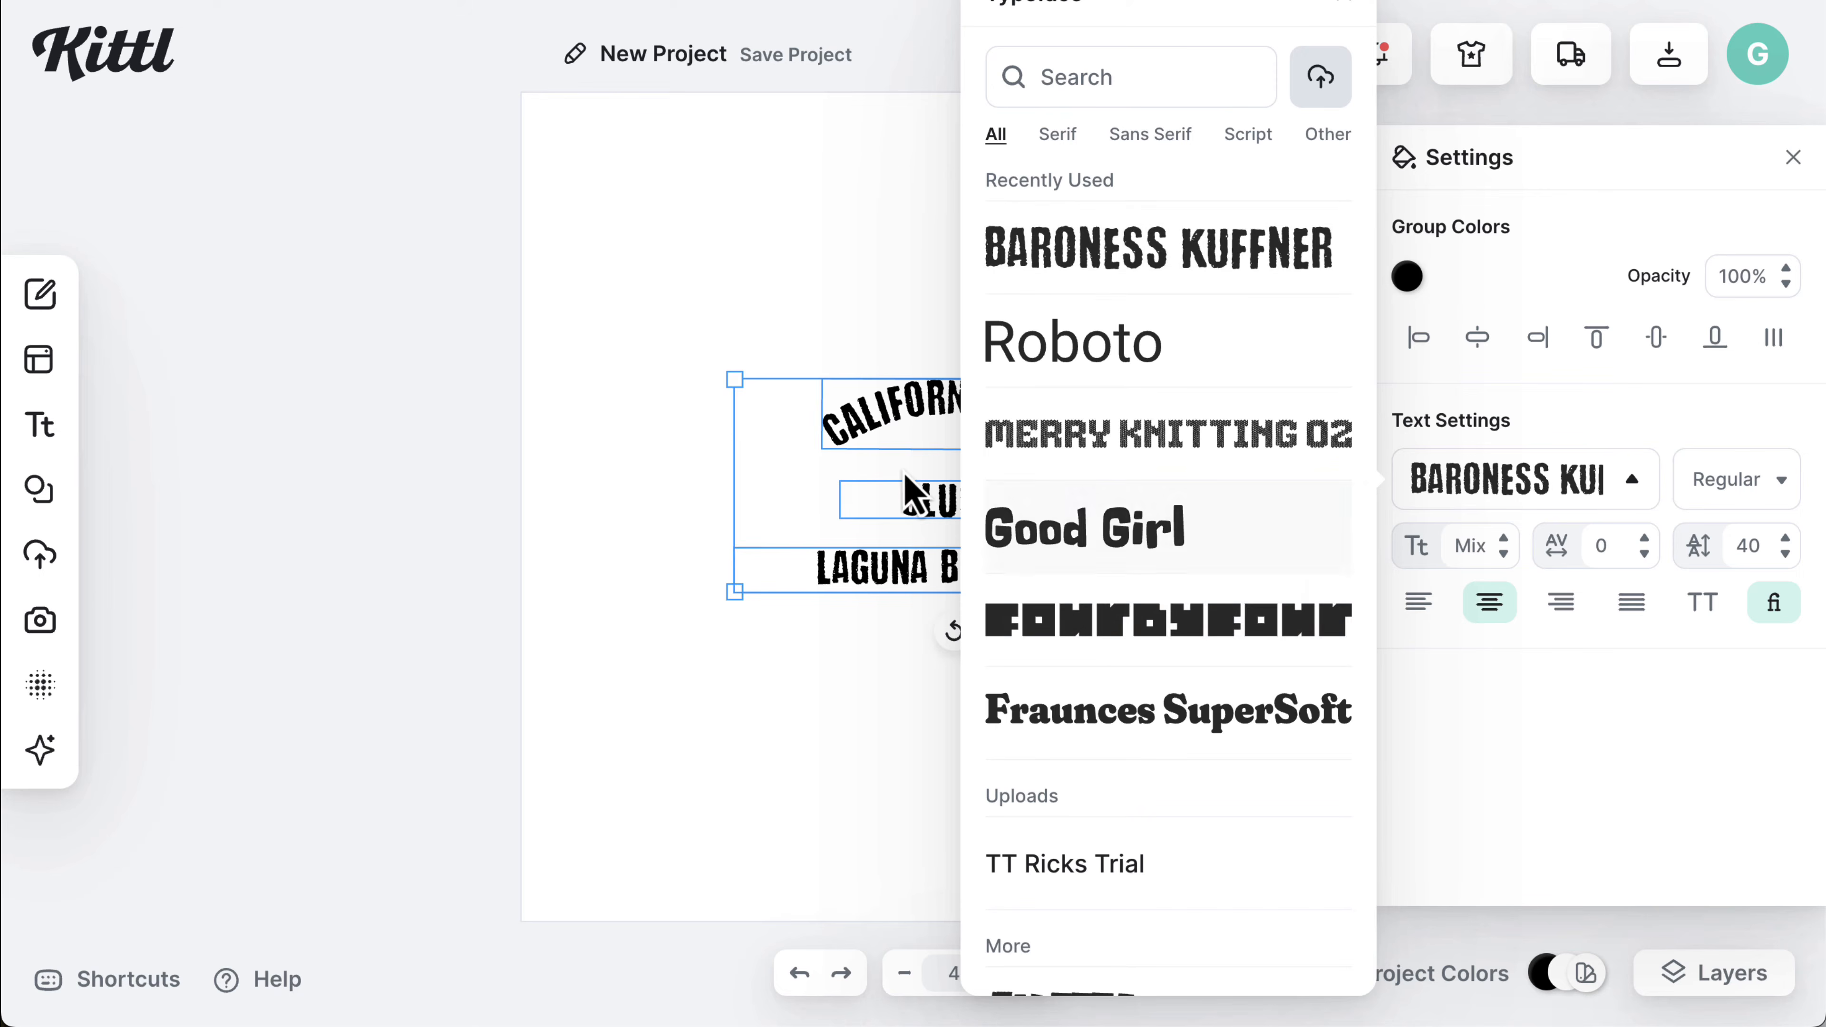
{"action": "left_click", "coordinate": [907, 493]}
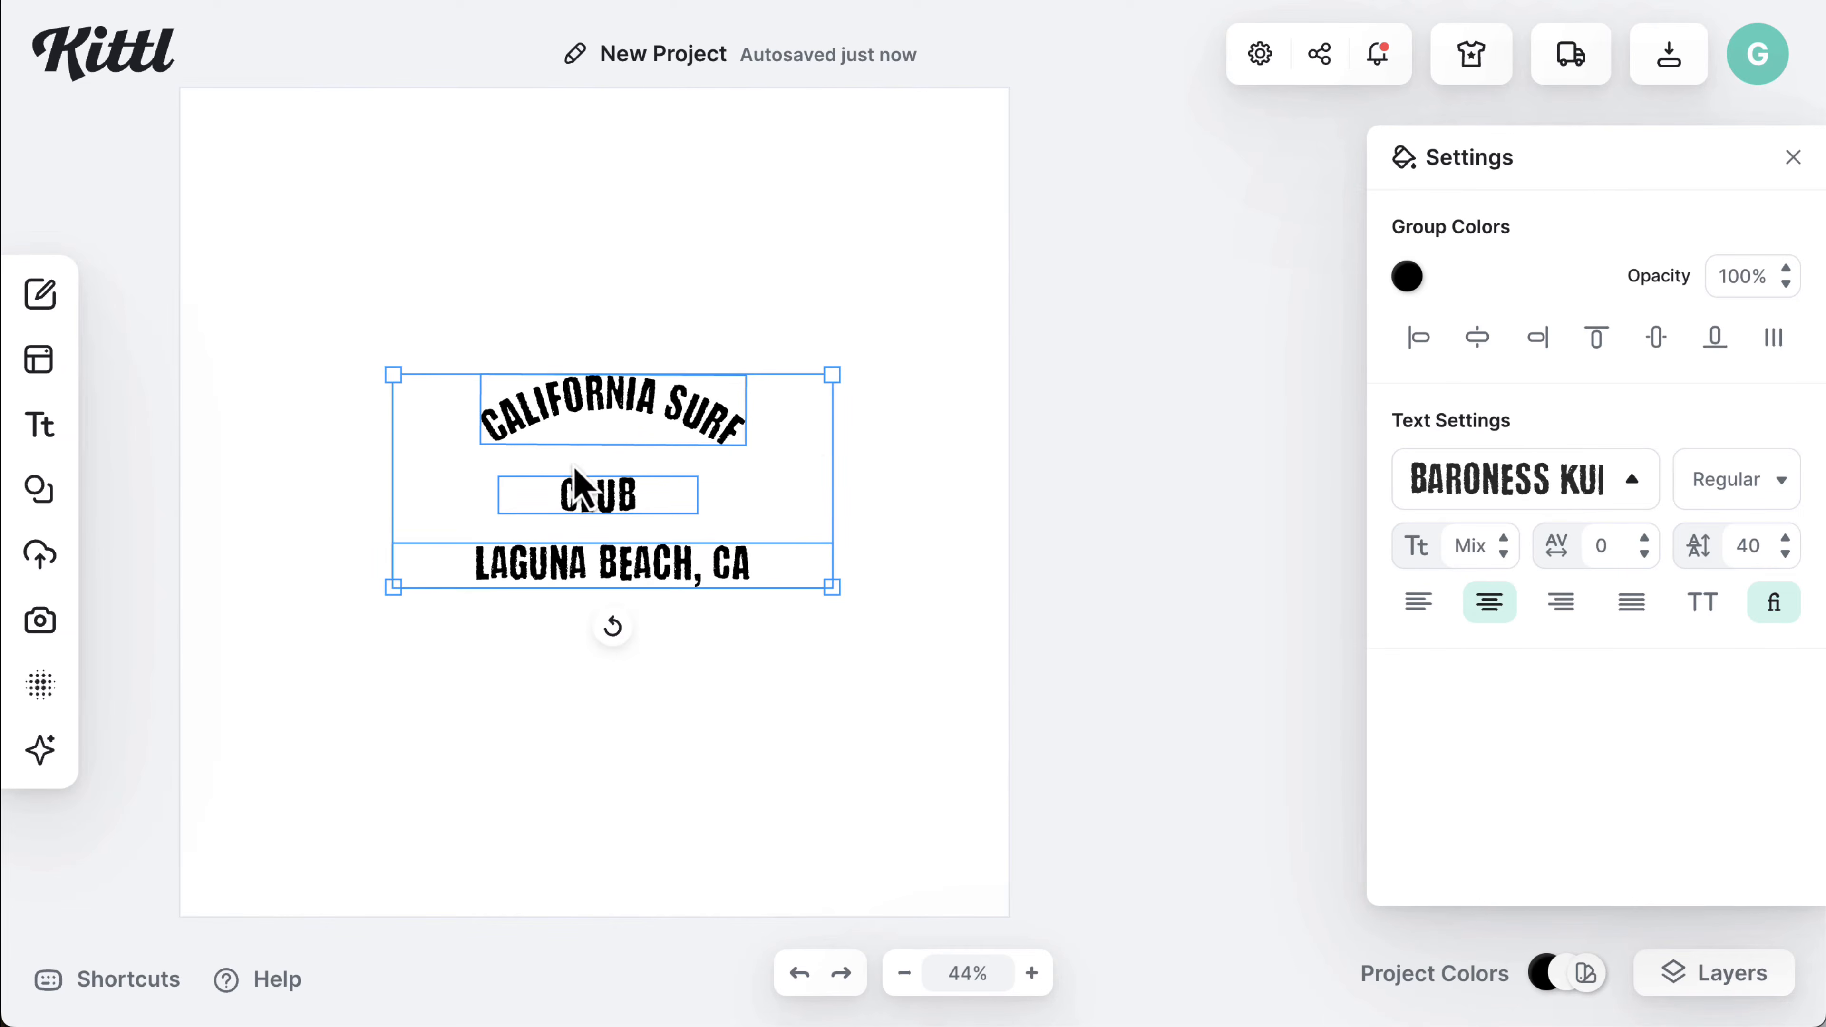
- Try the FourByFour typeface and then Abril Fatface on the three selected texts
{"action": "left_click", "coordinate": [1636, 480]}
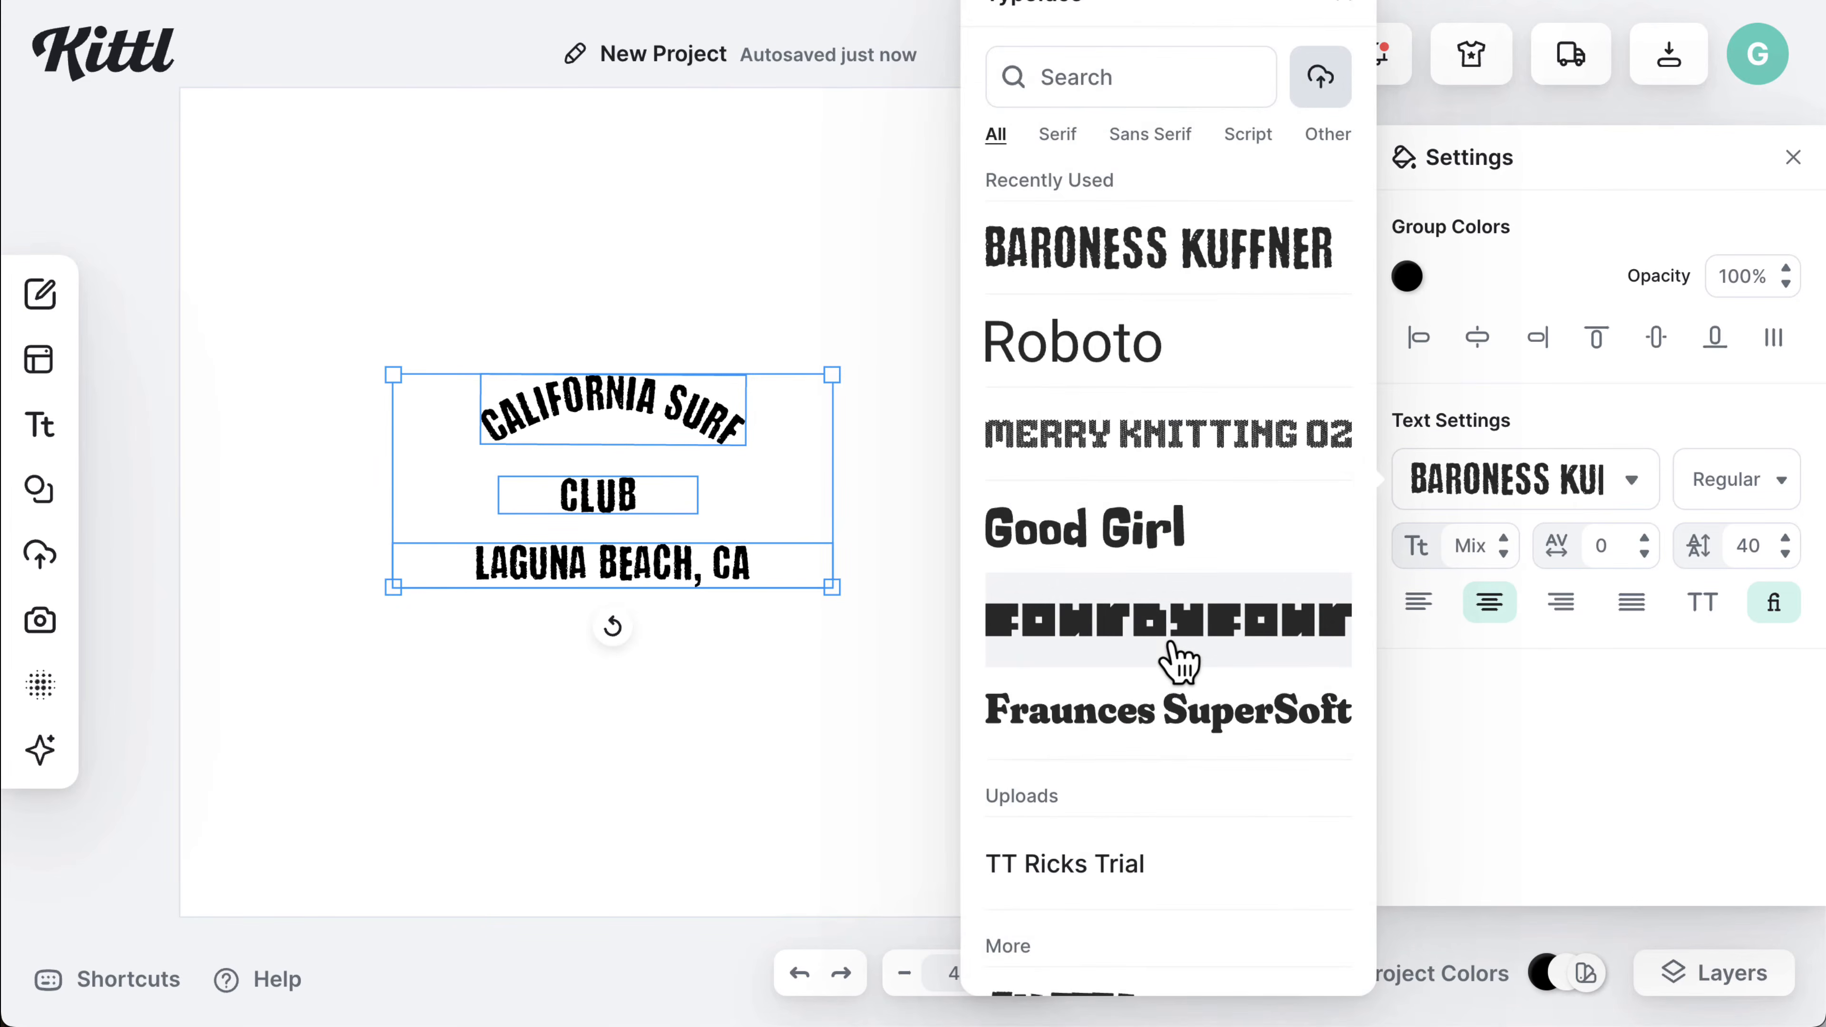
{"action": "left_click", "coordinate": [1179, 661]}
{"action": "left_click", "coordinate": [1634, 496]}
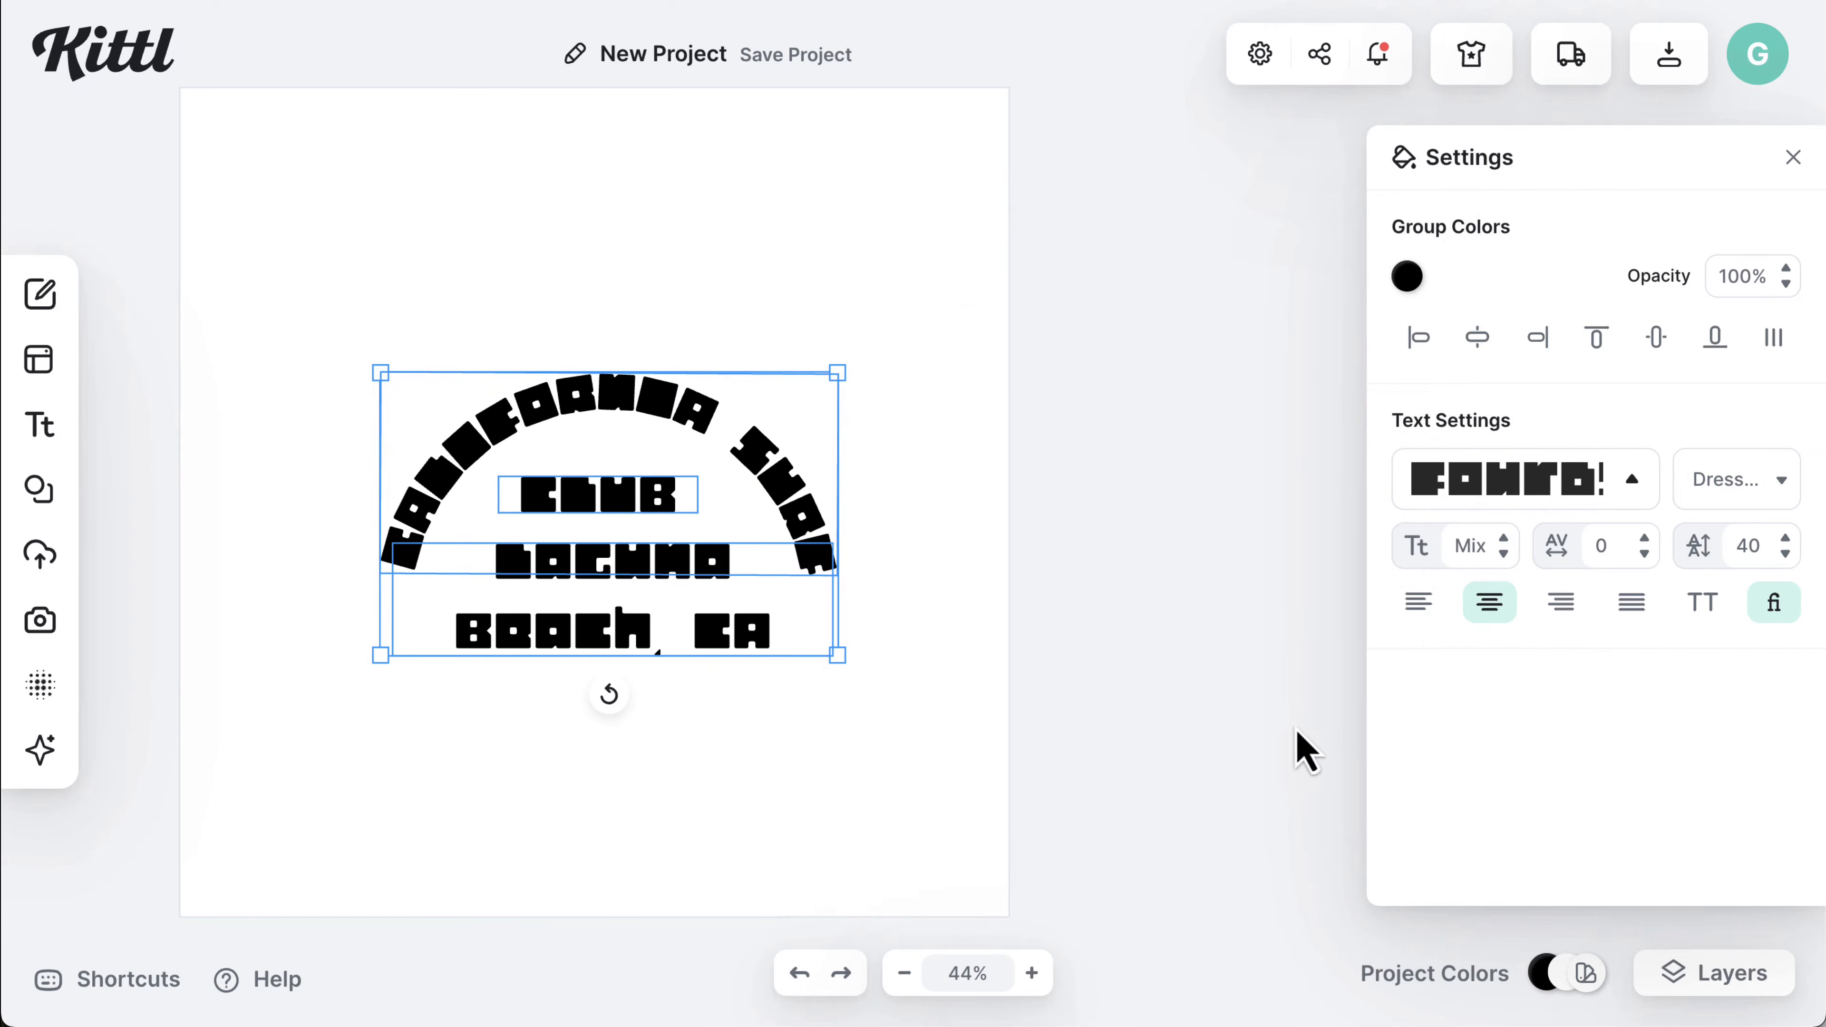
{"action": "left_click", "coordinate": [1640, 496]}
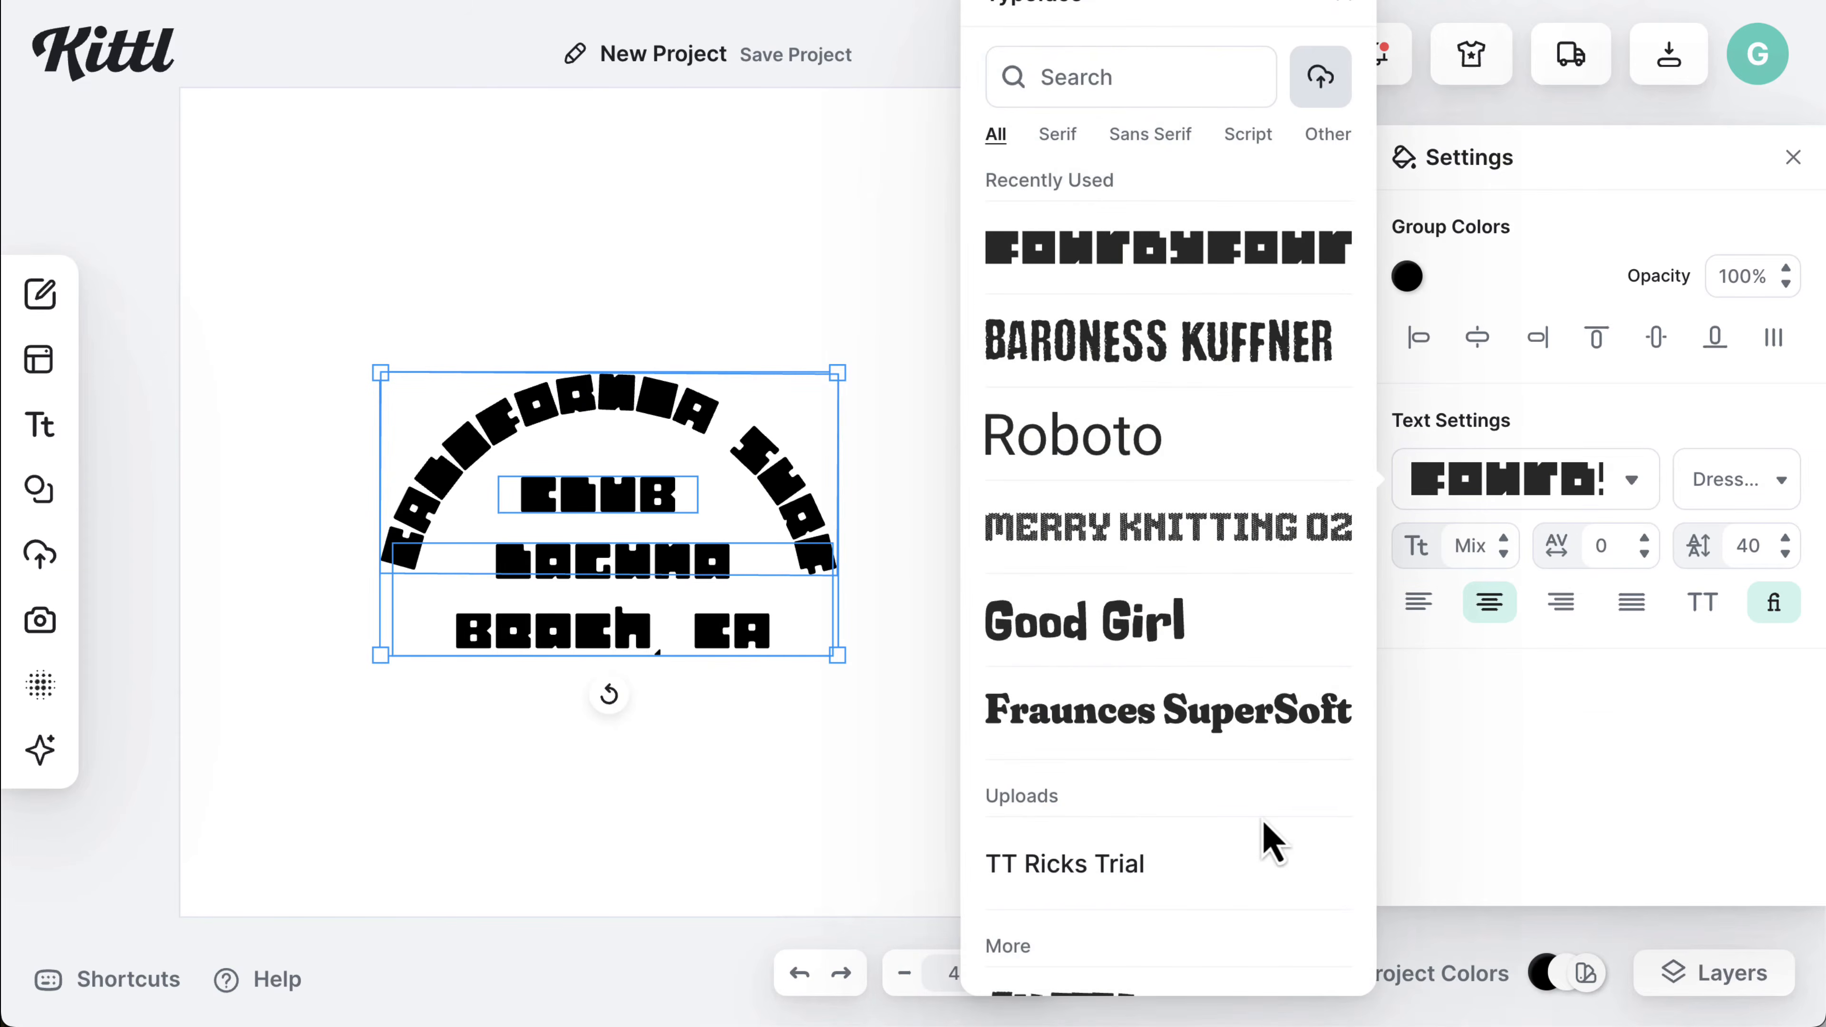
{"action": "scroll", "coordinate": [1208, 856], "scroll_direction": "down", "scroll_amount": 8}
{"action": "left_click", "coordinate": [1253, 553]}
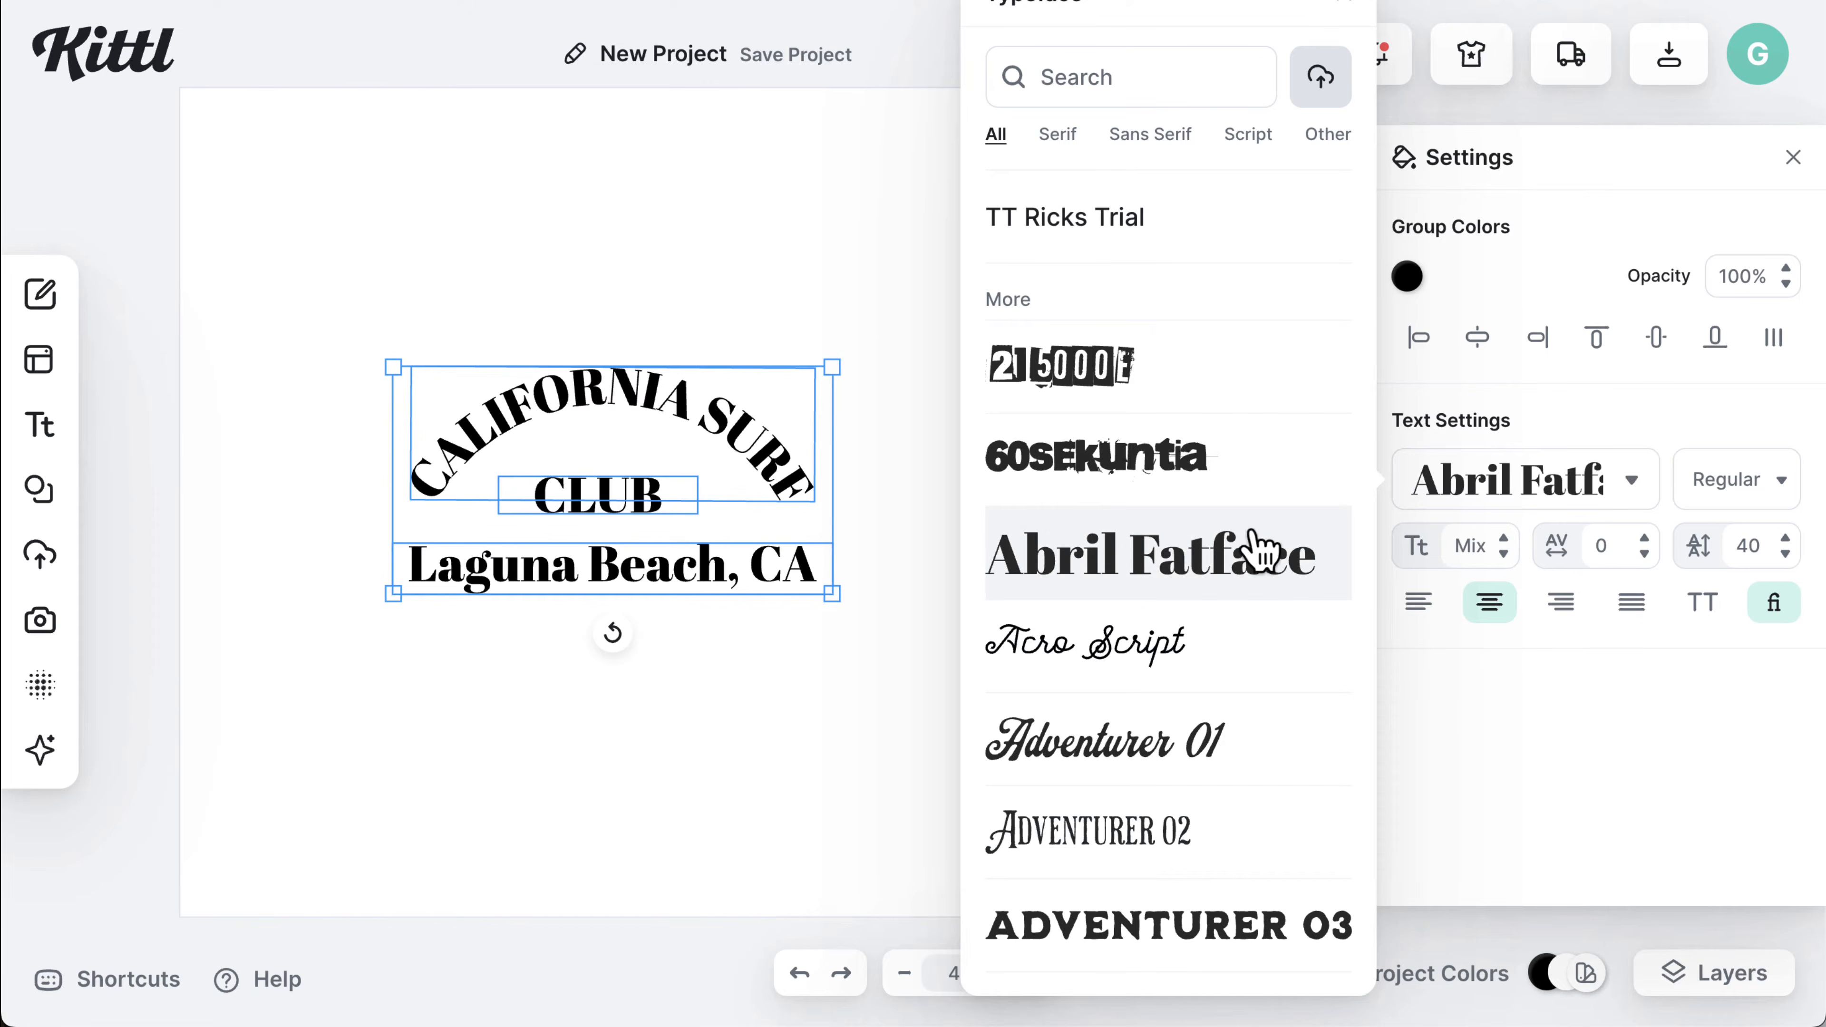
{"action": "left_click", "coordinate": [1631, 496]}
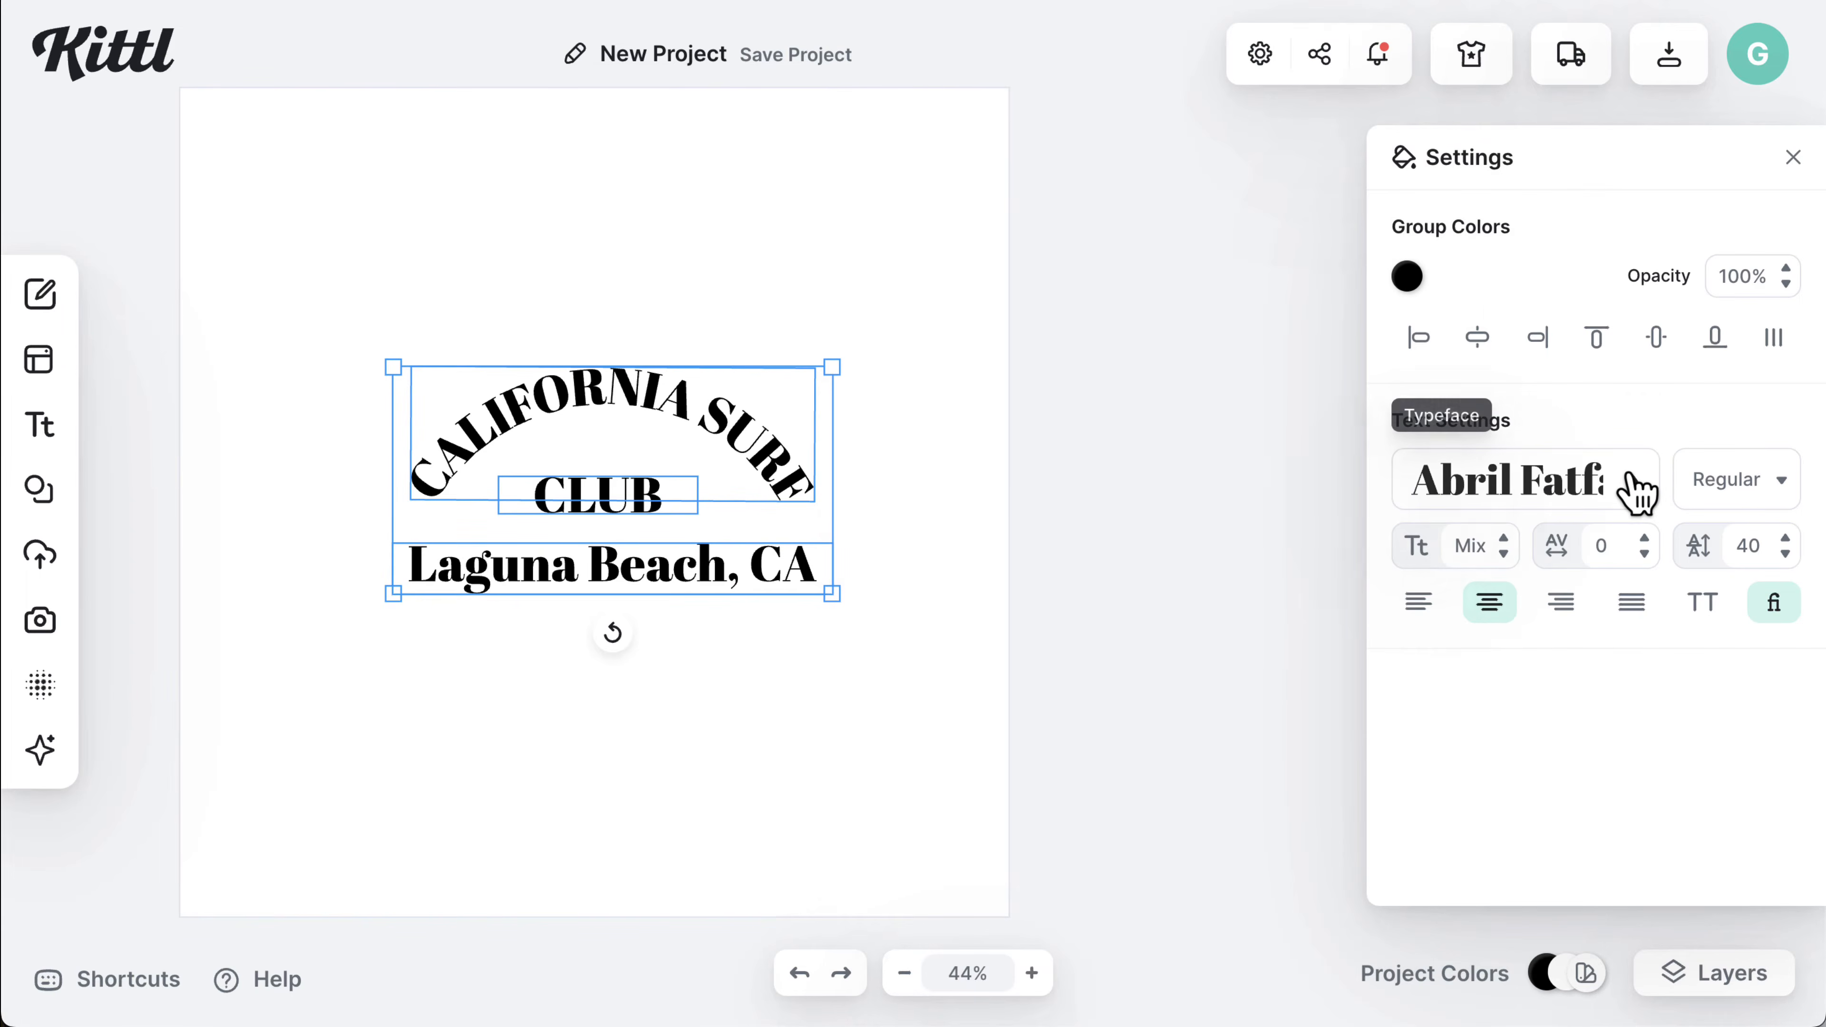
- Browse the available typefaces and apply Good Girl to all three texts
{"action": "left_click", "coordinate": [1631, 496]}
{"action": "scroll", "coordinate": [1190, 601], "scroll_direction": "down", "scroll_amount": 20}
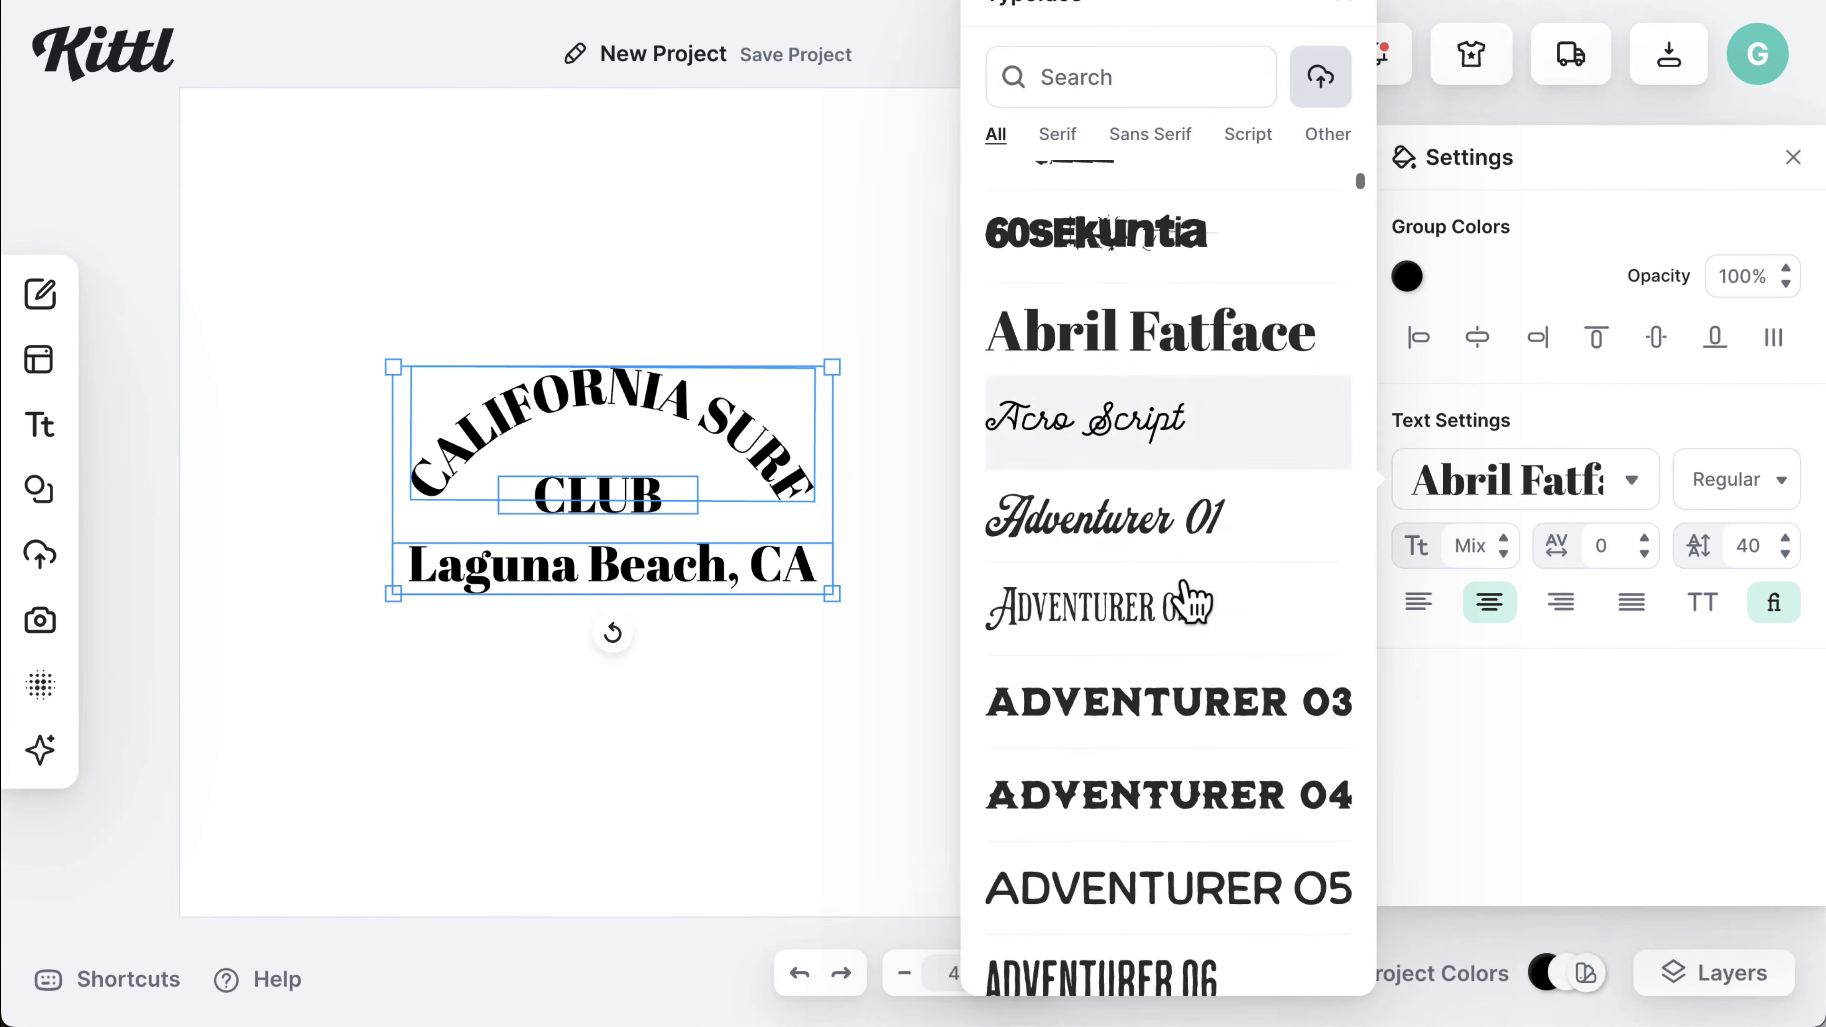
{"action": "scroll", "coordinate": [1190, 601], "scroll_direction": "down", "scroll_amount": 20}
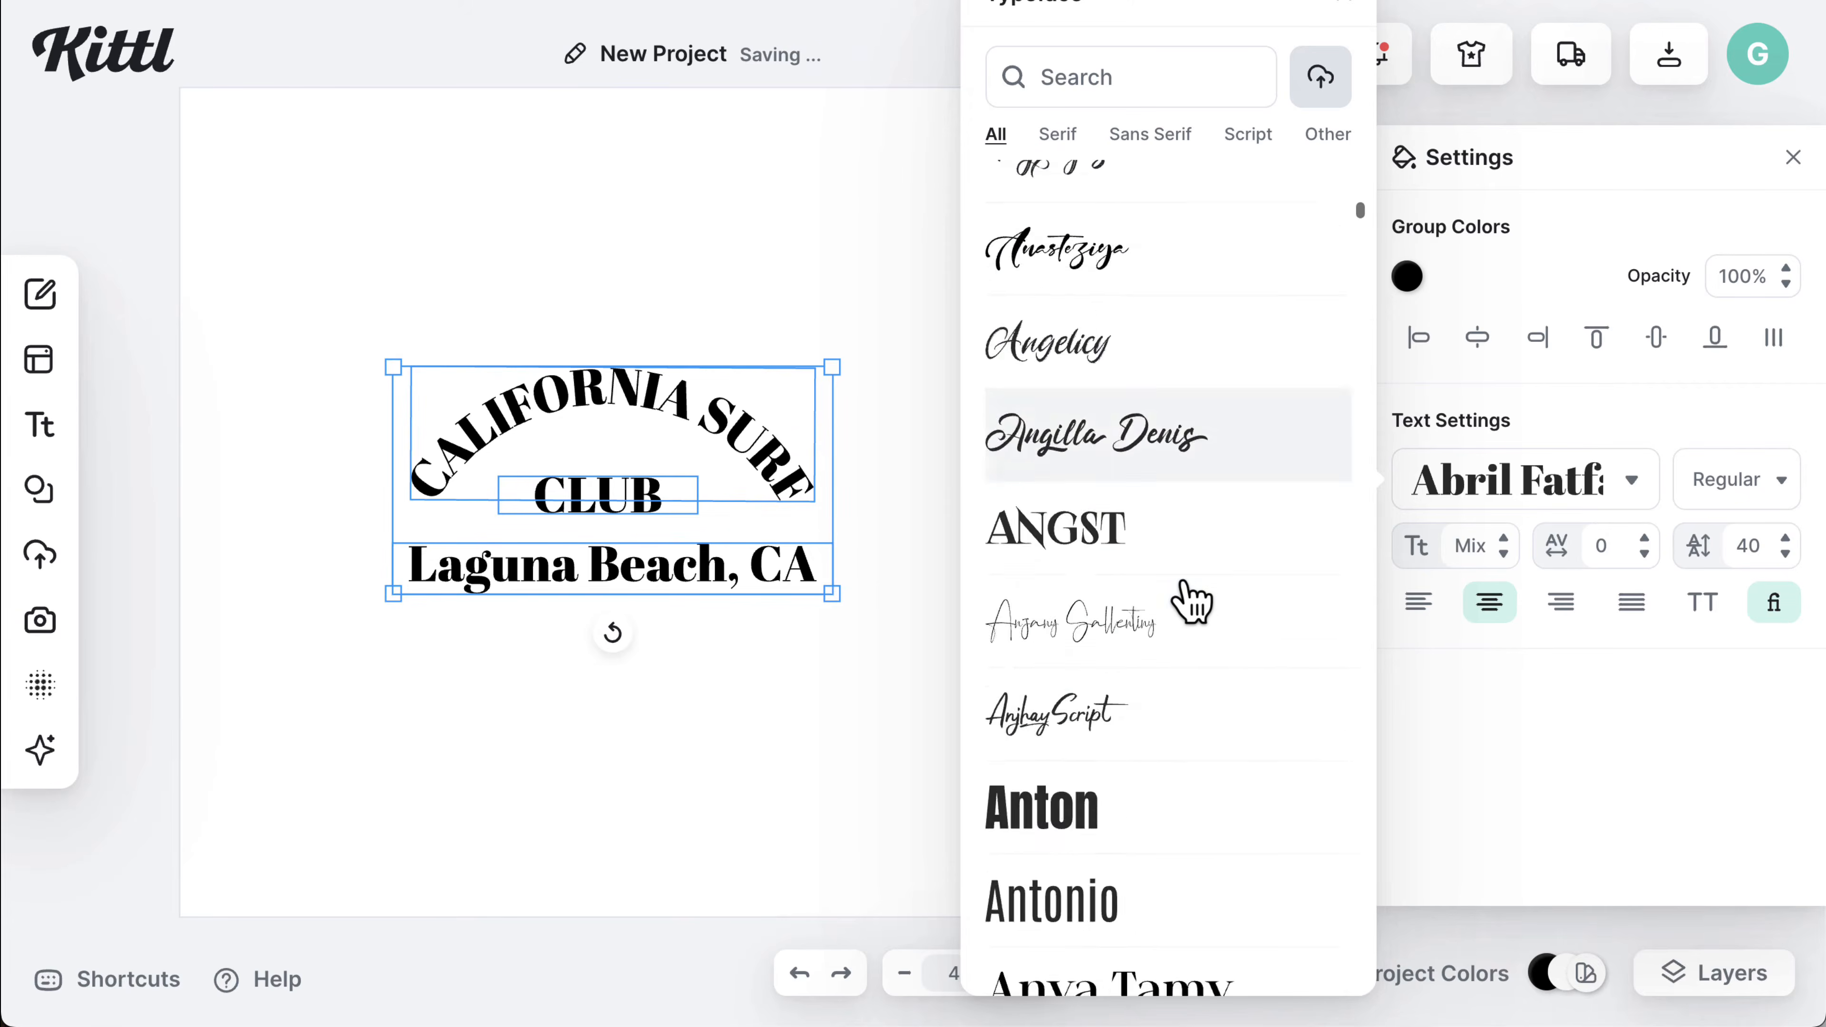
{"action": "scroll", "coordinate": [1190, 601], "scroll_direction": "down", "scroll_amount": 20}
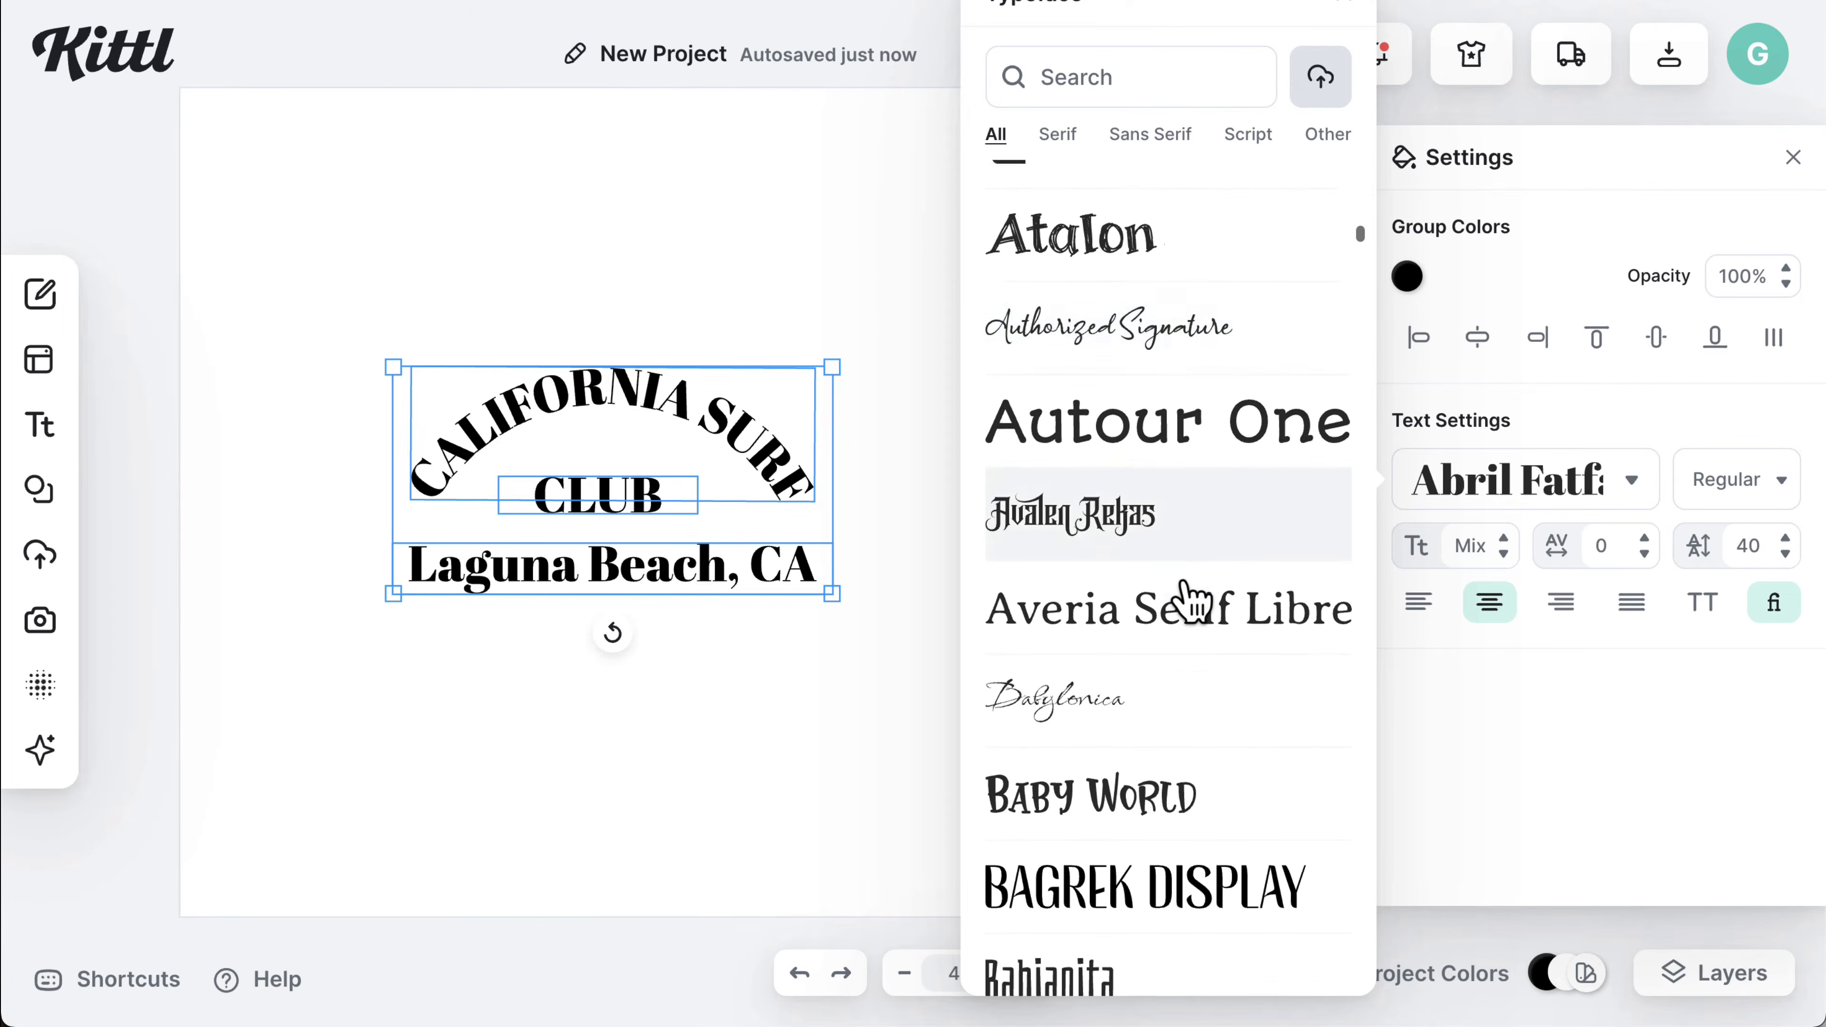
{"action": "scroll", "coordinate": [1190, 601], "scroll_direction": "down", "scroll_amount": 12}
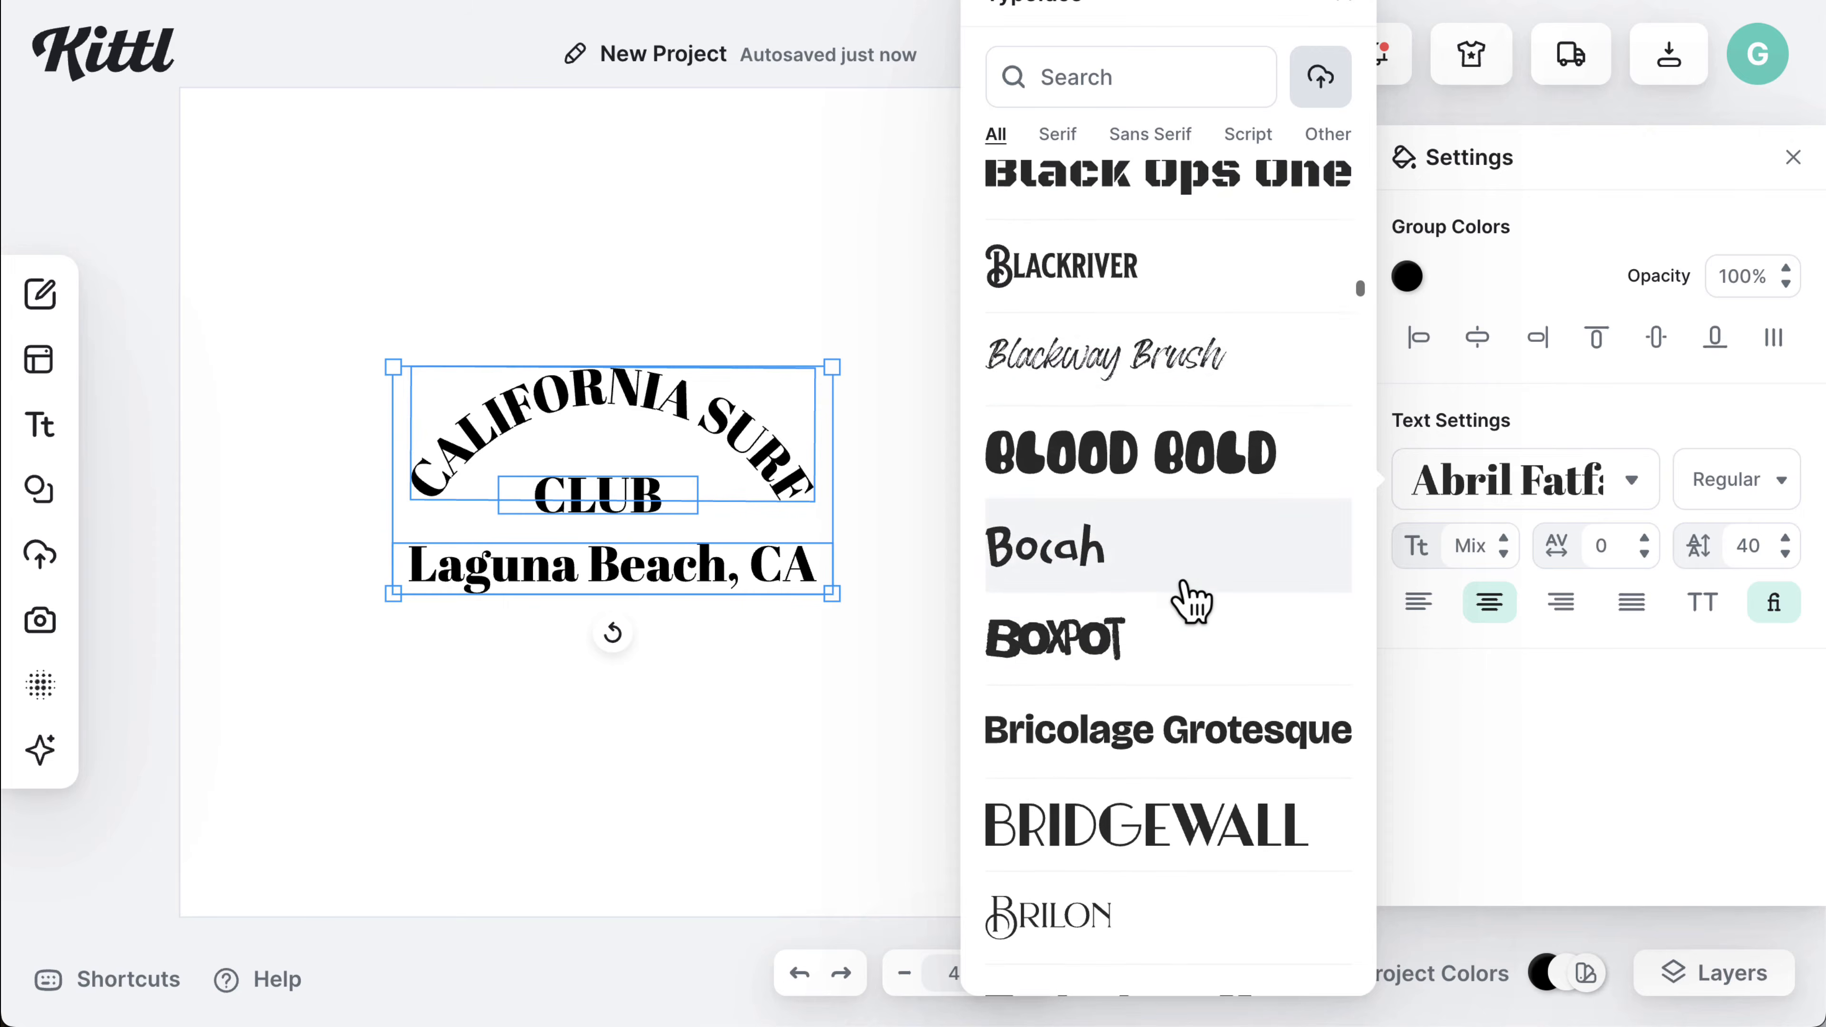
{"action": "scroll", "coordinate": [1190, 601], "scroll_direction": "down", "scroll_amount": 1}
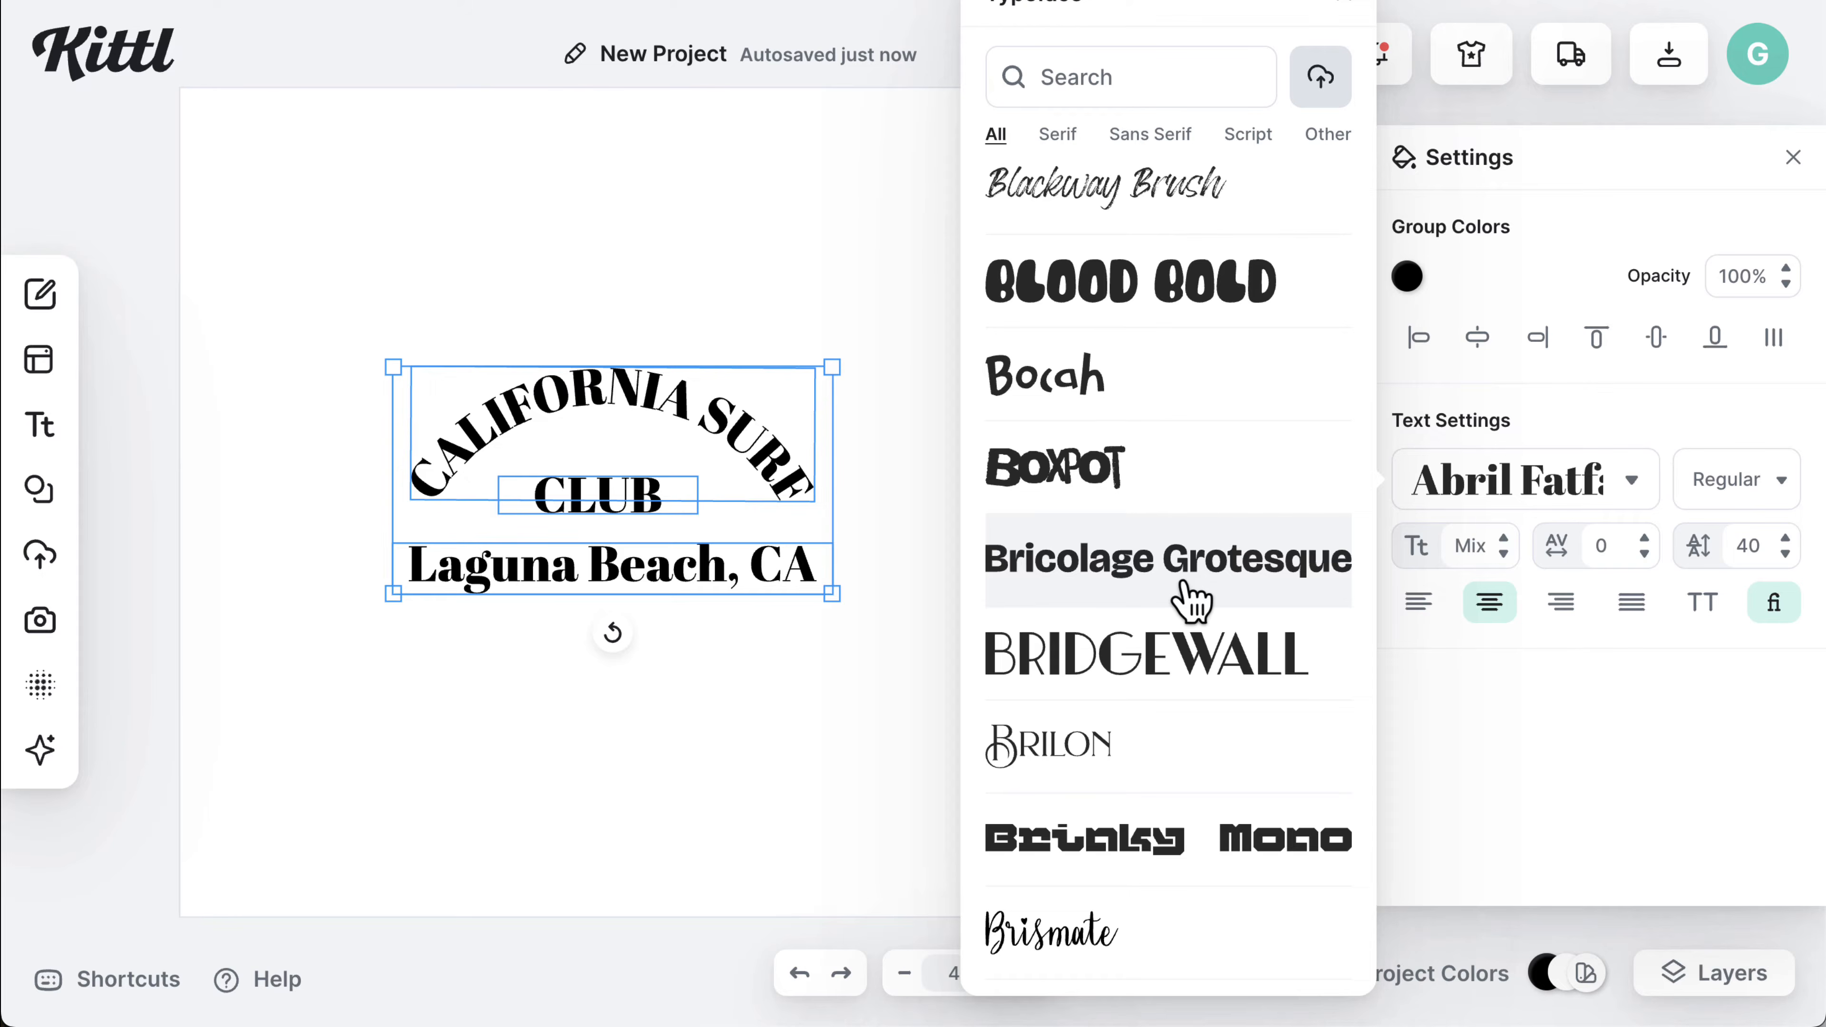
{"action": "scroll", "coordinate": [1192, 603], "scroll_direction": "down", "scroll_amount": 1}
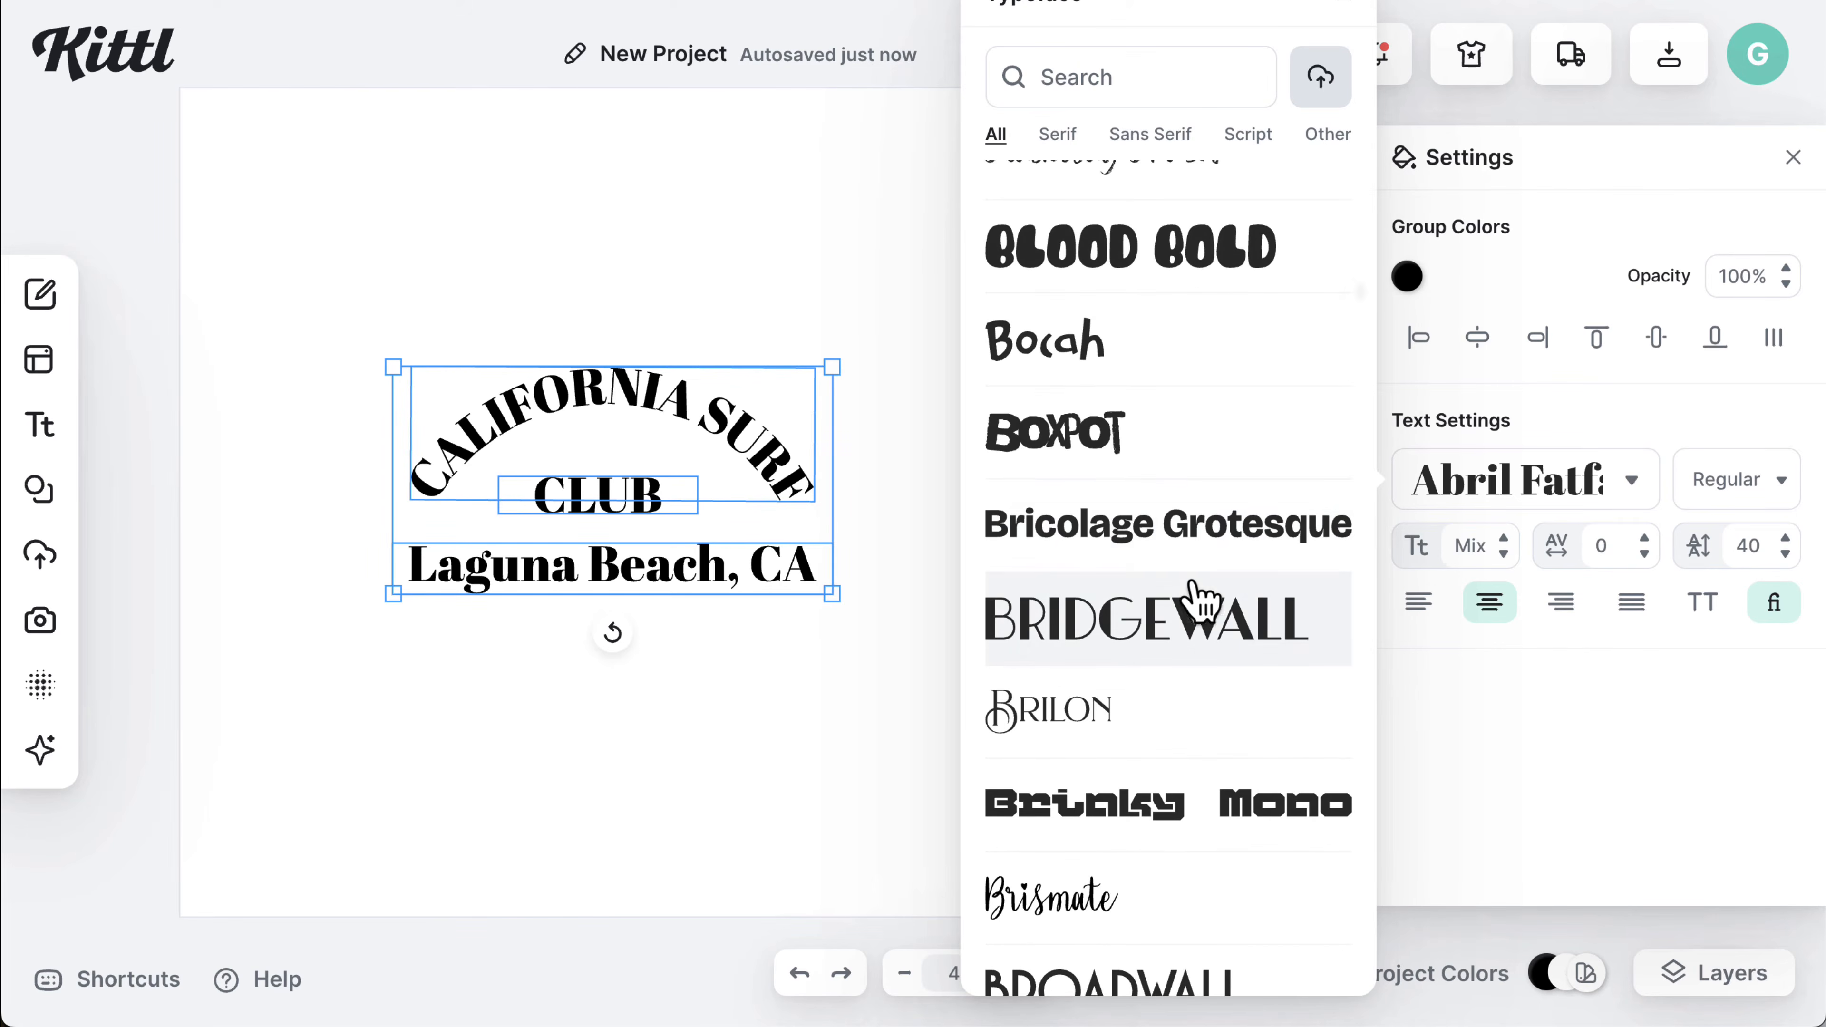
{"action": "scroll", "coordinate": [1138, 477], "scroll_direction": "up", "scroll_amount": 10}
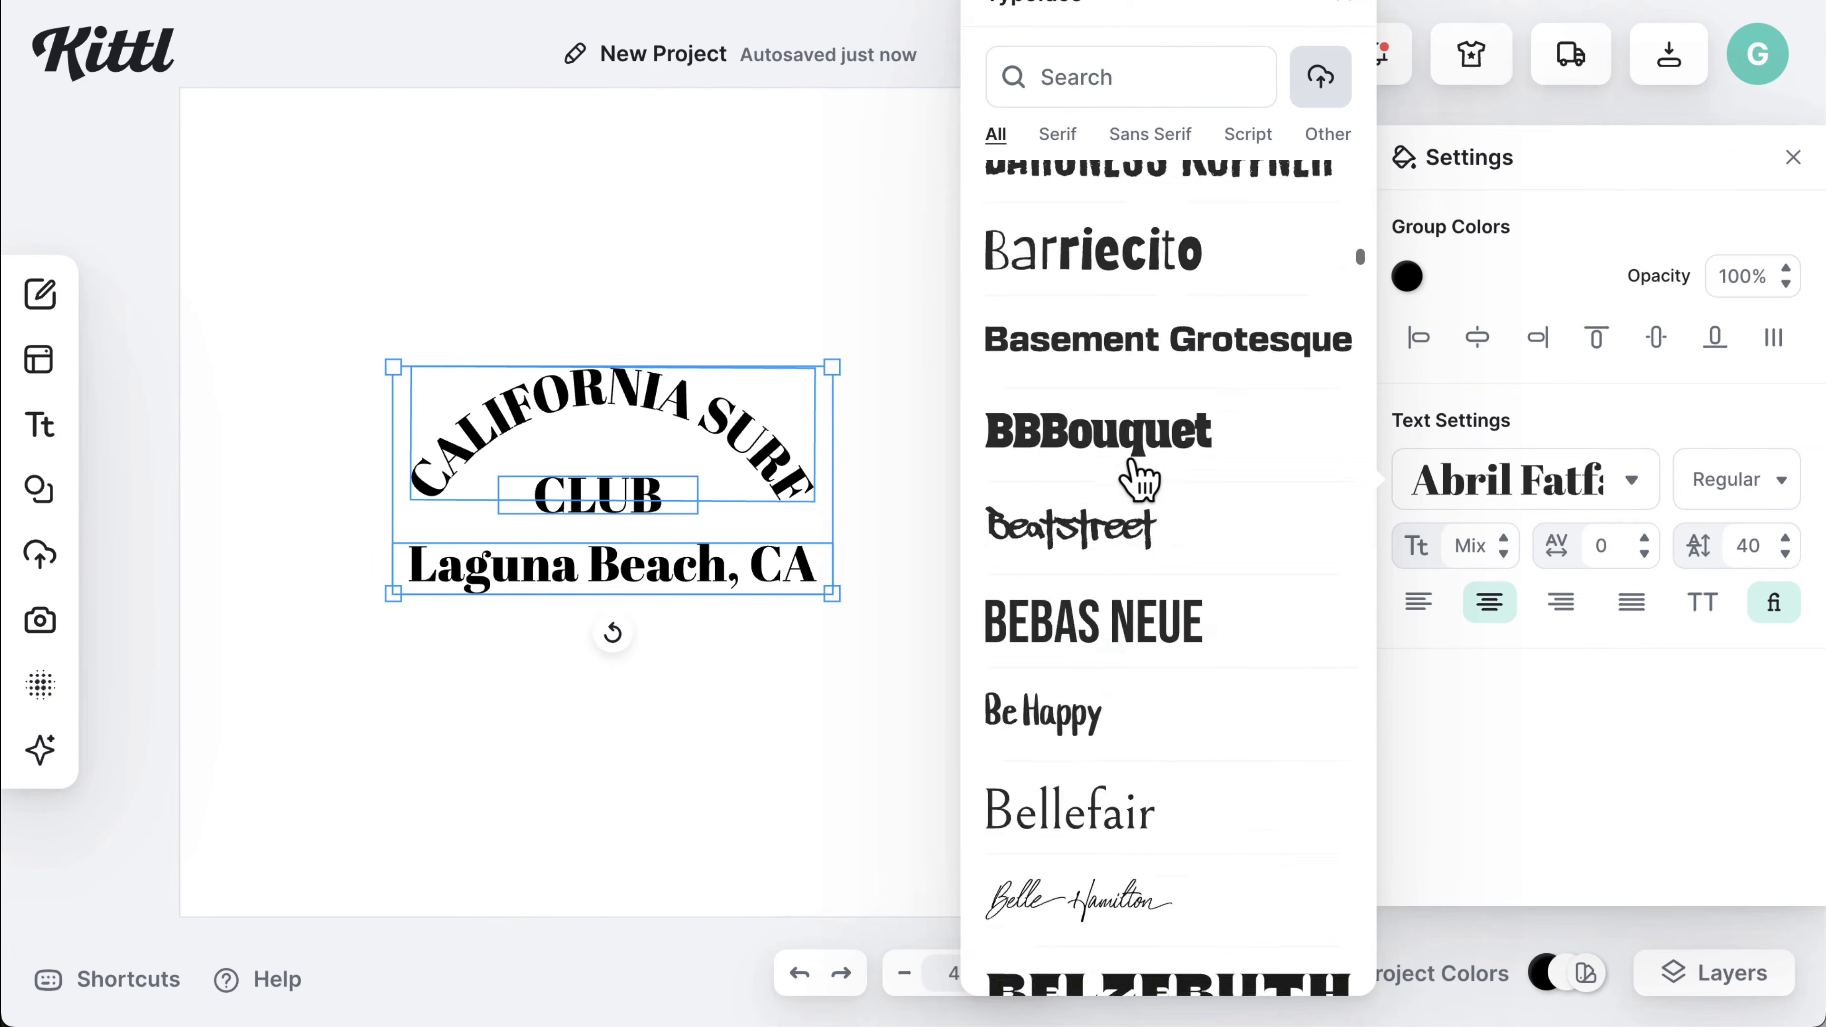
{"action": "scroll", "coordinate": [1140, 479], "scroll_direction": "up", "scroll_amount": 15}
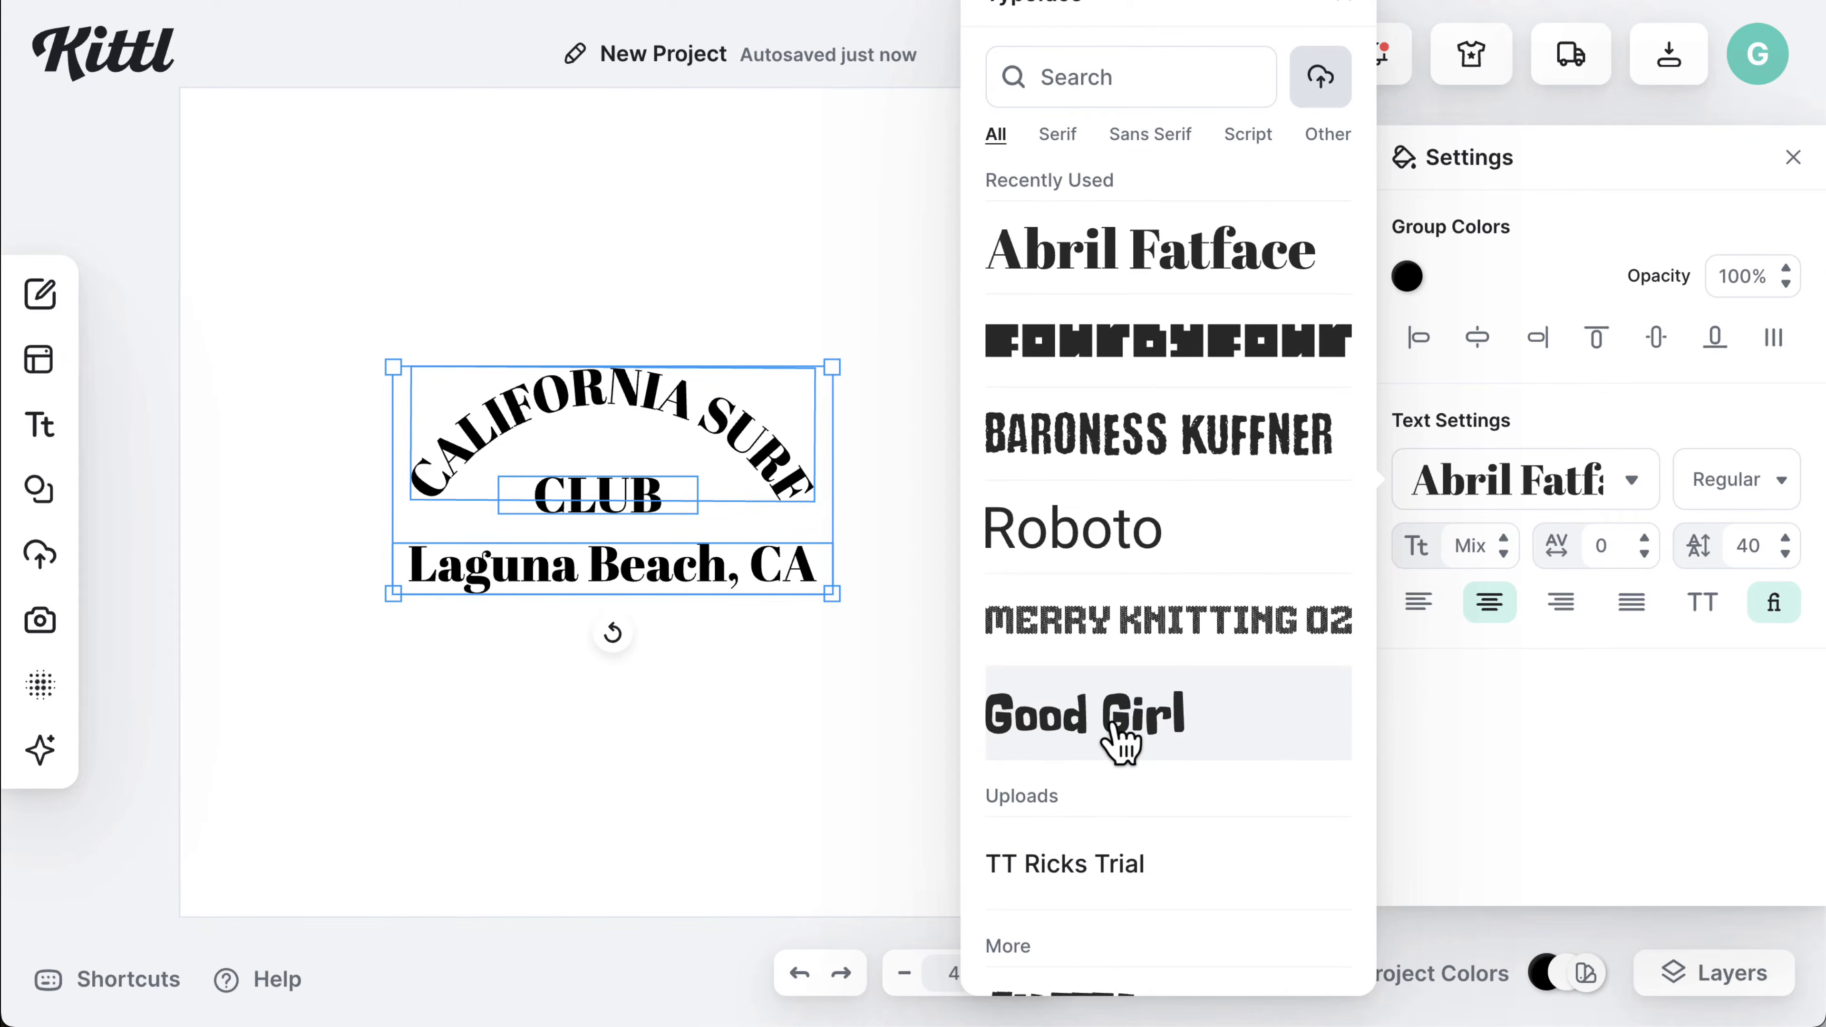
{"action": "left_click", "coordinate": [1120, 742]}
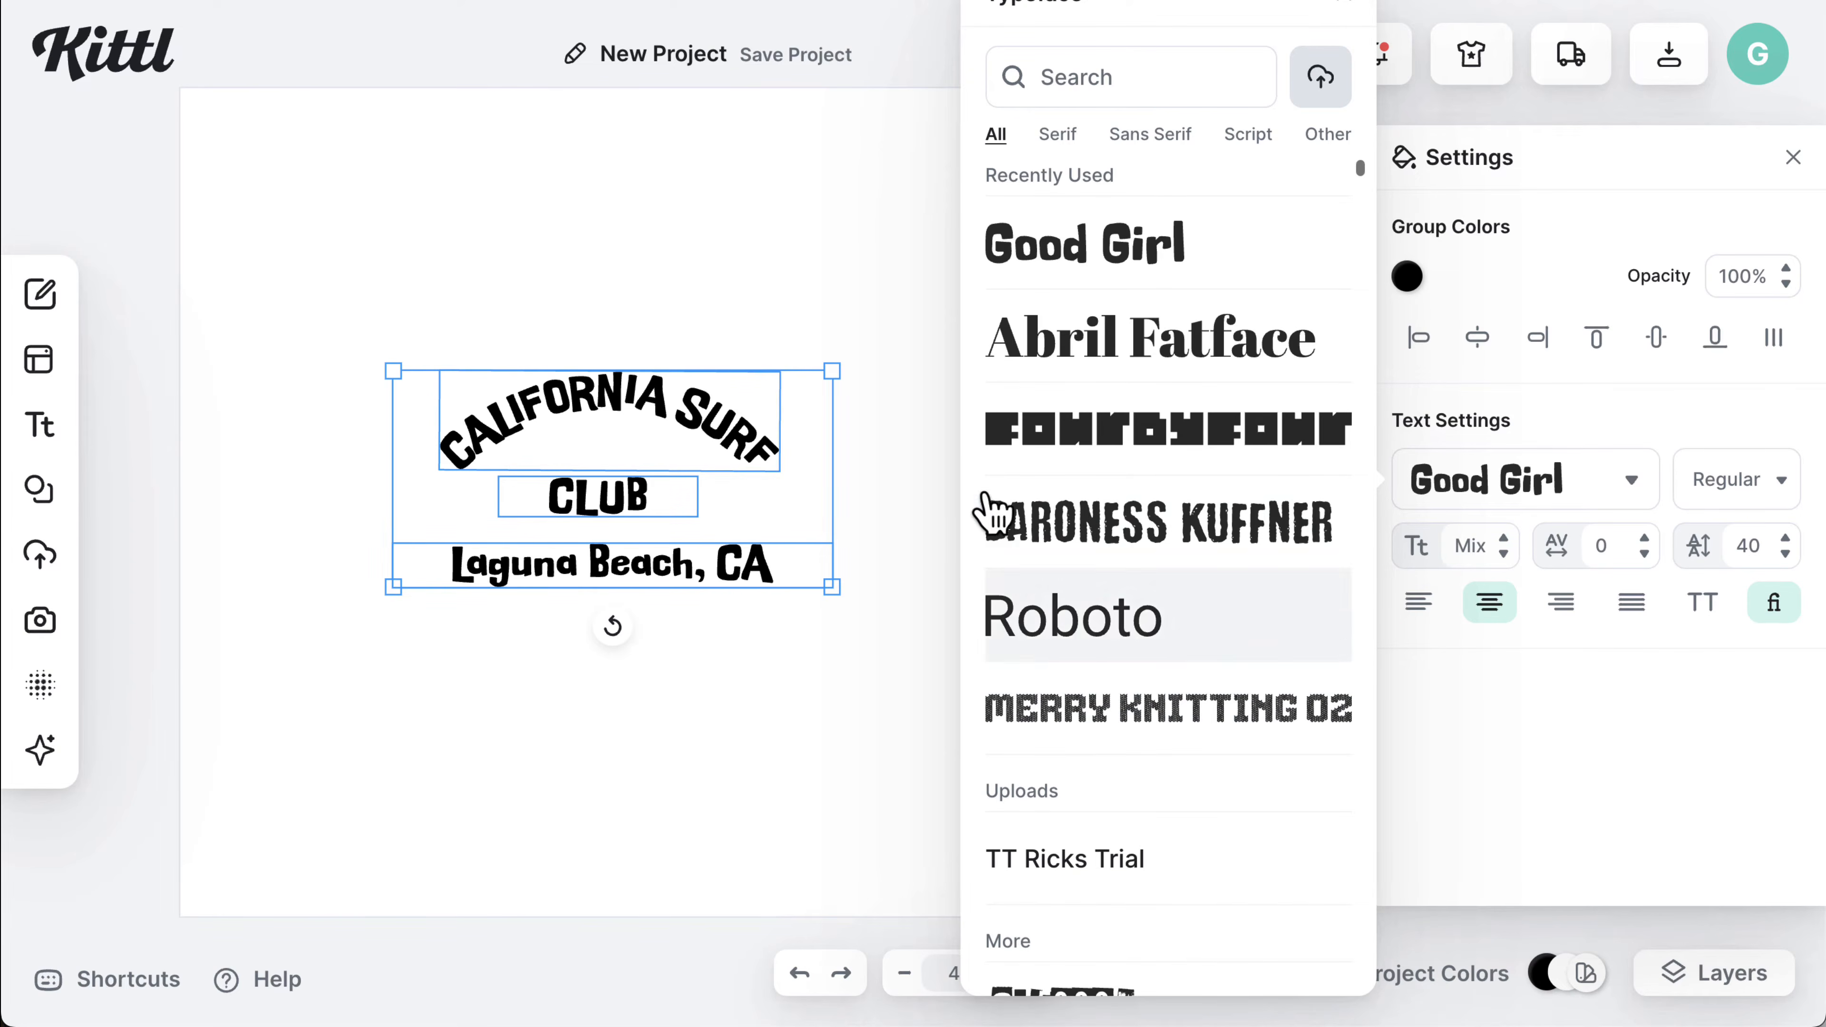
{"action": "left_click", "coordinate": [791, 330]}
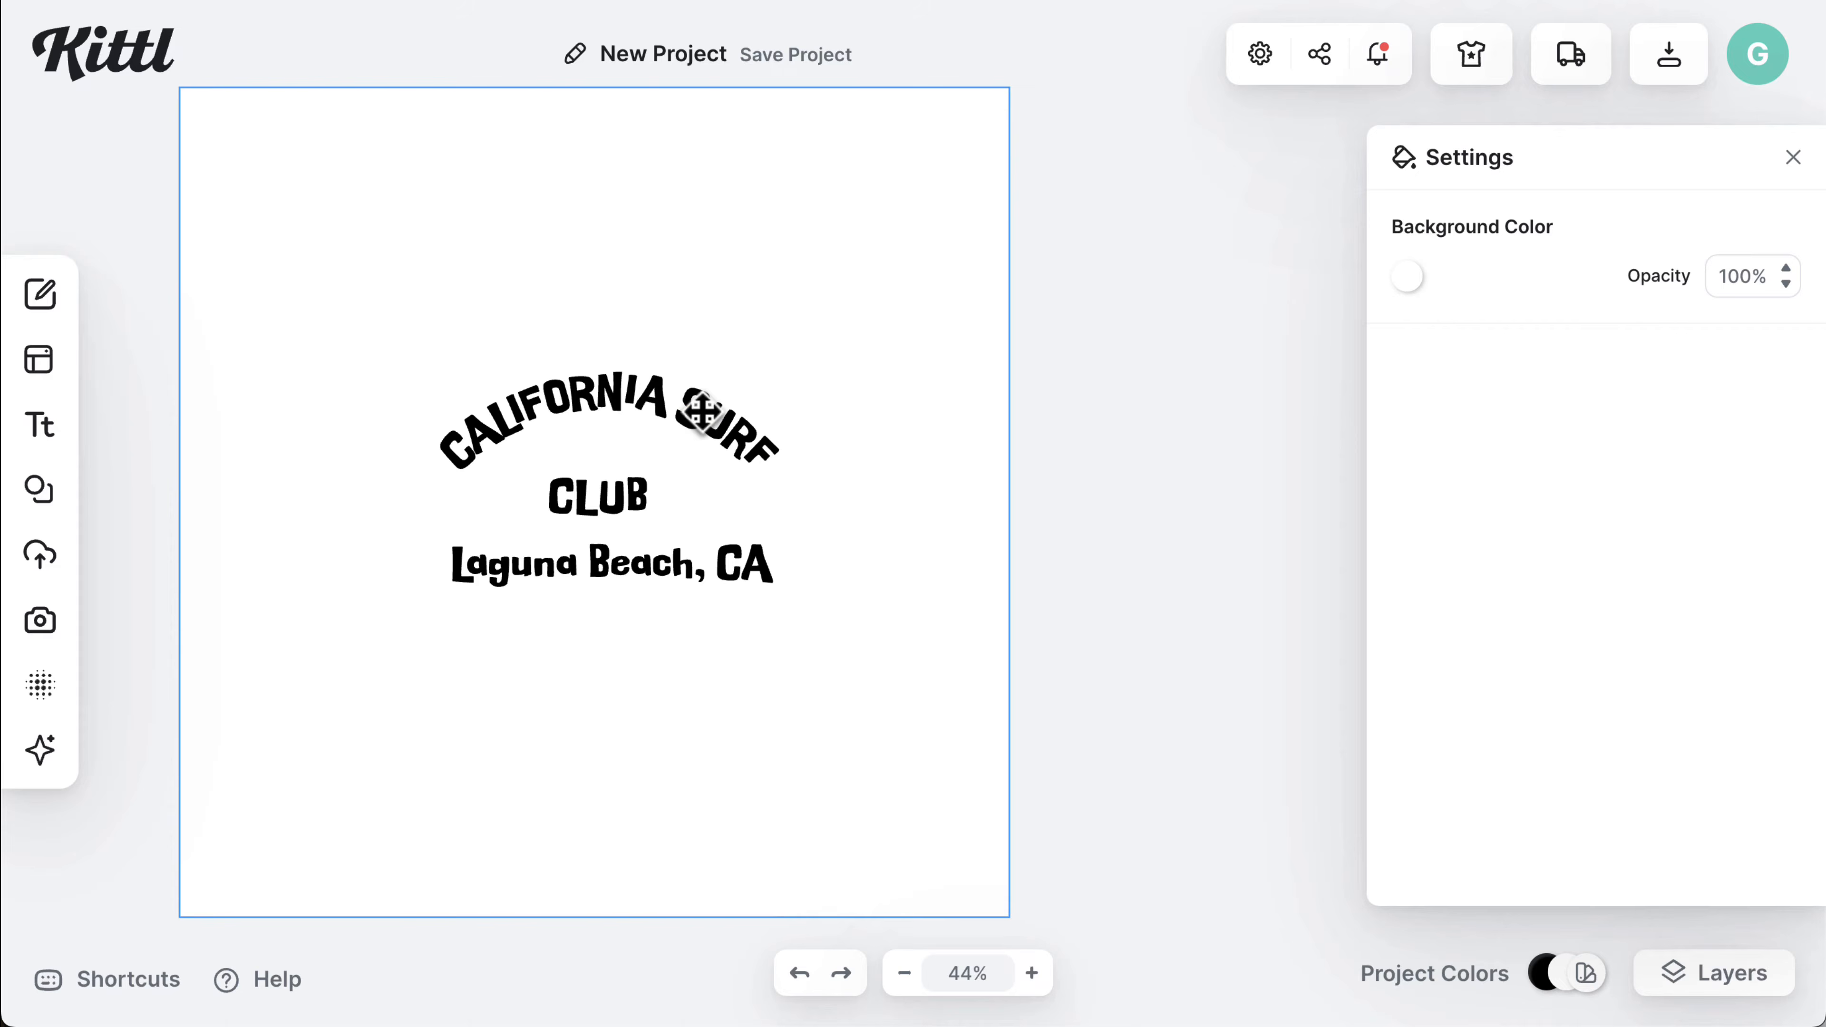
- Set the font size of the curved CALIFORNIA SURF text to 125
{"action": "left_click", "coordinate": [682, 395]}
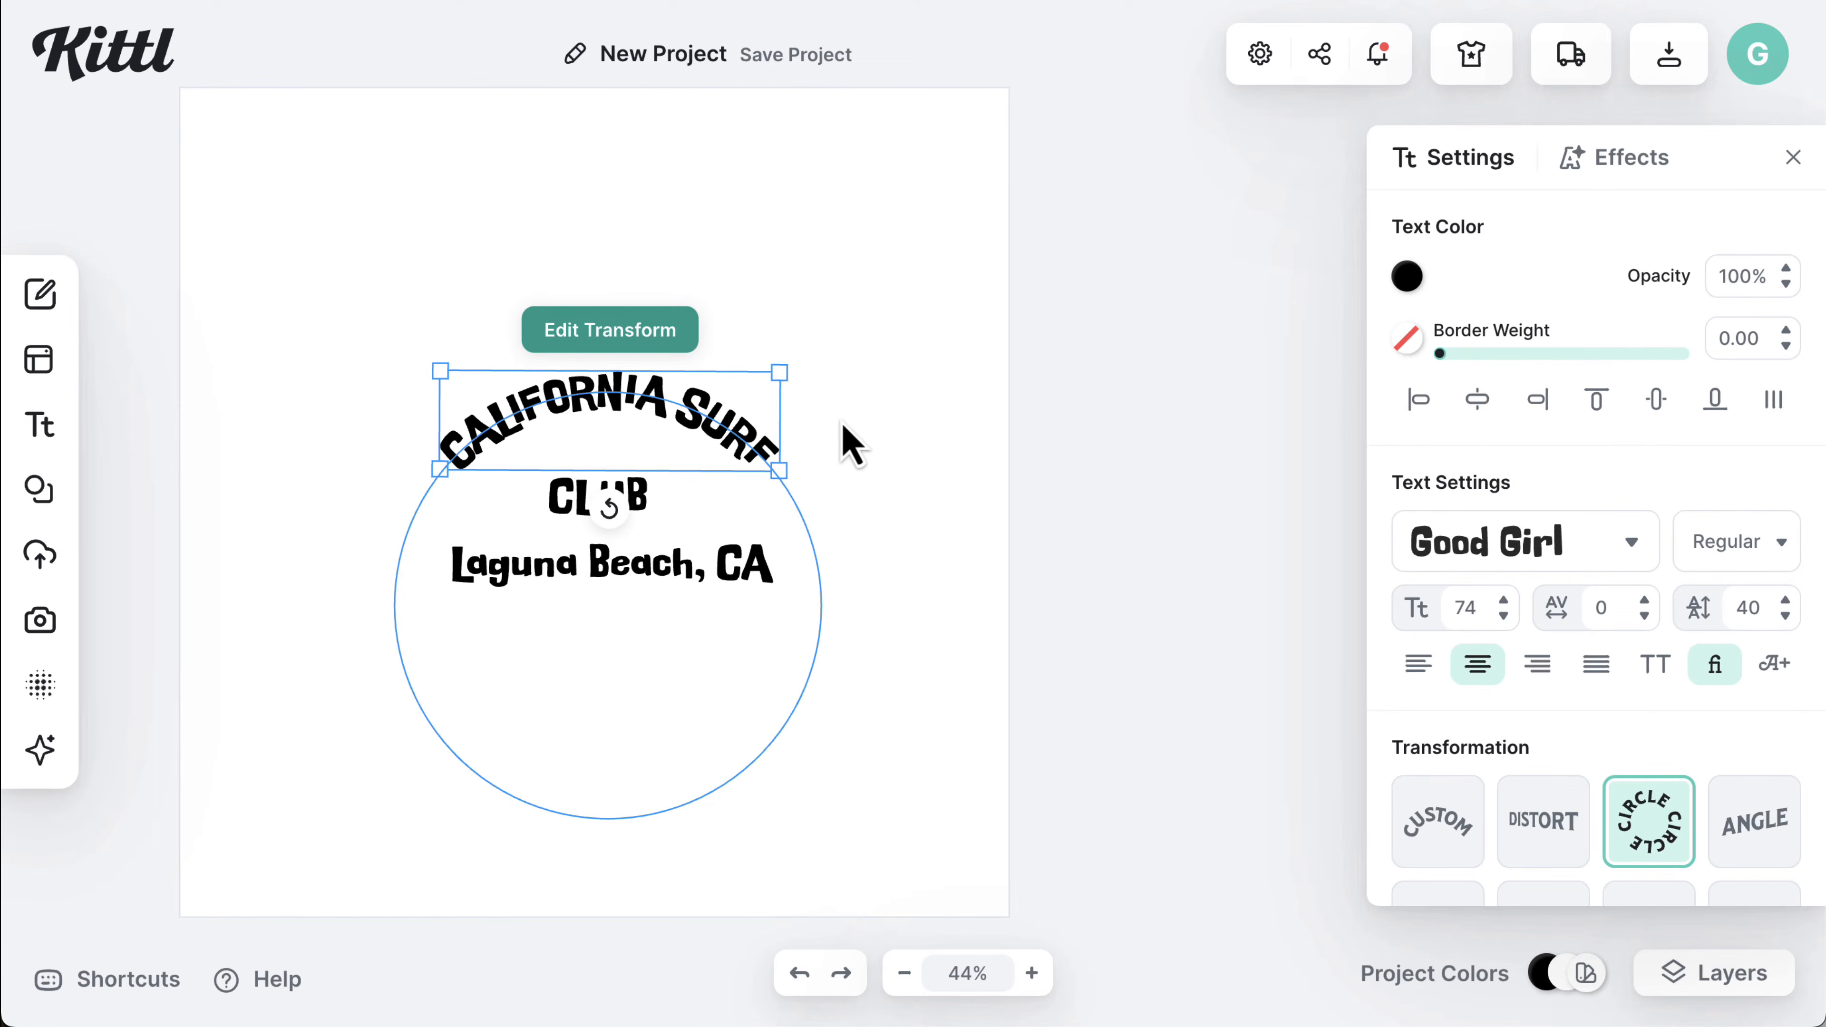
{"action": "left_click", "coordinate": [858, 388]}
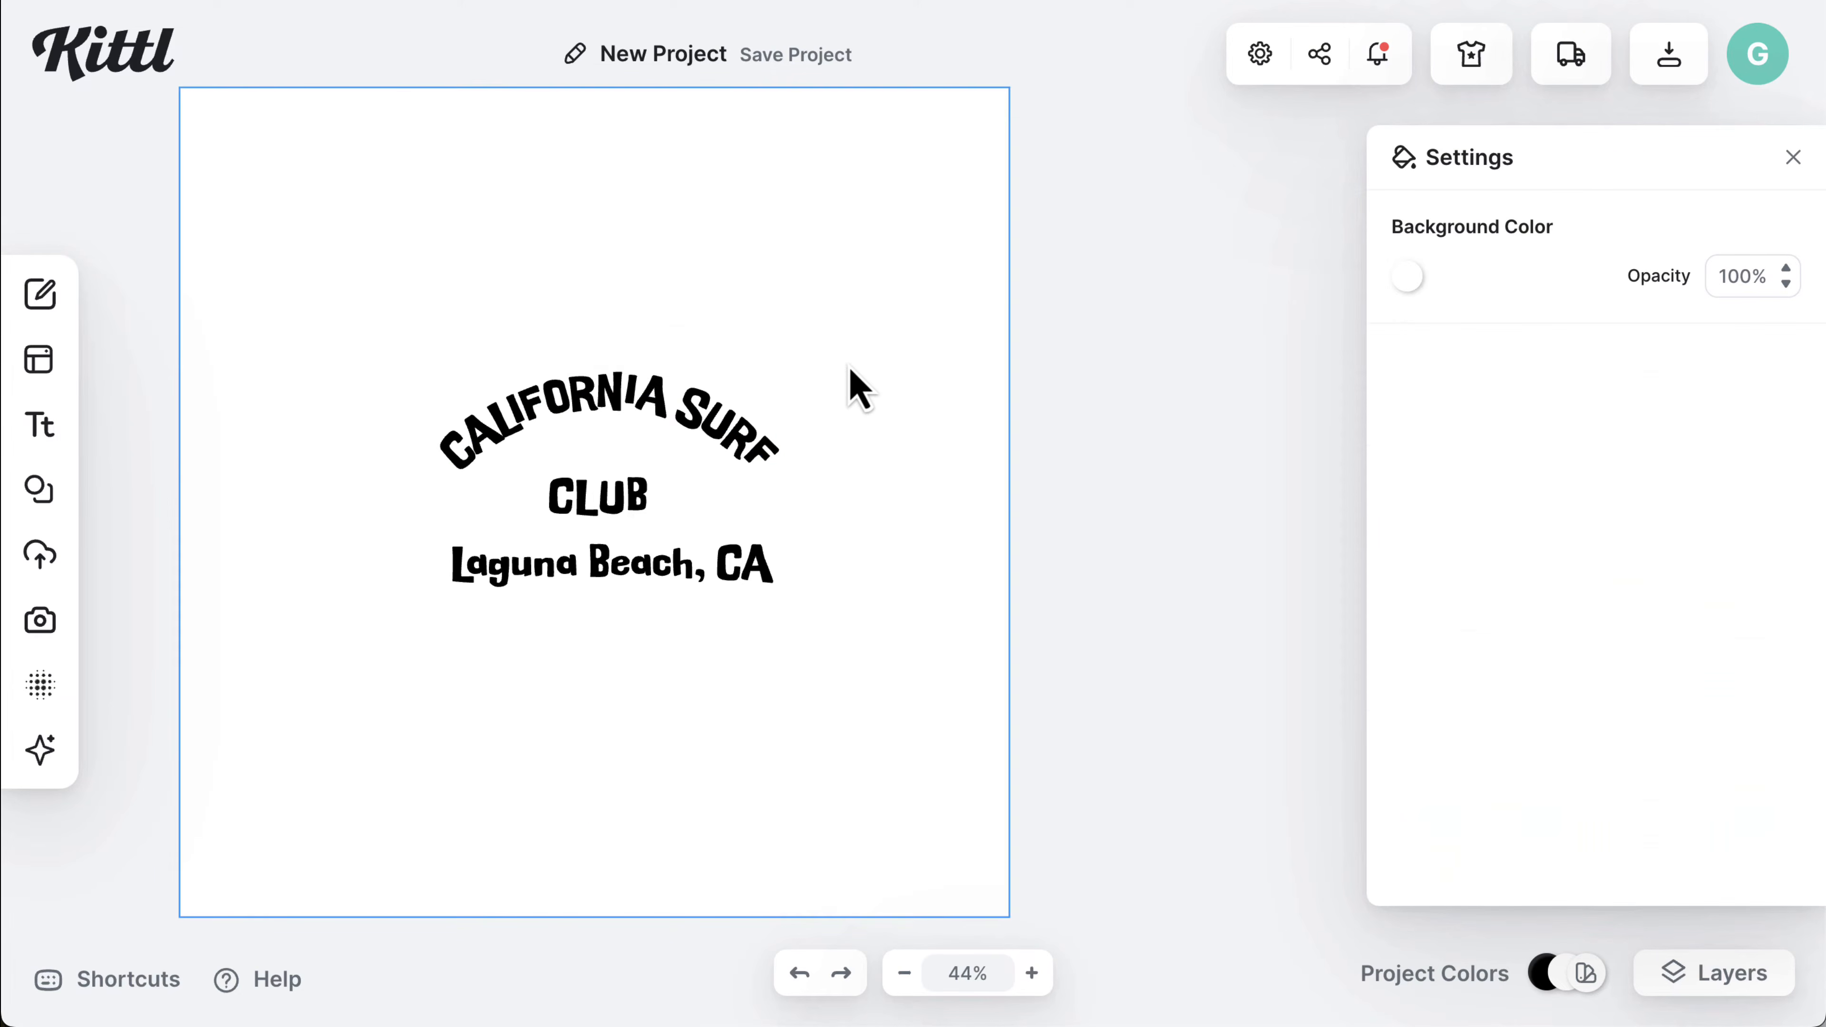
{"action": "left_click", "coordinate": [698, 411]}
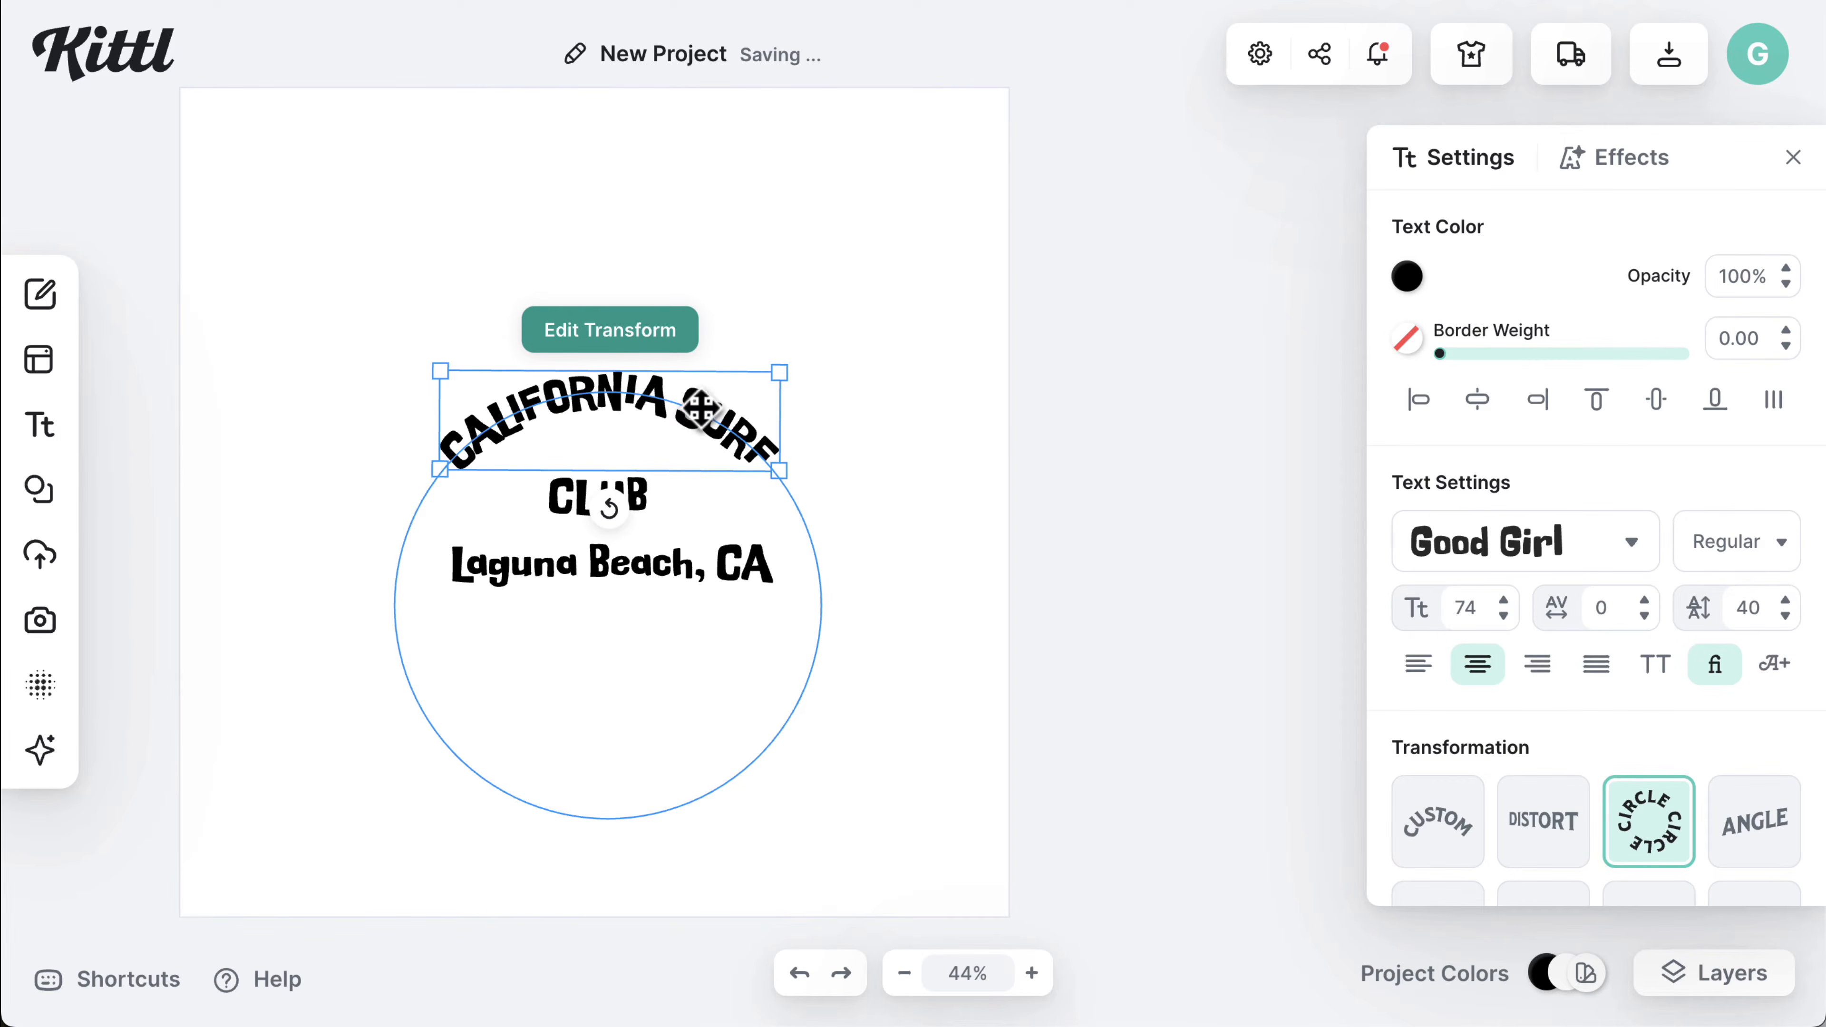
{"action": "left_click", "coordinate": [866, 399]}
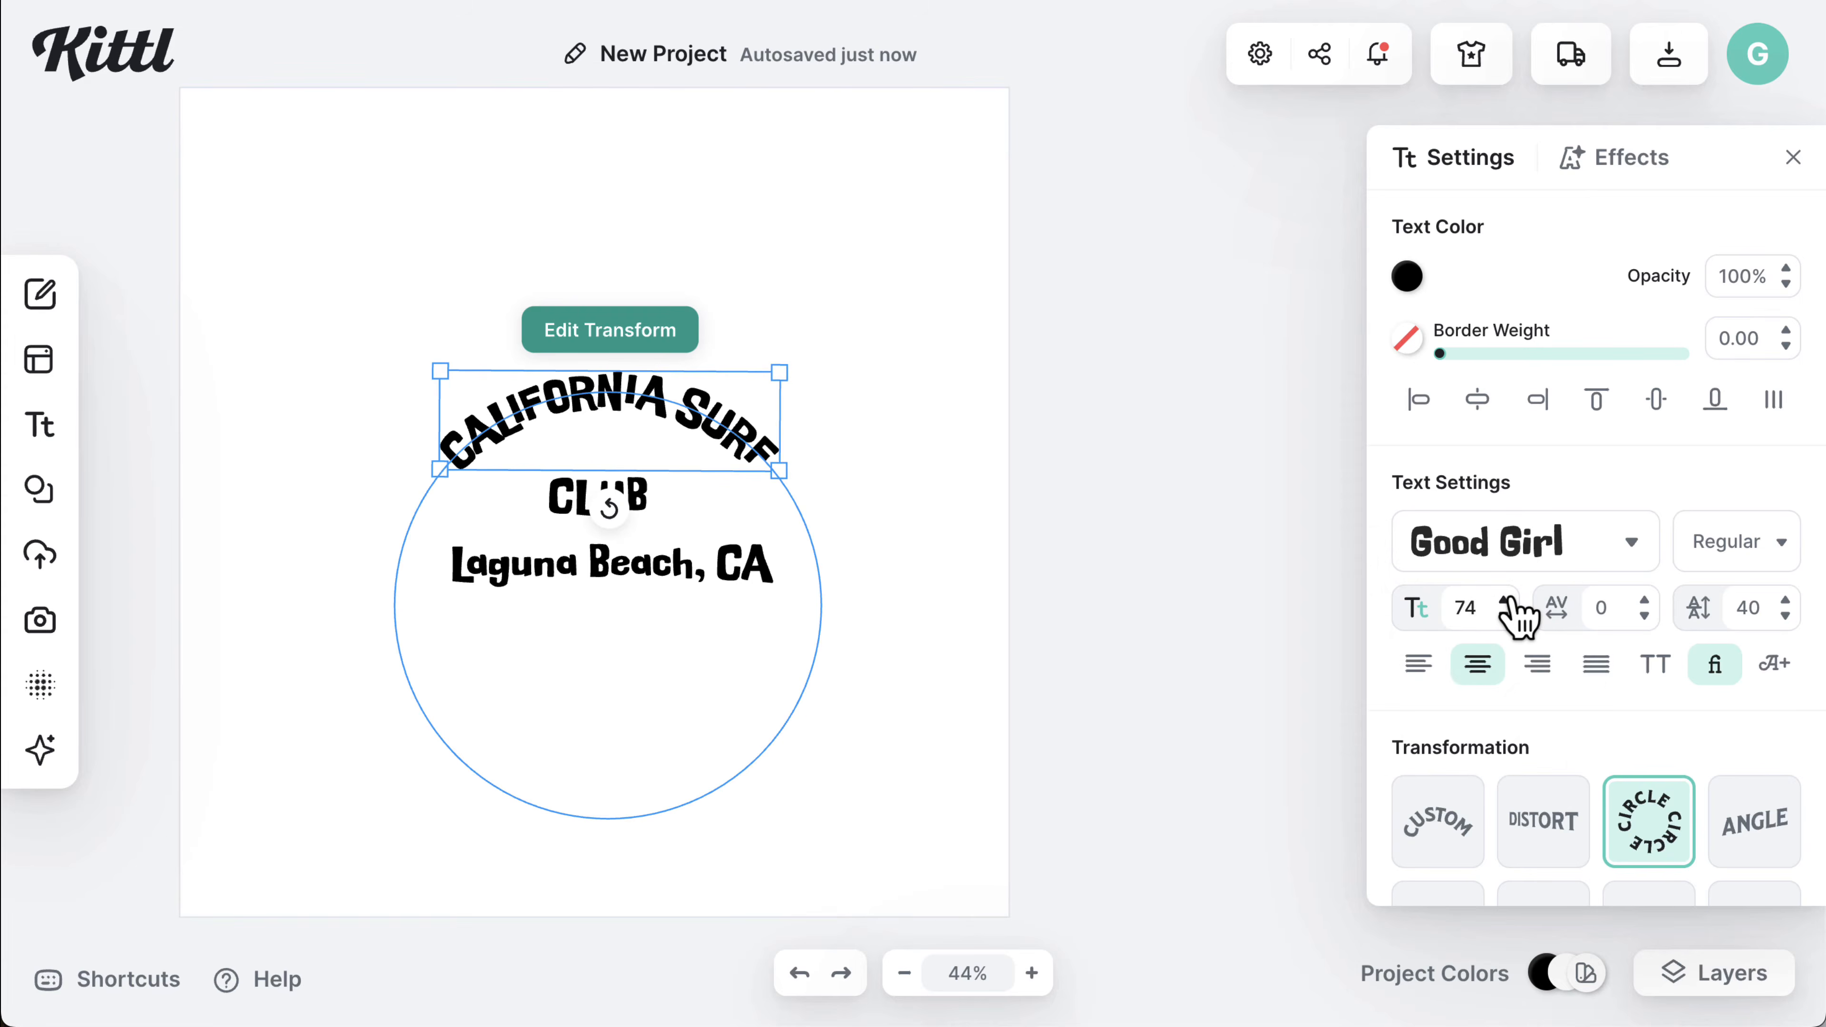
{"action": "left_click", "coordinate": [1509, 601]}
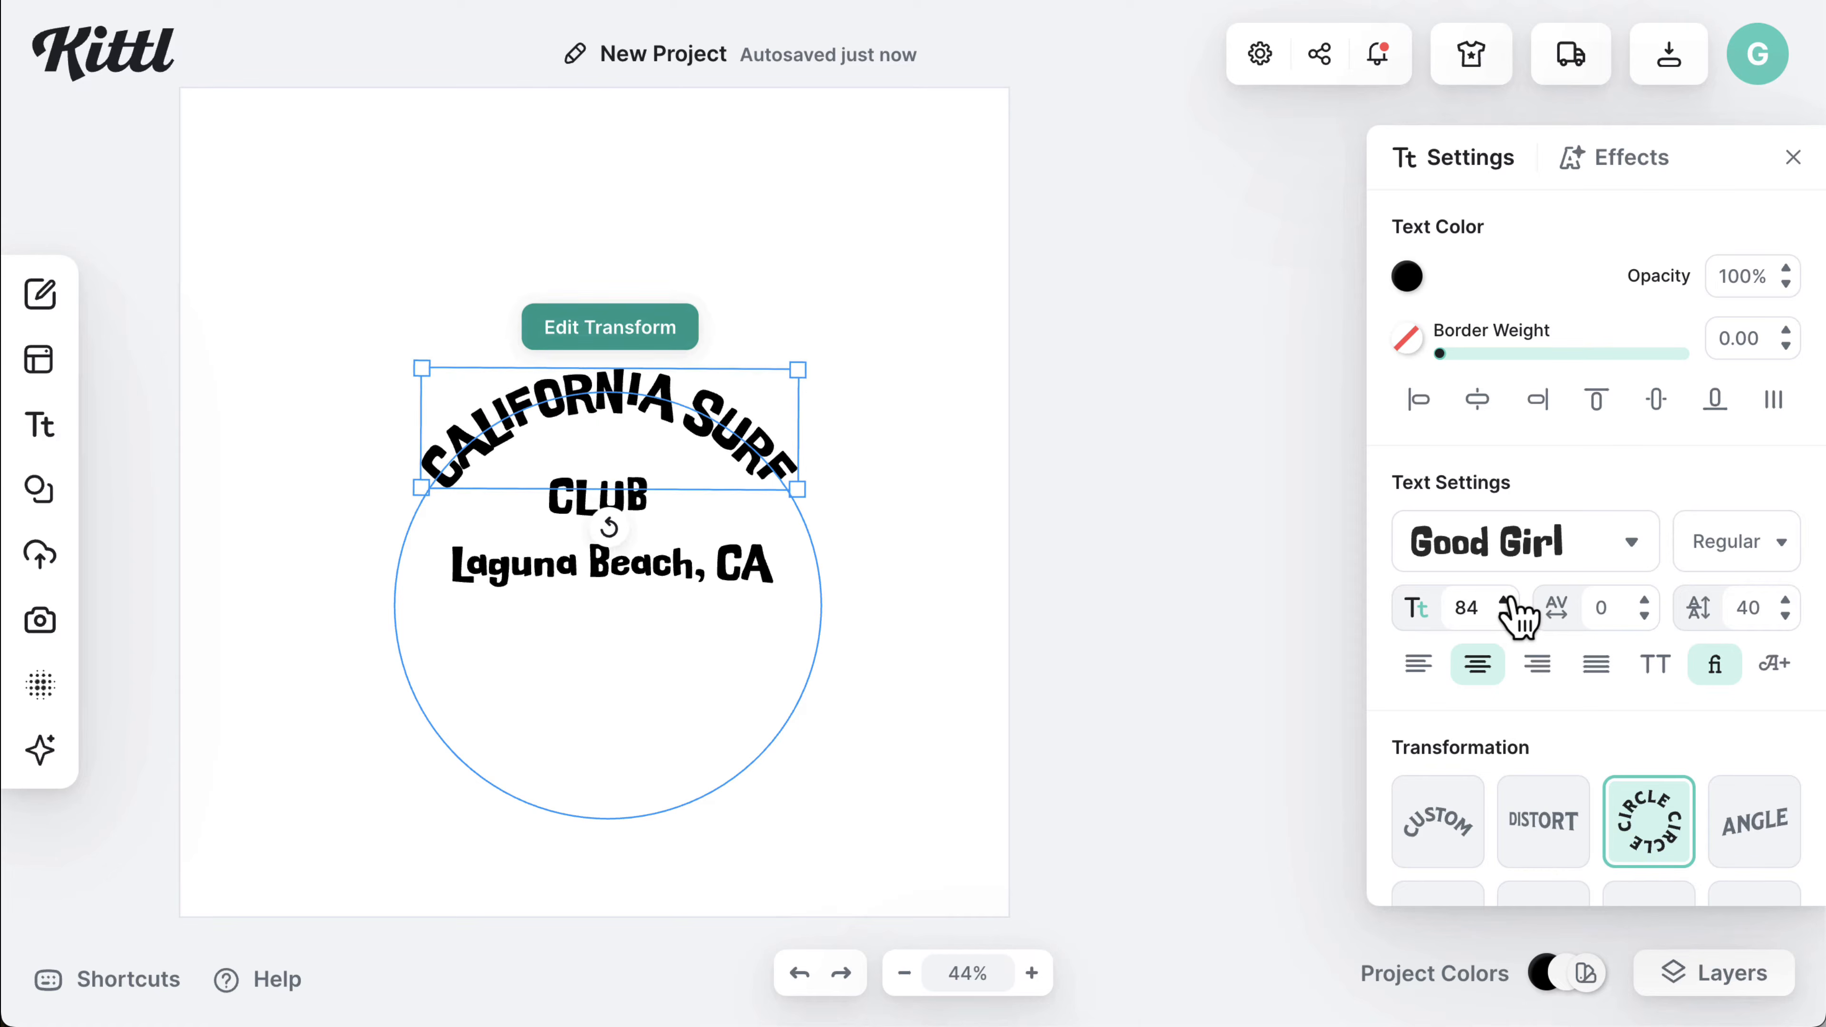
{"action": "left_click_drag", "start_coordinate": [1508, 598], "coordinate": [1510, 623]}
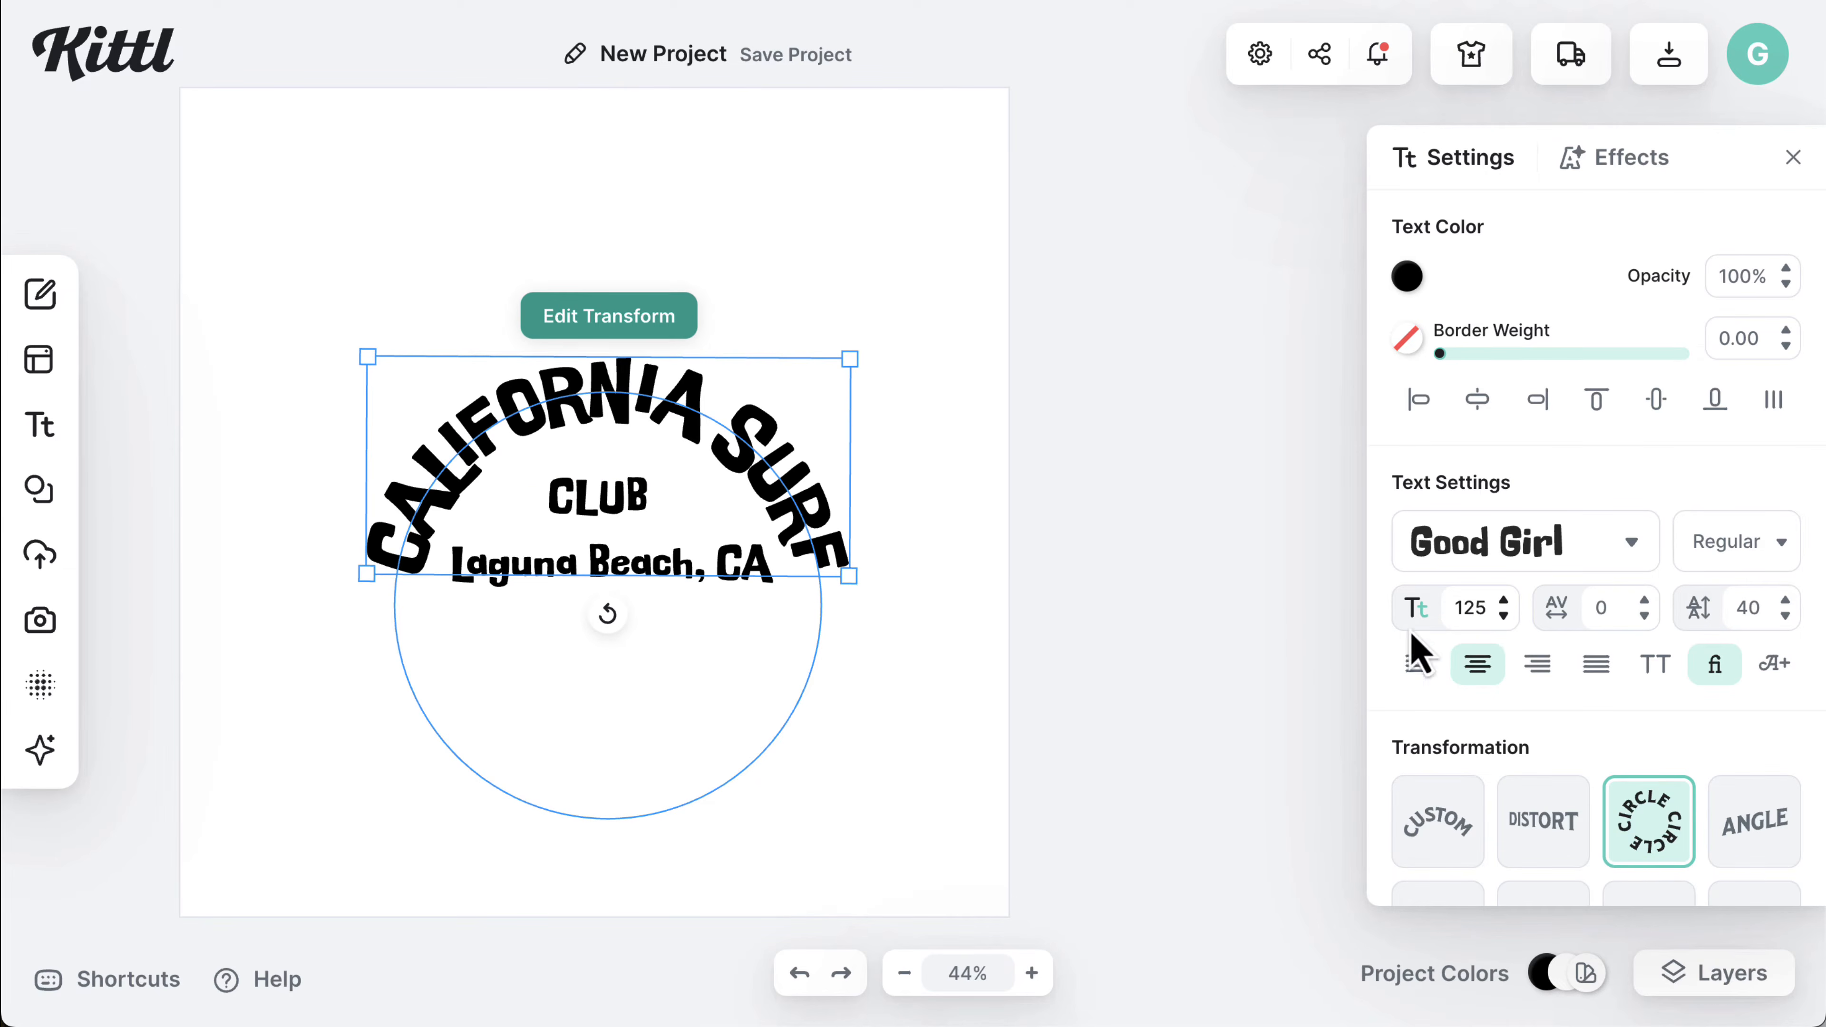
{"action": "left_click", "coordinate": [962, 575]}
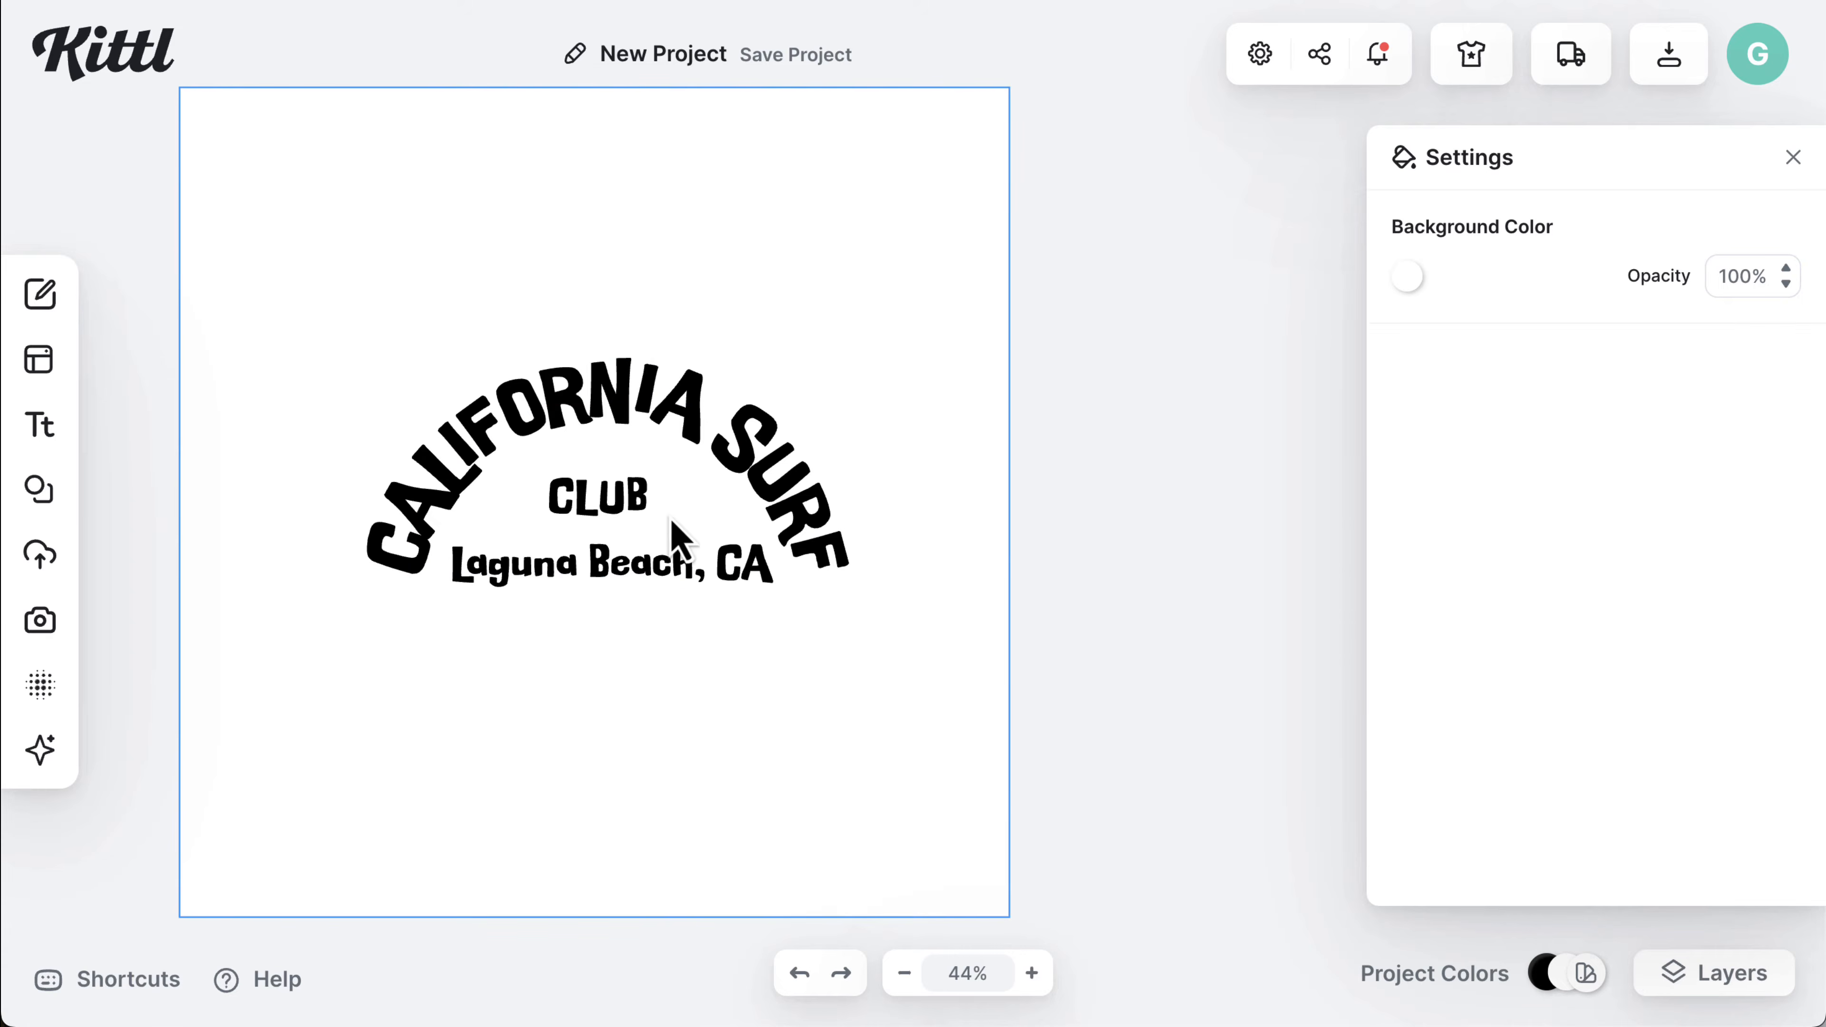
- Move CLUB slightly down and set its font size to 138
{"action": "left_click_drag", "start_coordinate": [619, 508], "coordinate": [622, 519]}
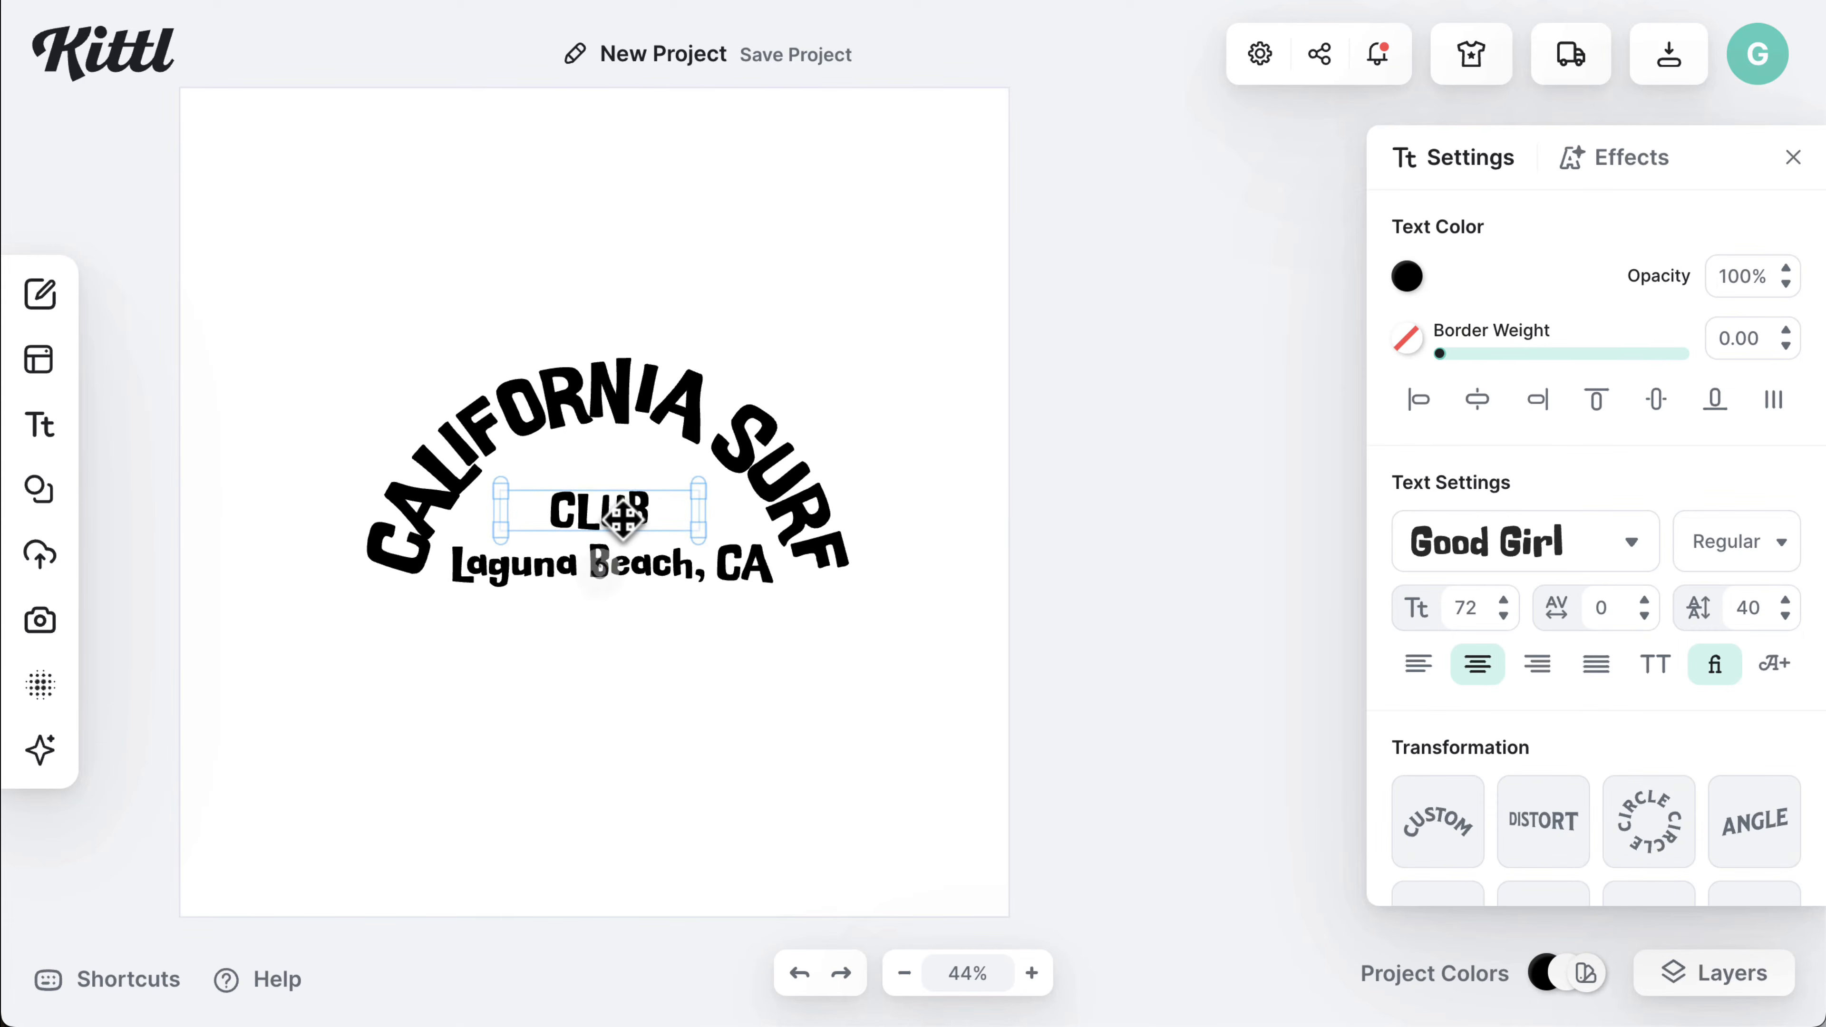
{"action": "left_click", "coordinate": [1505, 600]}
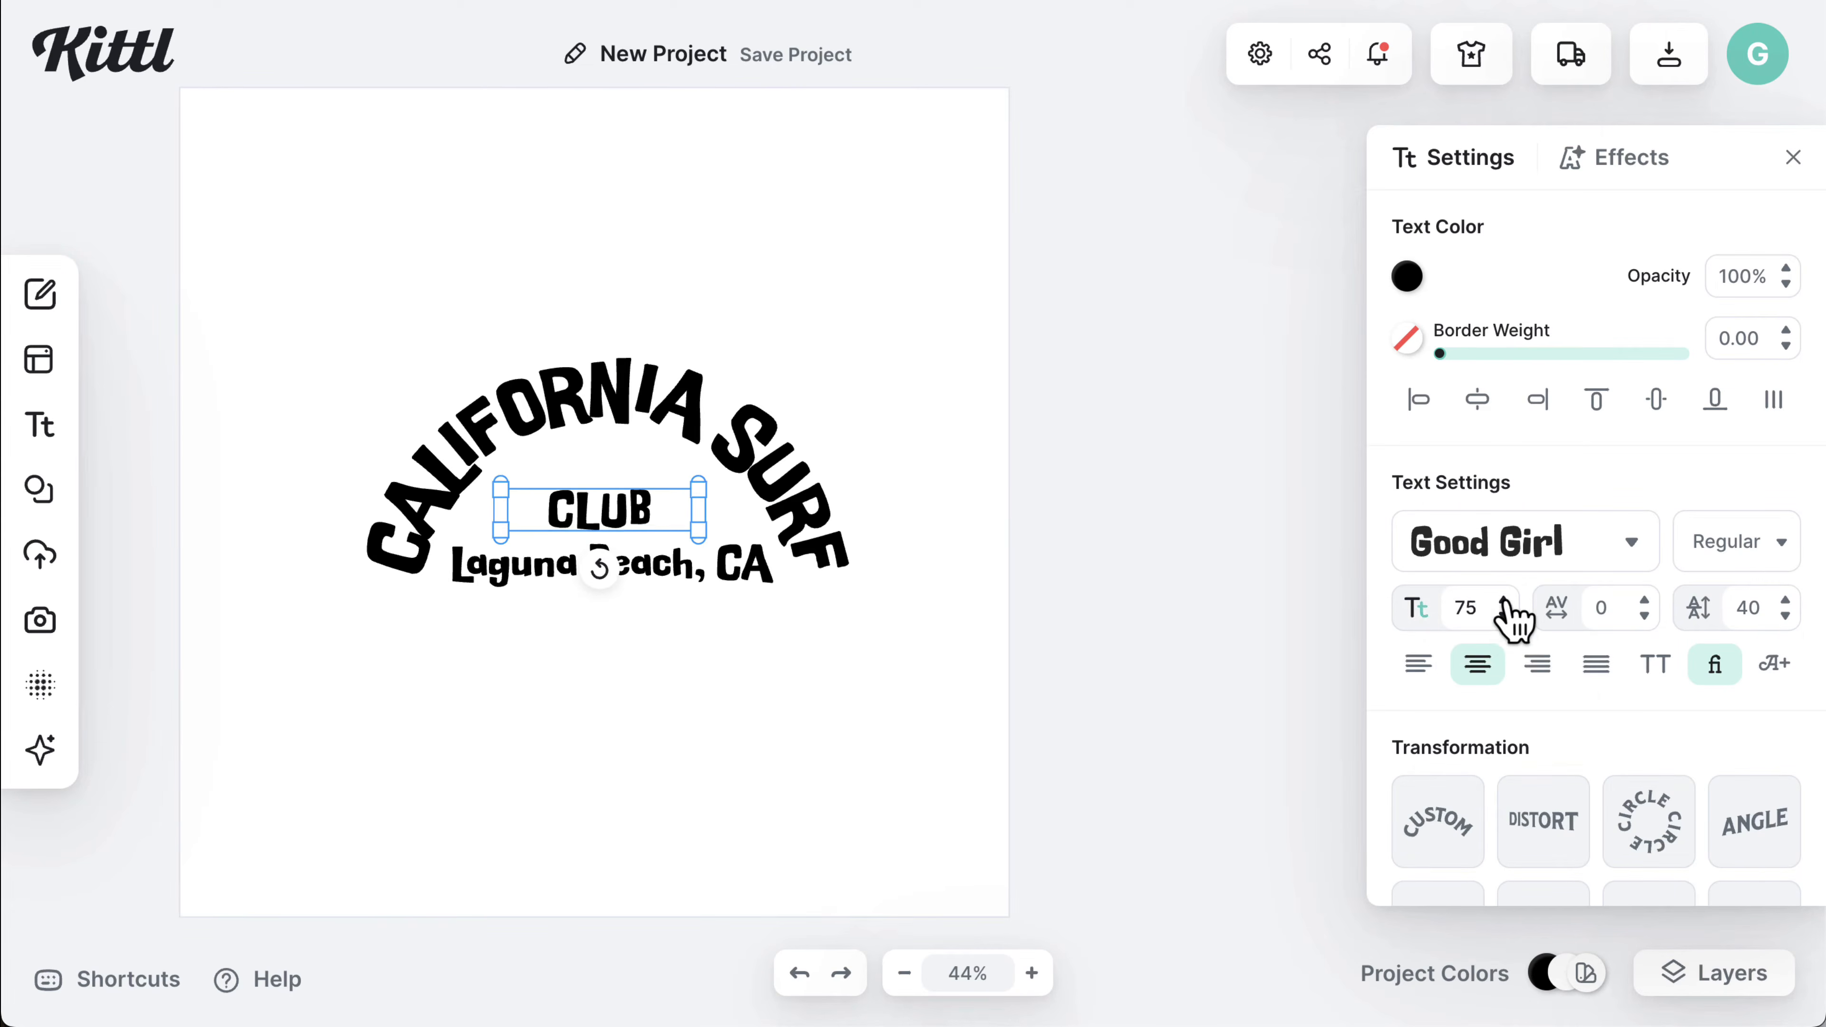
{"action": "left_click", "coordinate": [1505, 603]}
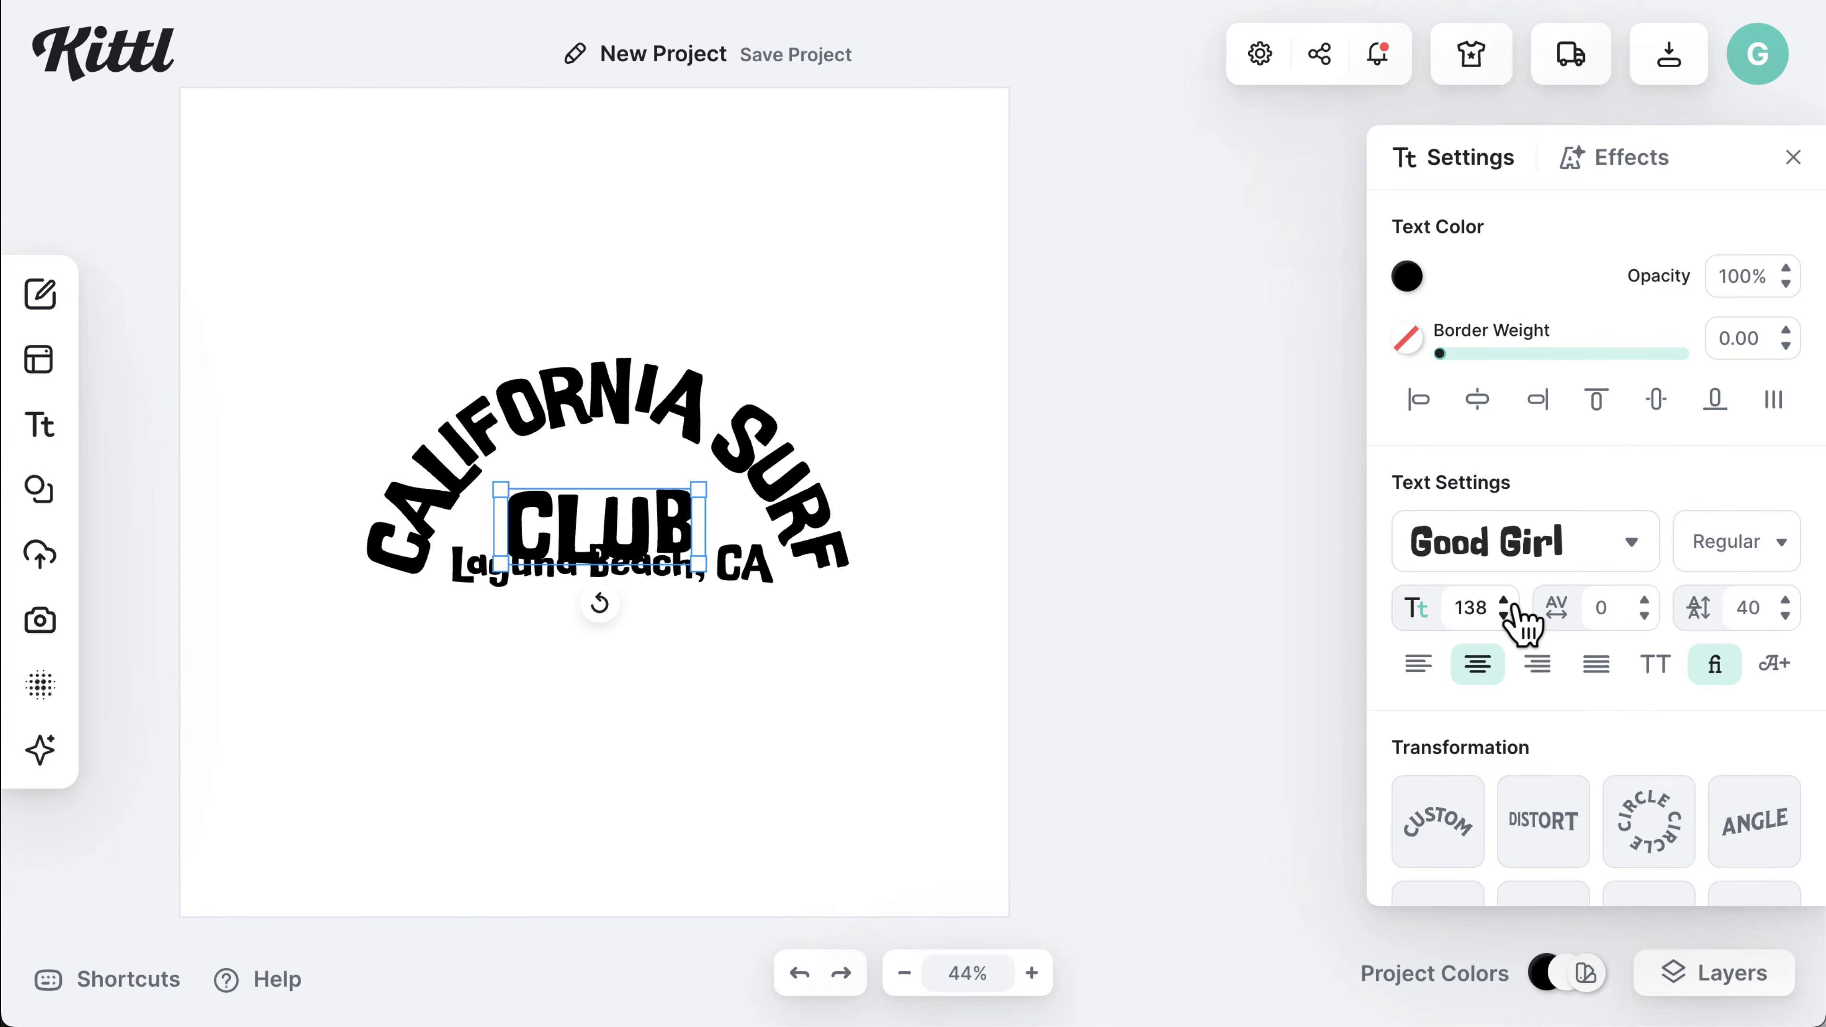
- Move Laguna Beach, CA and CLUB further down so the texts are spaced apart, with CLUB centered beneath the arch
{"action": "left_click_drag", "start_coordinate": [764, 591], "coordinate": [759, 668]}
{"action": "left_click_drag", "start_coordinate": [674, 498], "coordinate": [687, 610]}
{"action": "scroll", "coordinate": [677, 573], "scroll_direction": "down", "scroll_amount": 2}
{"action": "left_click", "coordinate": [843, 590]}
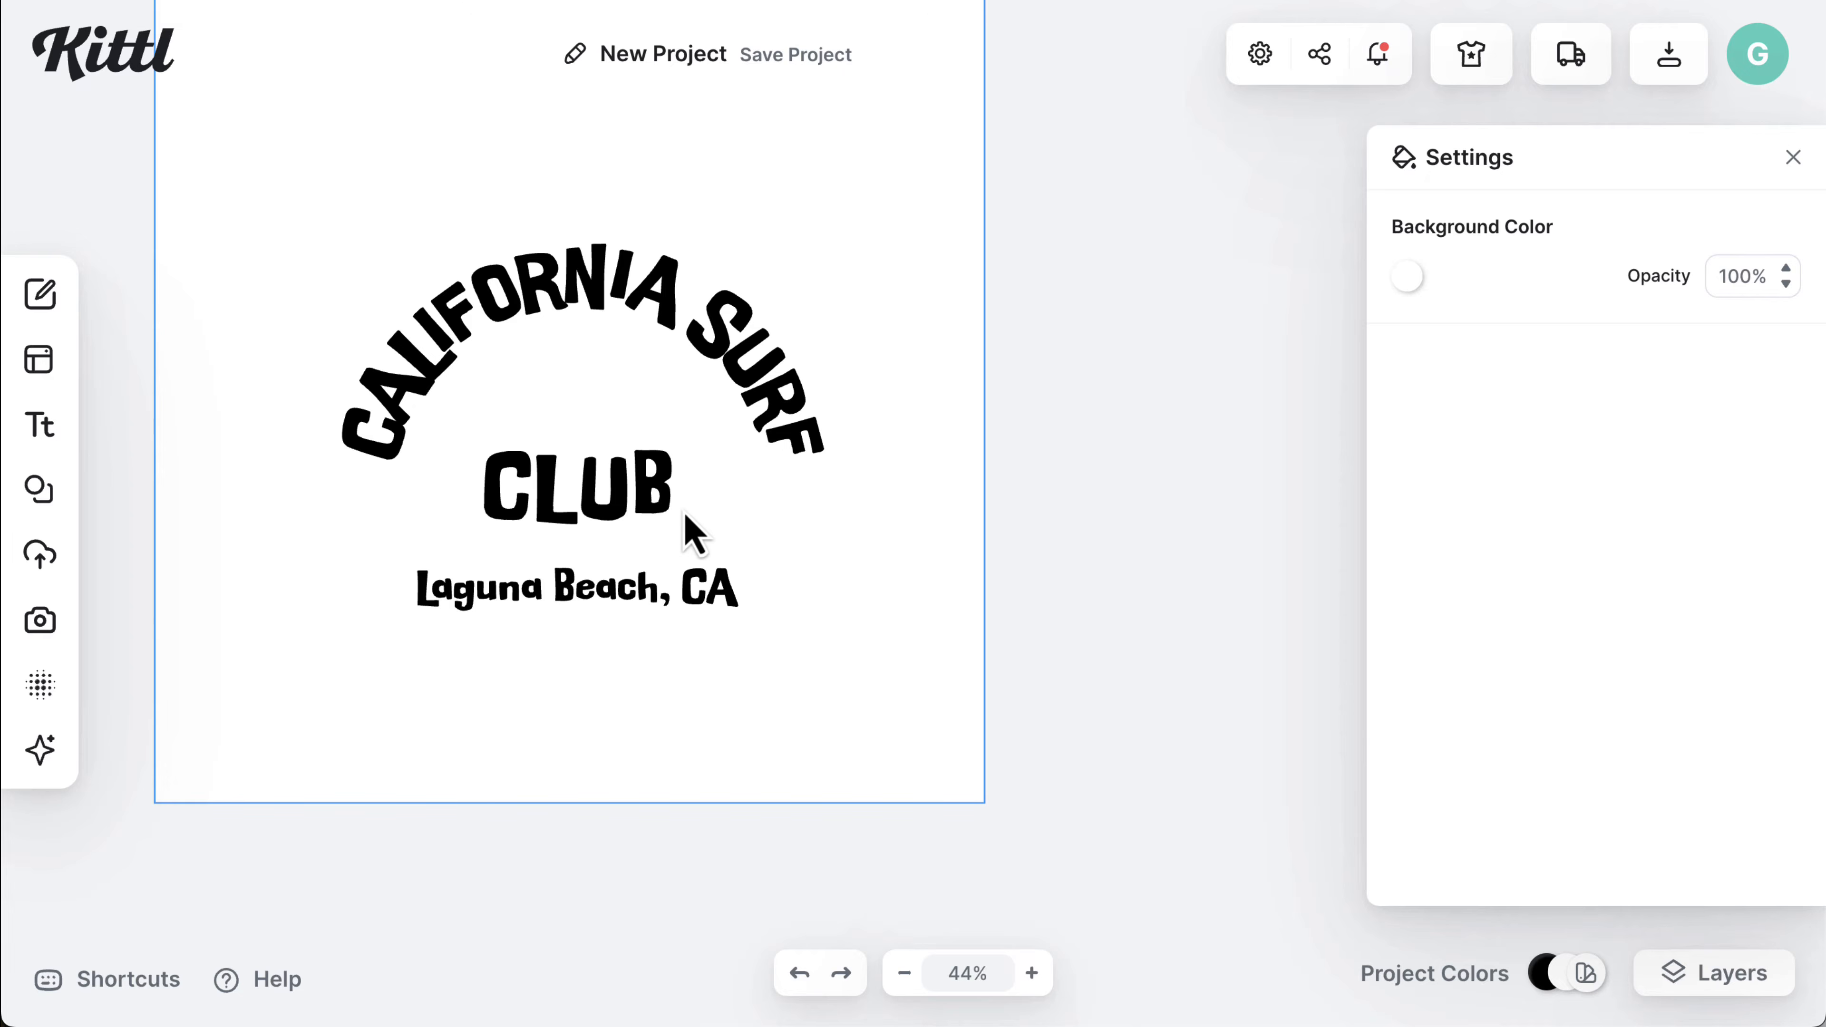
{"action": "mouse_move", "coordinate": [652, 498]}
{"action": "left_mouse_down"}
{"action": "mouse_move", "coordinate": [661, 524]}
{"action": "mouse_move", "coordinate": [656, 510]}
{"action": "left_mouse_up"}
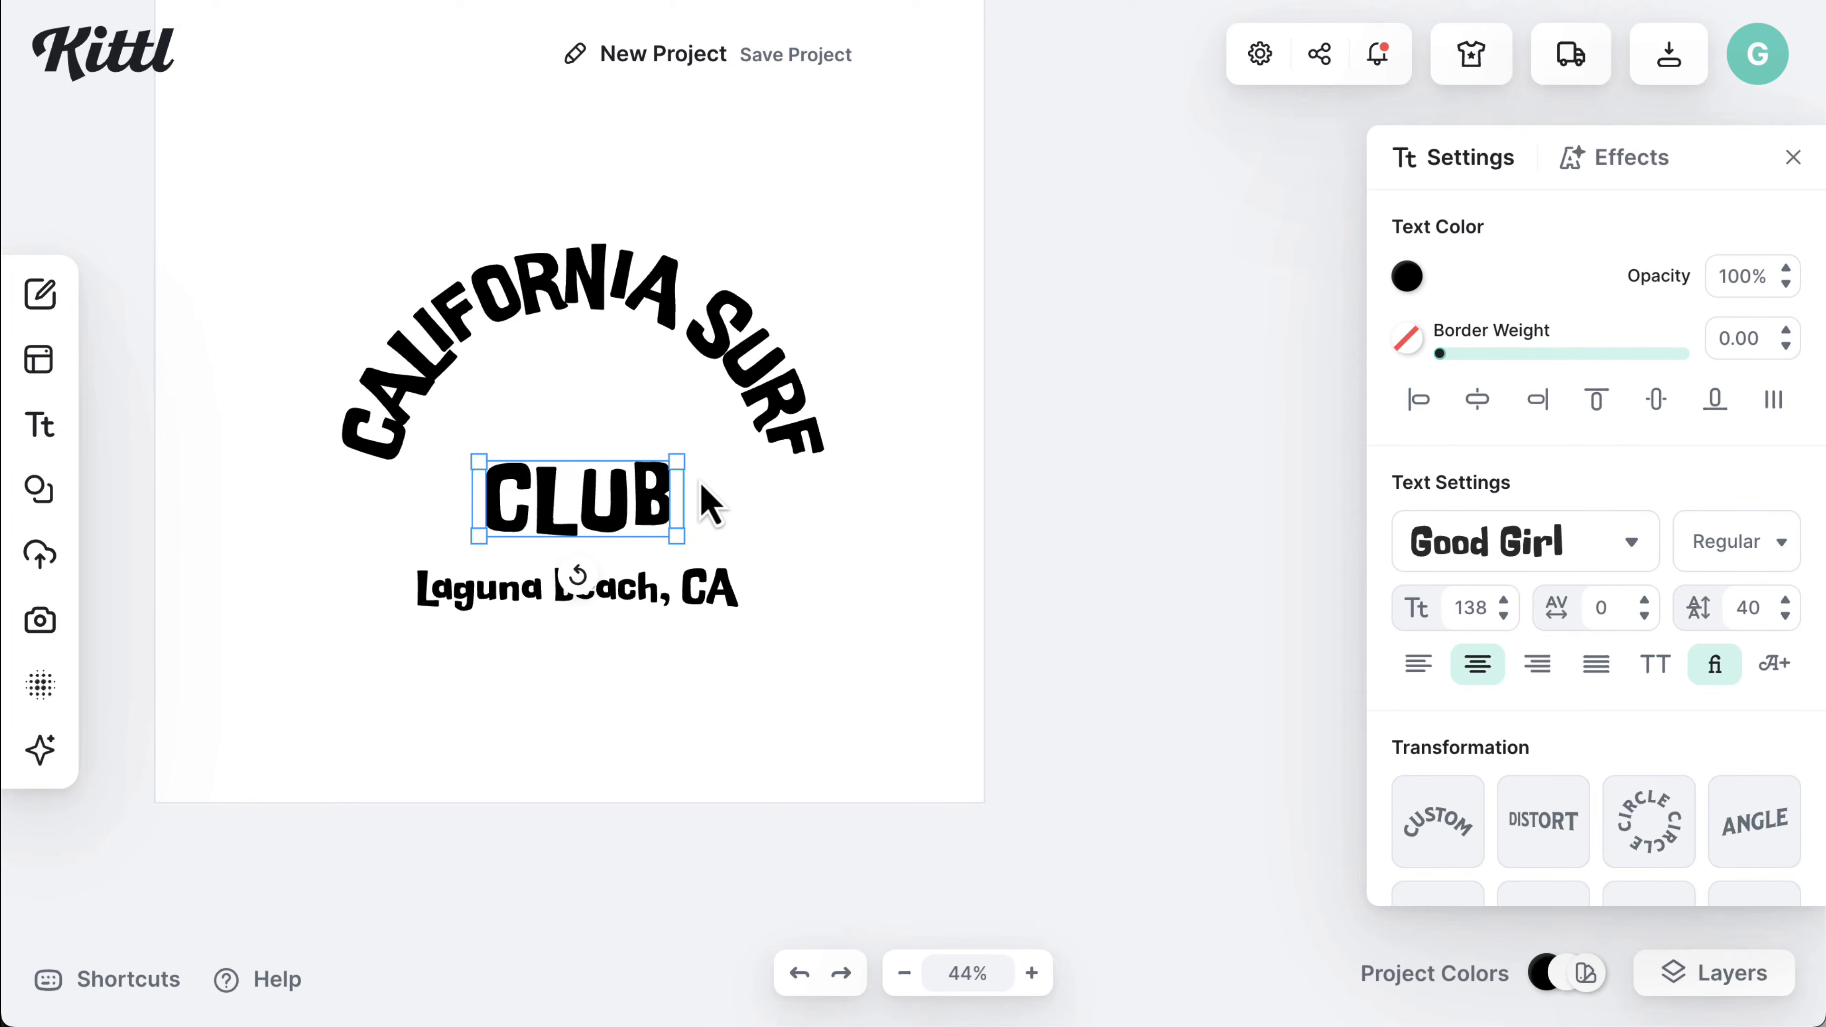
{"action": "left_click_drag", "start_coordinate": [652, 511], "coordinate": [647, 515]}
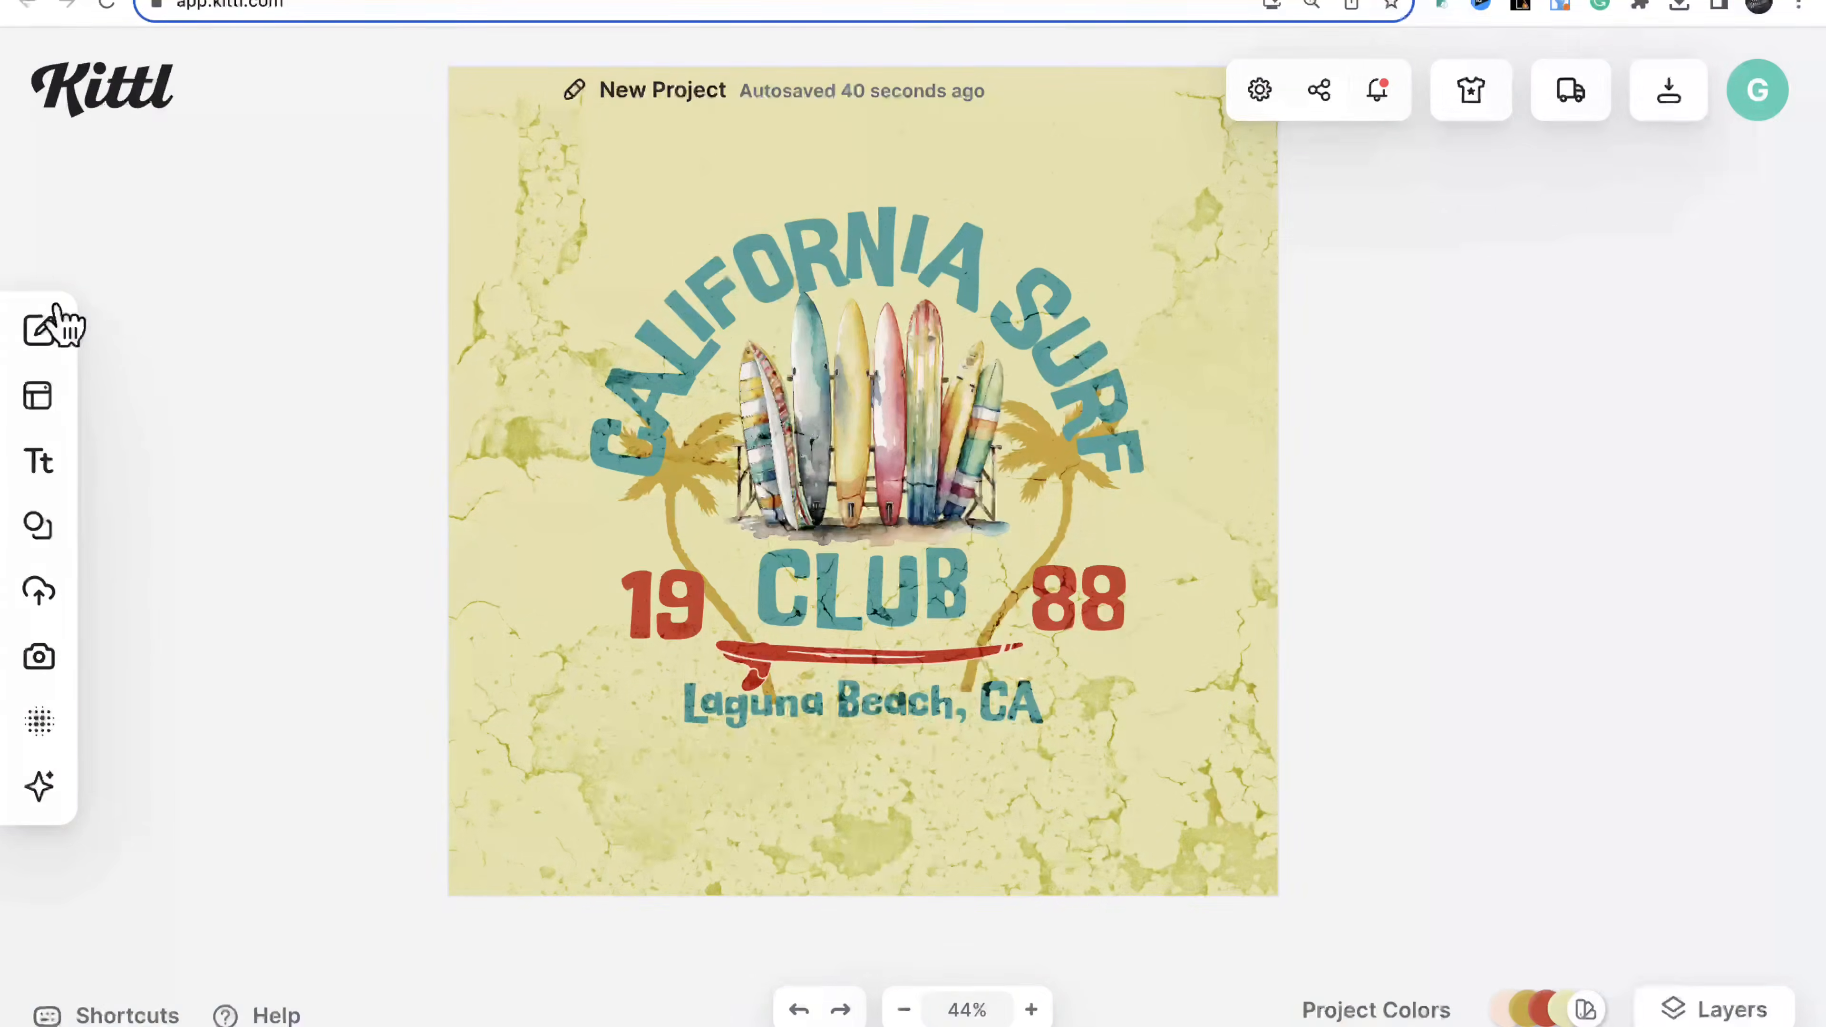
{"action": "mouse_move", "coordinate": [44, 359]}
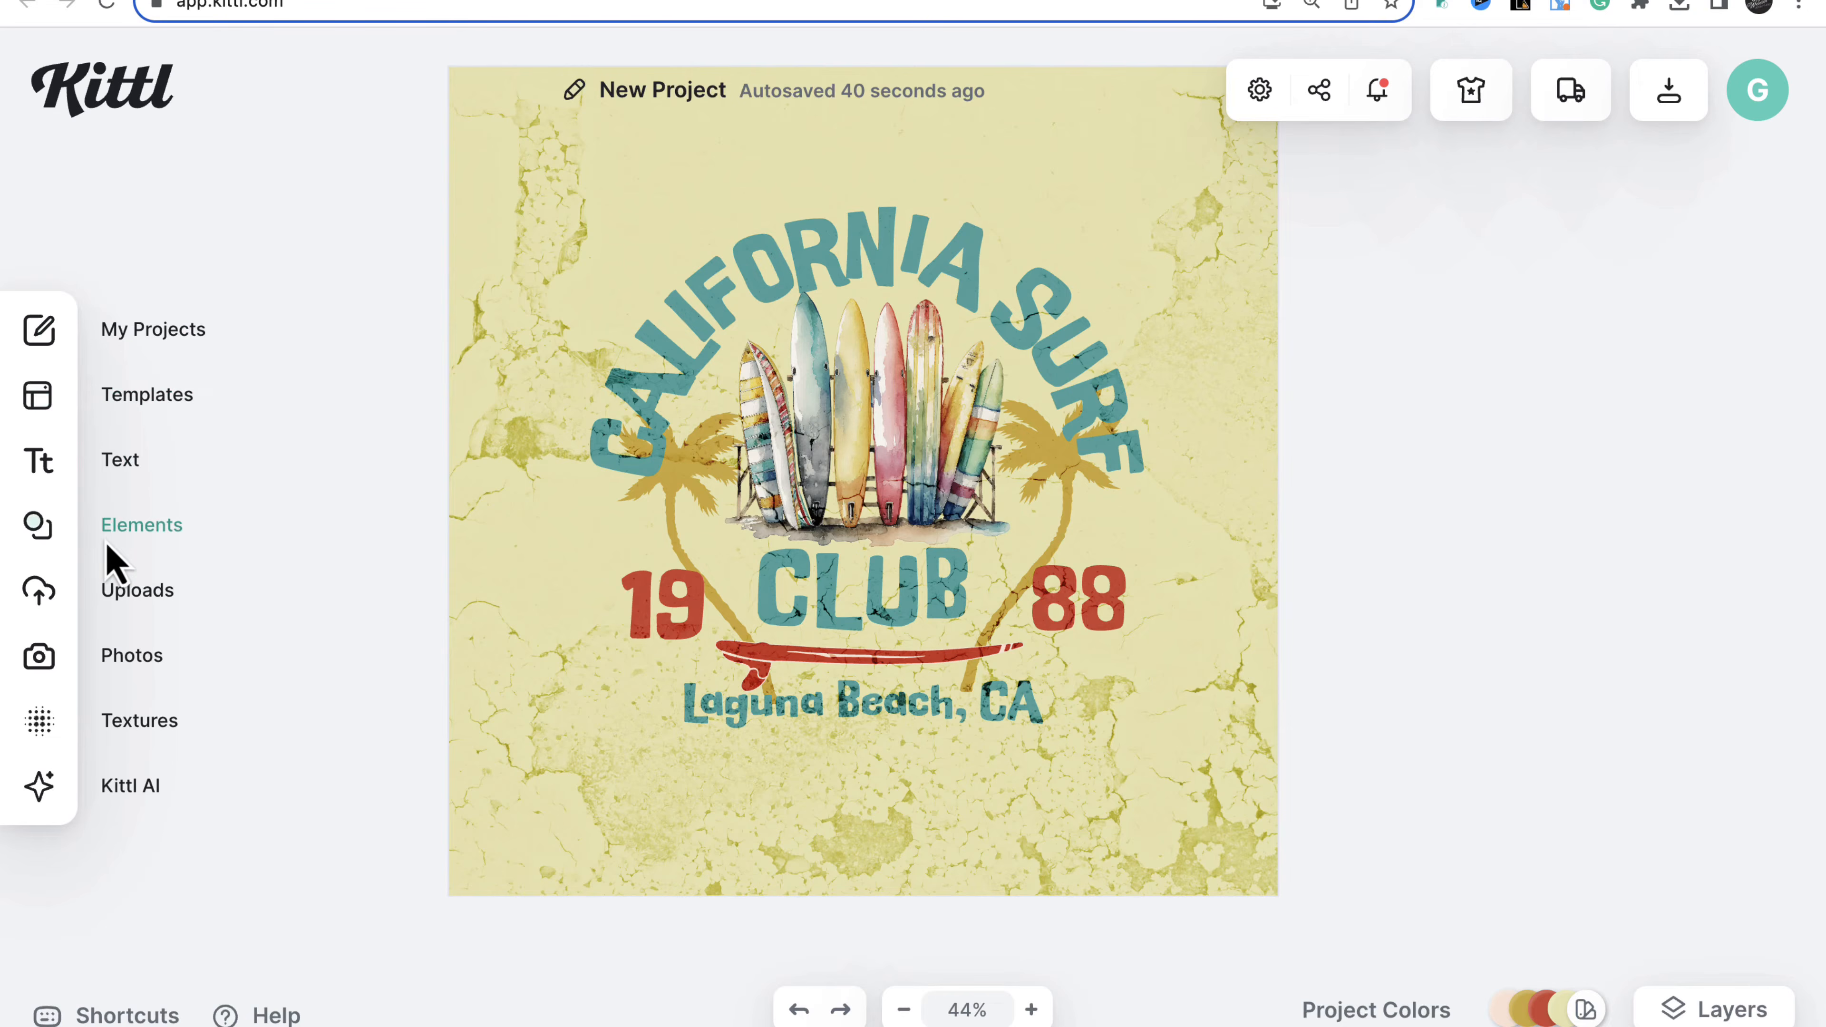
- Upload surfer.svg, add it to the design and move it slightly up over the surfboards and the 88
{"action": "left_click", "coordinate": [41, 594]}
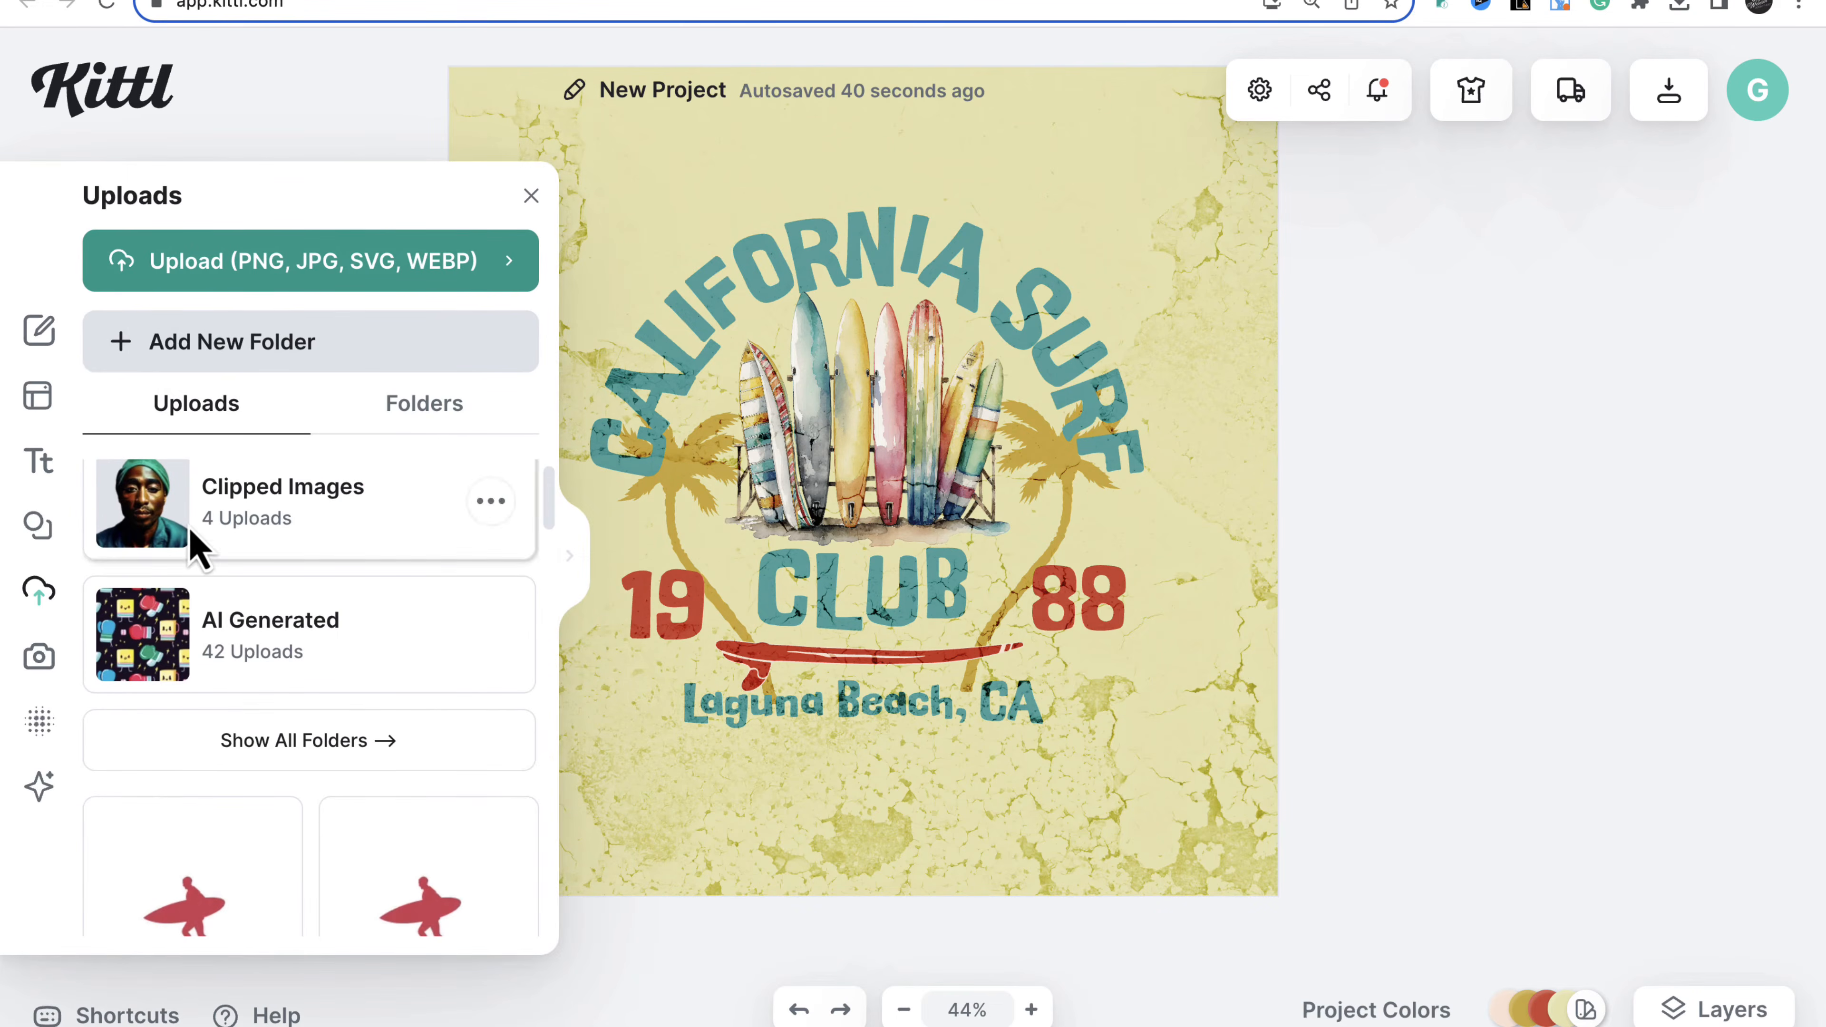
{"action": "left_click", "coordinate": [257, 282]}
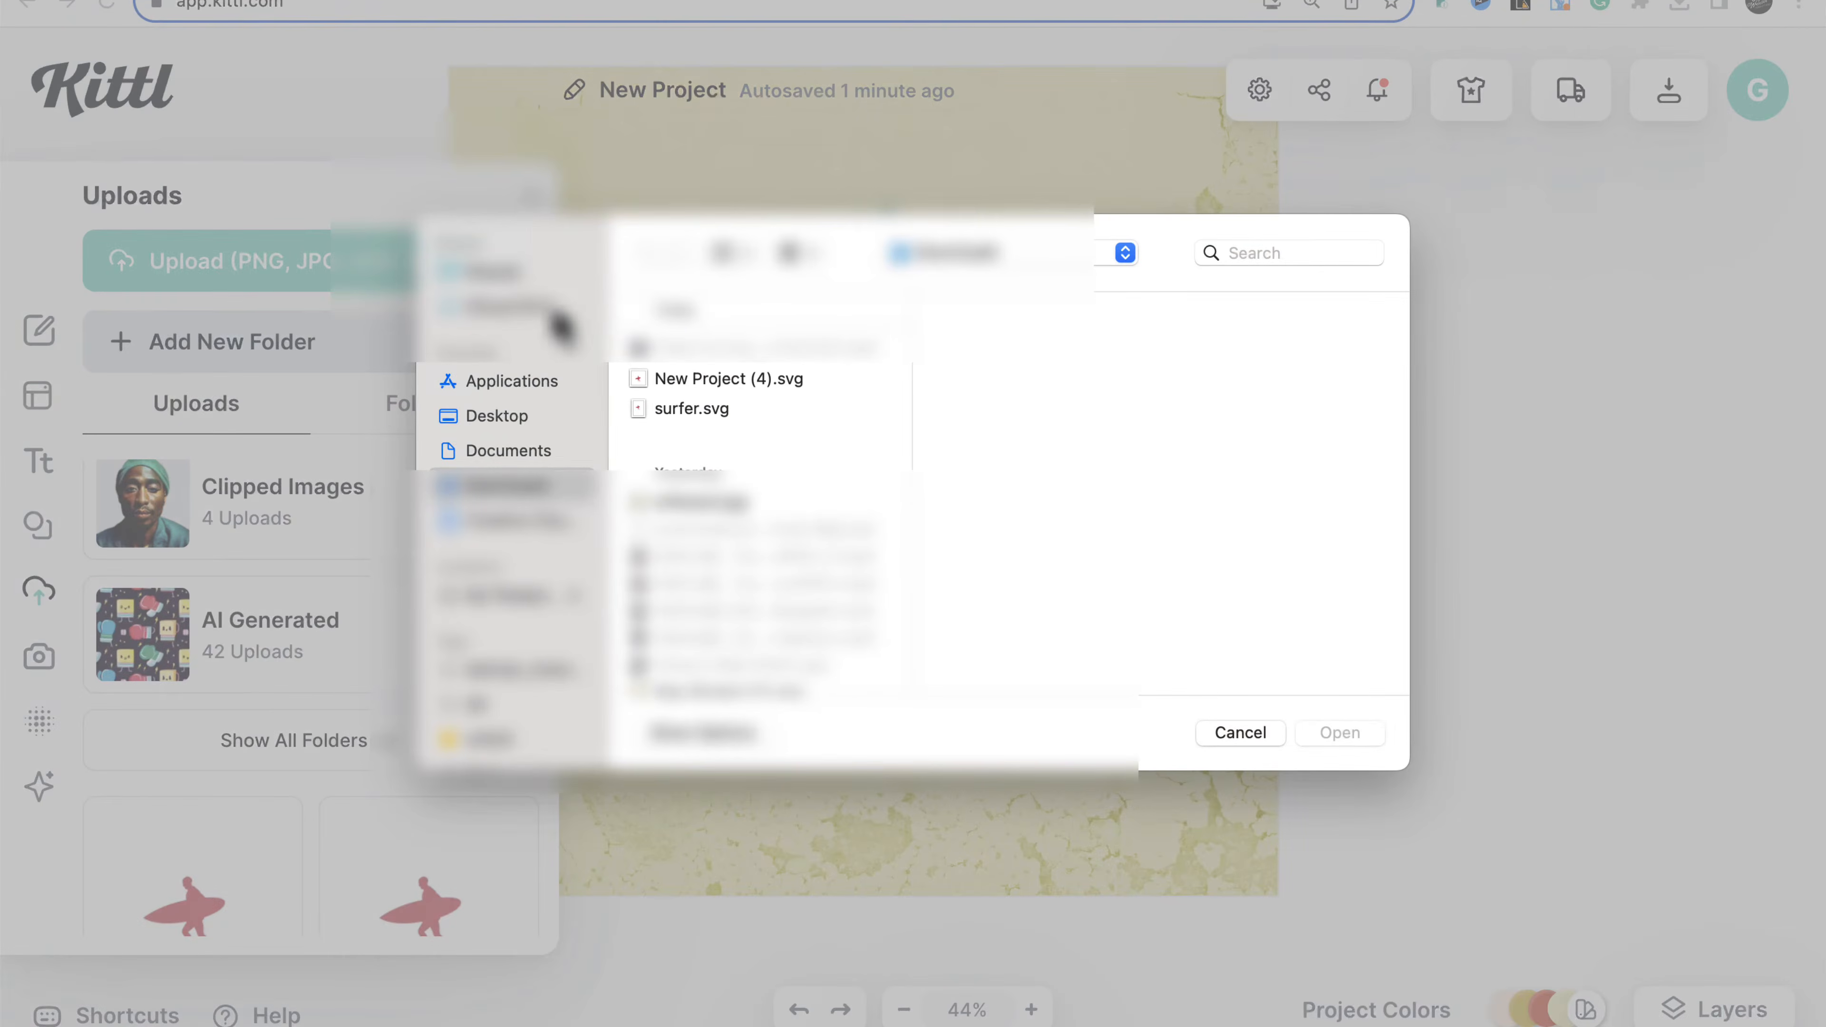
{"action": "left_click", "coordinate": [710, 410]}
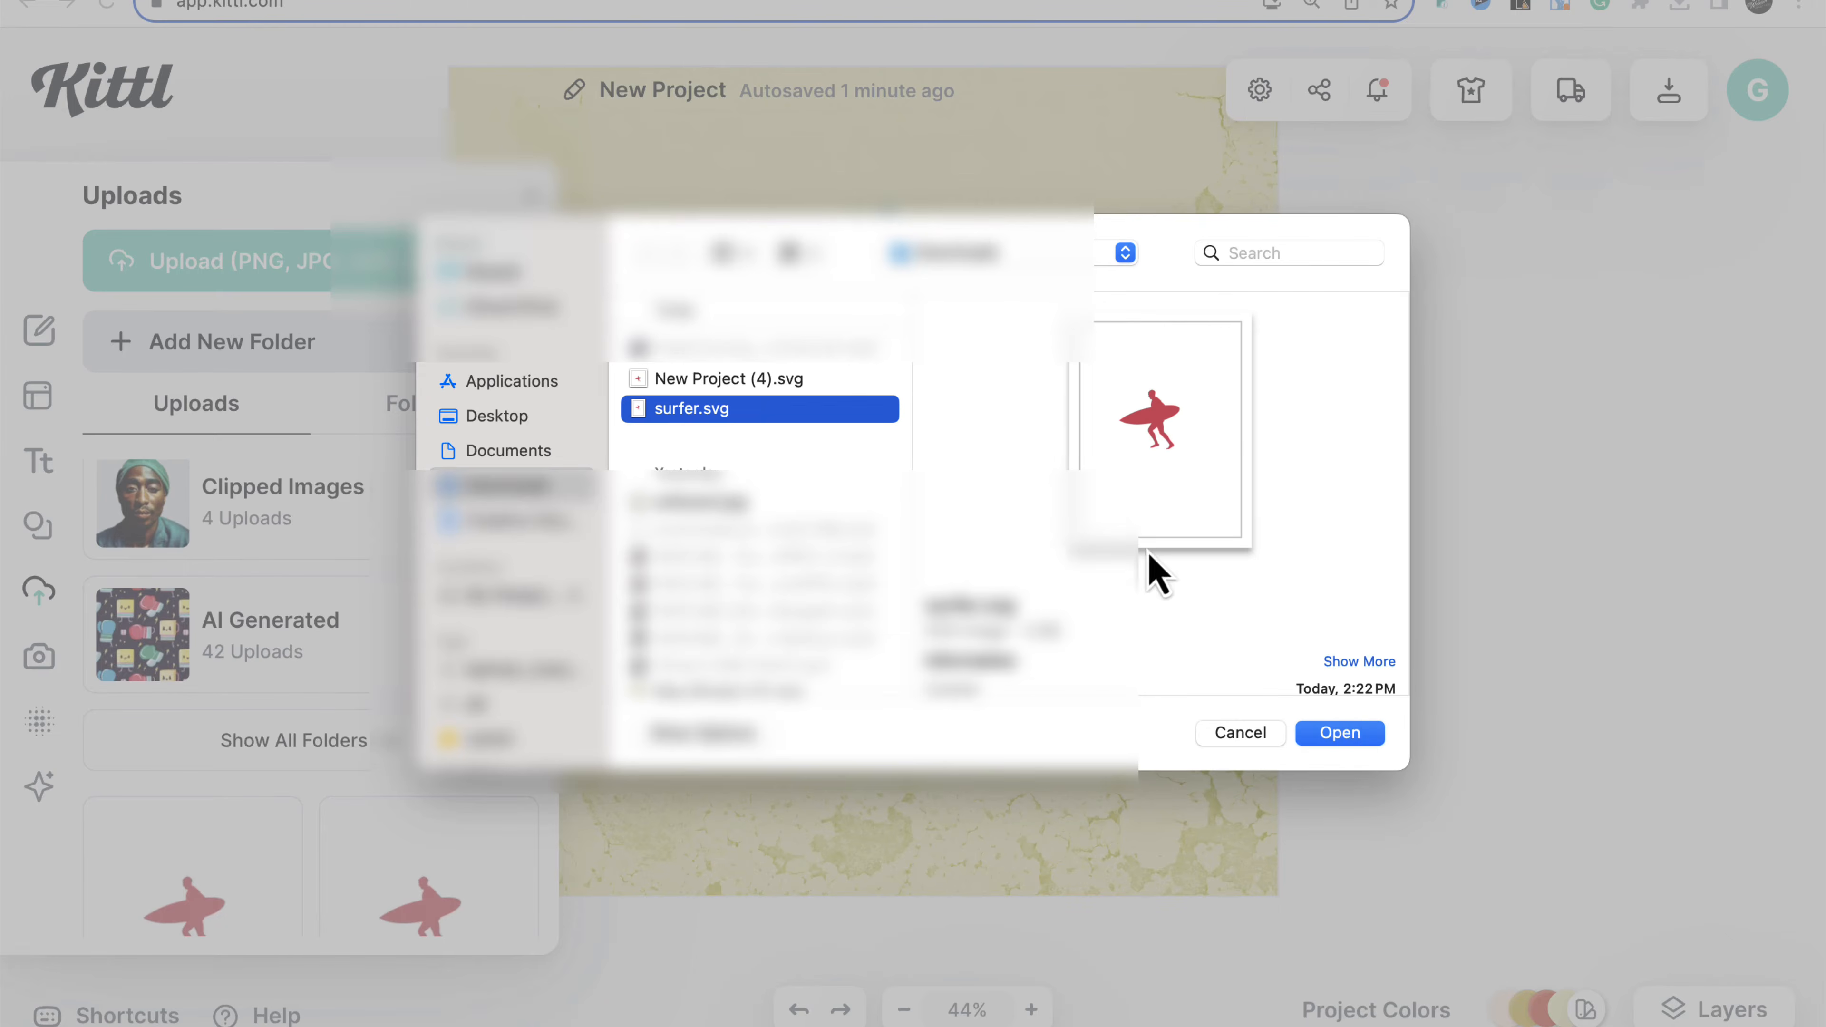
{"action": "left_click", "coordinate": [1340, 734]}
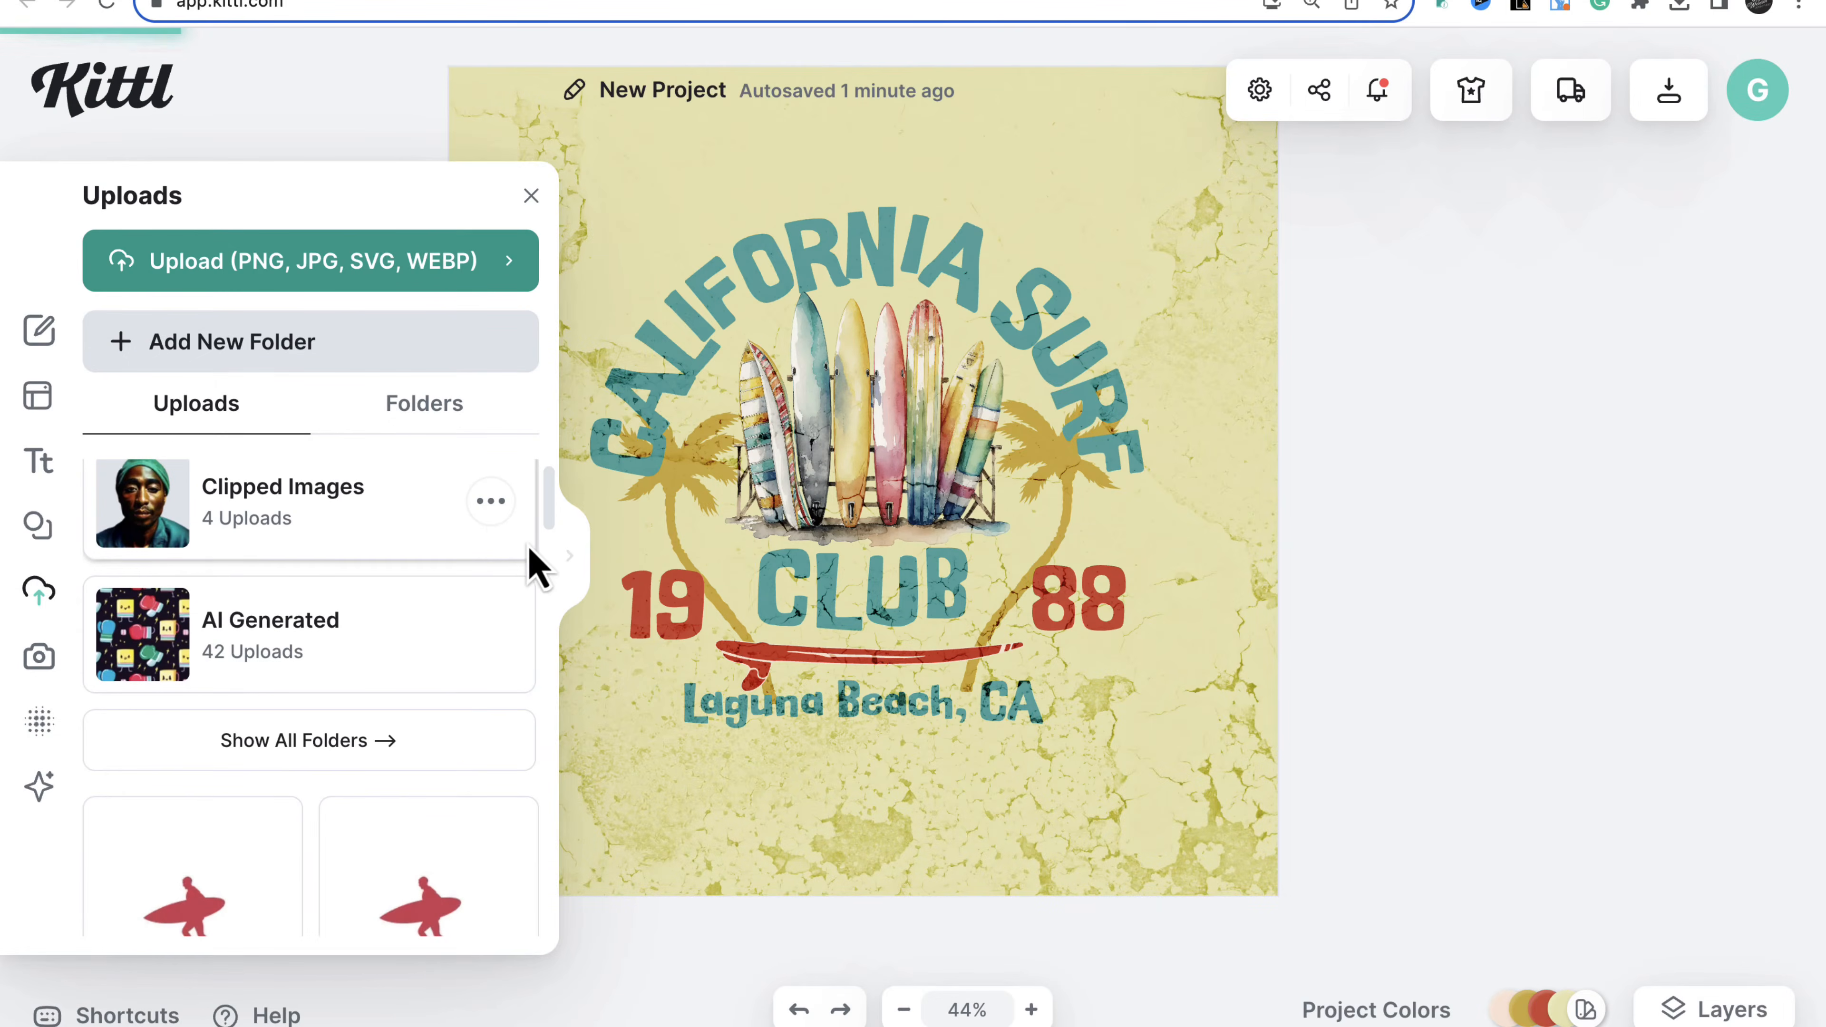
{"action": "scroll", "coordinate": [481, 720], "scroll_direction": "down", "scroll_amount": 1}
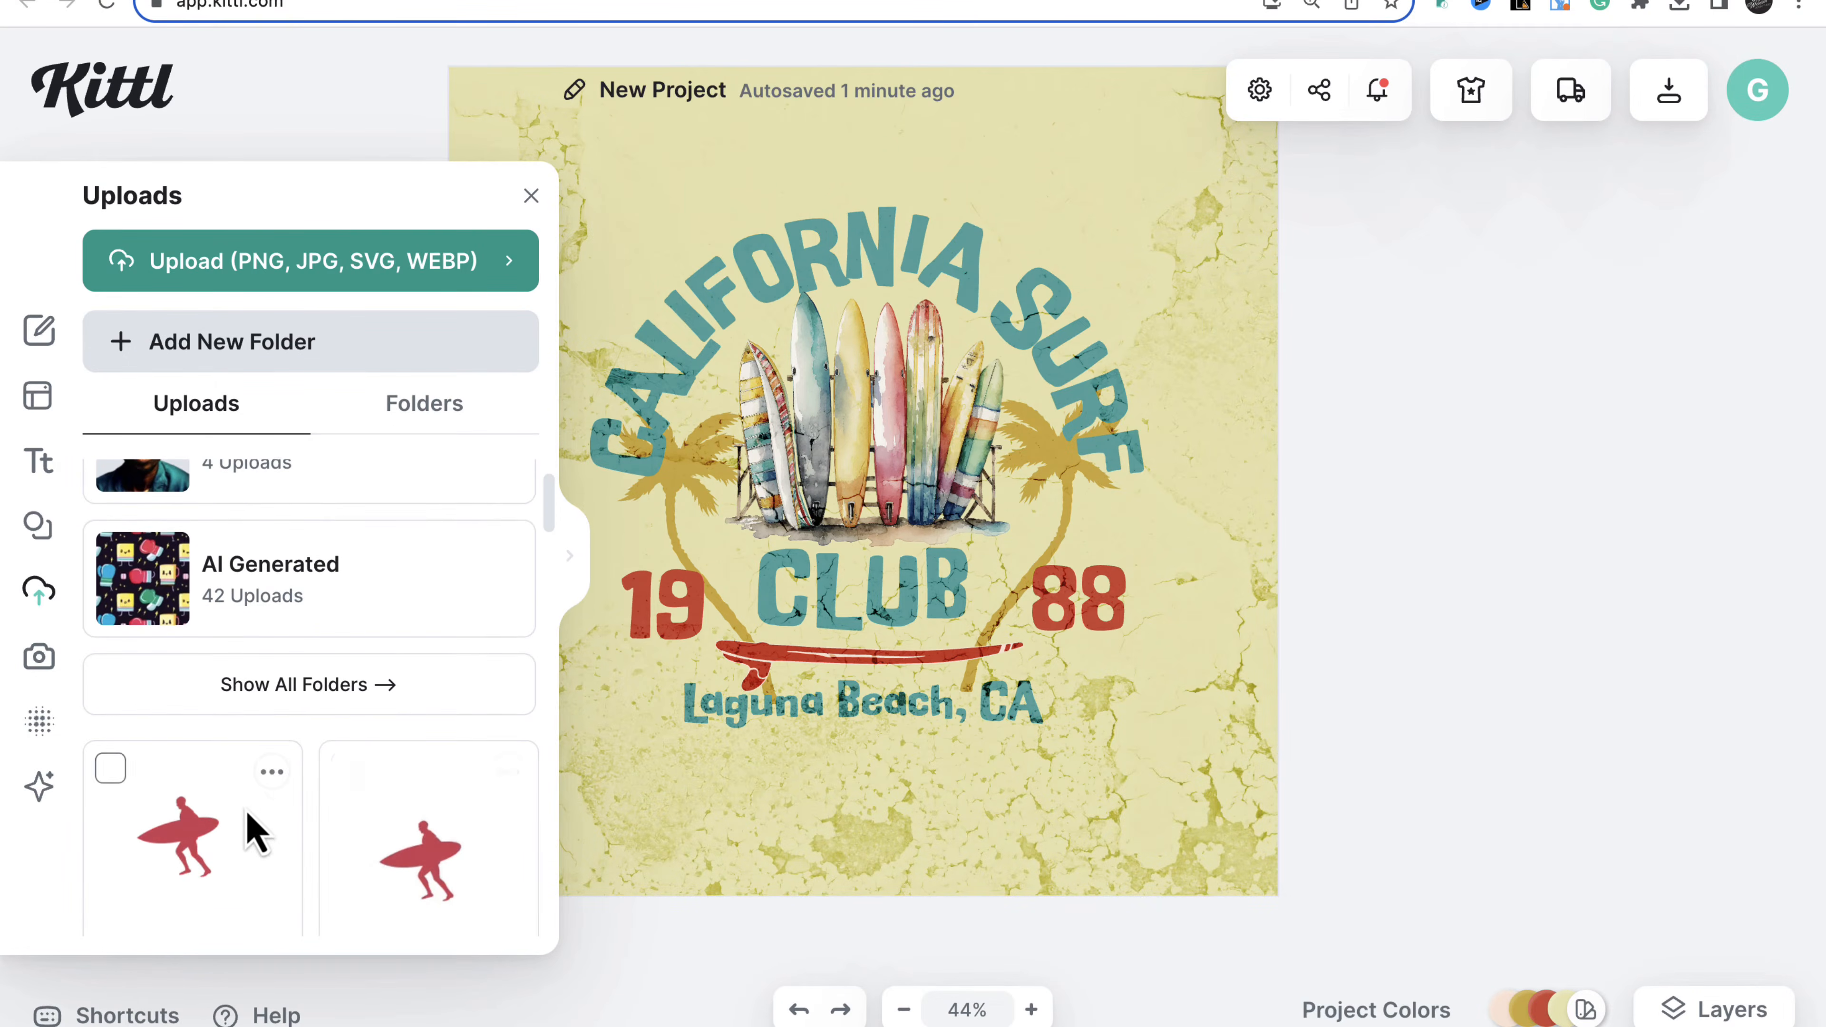
{"action": "left_click", "coordinate": [216, 820]}
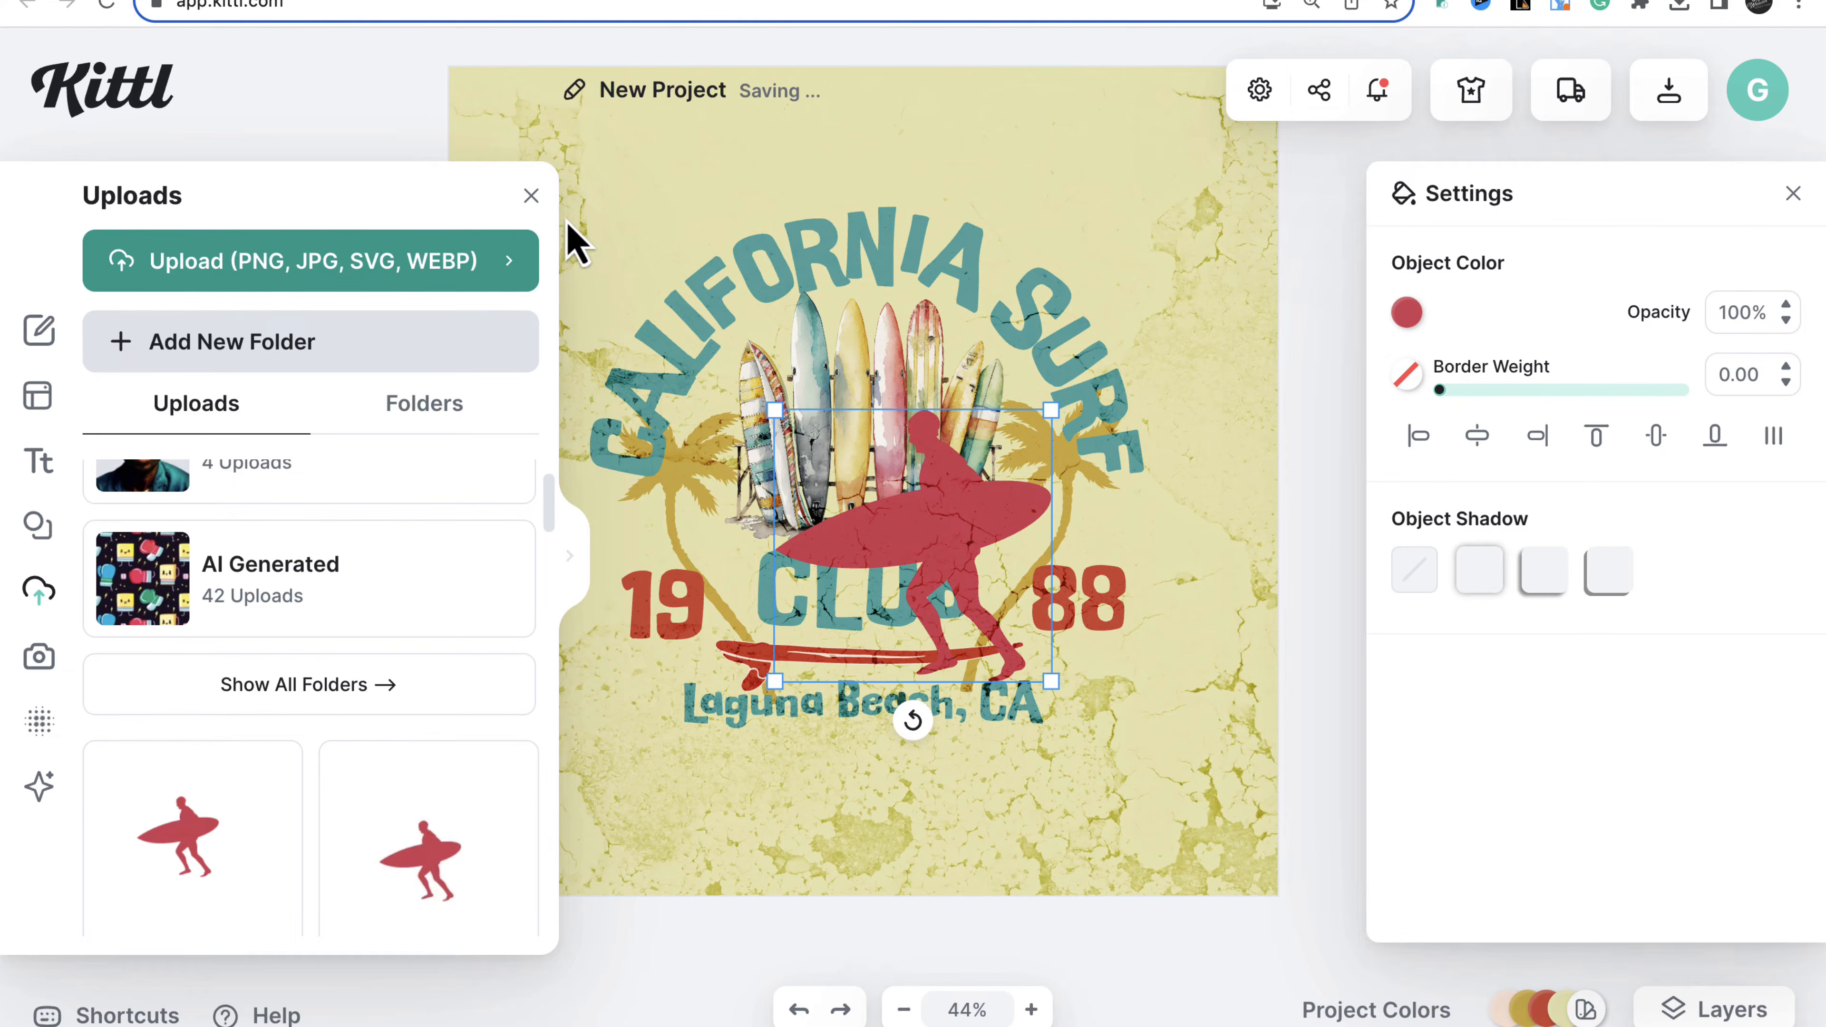
{"action": "left_click", "coordinate": [531, 196]}
{"action": "left_click_drag", "start_coordinate": [941, 509], "coordinate": [1028, 466]}
- Try different solid colors on the surfer silhouette: 5a3439, a42536, 3c25a4 and 25a458
{"action": "left_click", "coordinate": [1408, 313]}
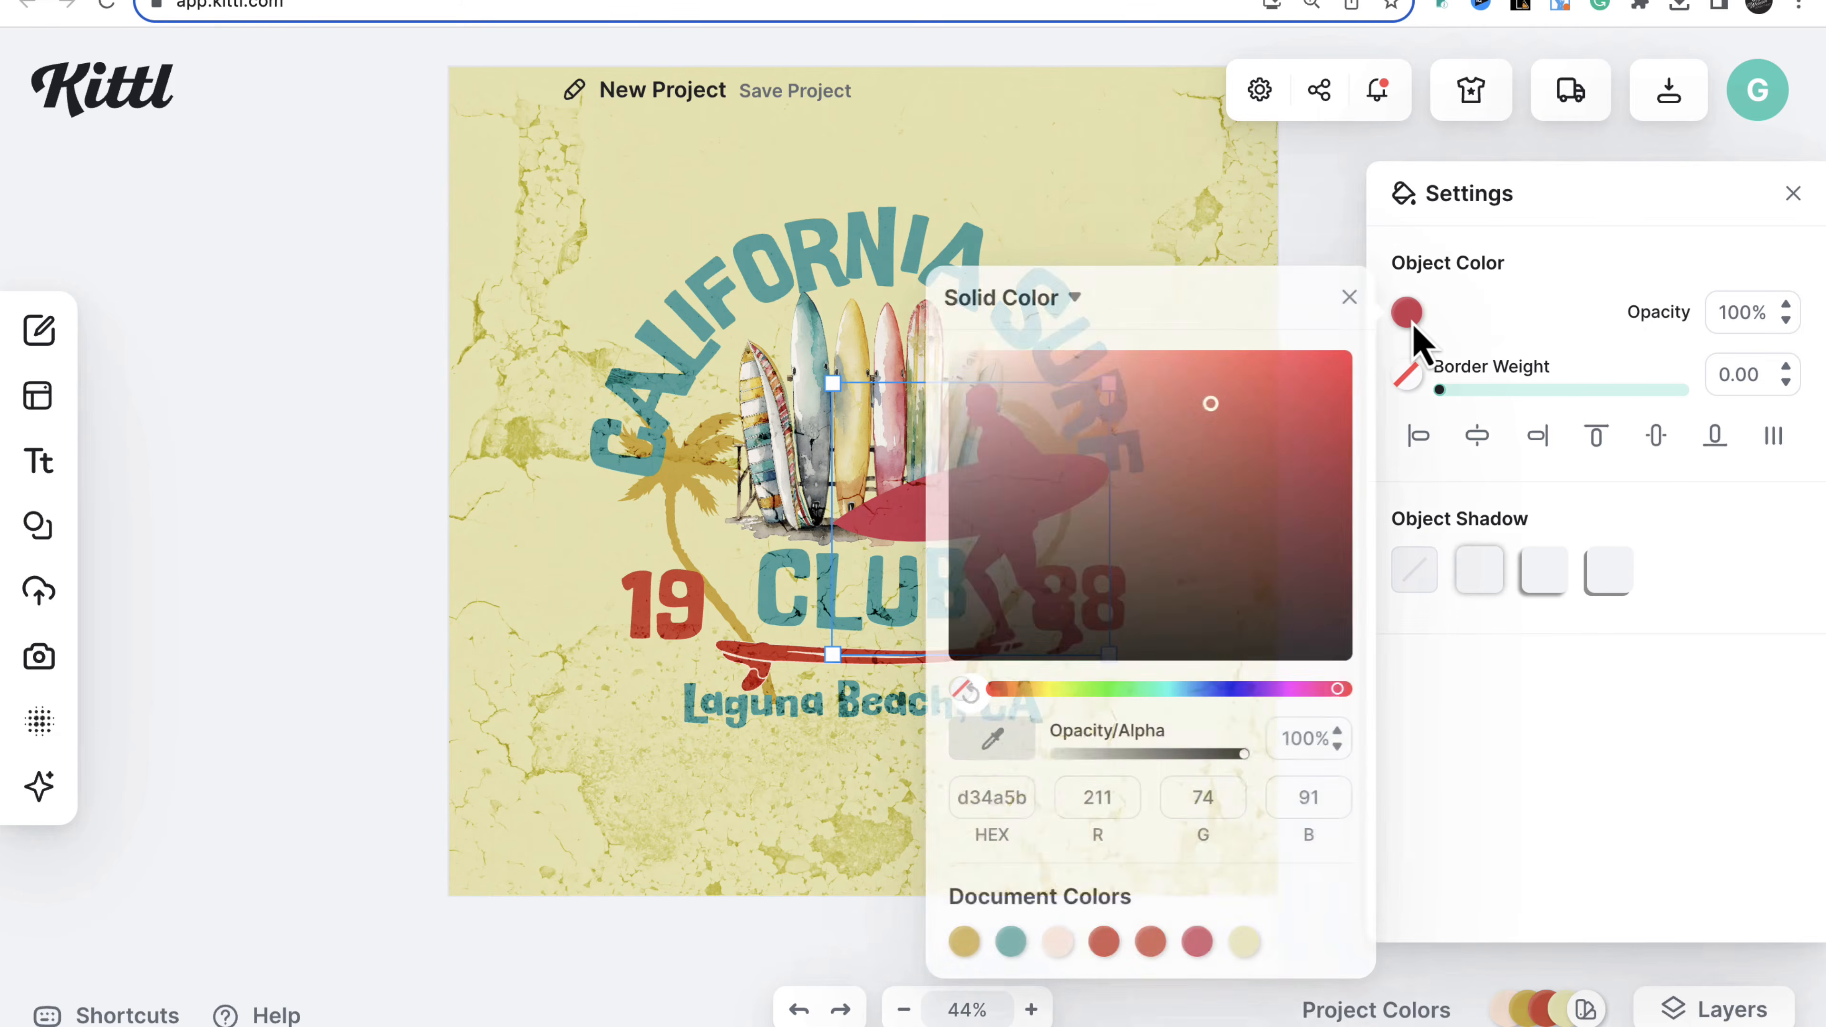
{"action": "left_click_drag", "start_coordinate": [1231, 556], "coordinate": [1137, 580]}
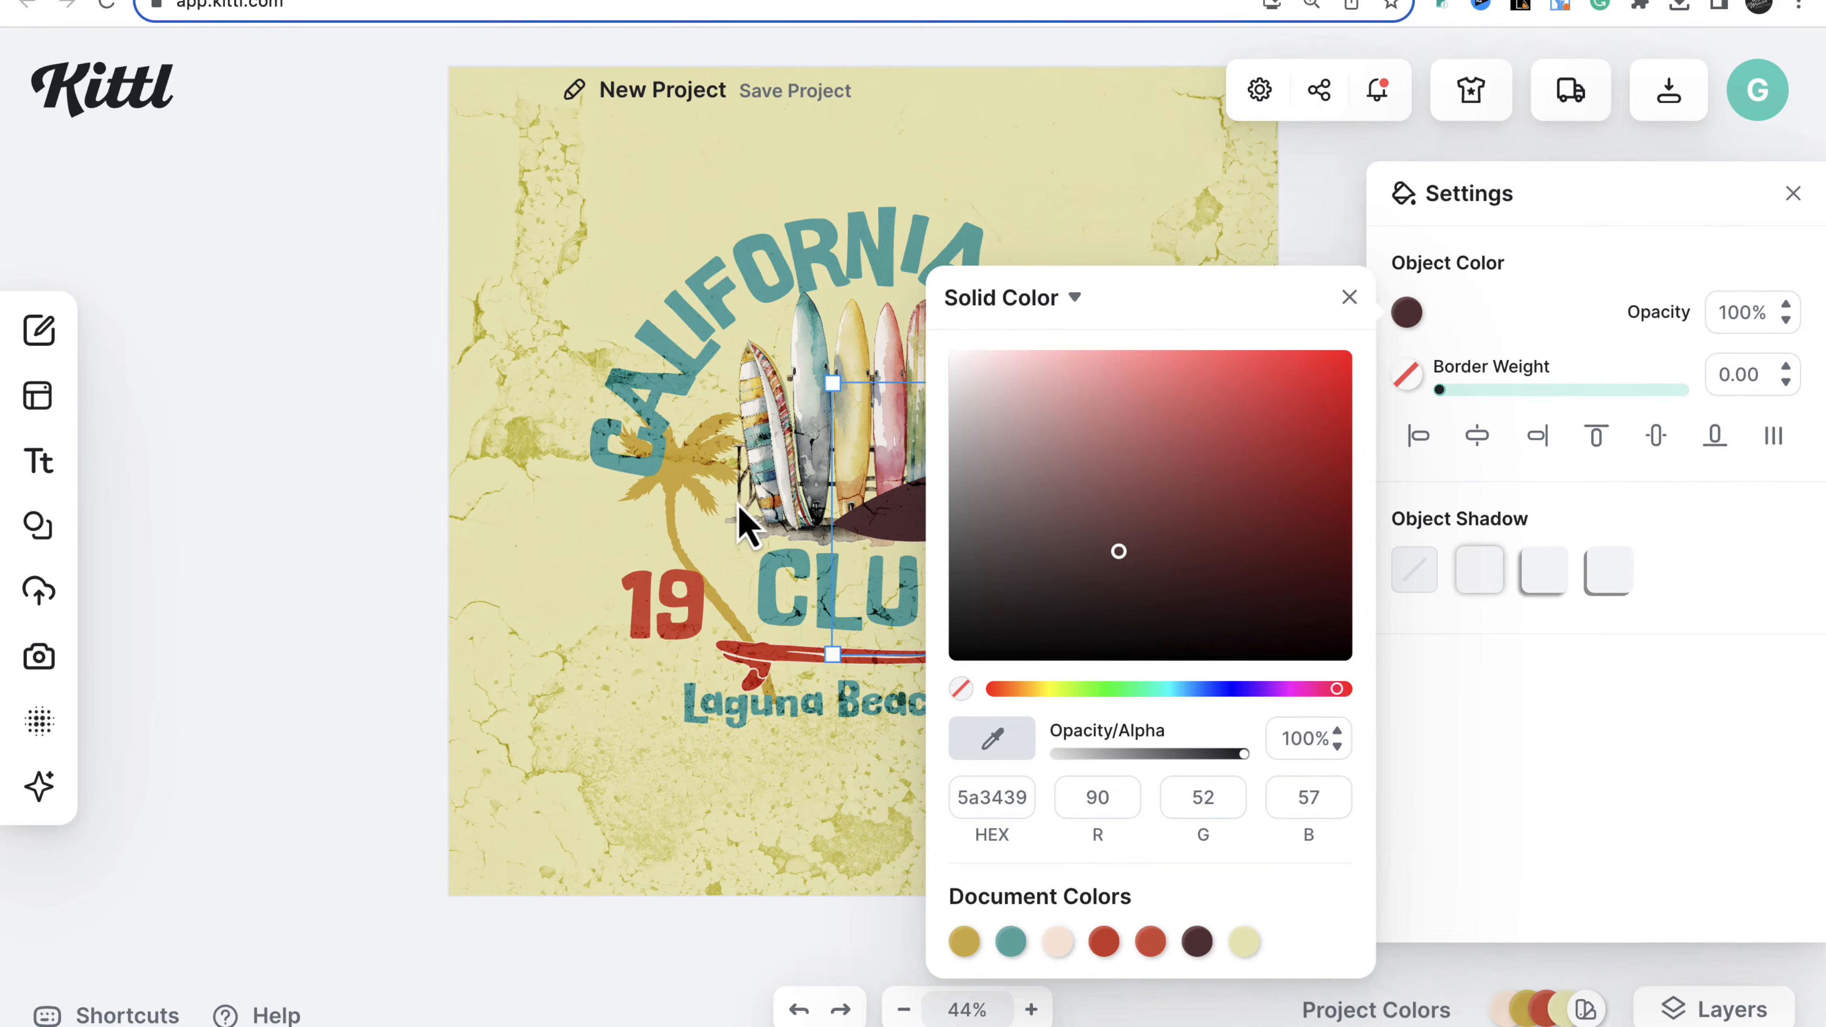
{"action": "left_click_drag", "start_coordinate": [738, 513], "coordinate": [481, 518]}
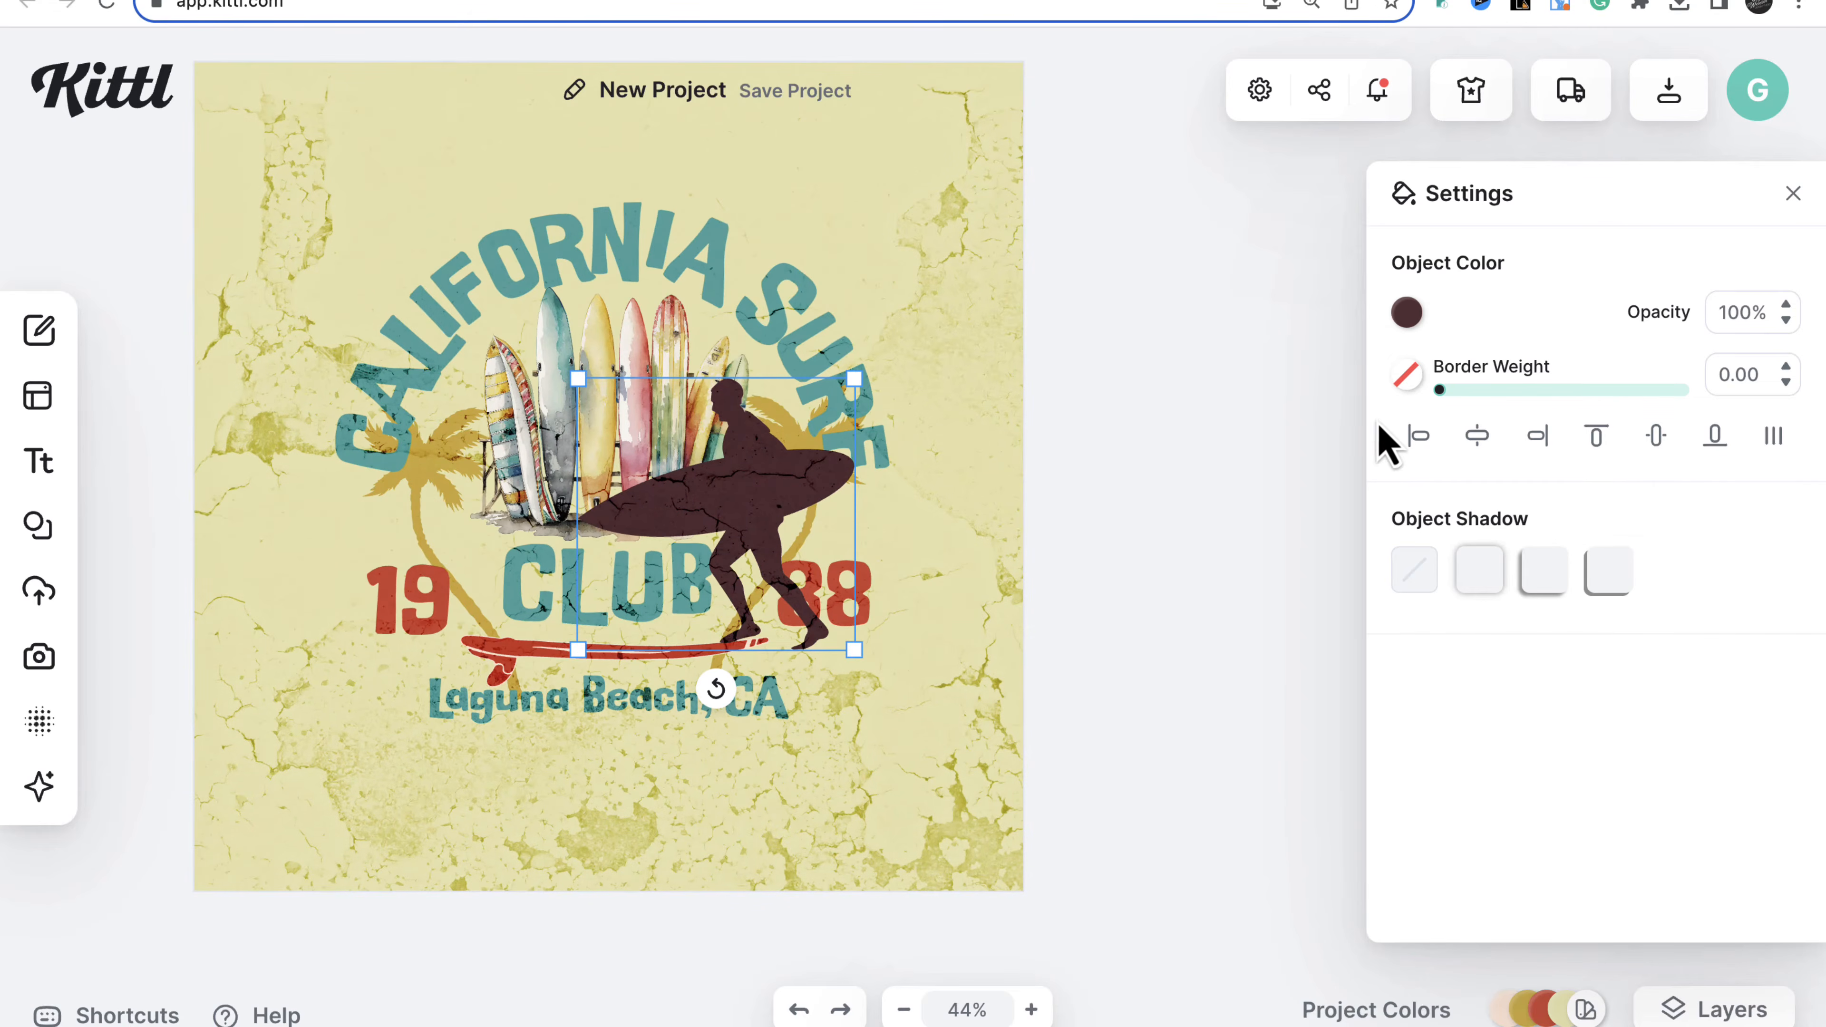
{"action": "left_click", "coordinate": [1406, 313]}
{"action": "left_click", "coordinate": [1260, 461]}
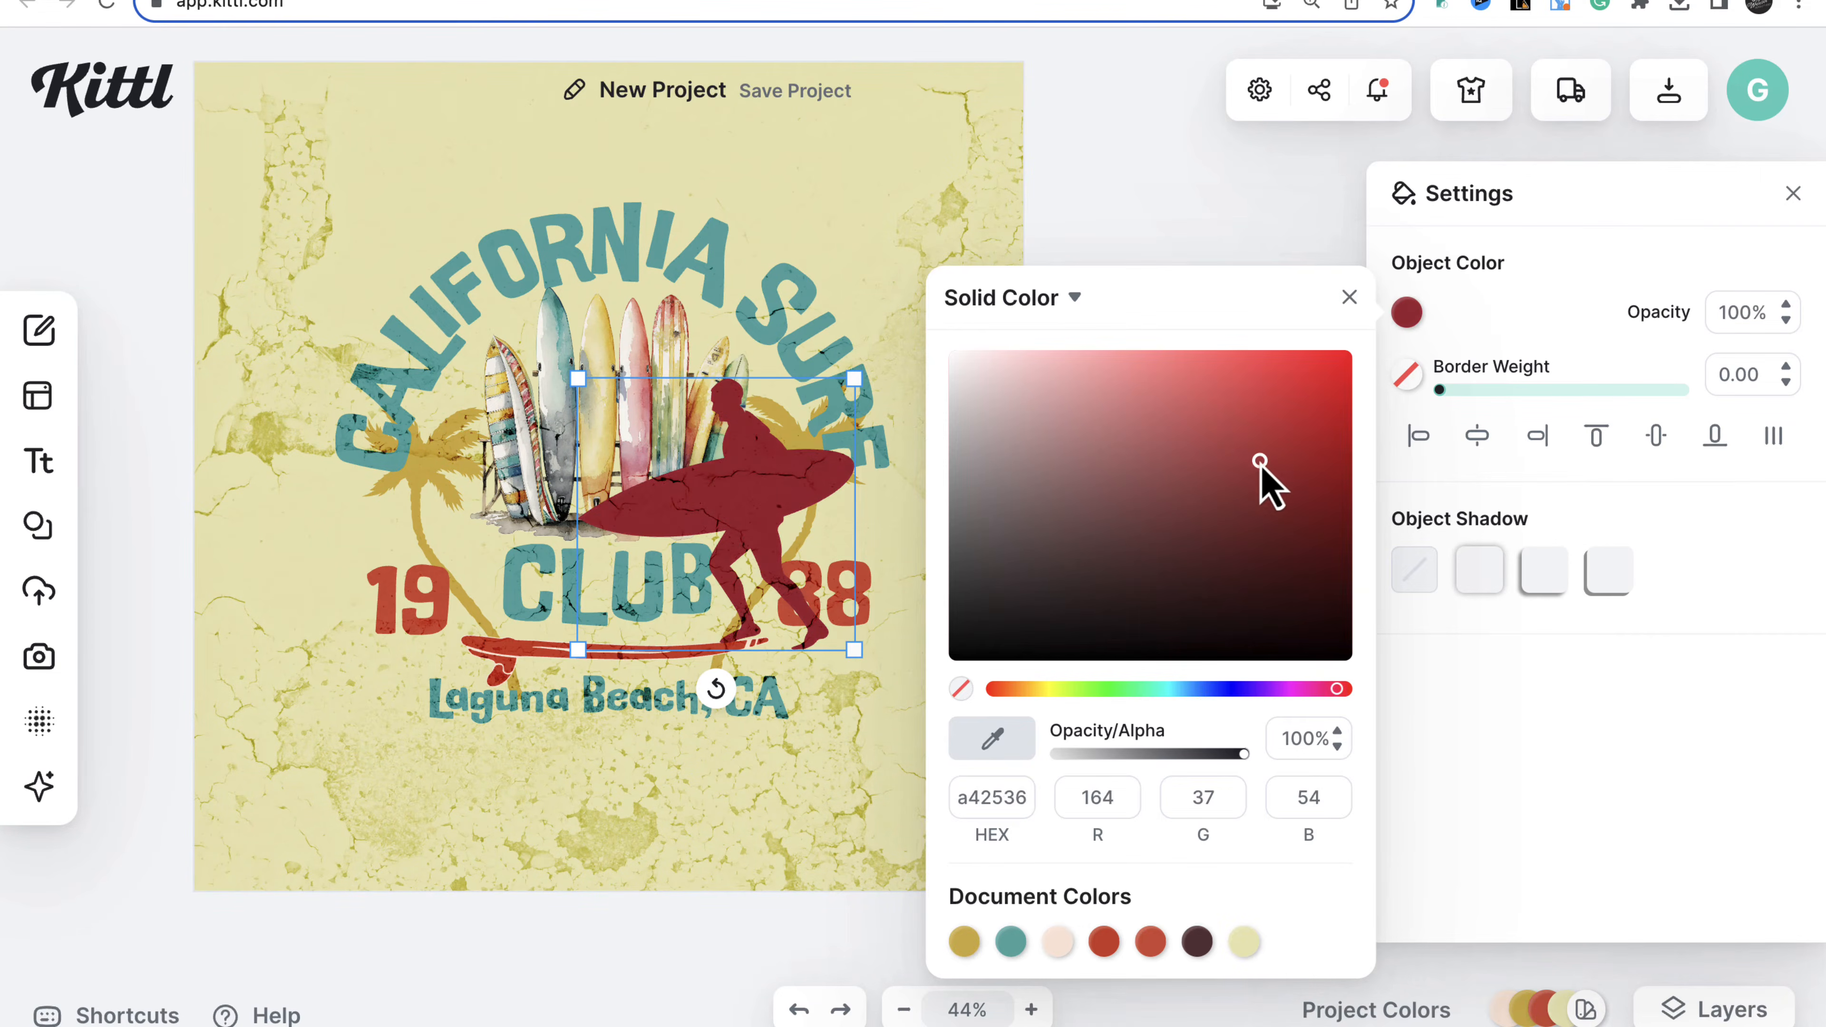
{"action": "left_click", "coordinate": [1238, 690]}
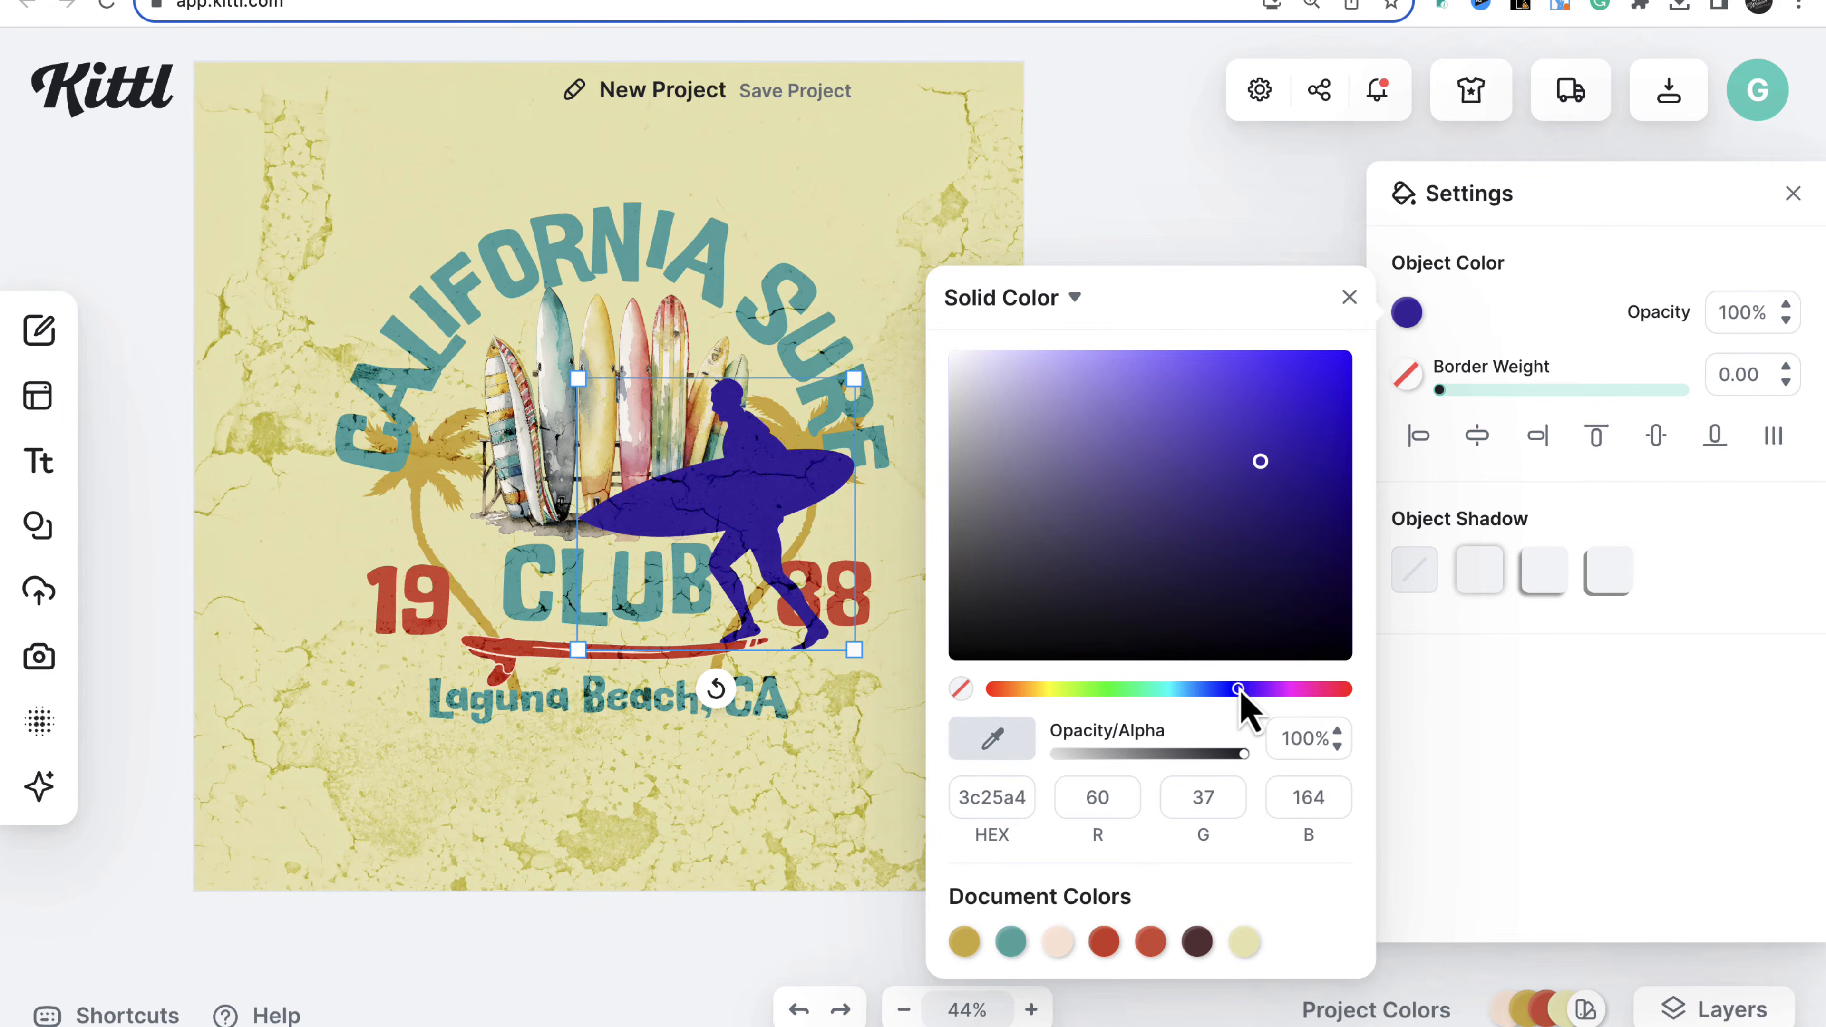
{"action": "left_click", "coordinate": [1133, 690]}
- Try the red document colors and the pale f9e5d7 document color on the surfer silhouette
{"action": "left_click", "coordinate": [1151, 942]}
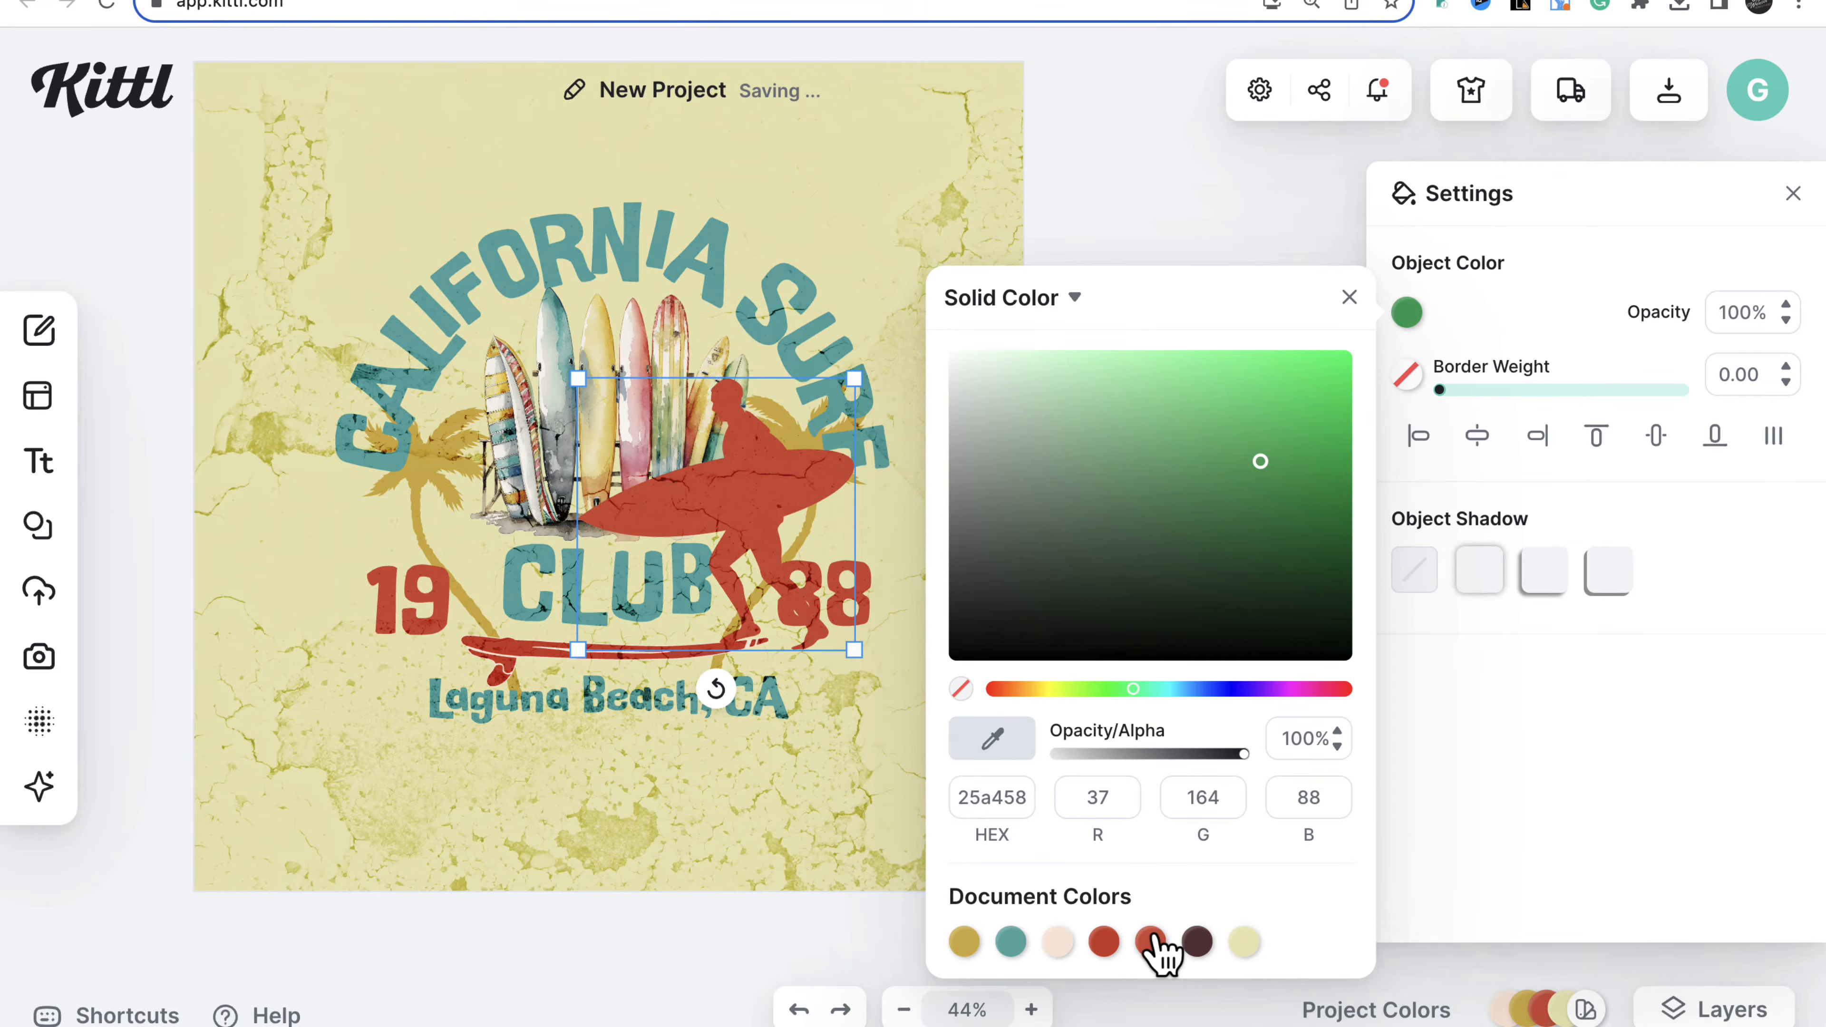
{"action": "left_click", "coordinate": [1104, 943]}
{"action": "left_click", "coordinate": [1058, 942]}
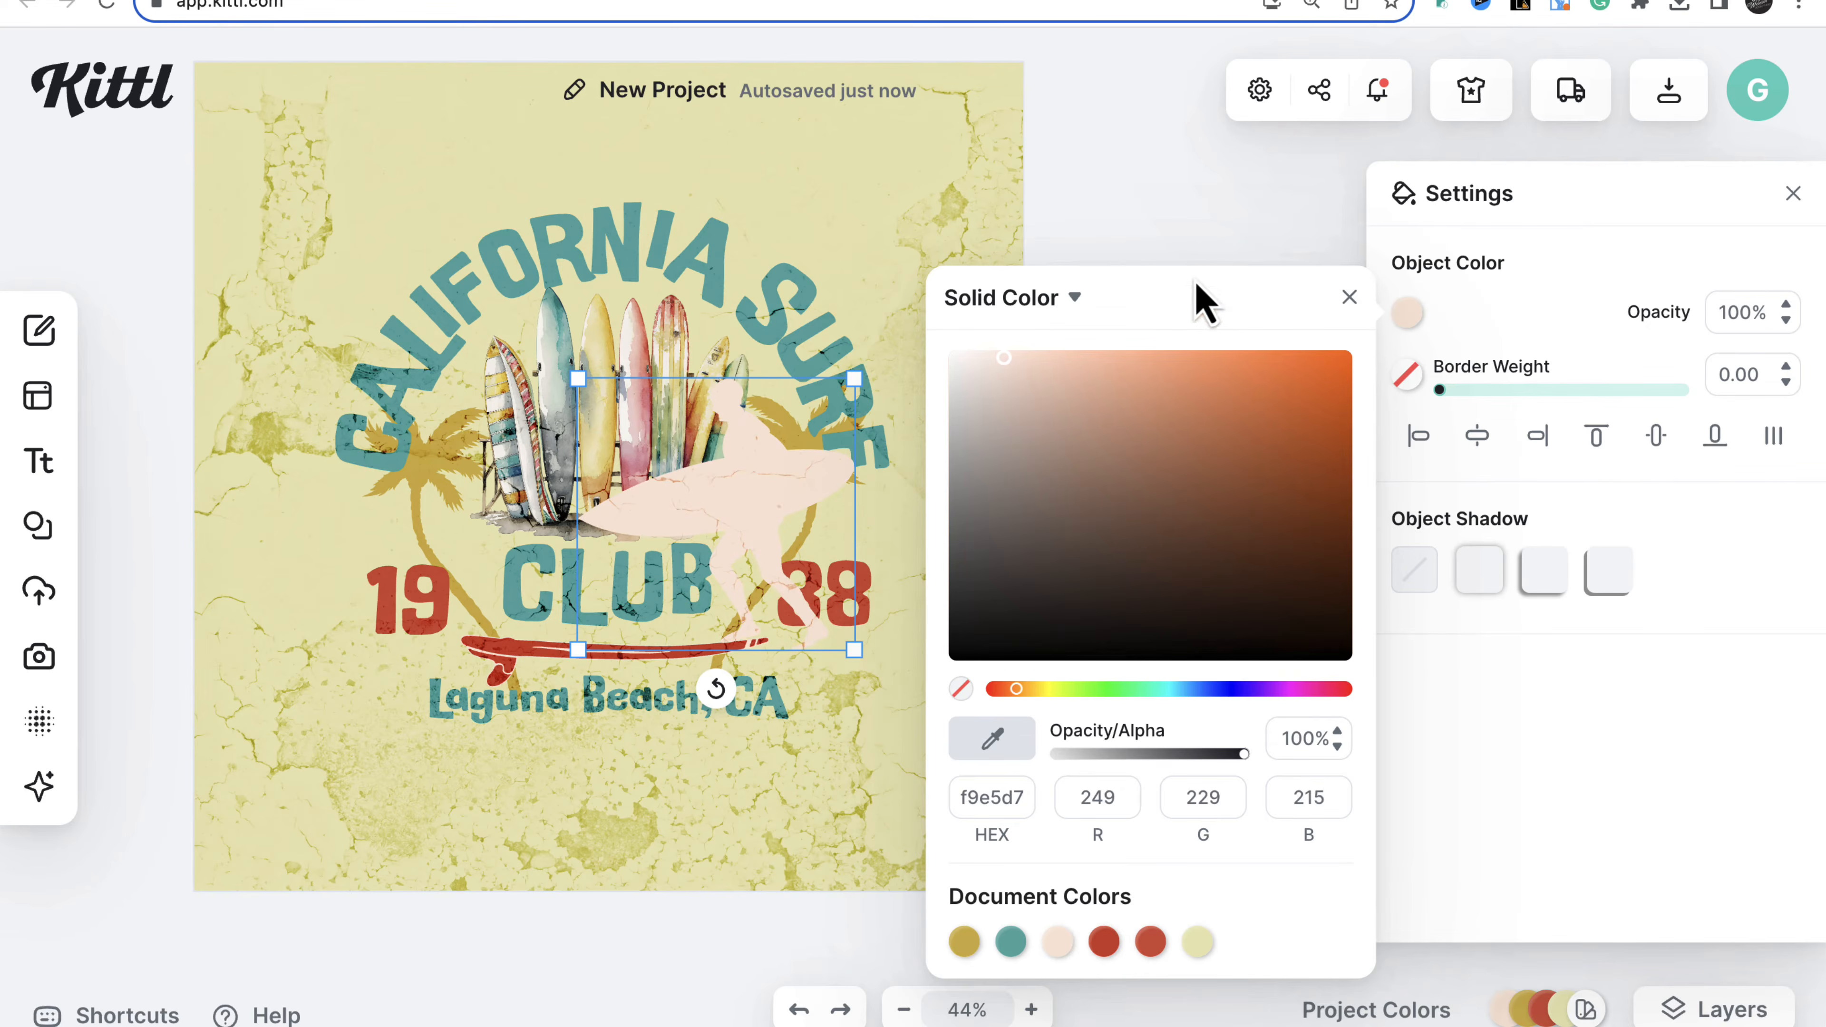
- Delete the surfer silhouette from the design
{"action": "left_click", "coordinate": [1162, 245]}
{"action": "left_click", "coordinate": [794, 516]}
{"action": "key", "text": "Delete"}
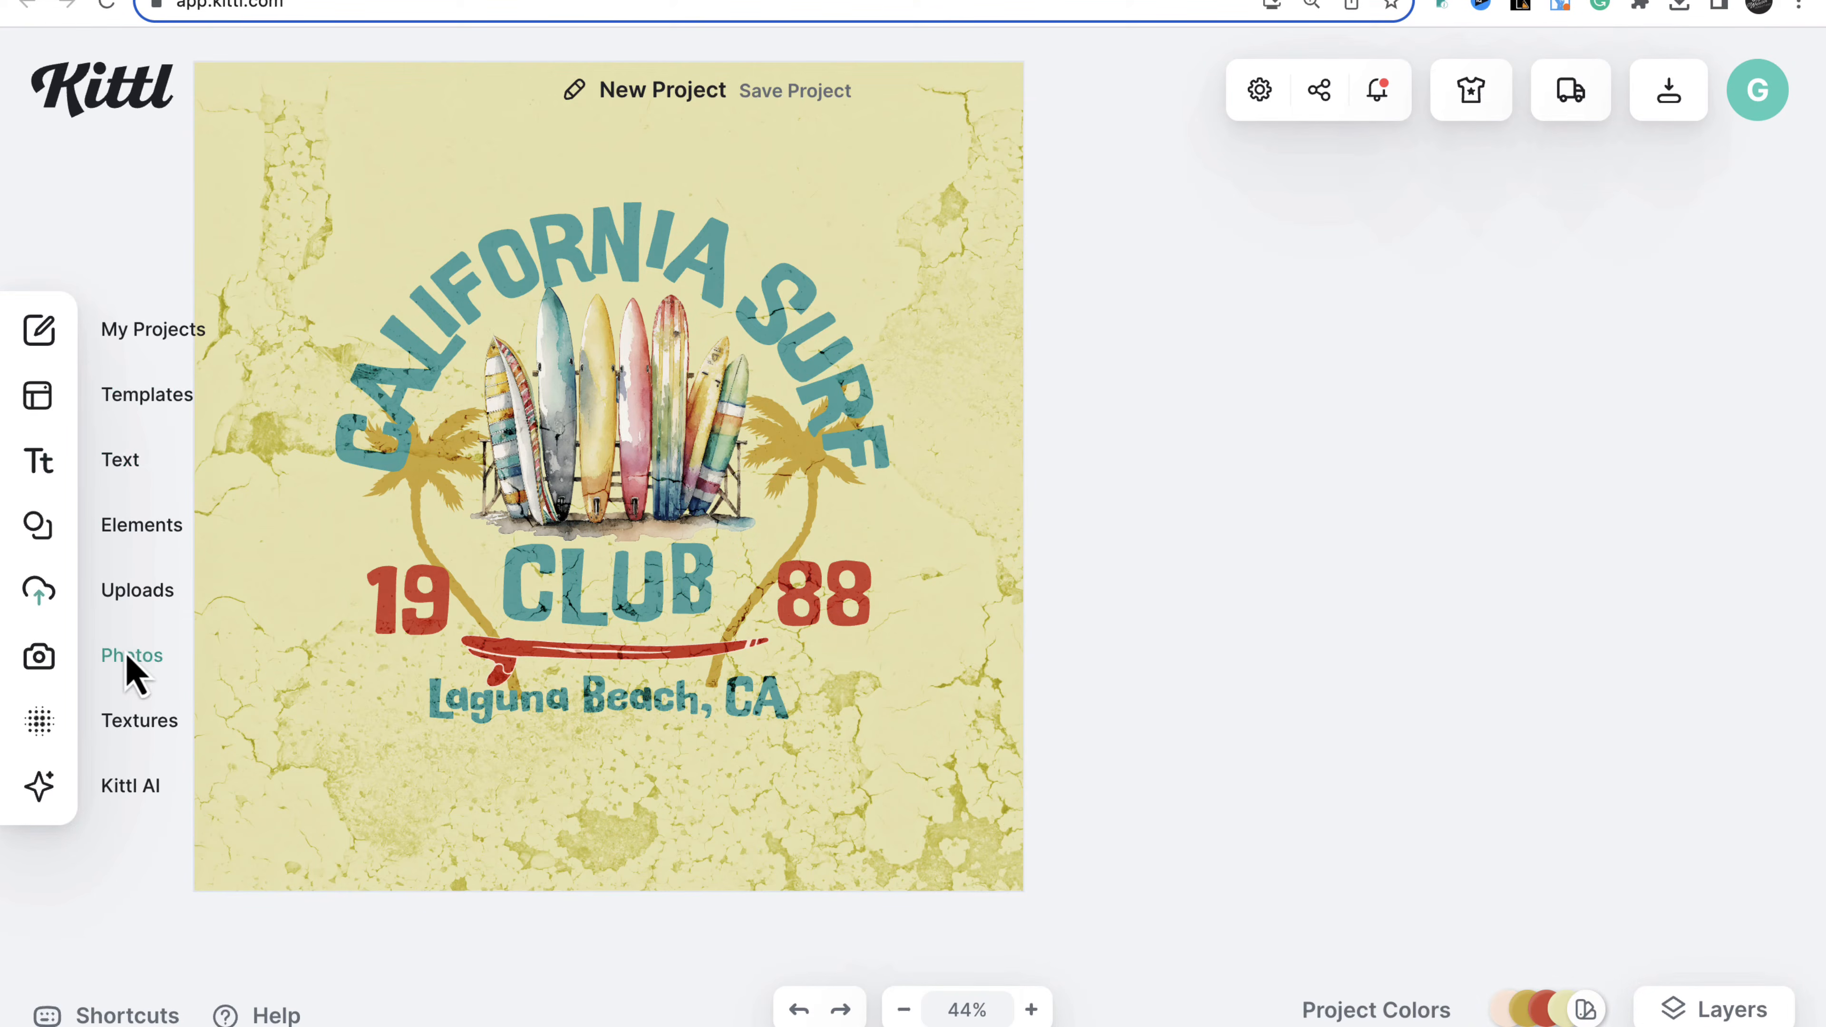
- Upload the surfer photo tran-a-0001-cc-web-16x9-1-1280x720.jpg.webp and add it to the design
{"action": "left_click", "coordinate": [140, 596]}
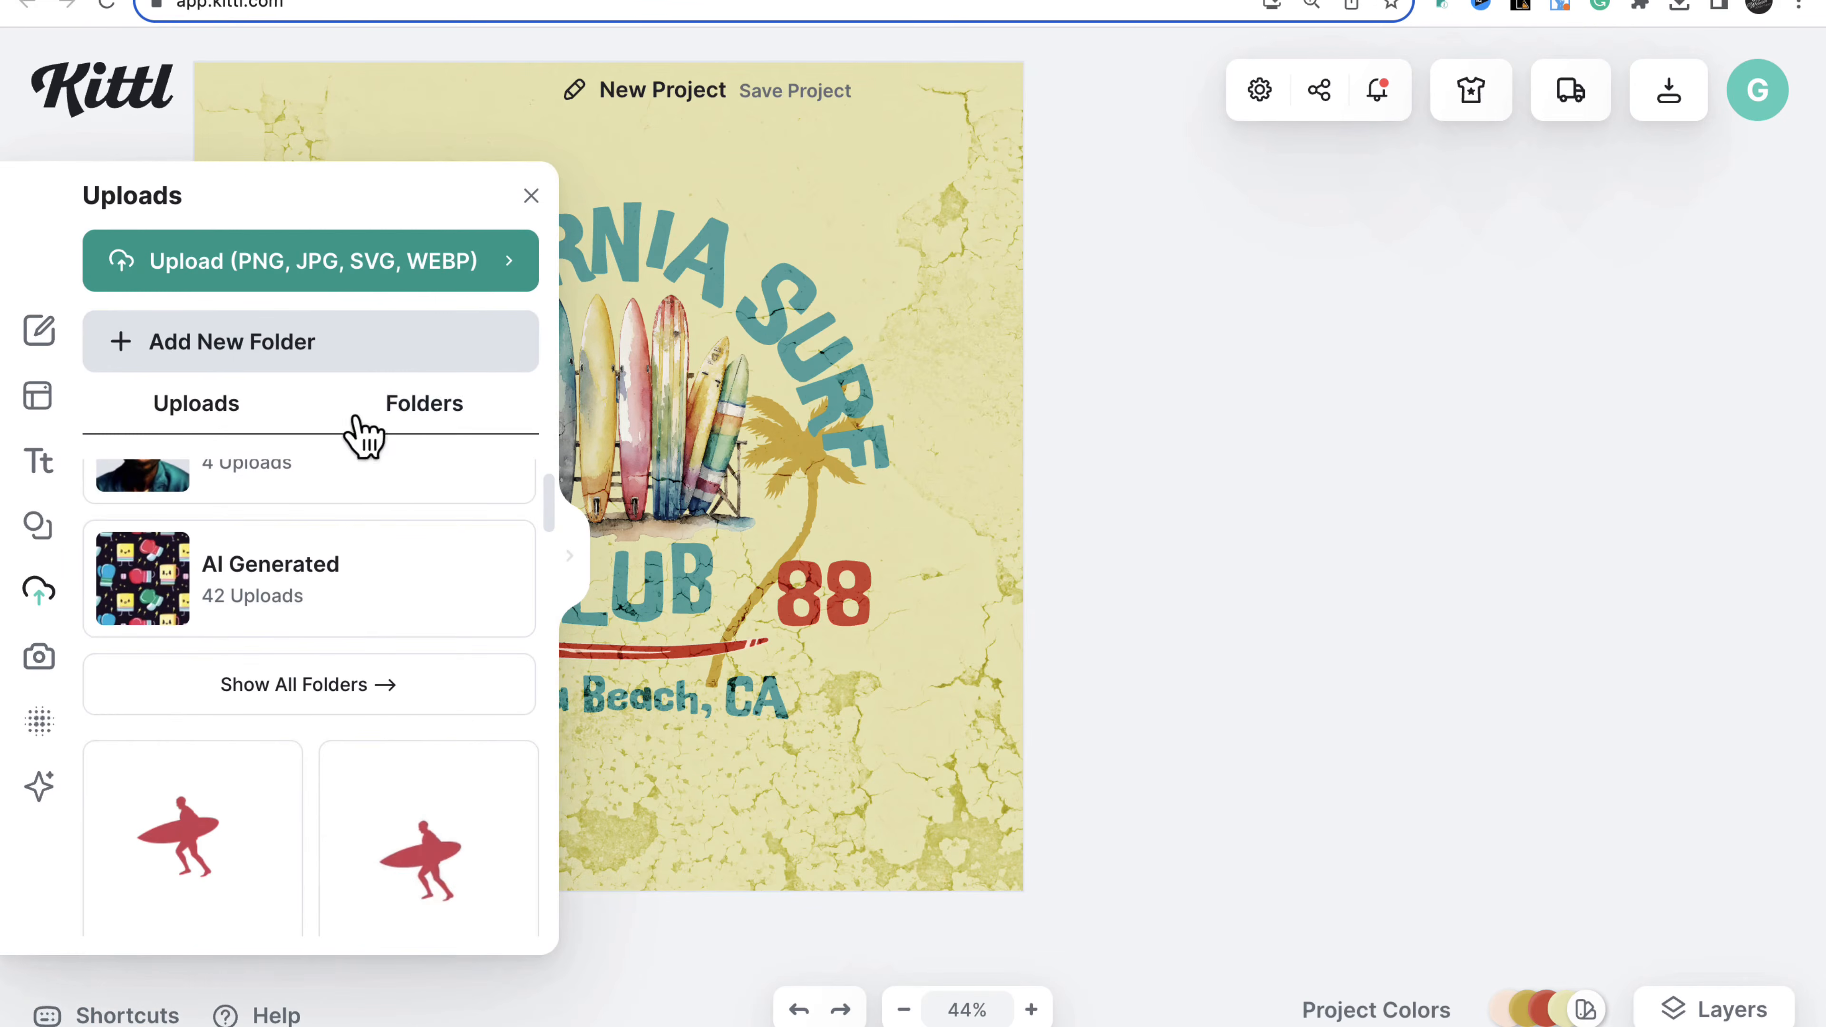
{"action": "left_click", "coordinate": [284, 277]}
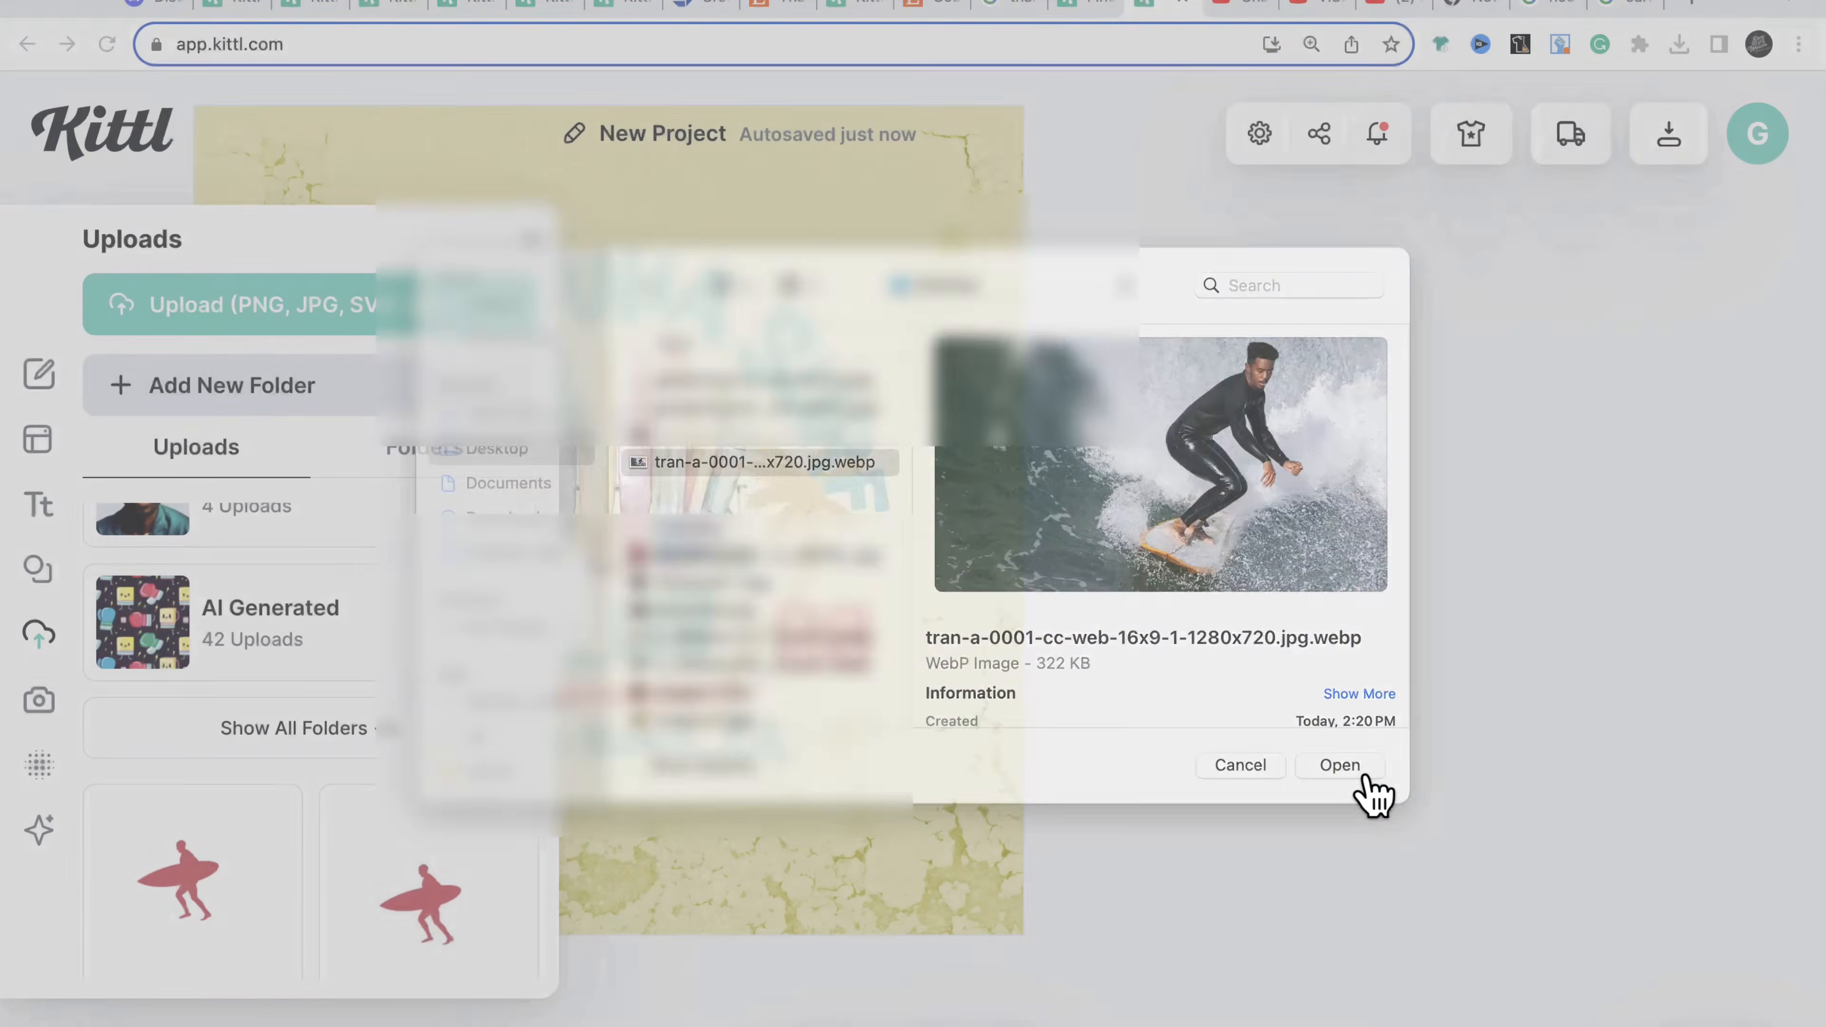
{"action": "left_click", "coordinate": [1349, 734]}
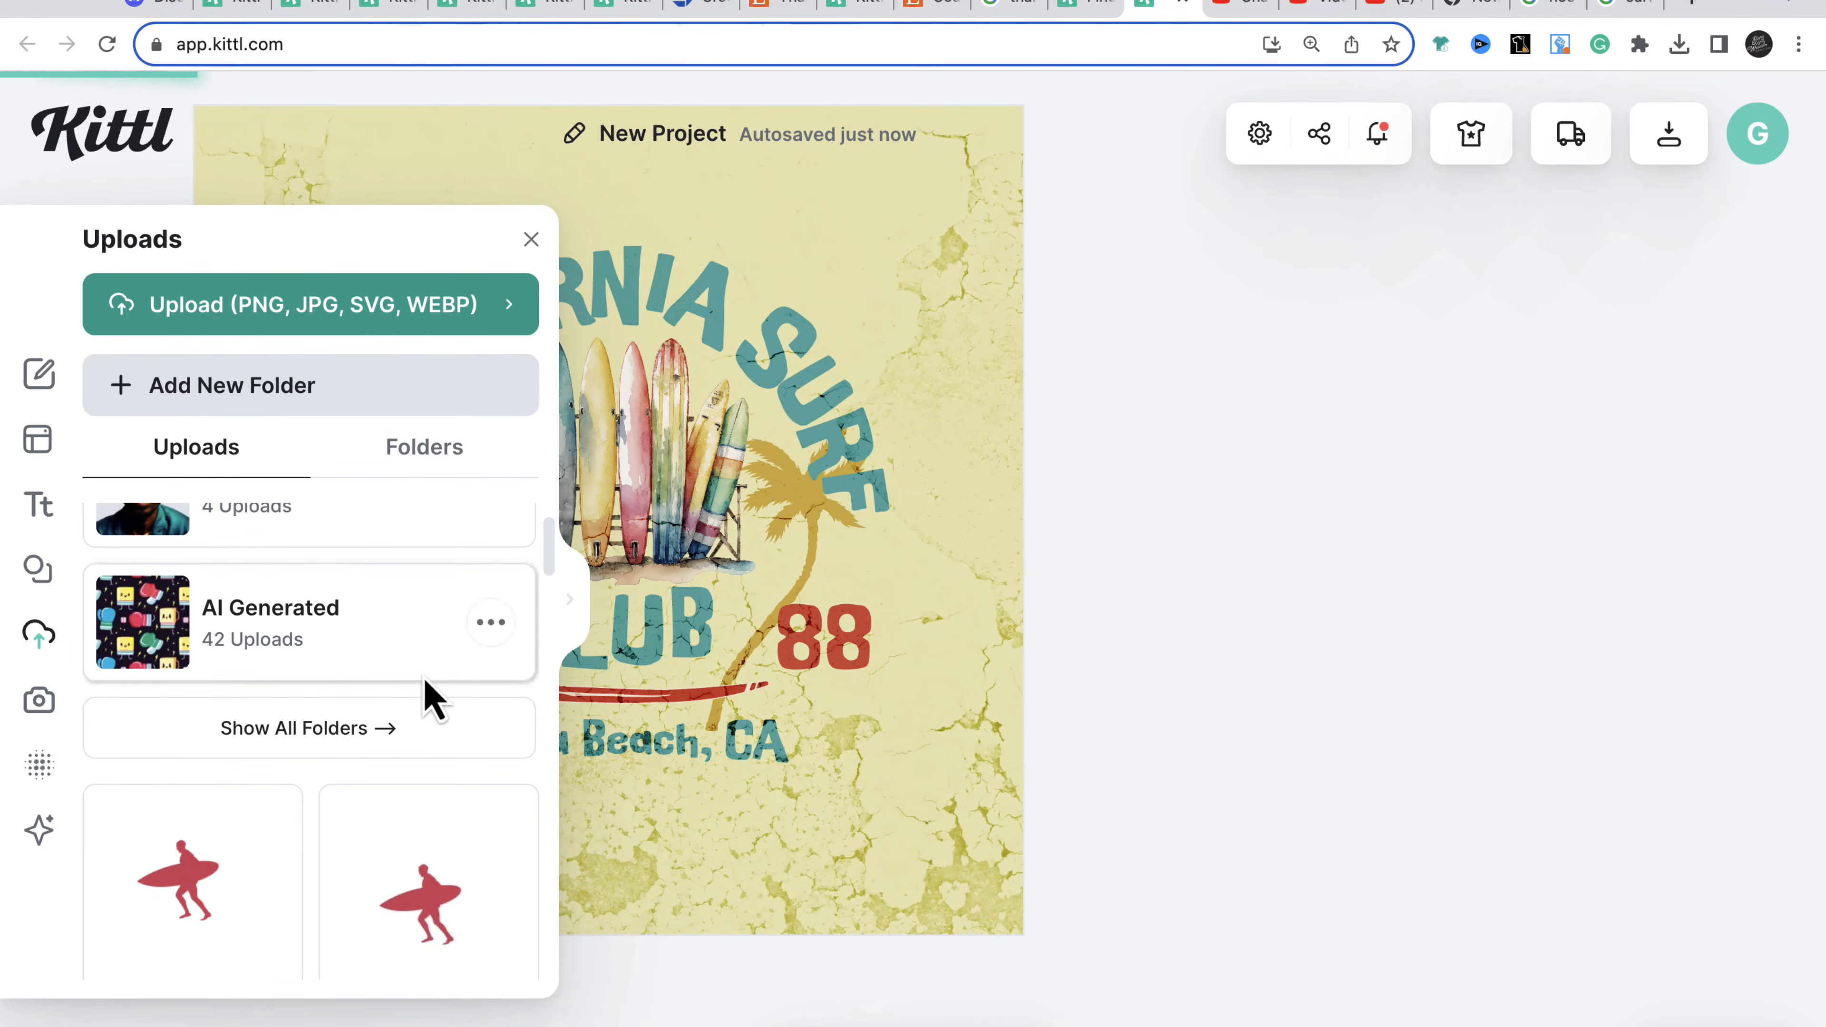
{"action": "scroll", "coordinate": [466, 773], "scroll_direction": "up", "scroll_amount": 1}
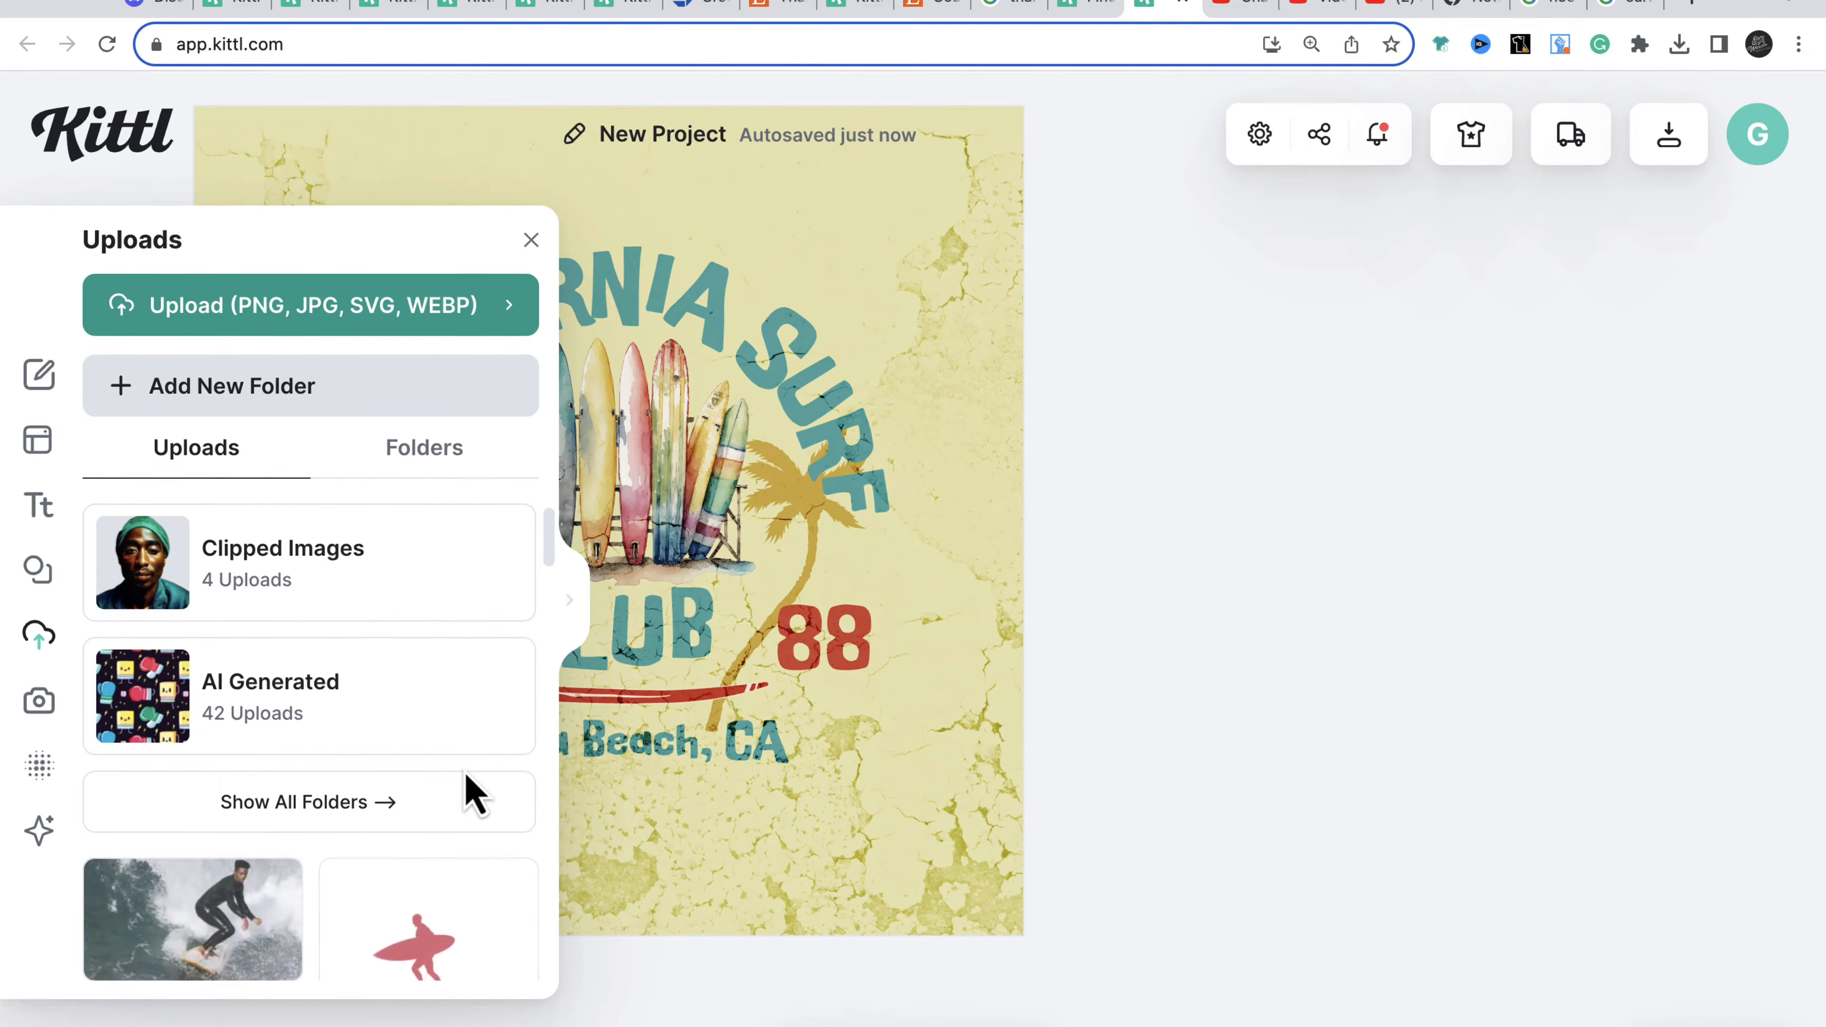
{"action": "scroll", "coordinate": [467, 774], "scroll_direction": "down", "scroll_amount": 4}
{"action": "left_click", "coordinate": [273, 677]}
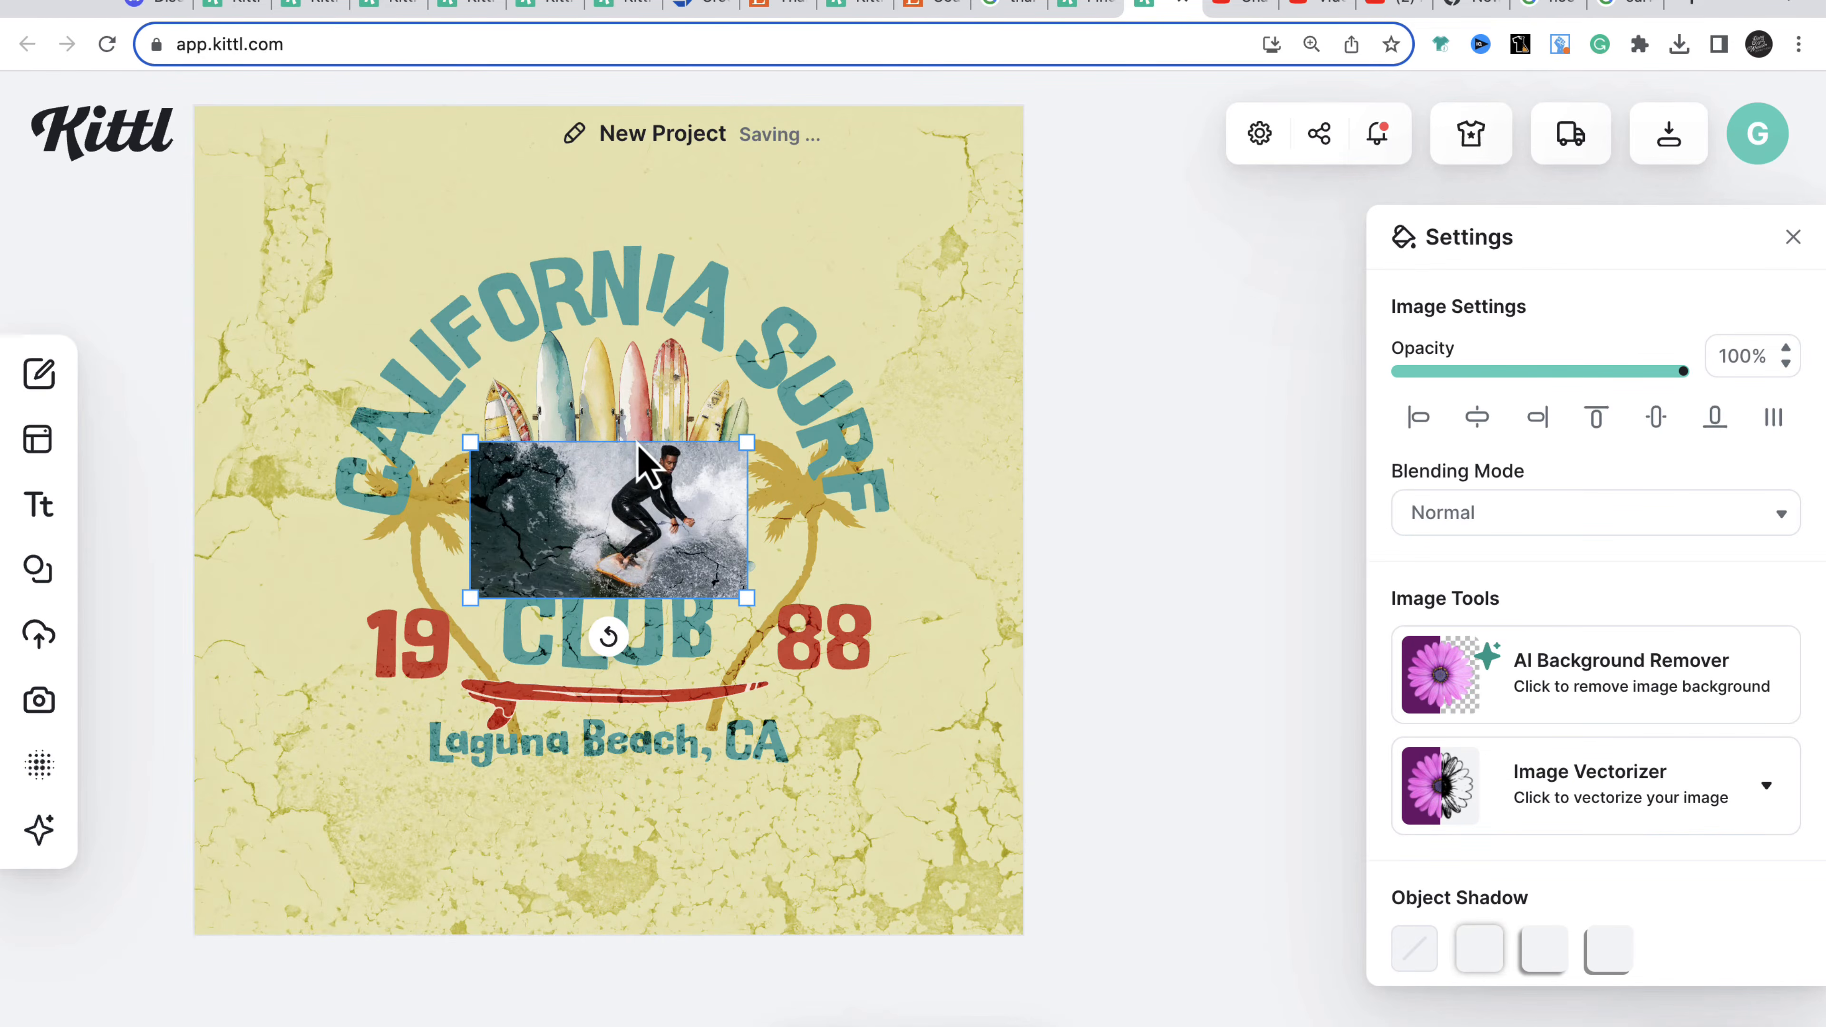
- Enlarge the surfer photo over the middle of the design and send it behind the texts, palms and surfboards
{"action": "left_click_drag", "start_coordinate": [644, 469], "coordinate": [597, 428]}
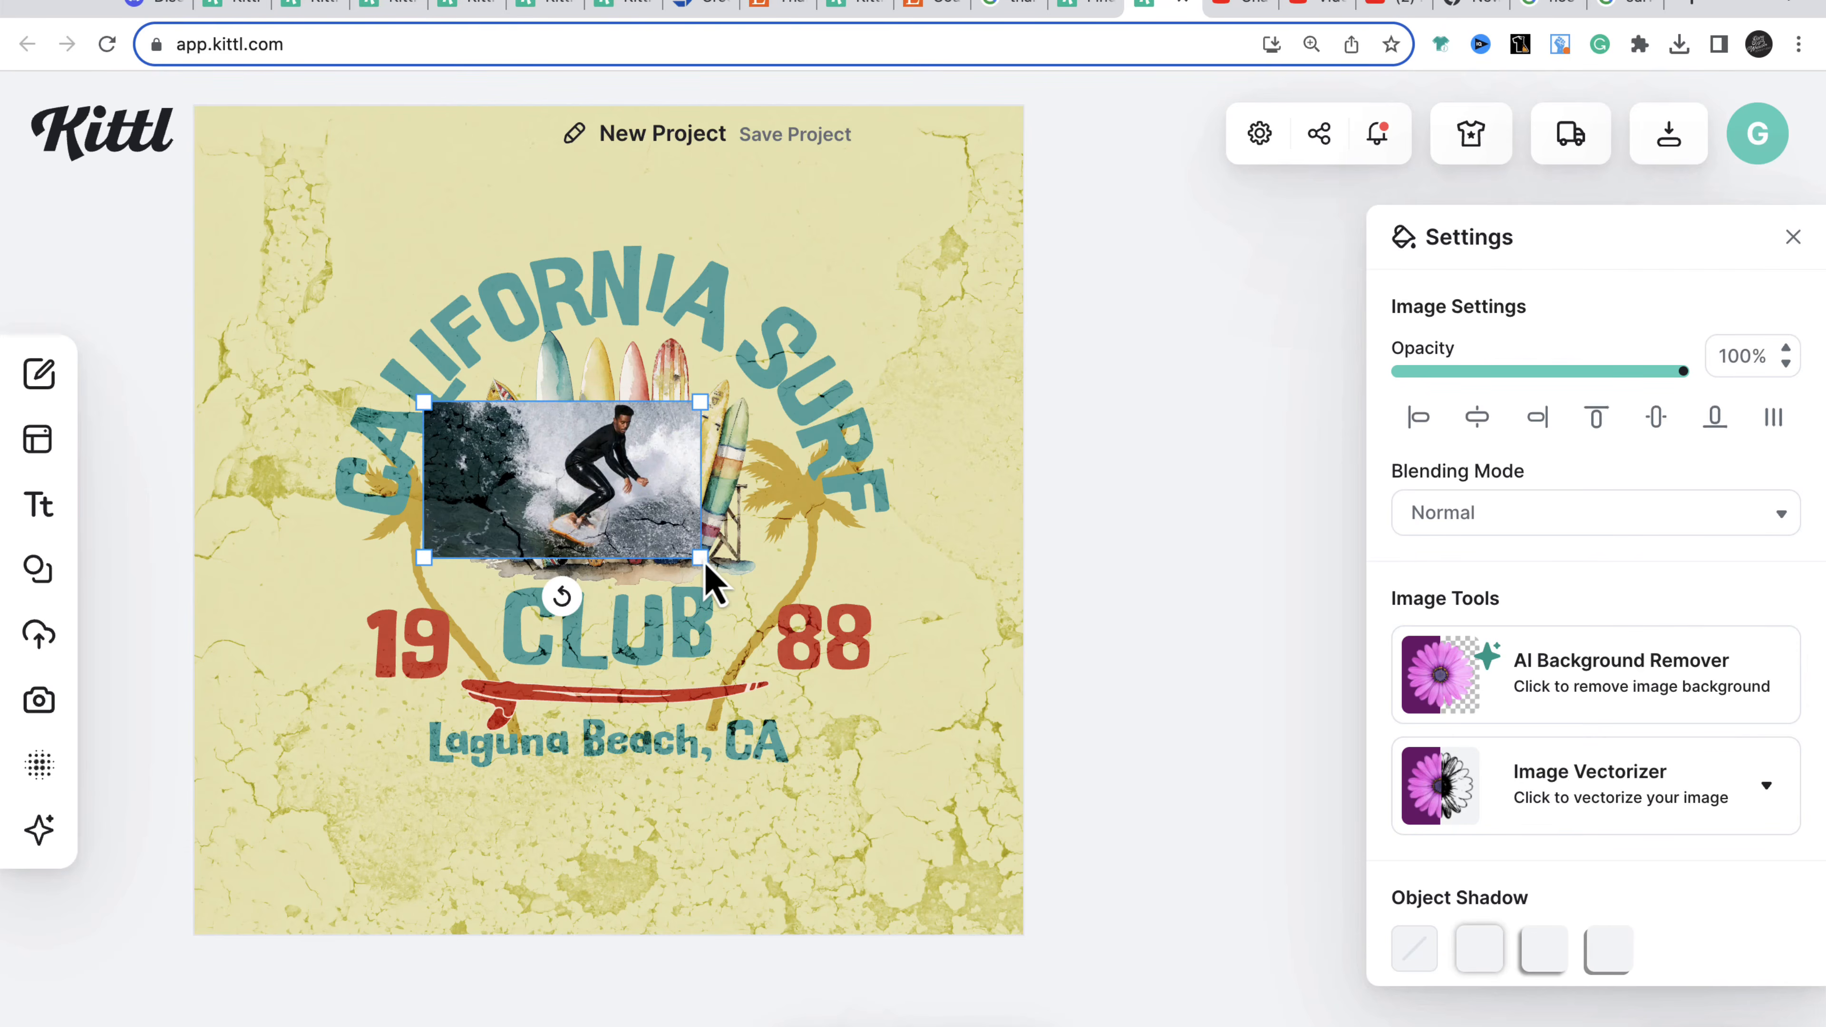
{"action": "left_click_drag", "start_coordinate": [706, 570], "coordinate": [870, 690]}
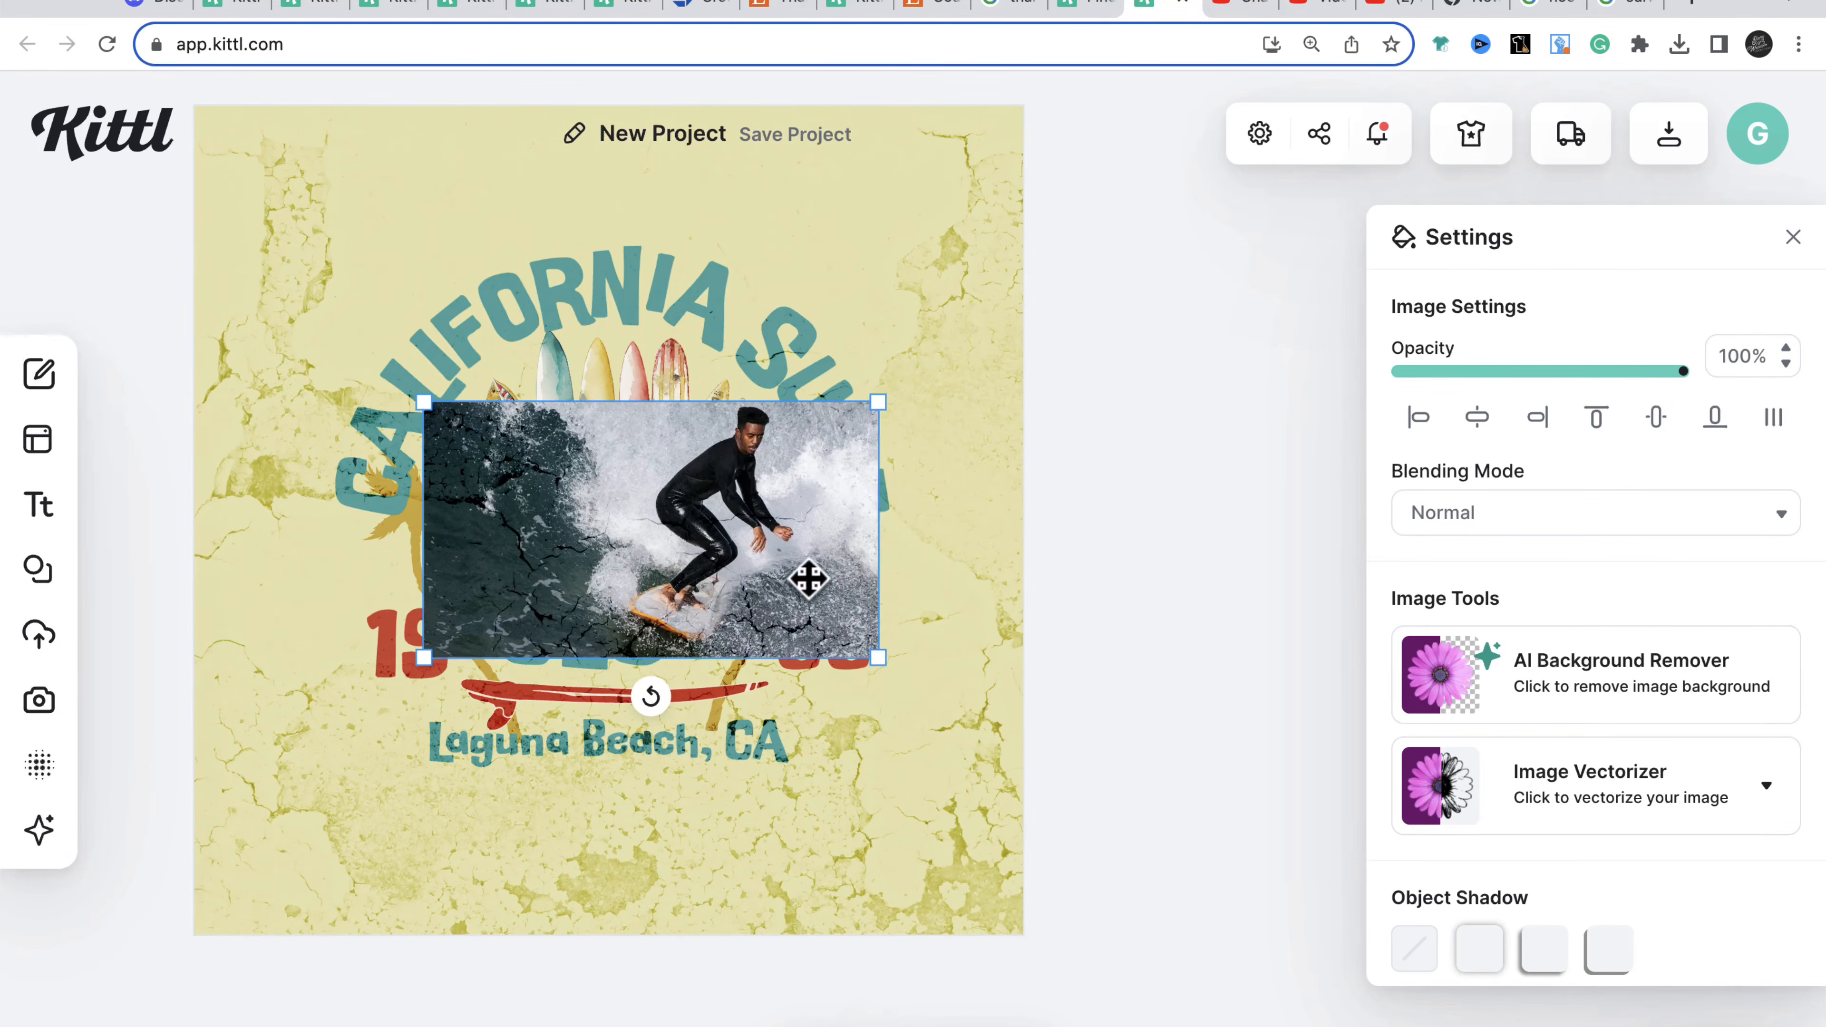
{"action": "right_click", "coordinate": [795, 525]}
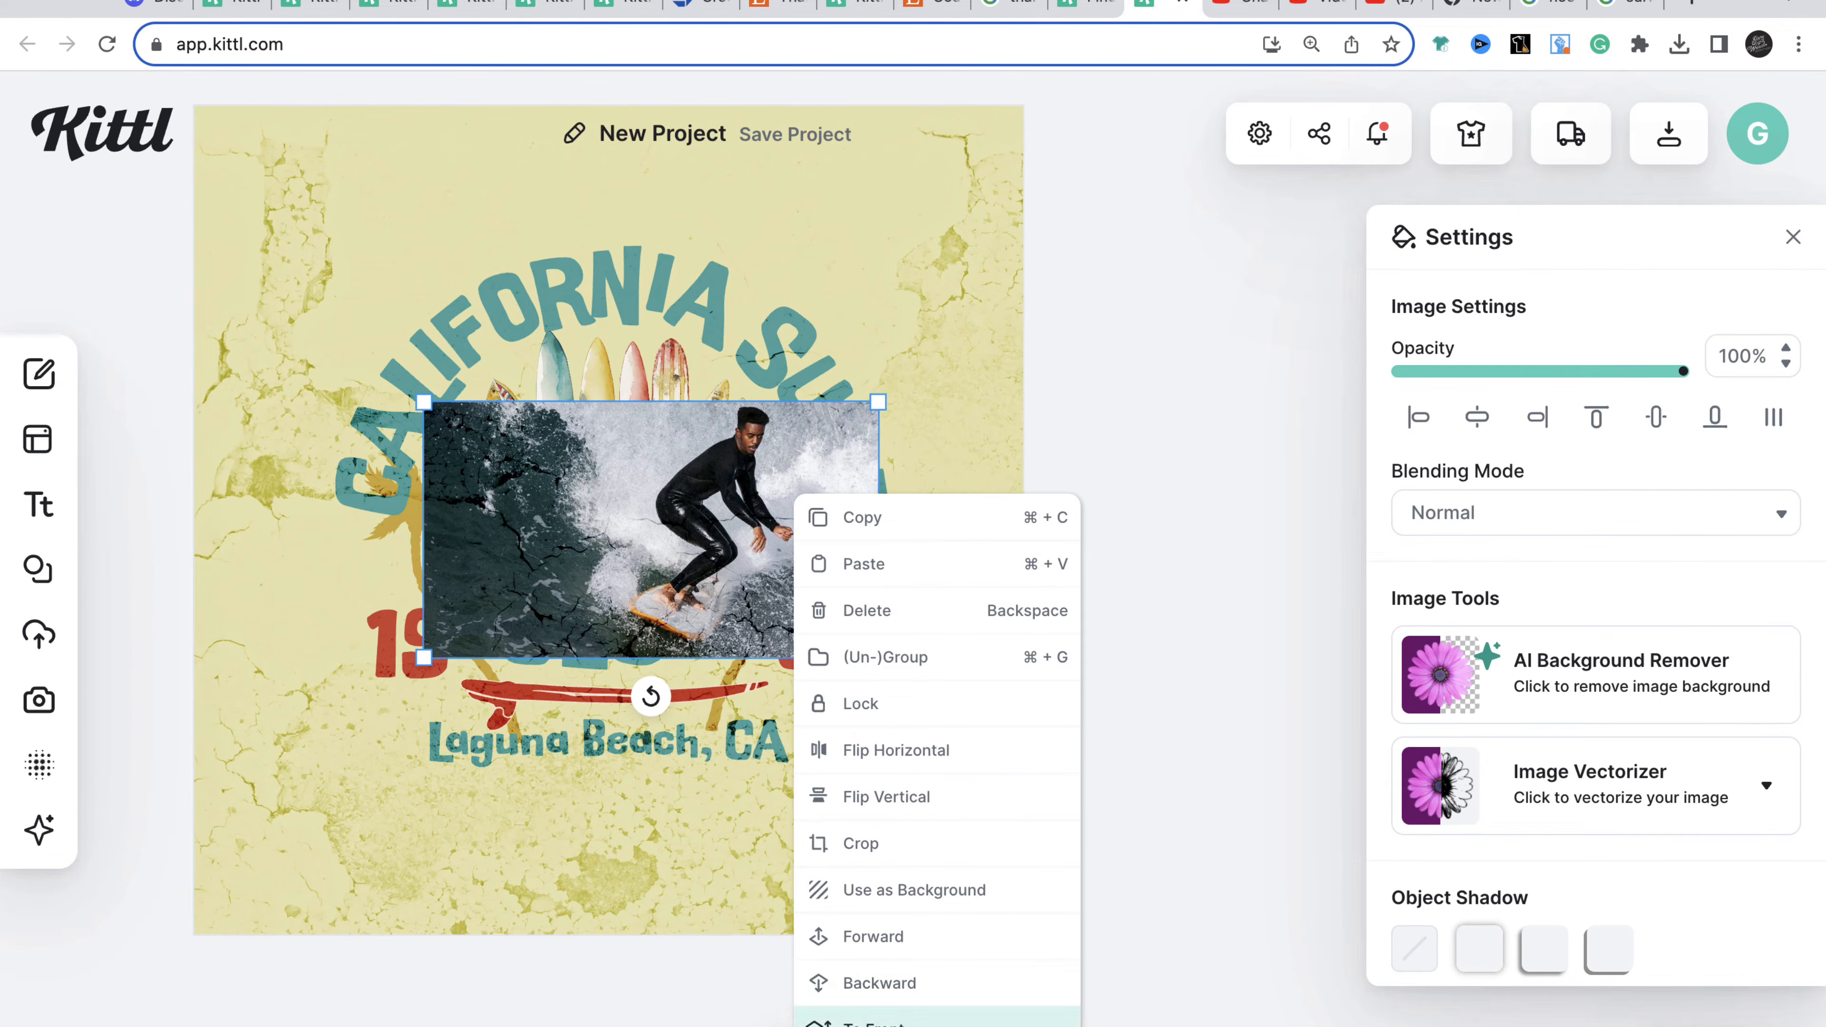
{"action": "left_click", "coordinate": [881, 983]}
- Delete the surfer photo from behind the artwork
{"action": "left_click", "coordinate": [920, 743]}
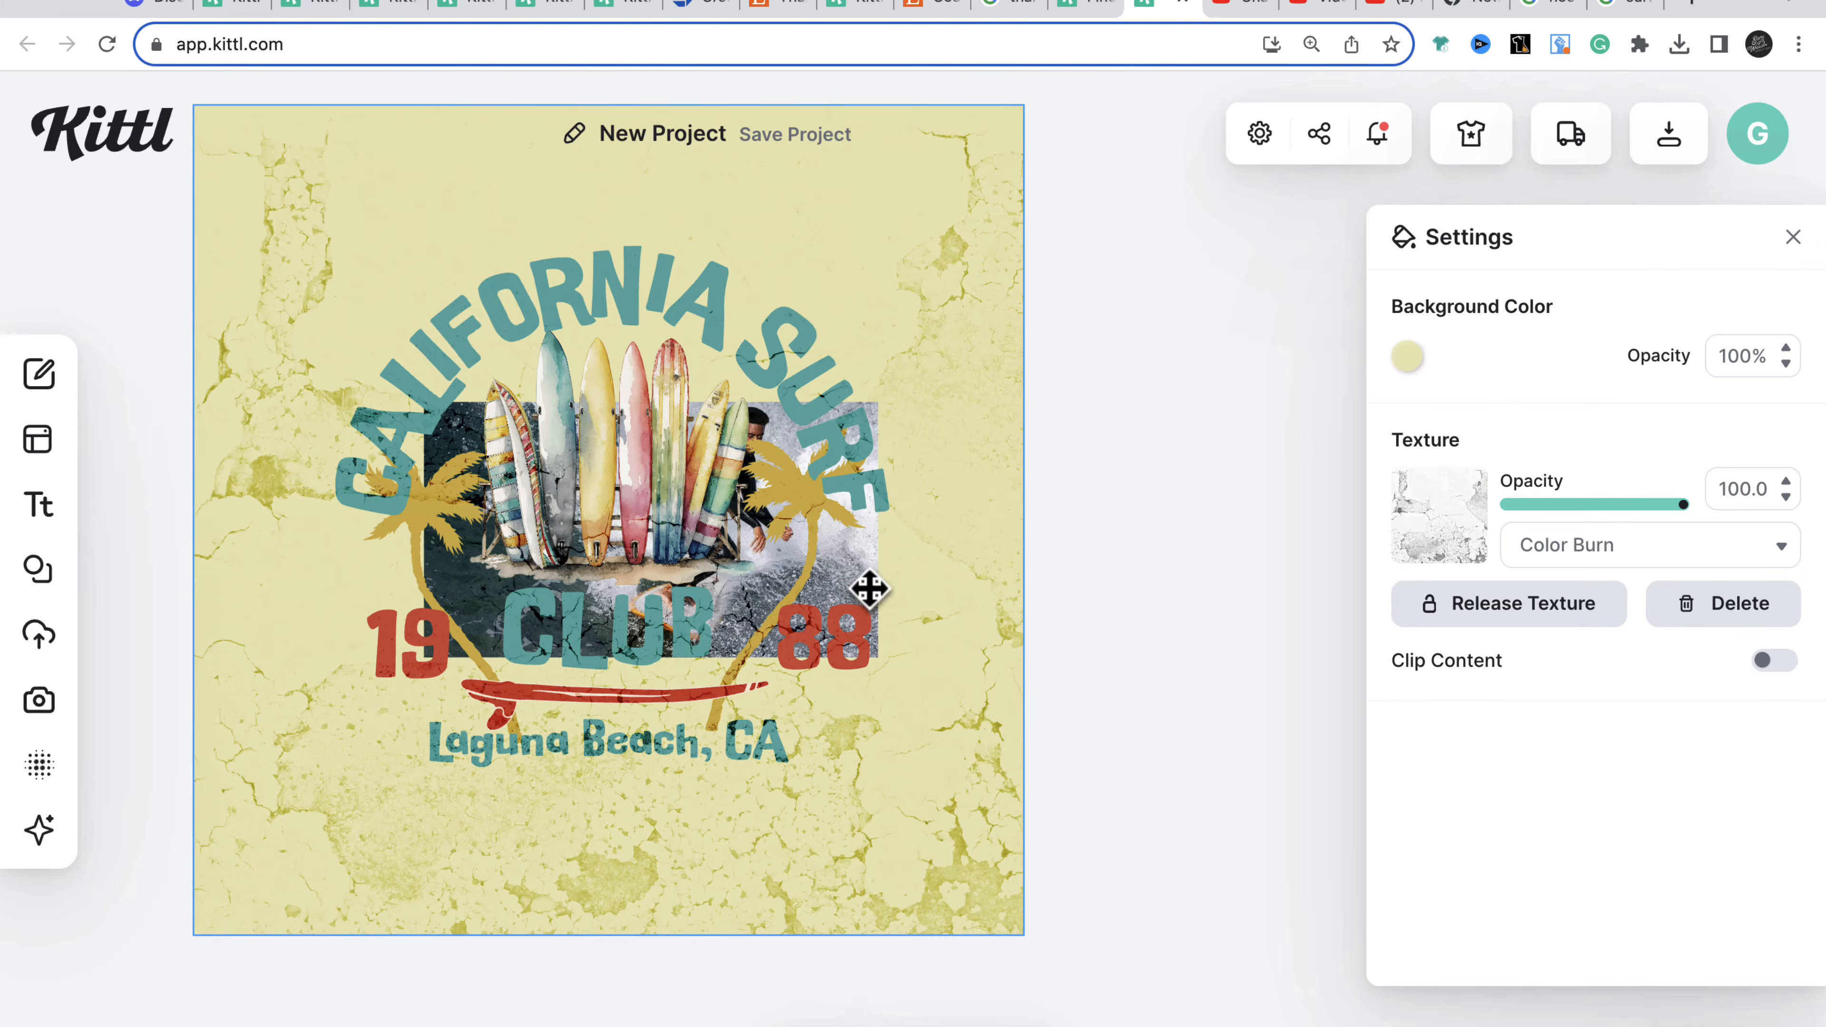
{"action": "mouse_move", "coordinate": [870, 588]}
{"action": "left_mouse_down"}
{"action": "mouse_move", "coordinate": [905, 674]}
{"action": "mouse_move", "coordinate": [922, 542]}
{"action": "mouse_move", "coordinate": [815, 396]}
{"action": "mouse_move", "coordinate": [839, 570]}
{"action": "mouse_move", "coordinate": [860, 591]}
{"action": "left_mouse_up"}
{"action": "key", "text": "Delete"}
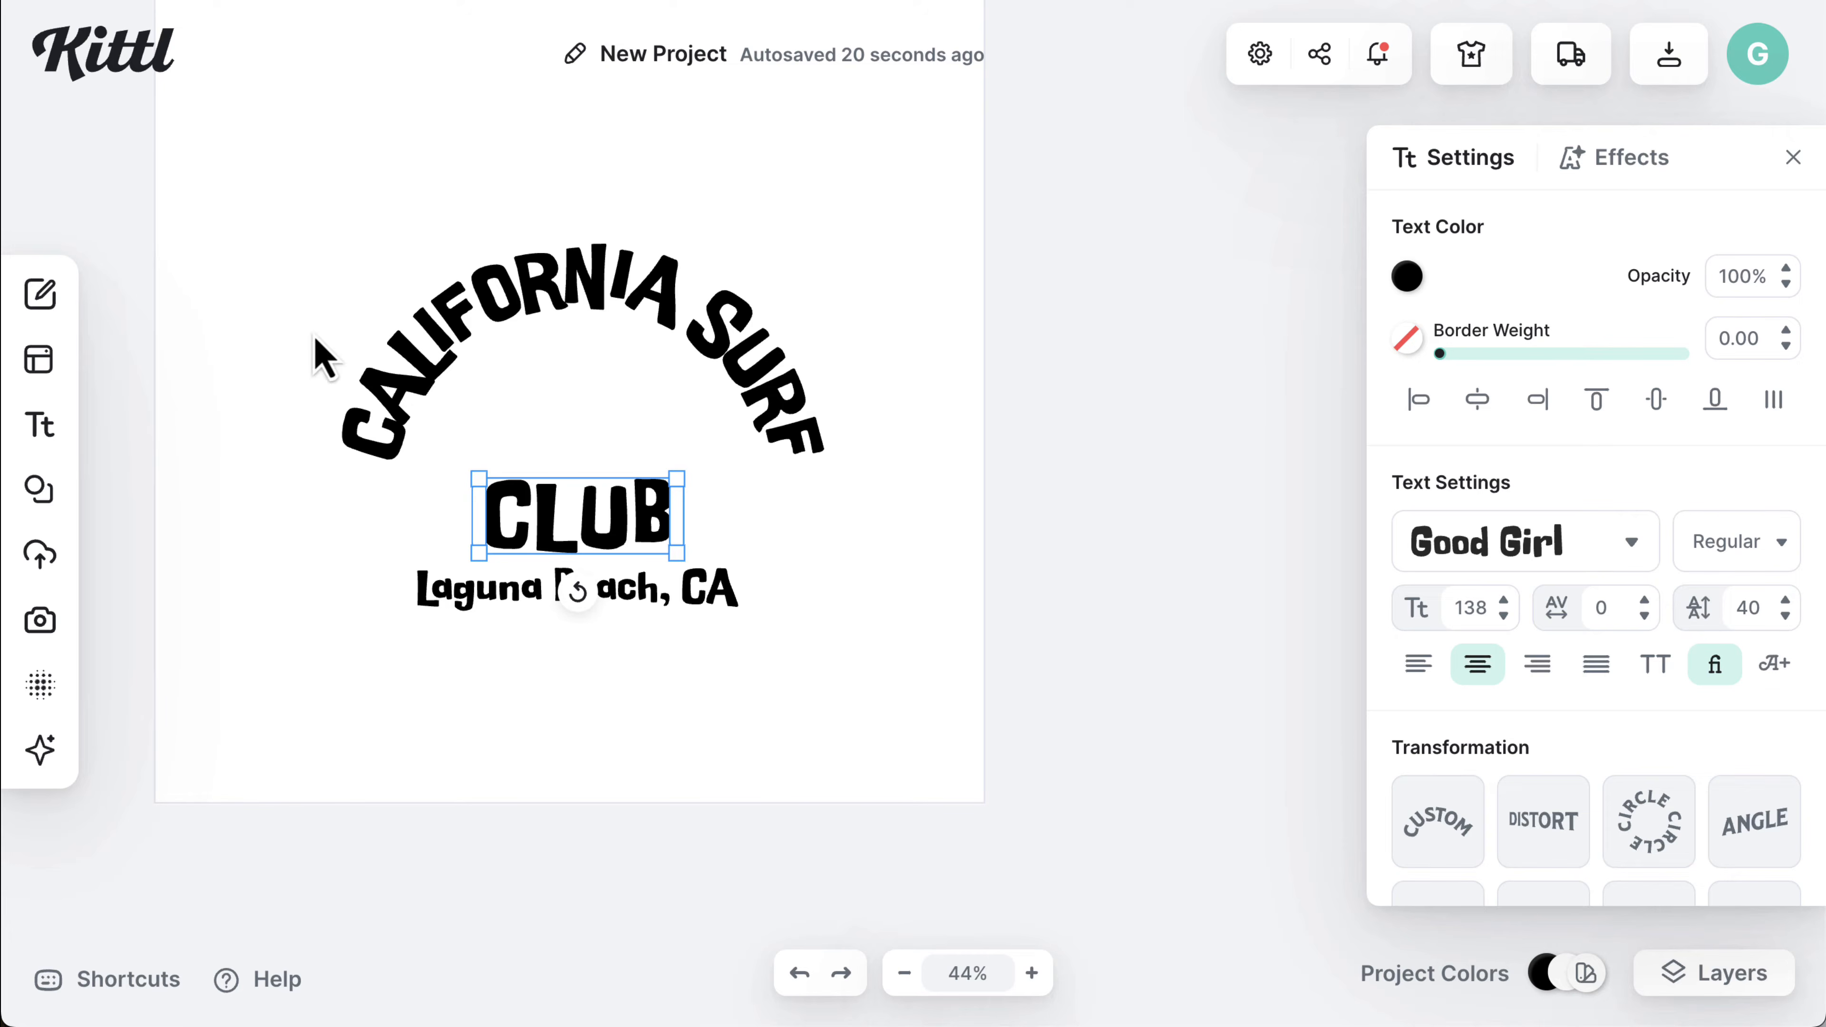
- Browse the shape categories in the elements library, from basic shapes and masks to speech bubbles and arrows
{"action": "mouse_move", "coordinate": [38, 296]}
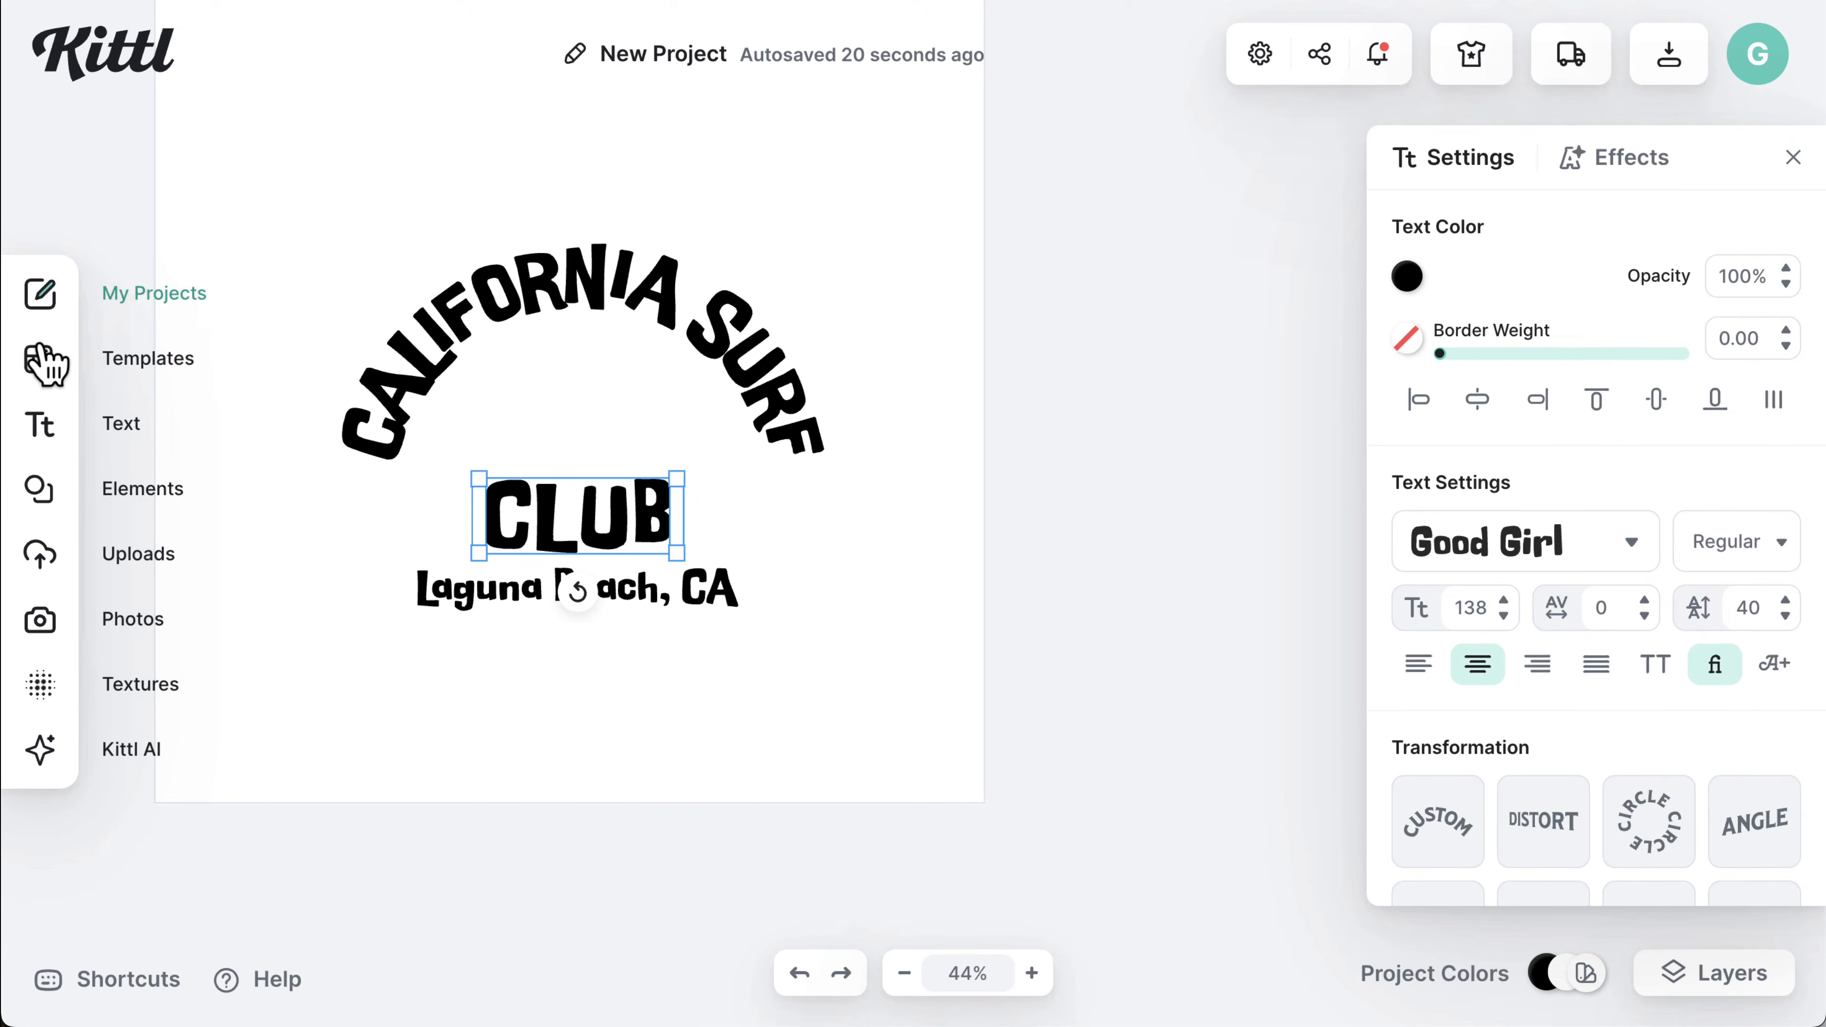
{"action": "left_click", "coordinate": [41, 499]}
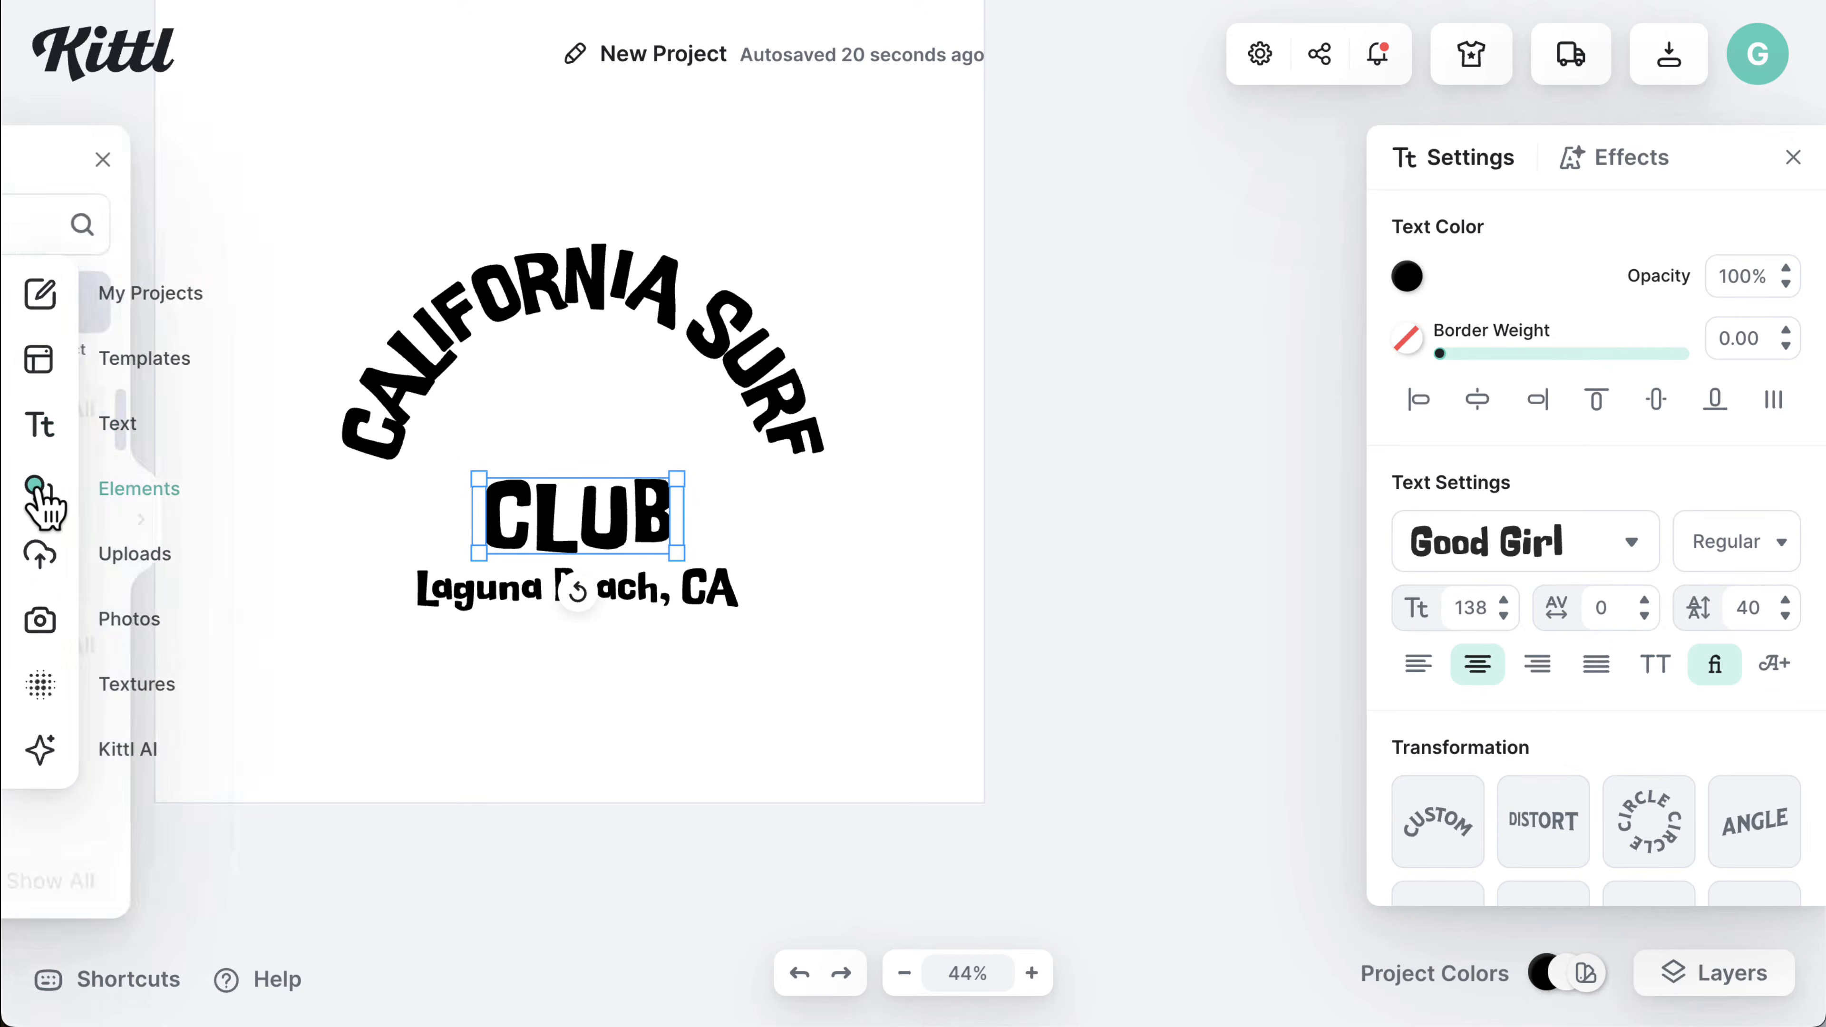
{"action": "scroll", "coordinate": [292, 576], "scroll_direction": "down", "scroll_amount": 12}
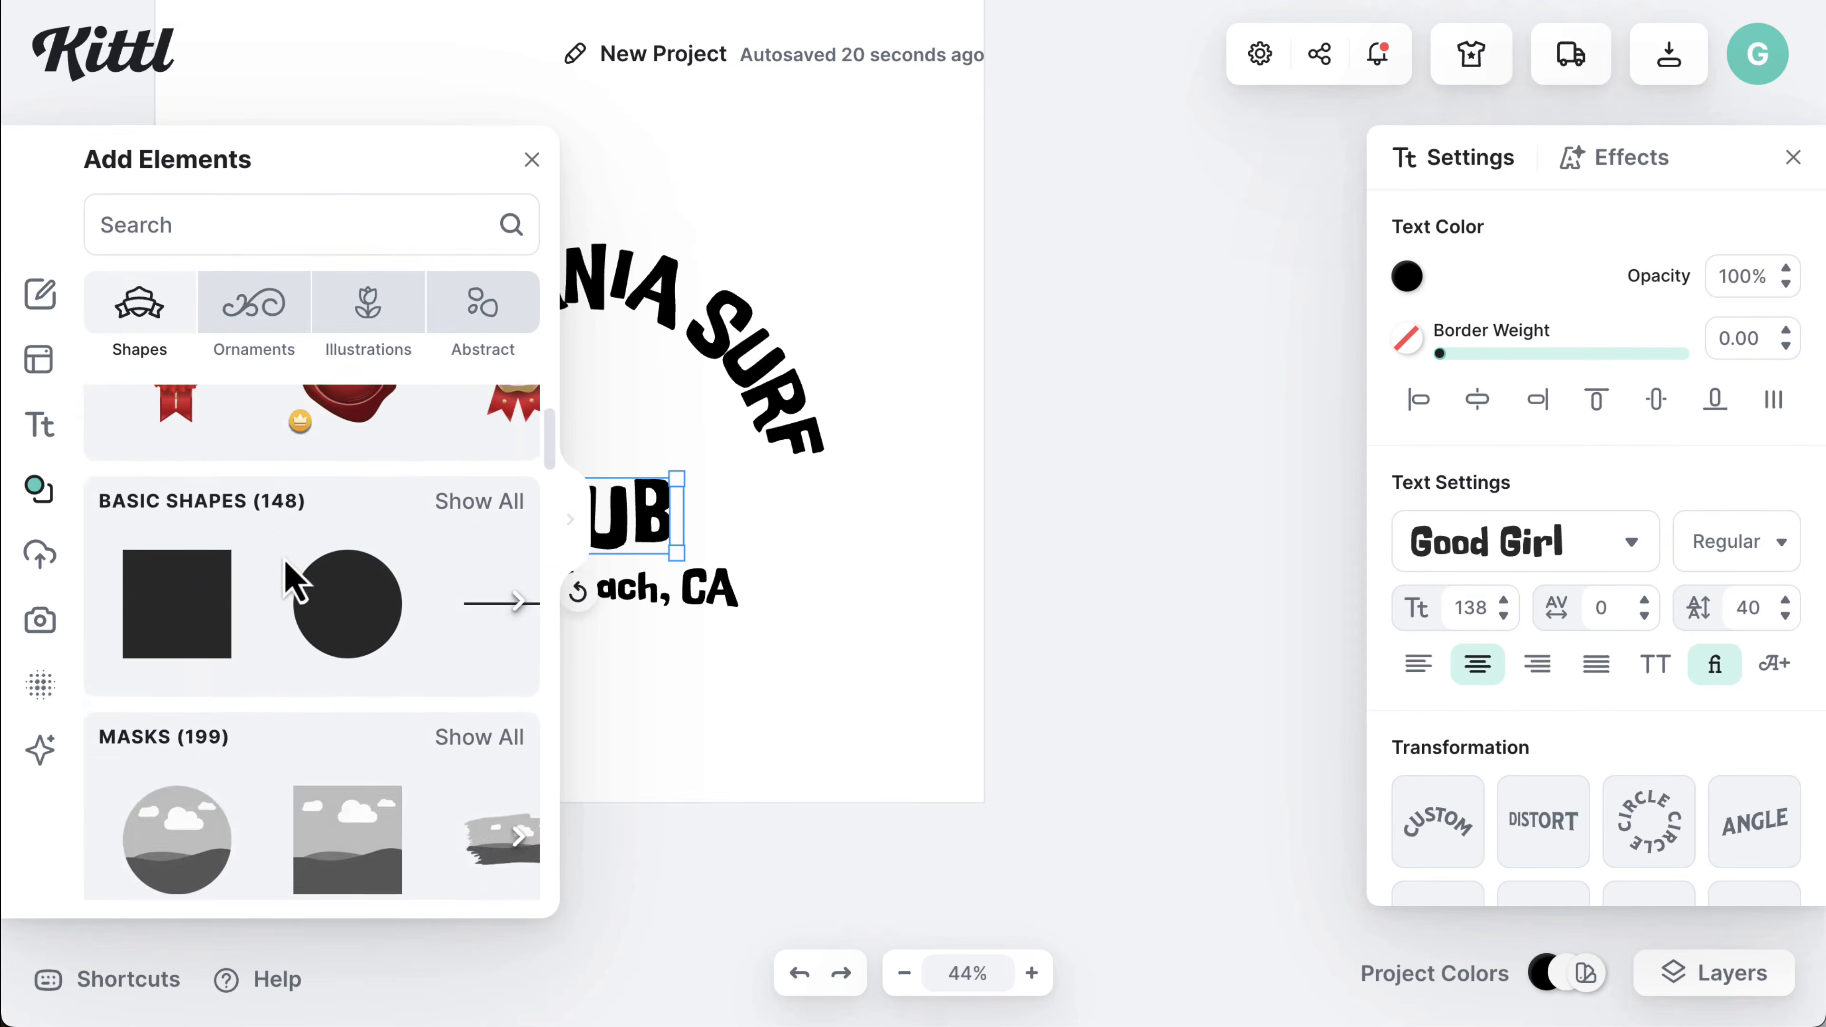
{"action": "scroll", "coordinate": [291, 575], "scroll_direction": "down", "scroll_amount": 12}
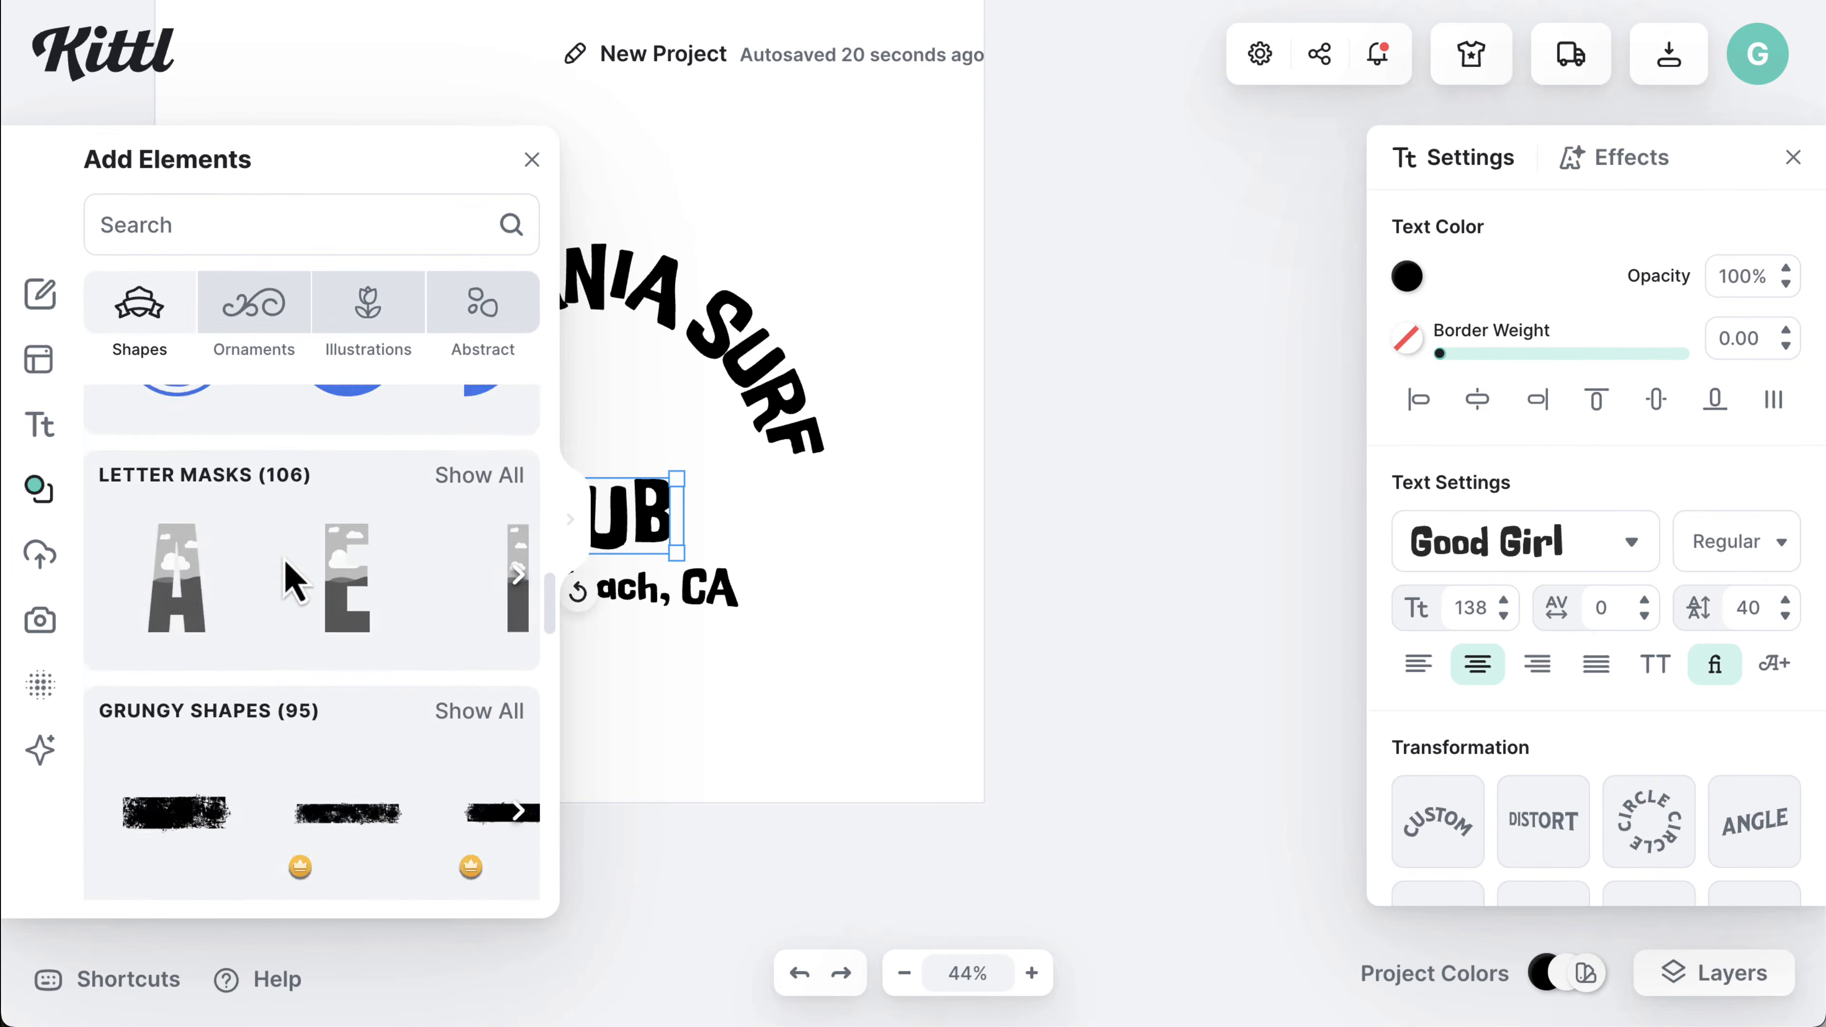
{"action": "scroll", "coordinate": [286, 597], "scroll_direction": "down", "scroll_amount": 6}
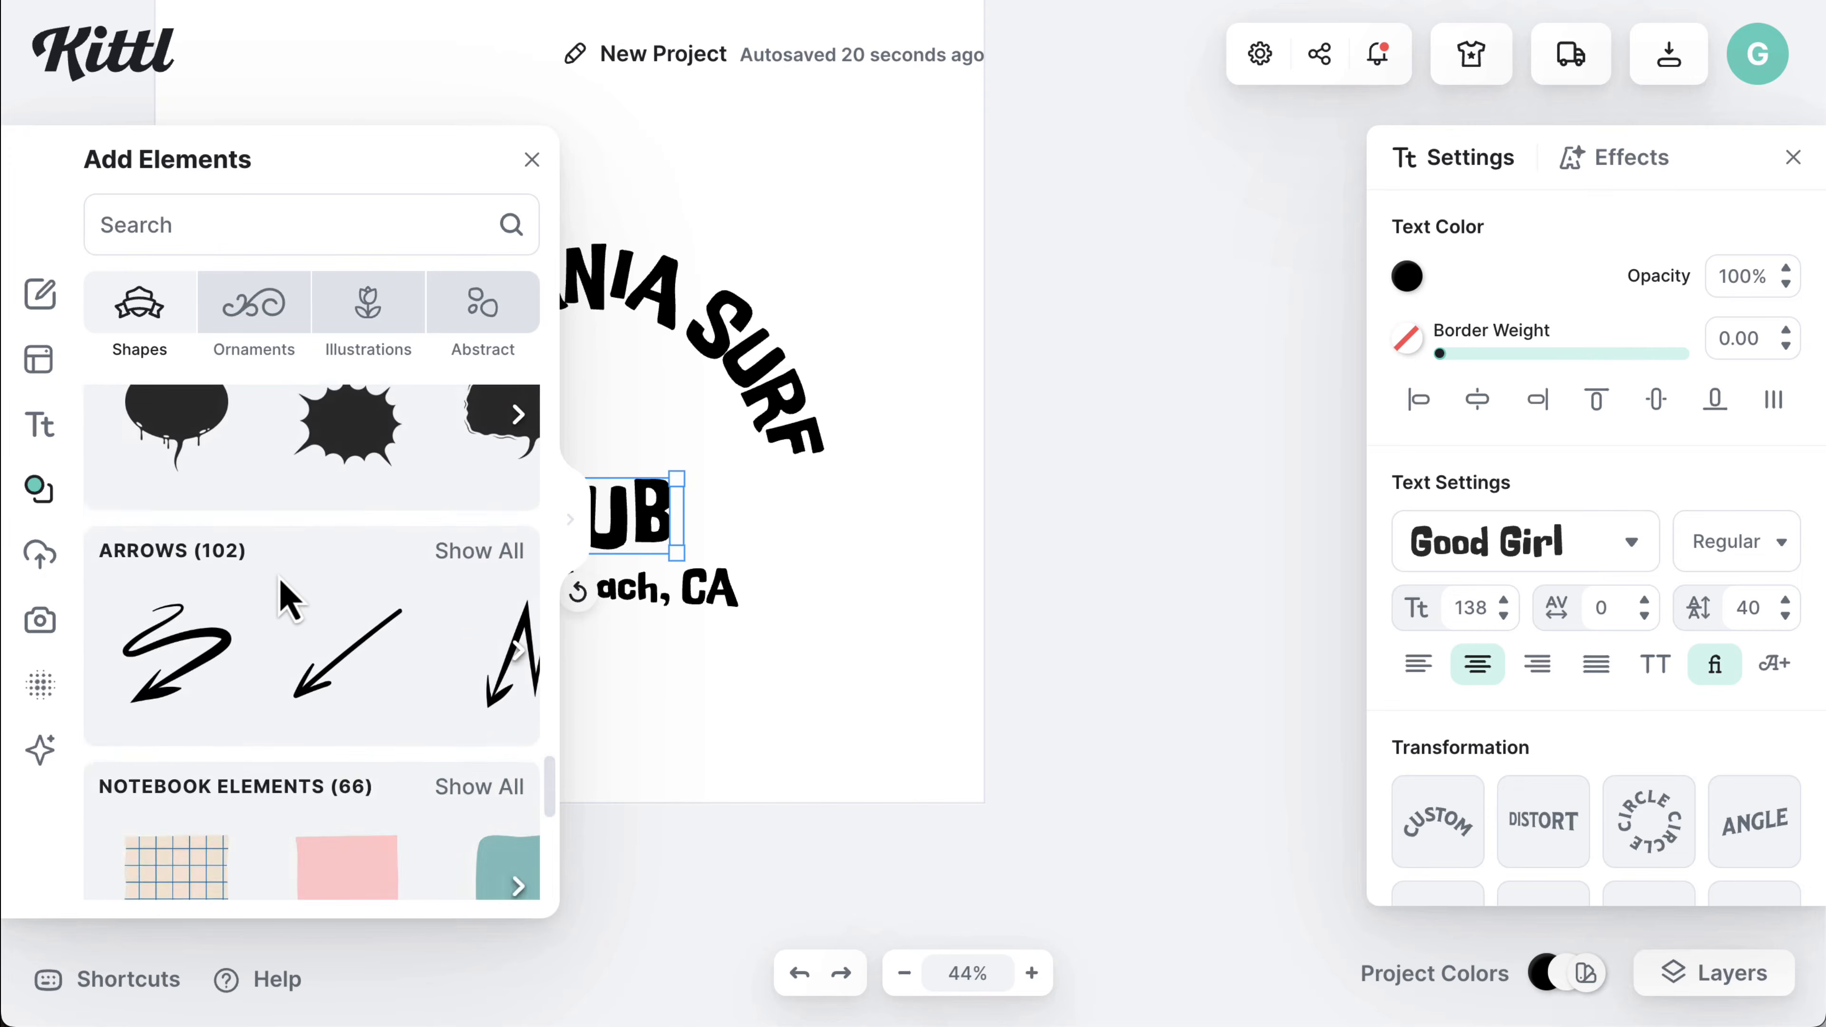
{"action": "scroll", "coordinate": [286, 597], "scroll_direction": "up", "scroll_amount": 4}
{"action": "scroll", "coordinate": [287, 593], "scroll_direction": "down", "scroll_amount": 2}
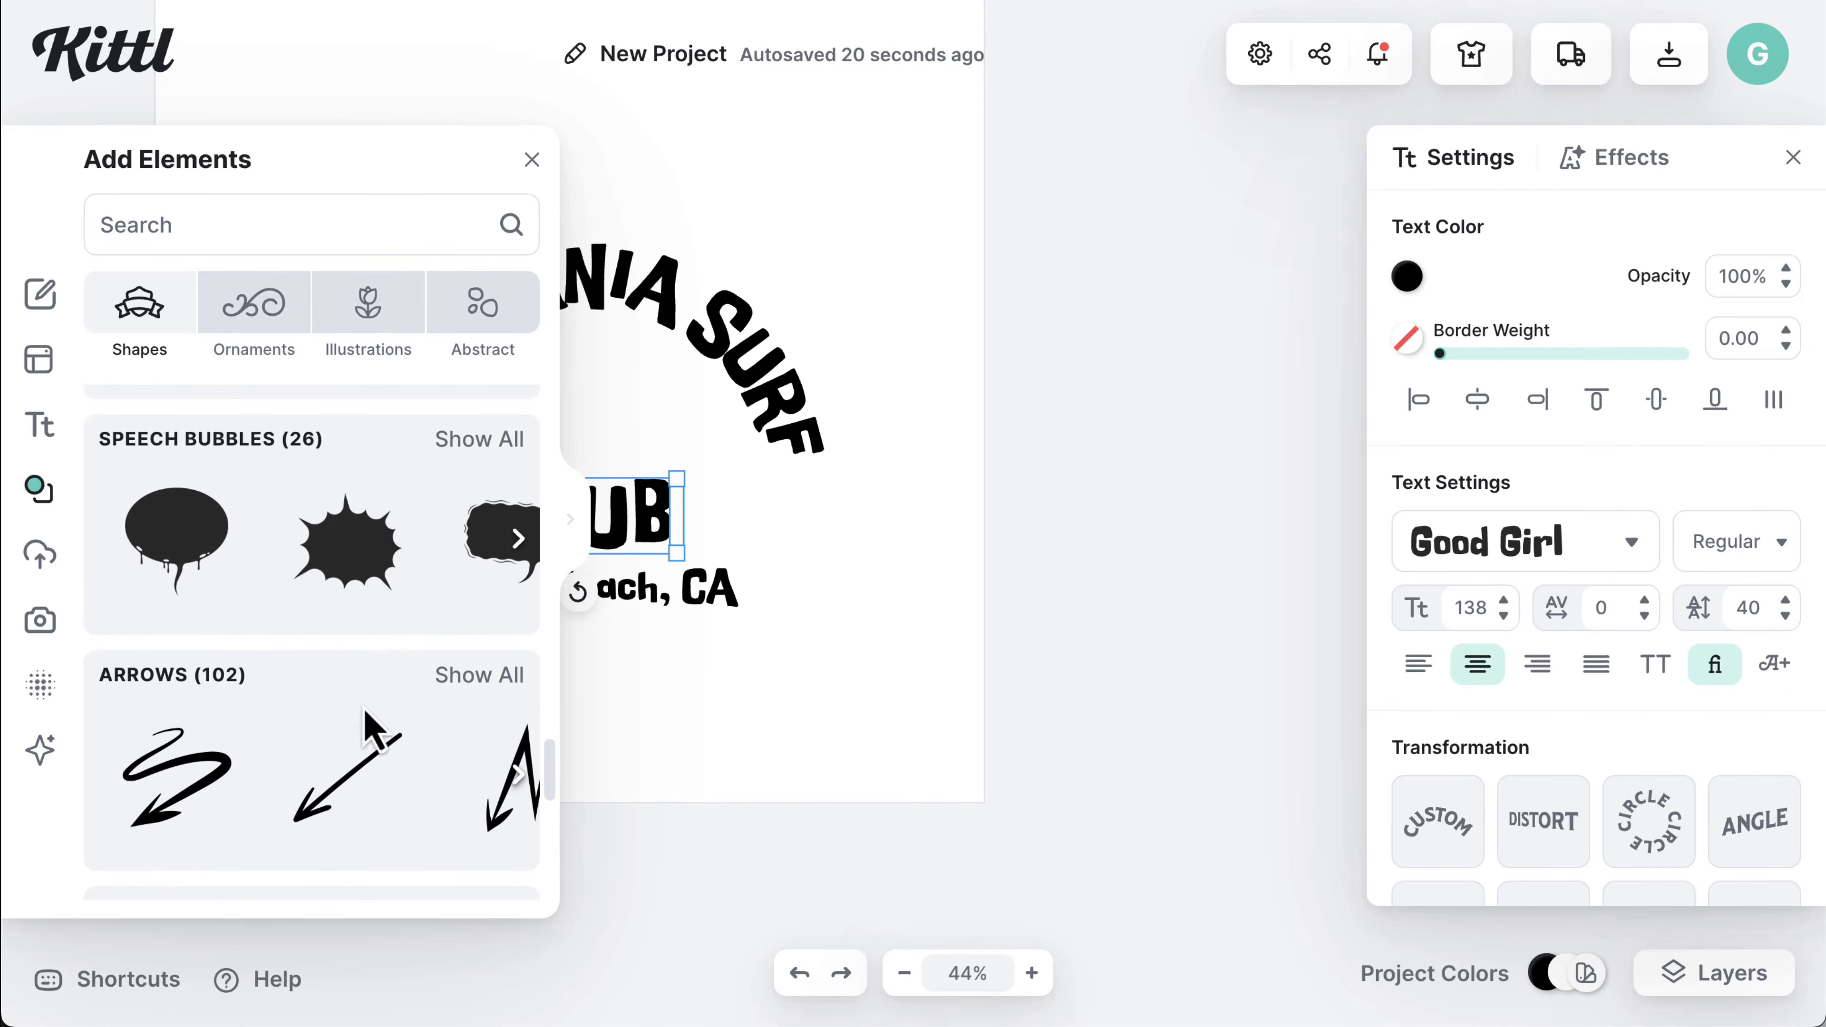
{"action": "scroll", "coordinate": [360, 705], "scroll_direction": "down", "scroll_amount": 3}
{"action": "scroll", "coordinate": [347, 856], "scroll_direction": "up", "scroll_amount": 3}
{"action": "scroll", "coordinate": [345, 856], "scroll_direction": "up", "scroll_amount": 2}
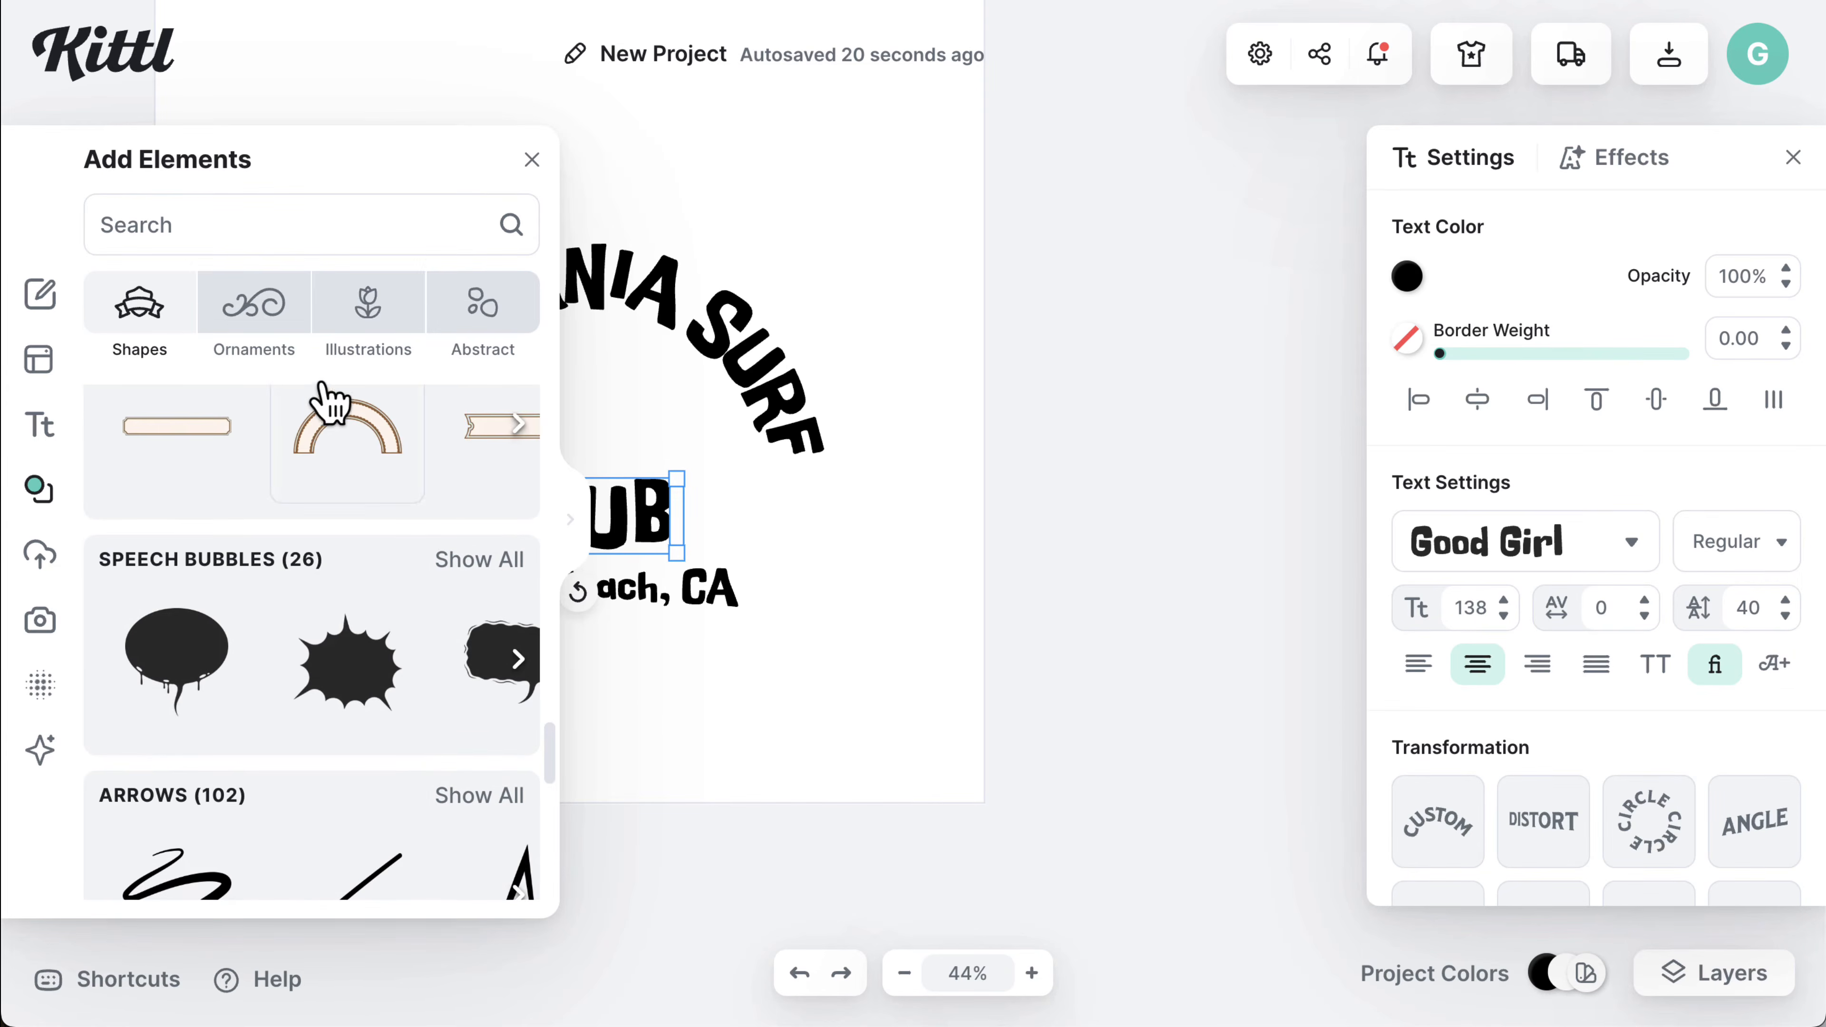
- Search the elements library for "surfing board" and place the palm tree with turquoise surfboard illustration over the word SURF
{"action": "left_click", "coordinate": [311, 231]}
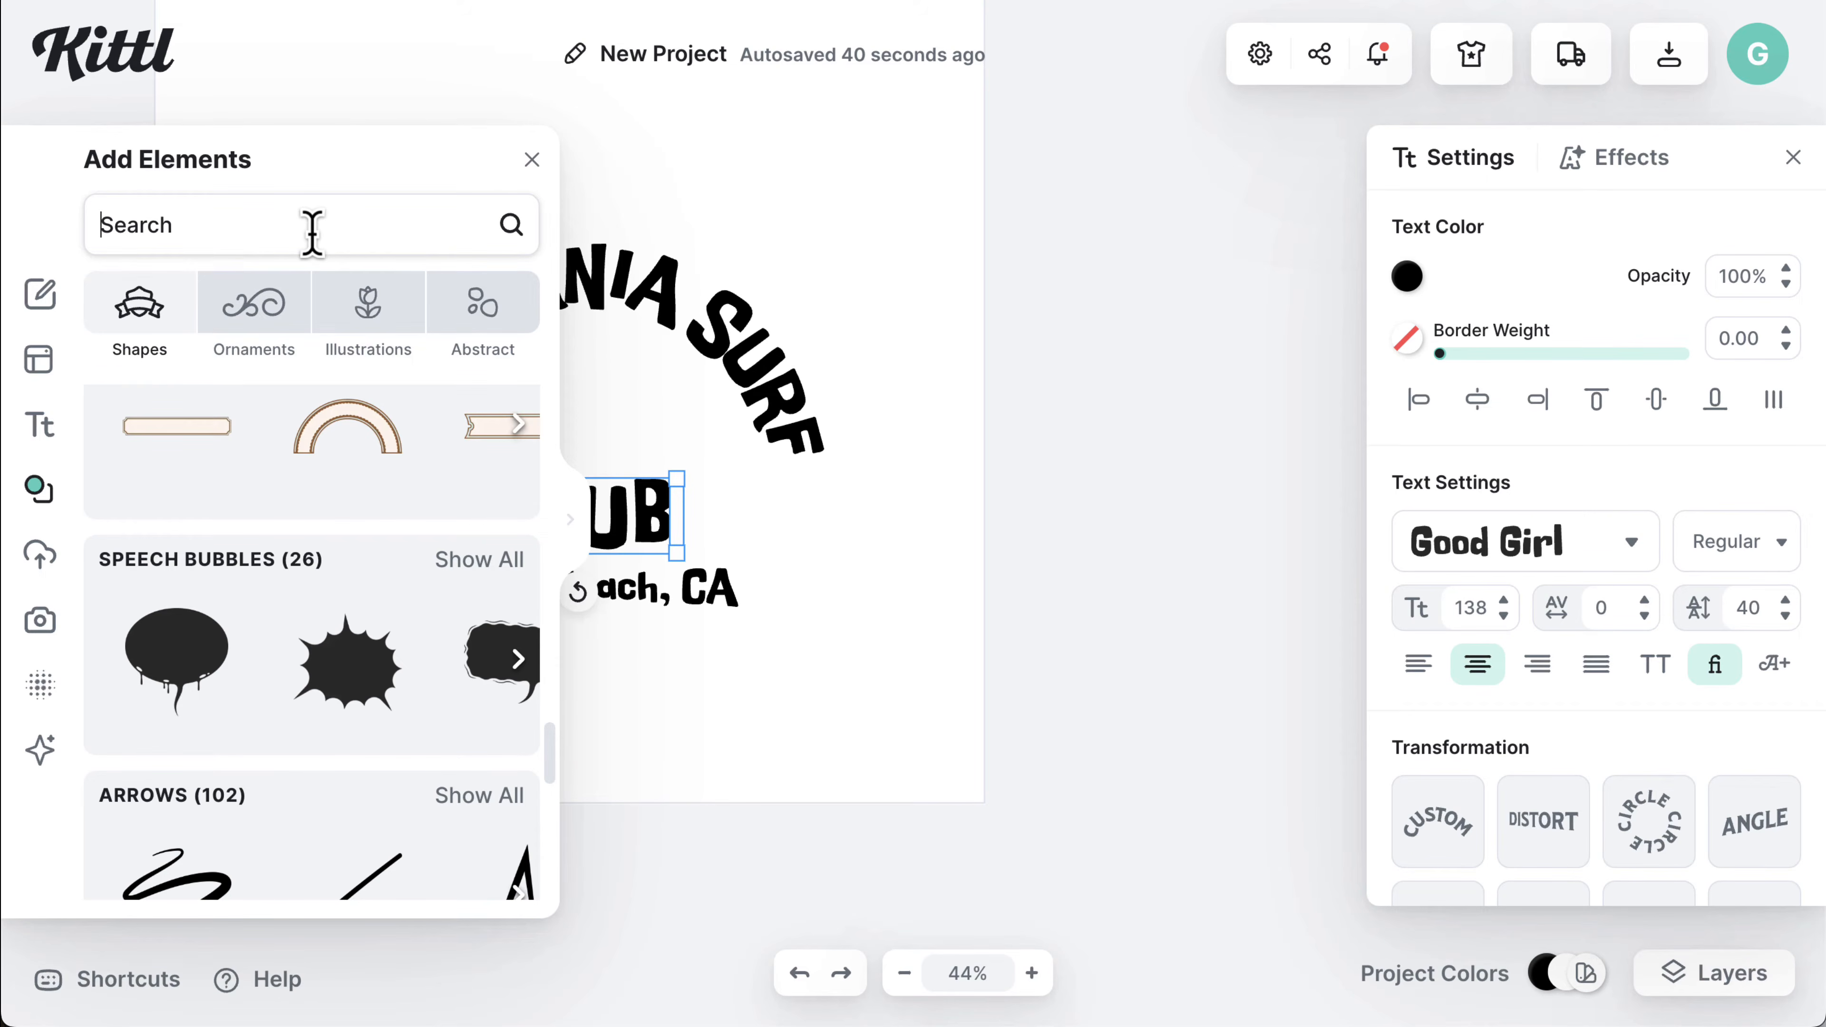
{"action": "type", "text": "surf"}
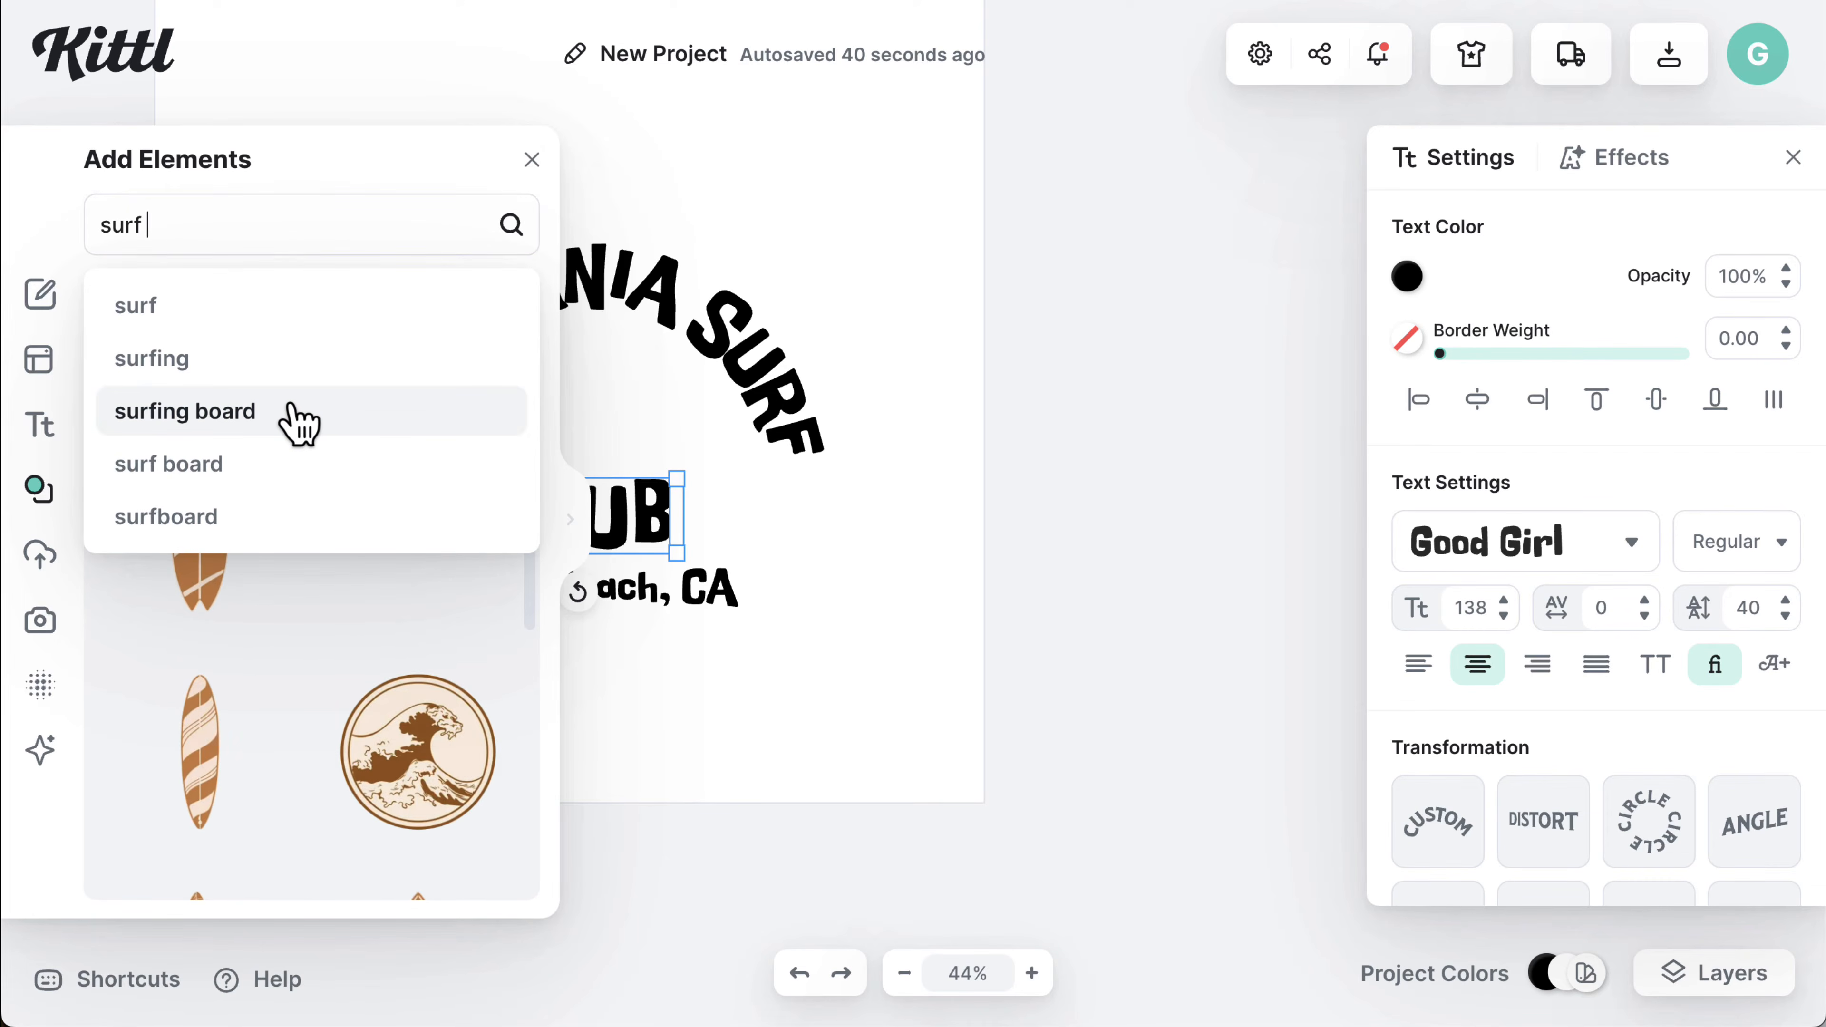
{"action": "left_click", "coordinate": [228, 411]}
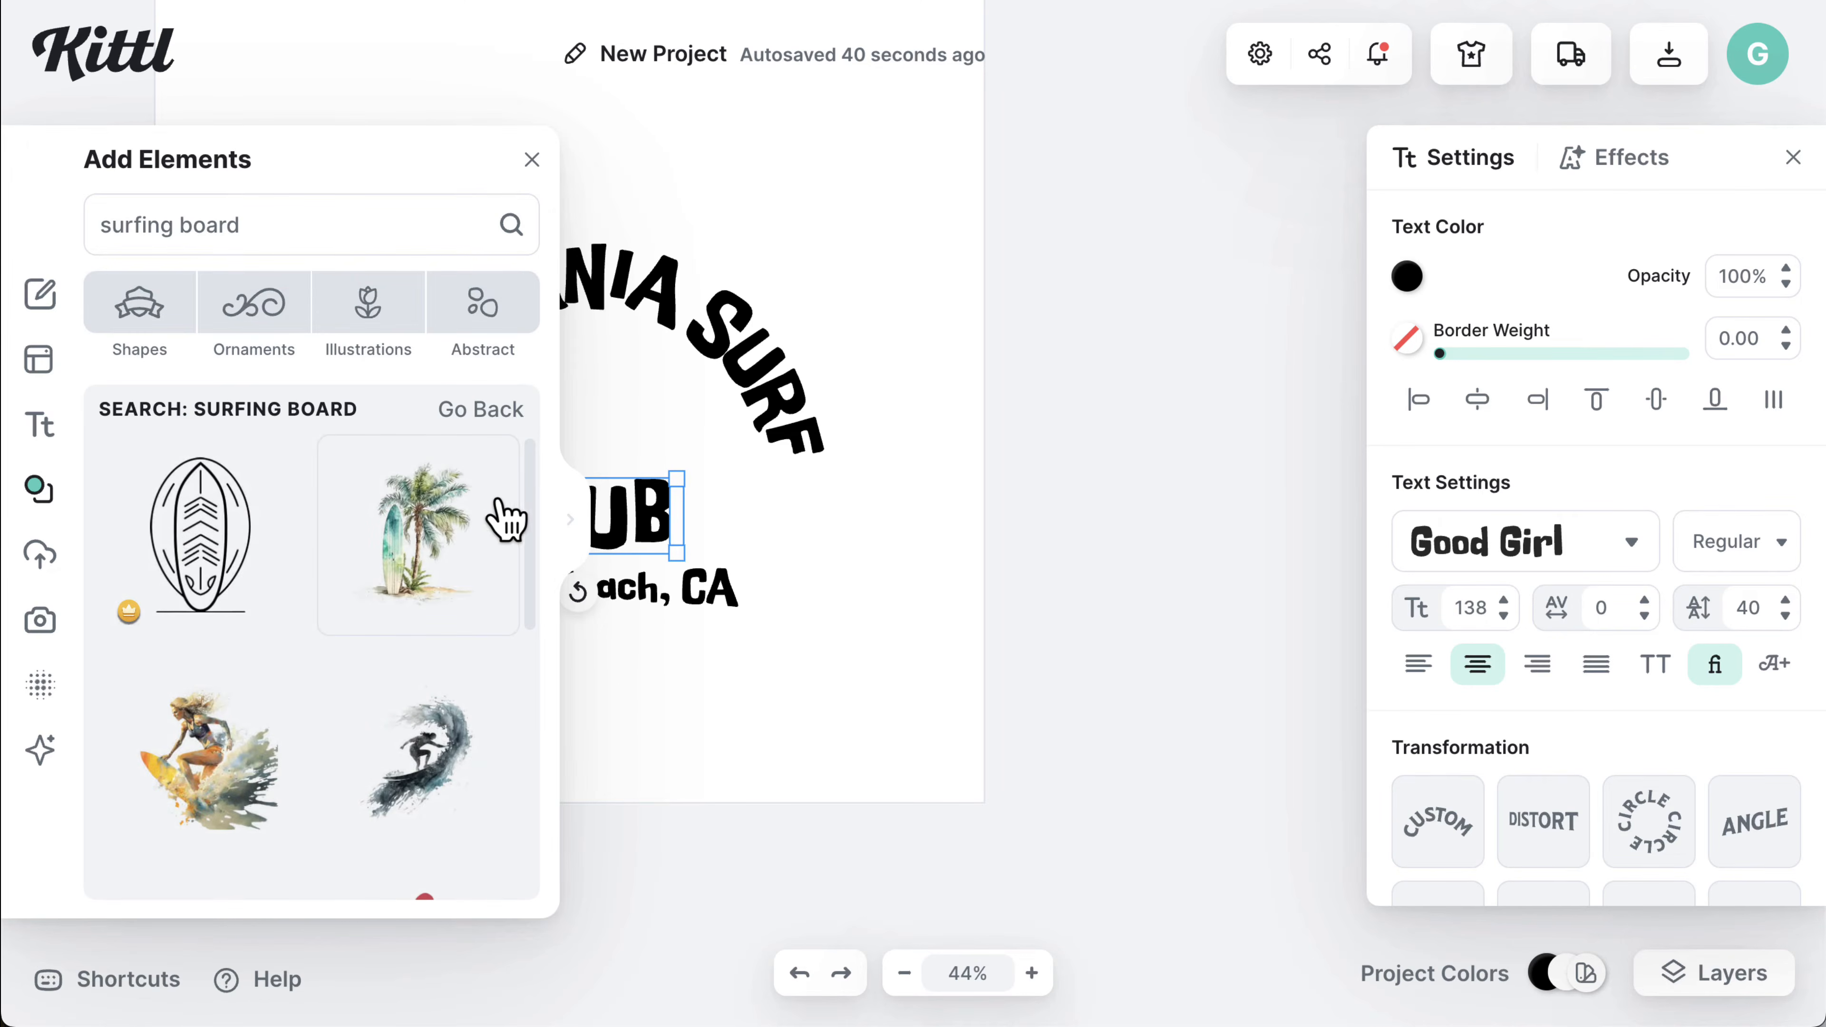
{"action": "scroll", "coordinate": [534, 561], "scroll_direction": "down", "scroll_amount": 3}
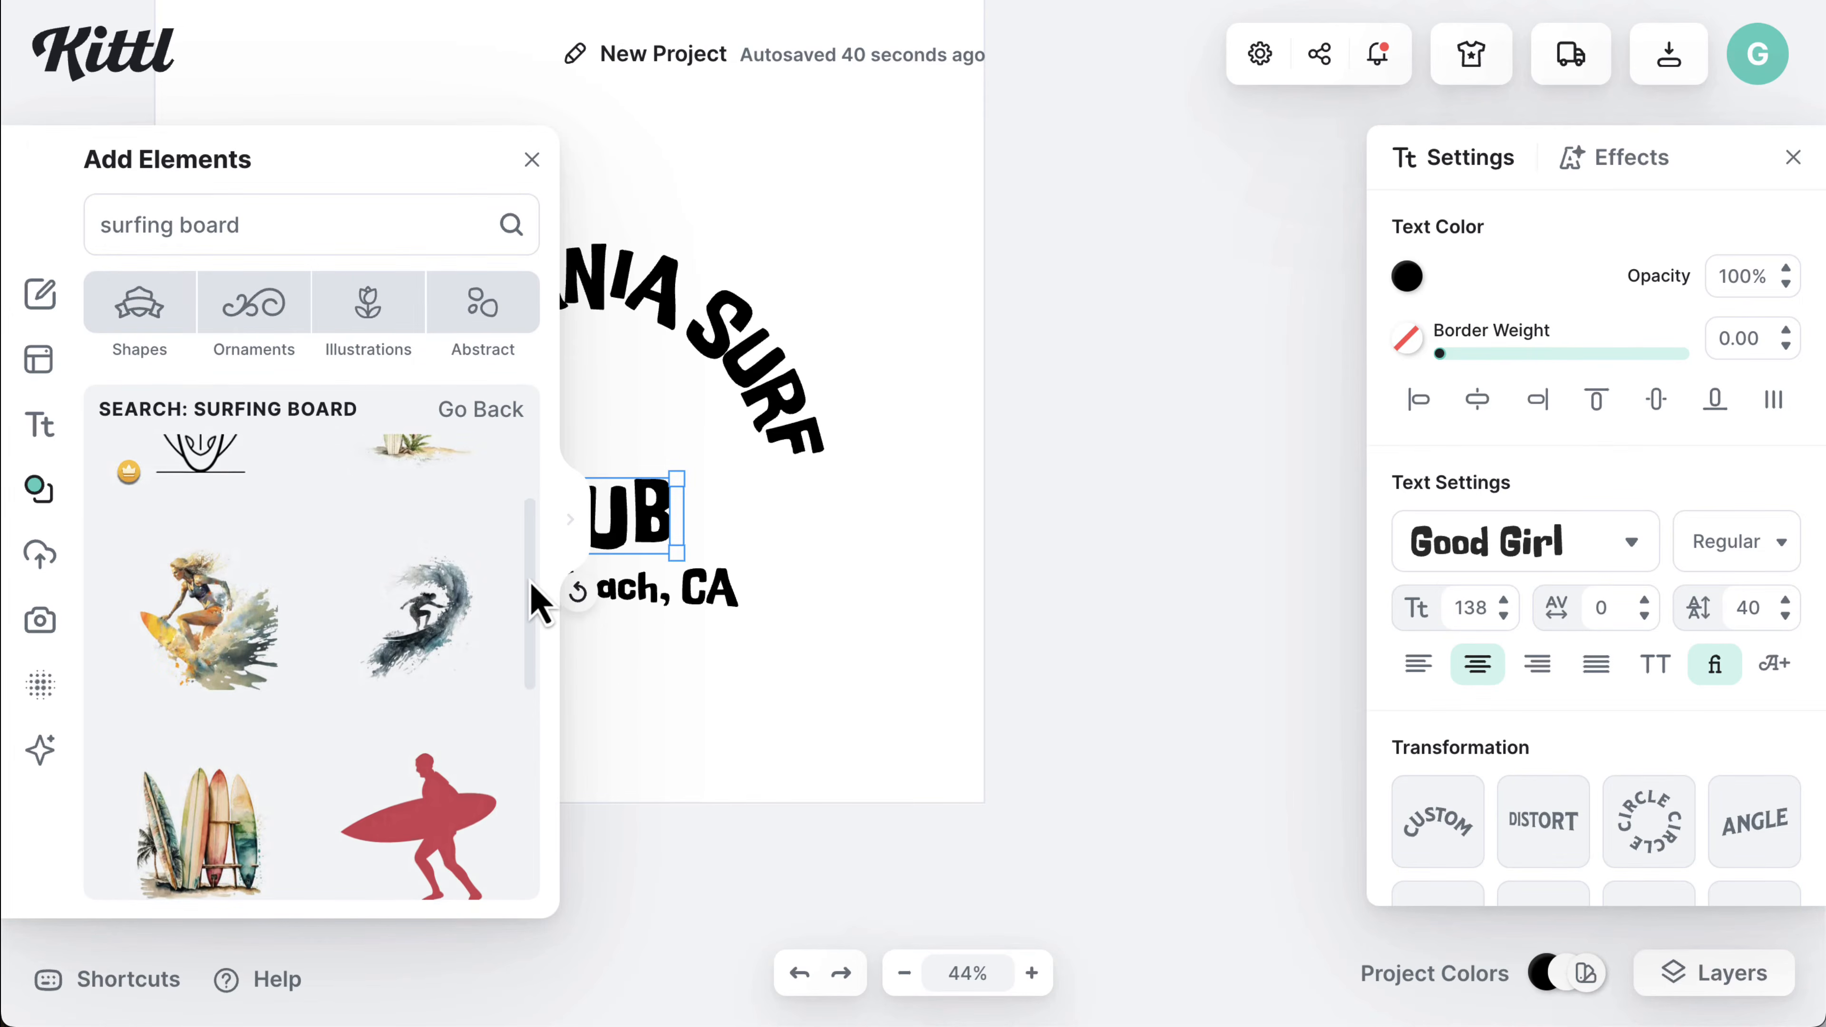
{"action": "scroll", "coordinate": [442, 626], "scroll_direction": "down", "scroll_amount": 1}
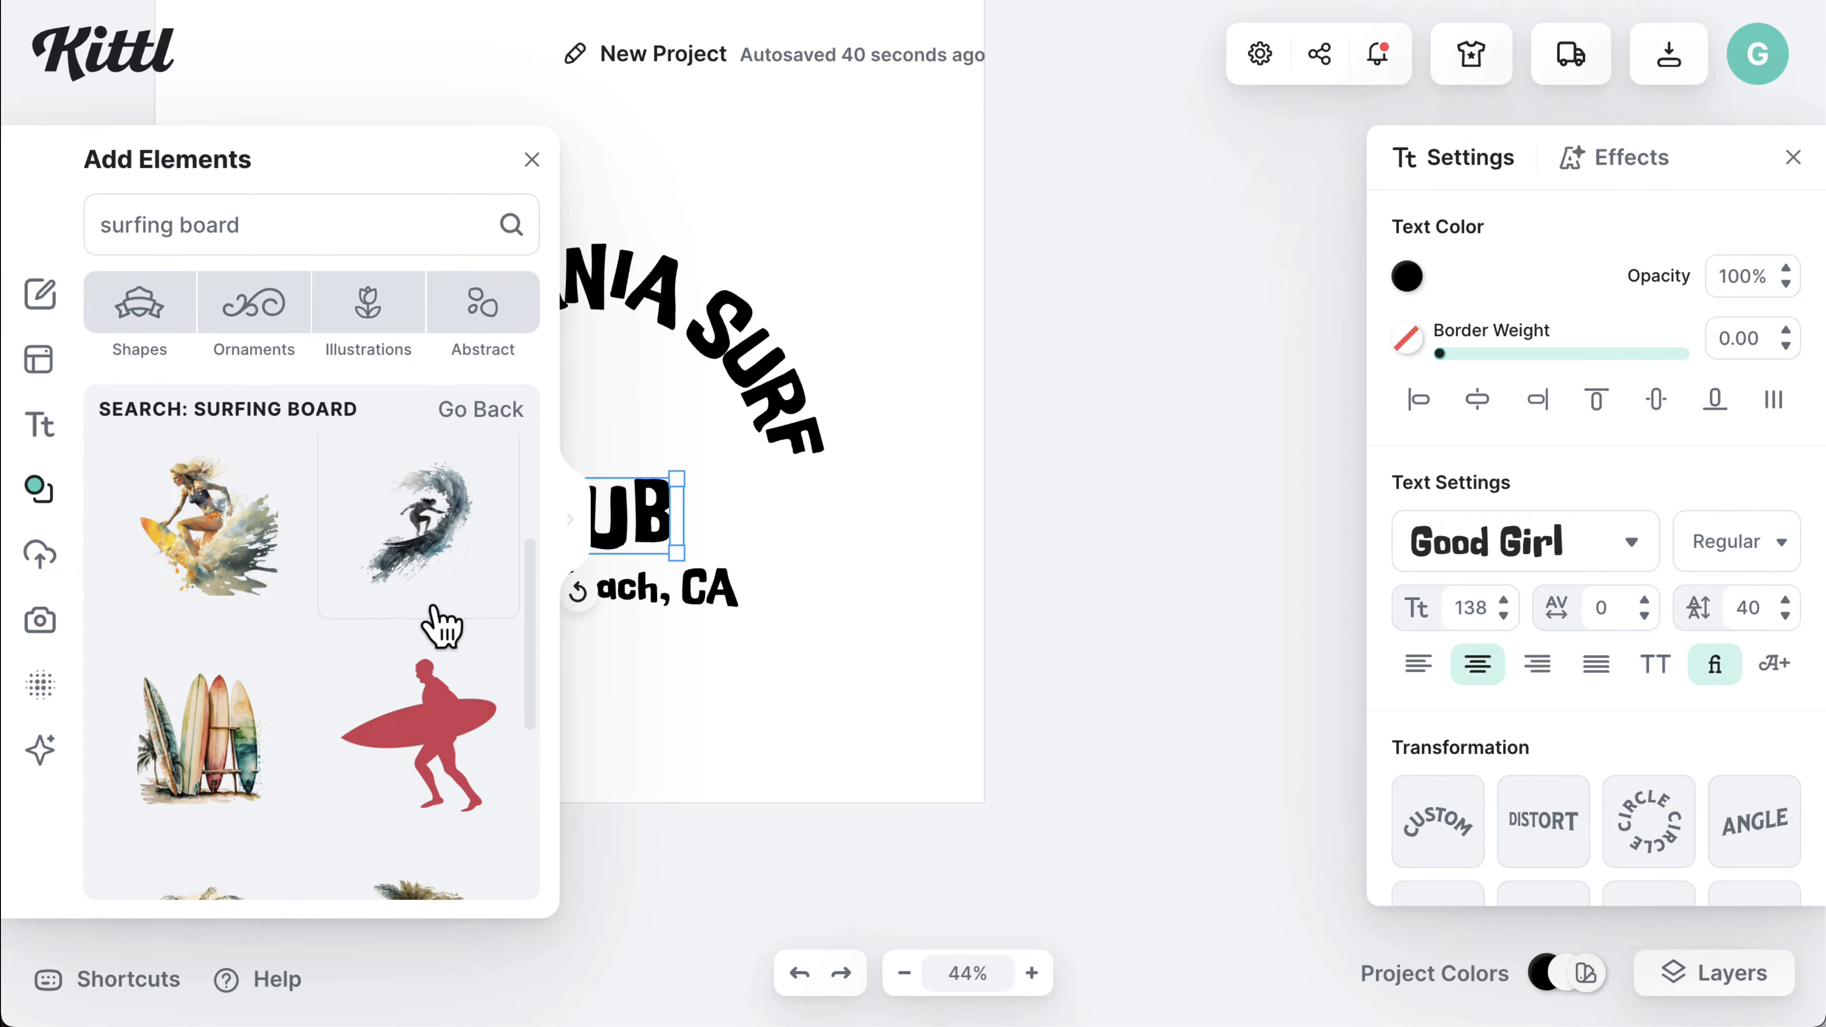
{"action": "scroll", "coordinate": [432, 651], "scroll_direction": "up", "scroll_amount": 2}
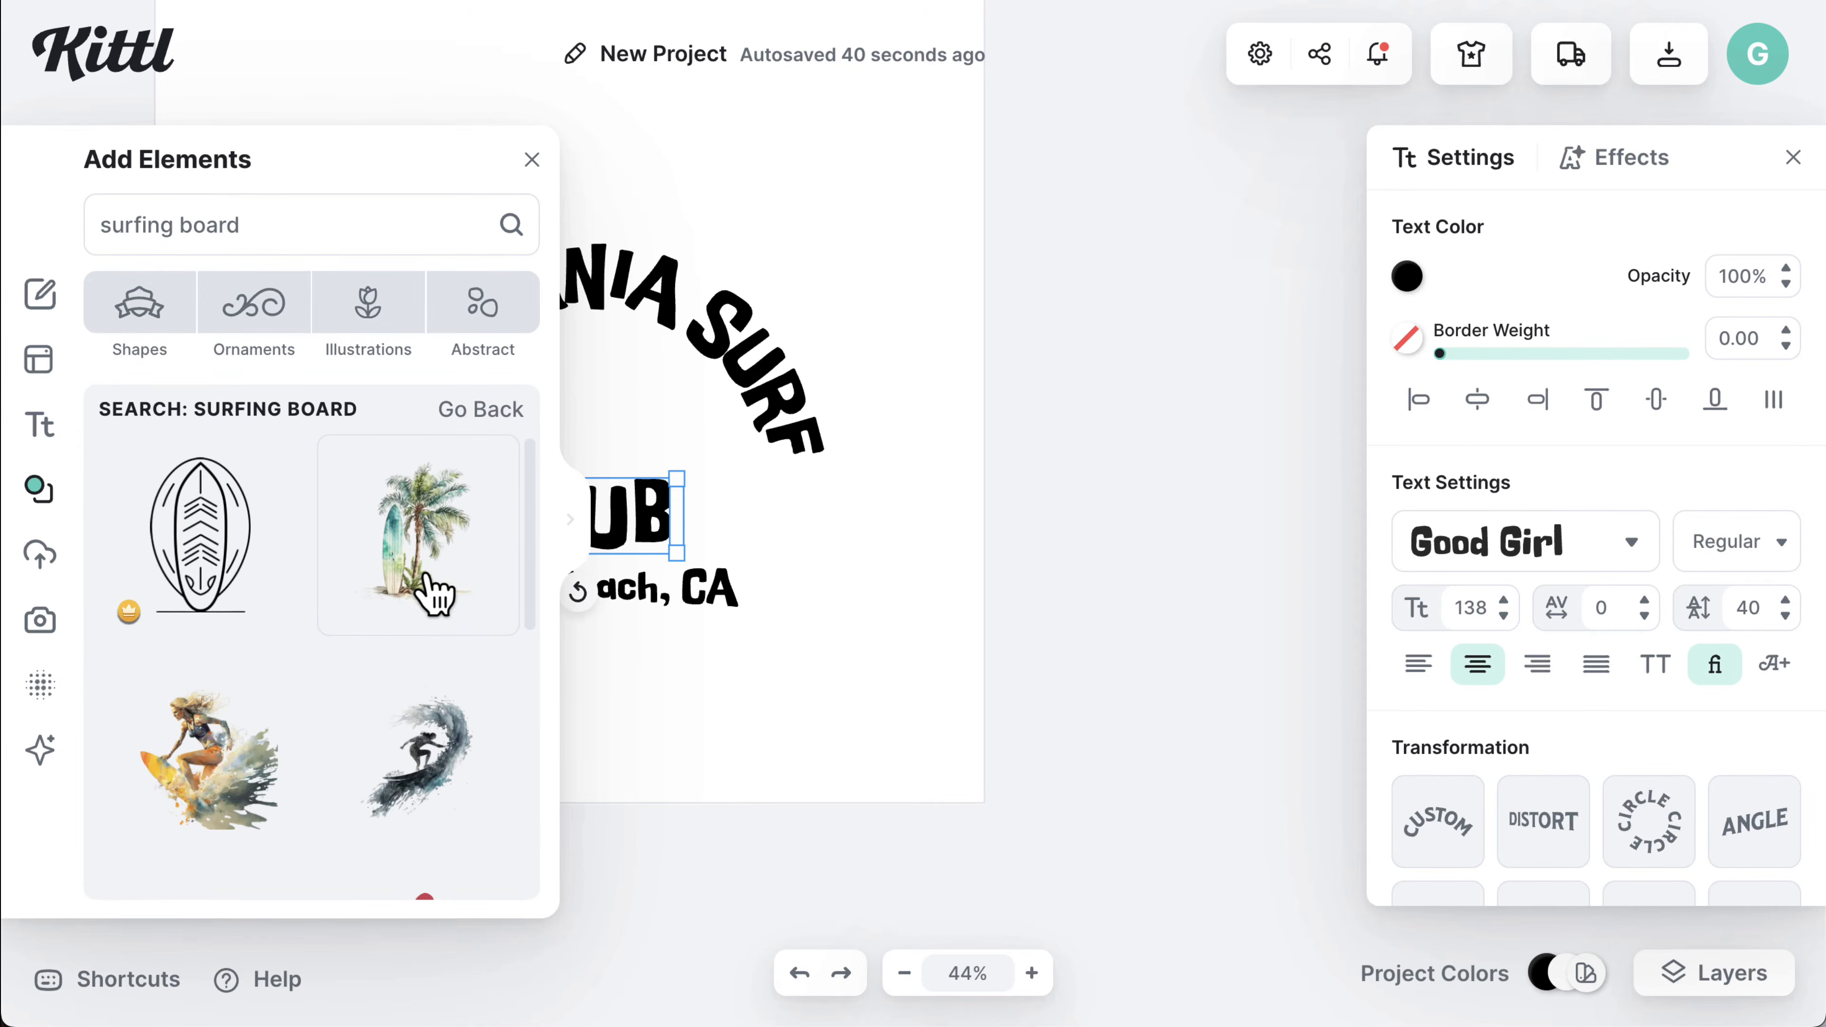
{"action": "left_click", "coordinate": [430, 584]}
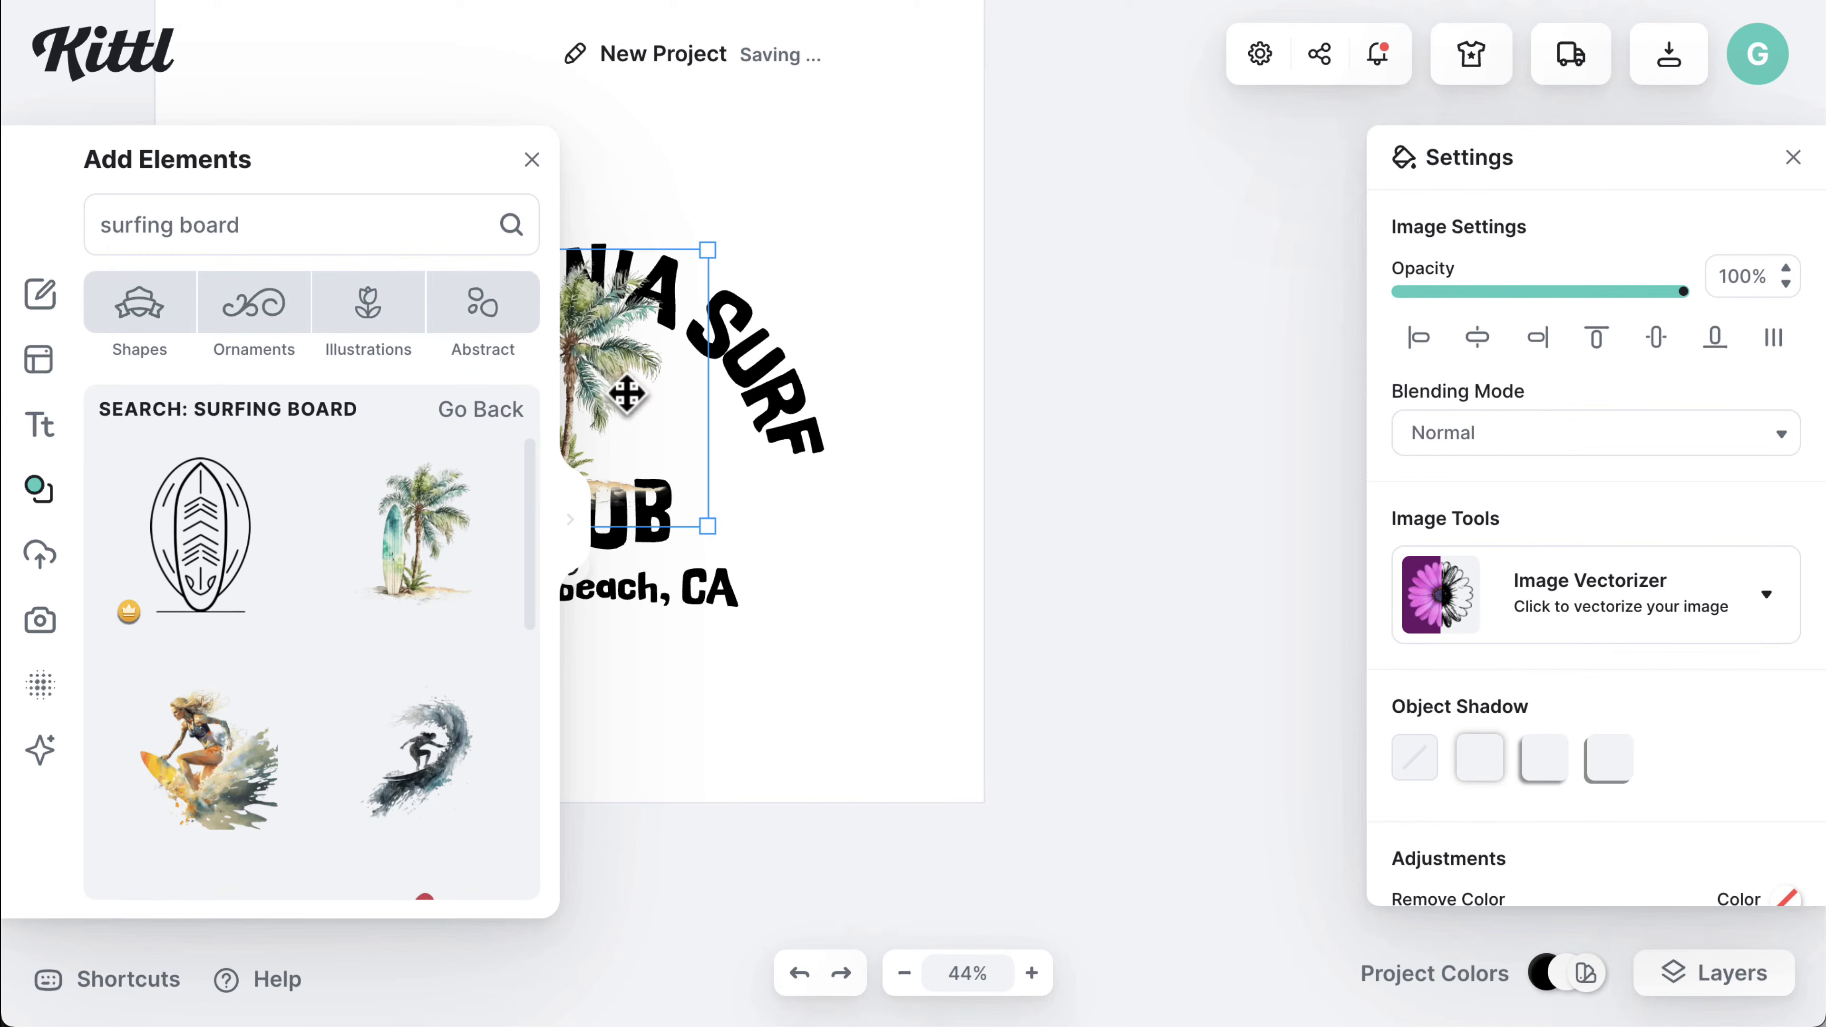
{"action": "left_click_drag", "start_coordinate": [627, 394], "coordinate": [1008, 428]}
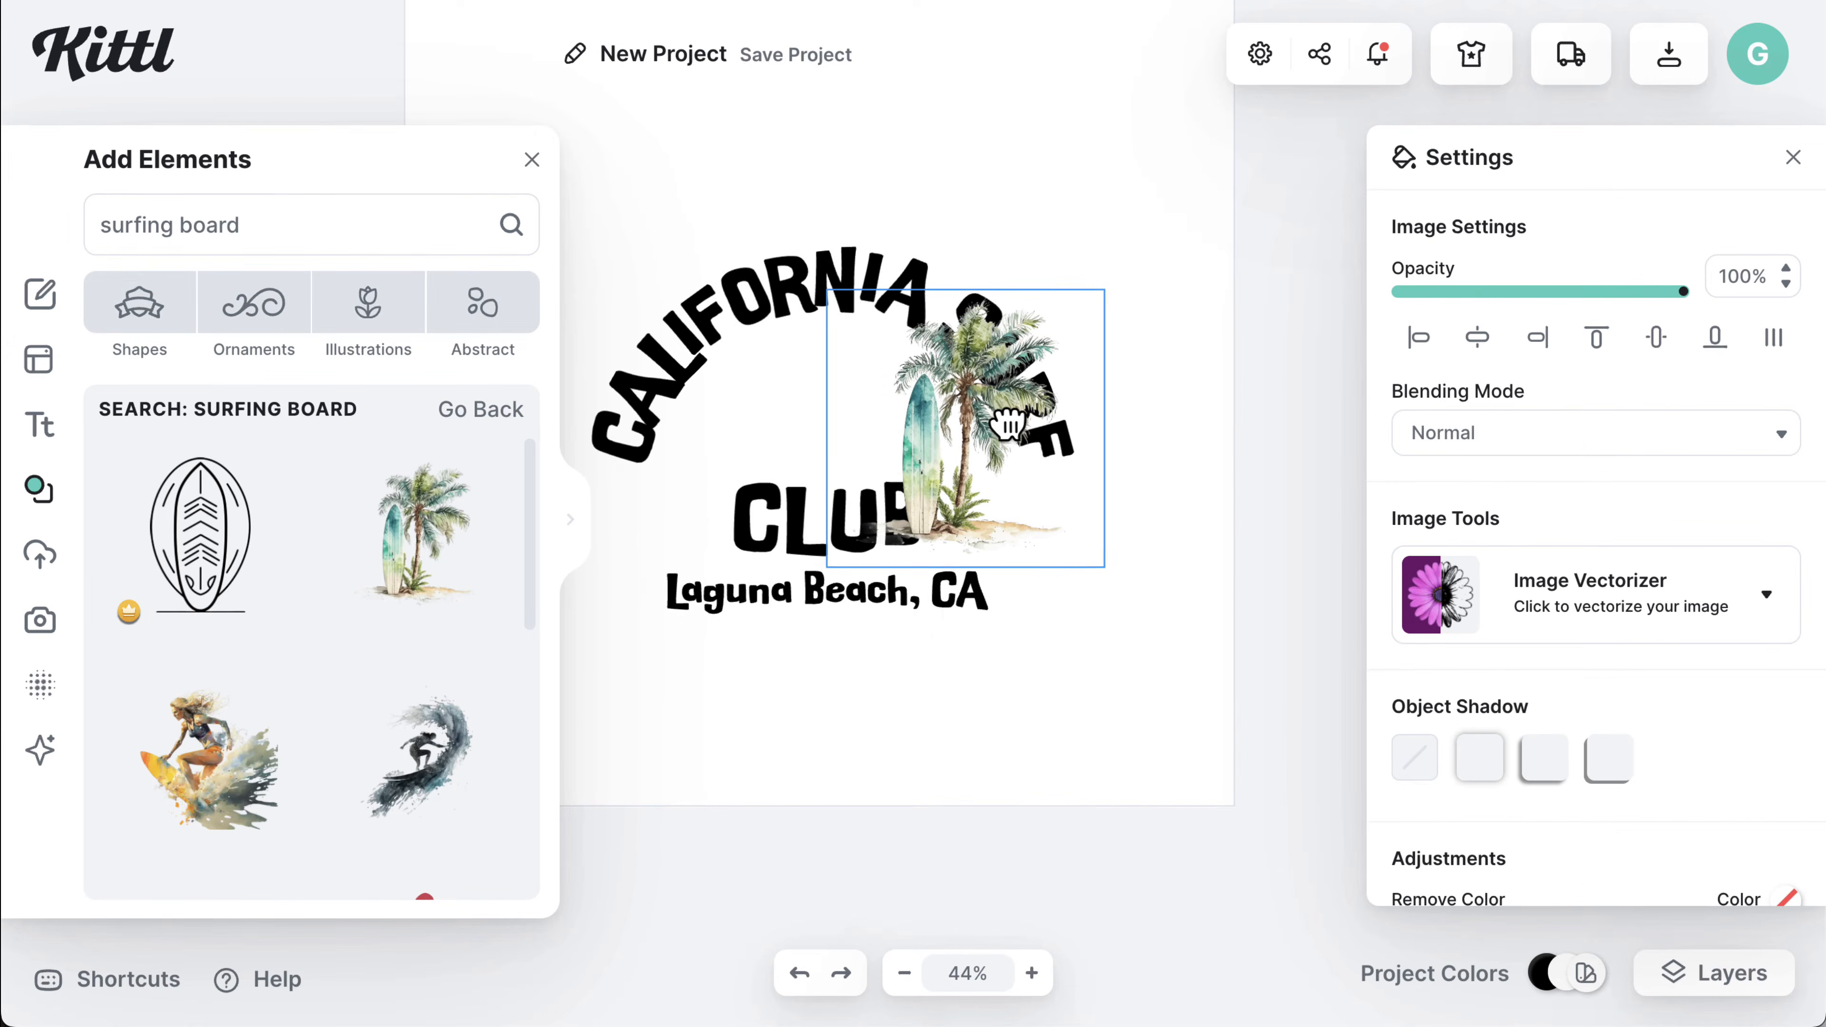
- Add the watercolor wave surfer, the woman surfer, the surfboard rack with palm, and the row of colorful surfboards to the design
{"action": "left_click", "coordinate": [435, 748]}
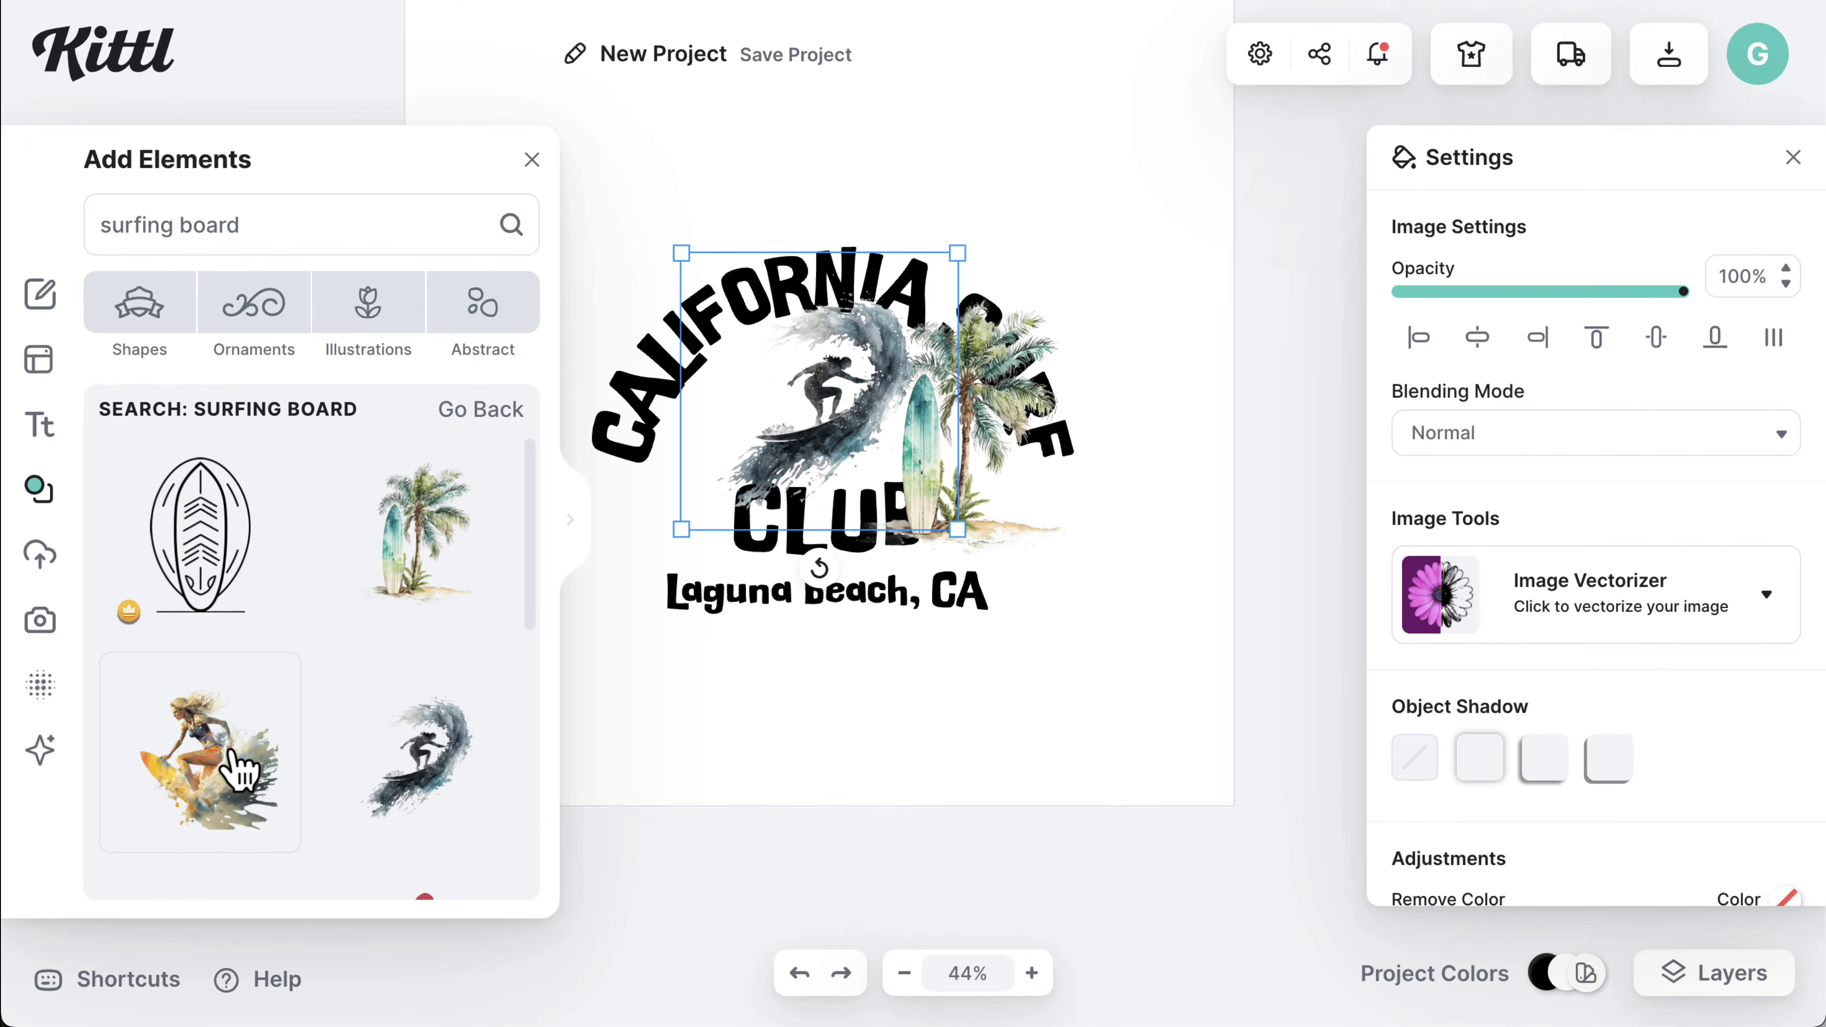
{"action": "left_click", "coordinate": [237, 769]}
{"action": "scroll", "coordinate": [280, 763], "scroll_direction": "down", "scroll_amount": 4}
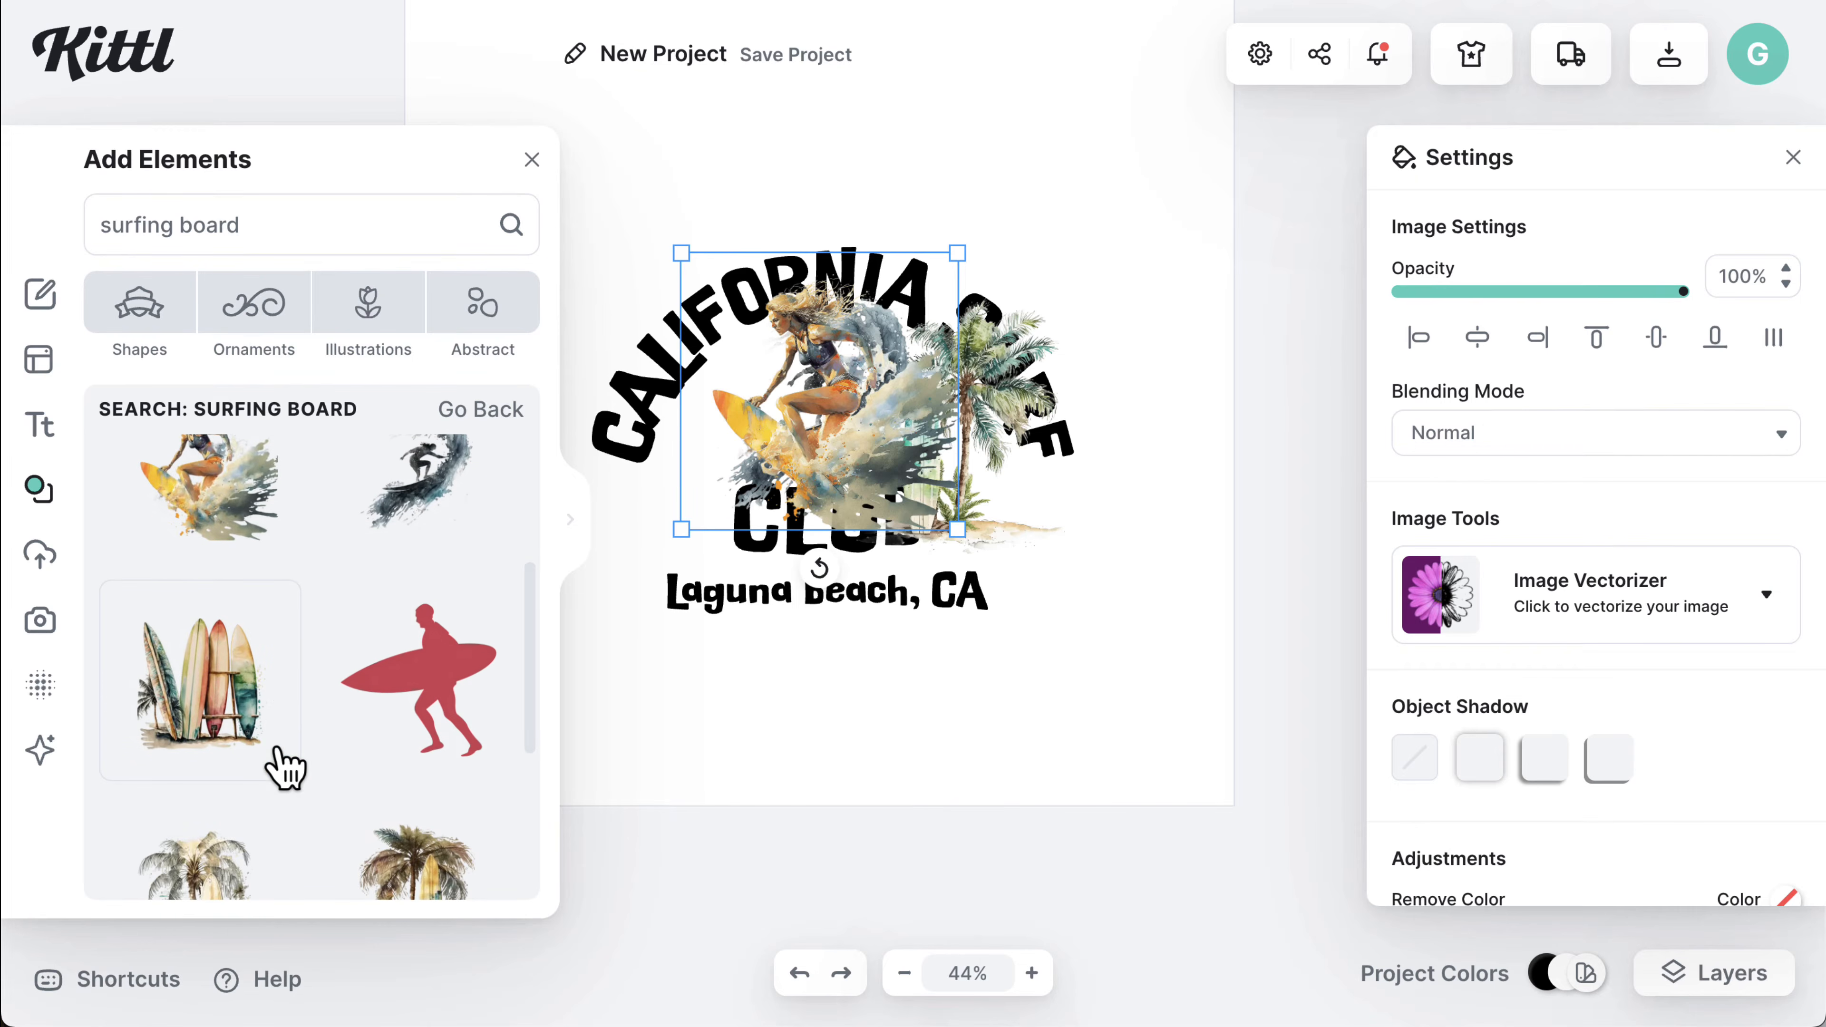
{"action": "left_click", "coordinate": [221, 672]}
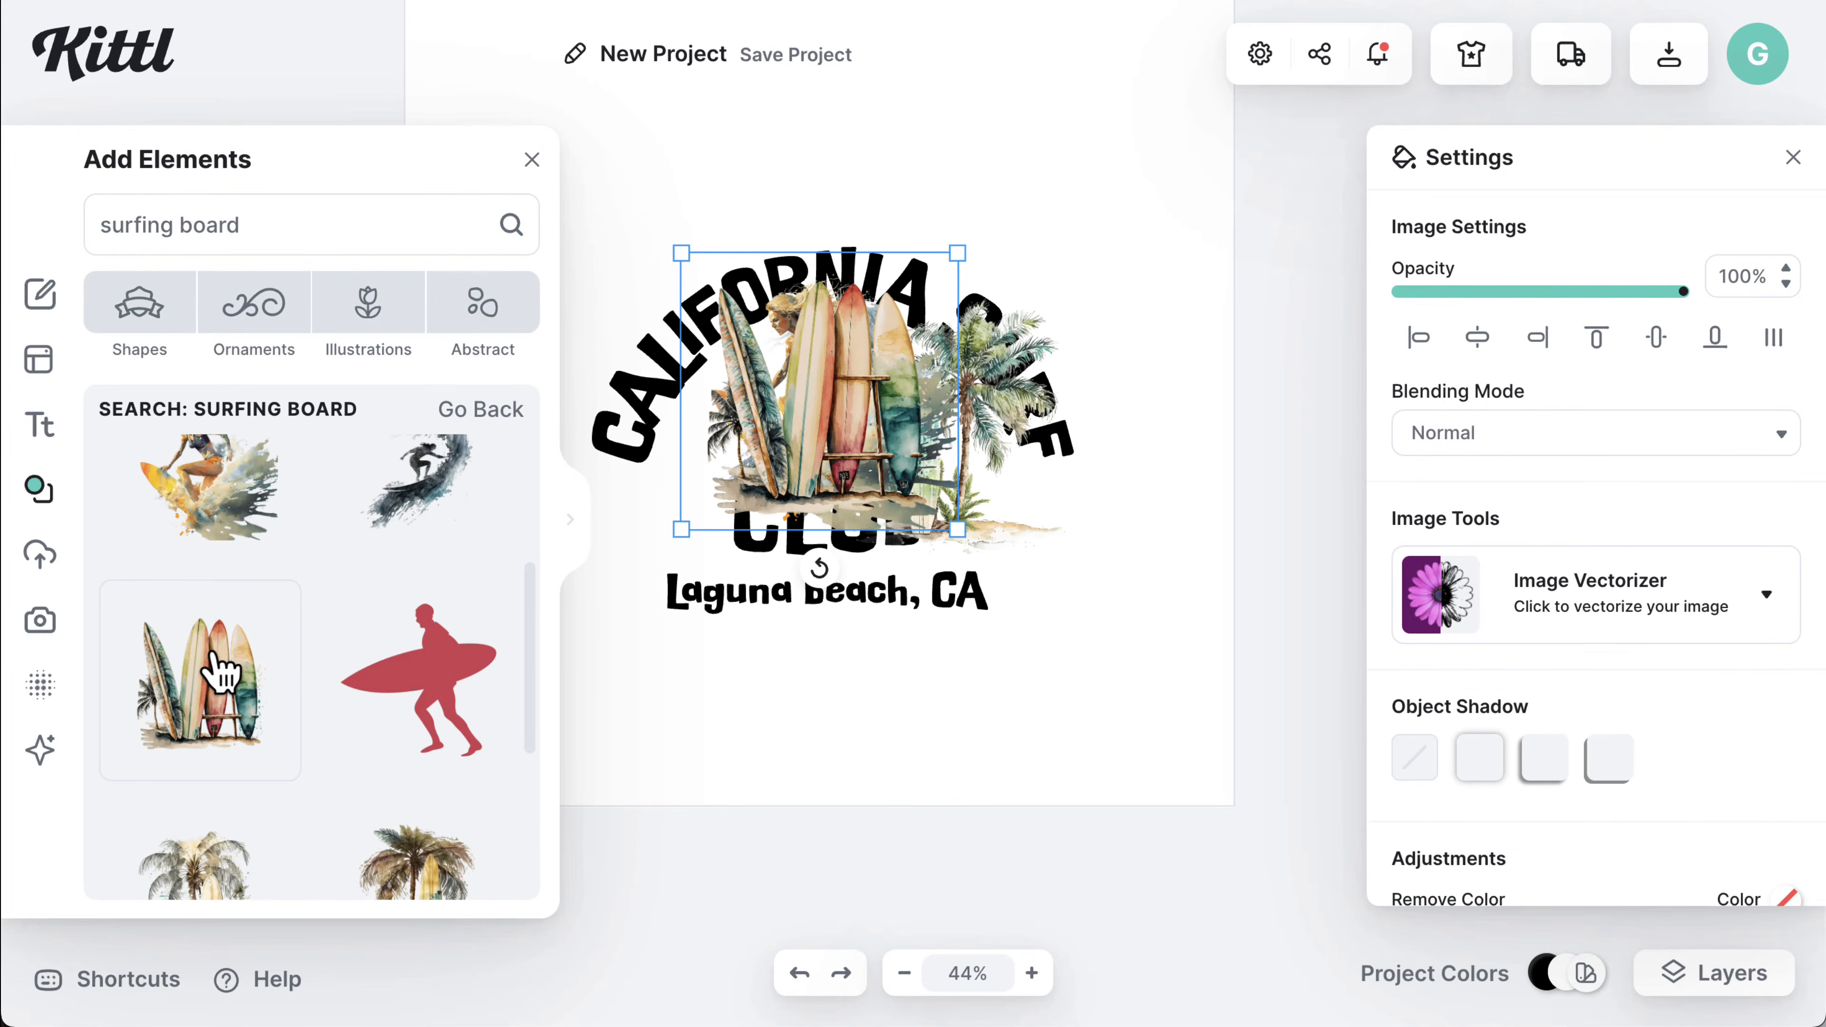
{"action": "scroll", "coordinate": [316, 773], "scroll_direction": "down", "scroll_amount": 5}
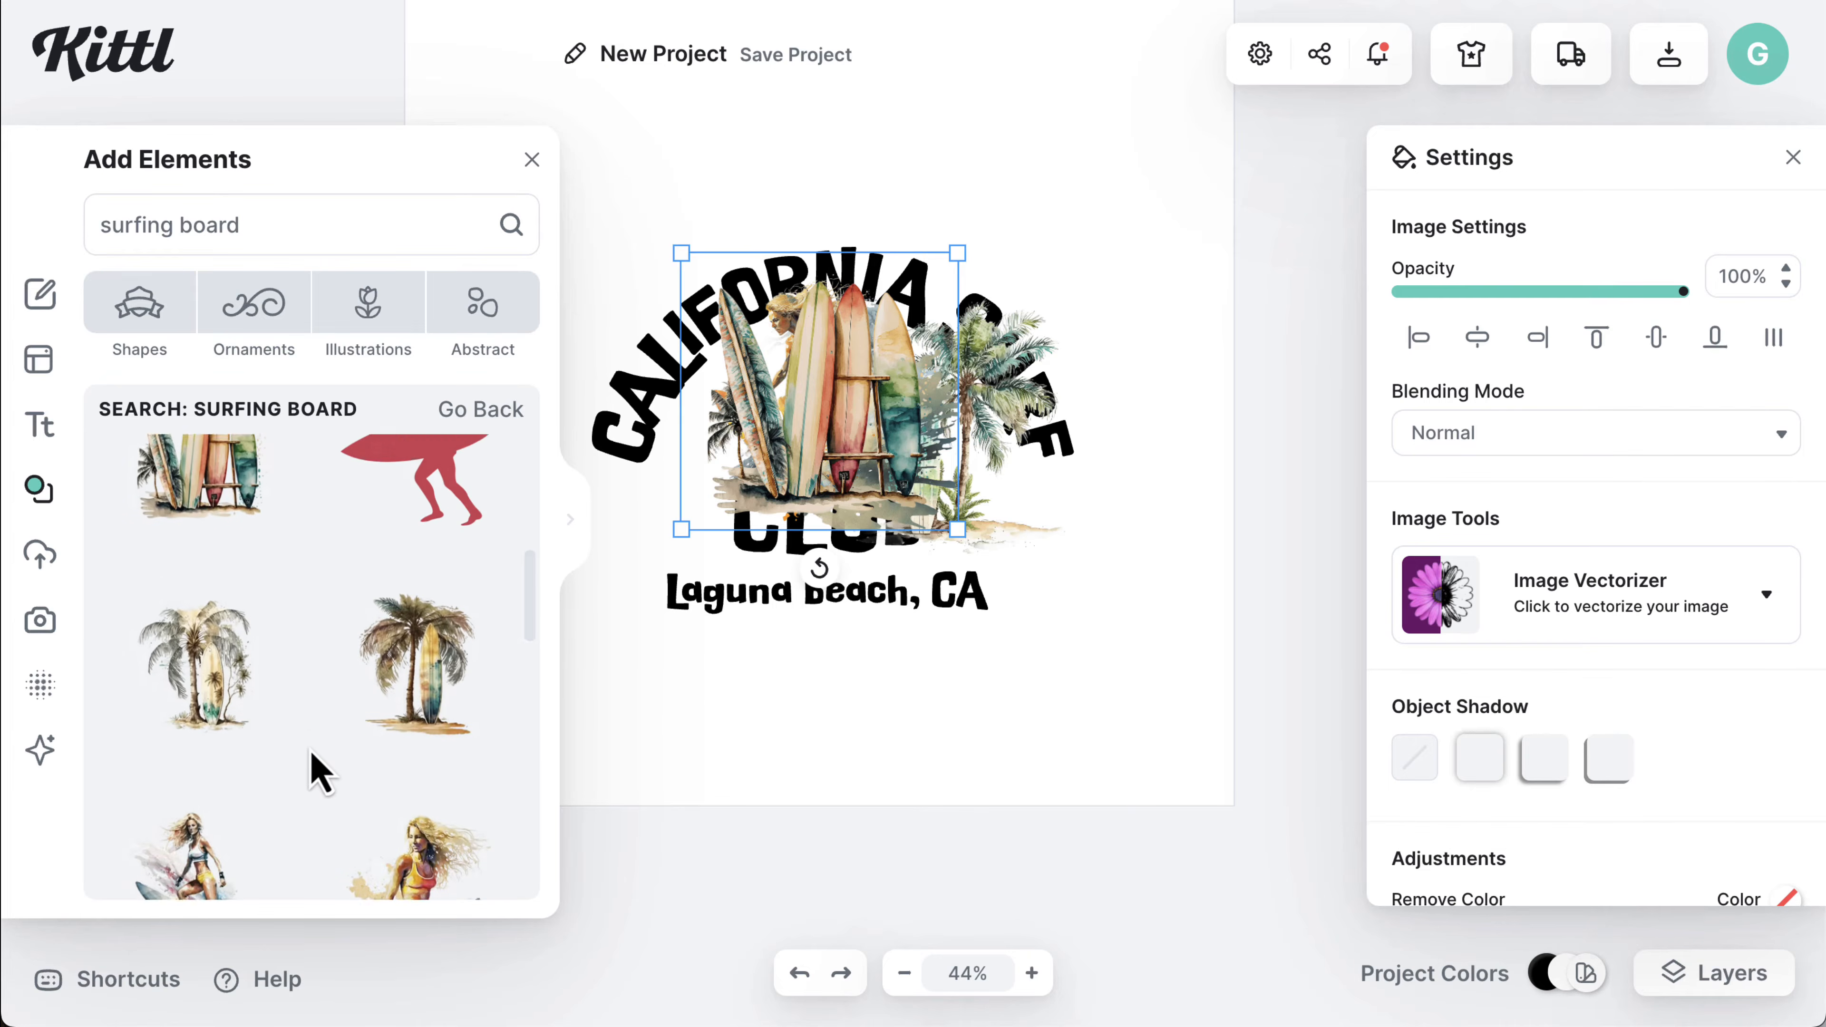
{"action": "scroll", "coordinate": [406, 768], "scroll_direction": "down", "scroll_amount": 4}
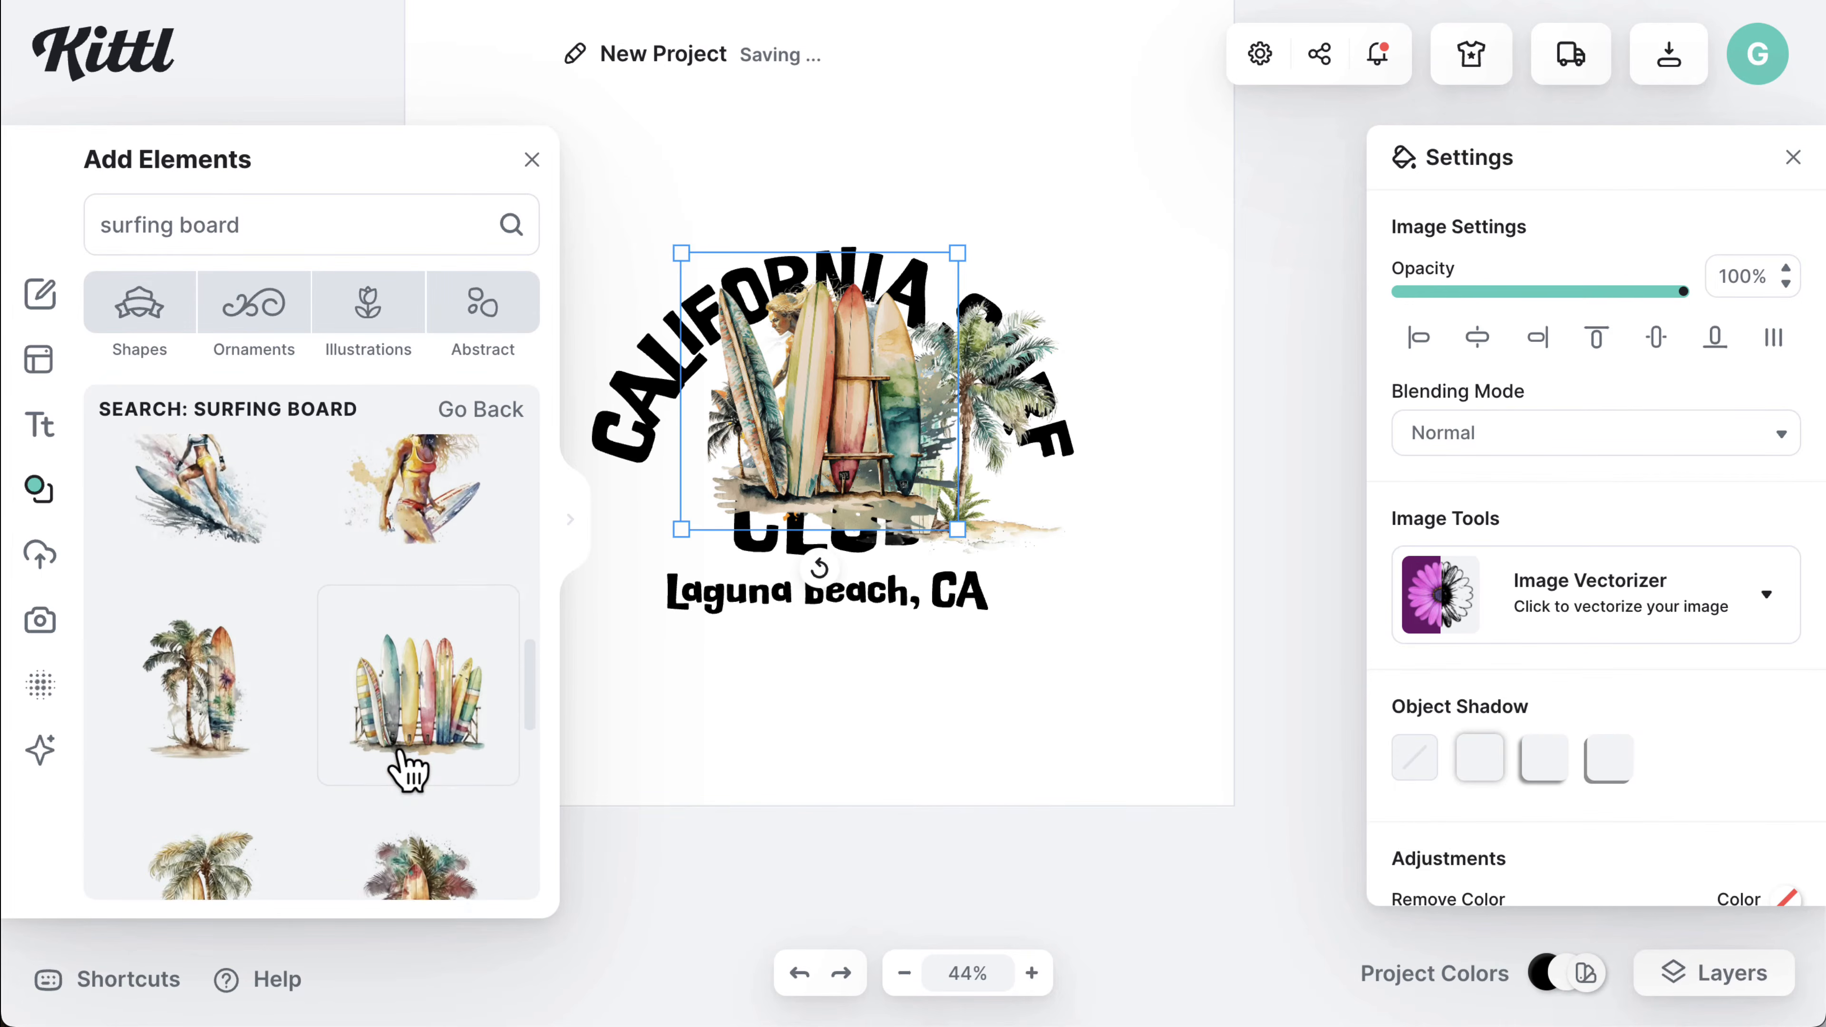
{"action": "left_click", "coordinate": [444, 669]}
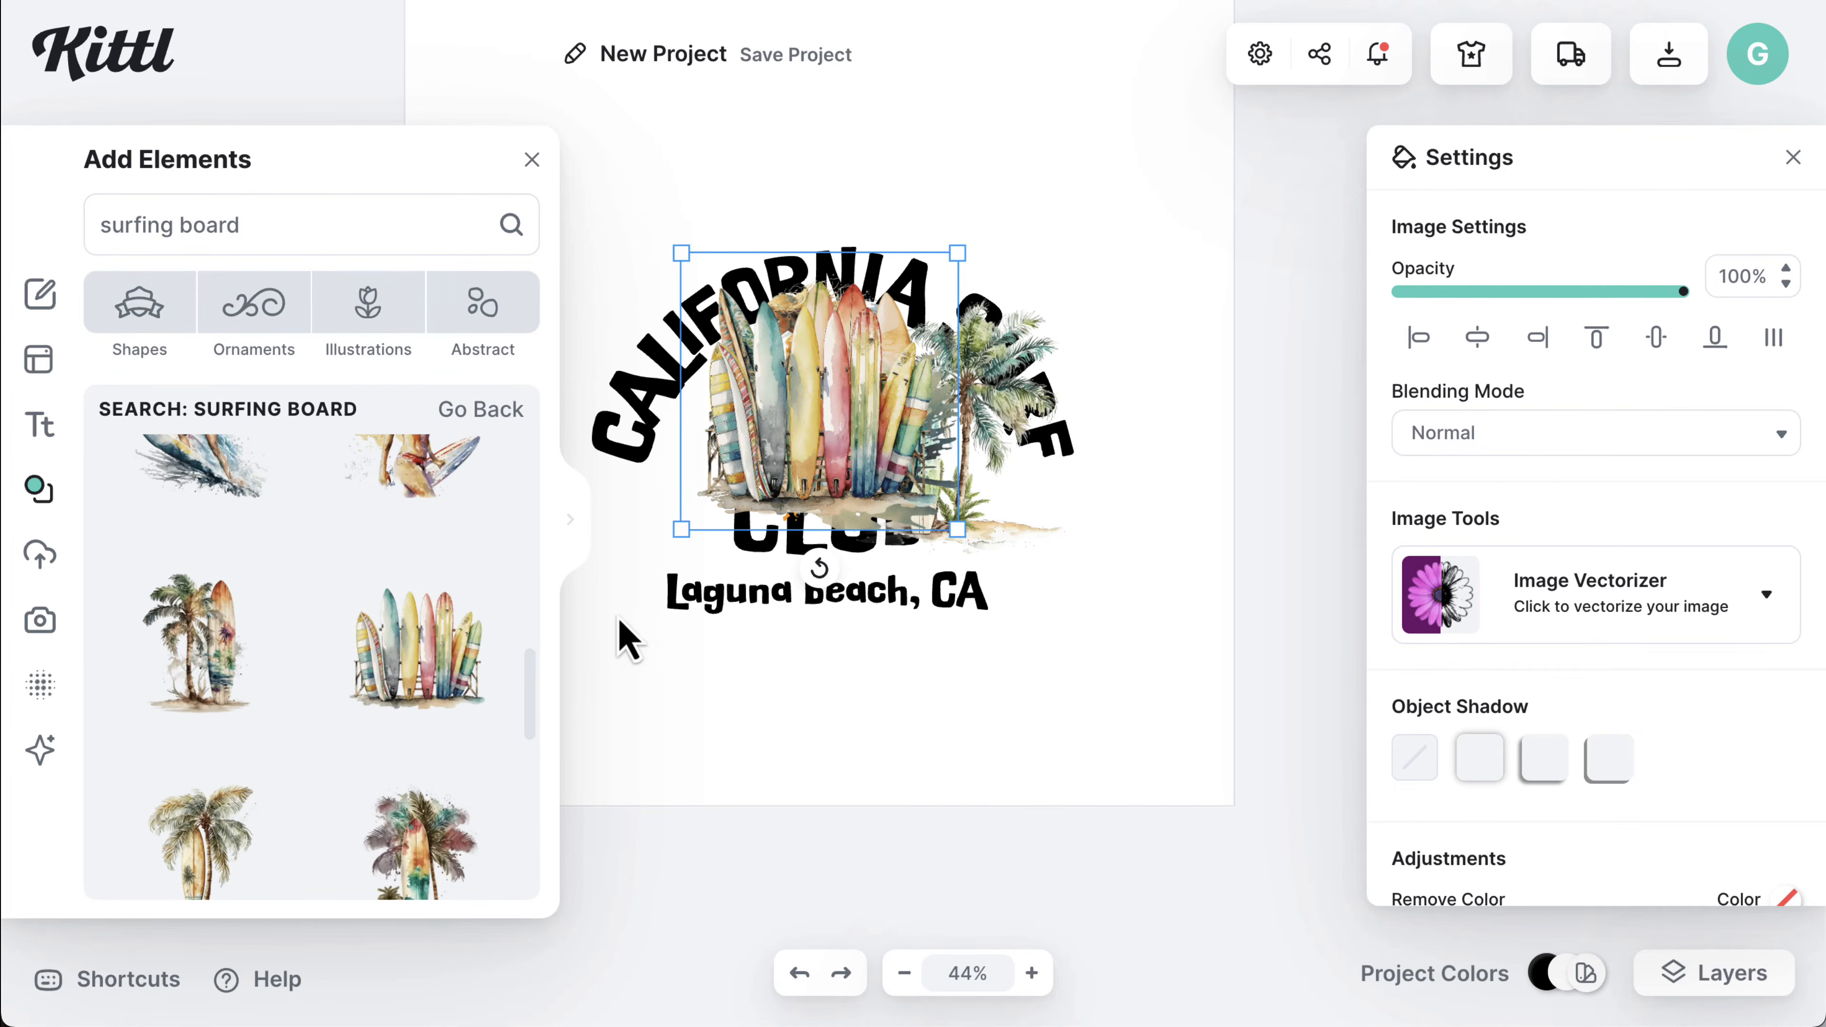
- Find a side-view orange surfboard further down the surfing board results and add it to the design
{"action": "scroll", "coordinate": [493, 723], "scroll_direction": "down", "scroll_amount": 8}
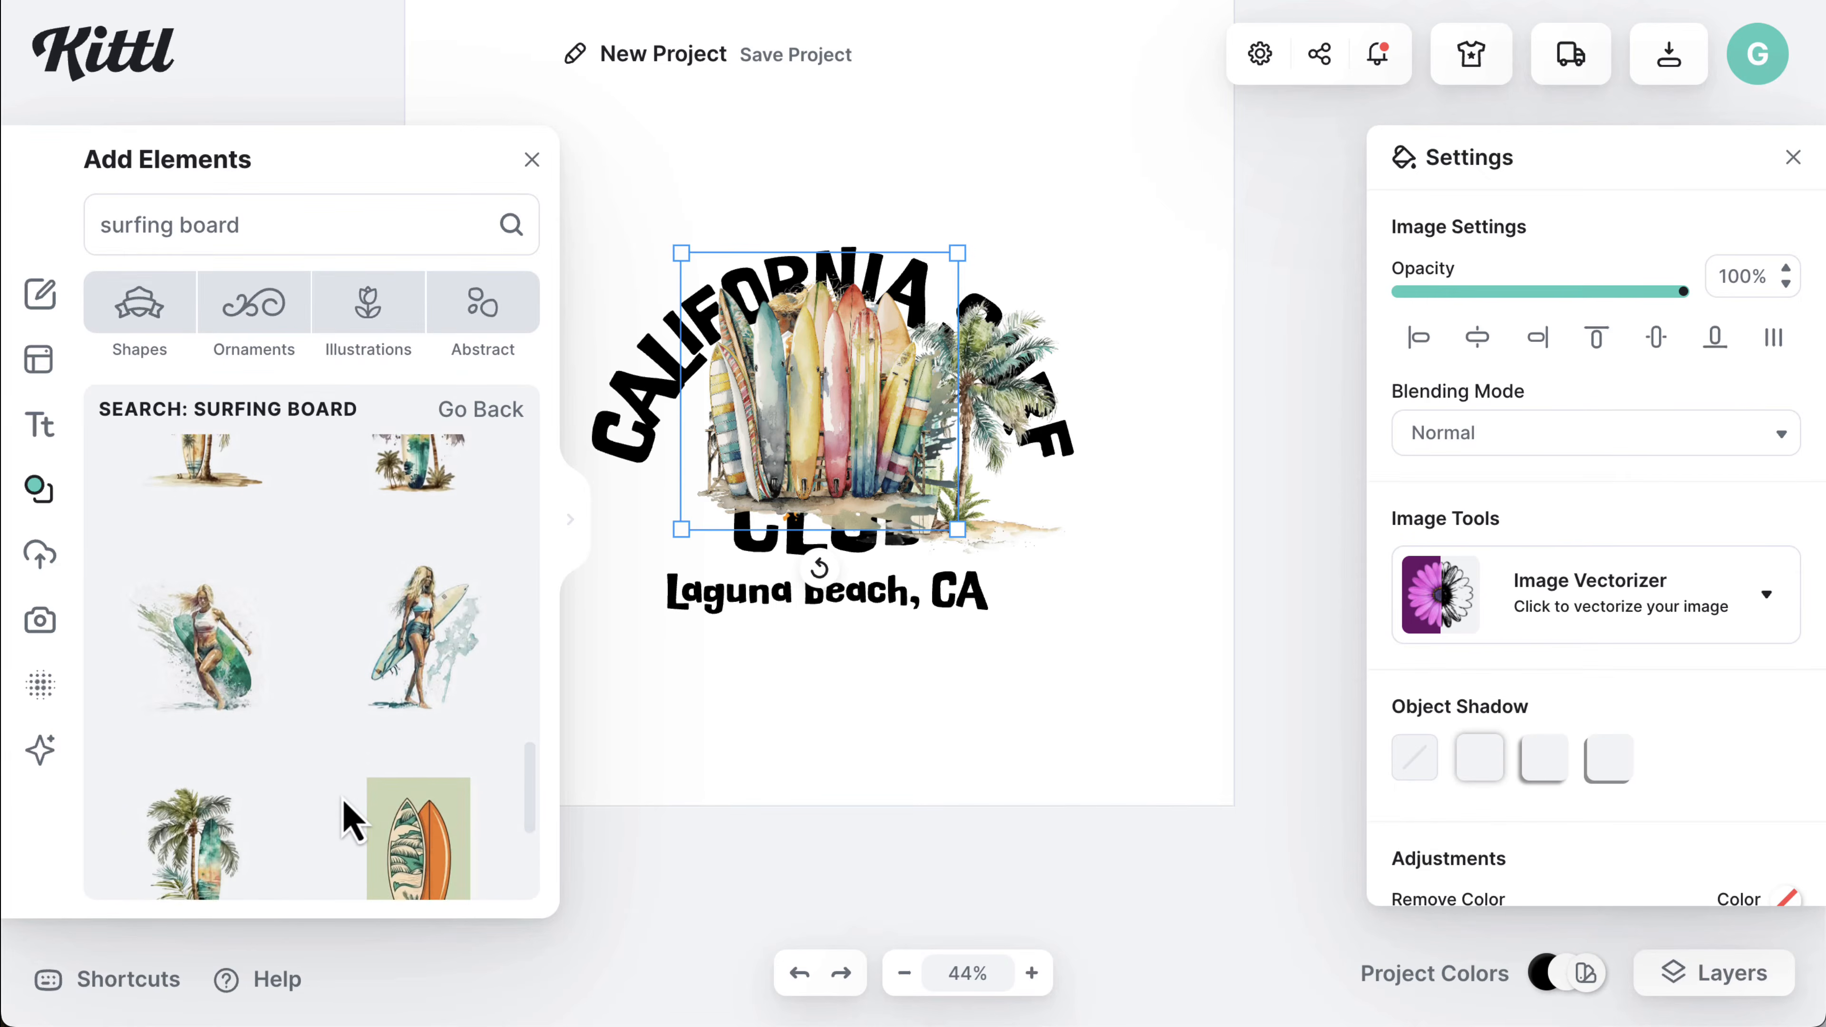
{"action": "scroll", "coordinate": [352, 817], "scroll_direction": "down", "scroll_amount": 12}
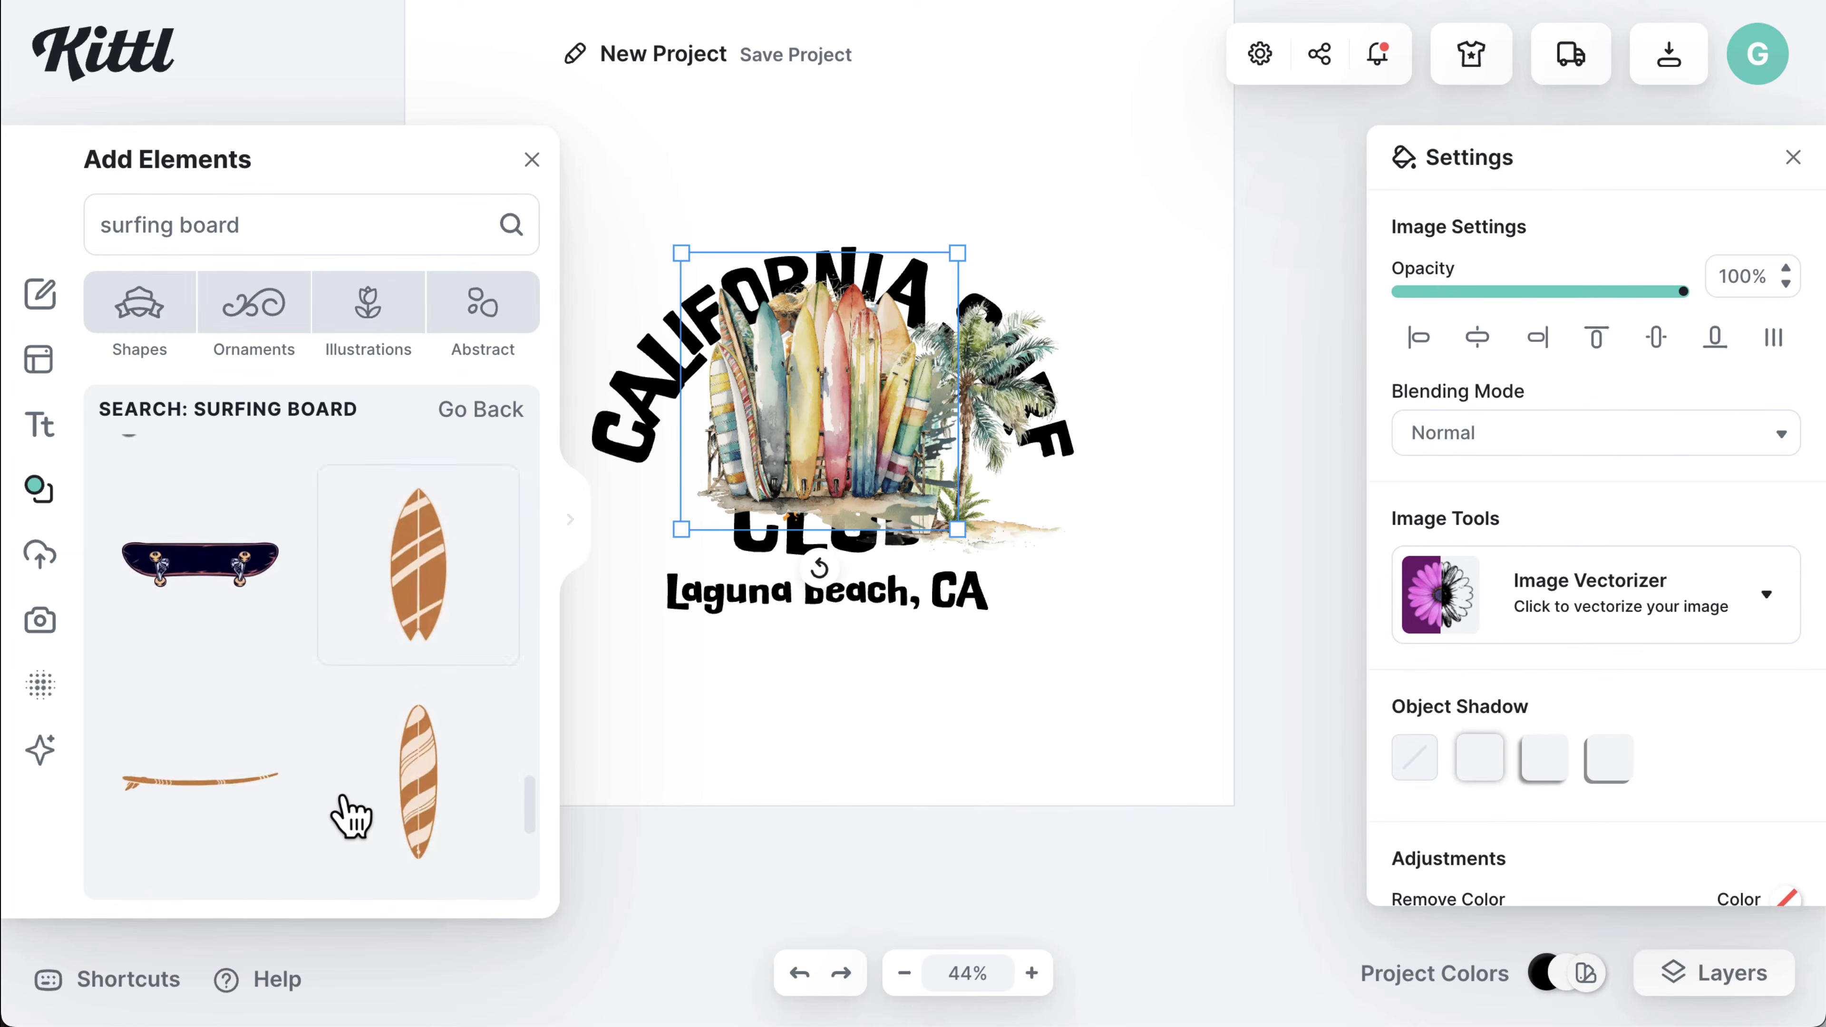
{"action": "scroll", "coordinate": [352, 816], "scroll_direction": "down", "scroll_amount": 12}
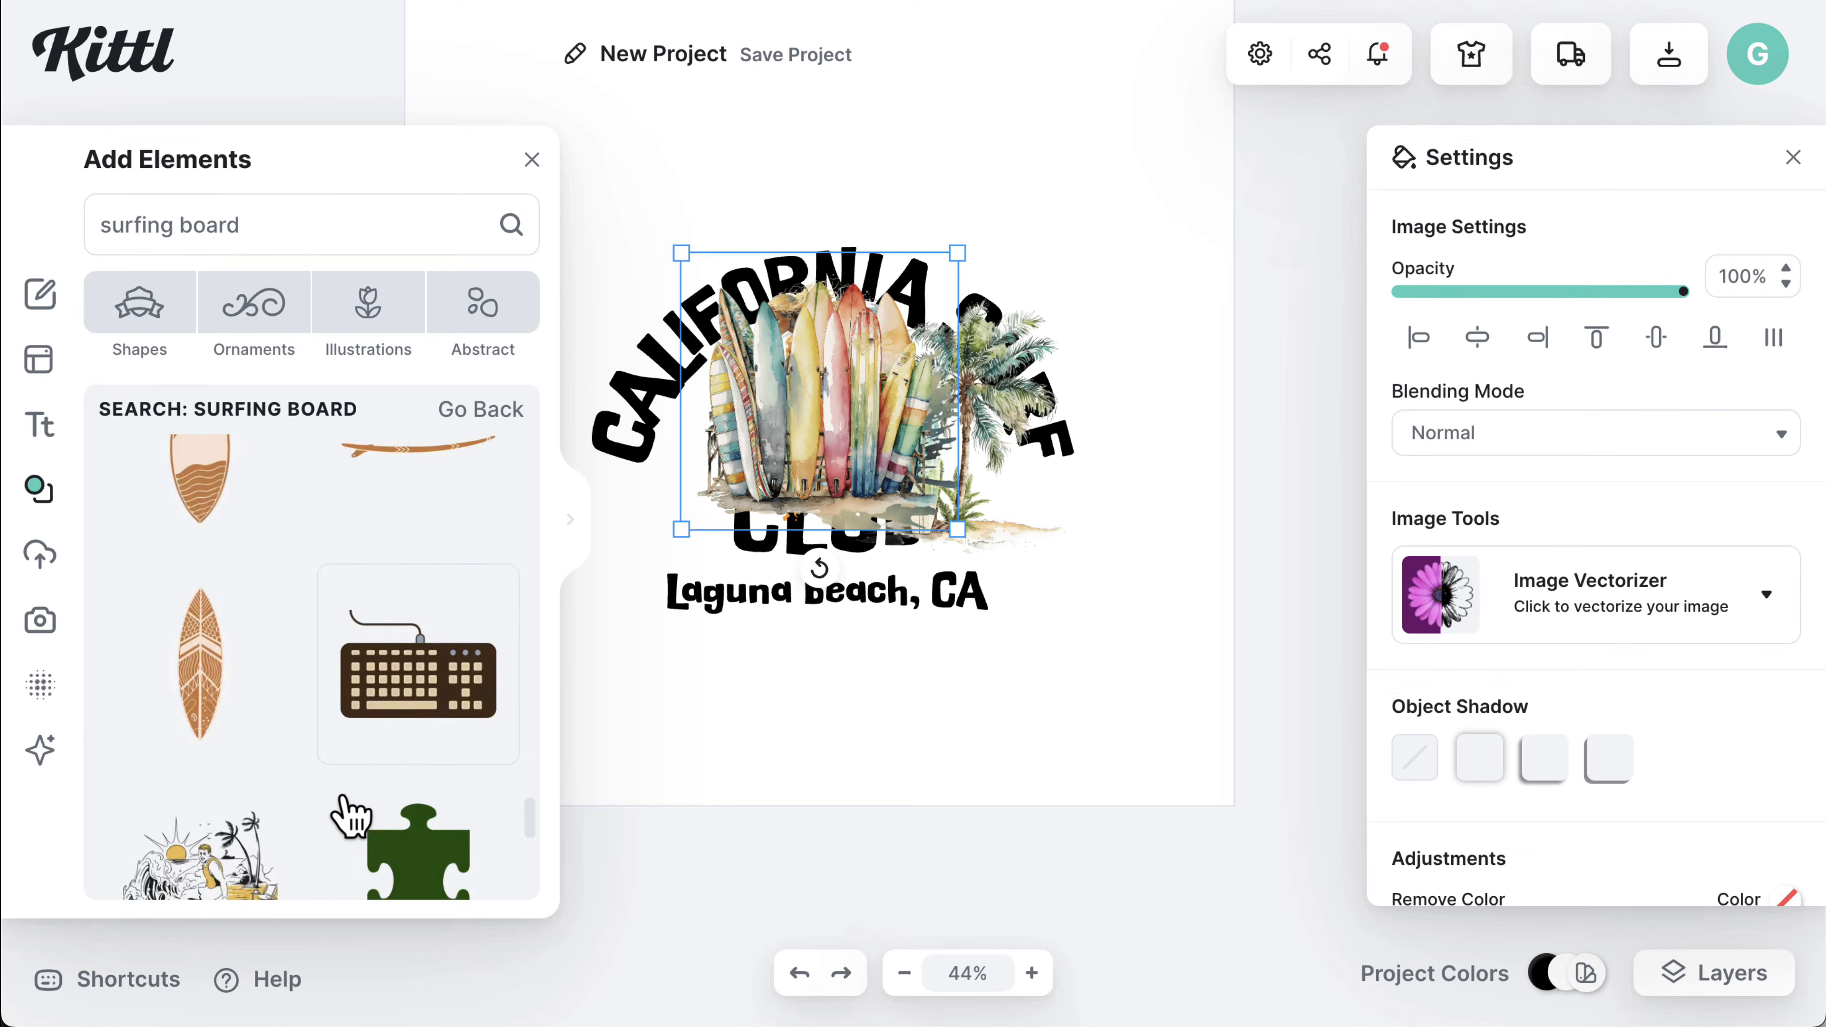
{"action": "scroll", "coordinate": [352, 816], "scroll_direction": "down", "scroll_amount": 7}
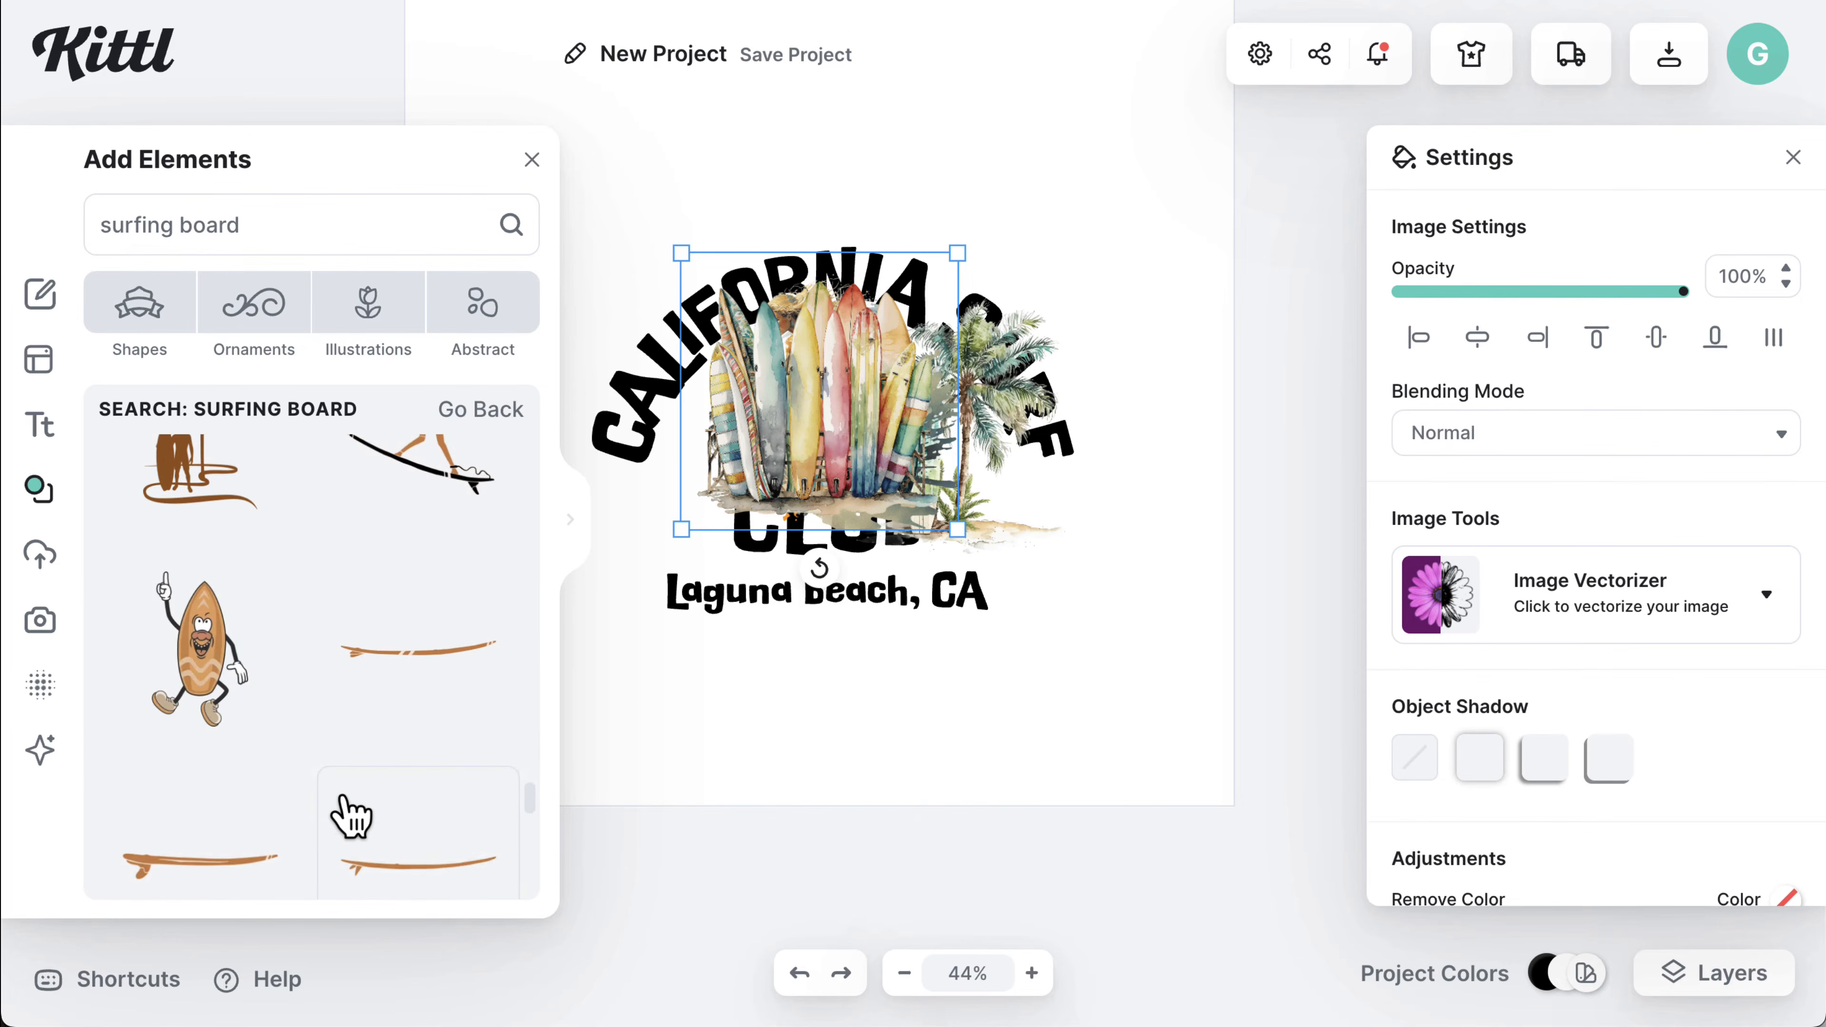
{"action": "scroll", "coordinate": [352, 817], "scroll_direction": "down", "scroll_amount": 4}
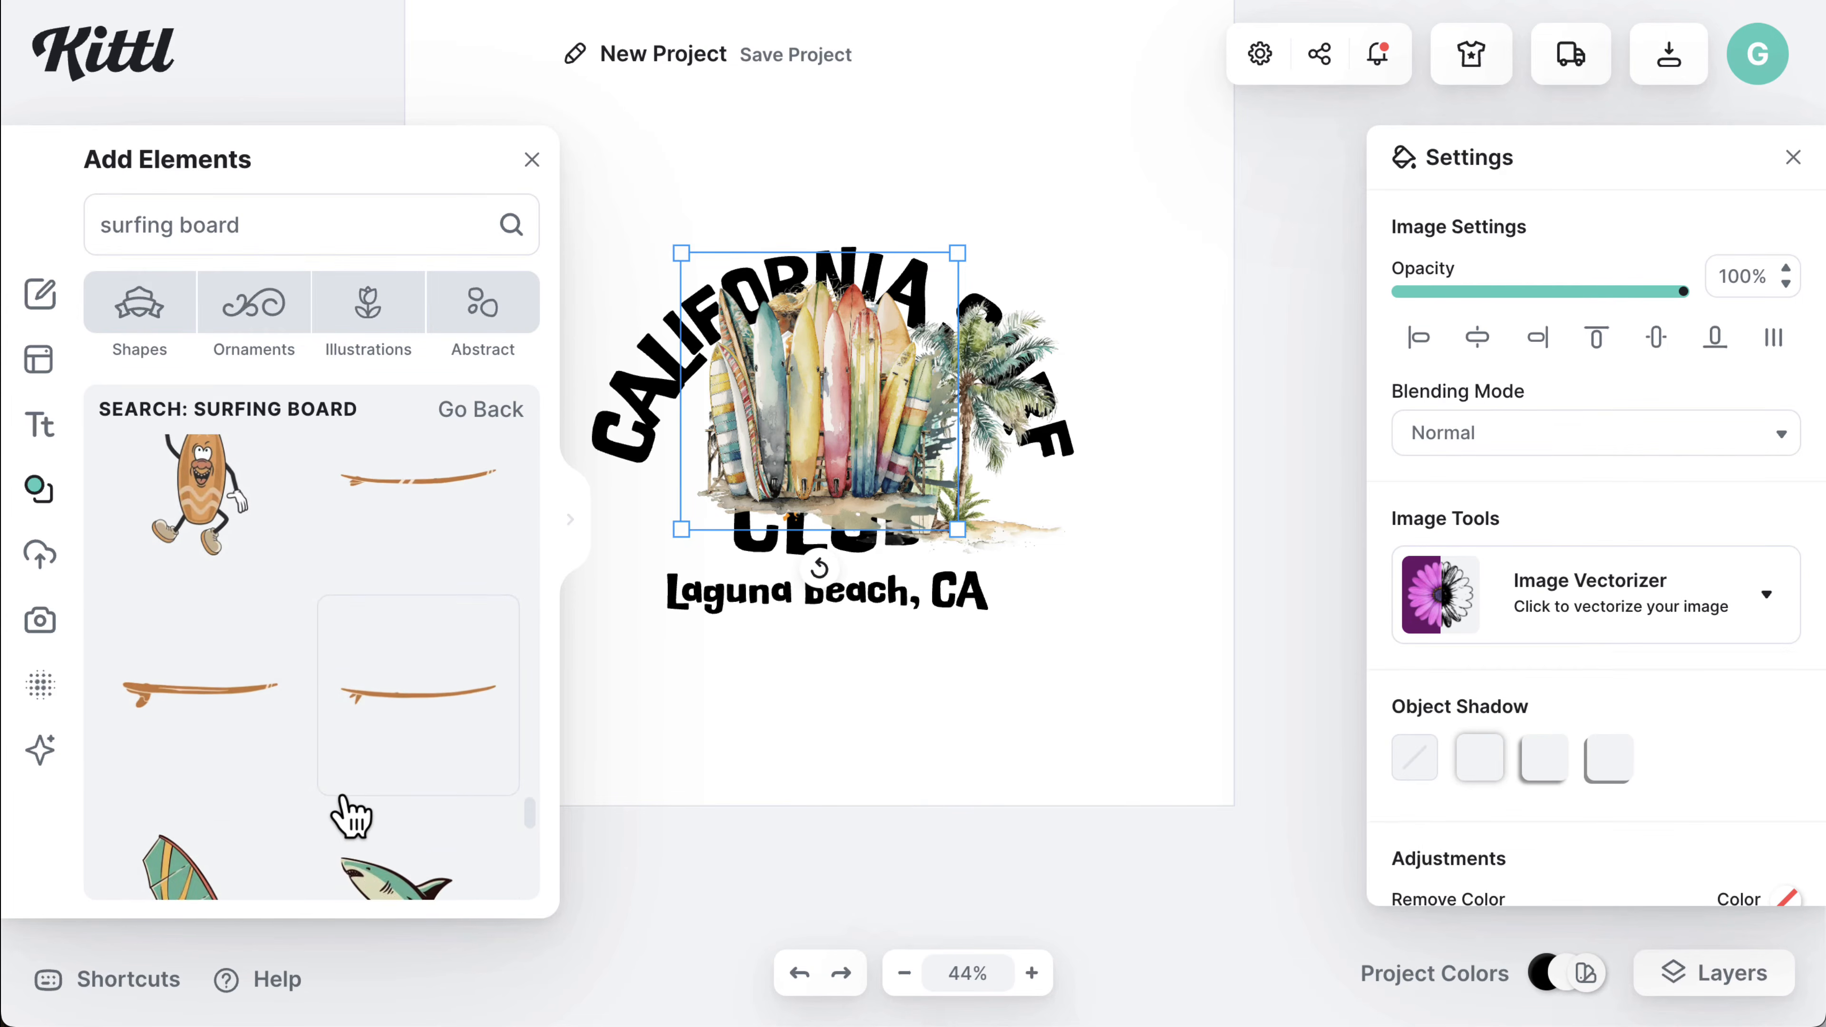
{"action": "scroll", "coordinate": [352, 816], "scroll_direction": "down", "scroll_amount": 3}
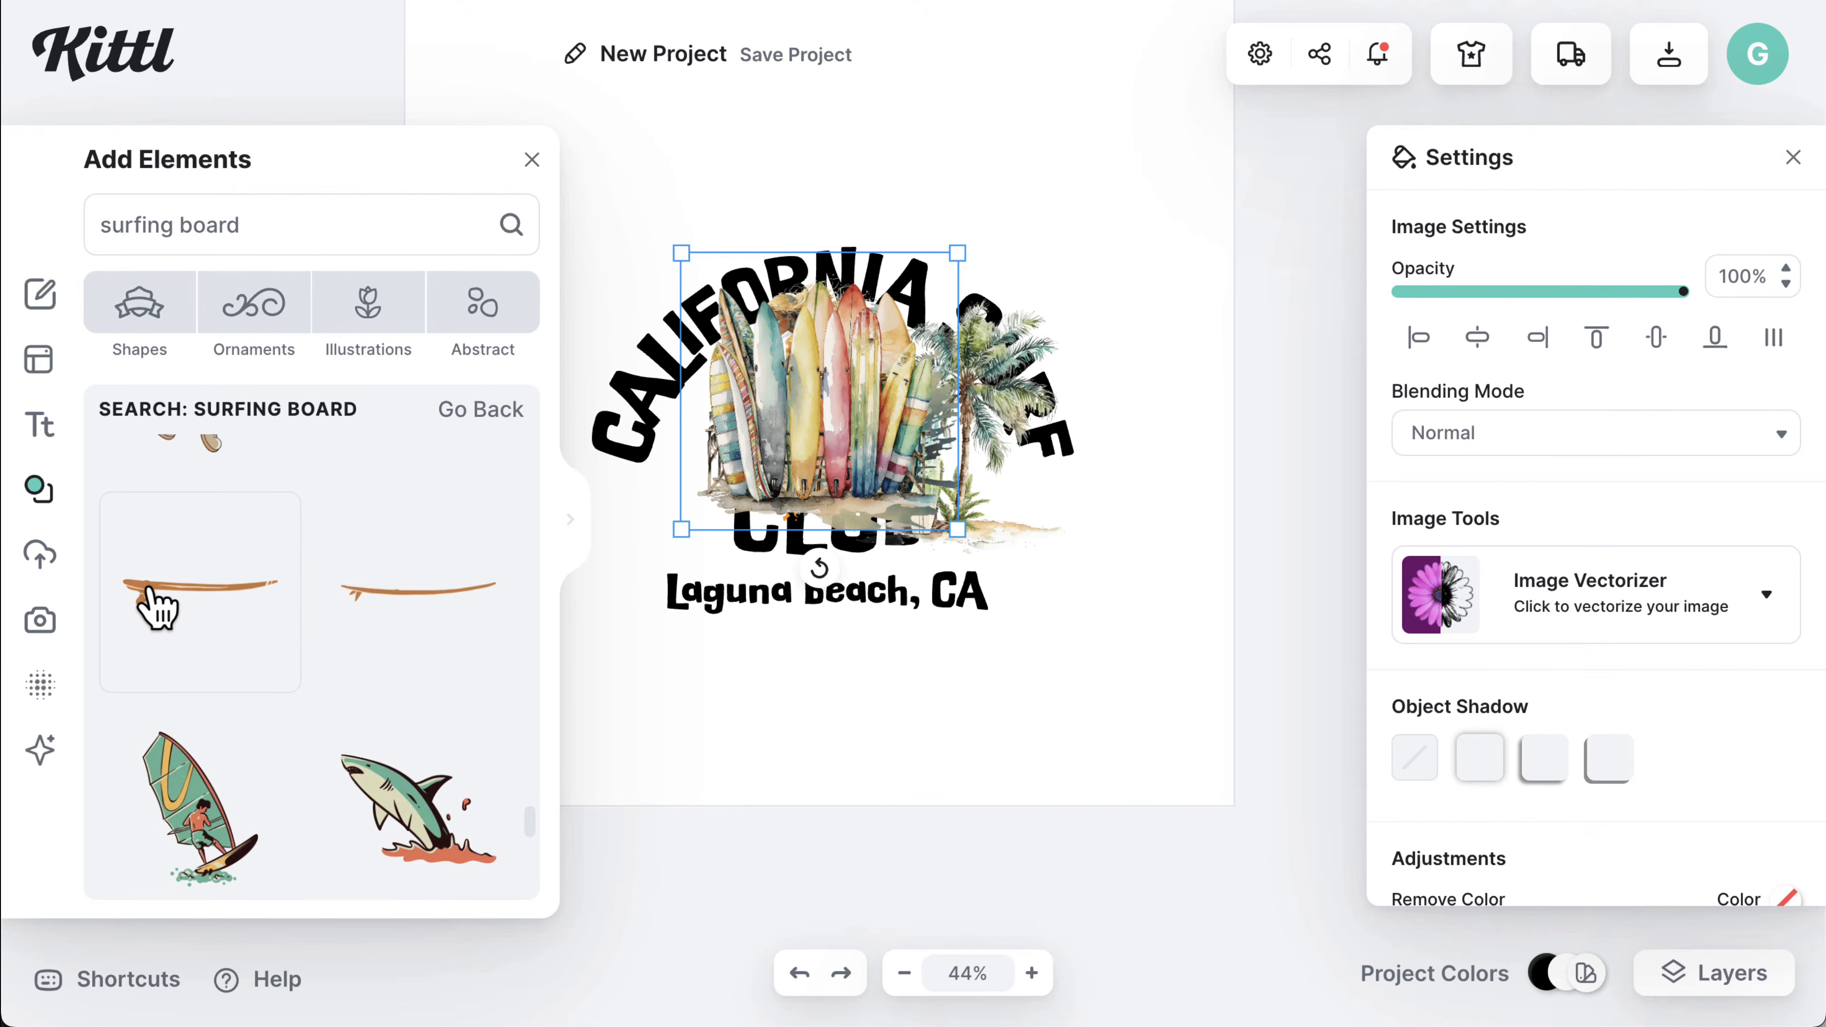
{"action": "left_click", "coordinate": [154, 604]}
- Add the large curling blue wave and the orange camper van illustrations from the surfing board results
{"action": "scroll", "coordinate": [408, 684], "scroll_direction": "down", "scroll_amount": 10}
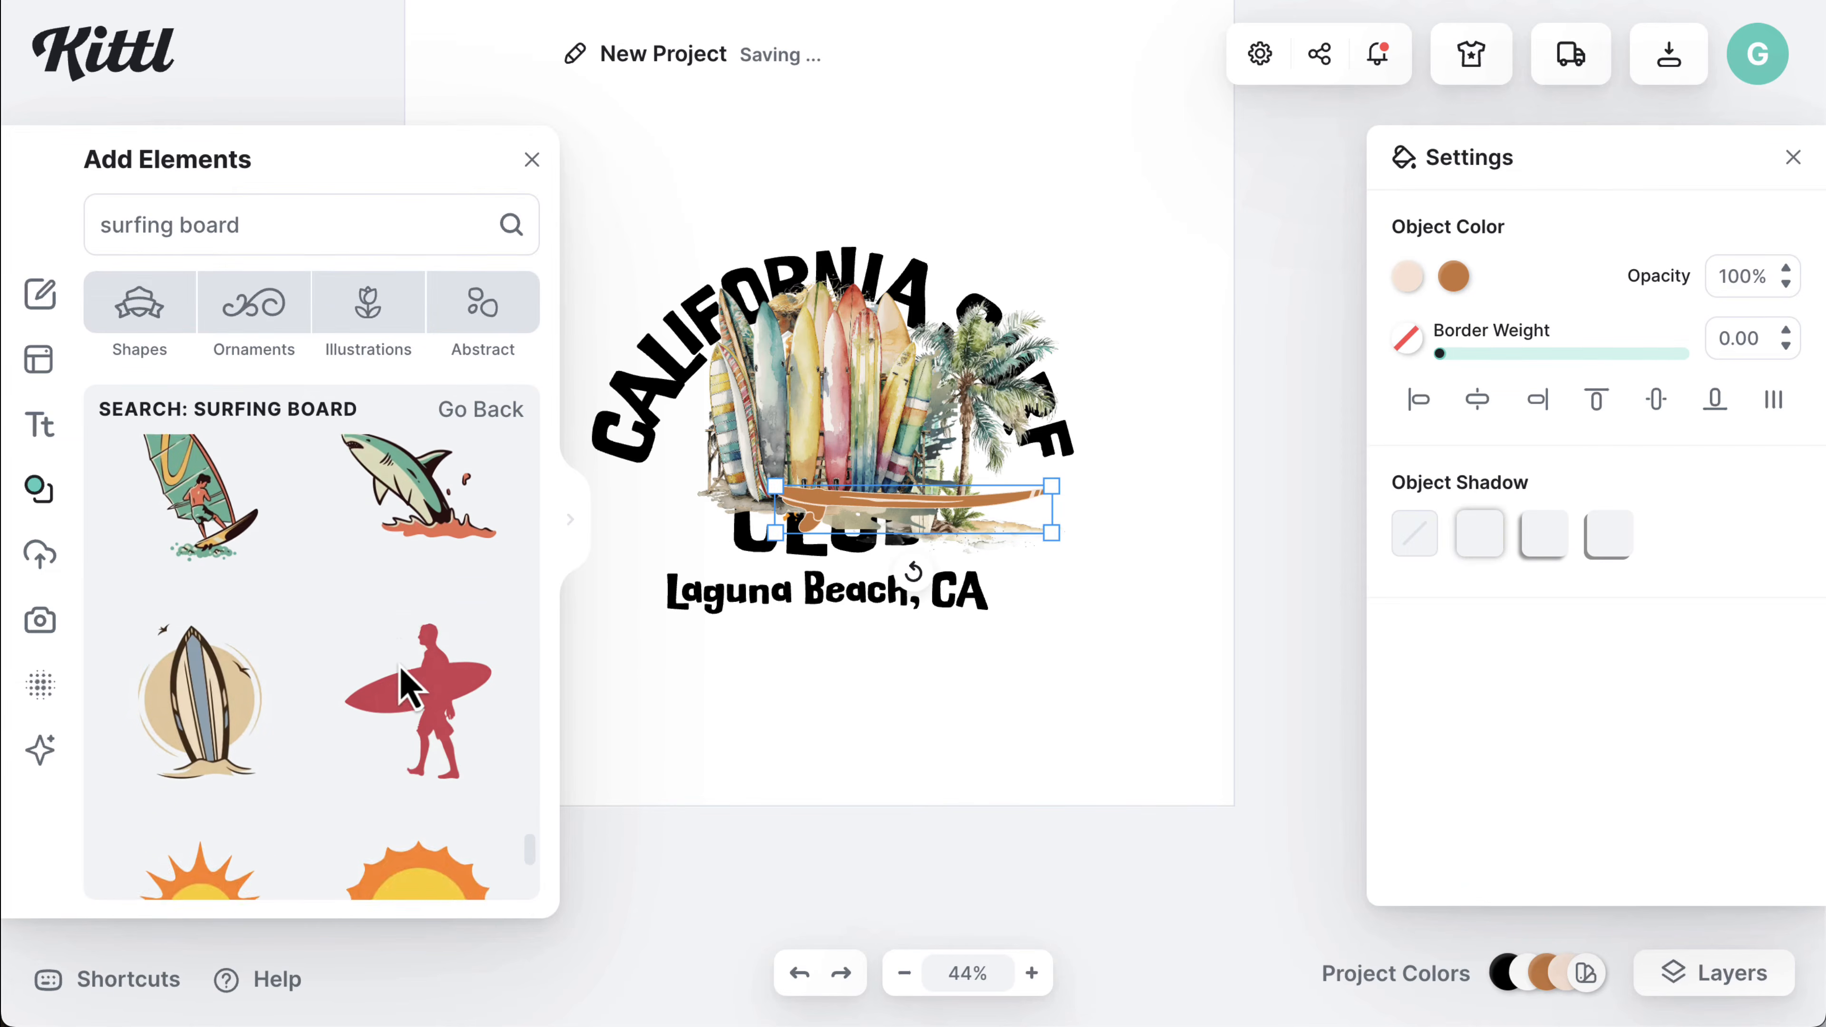
{"action": "scroll", "coordinate": [407, 684], "scroll_direction": "down", "scroll_amount": 5}
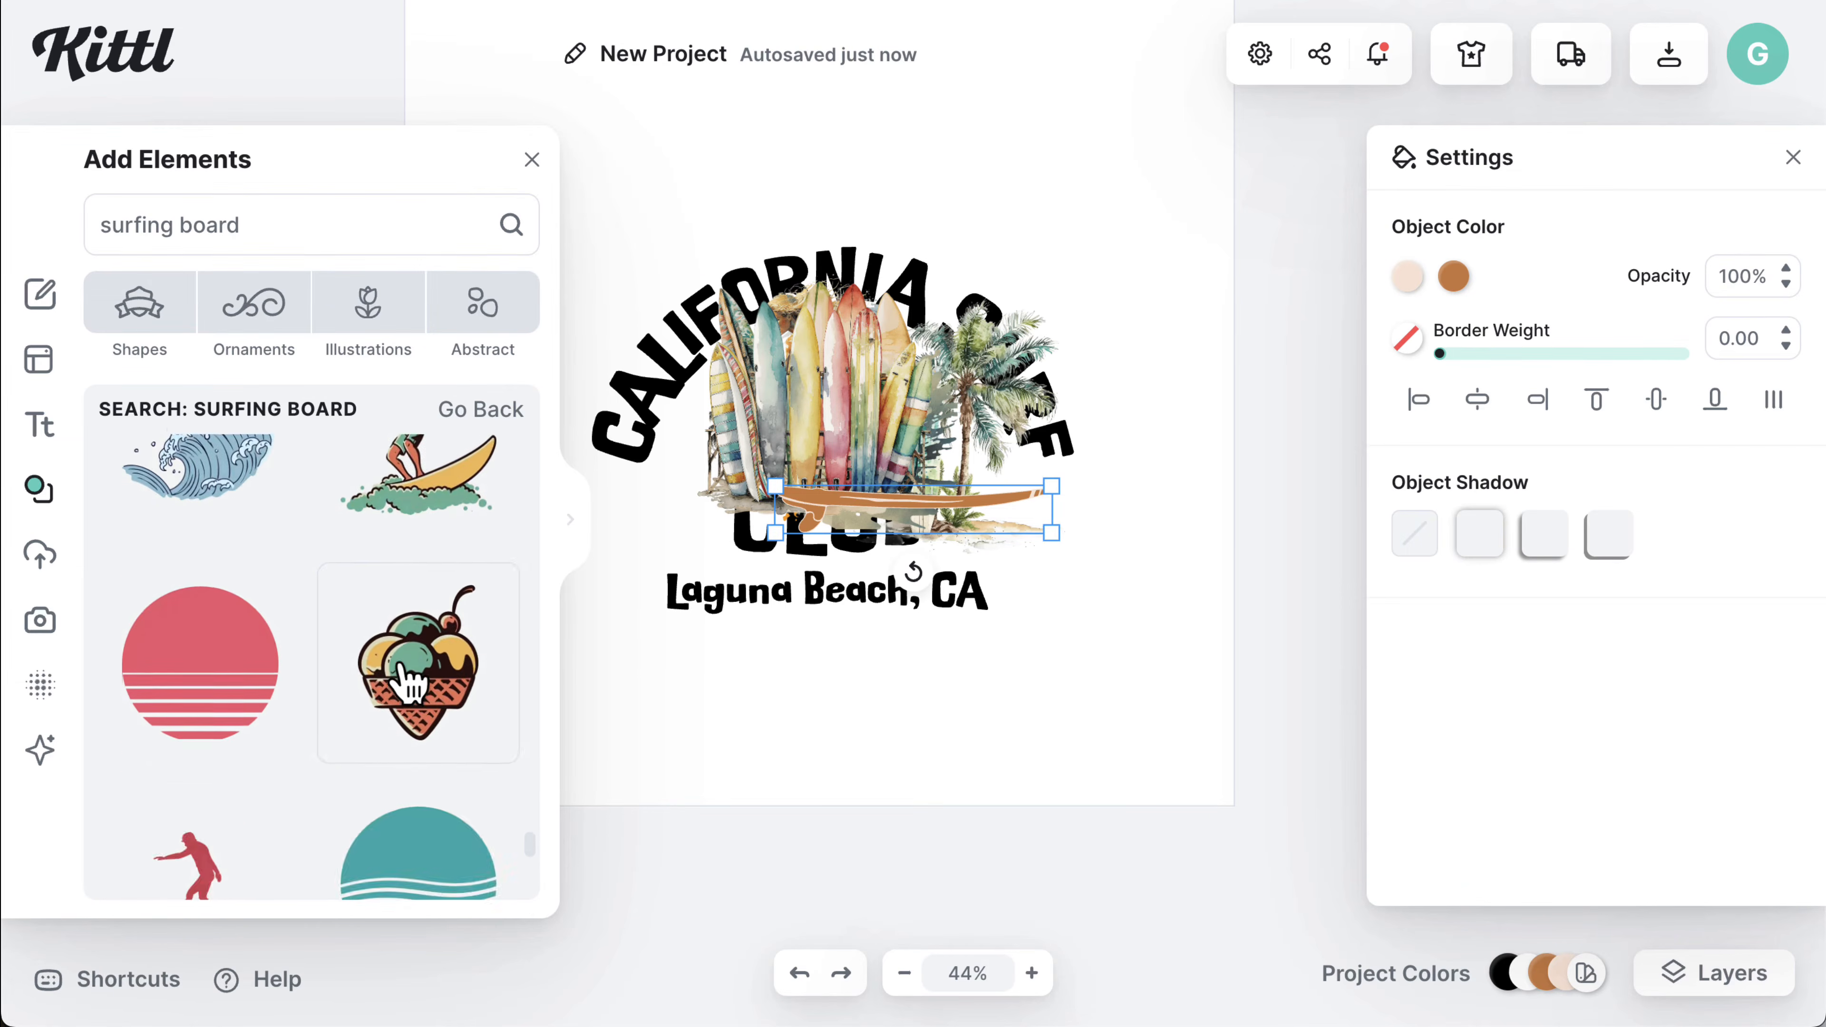
{"action": "scroll", "coordinate": [408, 684], "scroll_direction": "down", "scroll_amount": 8}
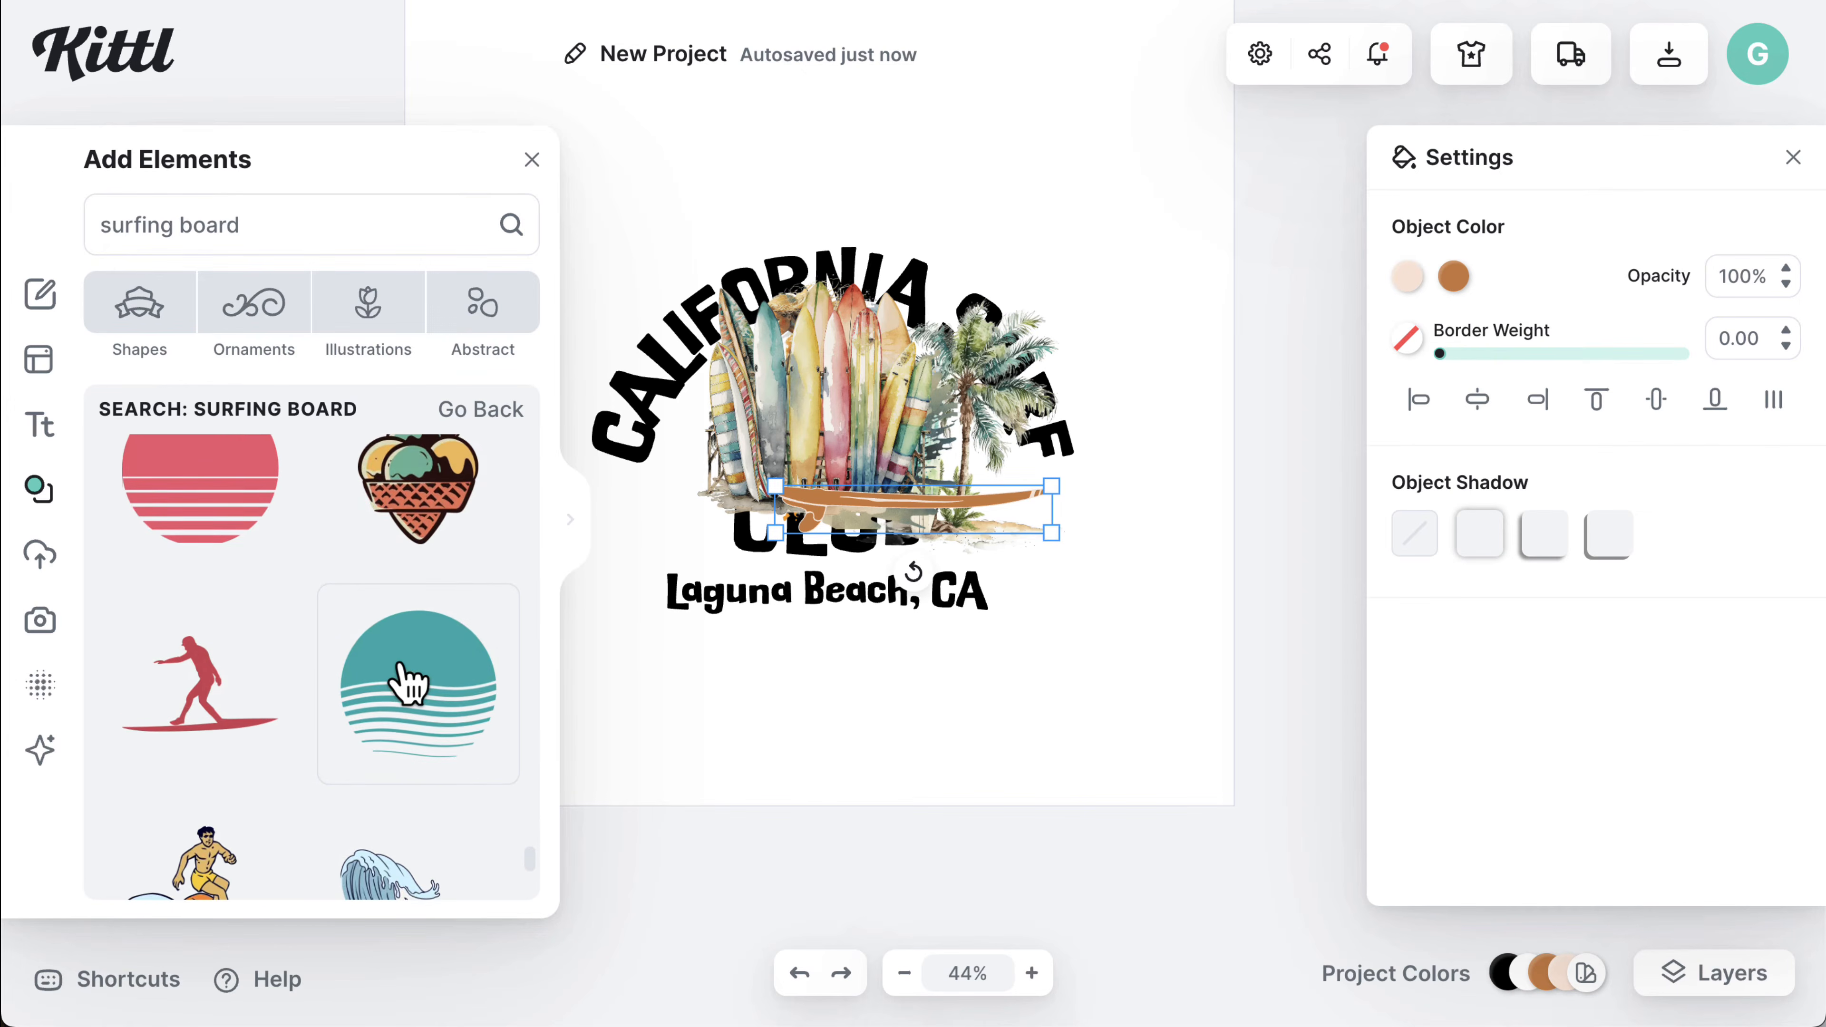
{"action": "scroll", "coordinate": [408, 683], "scroll_direction": "down", "scroll_amount": 3}
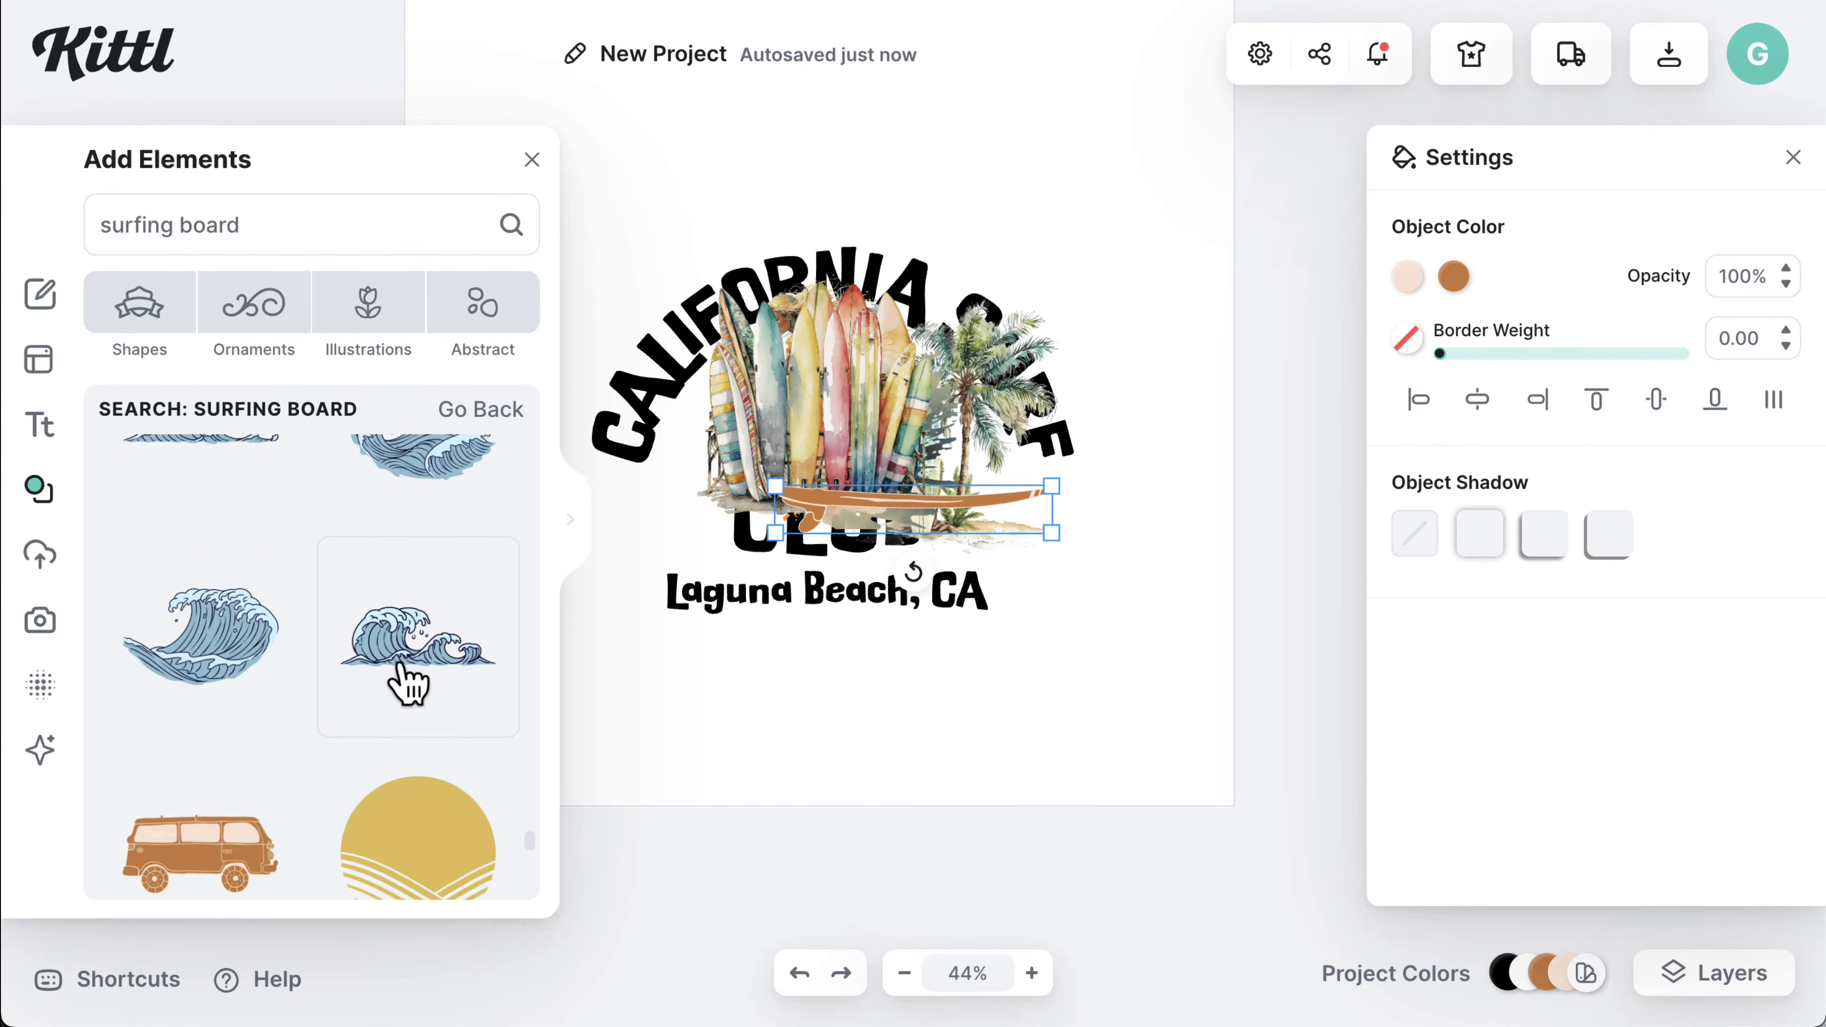
{"action": "left_click", "coordinate": [245, 612]}
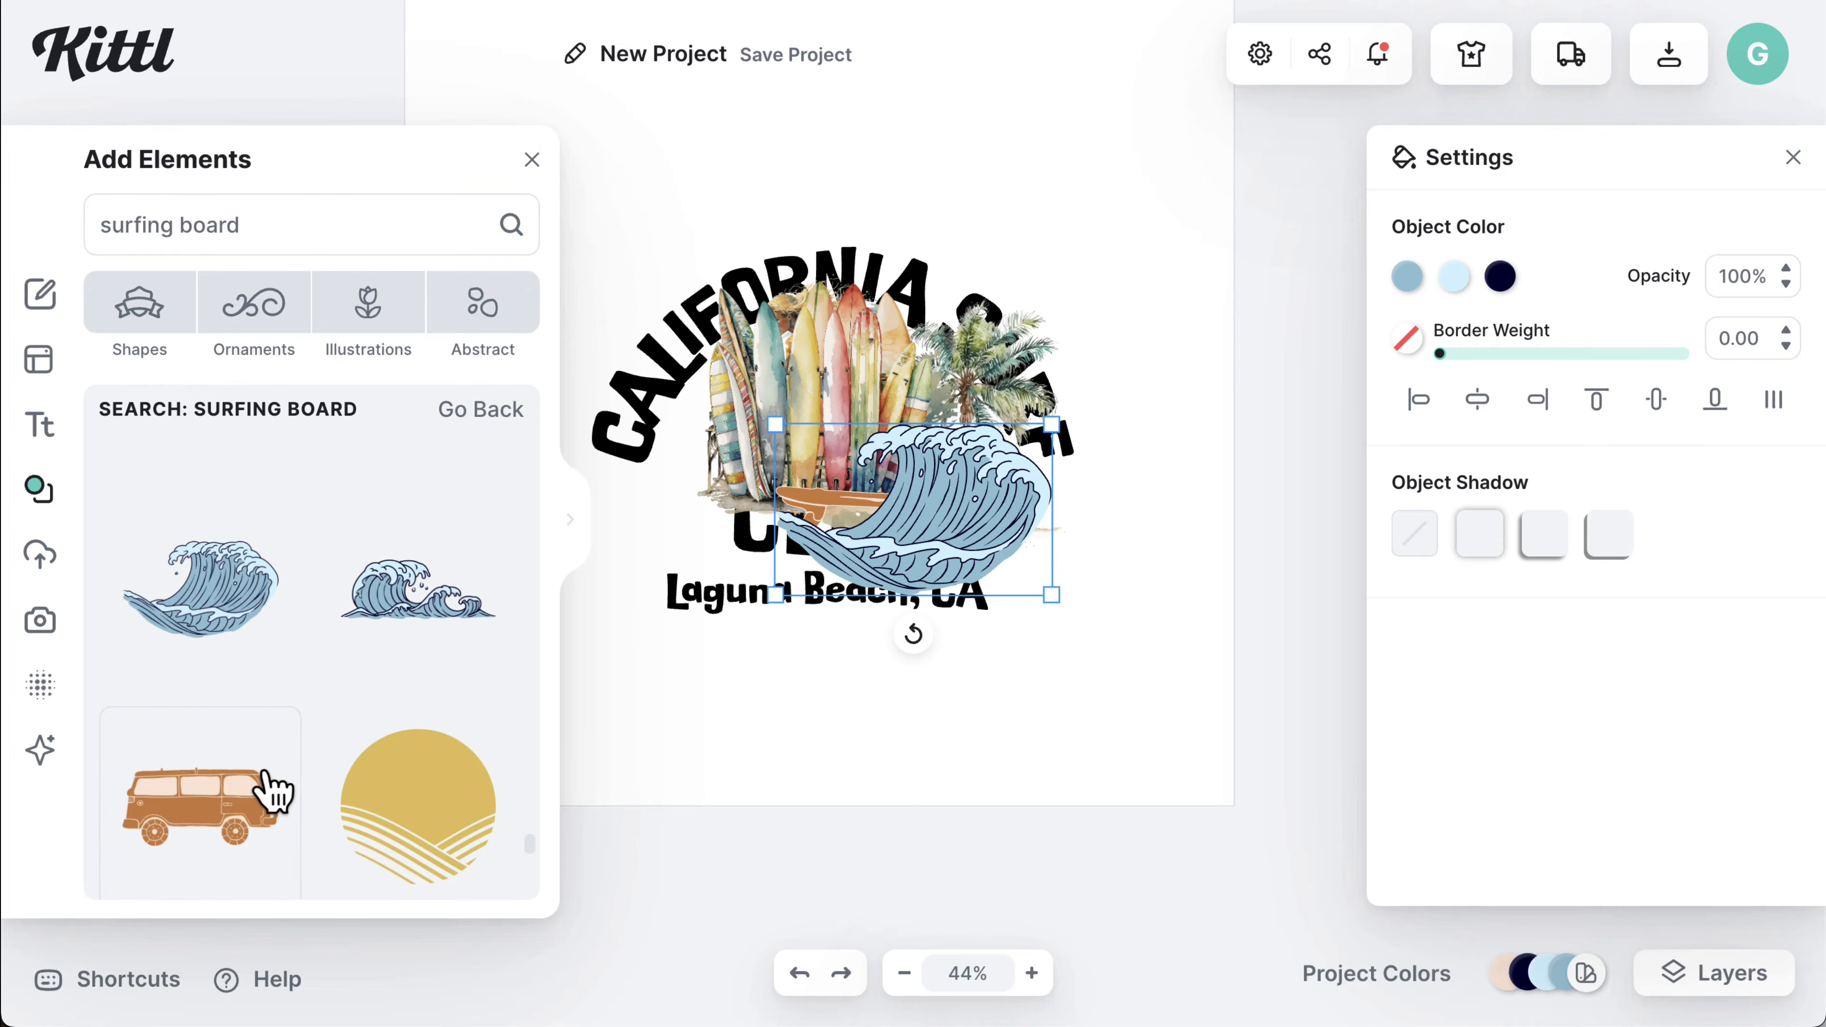
{"action": "left_click", "coordinate": [266, 794]}
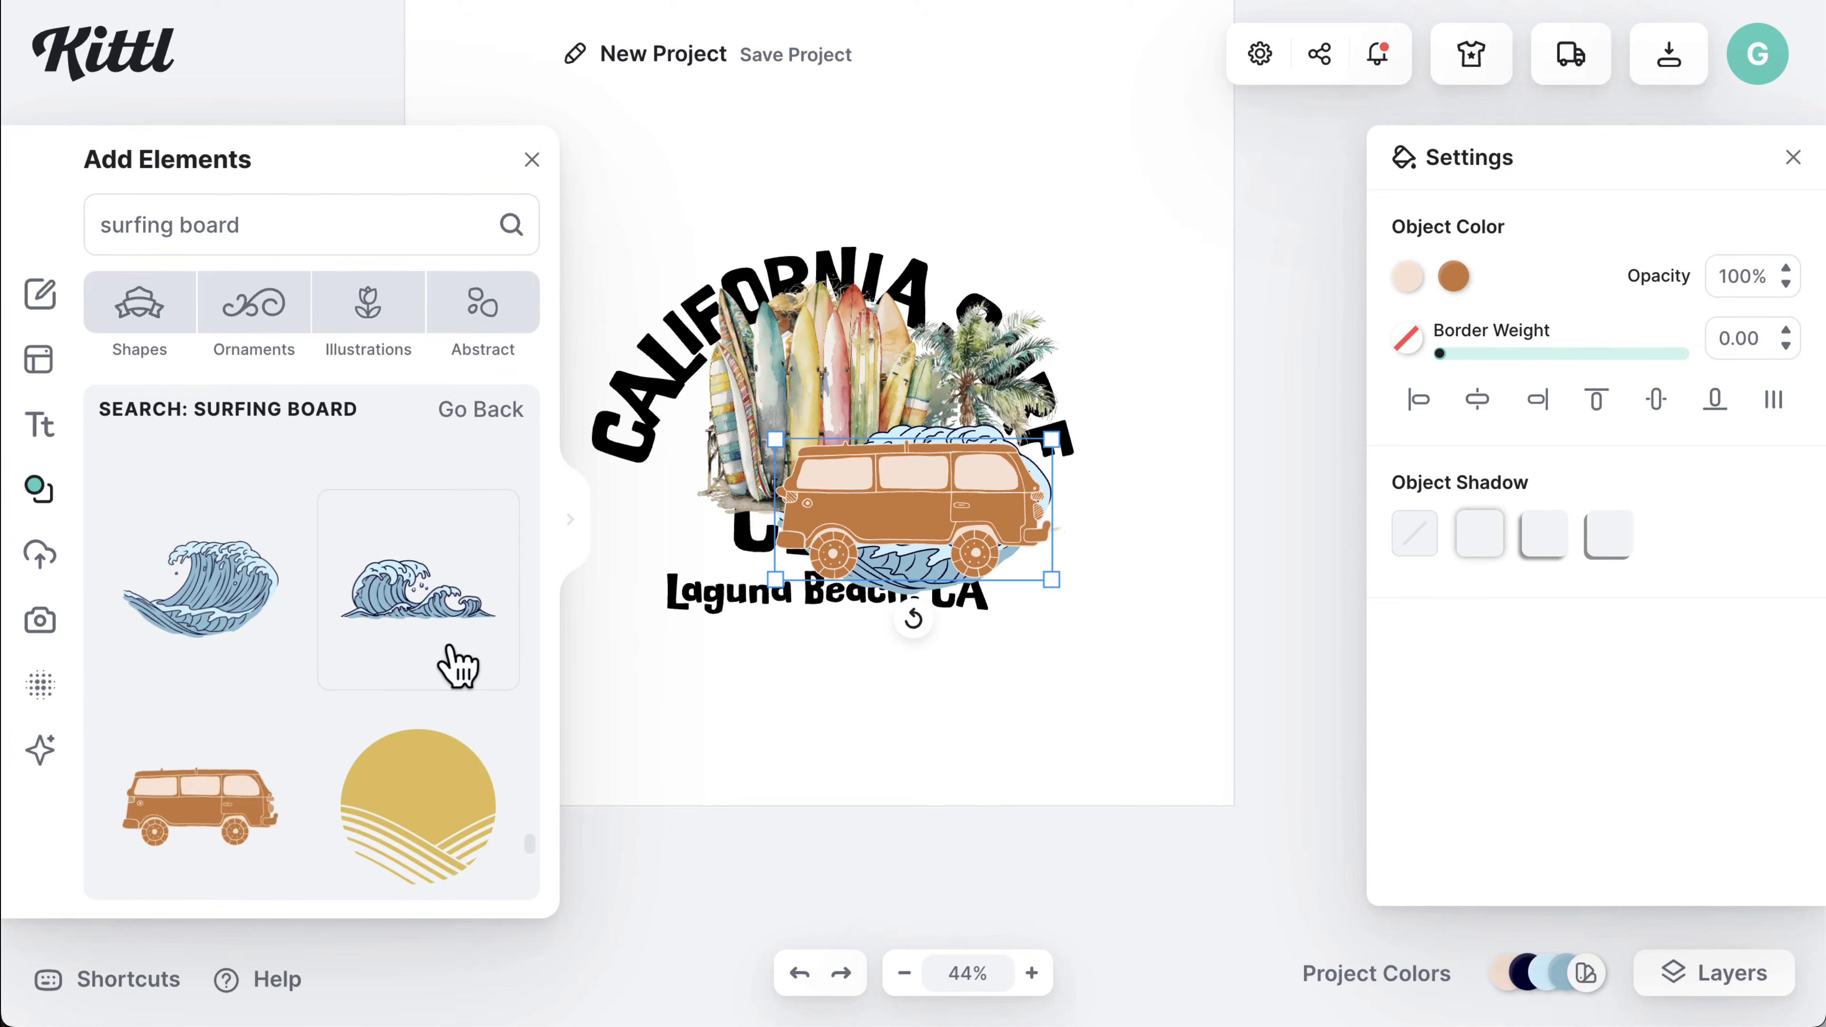
- Close the elements library, and move the colorful surfboard row right of the lettering and the surfboard rack to the artboard's lower left
{"action": "left_click", "coordinate": [755, 501]}
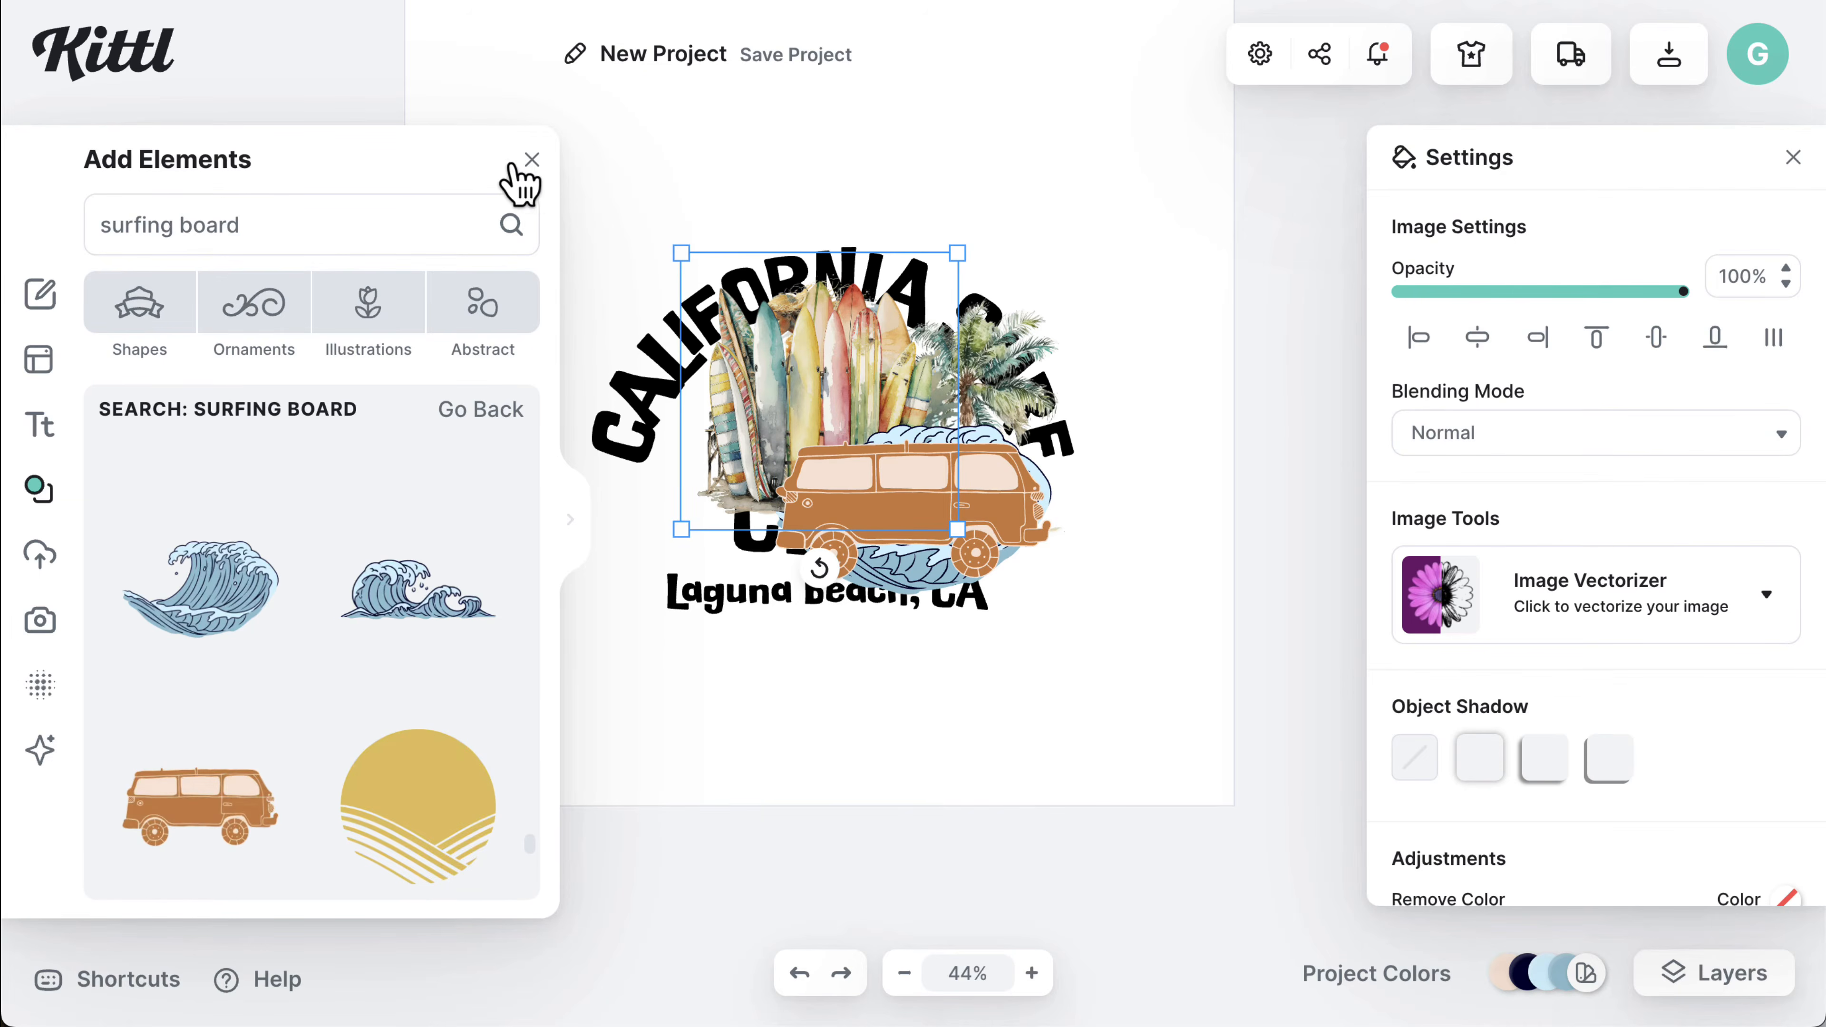
{"action": "left_click", "coordinate": [519, 164]}
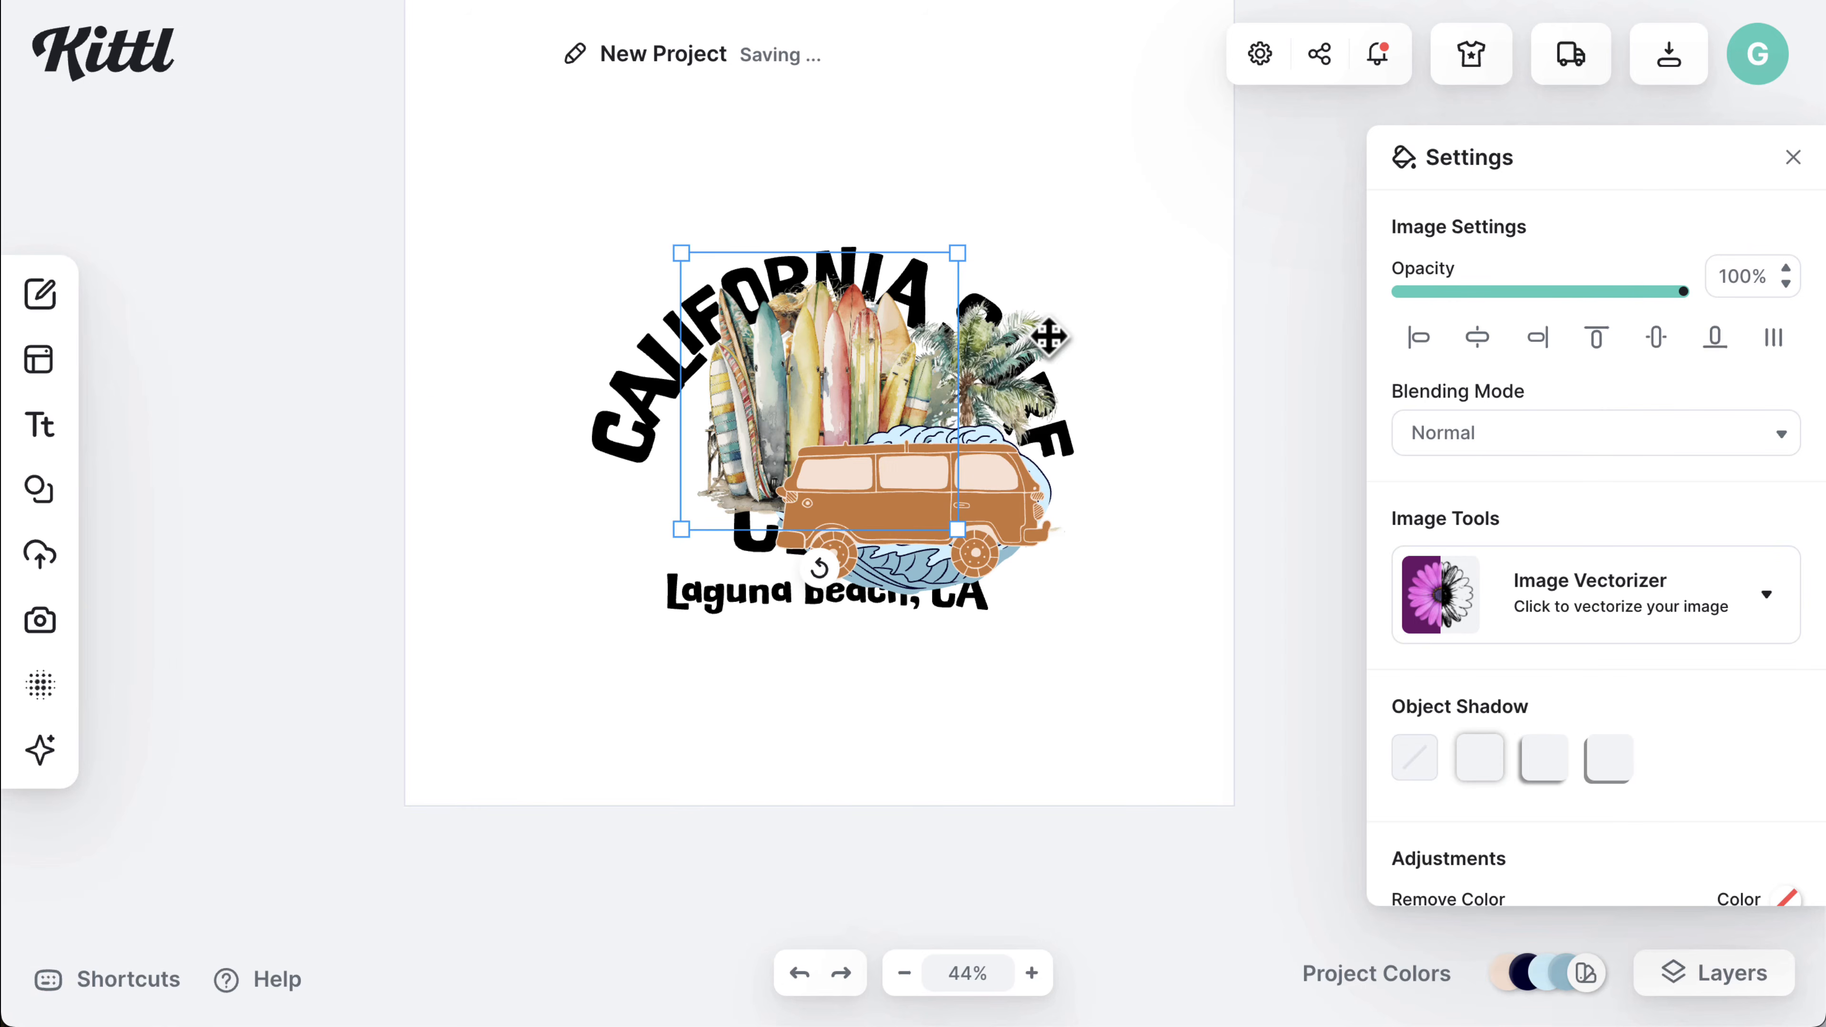
{"action": "left_click", "coordinate": [1049, 337]}
{"action": "left_click_drag", "start_coordinate": [924, 355], "coordinate": [1176, 345]}
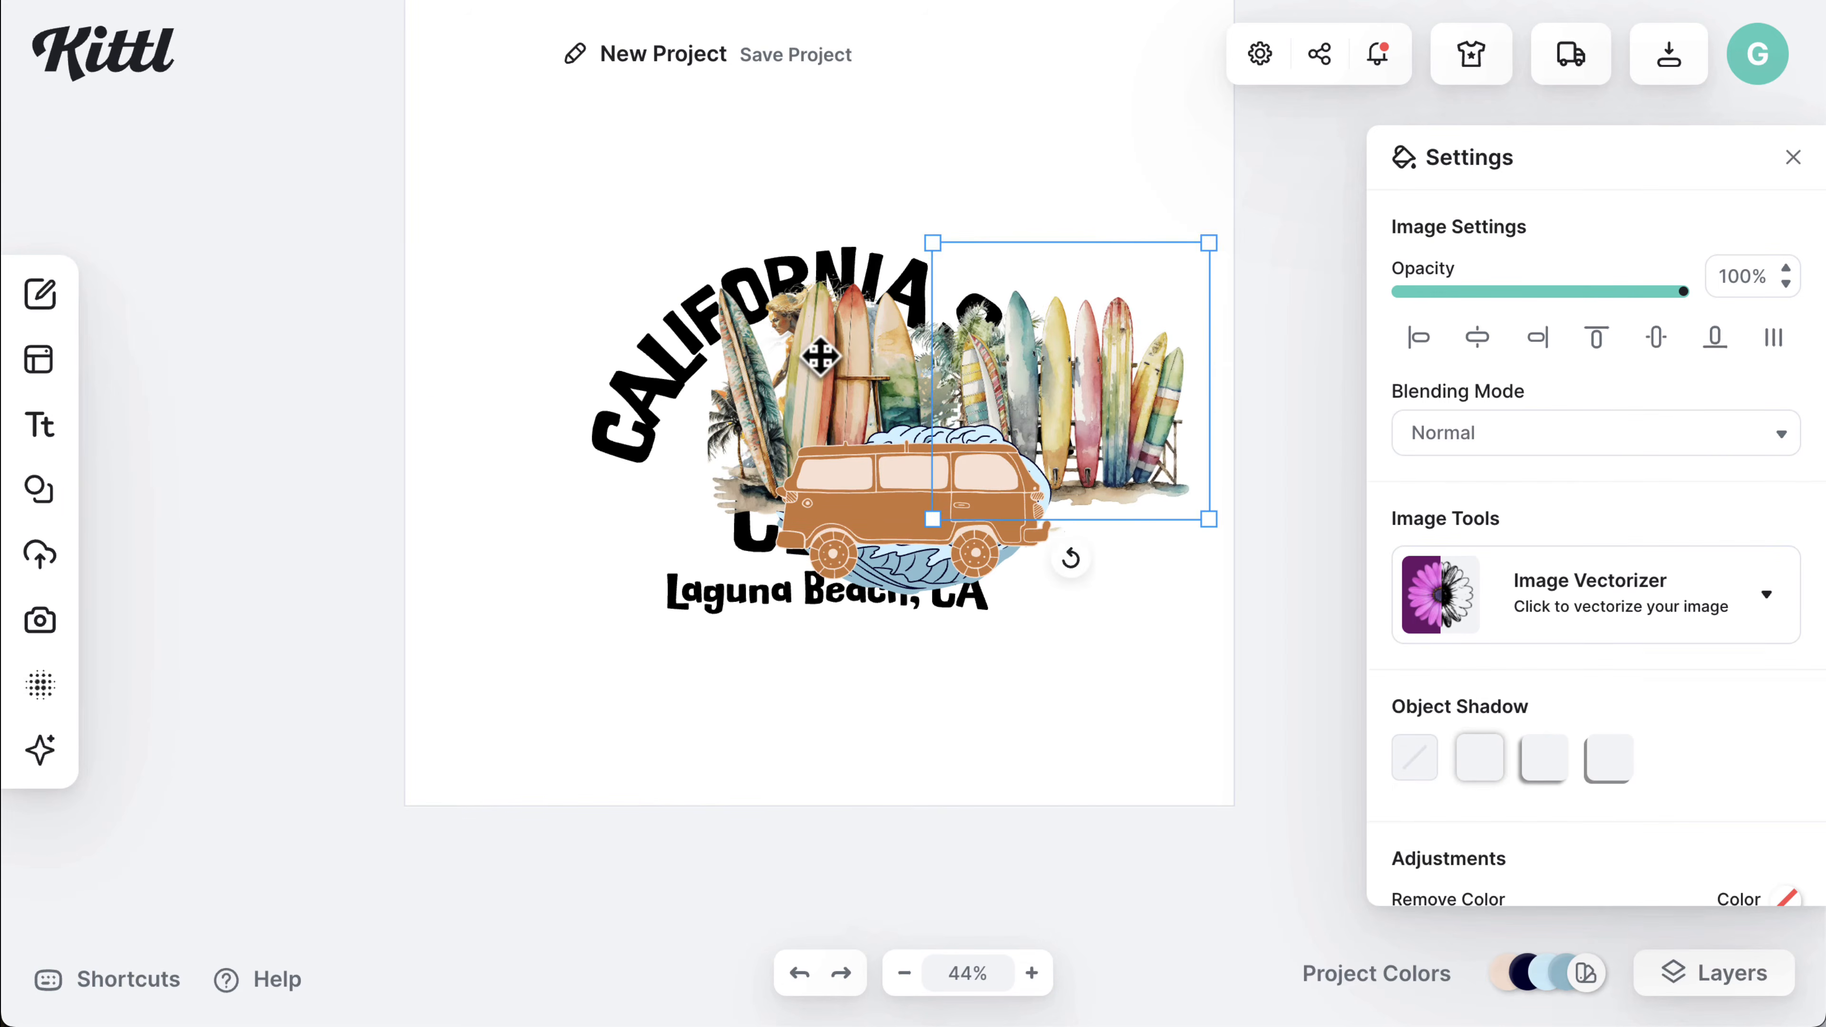
{"action": "left_click_drag", "start_coordinate": [819, 356], "coordinate": [608, 599]}
- Move the van, the colorful surfboard row and the woman surfer to the artboard's lower right, and the blue wave to its lower left
{"action": "left_click_drag", "start_coordinate": [942, 543], "coordinate": [1026, 728]}
{"action": "left_click_drag", "start_coordinate": [966, 551], "coordinate": [726, 741]}
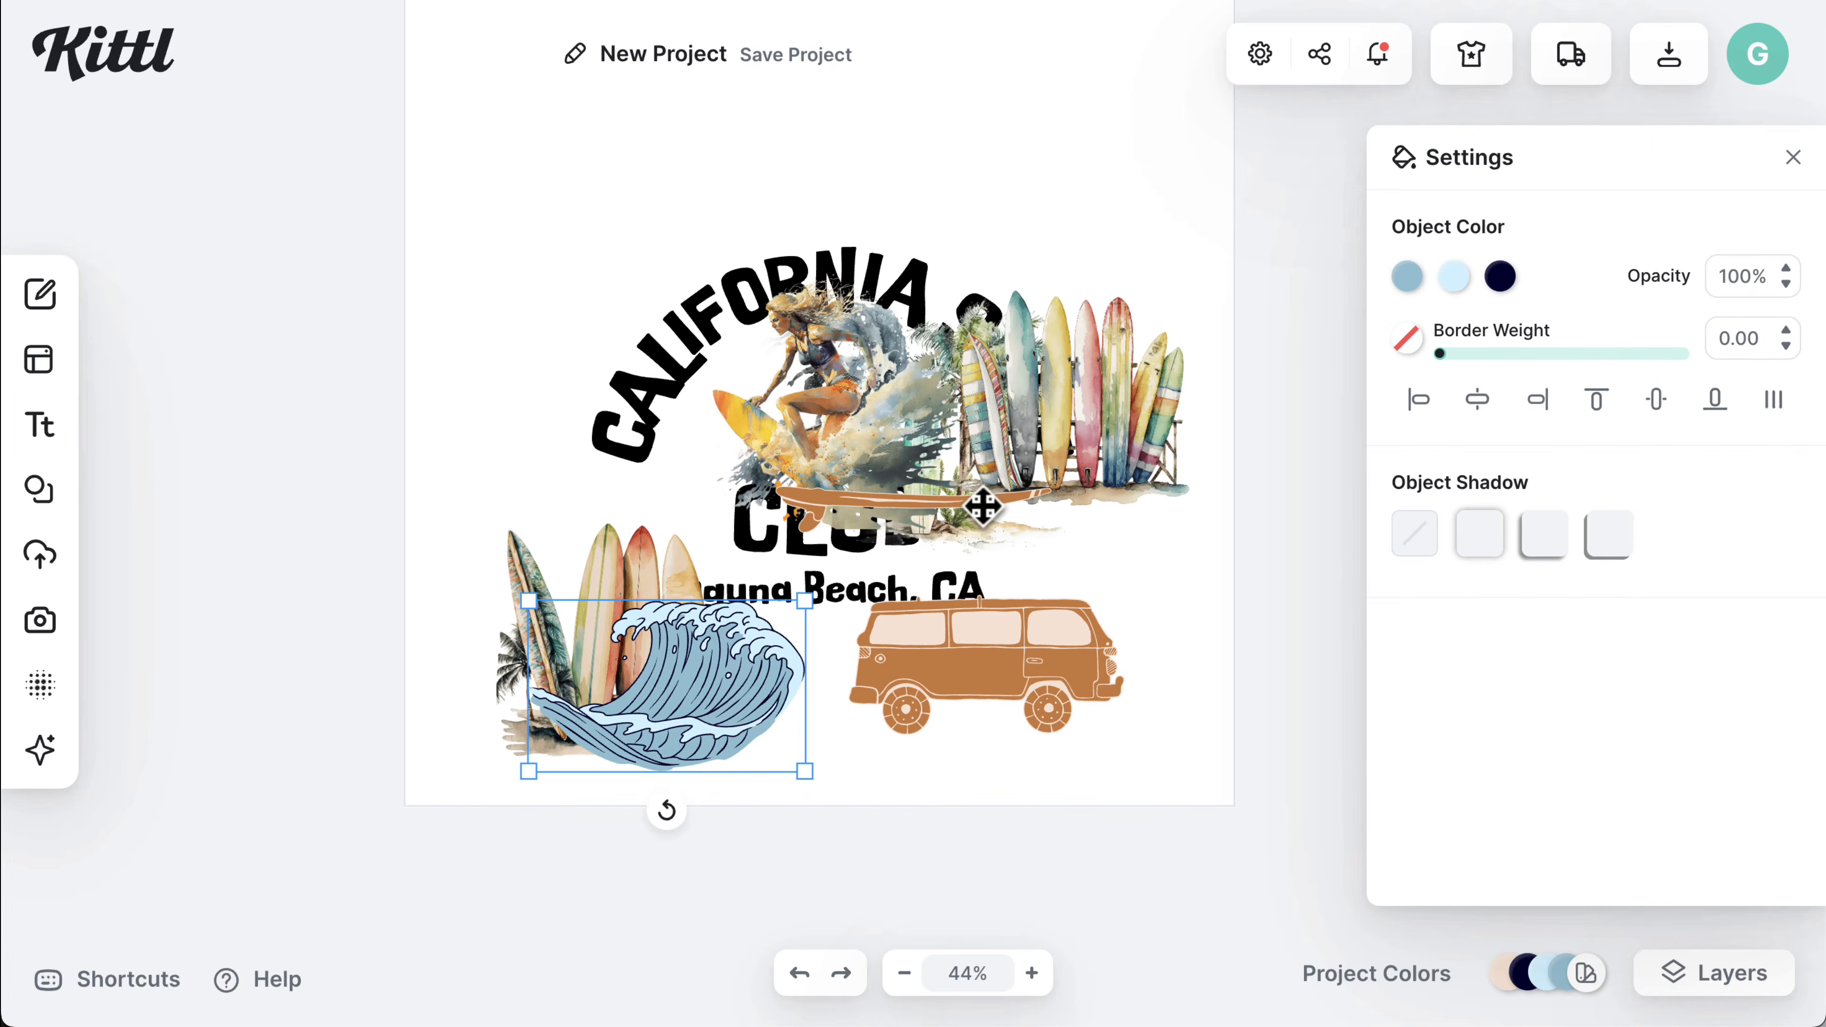
{"action": "left_click_drag", "start_coordinate": [983, 508], "coordinate": [995, 771]}
{"action": "left_click_drag", "start_coordinate": [909, 467], "coordinate": [1074, 792]}
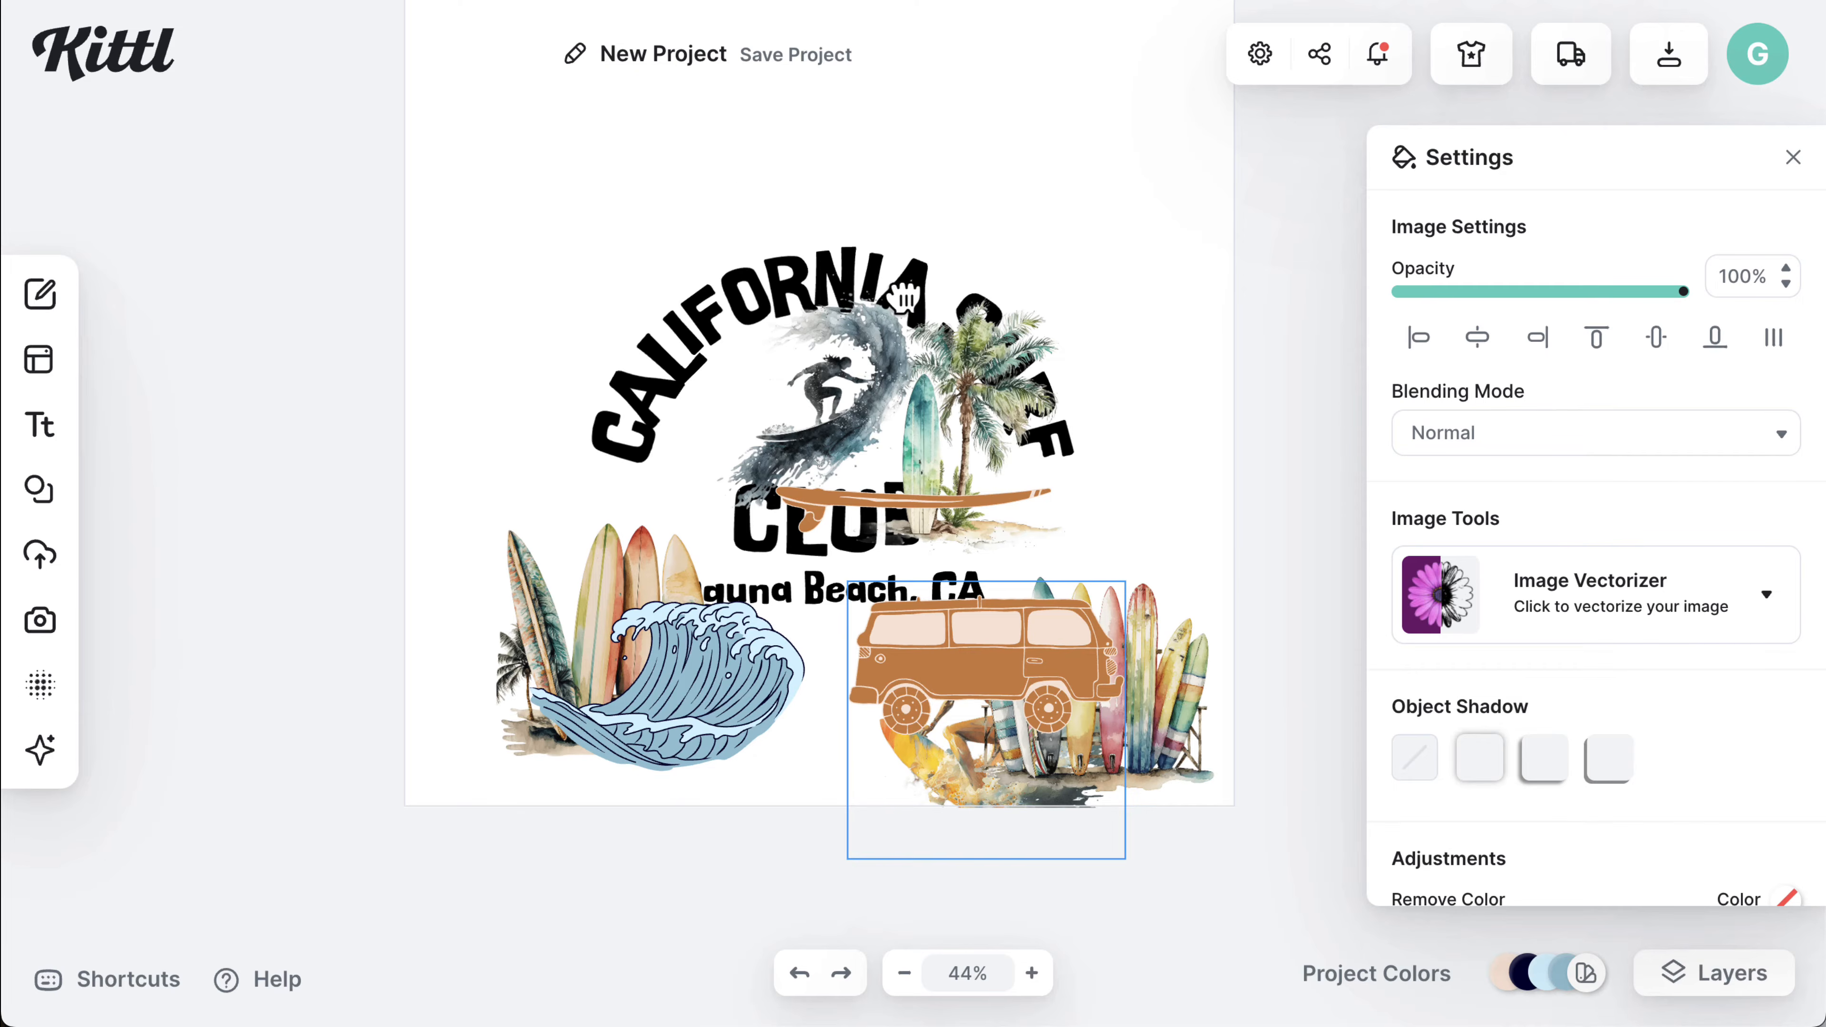
- Shift the blue wave and surfboard rack clear of the Laguna Beach text and place the orange surfboard between the lower groups
{"action": "scroll", "coordinate": [905, 302], "scroll_direction": "down", "scroll_amount": 2}
{"action": "left_click_drag", "start_coordinate": [655, 529], "coordinate": [660, 614]}
{"action": "left_click_drag", "start_coordinate": [626, 475], "coordinate": [600, 590]}
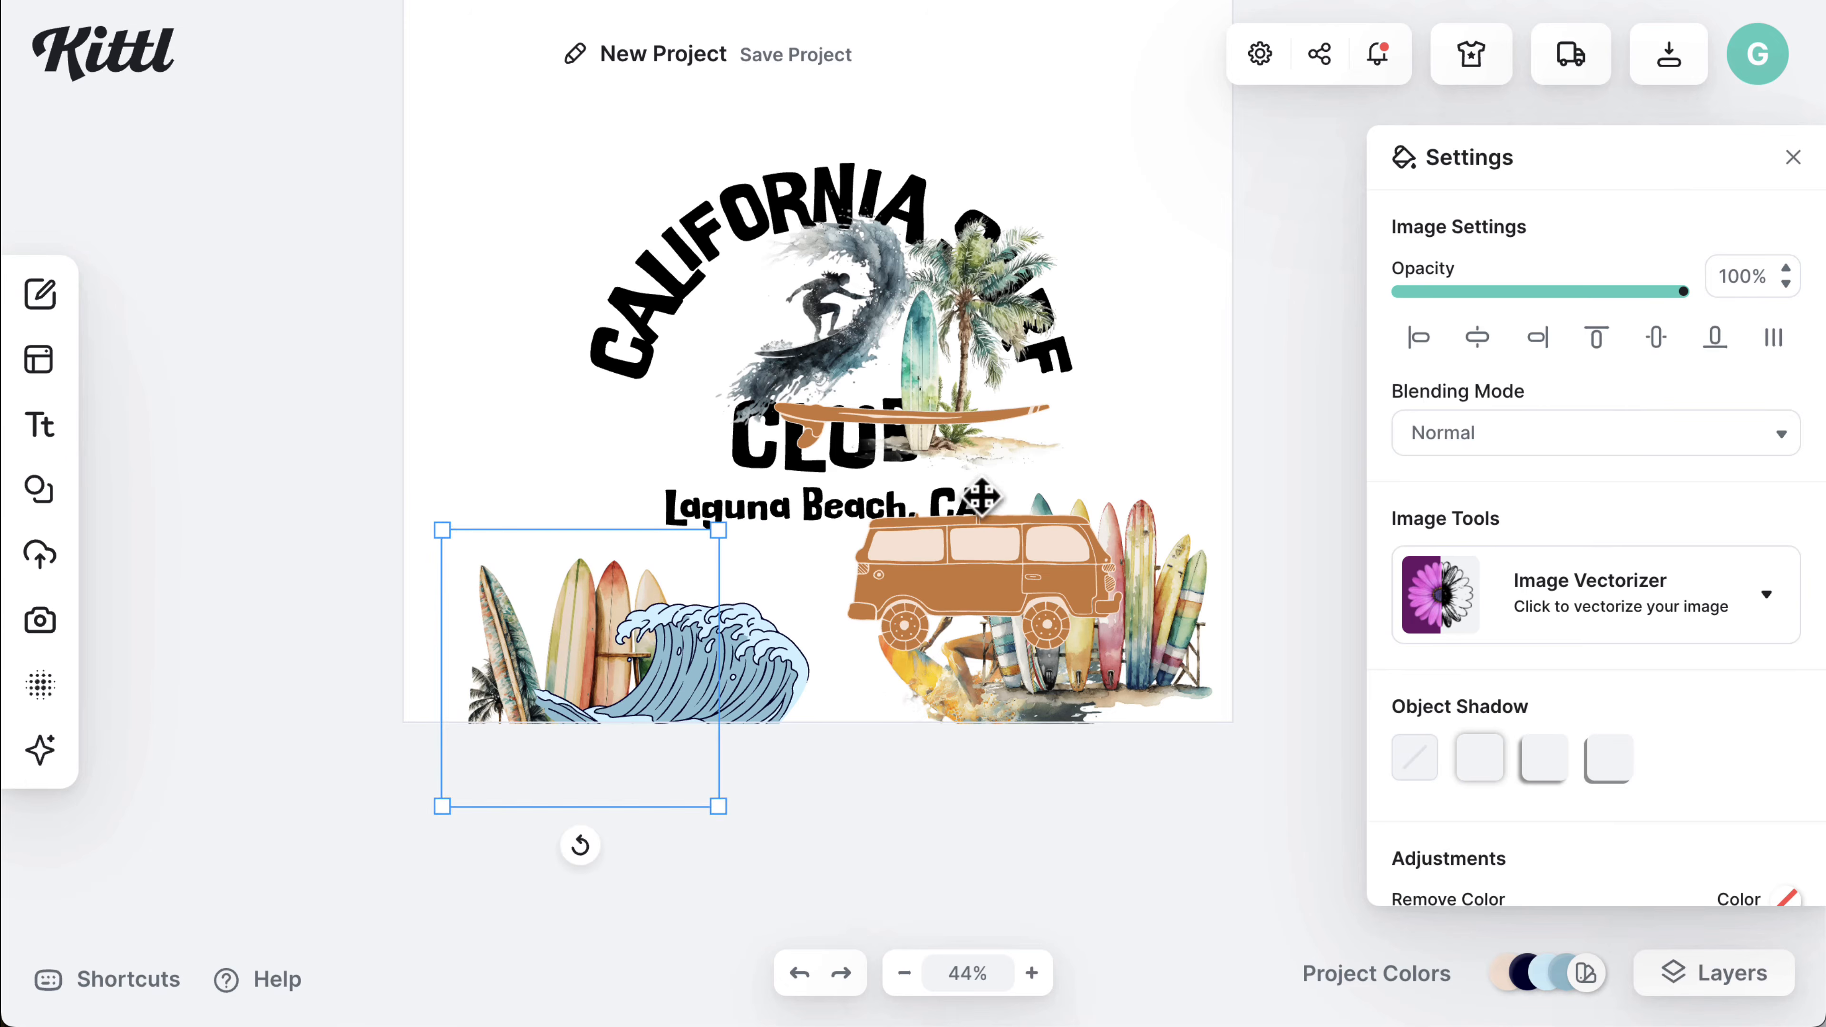
{"action": "left_click_drag", "start_coordinate": [927, 424], "coordinate": [948, 629]}
- Delete the palm tree and wave surfer illustrations, and move the camper van under the arched text, above CLUB
{"action": "left_click_drag", "start_coordinate": [962, 367], "coordinate": [1036, 587]}
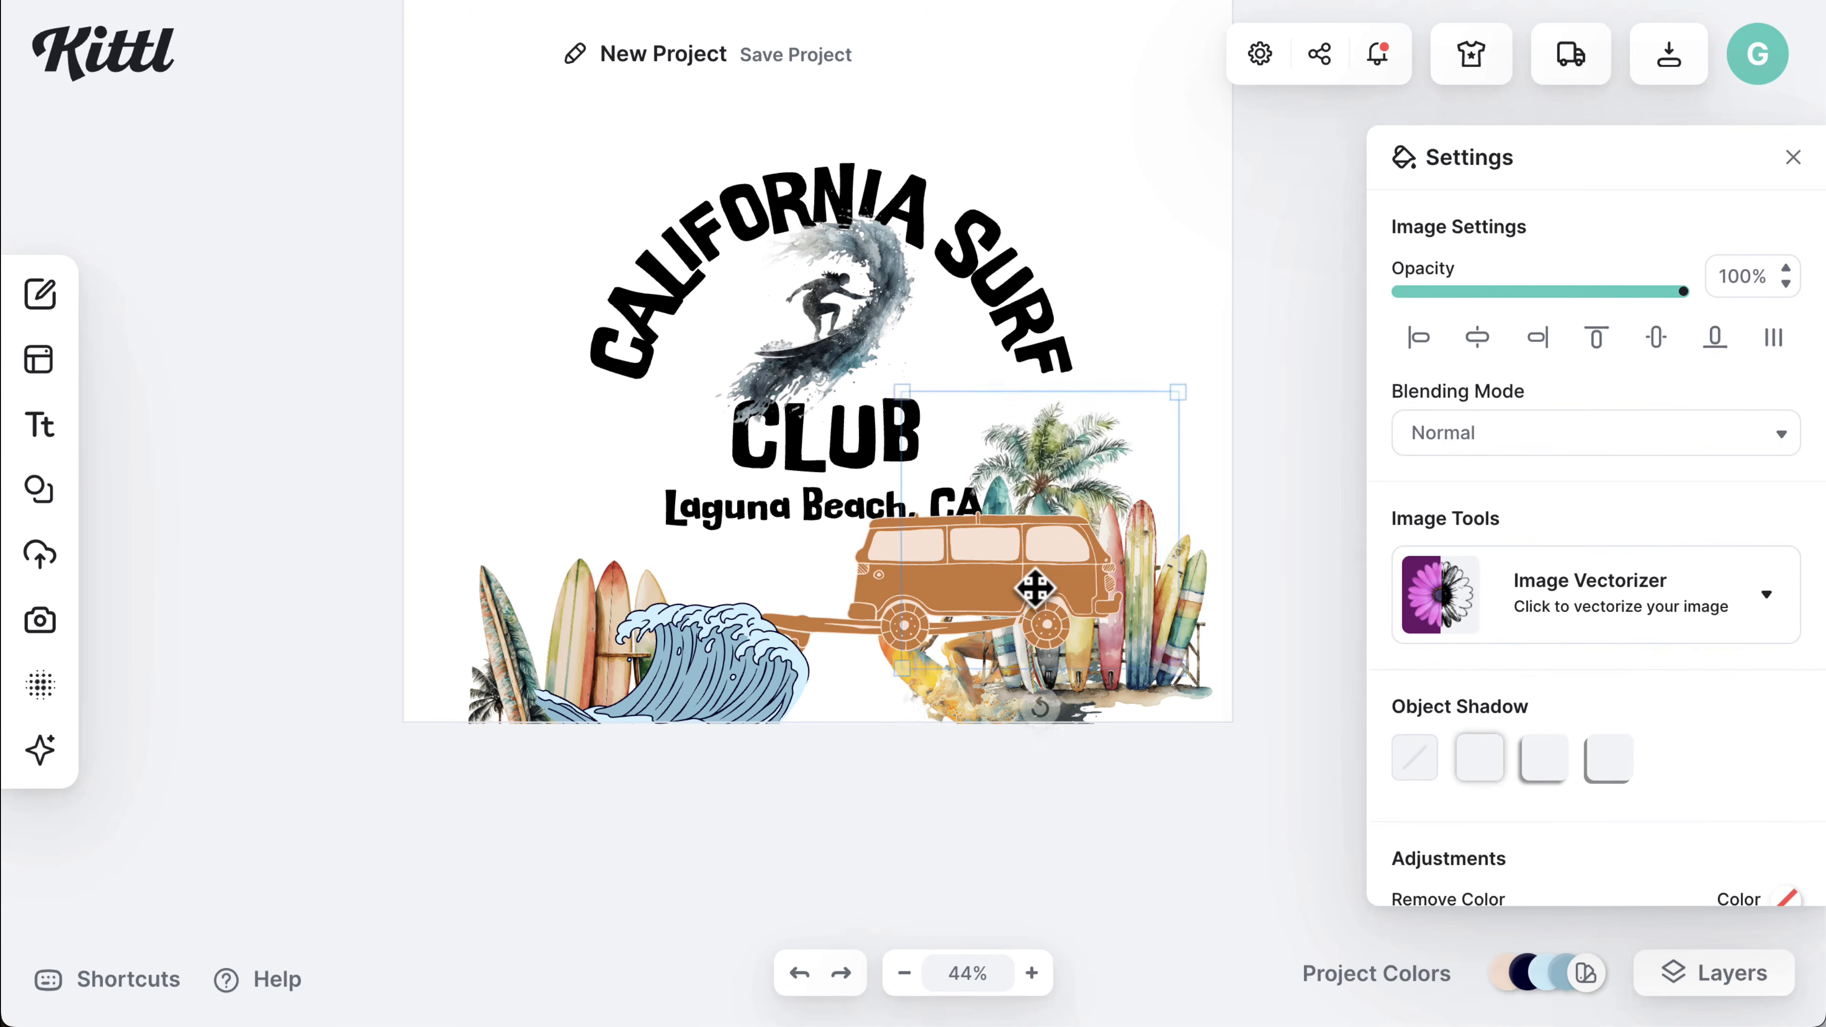
{"action": "mouse_move", "coordinate": [865, 331]}
{"action": "left_mouse_down"}
{"action": "mouse_move", "coordinate": [877, 355]}
{"action": "mouse_move", "coordinate": [848, 359]}
{"action": "left_mouse_up"}
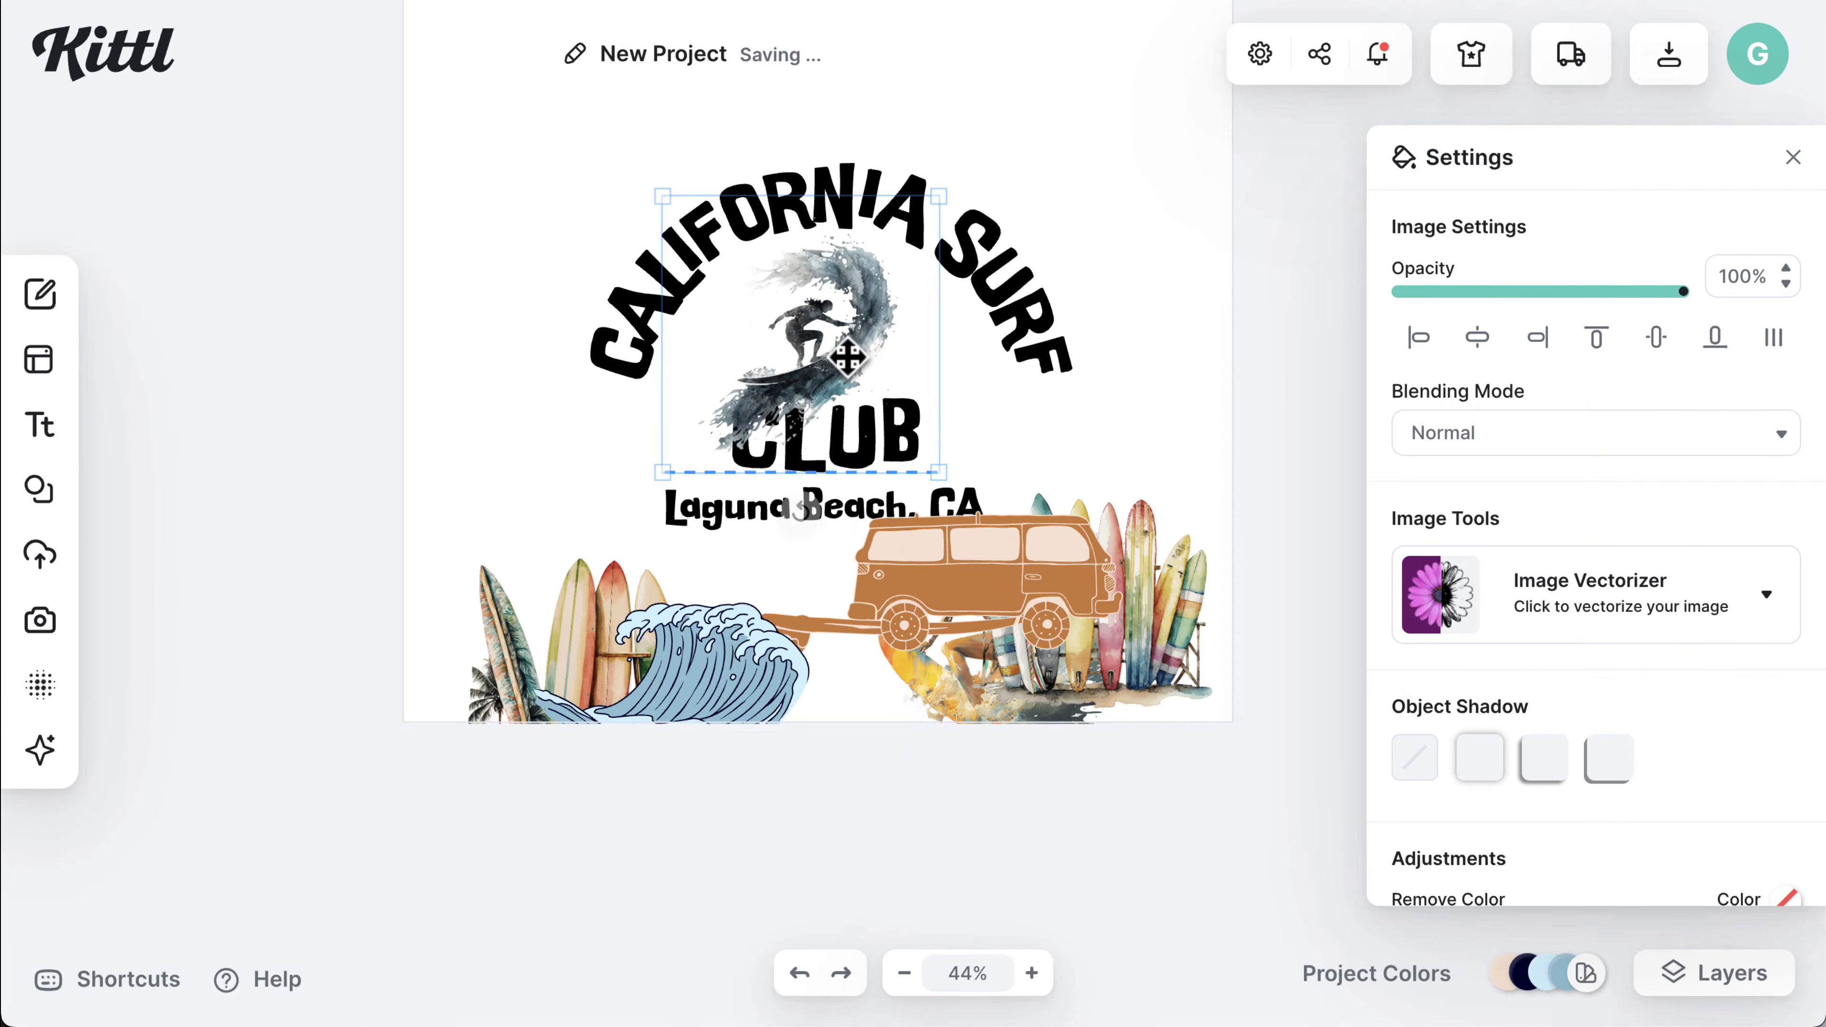
{"action": "key", "text": "Delete"}
{"action": "left_click_drag", "start_coordinate": [1007, 505], "coordinate": [861, 334]}
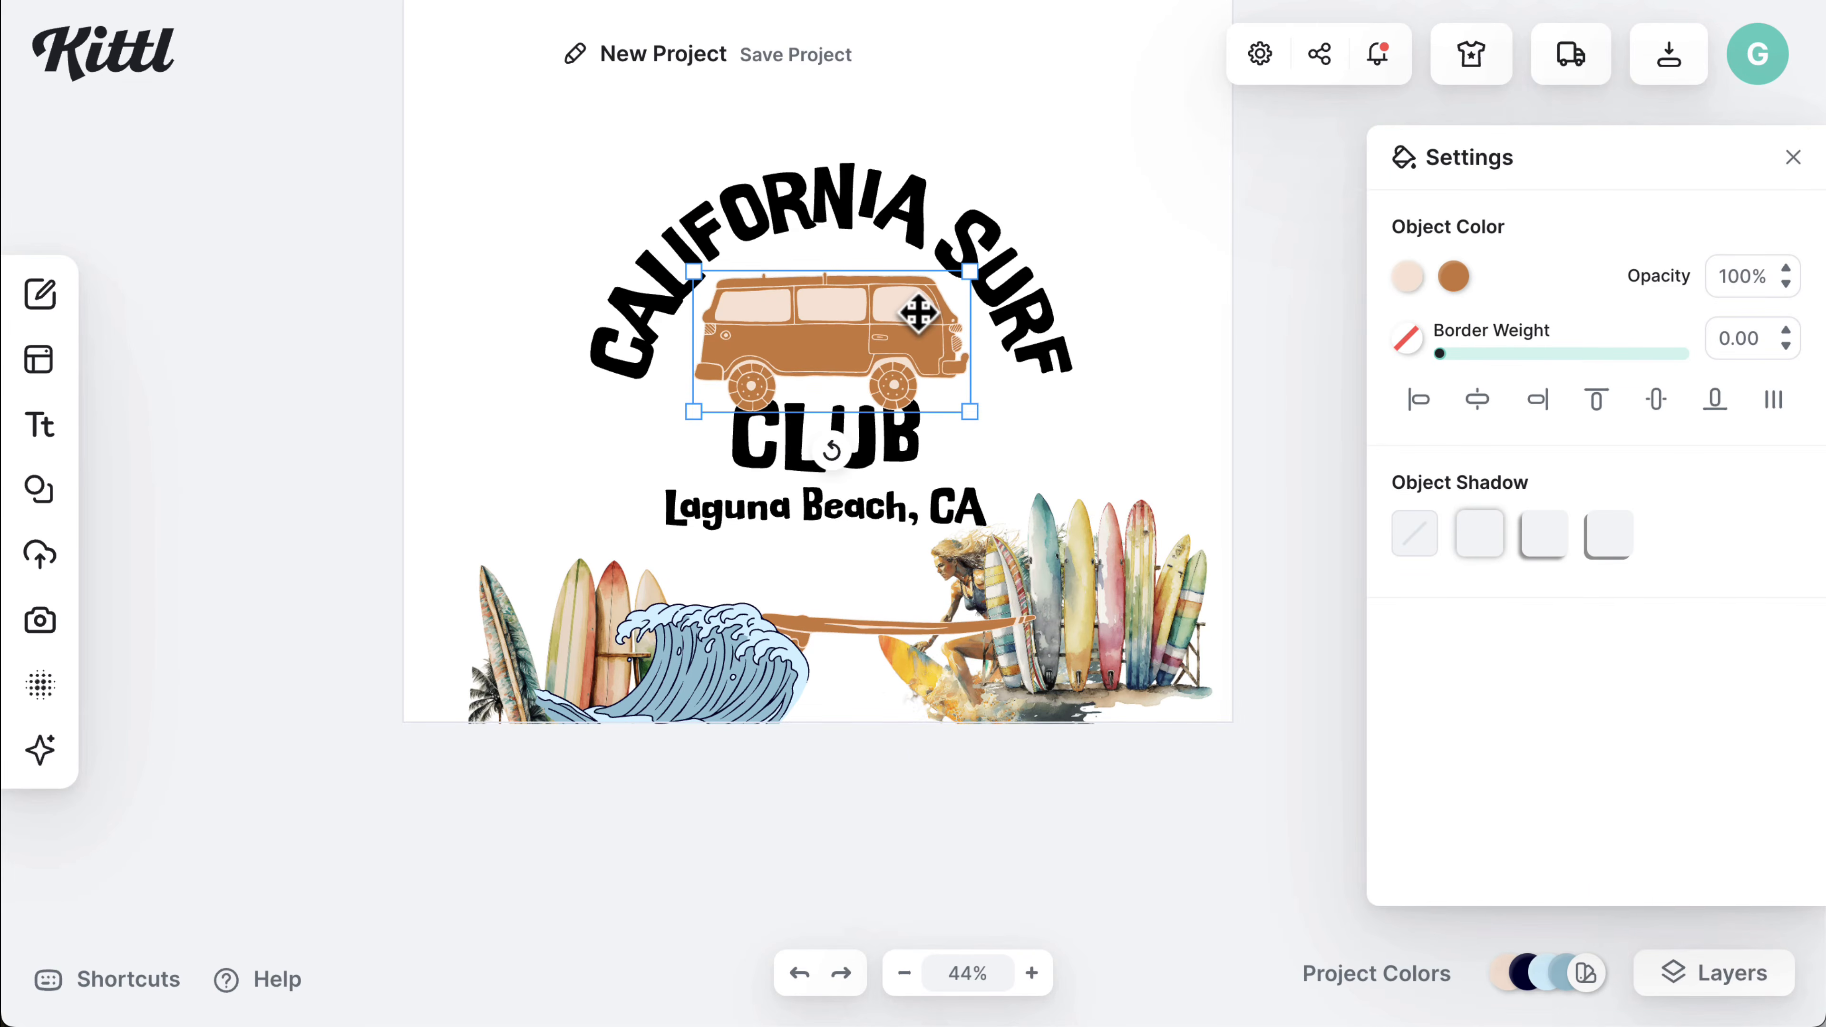
- Delete the camper van, and try the woman surfer and the blue wave under the arched text before deleting both
{"action": "key", "text": "Delete"}
{"action": "left_click_drag", "start_coordinate": [944, 545], "coordinate": [786, 251]}
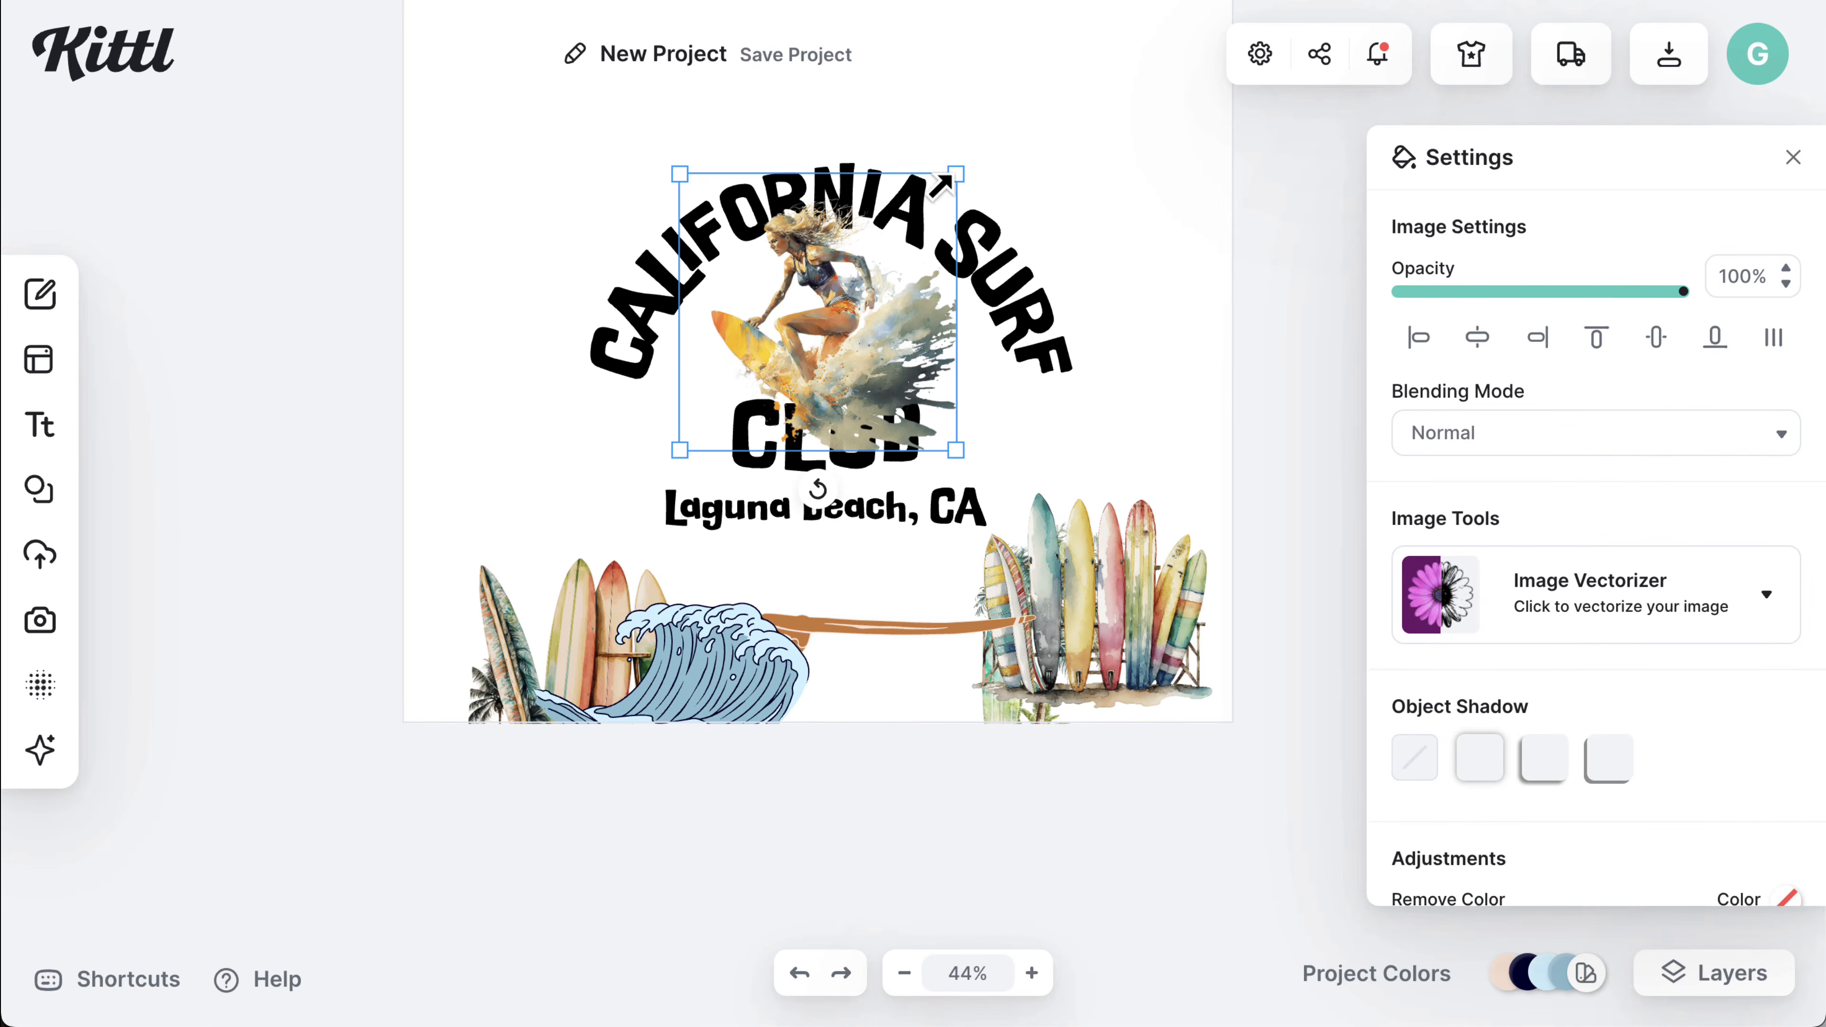
{"action": "left_click_drag", "start_coordinate": [941, 186], "coordinate": [874, 277]}
{"action": "left_click_drag", "start_coordinate": [815, 355], "coordinate": [840, 305]}
{"action": "key", "text": "Delete"}
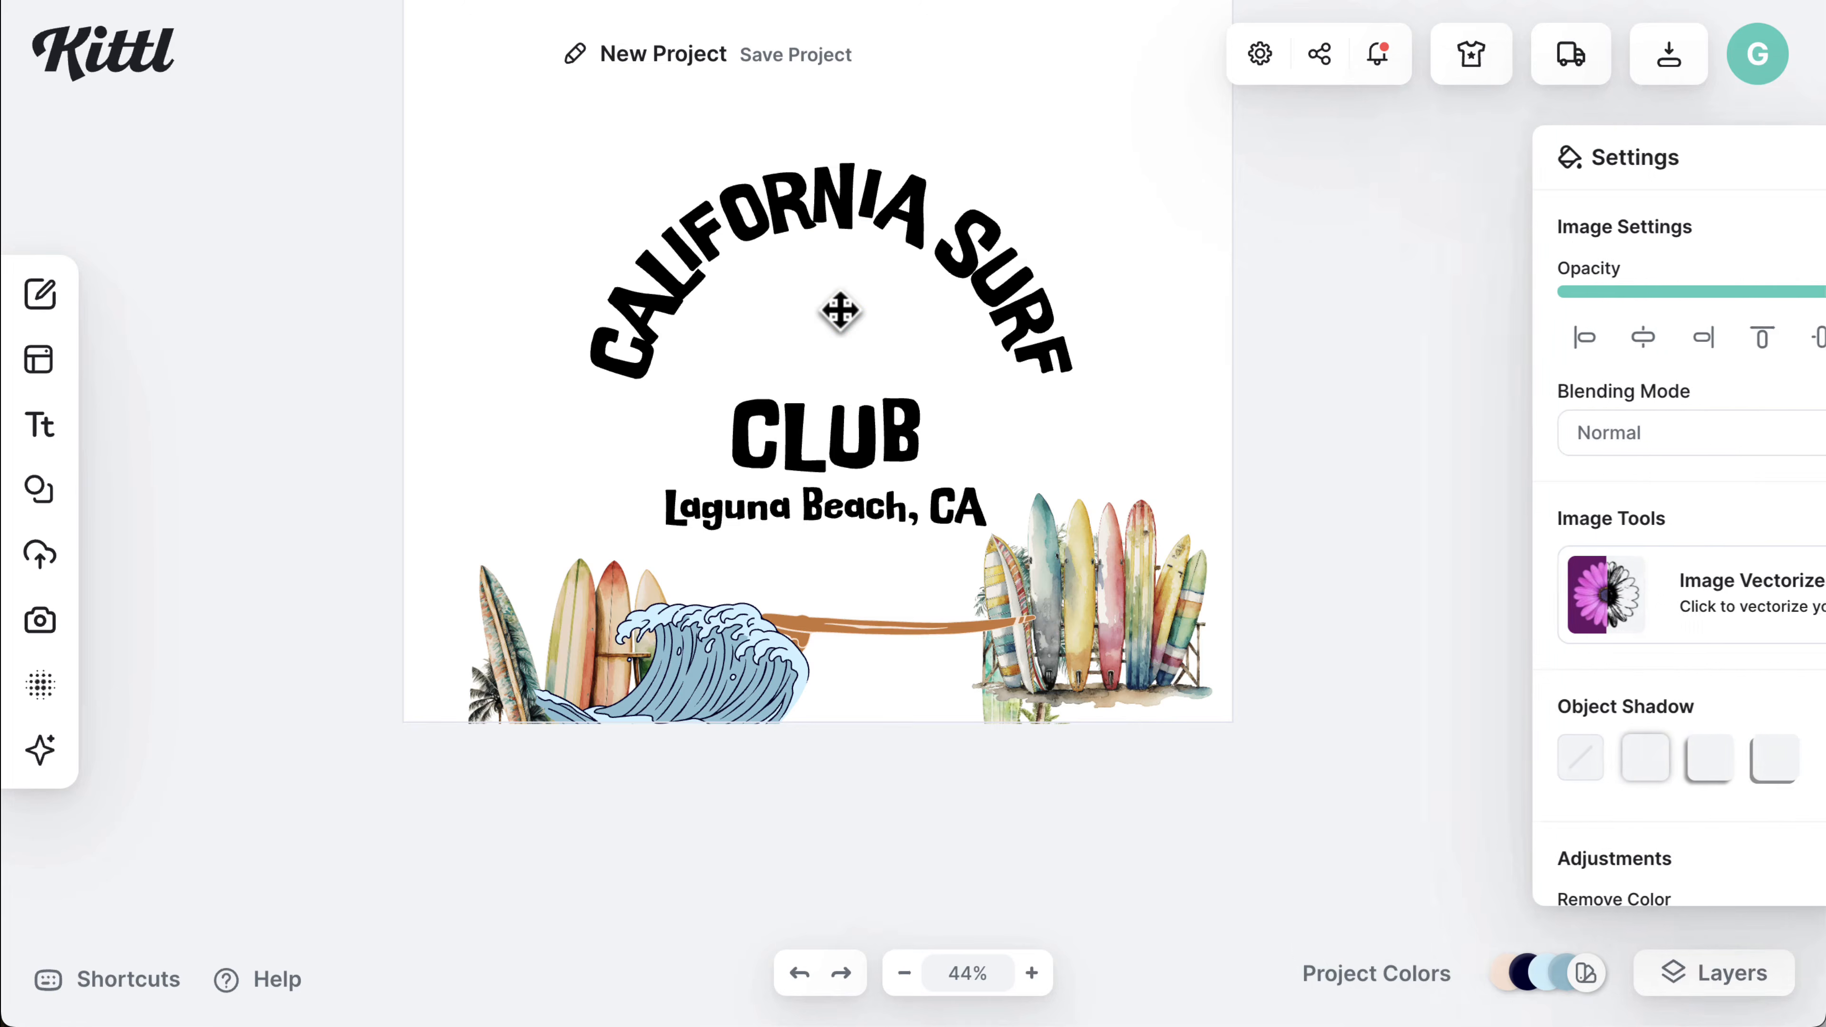
{"action": "left_click_drag", "start_coordinate": [721, 657], "coordinate": [863, 316]}
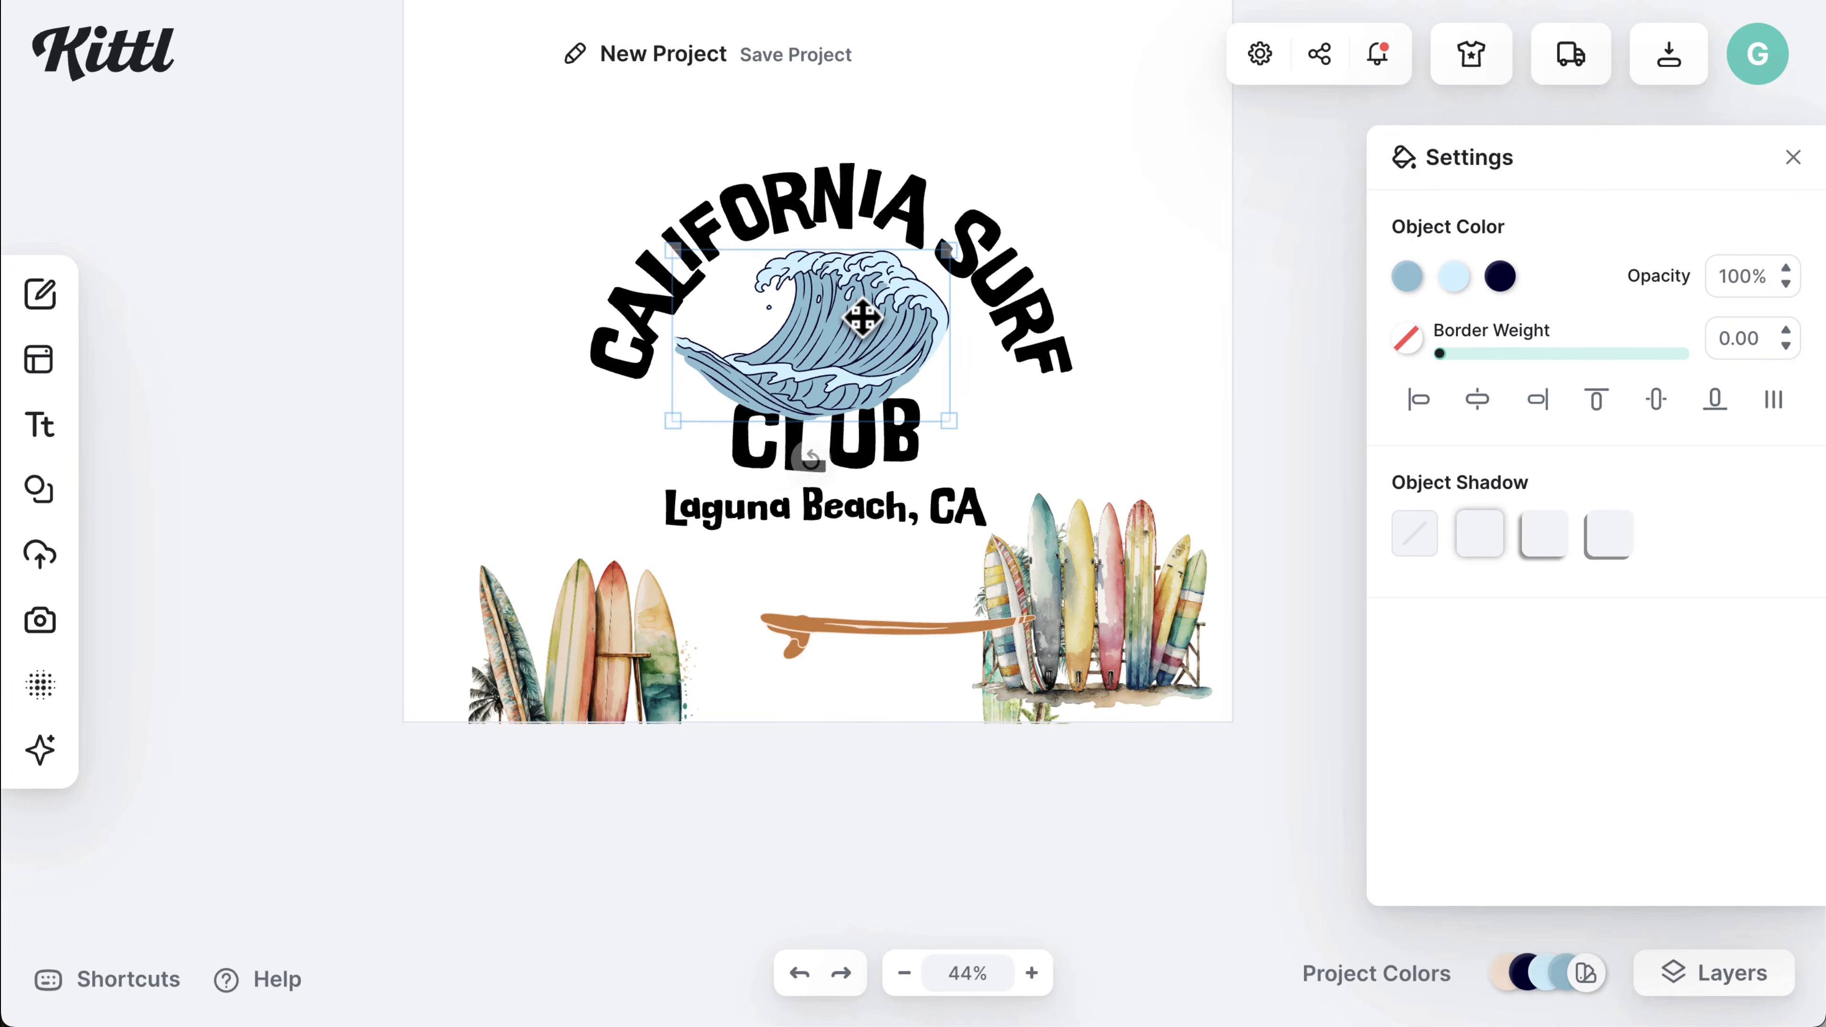
{"action": "key", "text": "Delete"}
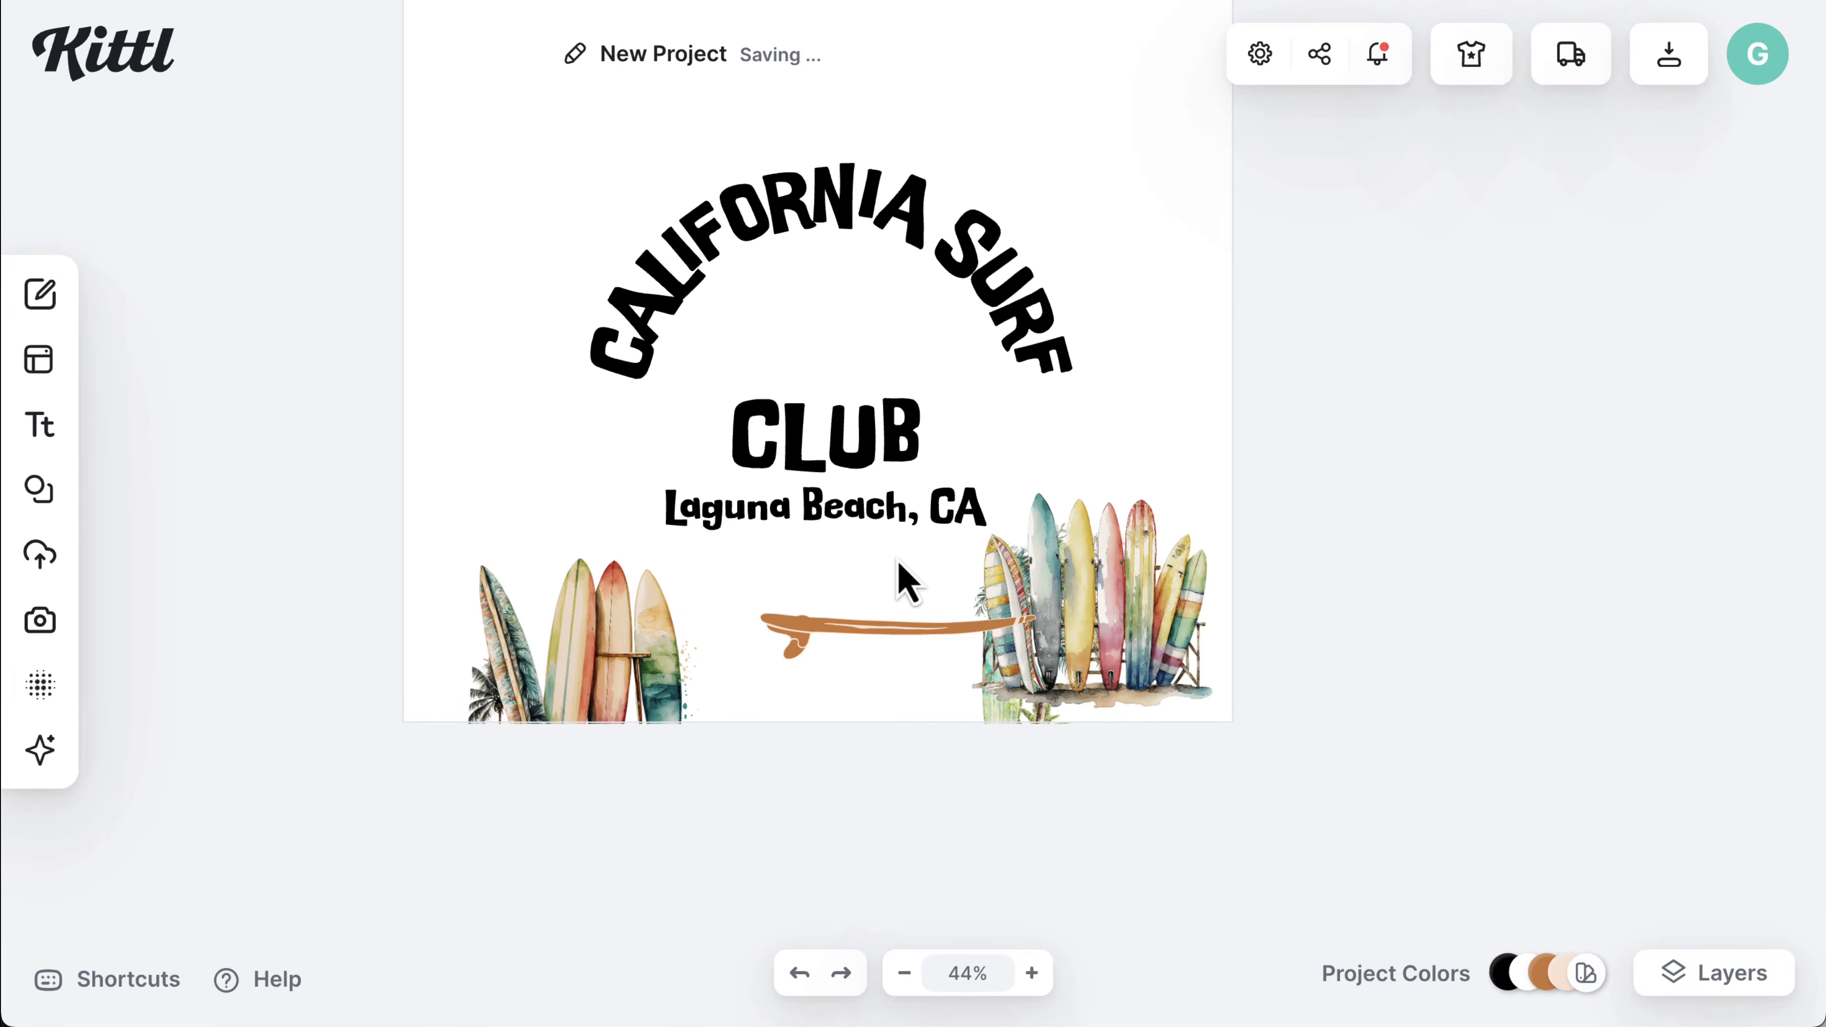
- Move the colorful surfboard row under the arched text, above CLUB, and enlarge it slightly
{"action": "left_click_drag", "start_coordinate": [1060, 596], "coordinate": [795, 331]}
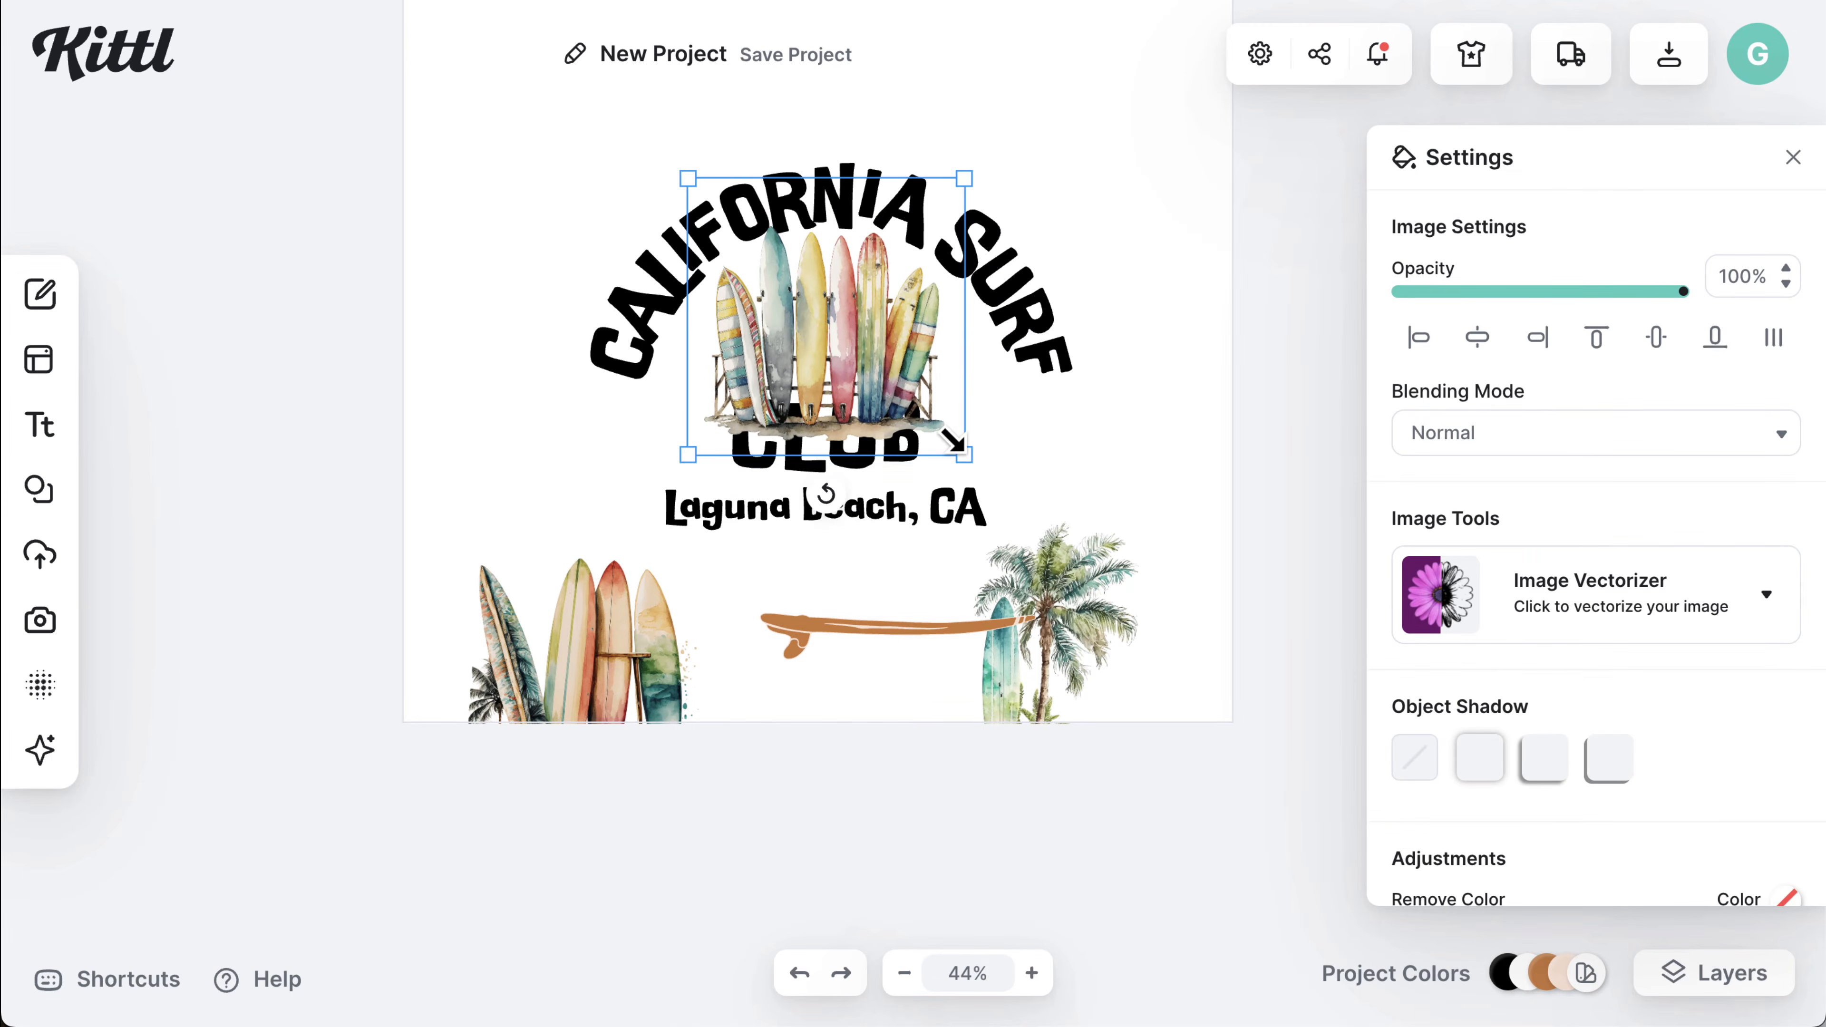
{"action": "left_click_drag", "start_coordinate": [955, 440], "coordinate": [972, 455]}
{"action": "left_click_drag", "start_coordinate": [892, 375], "coordinate": [897, 338]}
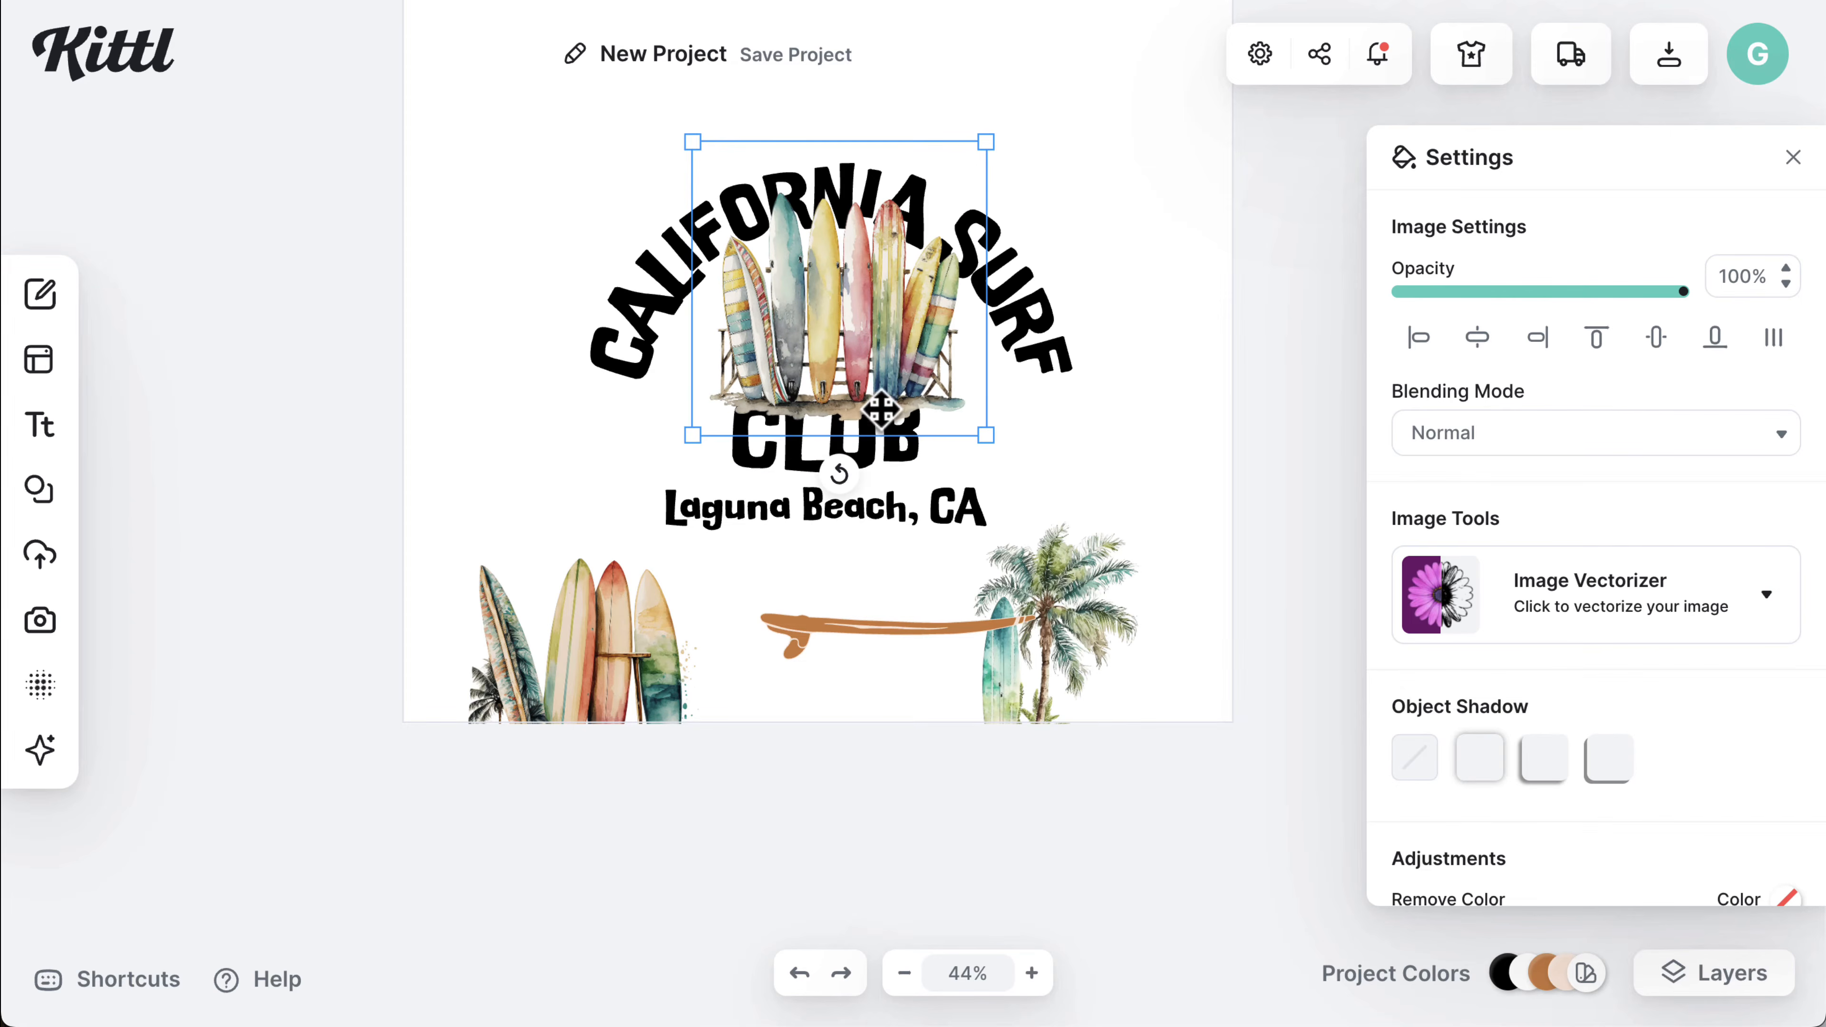
- Move CLUB and the Laguna Beach, CA line lower, and recenter the surfboard row between the arched text and CLUB
{"action": "left_click_drag", "start_coordinate": [858, 415], "coordinate": [874, 469]}
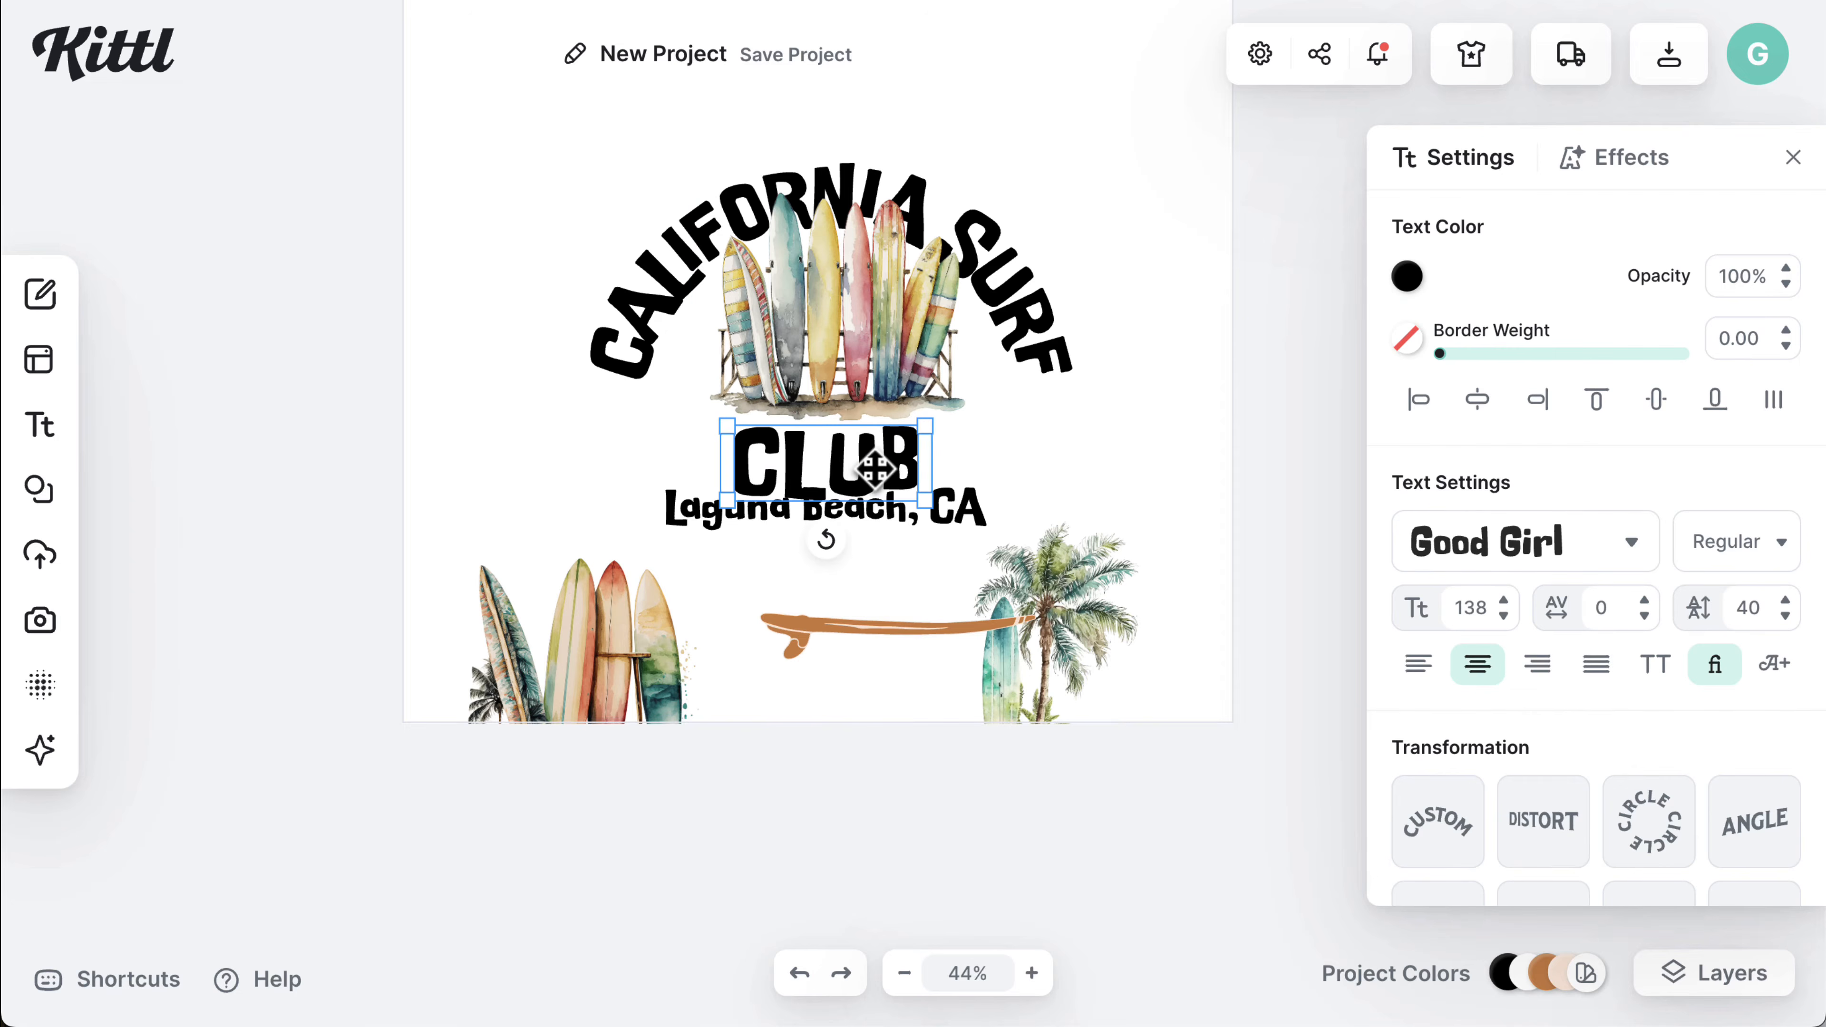
{"action": "left_click_drag", "start_coordinate": [885, 362], "coordinate": [871, 391]}
{"action": "left_click_drag", "start_coordinate": [938, 506], "coordinate": [938, 549]}
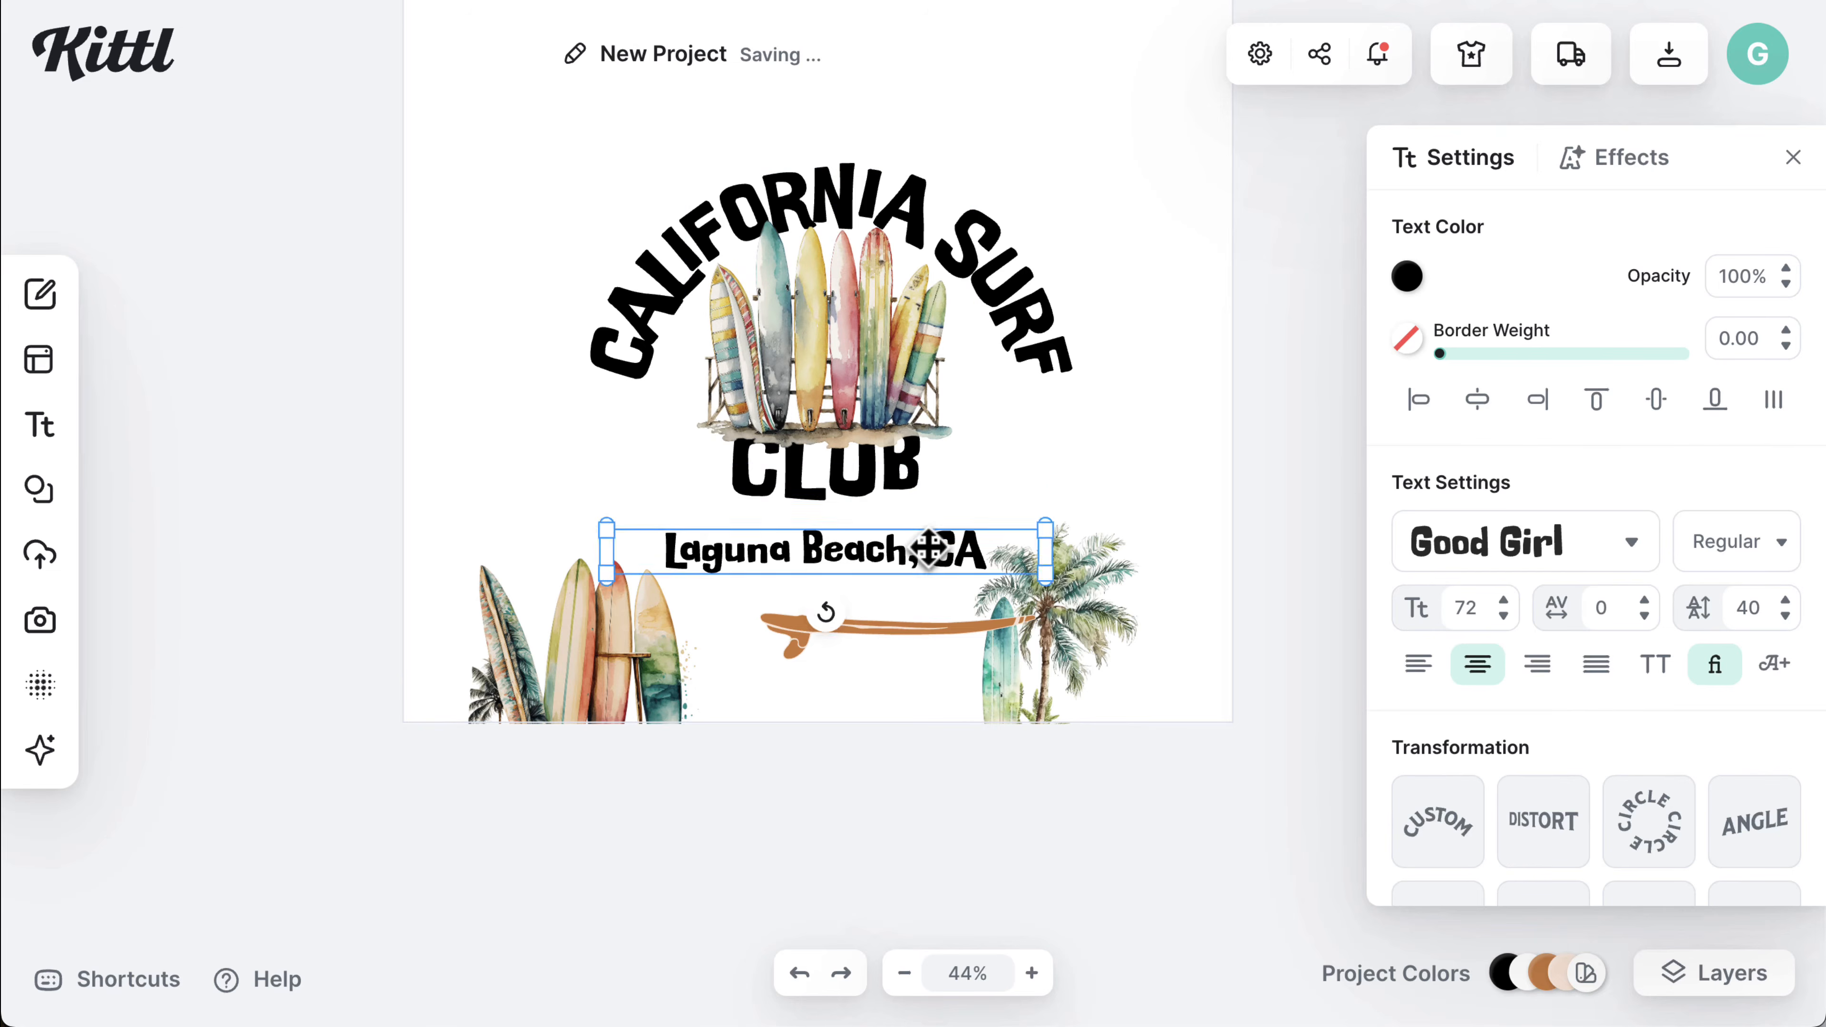
{"action": "left_click_drag", "start_coordinate": [888, 467], "coordinate": [889, 490]}
{"action": "left_click_drag", "start_coordinate": [899, 379], "coordinate": [903, 392]}
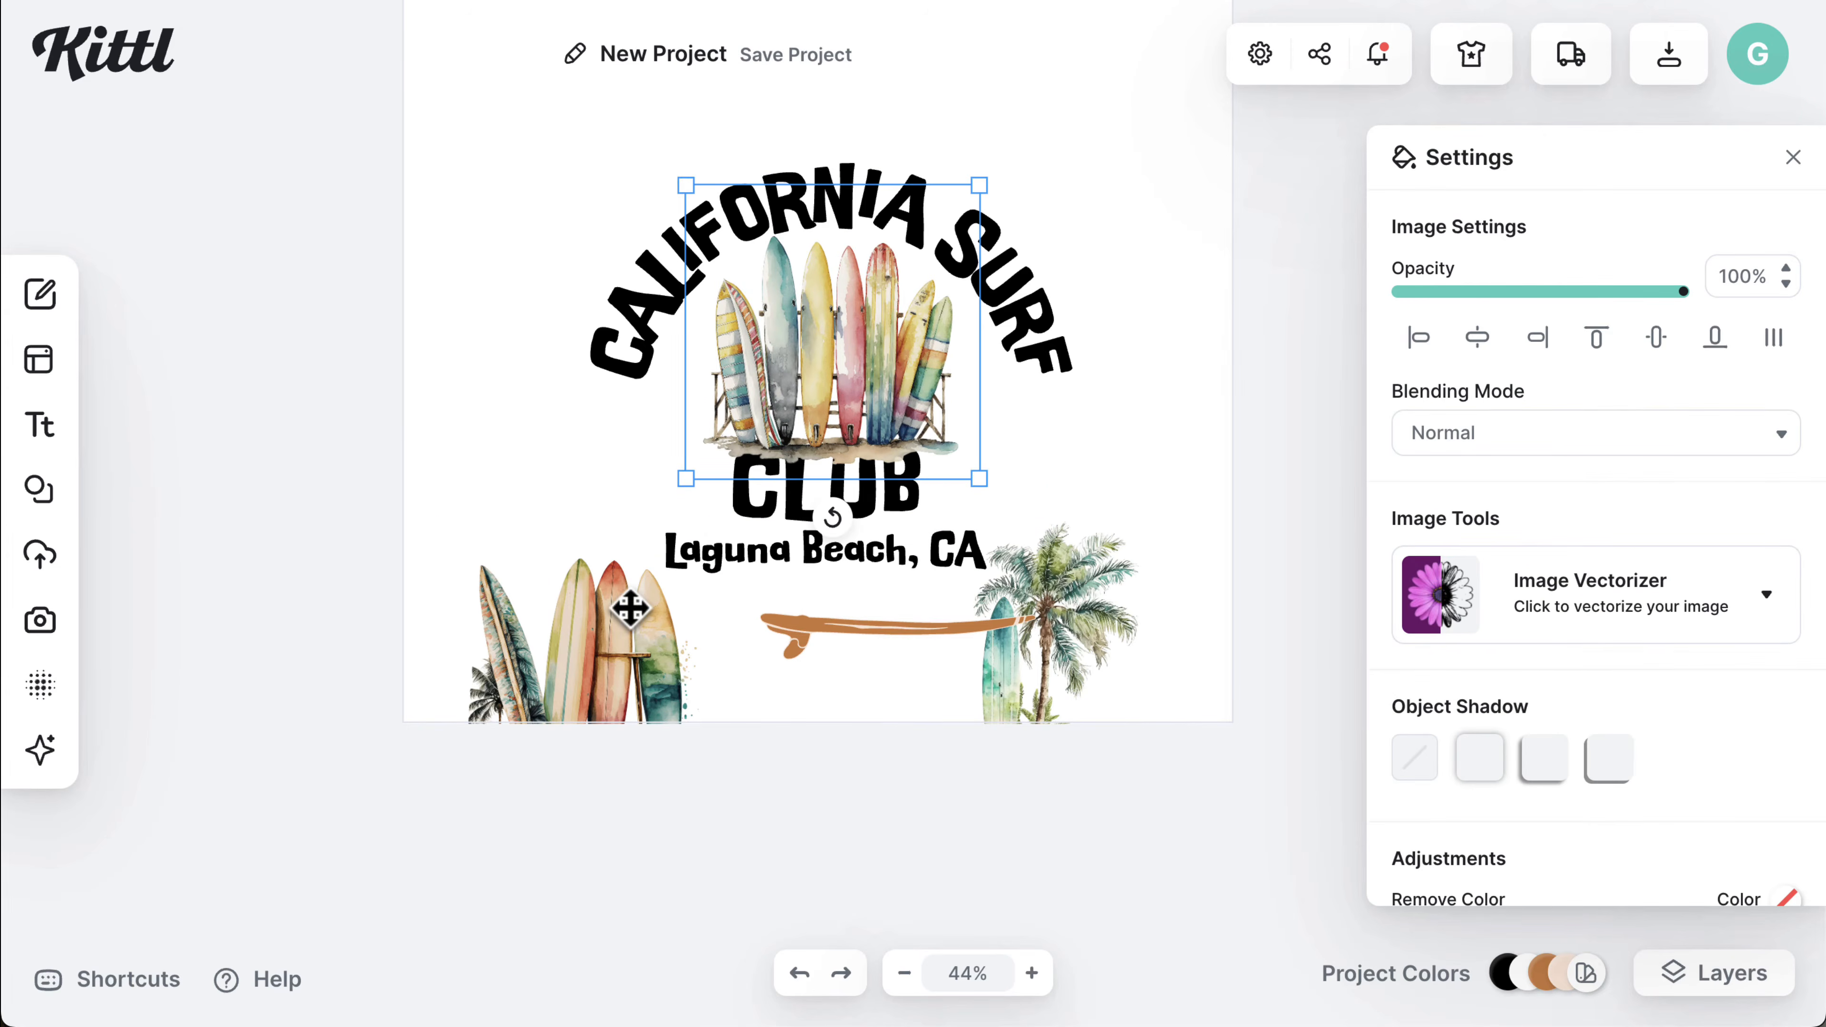
- Delete the leftover surfboard rack and the palm tree with surfboard illustration, and nudge CLUB down clear of the surfboard row
{"action": "left_click_drag", "start_coordinate": [630, 609], "coordinate": [621, 490]}
{"action": "key", "text": "Delete"}
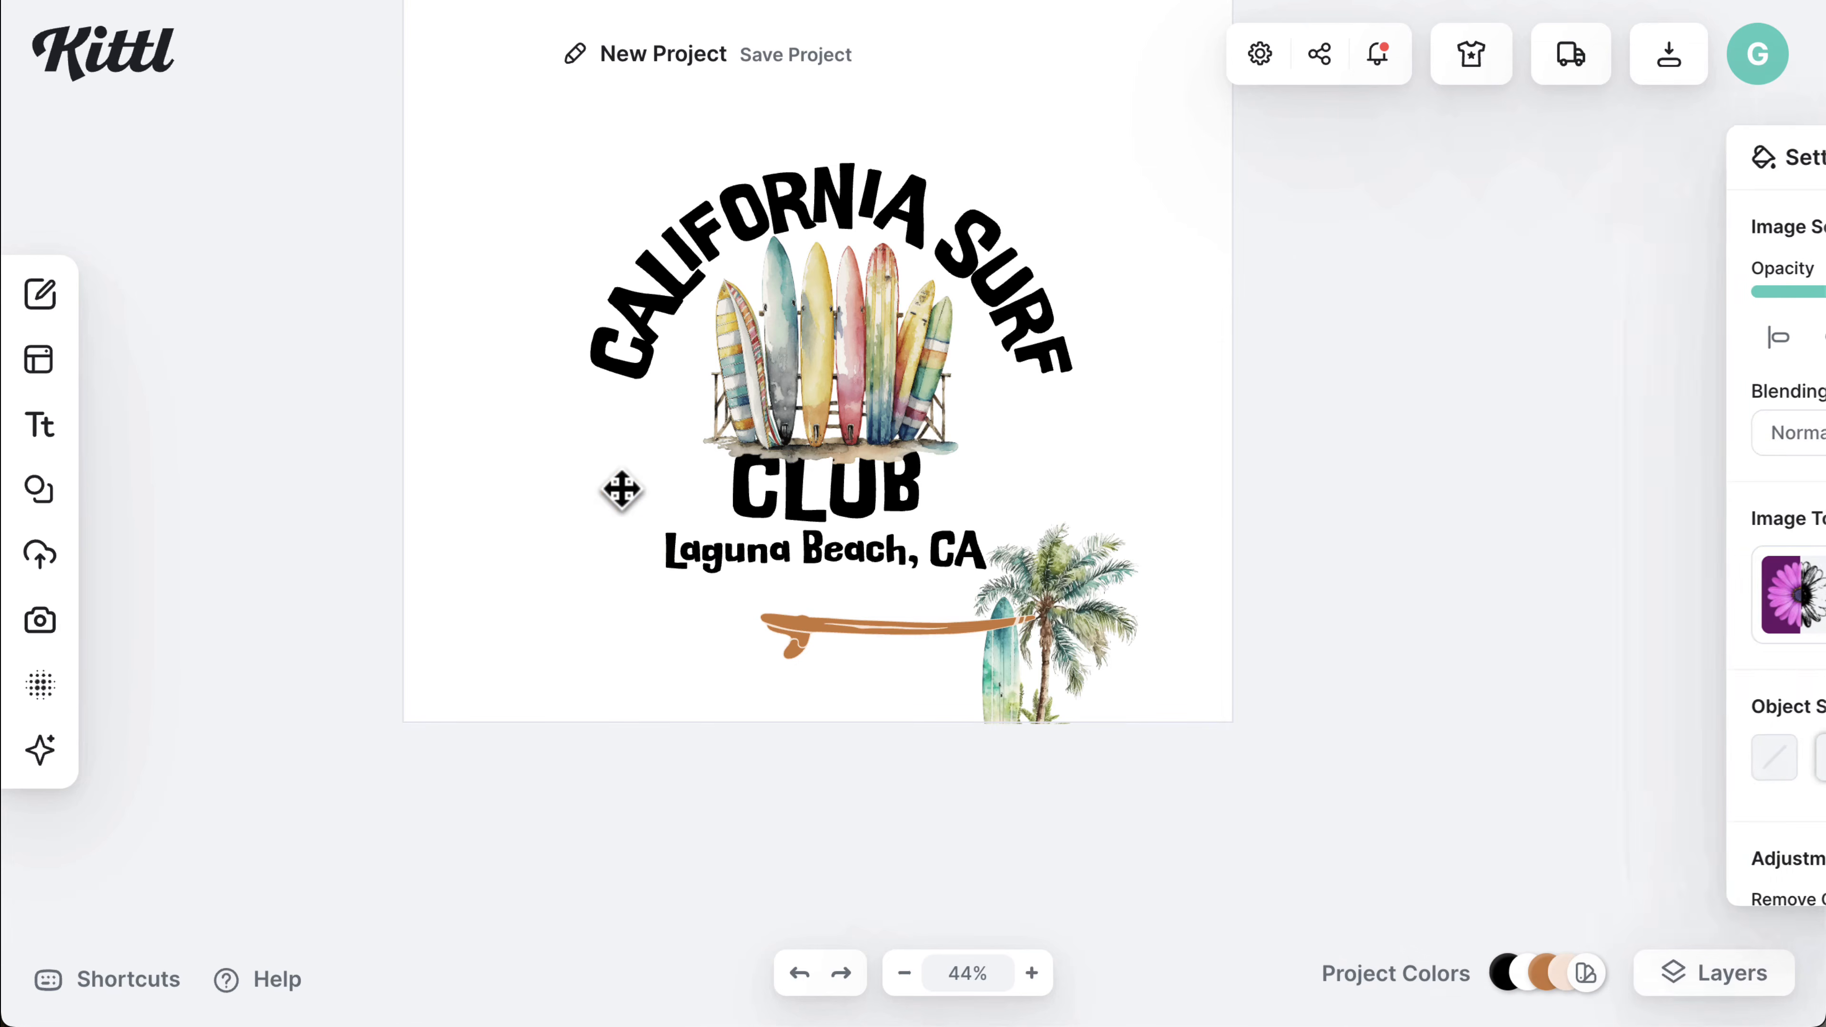
{"action": "left_click", "coordinate": [1091, 578]}
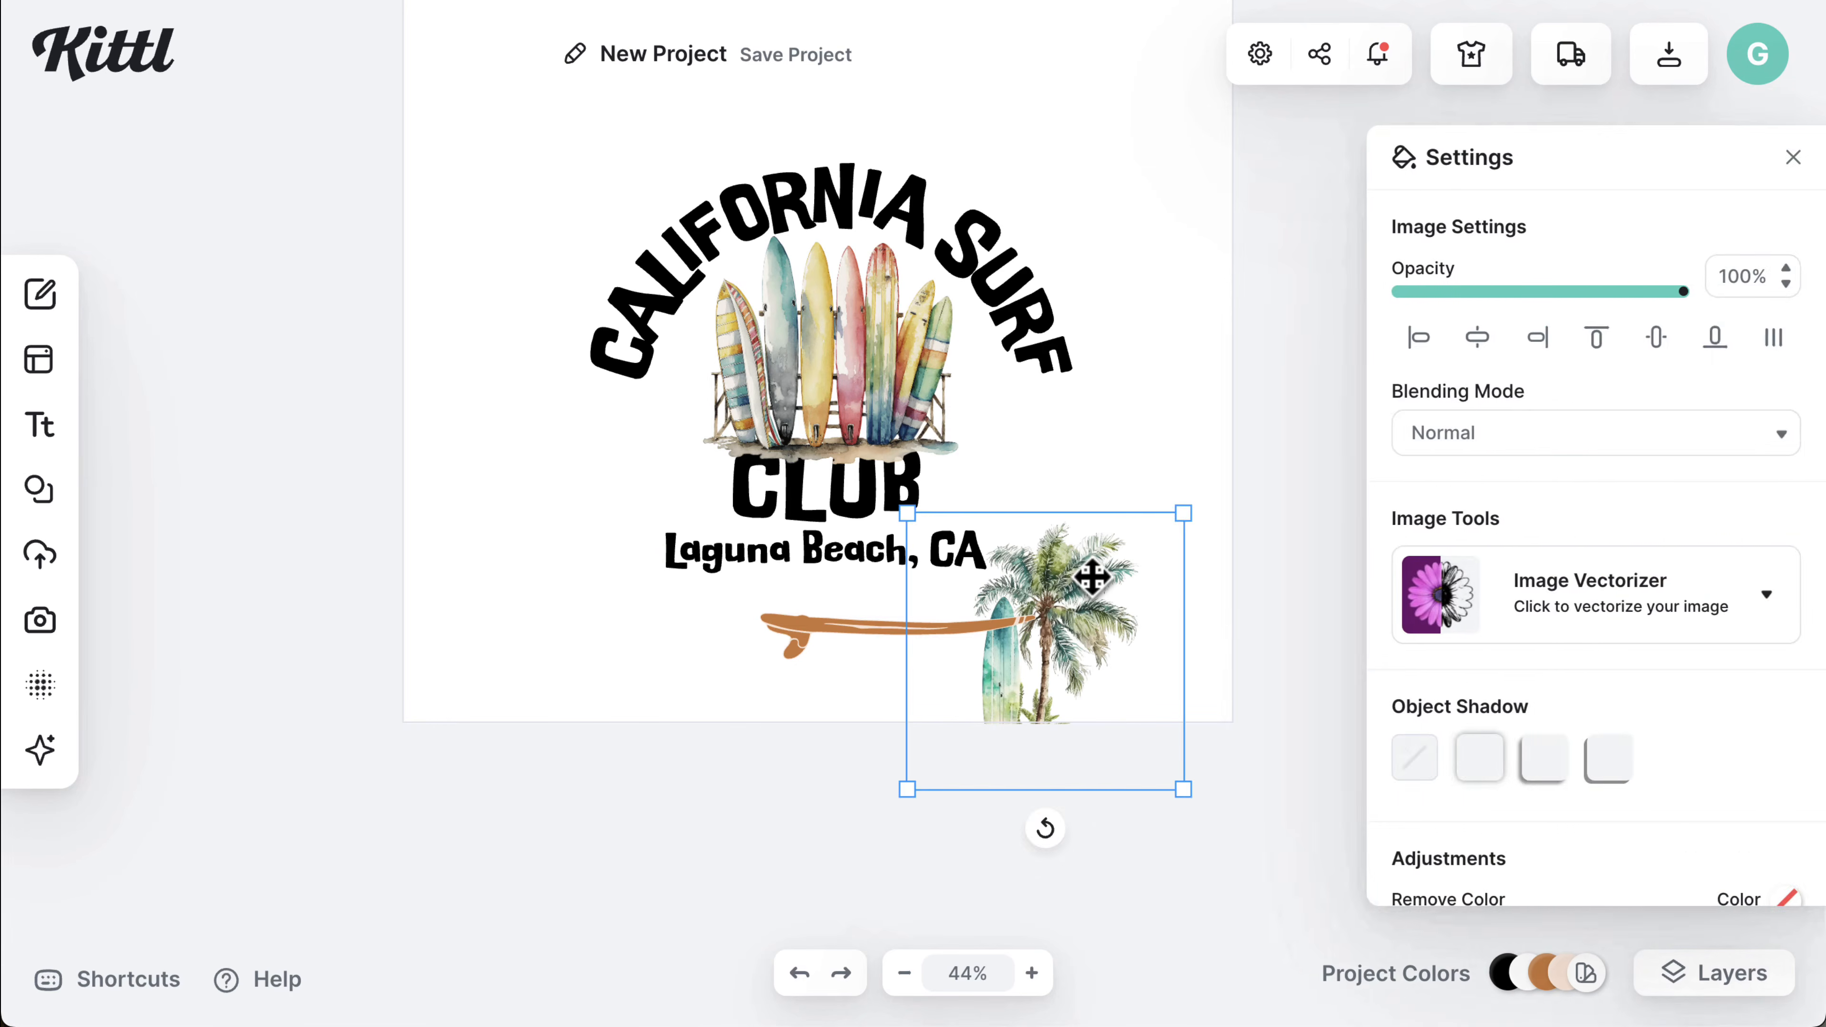
{"action": "key", "text": "Delete"}
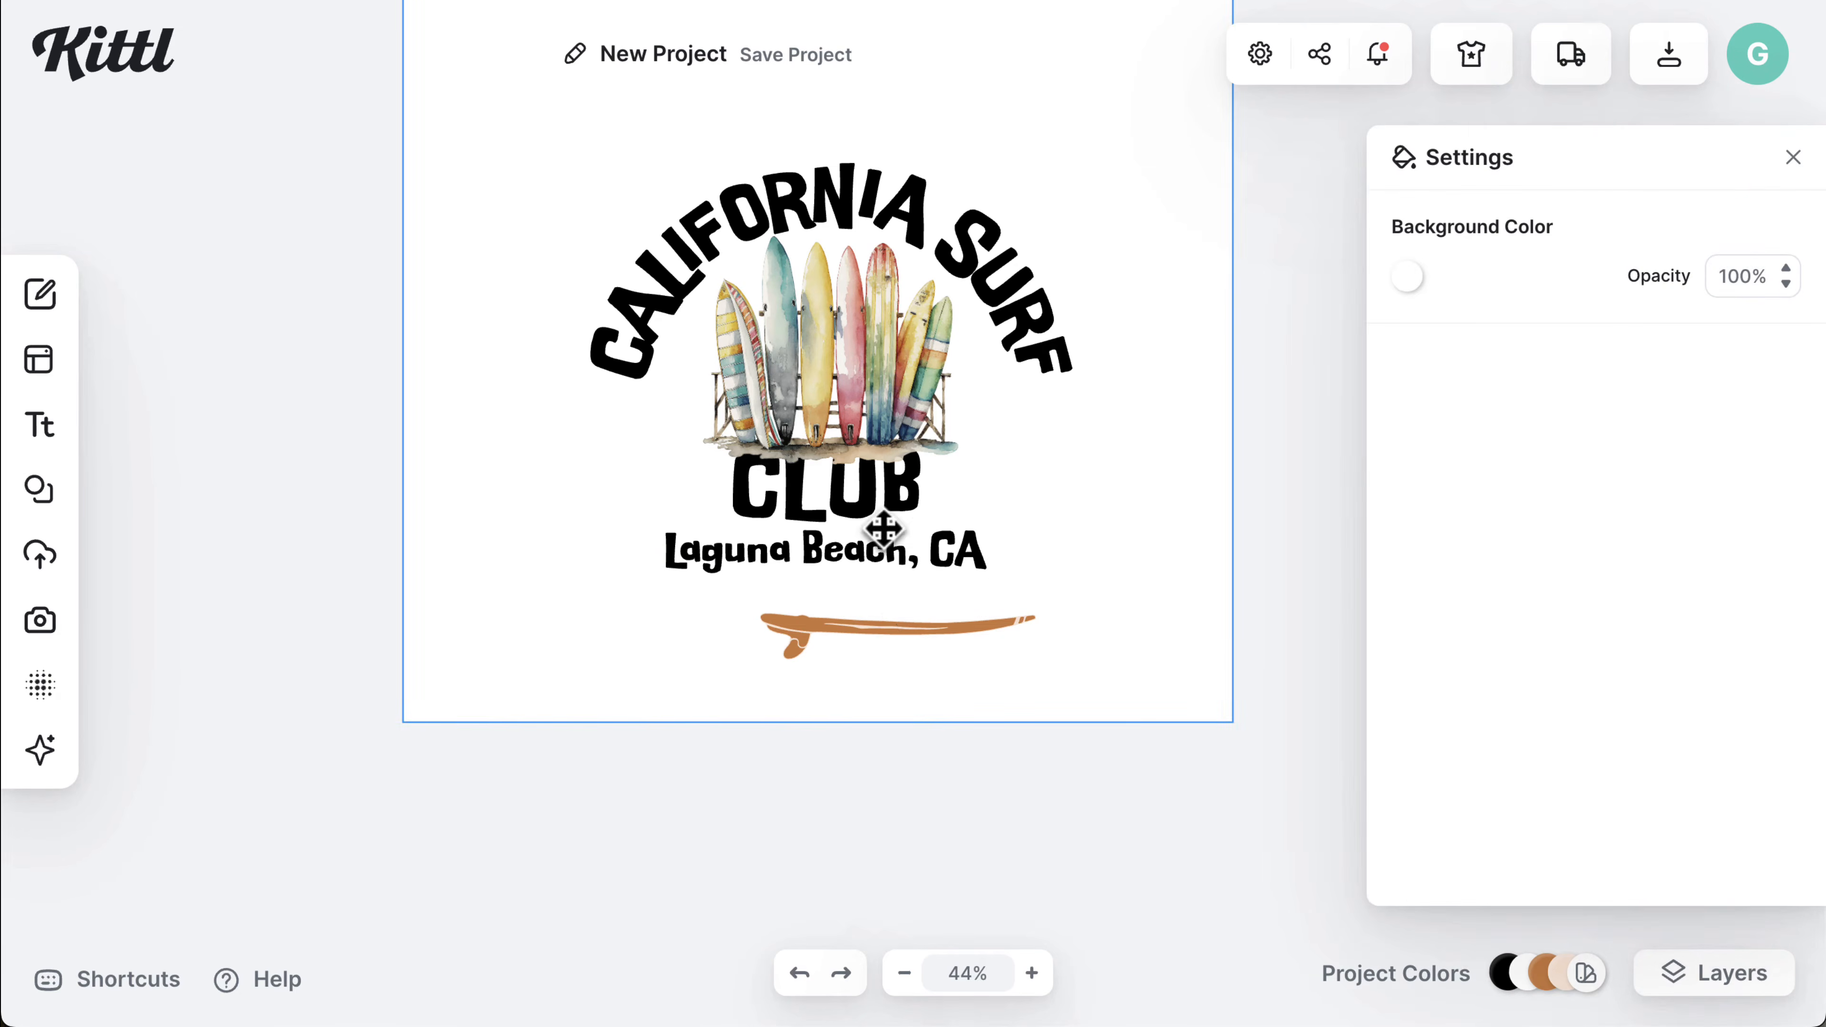
{"action": "left_click", "coordinate": [879, 524]}
{"action": "left_click", "coordinate": [882, 404]}
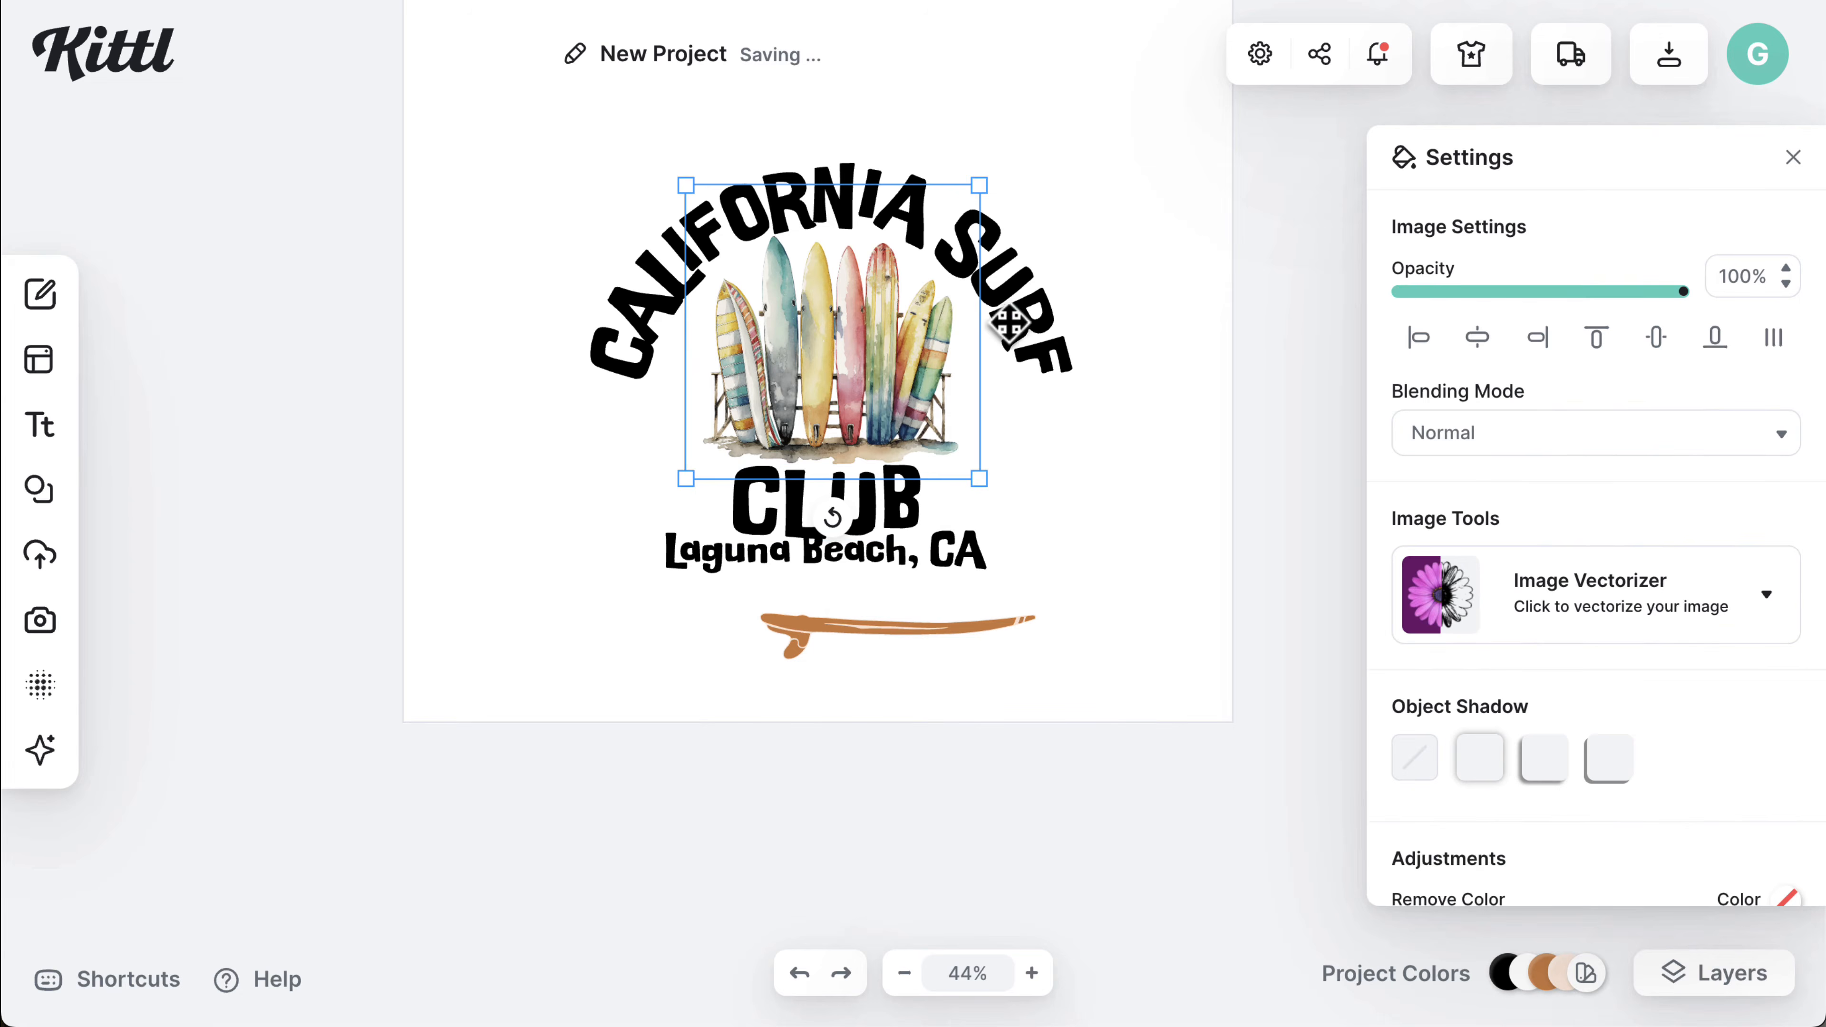
- Set the arched CALIFORNIA SURF text to font size 135 and shift the Laguna Beach, CA line down clear of CLUB
{"action": "left_click", "coordinate": [1031, 347]}
{"action": "left_click", "coordinate": [1504, 601]}
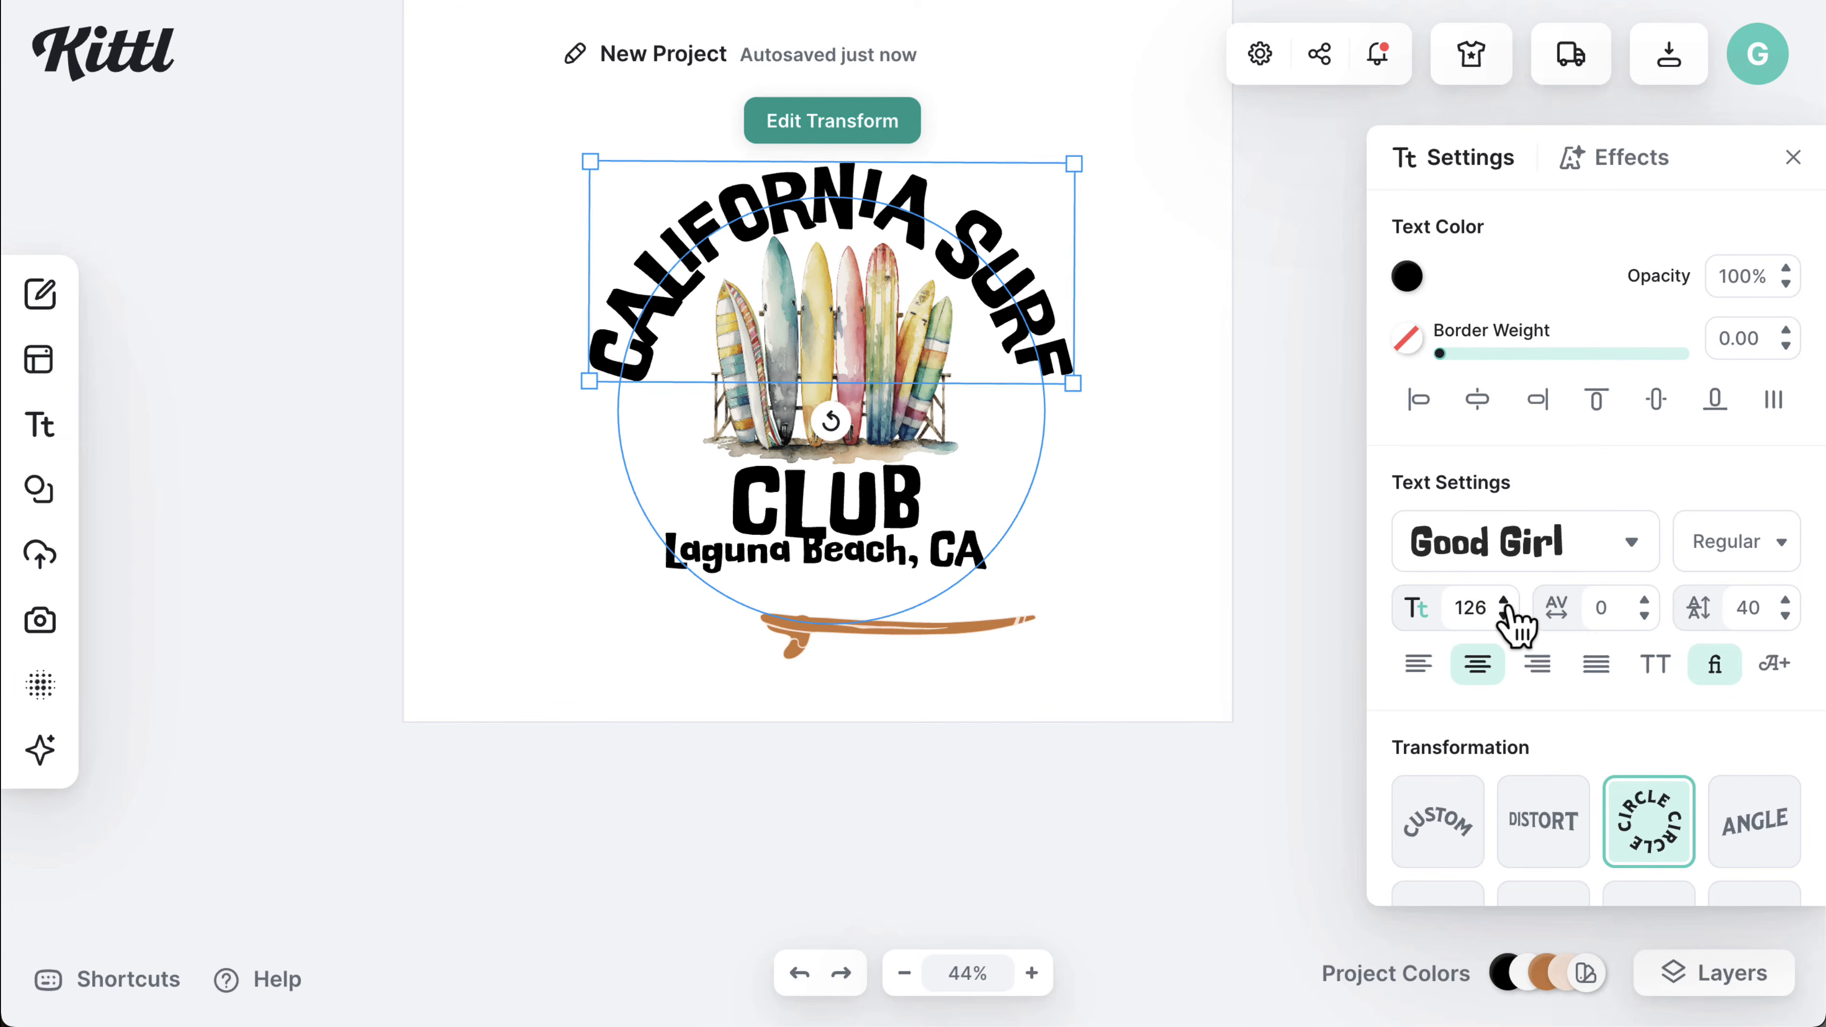
{"action": "left_click", "coordinate": [1504, 601]}
{"action": "left_click", "coordinate": [1504, 600]}
{"action": "left_click", "coordinate": [1503, 601]}
{"action": "left_click", "coordinate": [1503, 601]}
{"action": "left_click", "coordinate": [1503, 601]}
{"action": "left_click", "coordinate": [1503, 601]}
{"action": "left_click", "coordinate": [1504, 601]}
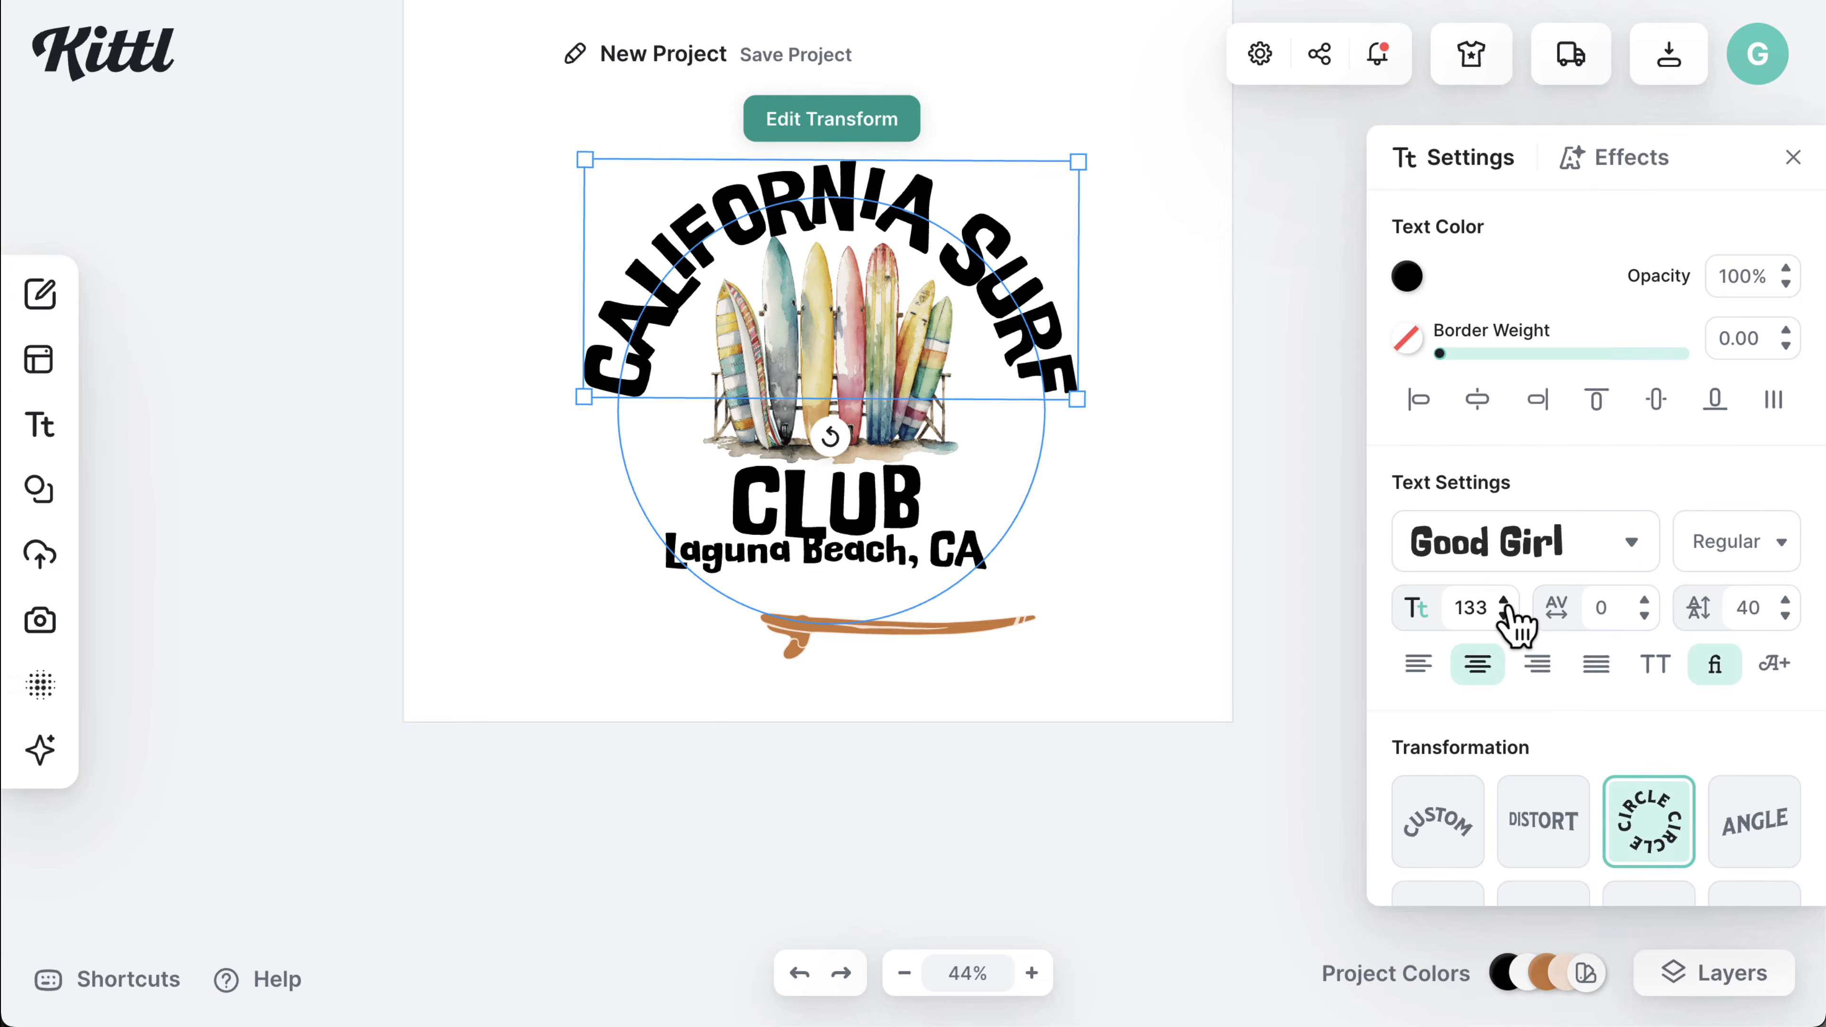
{"action": "left_click", "coordinate": [1503, 601]}
{"action": "left_click", "coordinate": [1503, 600]}
{"action": "left_click", "coordinate": [1224, 562]}
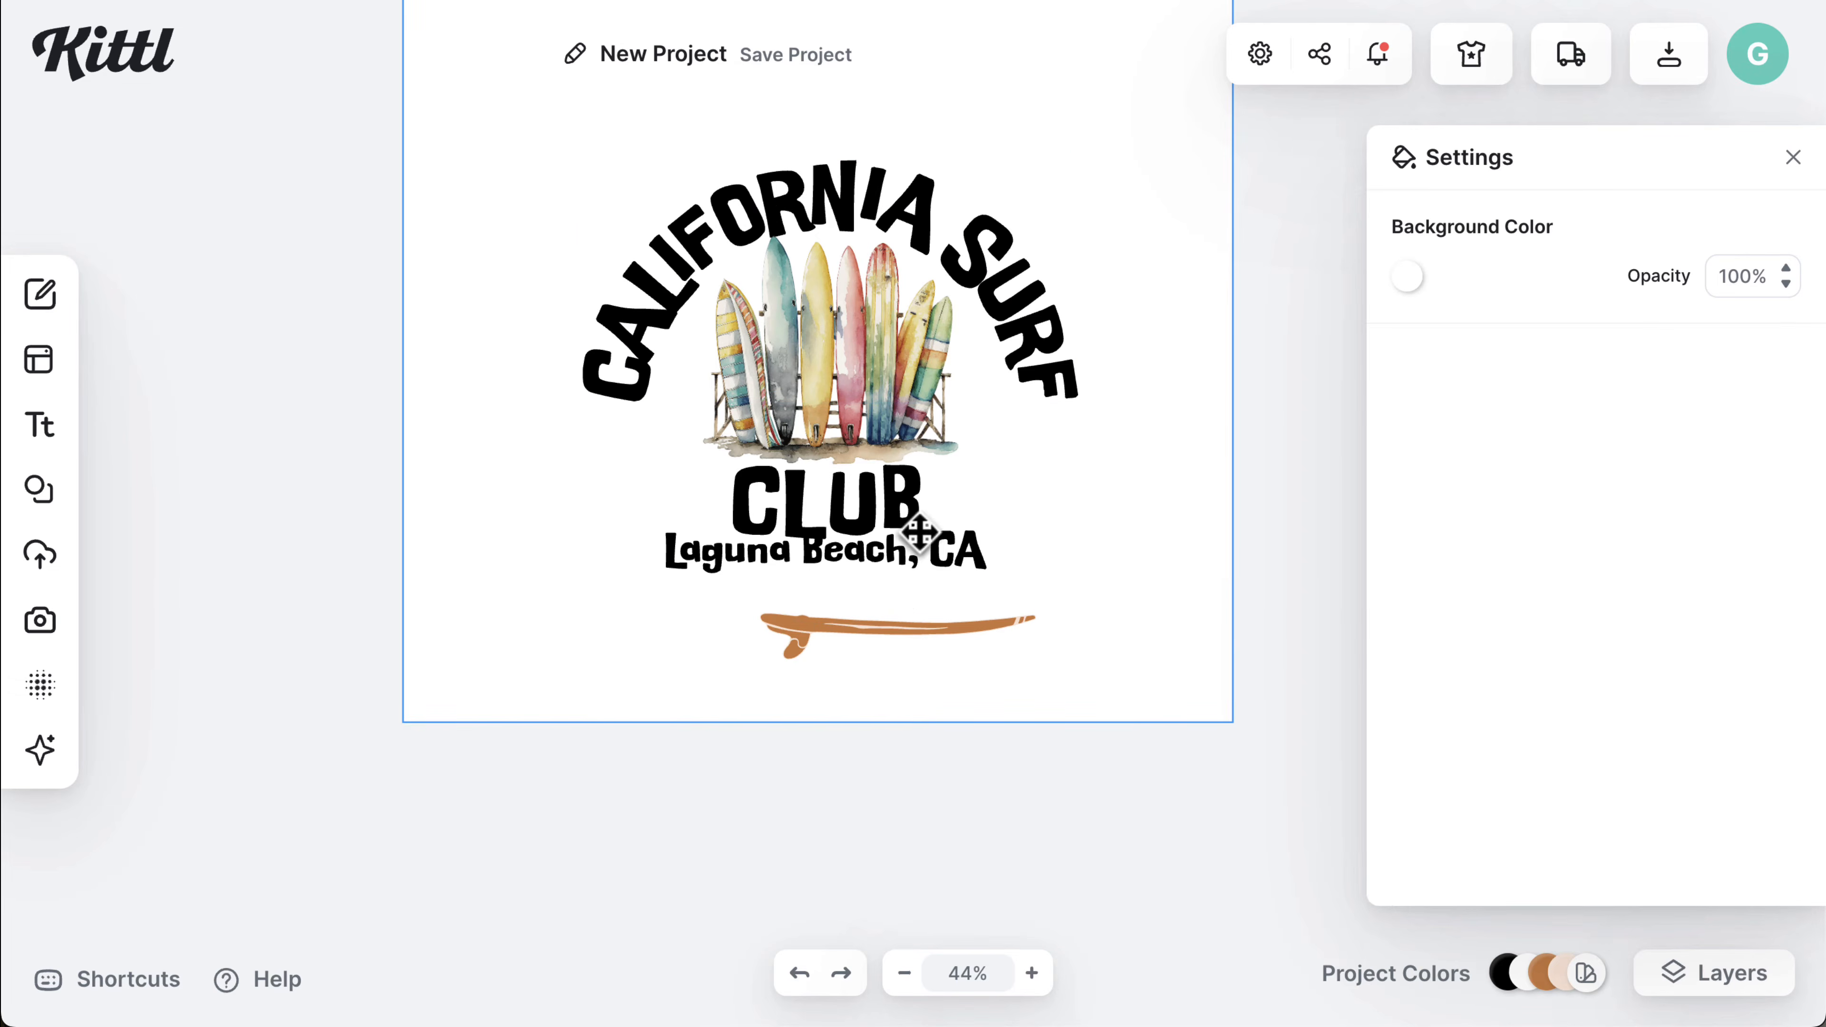
{"action": "left_click_drag", "start_coordinate": [919, 532], "coordinate": [931, 570]}
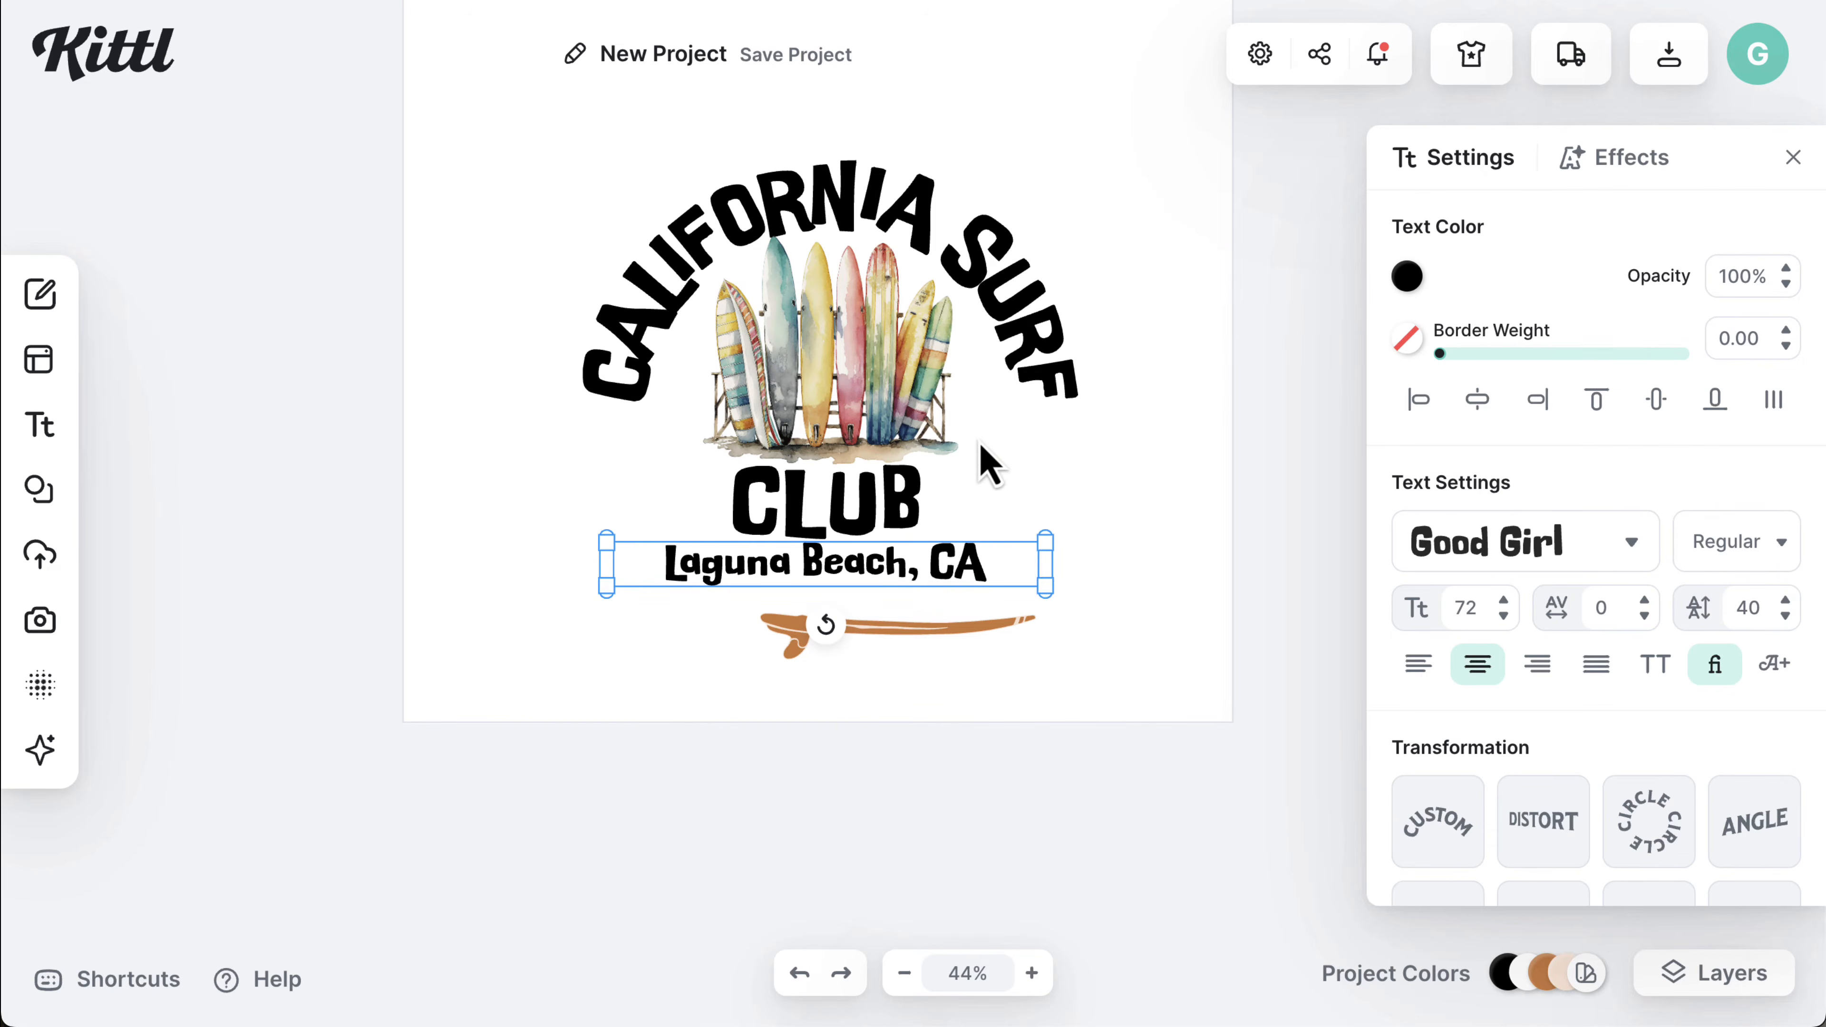
- Try dark green 2f6c53 on the arched CALIFORNIA SURF text, and replace it with teal sampled from the teal surfboard
{"action": "left_click", "coordinate": [1028, 317]}
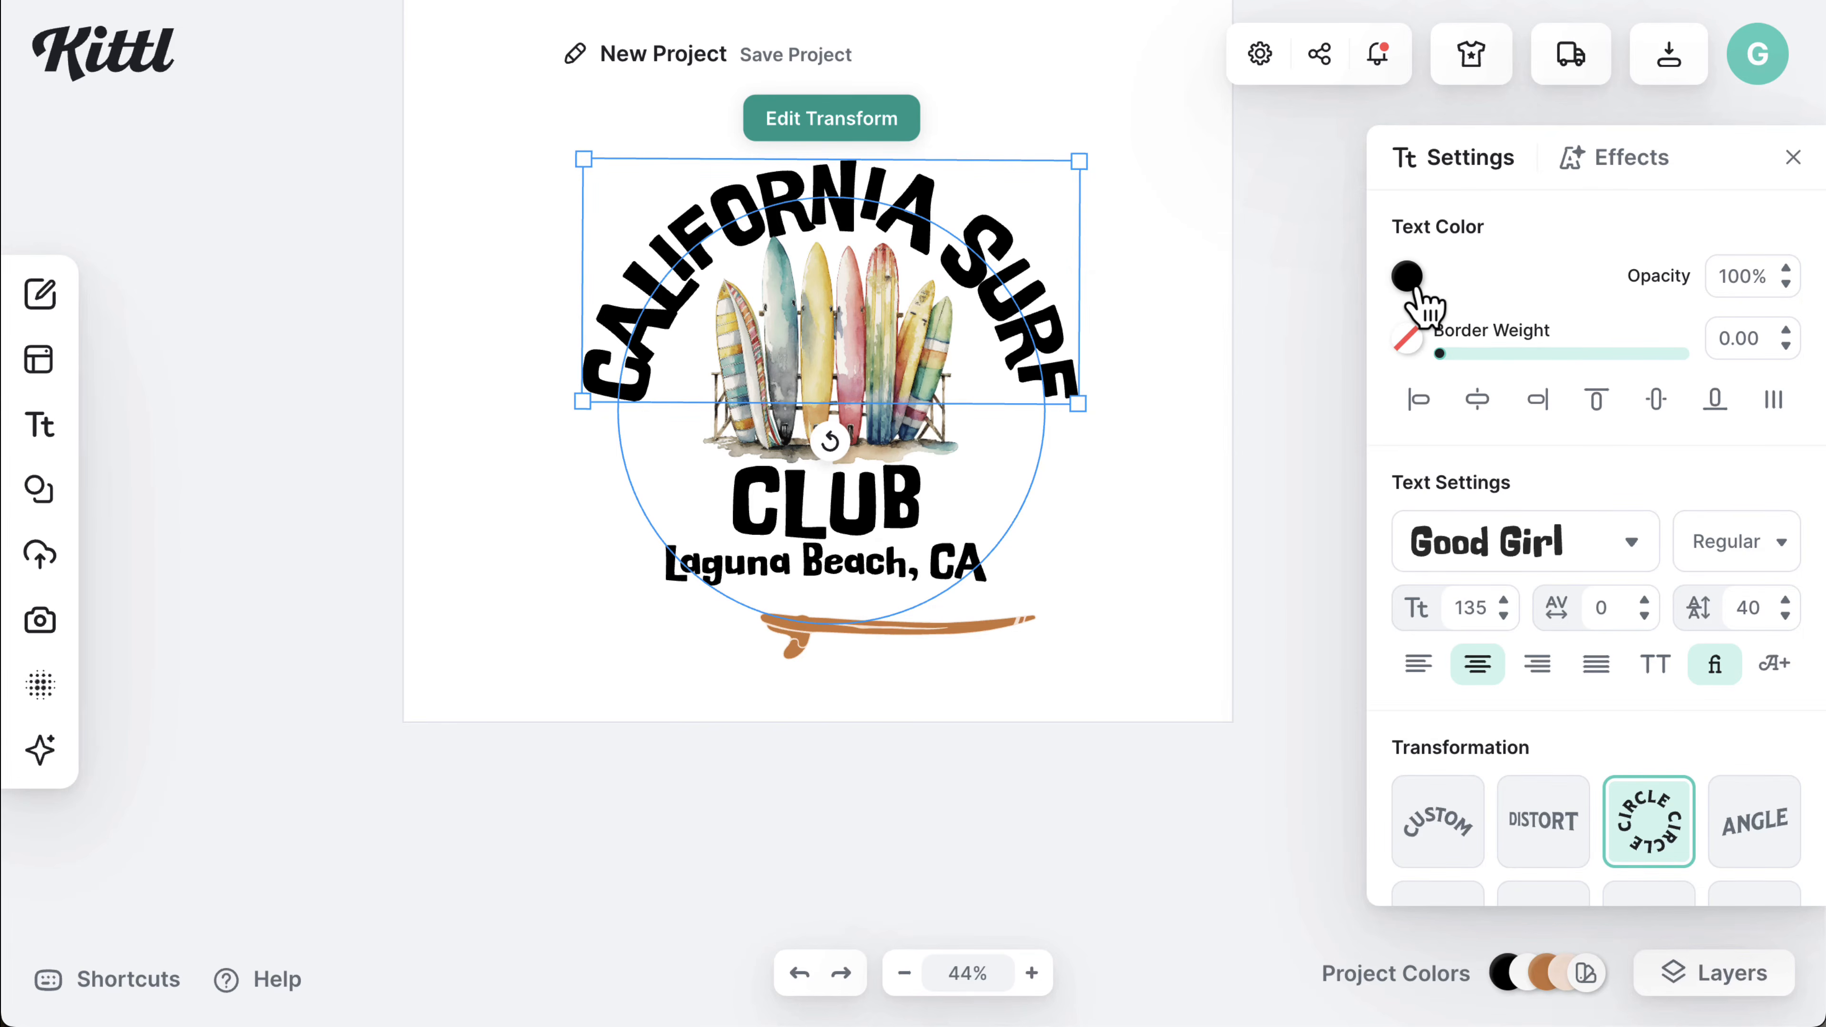
{"action": "left_click", "coordinate": [1407, 276]}
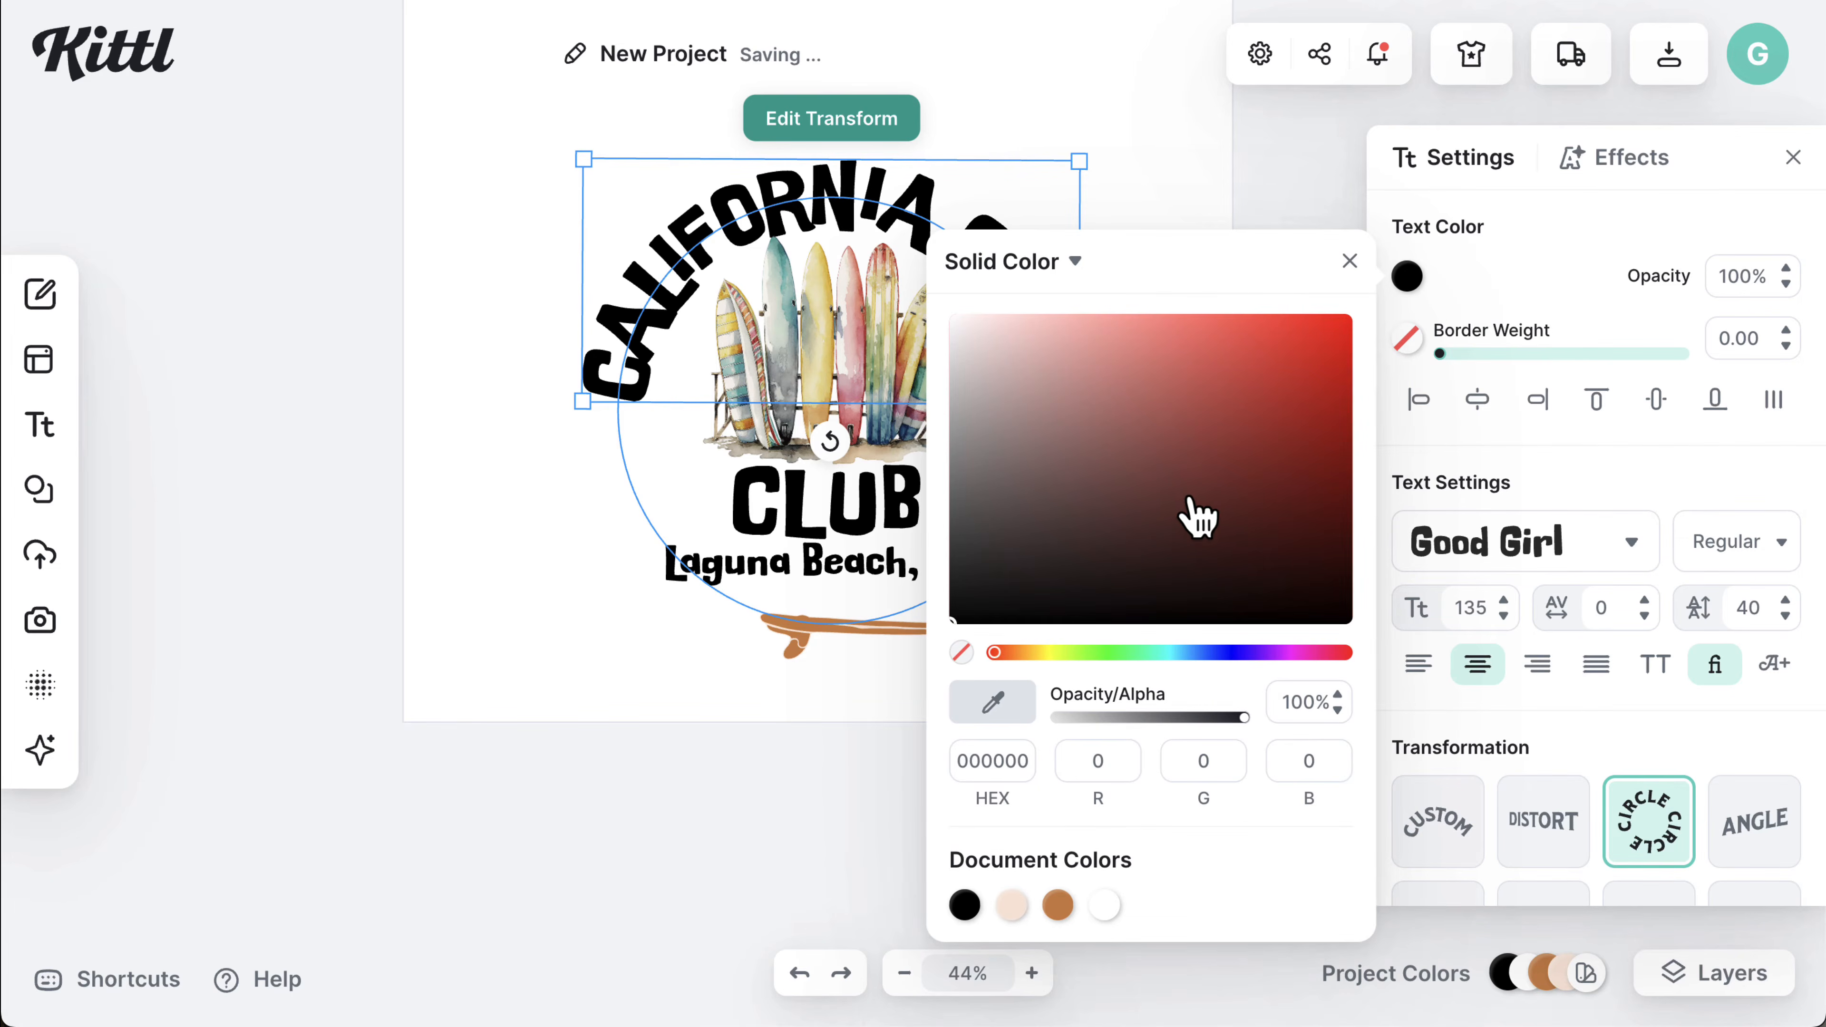
{"action": "left_click_drag", "start_coordinate": [1190, 499], "coordinate": [1104, 387]}
{"action": "left_click", "coordinate": [1148, 652]}
{"action": "left_click_drag", "start_coordinate": [1190, 601], "coordinate": [1177, 495]}
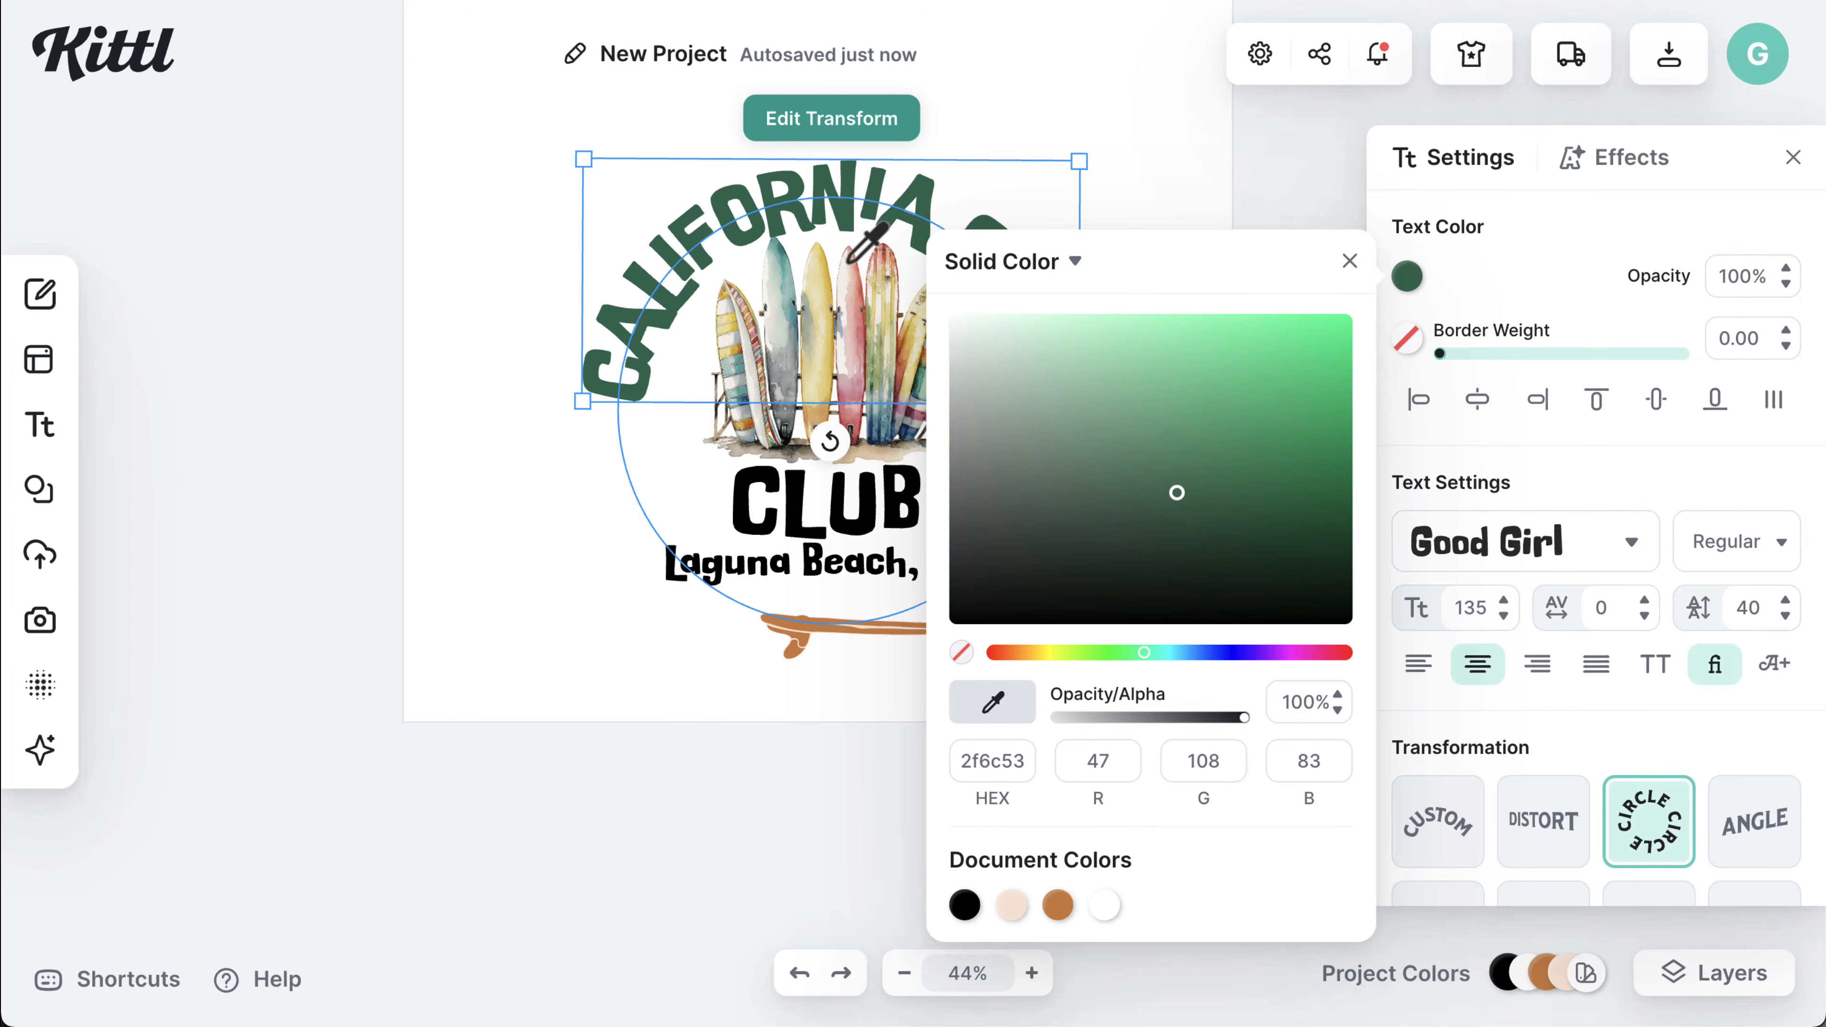
{"action": "left_click", "coordinate": [780, 250]}
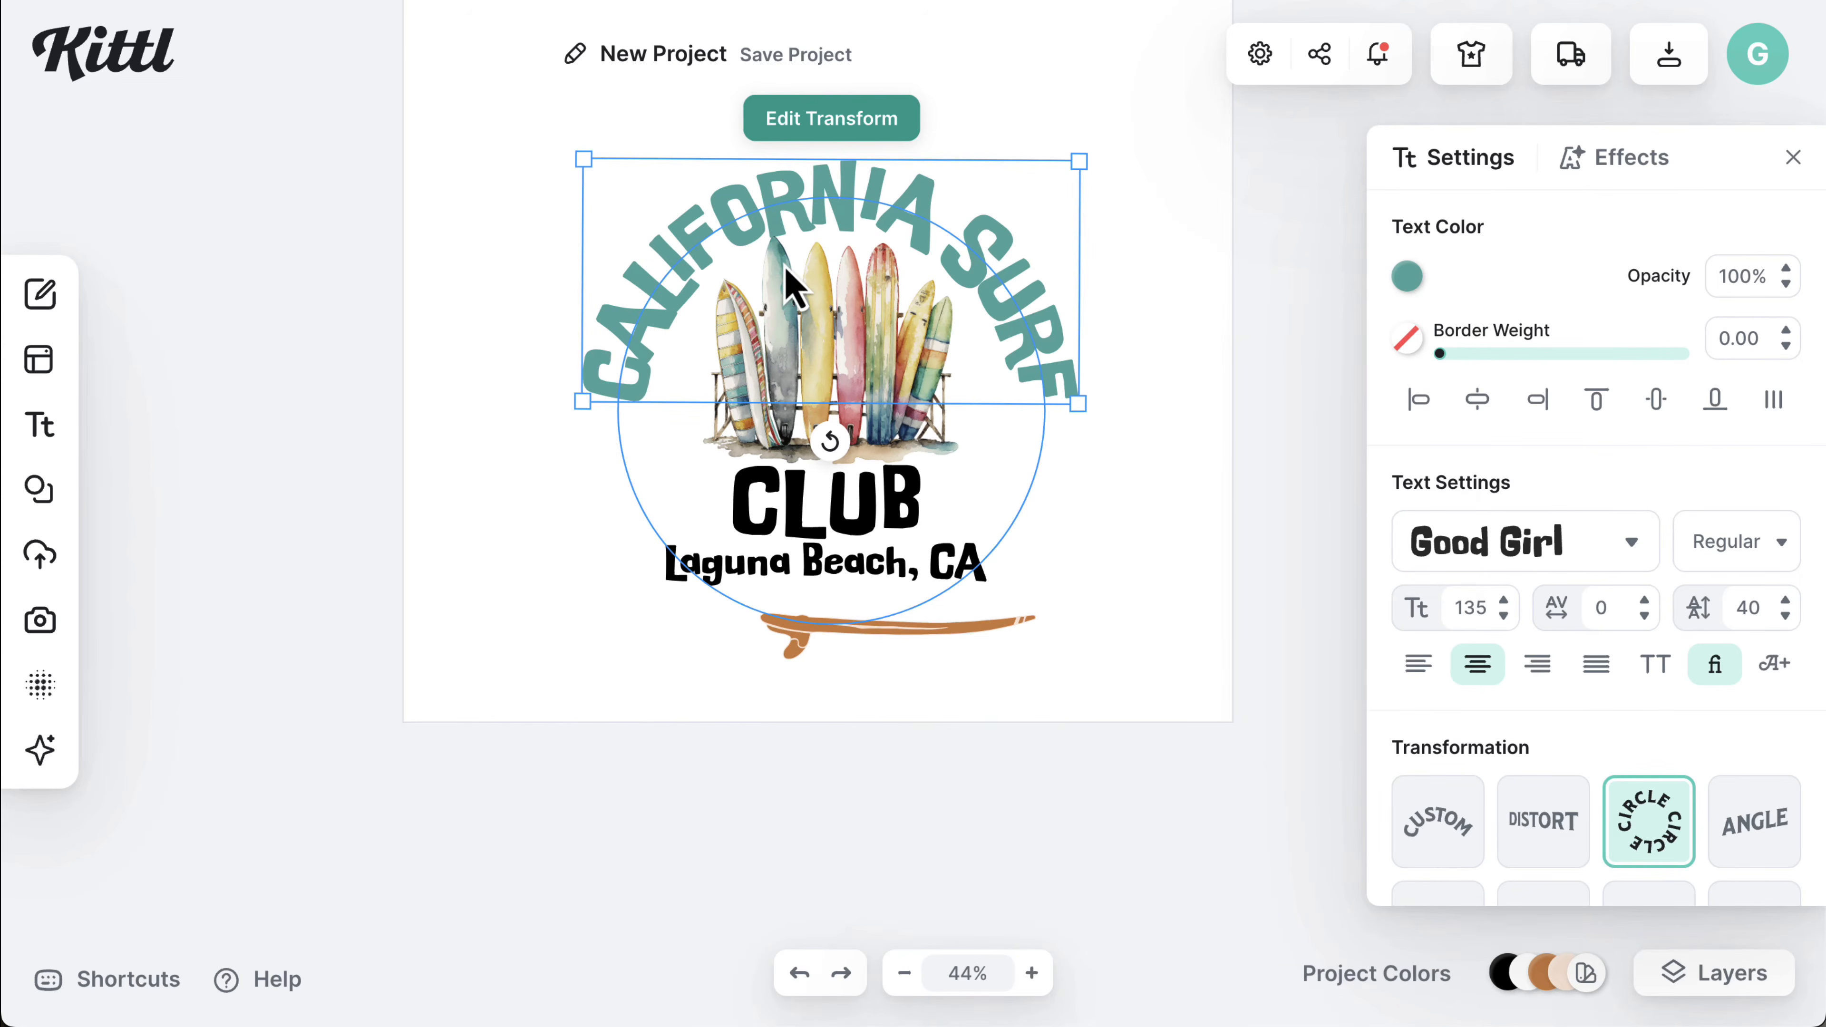
{"action": "left_click", "coordinate": [1127, 302]}
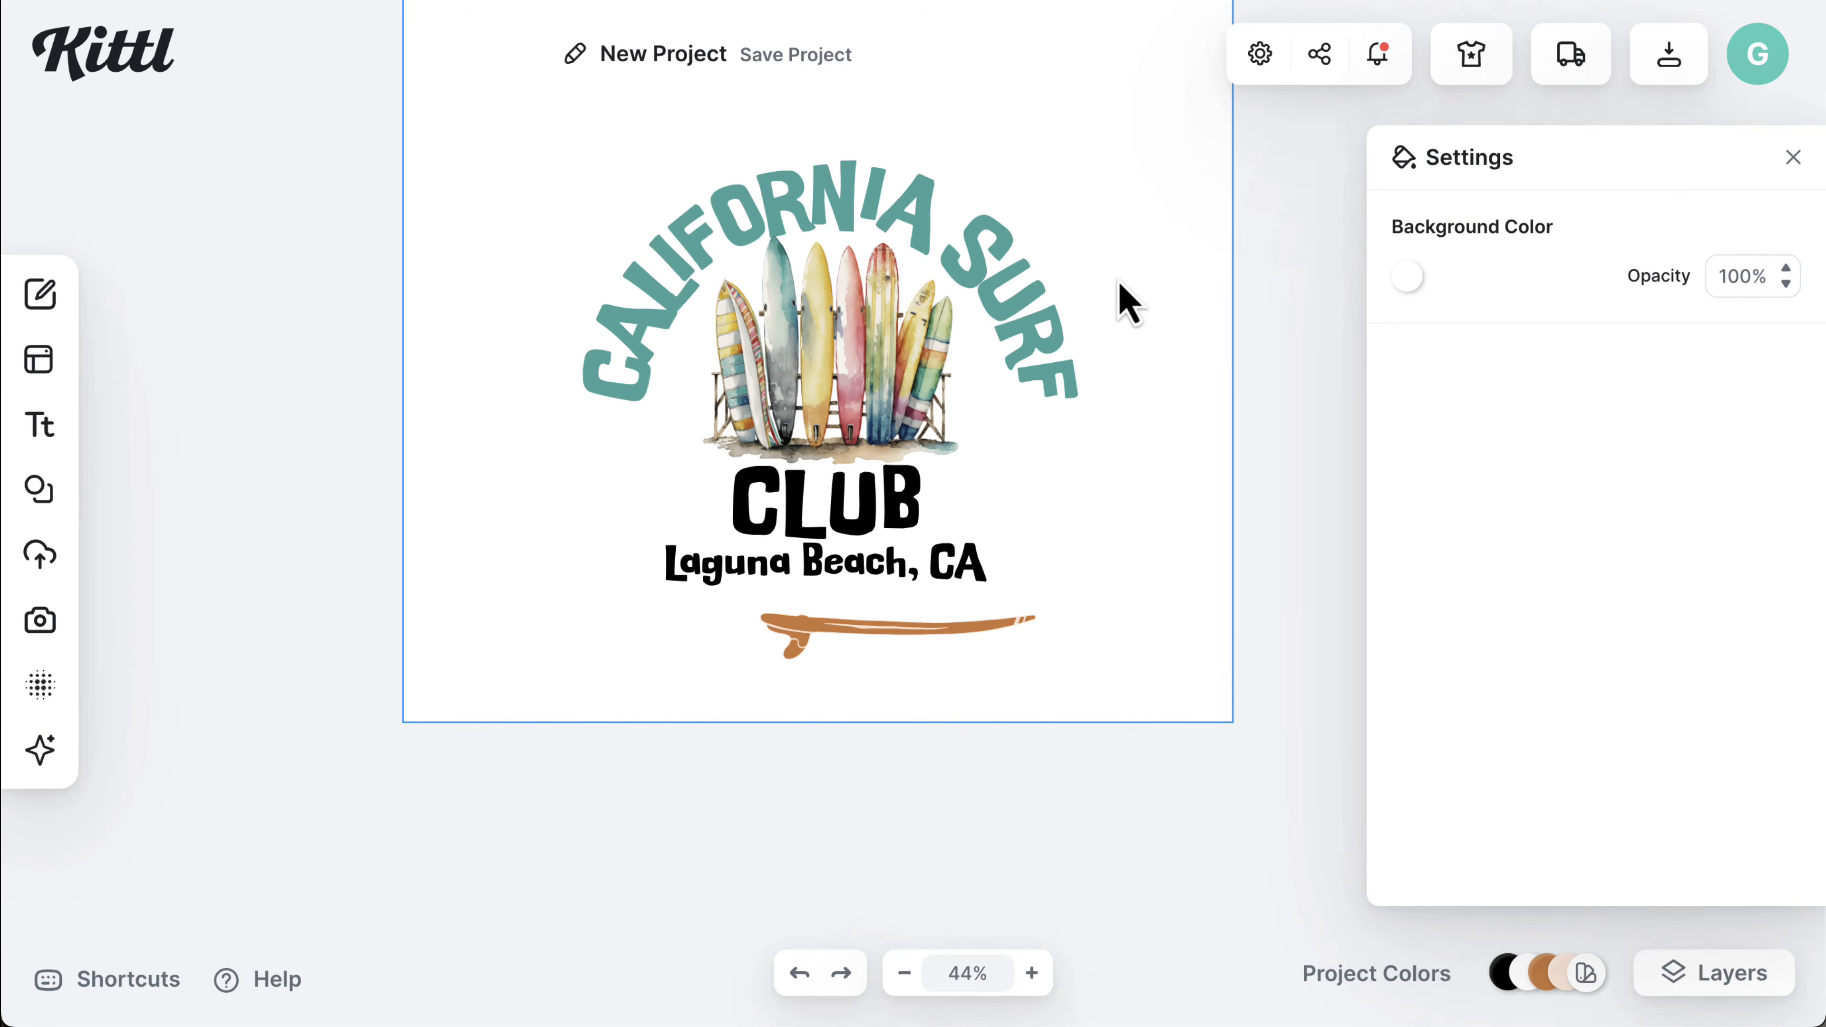
- Recolor CLUB and the Laguna Beach, CA line together with the teal sampled from the arched text
{"action": "left_click", "coordinate": [898, 487]}
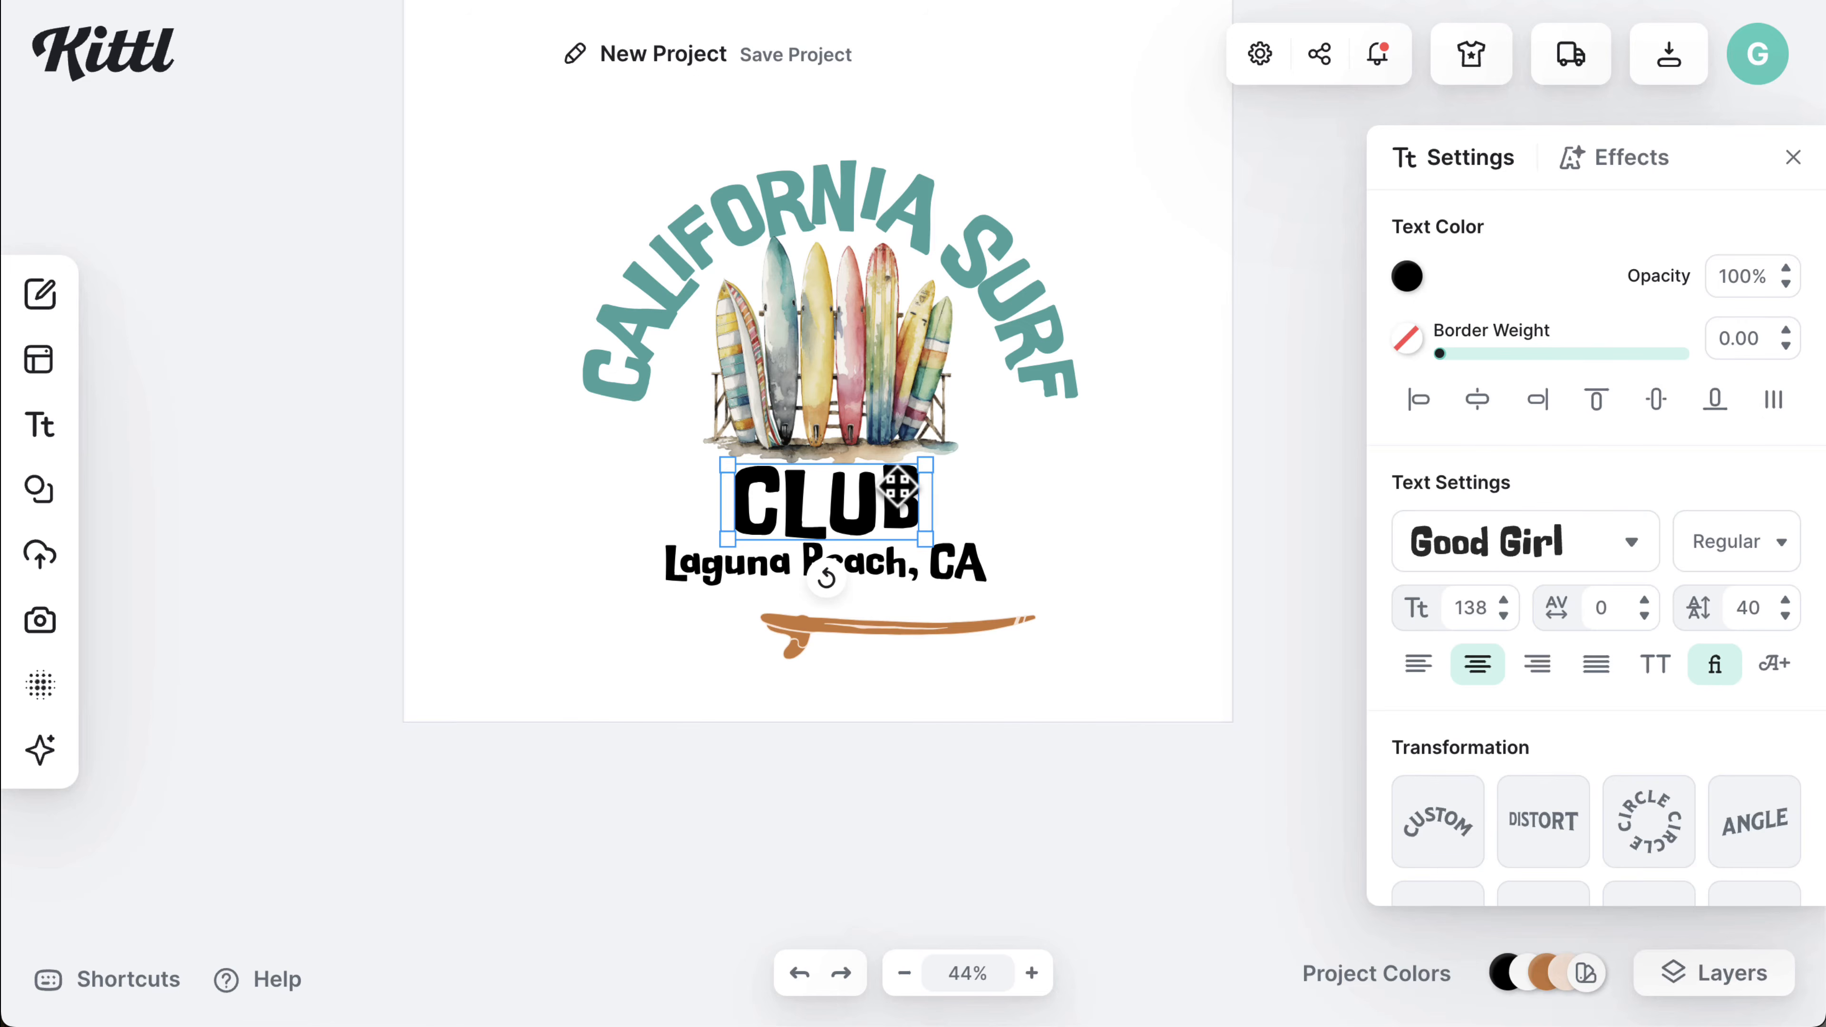
{"action": "left_click", "coordinate": [869, 568], "text": "shift"}
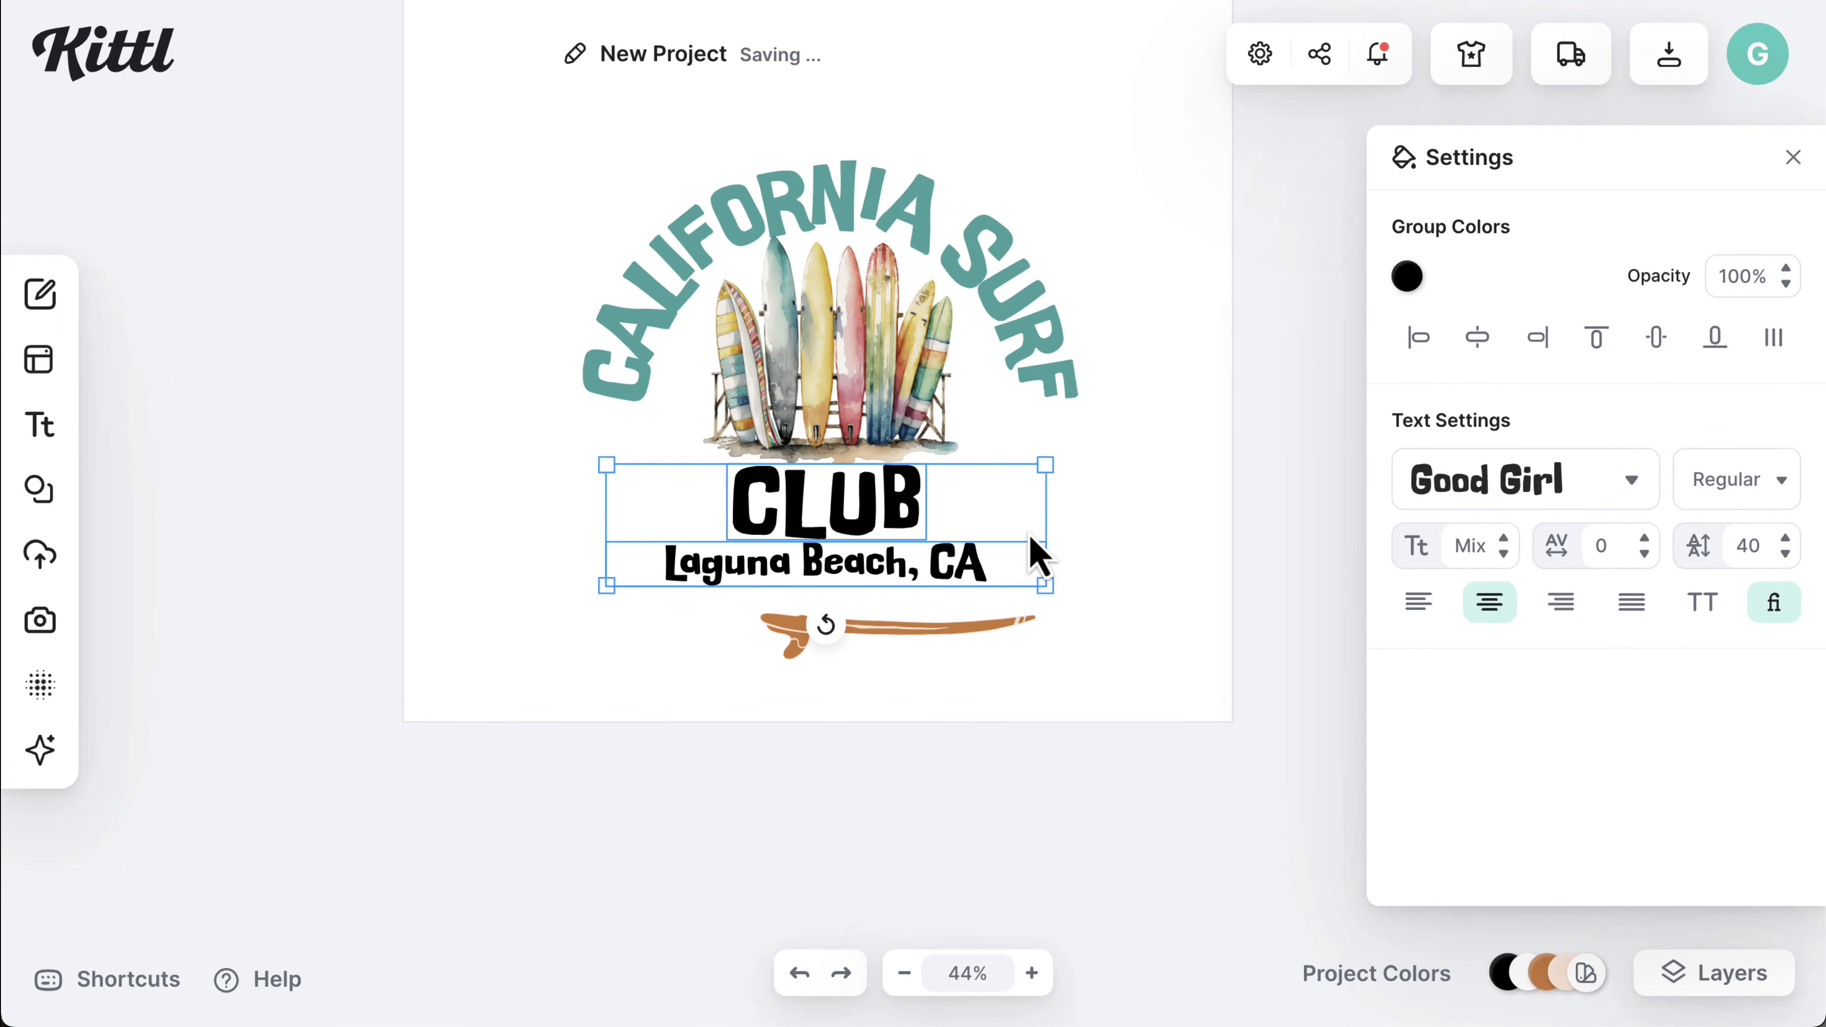
{"action": "left_click", "coordinate": [1409, 279]}
{"action": "left_click", "coordinate": [1409, 282]}
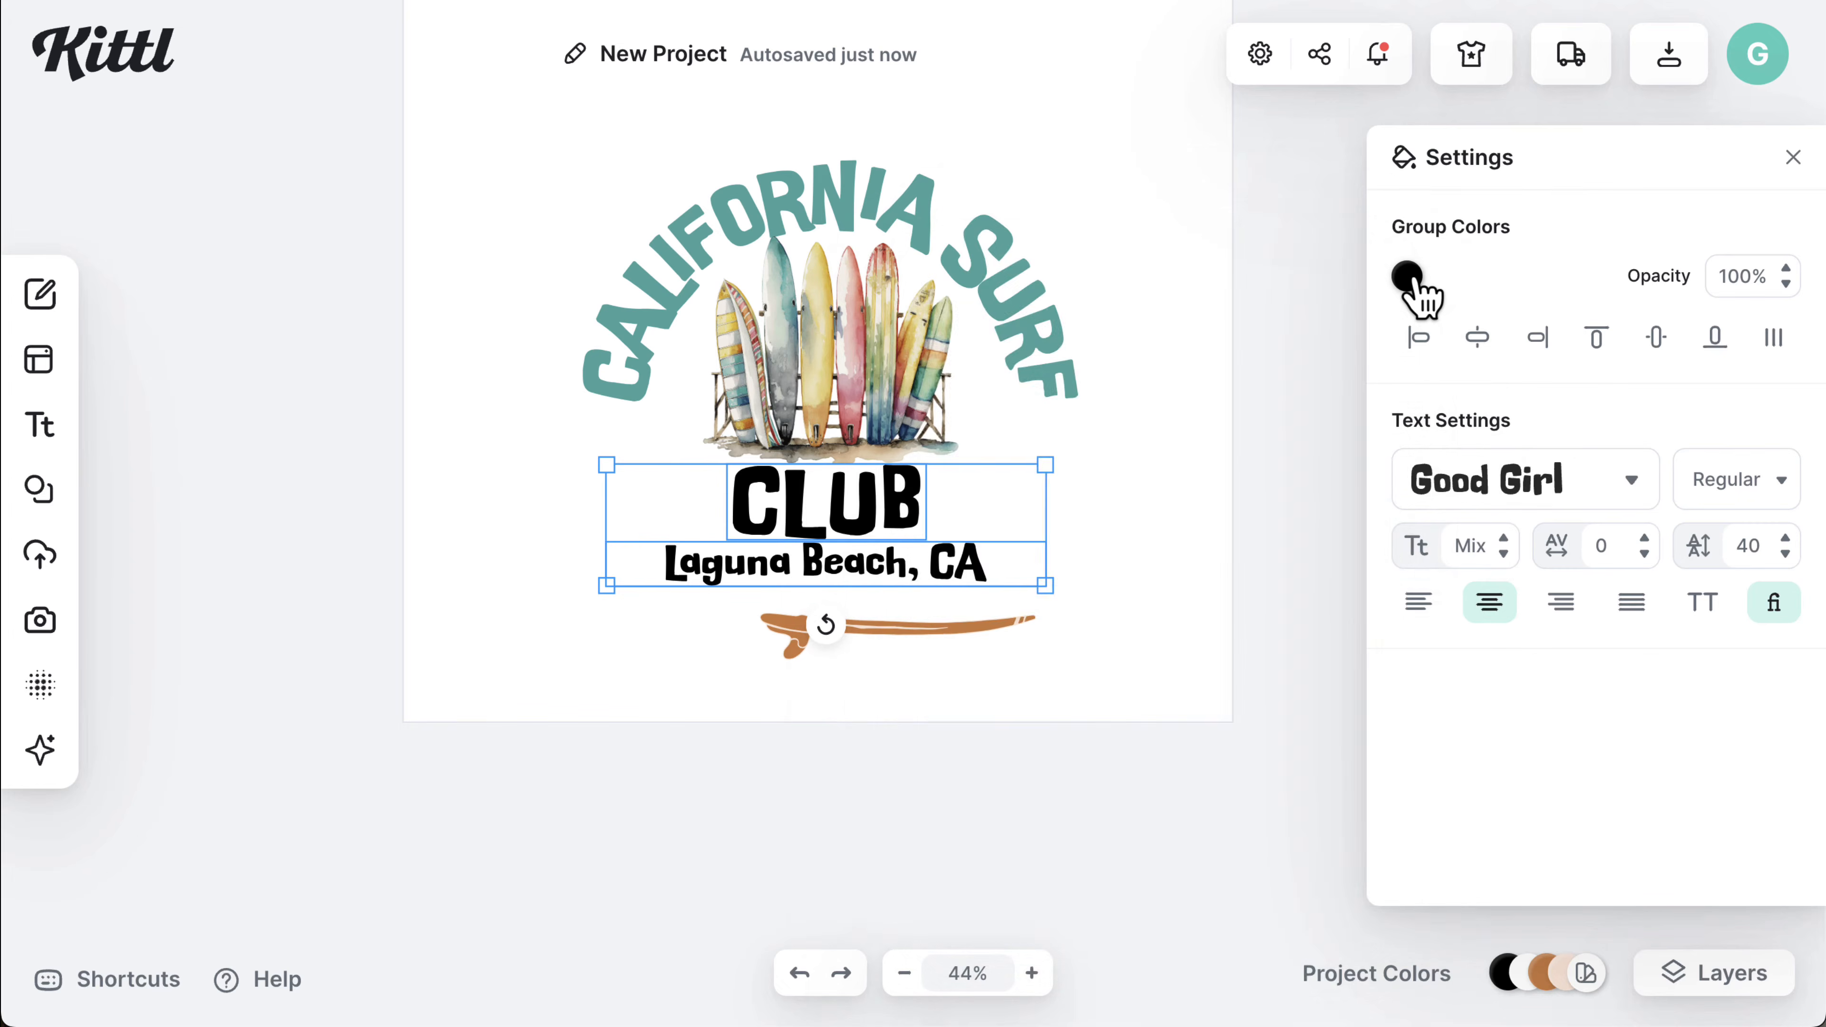
{"action": "left_click", "coordinate": [1409, 282]}
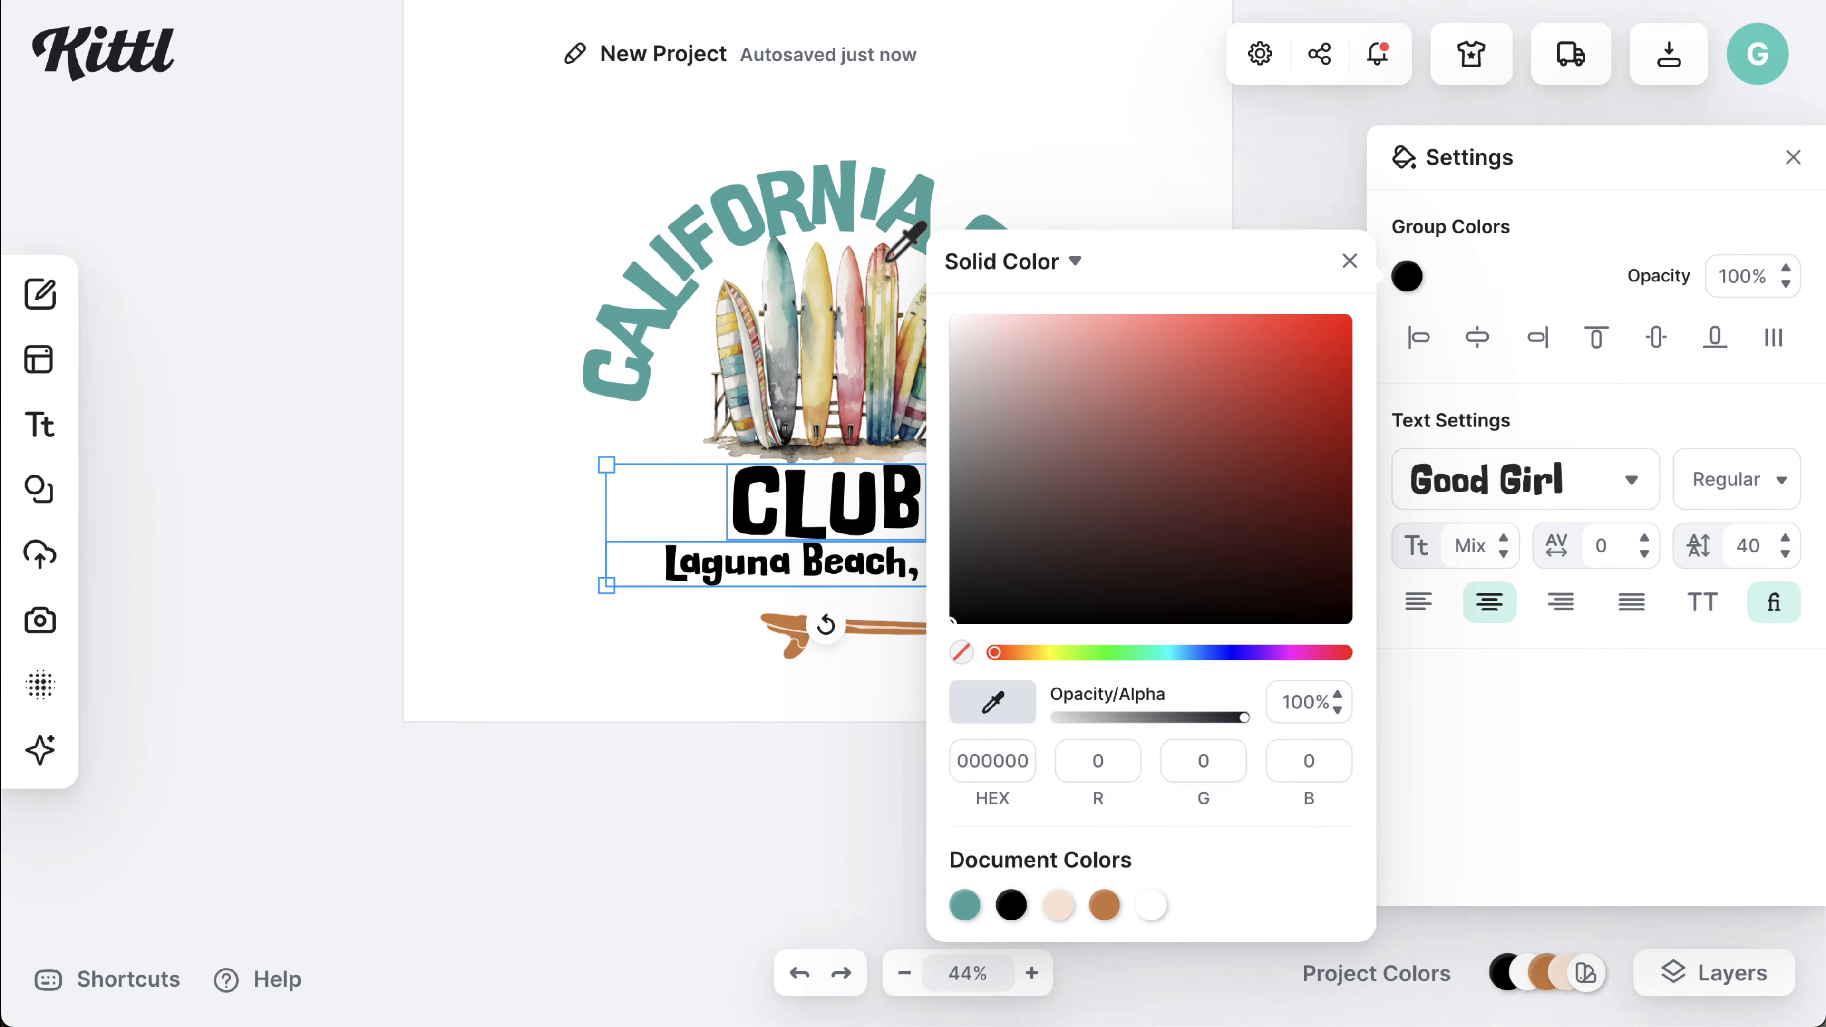
{"action": "left_click", "coordinate": [860, 225]}
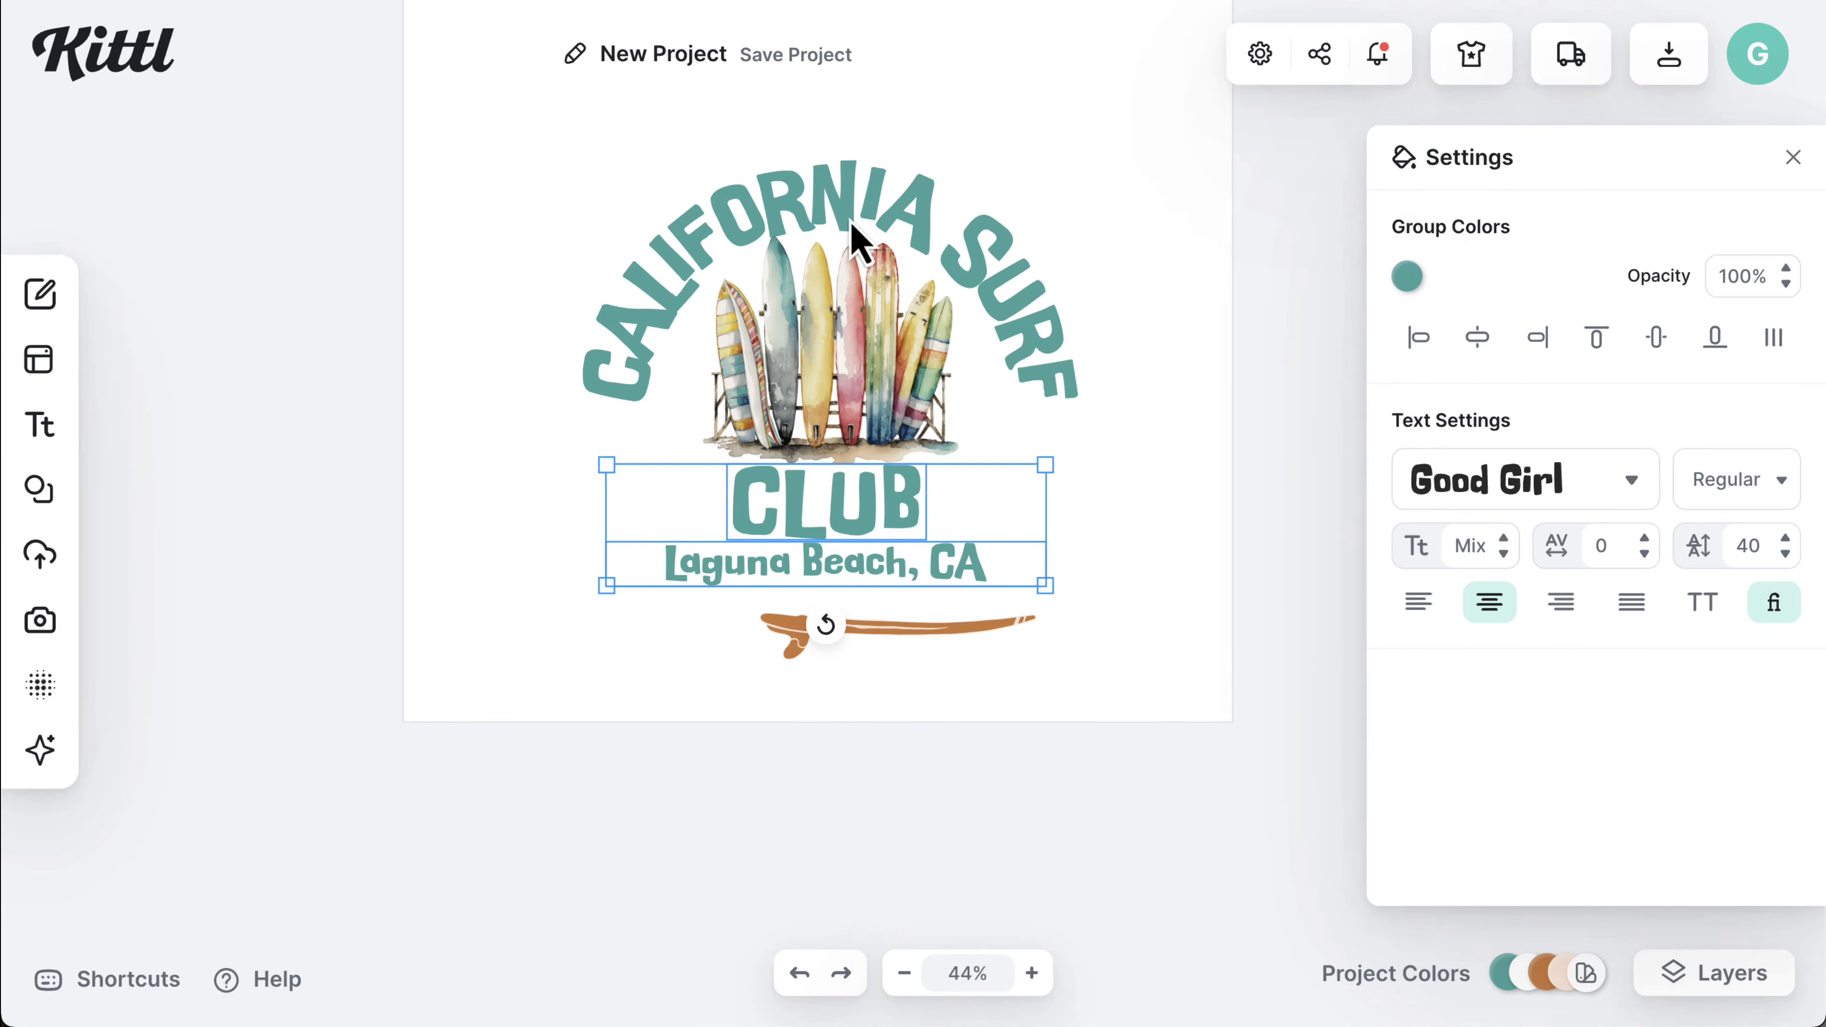
{"action": "left_click", "coordinate": [1126, 407]}
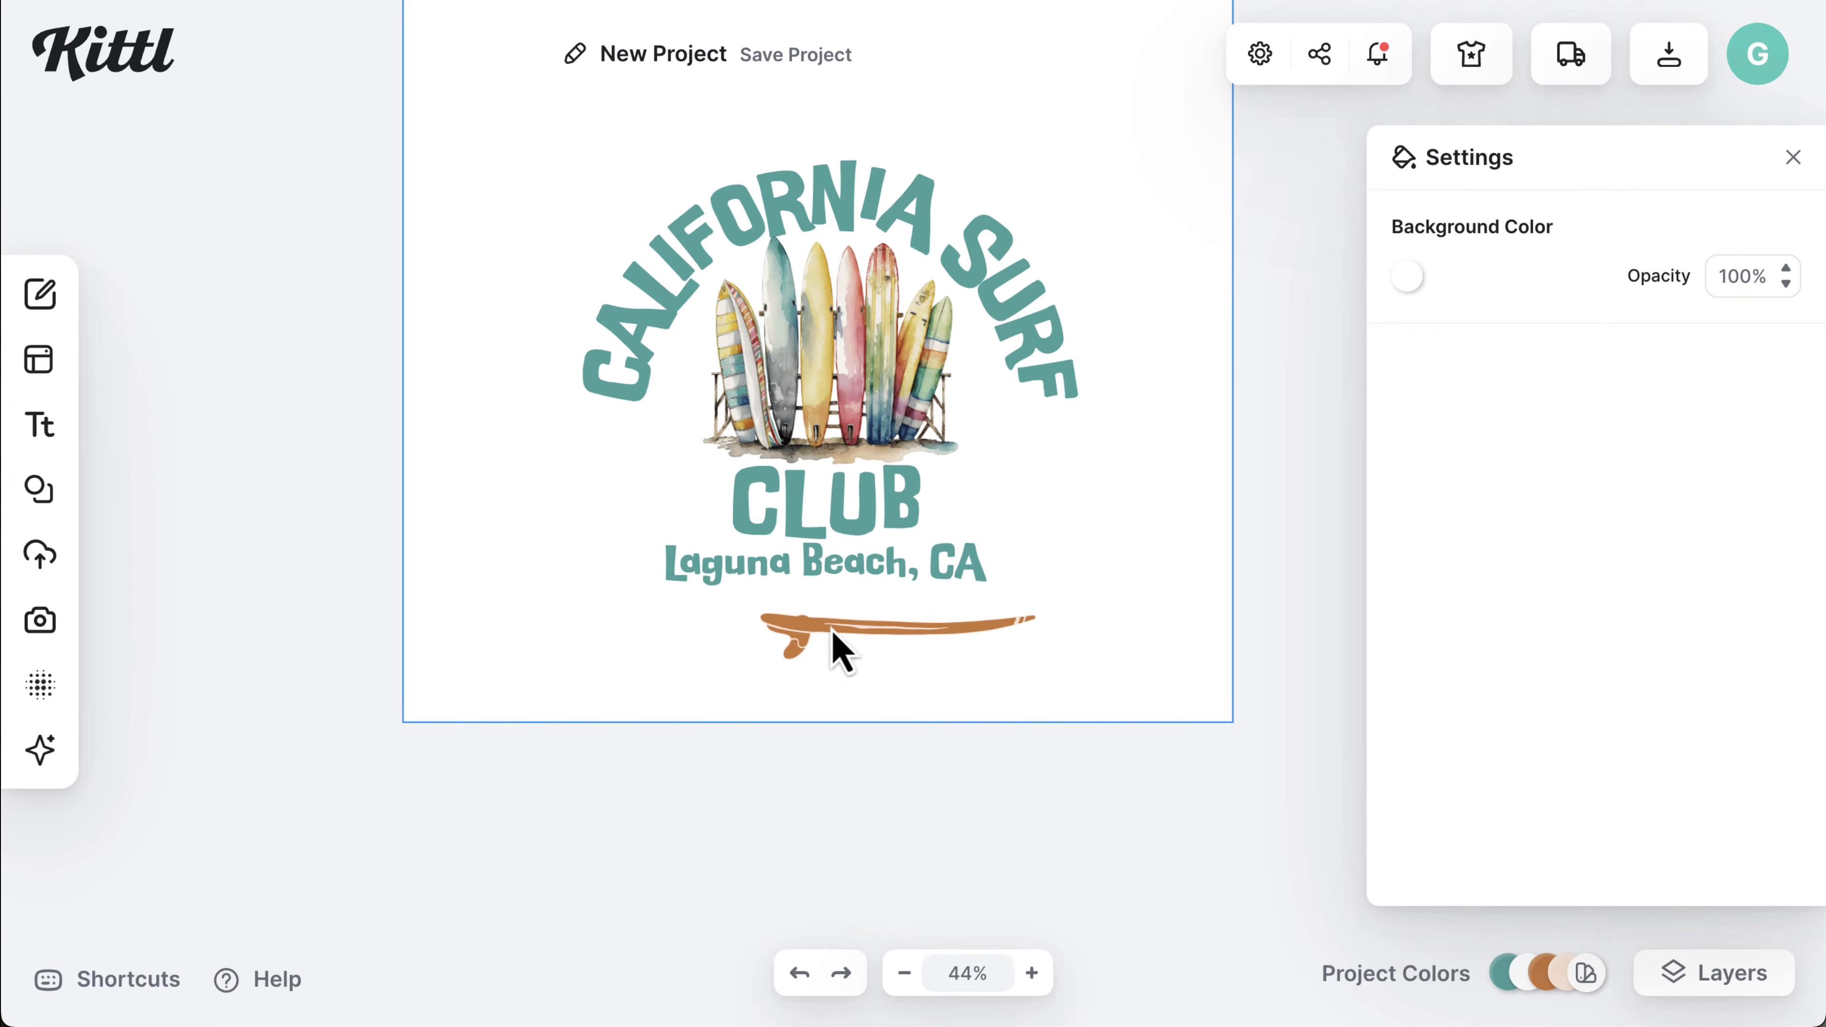
- Search the element library for palm tree instead of surfing board, and look through the palm illustrations
{"action": "scroll", "coordinate": [791, 370], "scroll_direction": "up", "scroll_amount": 1}
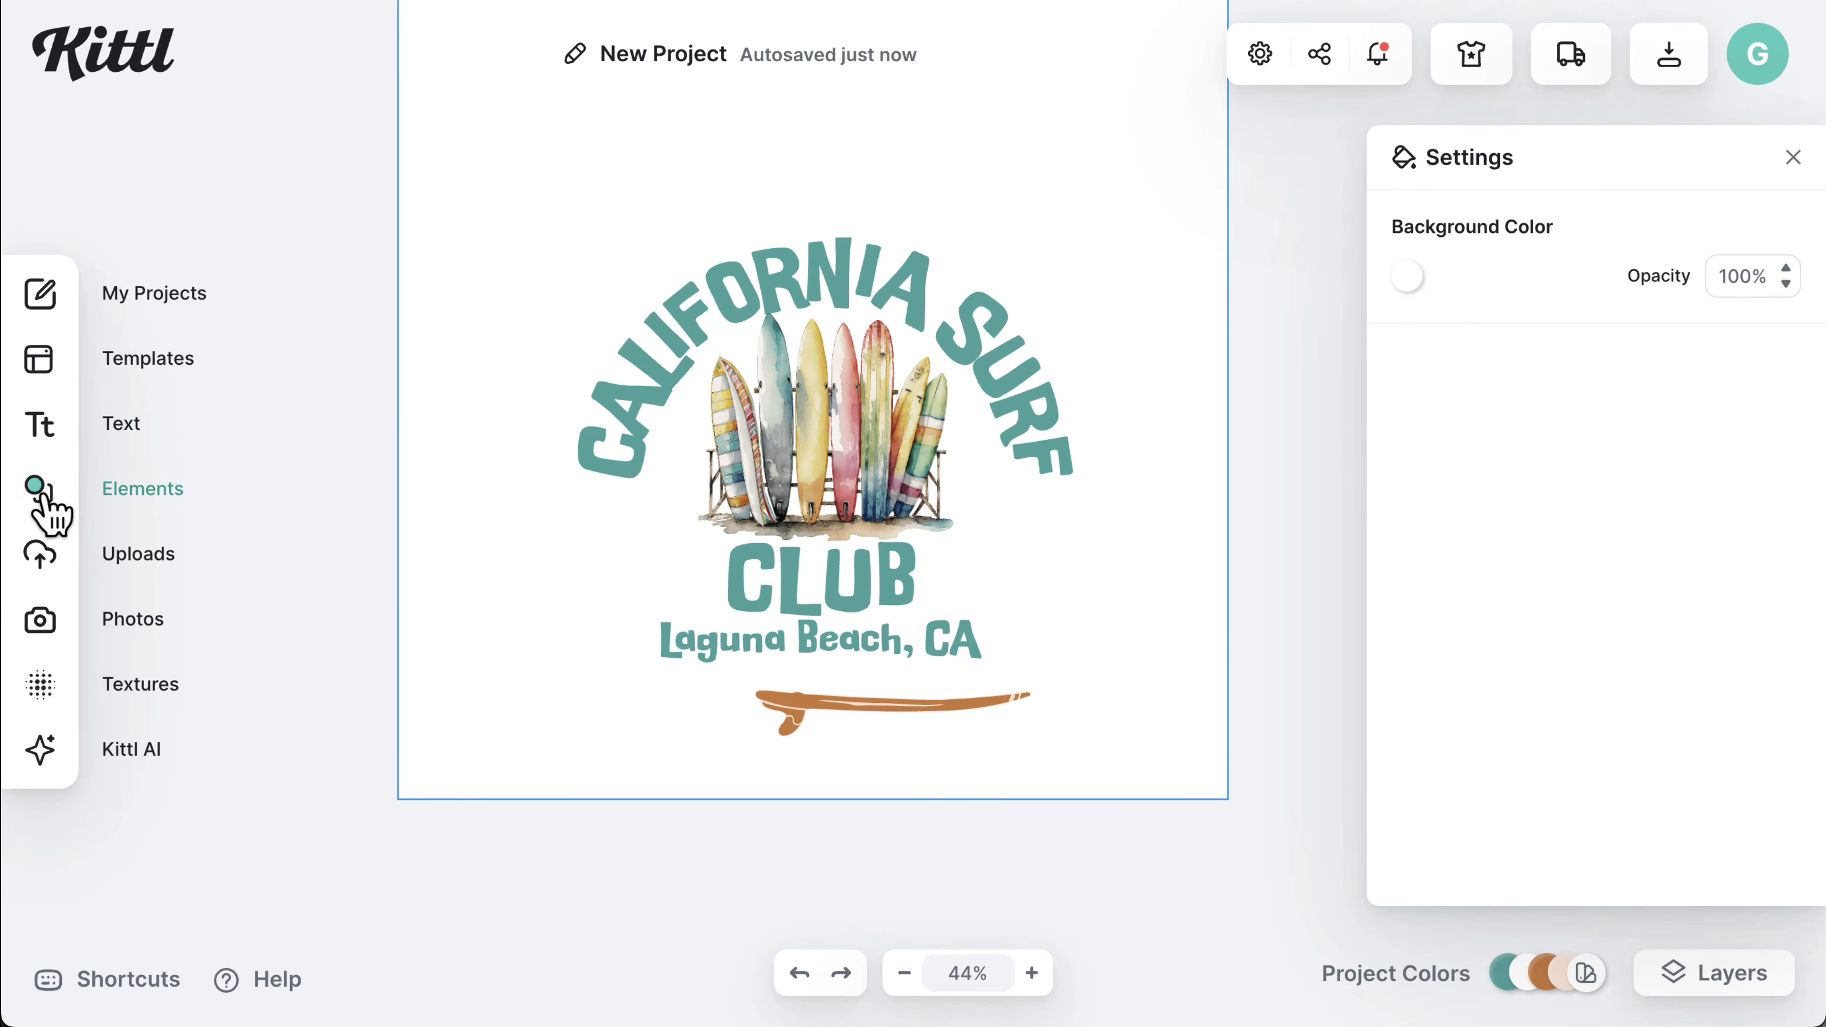
{"action": "left_click", "coordinate": [43, 498]}
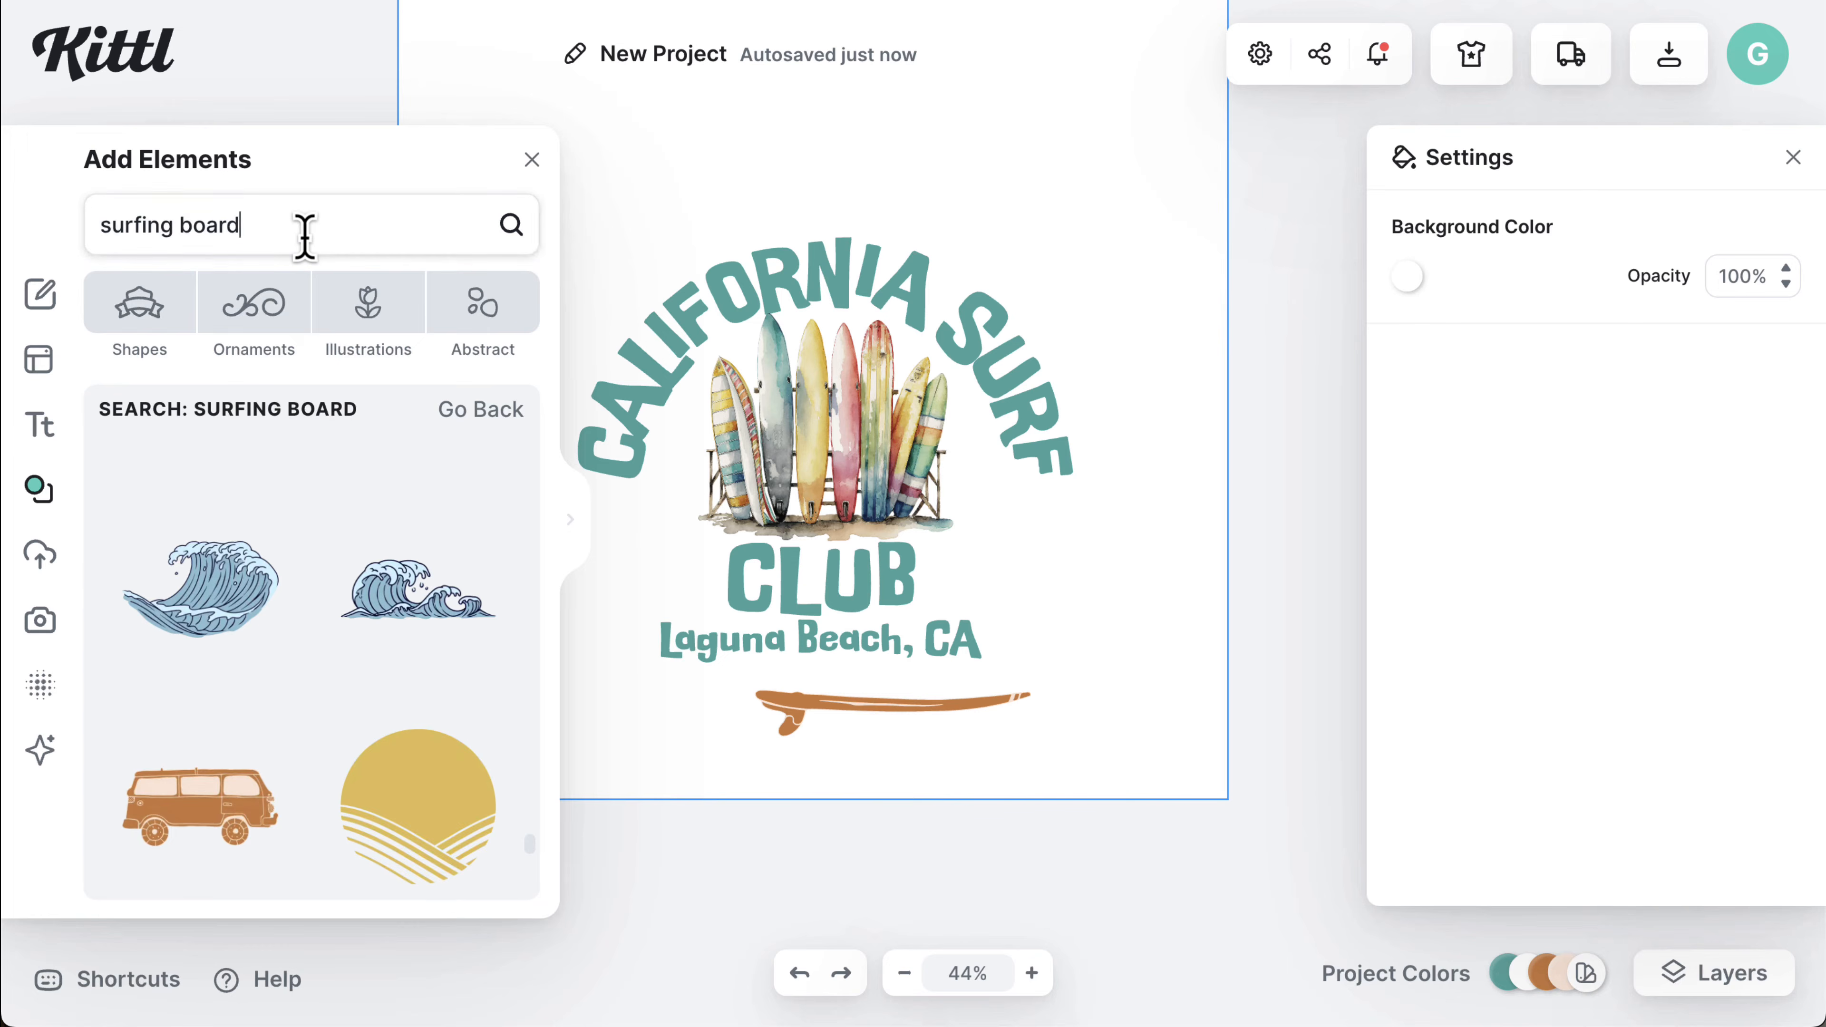
{"action": "left_click", "coordinate": [305, 236]}
{"action": "key", "text": "BackSpace"}
{"action": "key", "text": "BackSpace"}
{"action": "key", "text": "BackSpace"}
{"action": "key", "text": "BackSpace"}
{"action": "key", "text": "BackSpace"}
{"action": "key", "text": "BackSpace"}
{"action": "key", "text": "BackSpace"}
{"action": "key", "text": "BackSpace"}
{"action": "key", "text": "BackSpace"}
{"action": "key", "text": "BackSpace"}
{"action": "key", "text": "BackSpace"}
{"action": "key", "text": "BackSpace"}
{"action": "key", "text": "BackSpace"}
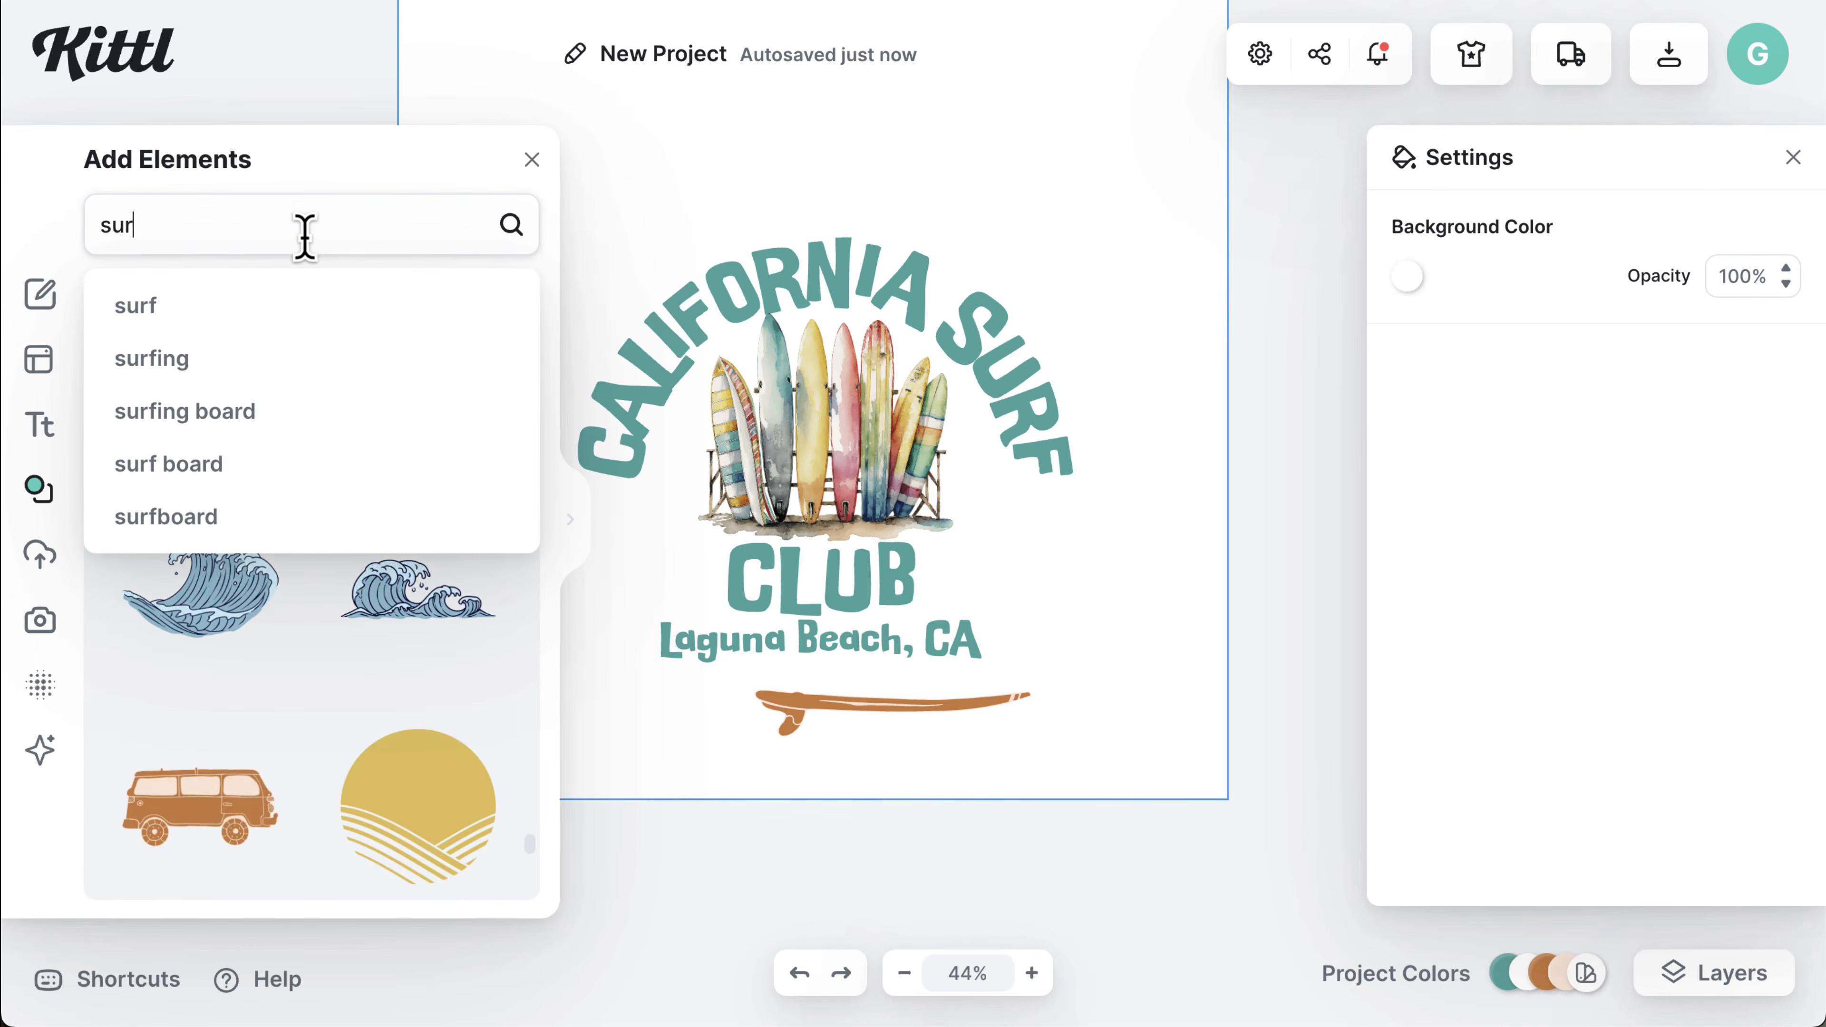
{"action": "type", "text": "pal"}
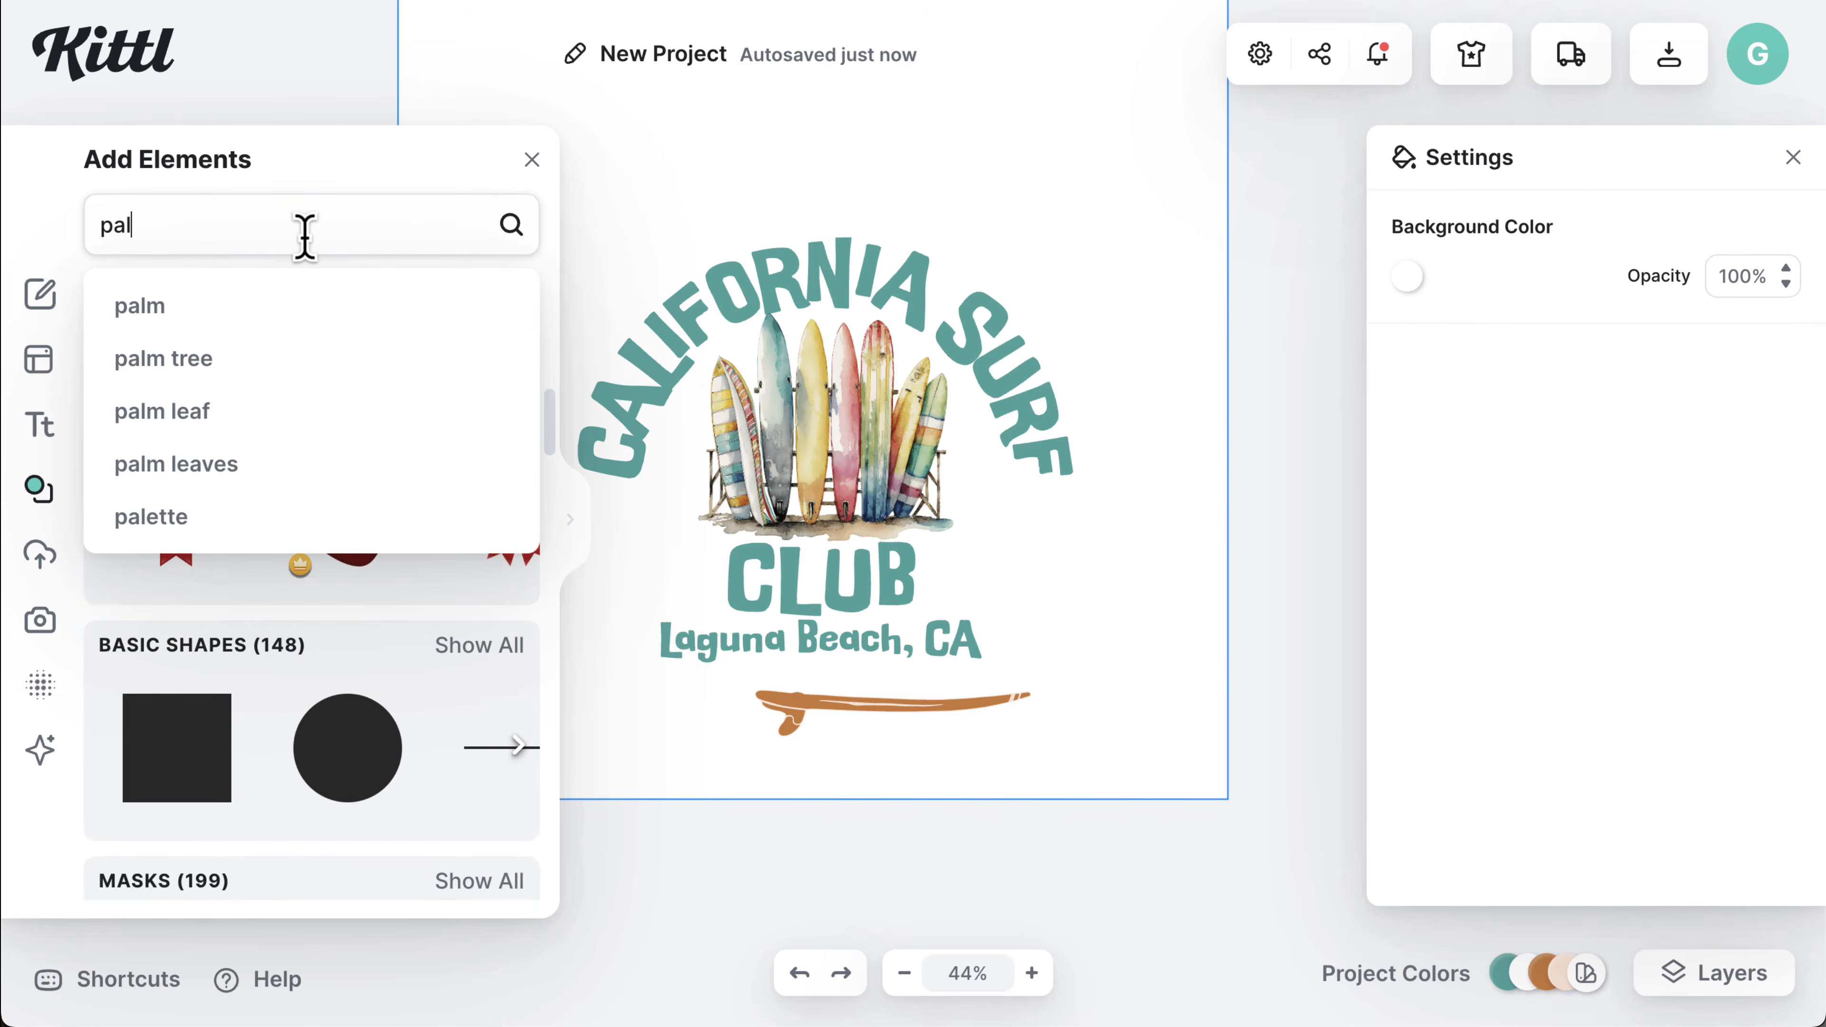
{"action": "type", "text": "m"}
{"action": "left_click", "coordinate": [306, 358]}
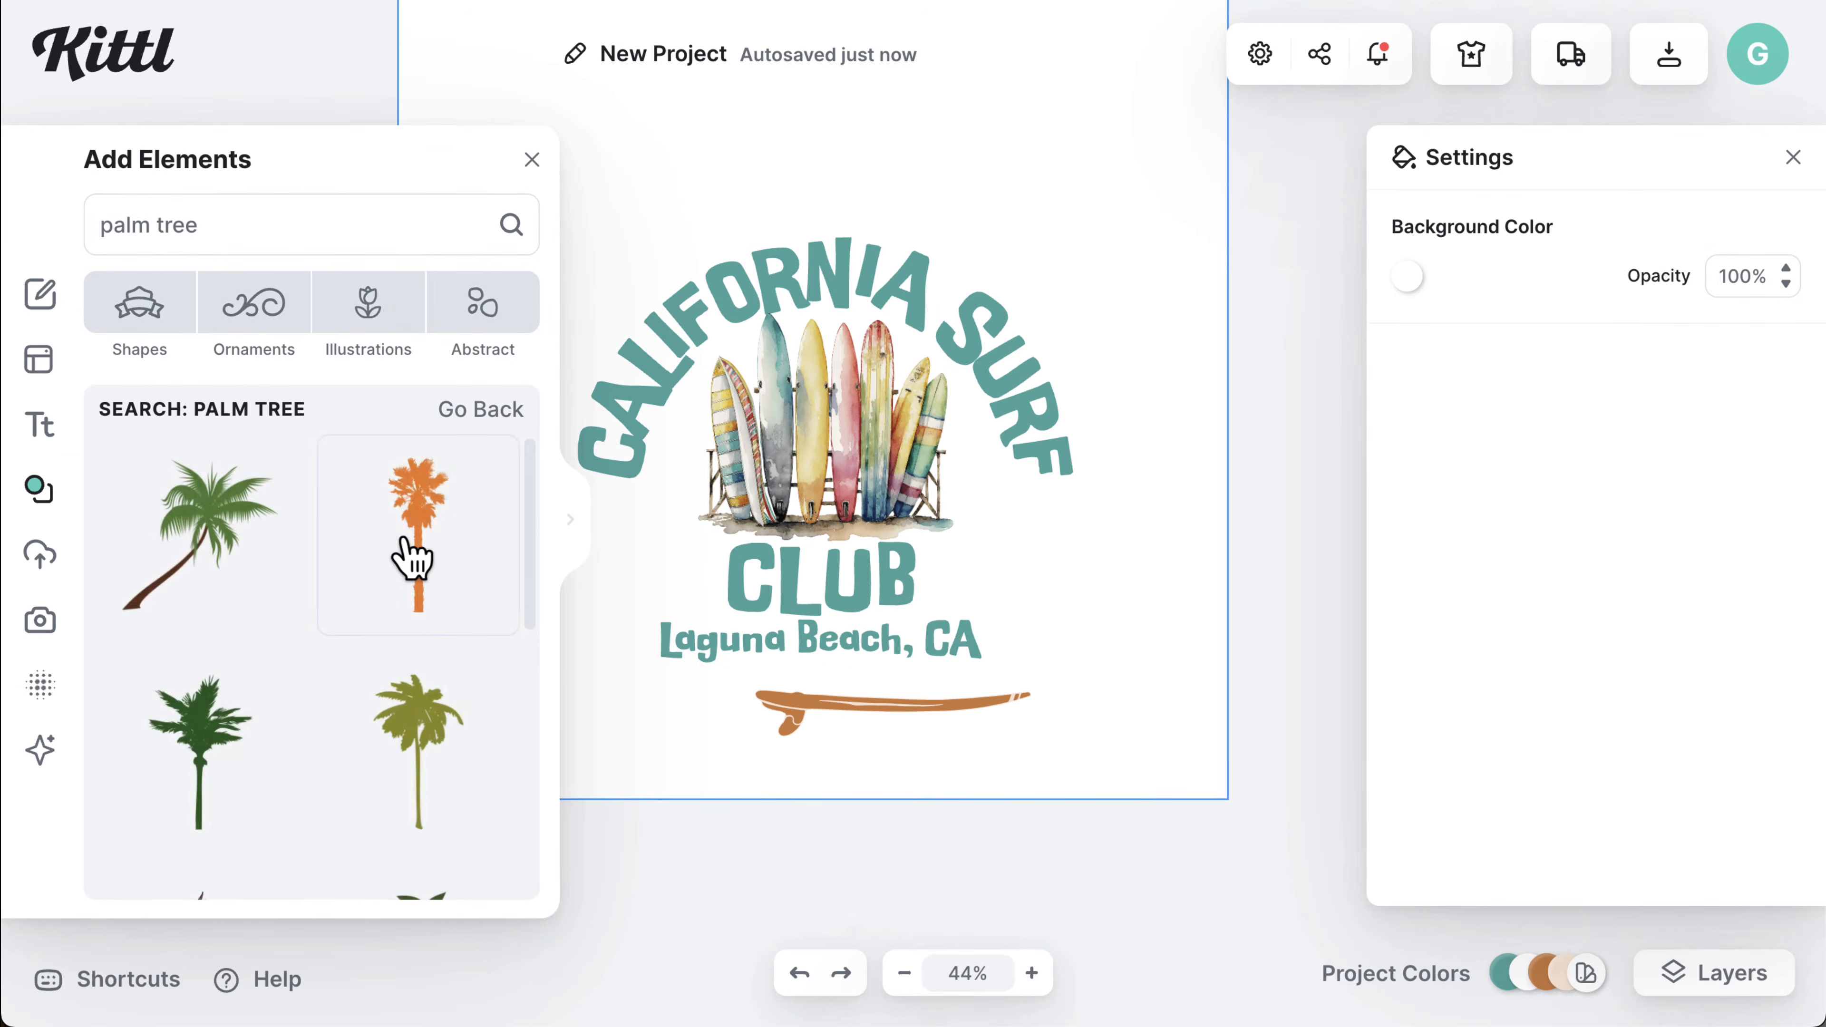
{"action": "scroll", "coordinate": [413, 558], "scroll_direction": "down", "scroll_amount": 5}
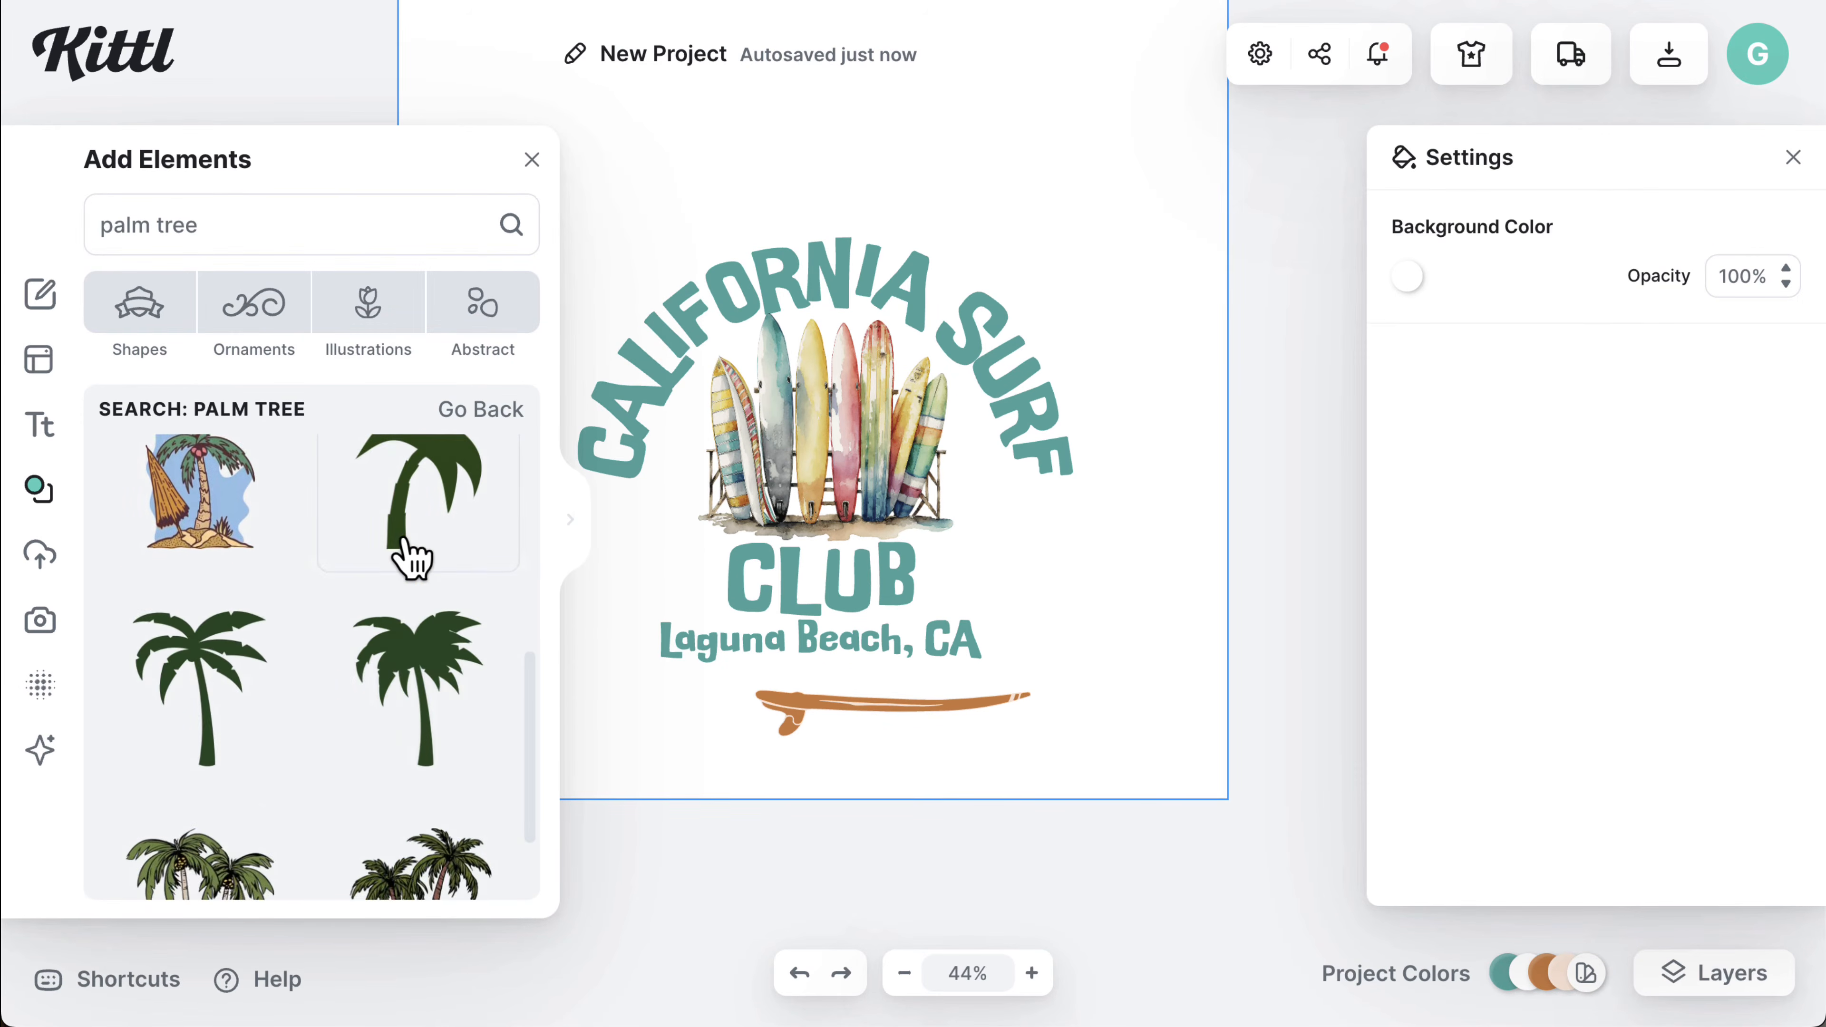
{"action": "scroll", "coordinate": [413, 557], "scroll_direction": "down", "scroll_amount": 8}
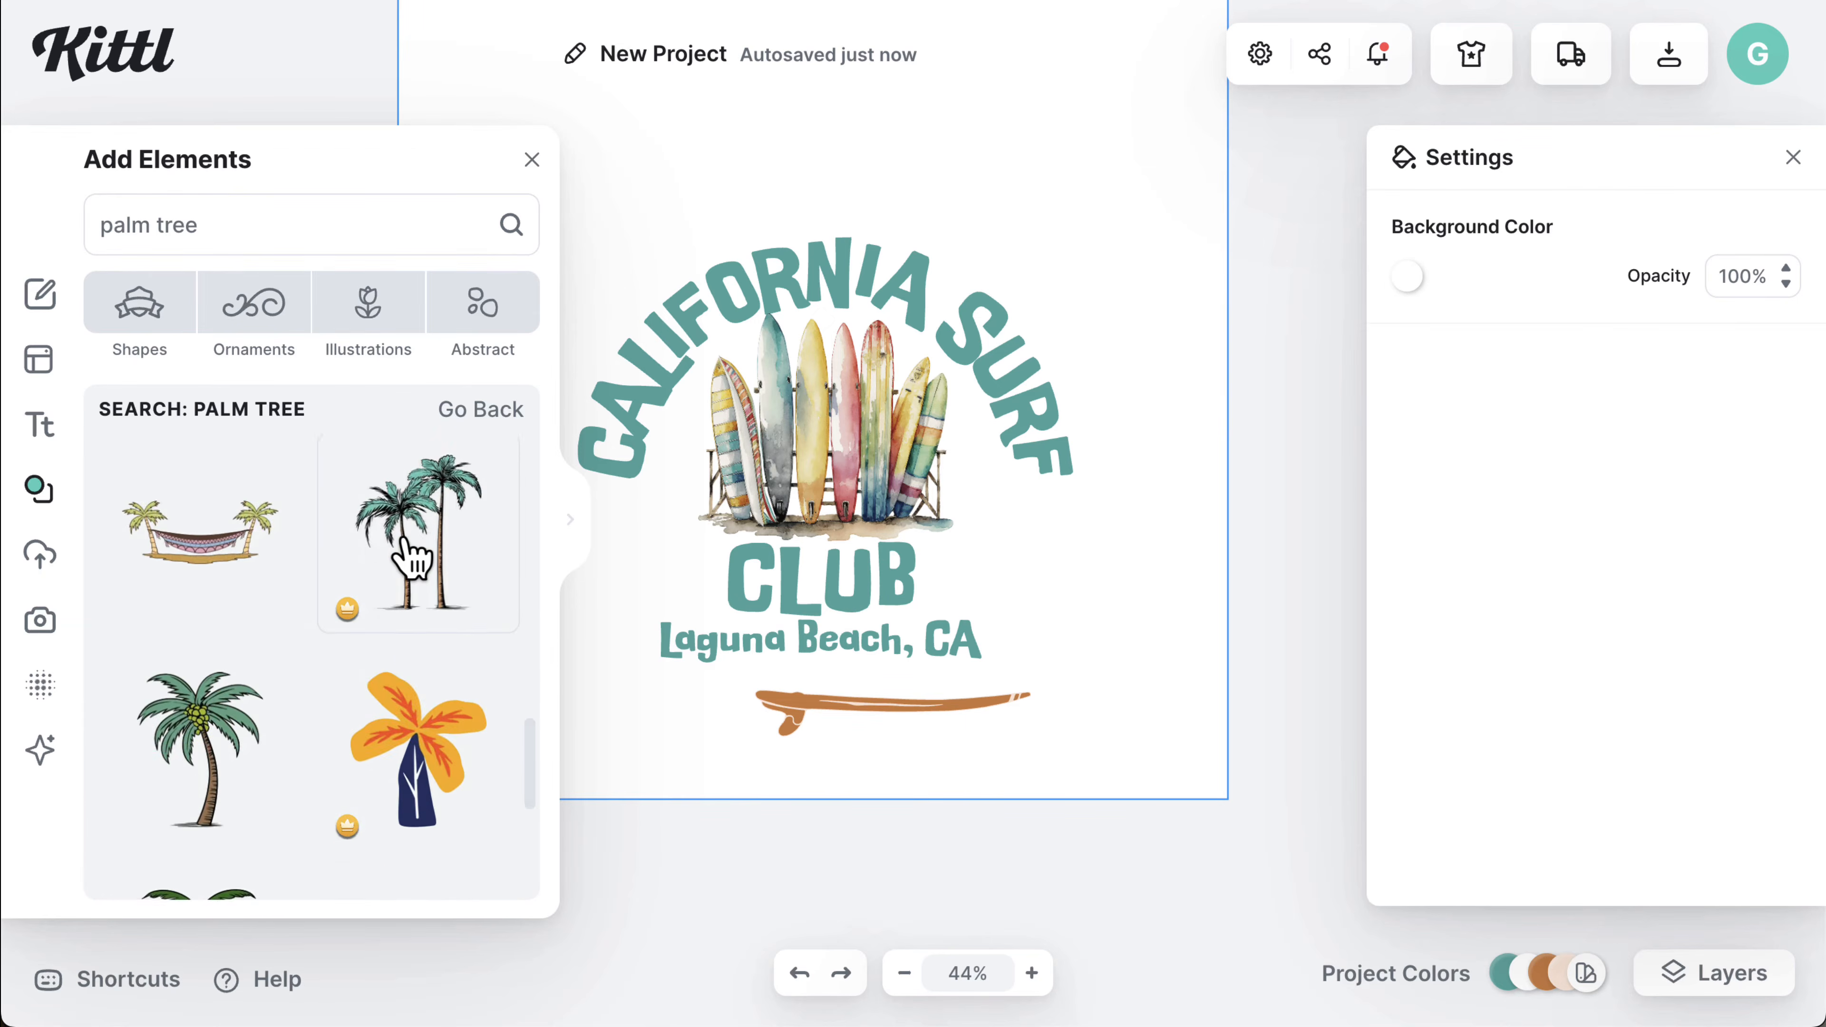
{"action": "scroll", "coordinate": [413, 557], "scroll_direction": "down", "scroll_amount": 8}
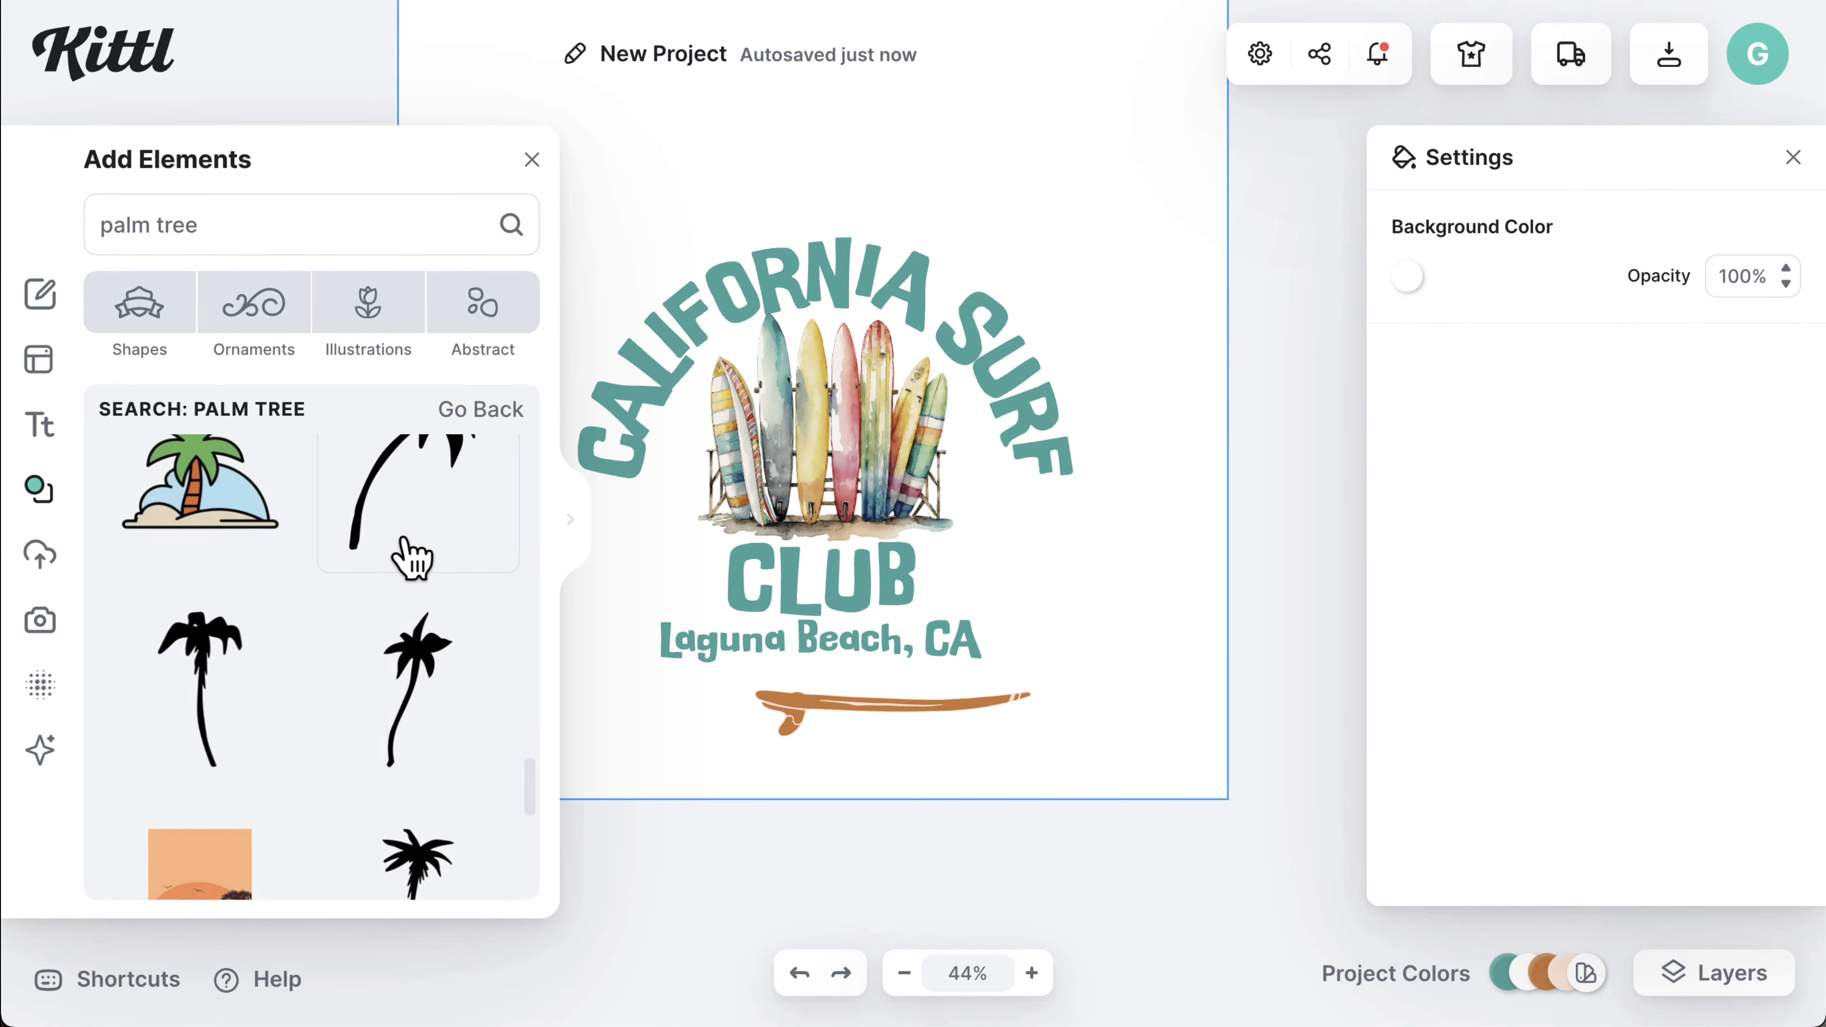
{"action": "scroll", "coordinate": [414, 558], "scroll_direction": "down", "scroll_amount": 5}
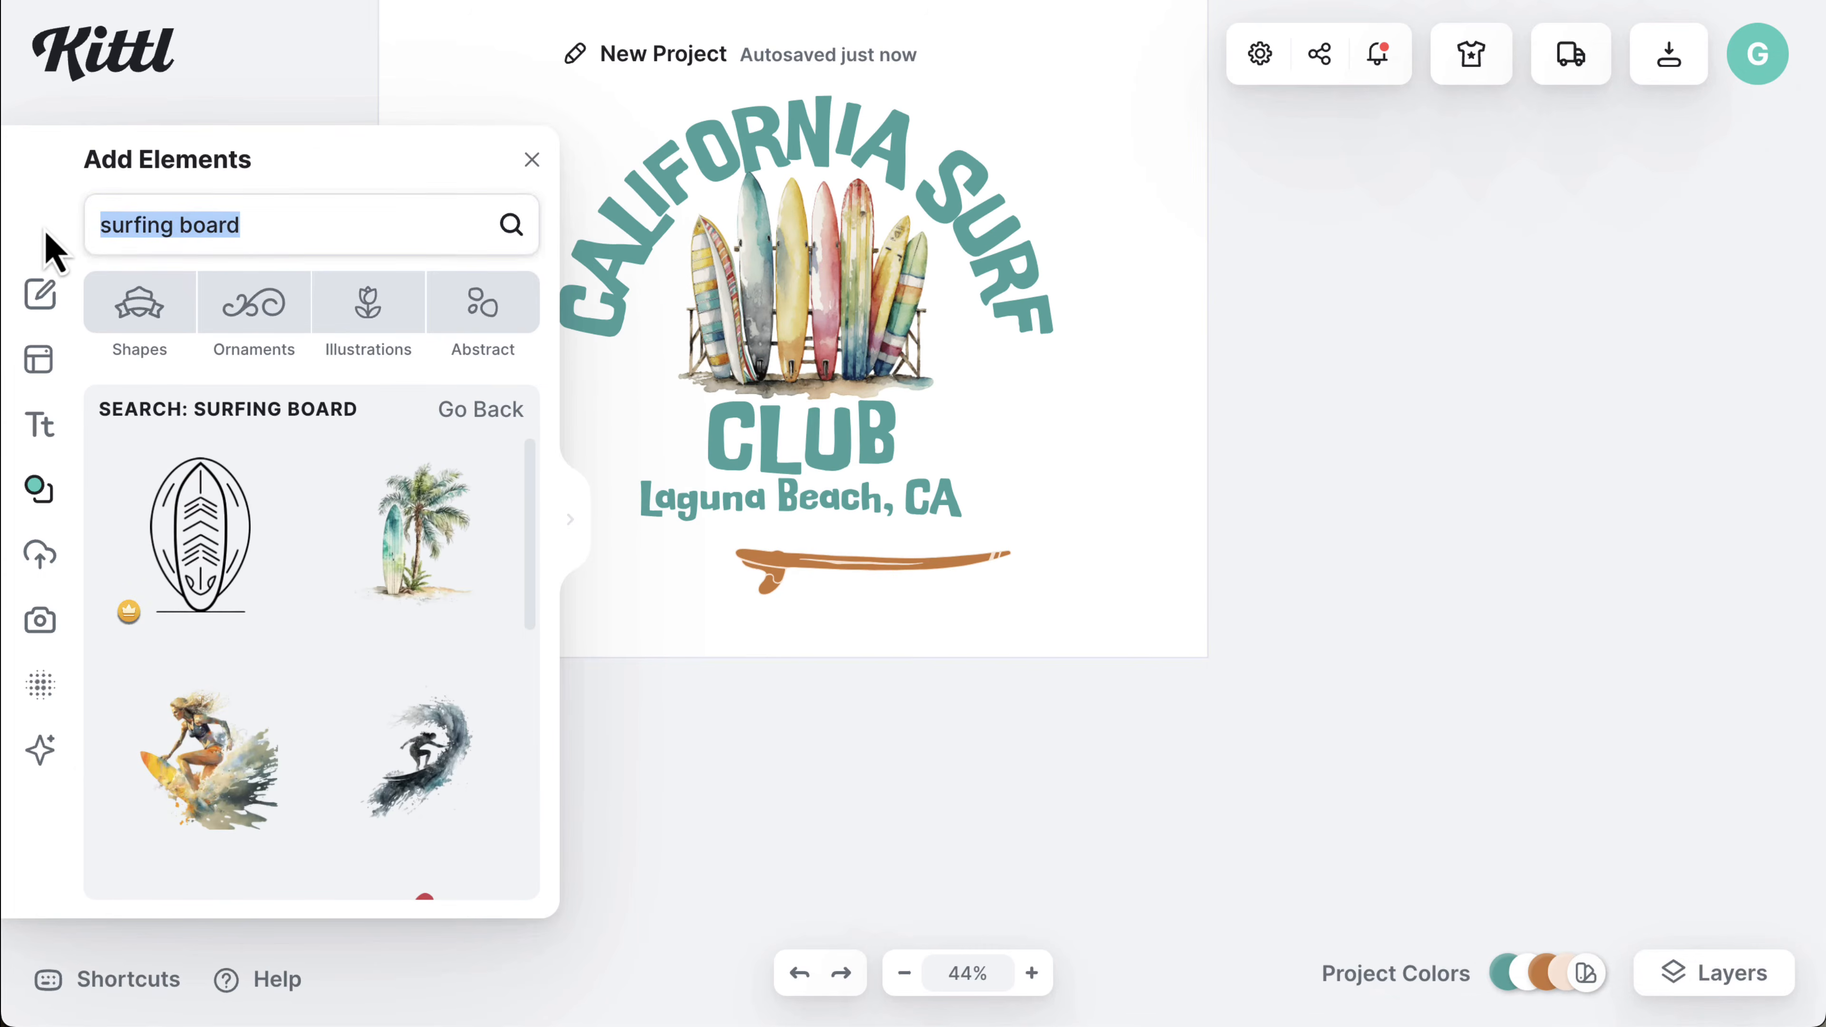
- Find palm tree elements again, add two black palm silhouettes, and place the curved one over the left end of the arched text
{"action": "type", "text": "palm"}
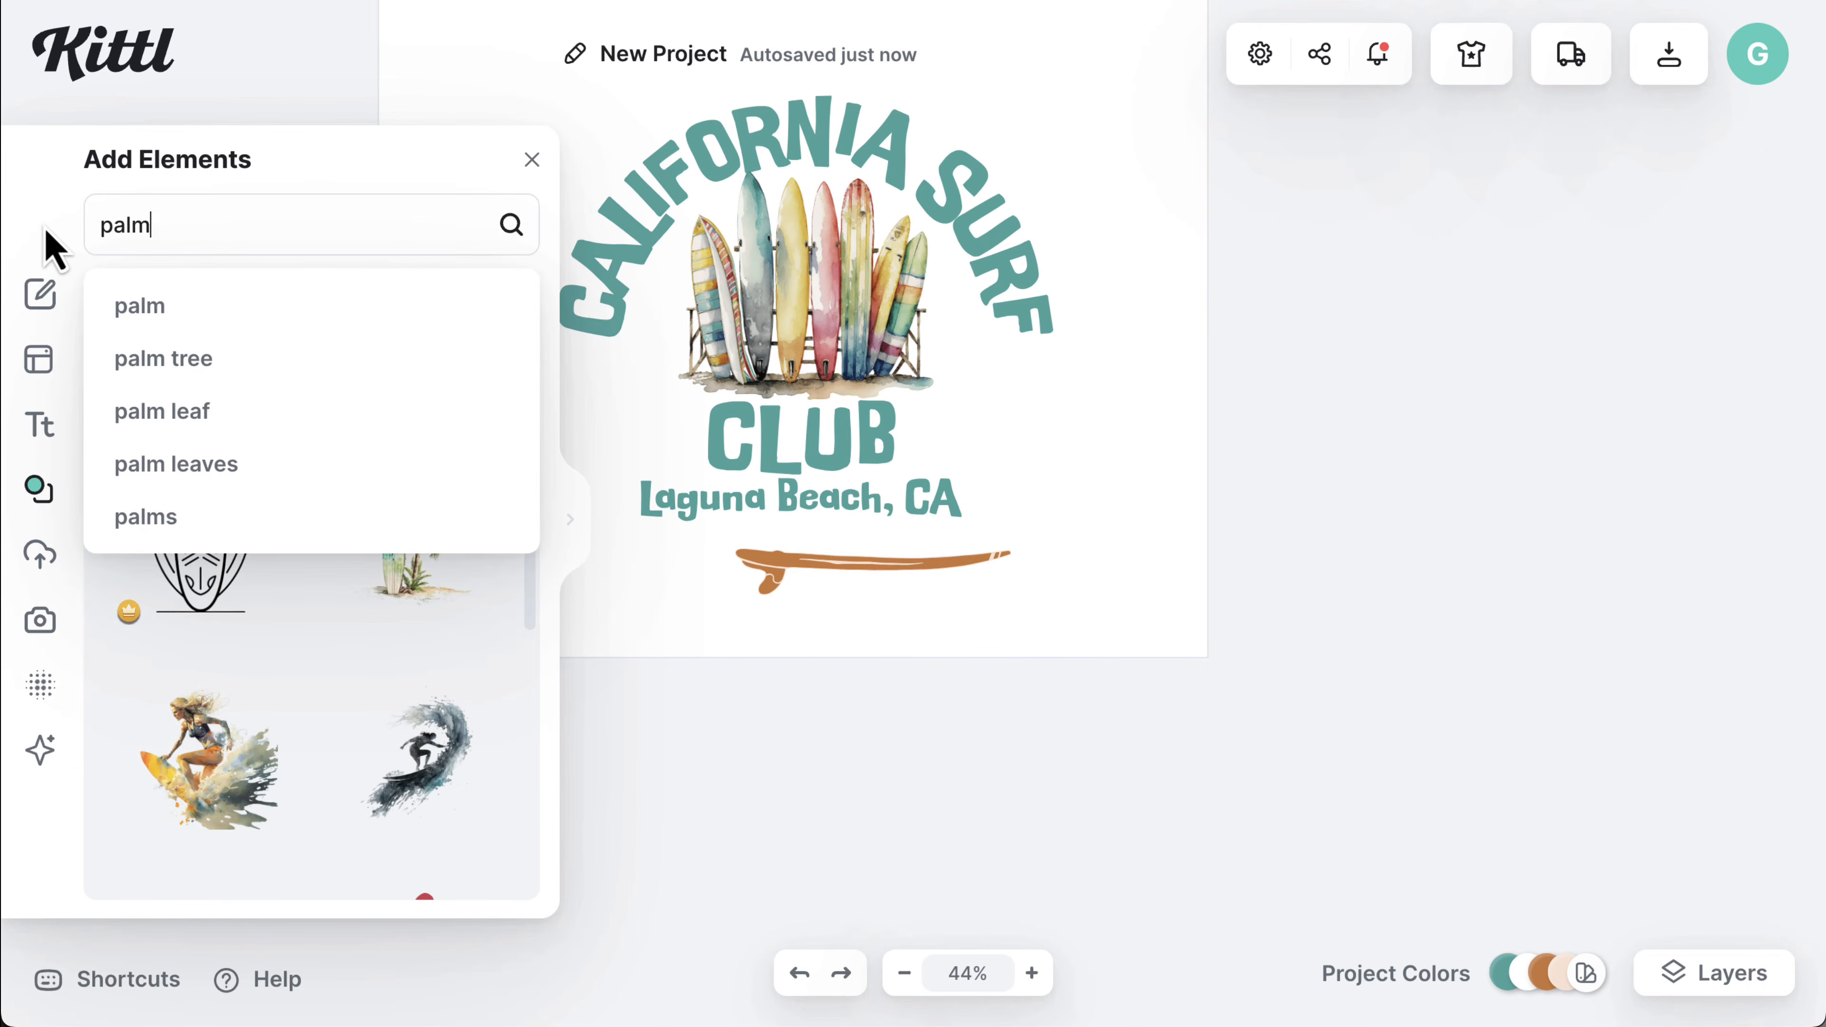
{"action": "left_click", "coordinate": [184, 363]}
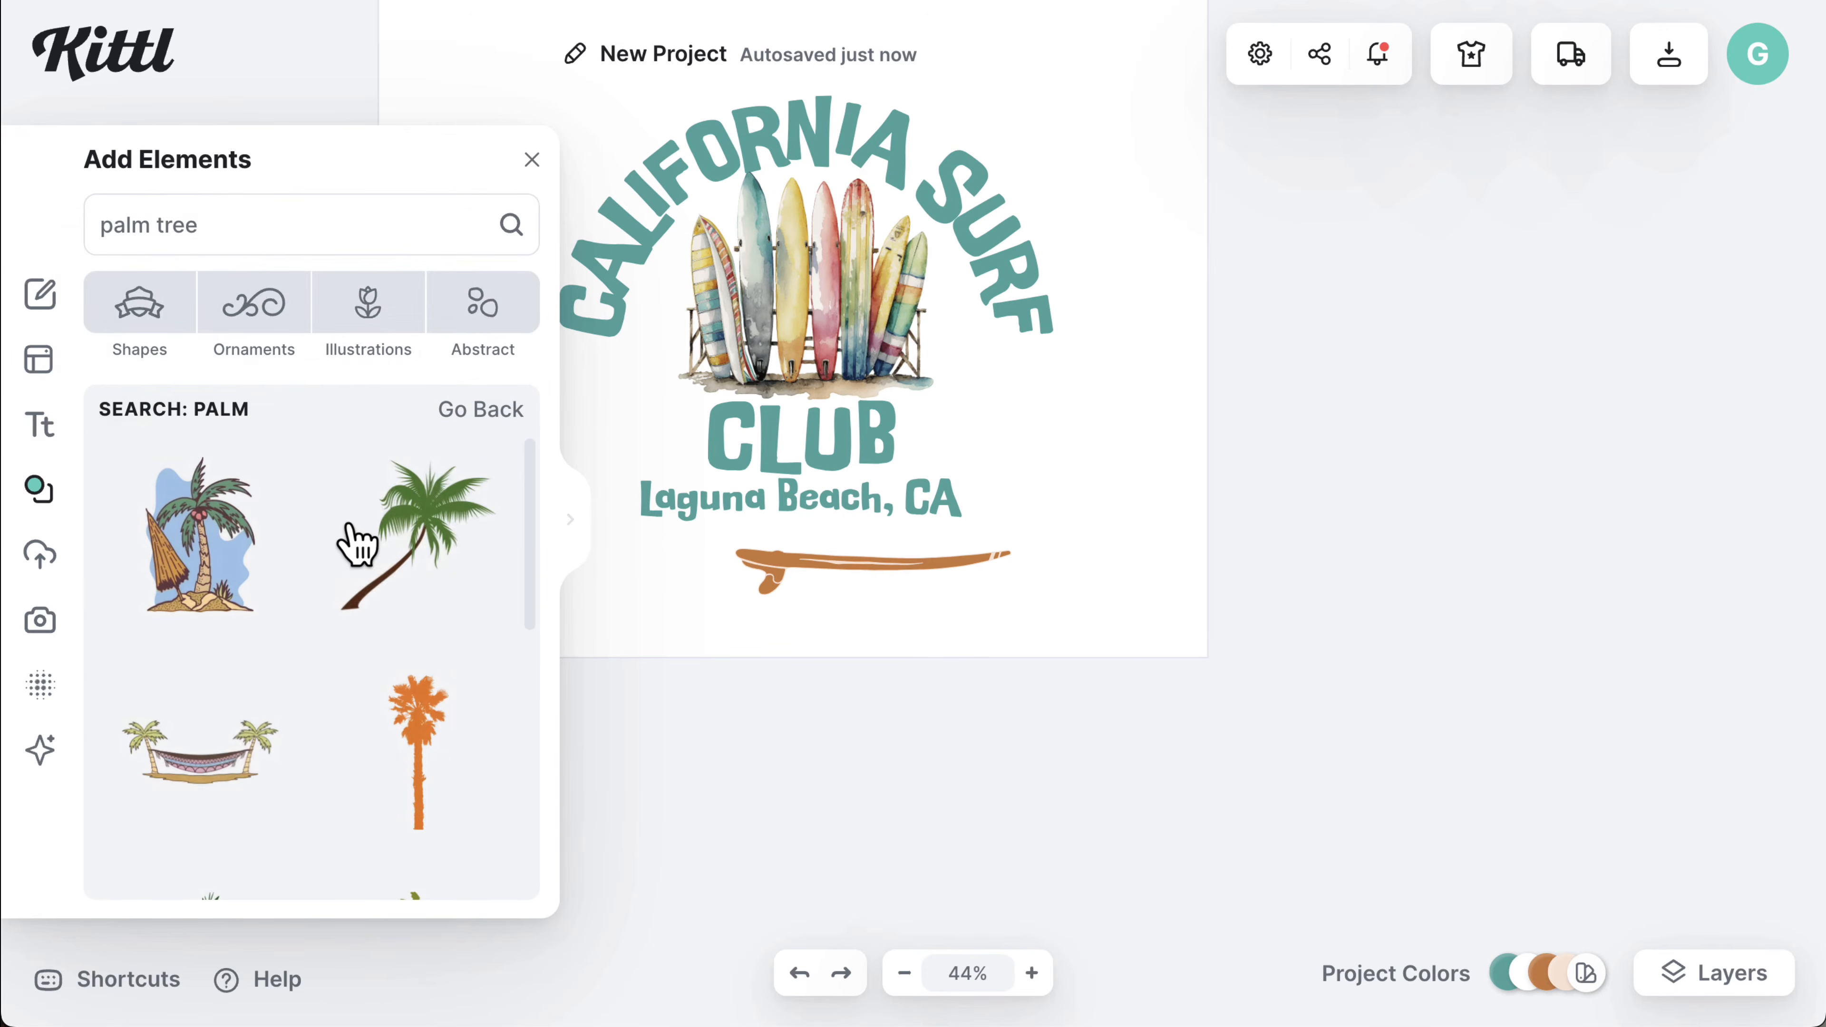
{"action": "scroll", "coordinate": [381, 604], "scroll_direction": "down", "scroll_amount": 3}
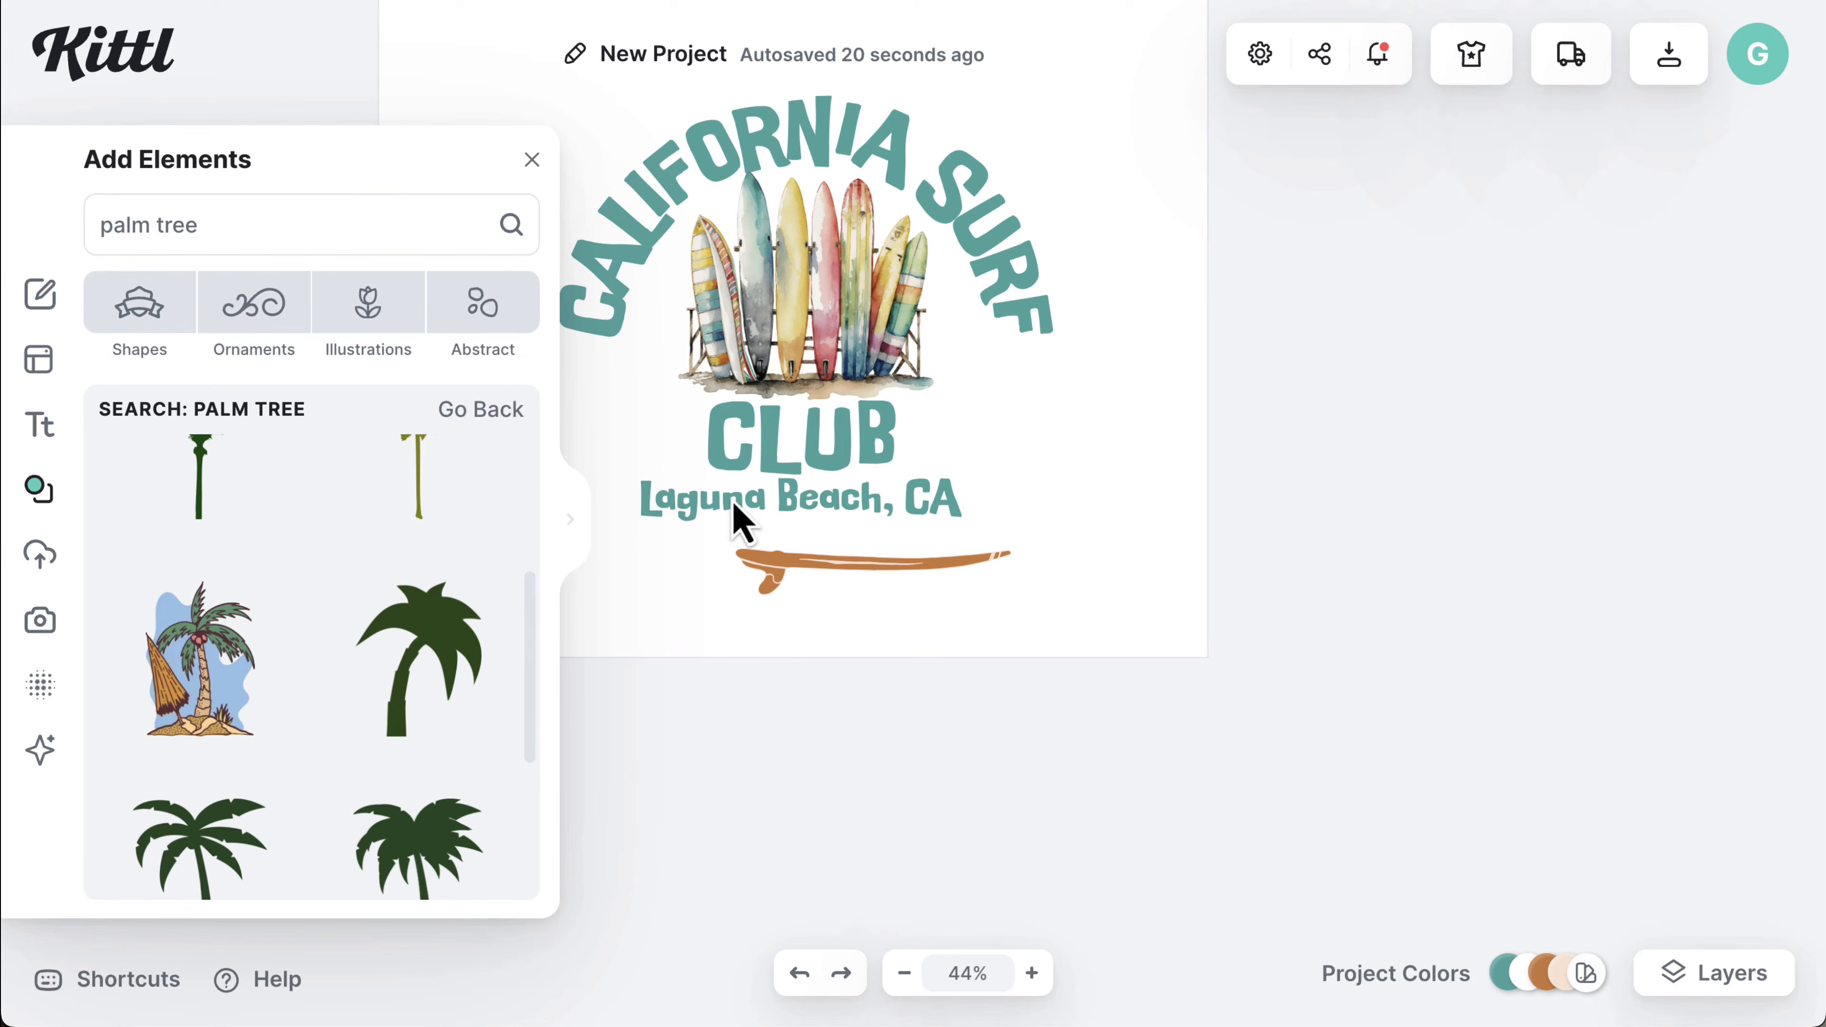
{"action": "scroll", "coordinate": [429, 692], "scroll_direction": "down", "scroll_amount": 5}
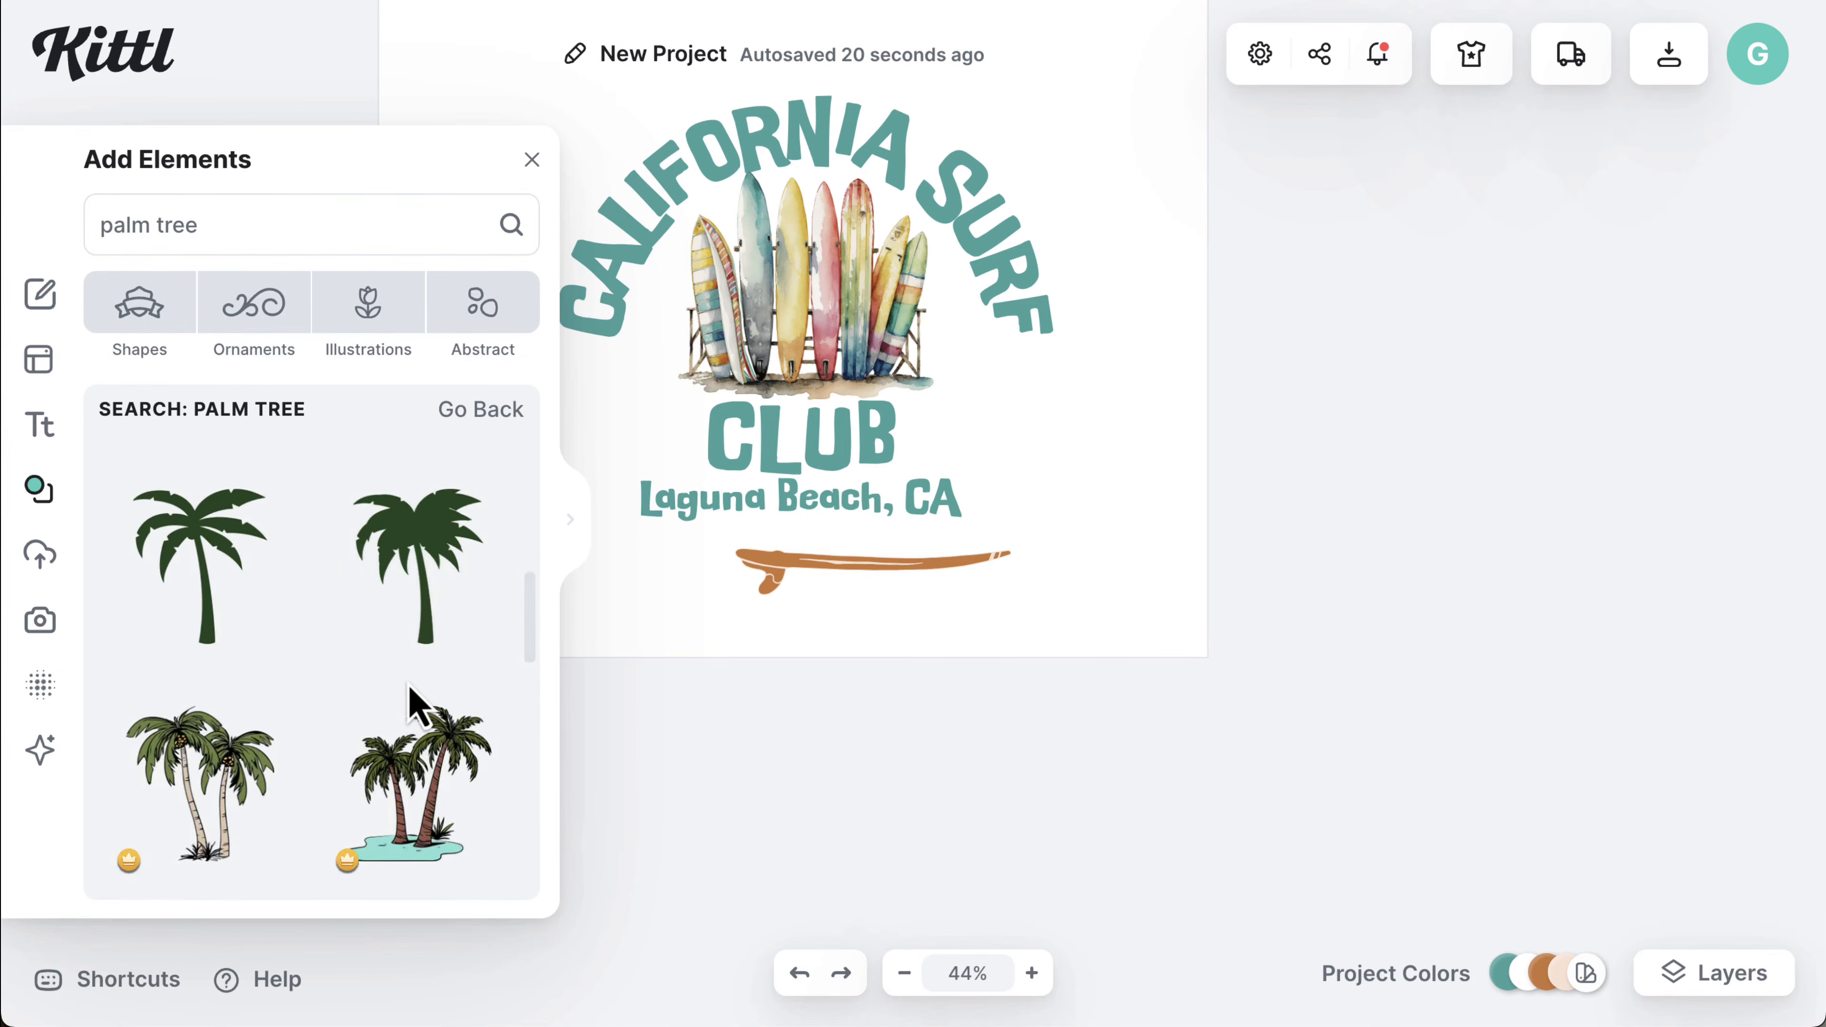
{"action": "scroll", "coordinate": [417, 702], "scroll_direction": "down", "scroll_amount": 5}
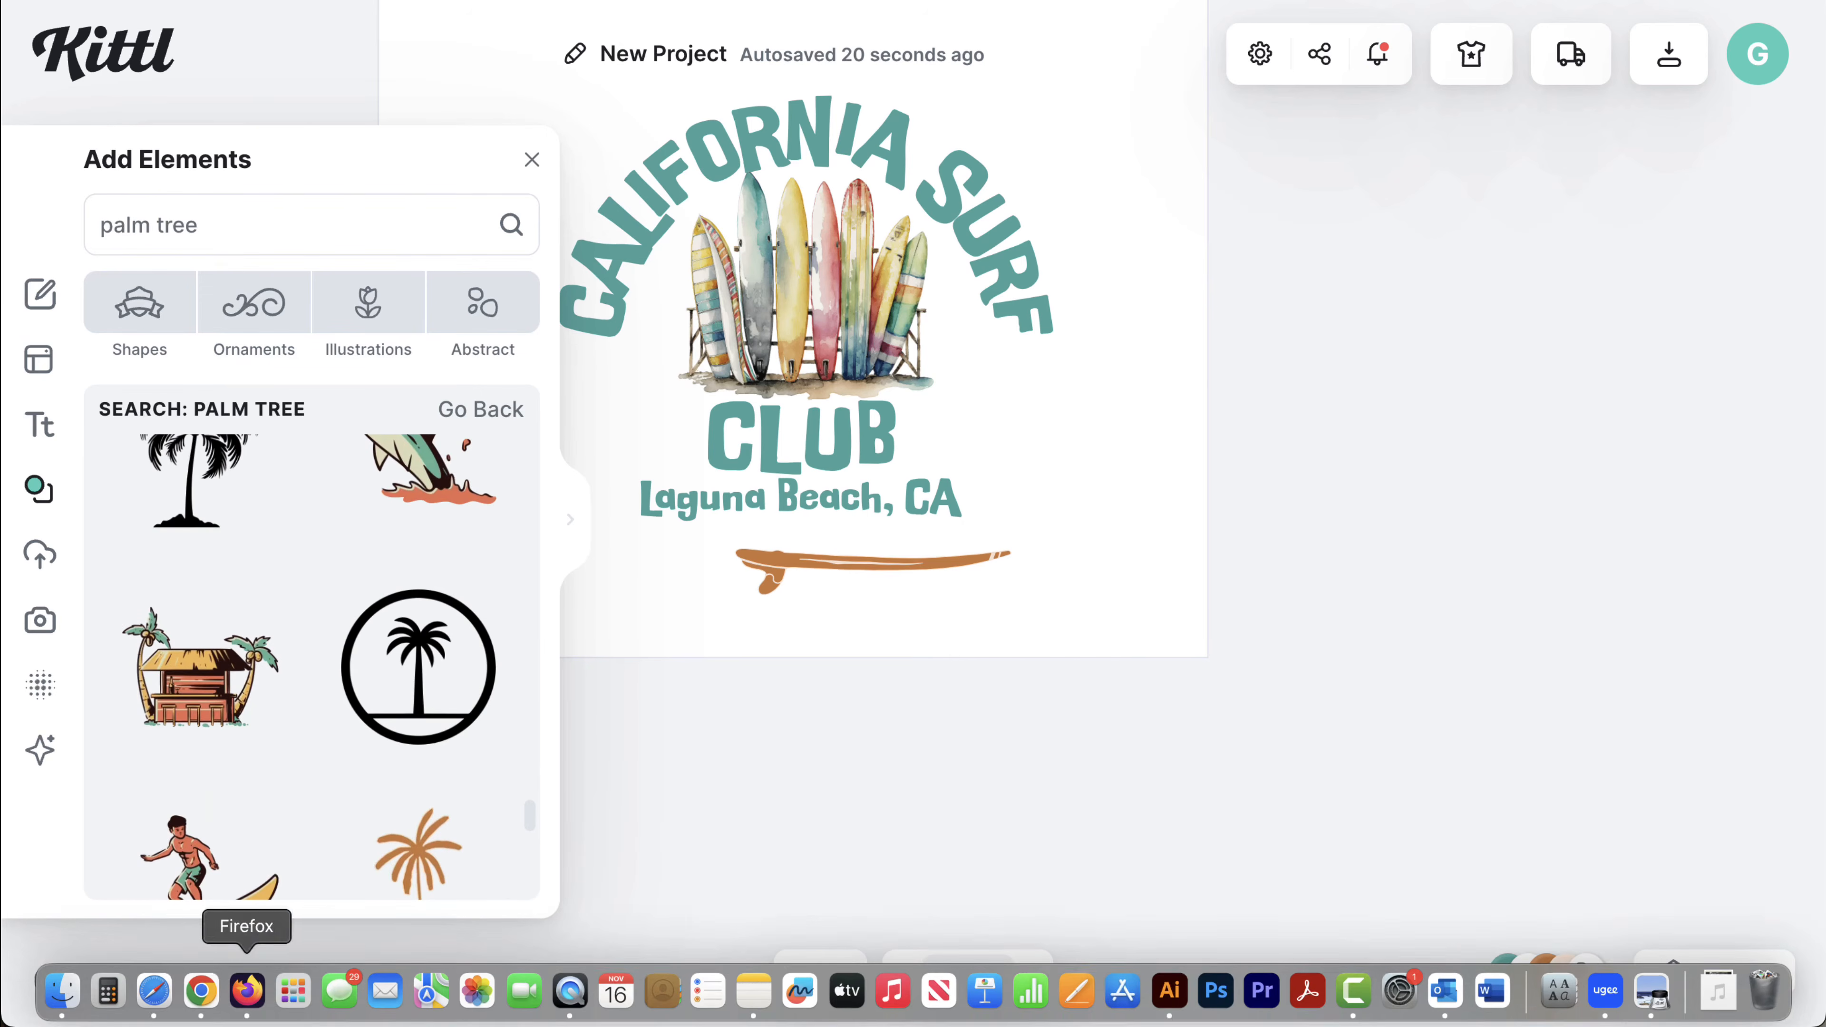
{"action": "scroll", "coordinate": [376, 684], "scroll_direction": "down", "scroll_amount": 5}
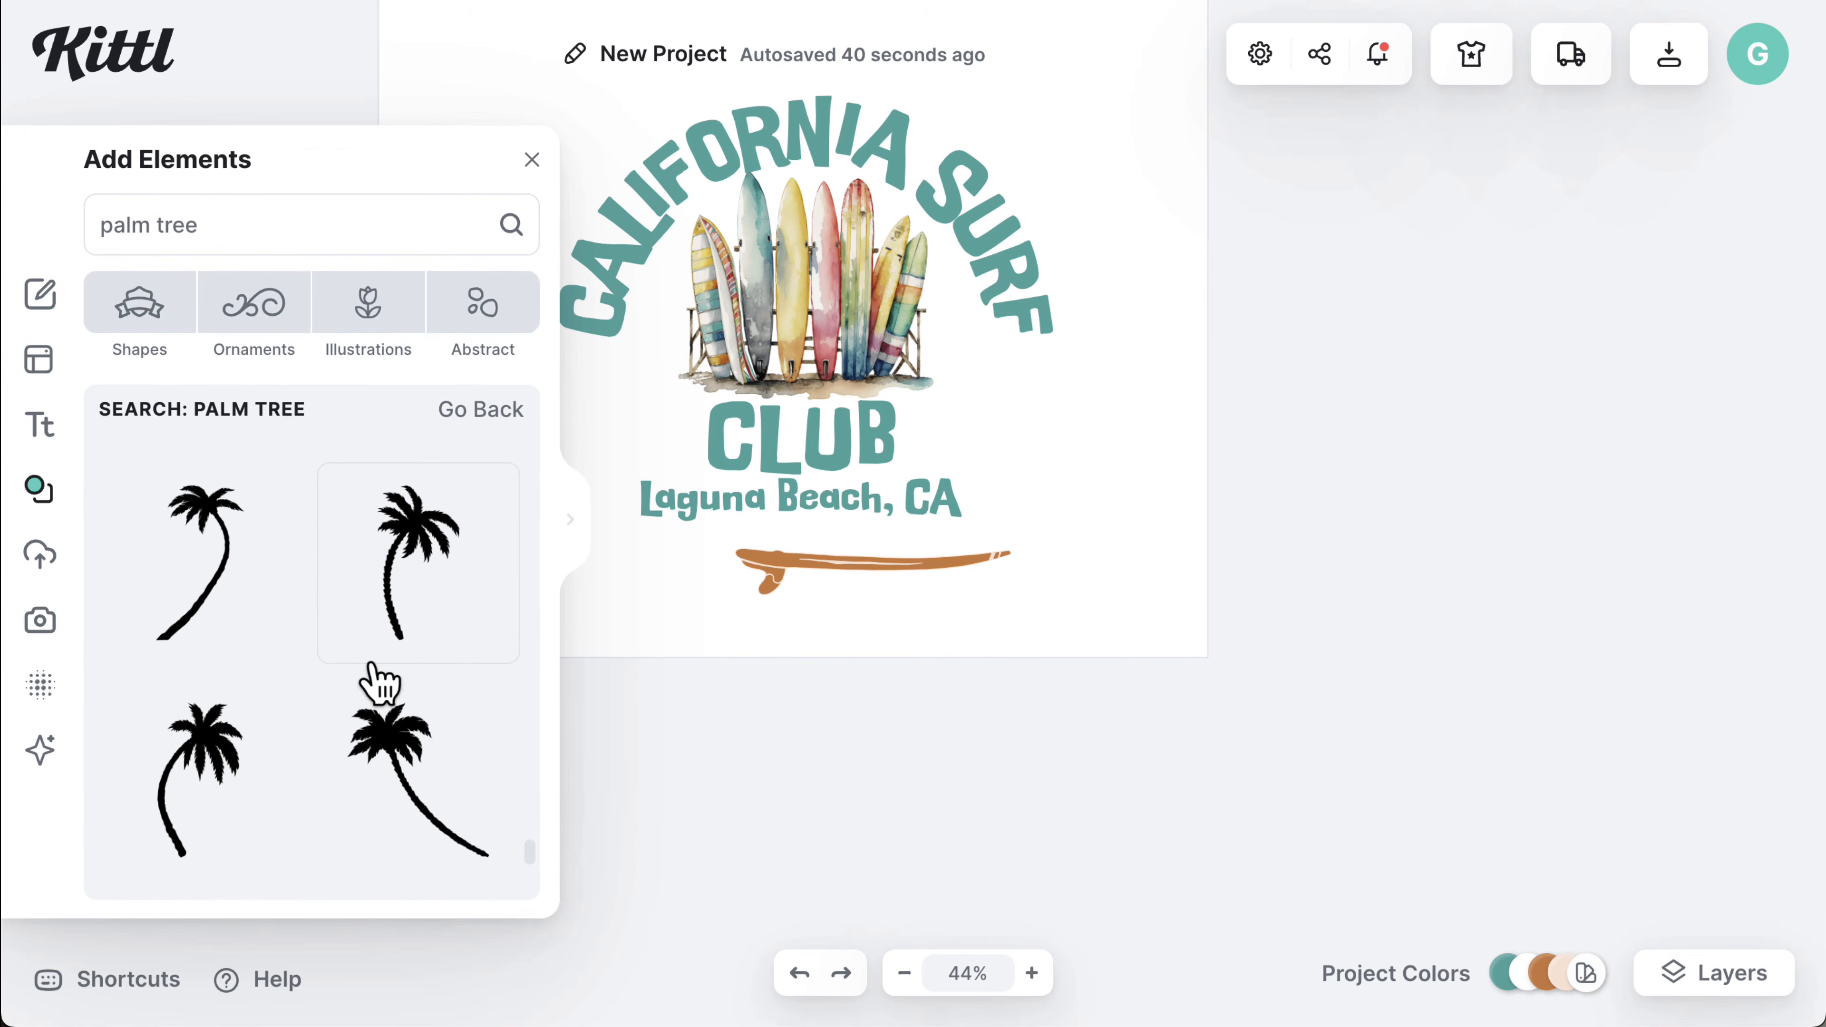
{"action": "left_click", "coordinate": [400, 726]}
{"action": "scroll", "coordinate": [311, 790], "scroll_direction": "down", "scroll_amount": 2}
{"action": "left_click", "coordinate": [208, 660]}
{"action": "left_click_drag", "start_coordinate": [906, 418], "coordinate": [660, 311]}
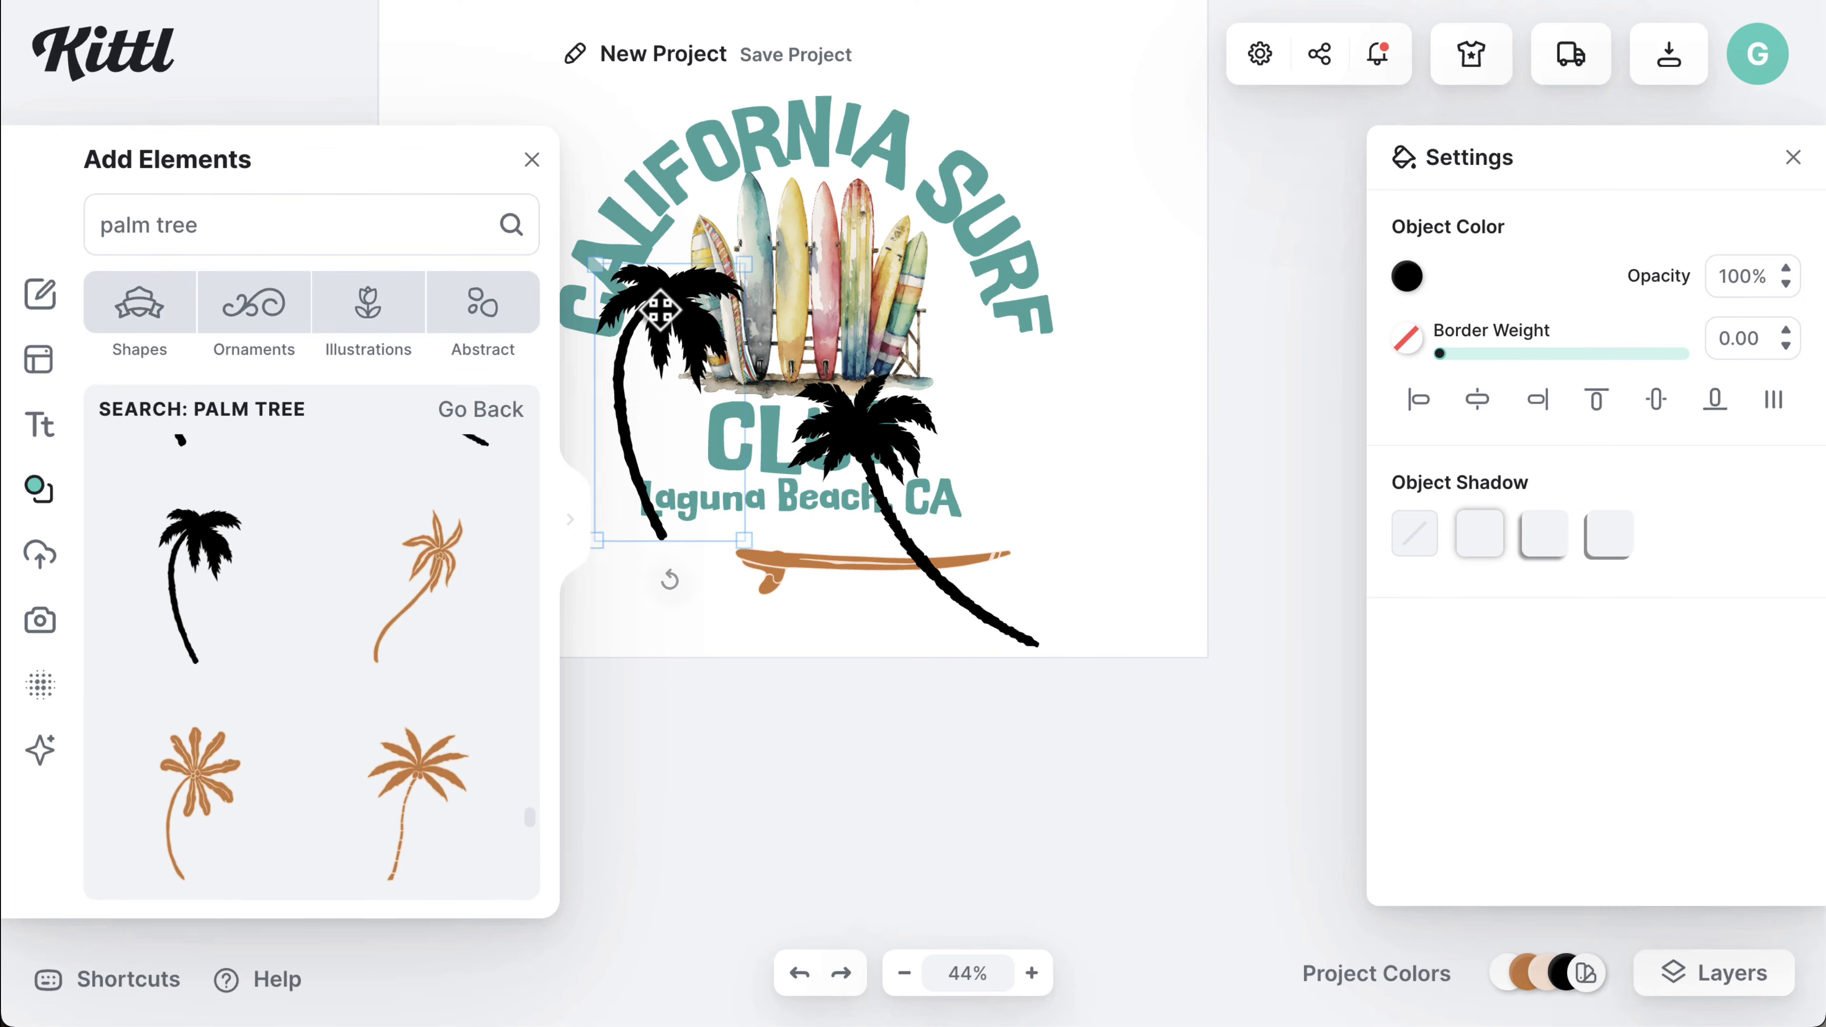
- Shift the orange surfboard left under Laguna Beach, CA, and move the long leaning palm left over CLUB
{"action": "left_click_drag", "start_coordinate": [838, 559], "coordinate": [763, 544]}
{"action": "left_click", "coordinate": [943, 592], "text": "shift"}
{"action": "left_click_drag", "start_coordinate": [943, 592], "coordinate": [892, 580]}
{"action": "scroll", "coordinate": [367, 759], "scroll_direction": "down", "scroll_amount": 5}
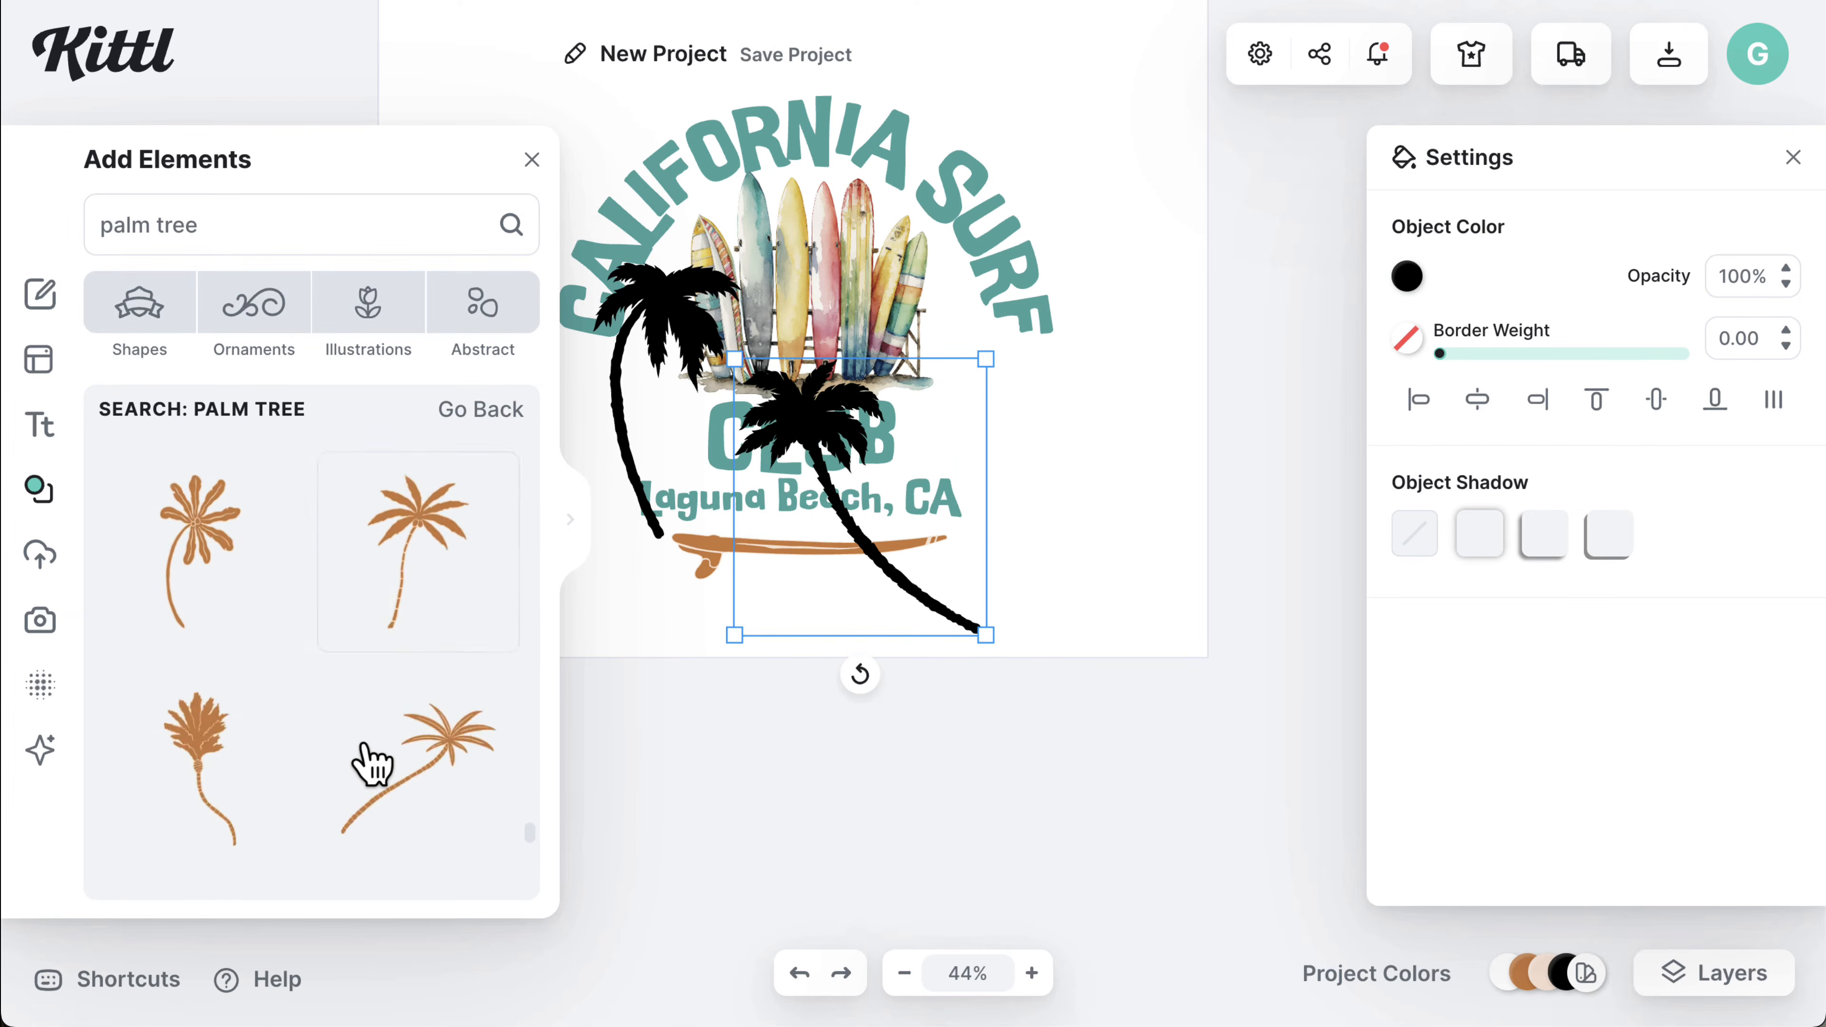
- Add a third black palm, shrink it beside the surfboard row's left side, and move the curved palm to the right below SURF
{"action": "left_click", "coordinate": [449, 669]}
{"action": "left_click_drag", "start_coordinate": [898, 462], "coordinate": [601, 379]}
{"action": "left_click_drag", "start_coordinate": [668, 289], "coordinate": [699, 258]}
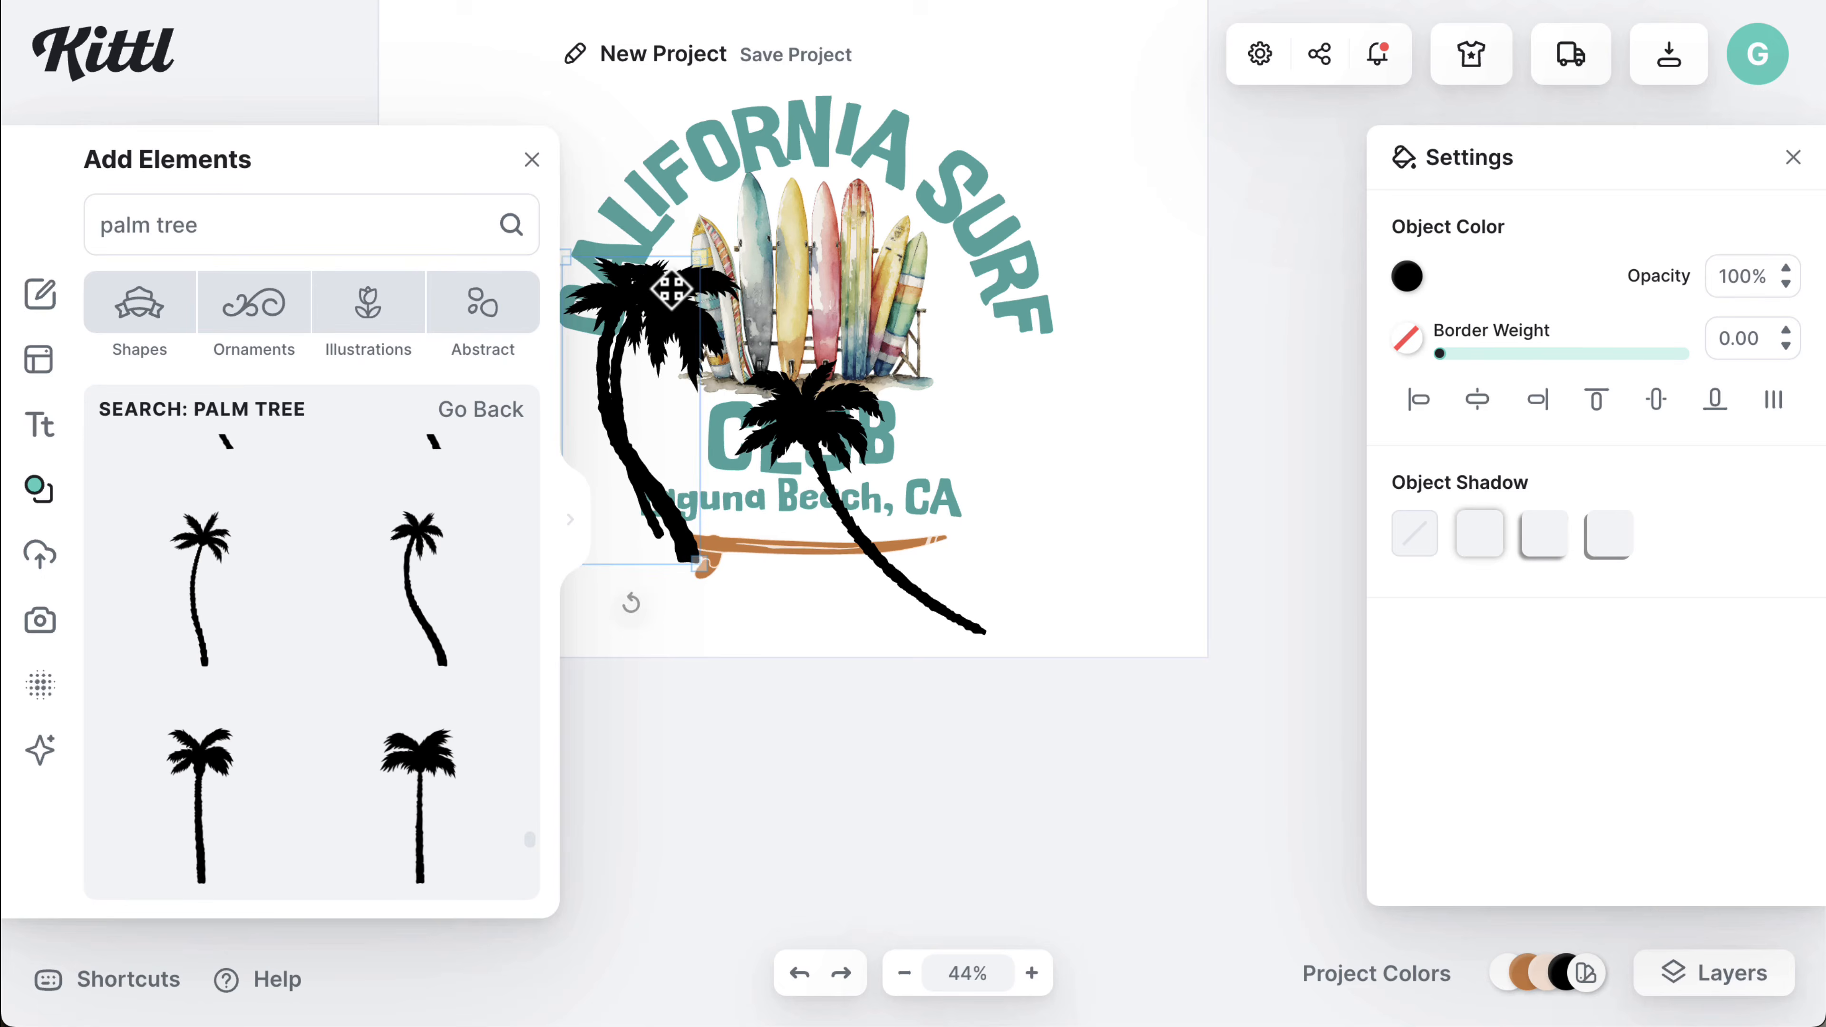
{"action": "left_click_drag", "start_coordinate": [704, 327], "coordinate": [1039, 378]}
{"action": "left_click", "coordinate": [636, 460]}
{"action": "left_click_drag", "start_coordinate": [699, 258], "coordinate": [674, 319]}
{"action": "left_click_drag", "start_coordinate": [641, 363], "coordinate": [665, 336]}
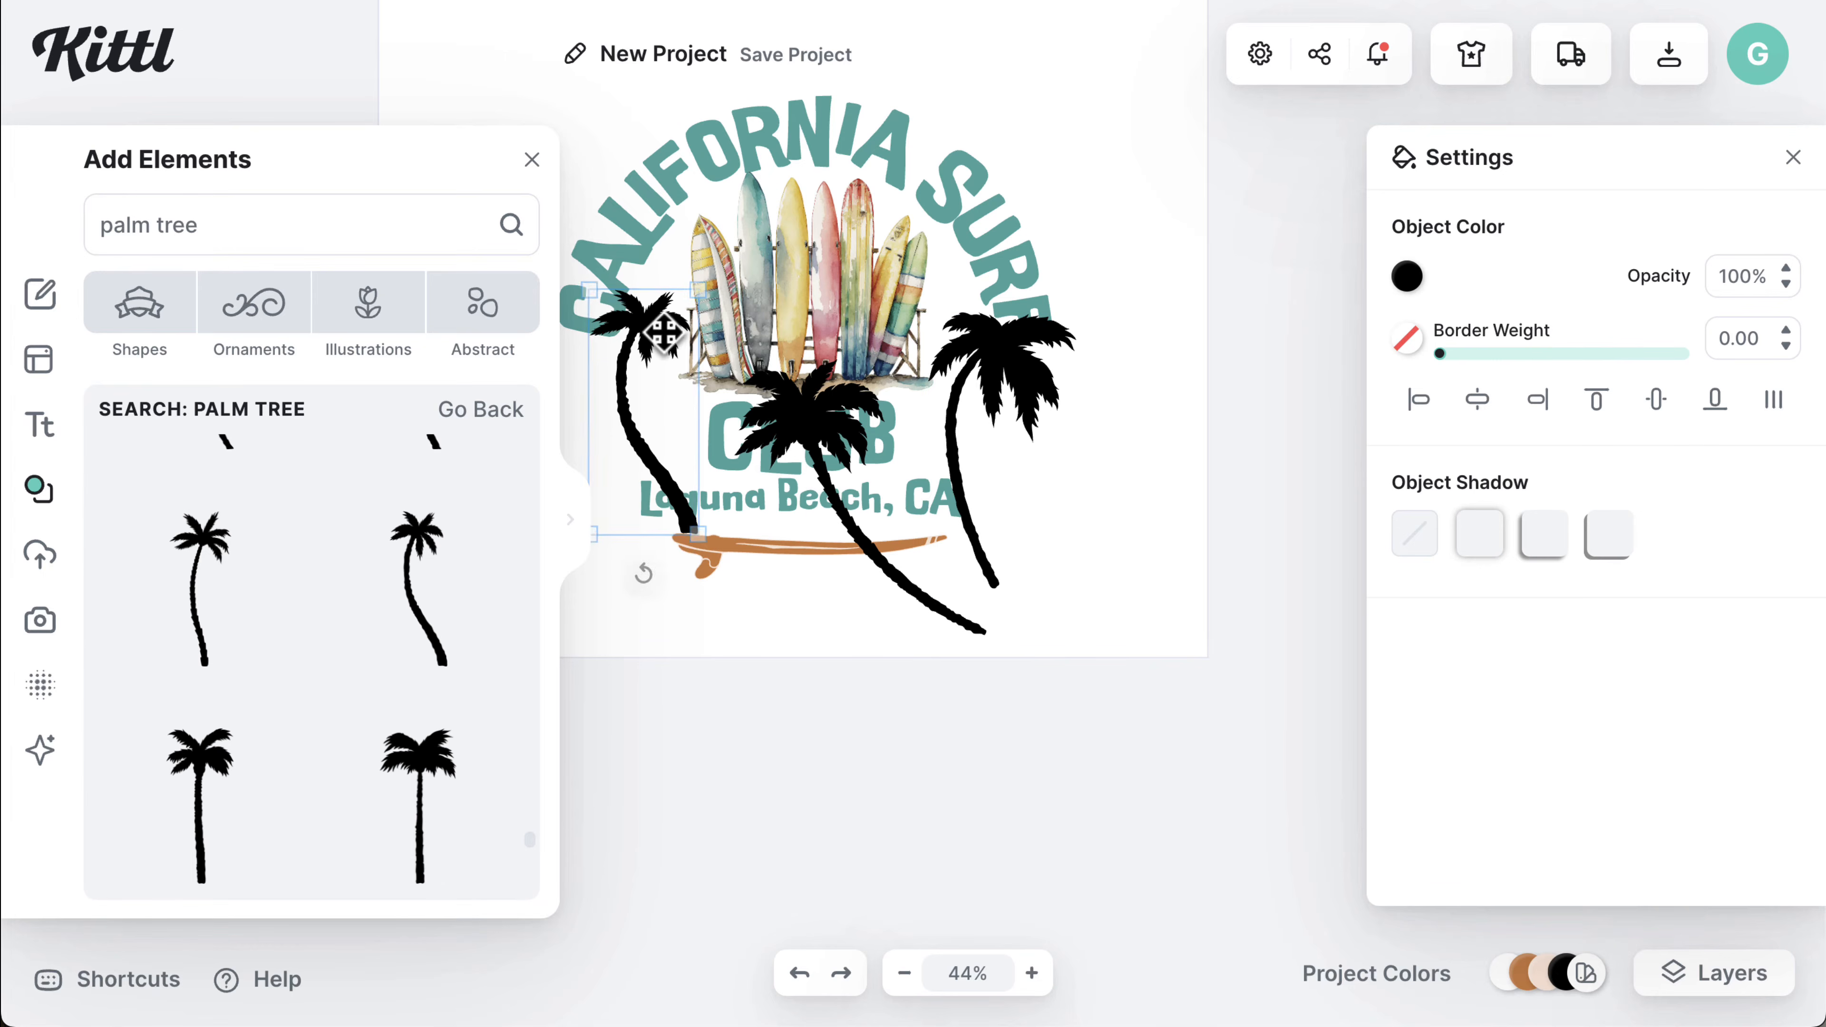
- Add another black palm with a curved trunk on the left of the design, and delete the shrunken palm there
{"action": "scroll", "coordinate": [318, 769], "scroll_direction": "down", "scroll_amount": 6}
{"action": "left_click", "coordinate": [453, 669]}
{"action": "left_click_drag", "start_coordinate": [875, 457], "coordinate": [624, 364]}
{"action": "left_click", "coordinate": [647, 476]}
{"action": "left_click", "coordinate": [532, 160]}
{"action": "left_click_drag", "start_coordinate": [633, 436], "coordinate": [574, 460]}
{"action": "key", "text": "Delete"}
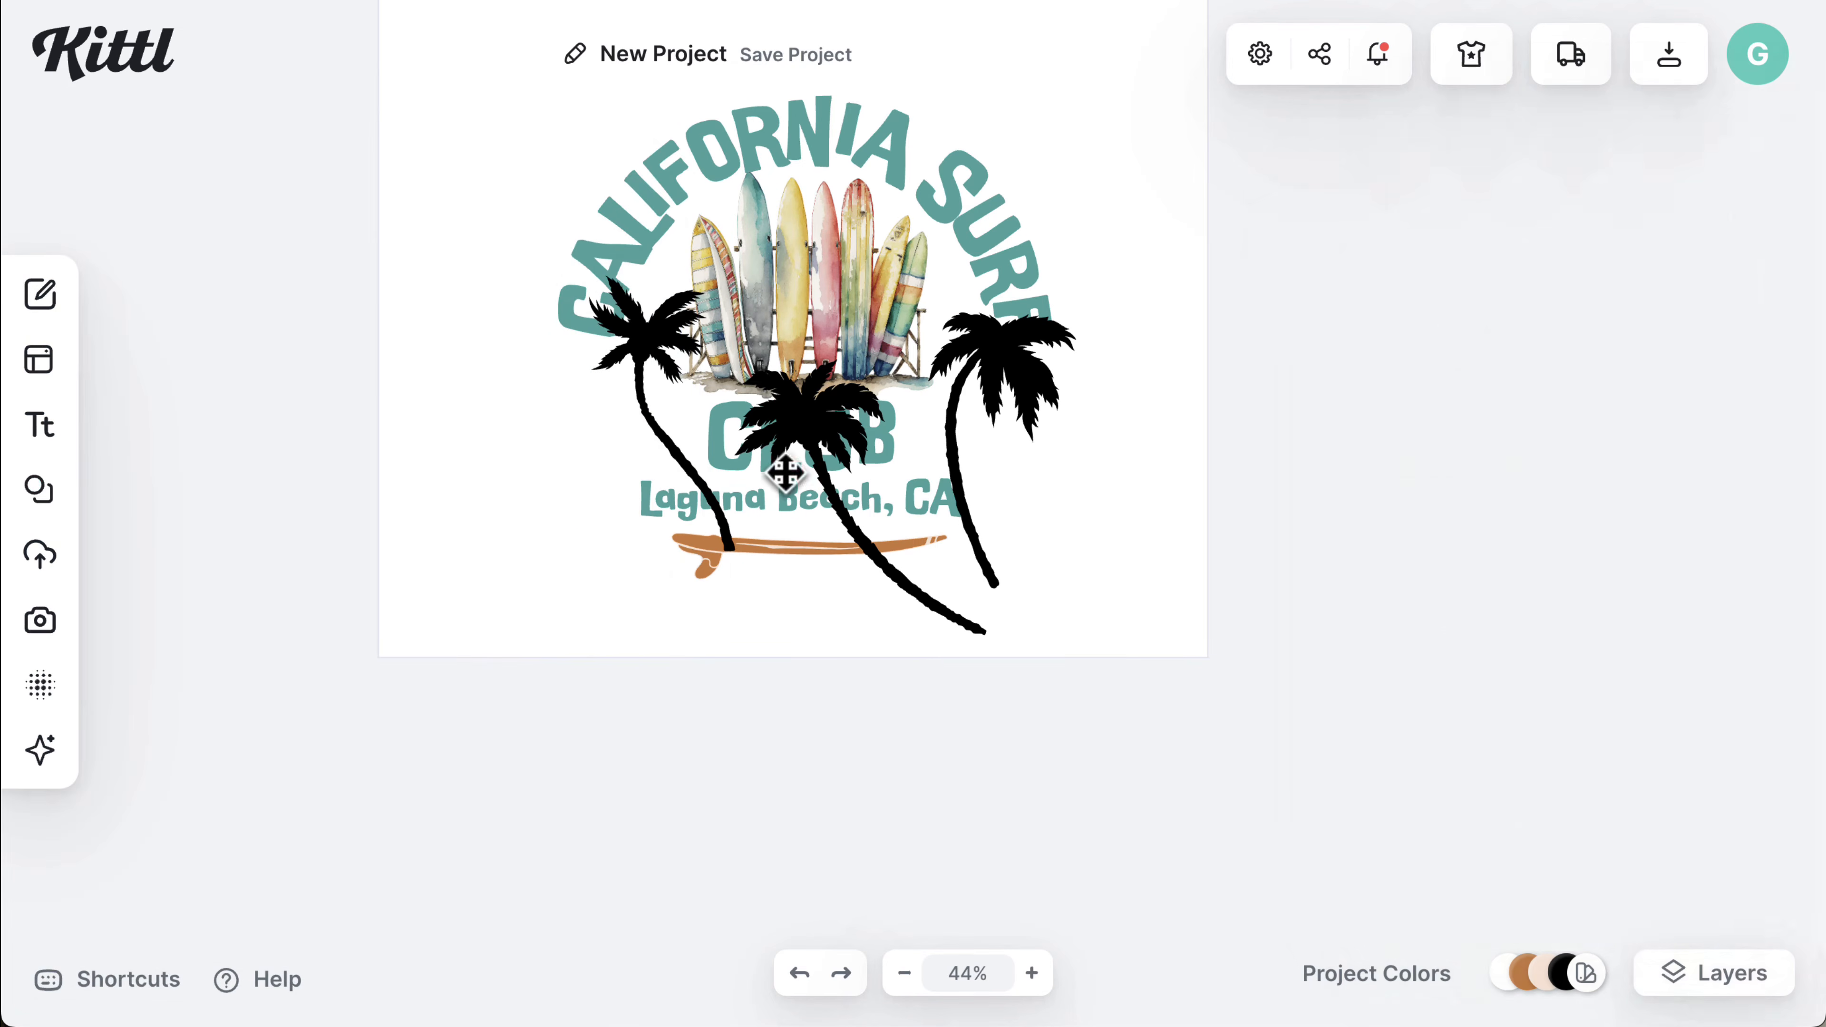
- Delete the leaning palm over CLUB and the palm on the right below SURF
{"action": "left_click", "coordinate": [789, 471]}
{"action": "key", "text": "Delete"}
{"action": "left_click", "coordinate": [1015, 355]}
{"action": "key", "text": "Delete"}
- Nudge the remaining palm up and left against the start of the arched text, and send it to the back
{"action": "mouse_move", "coordinate": [677, 354]}
{"action": "left_mouse_down"}
{"action": "mouse_move", "coordinate": [662, 391]}
{"action": "mouse_move", "coordinate": [641, 359]}
{"action": "mouse_move", "coordinate": [667, 344]}
{"action": "left_mouse_up"}
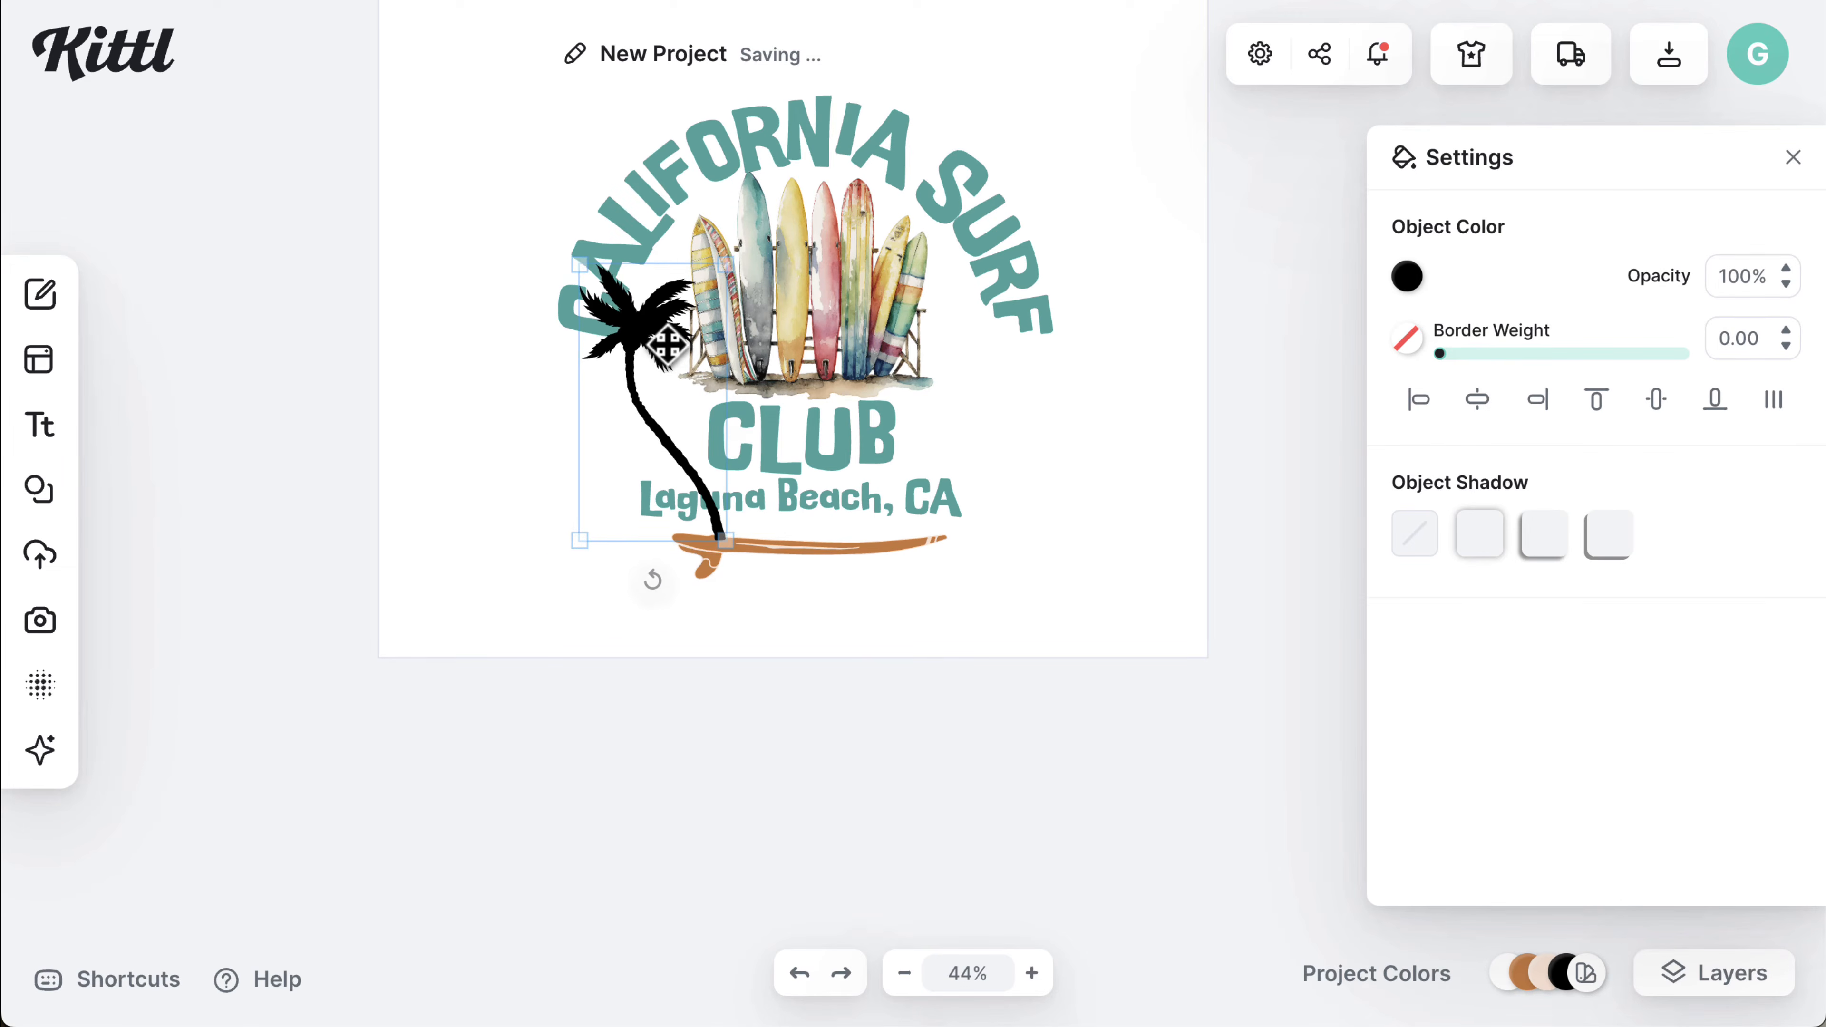
{"action": "right_click", "coordinate": [672, 369]}
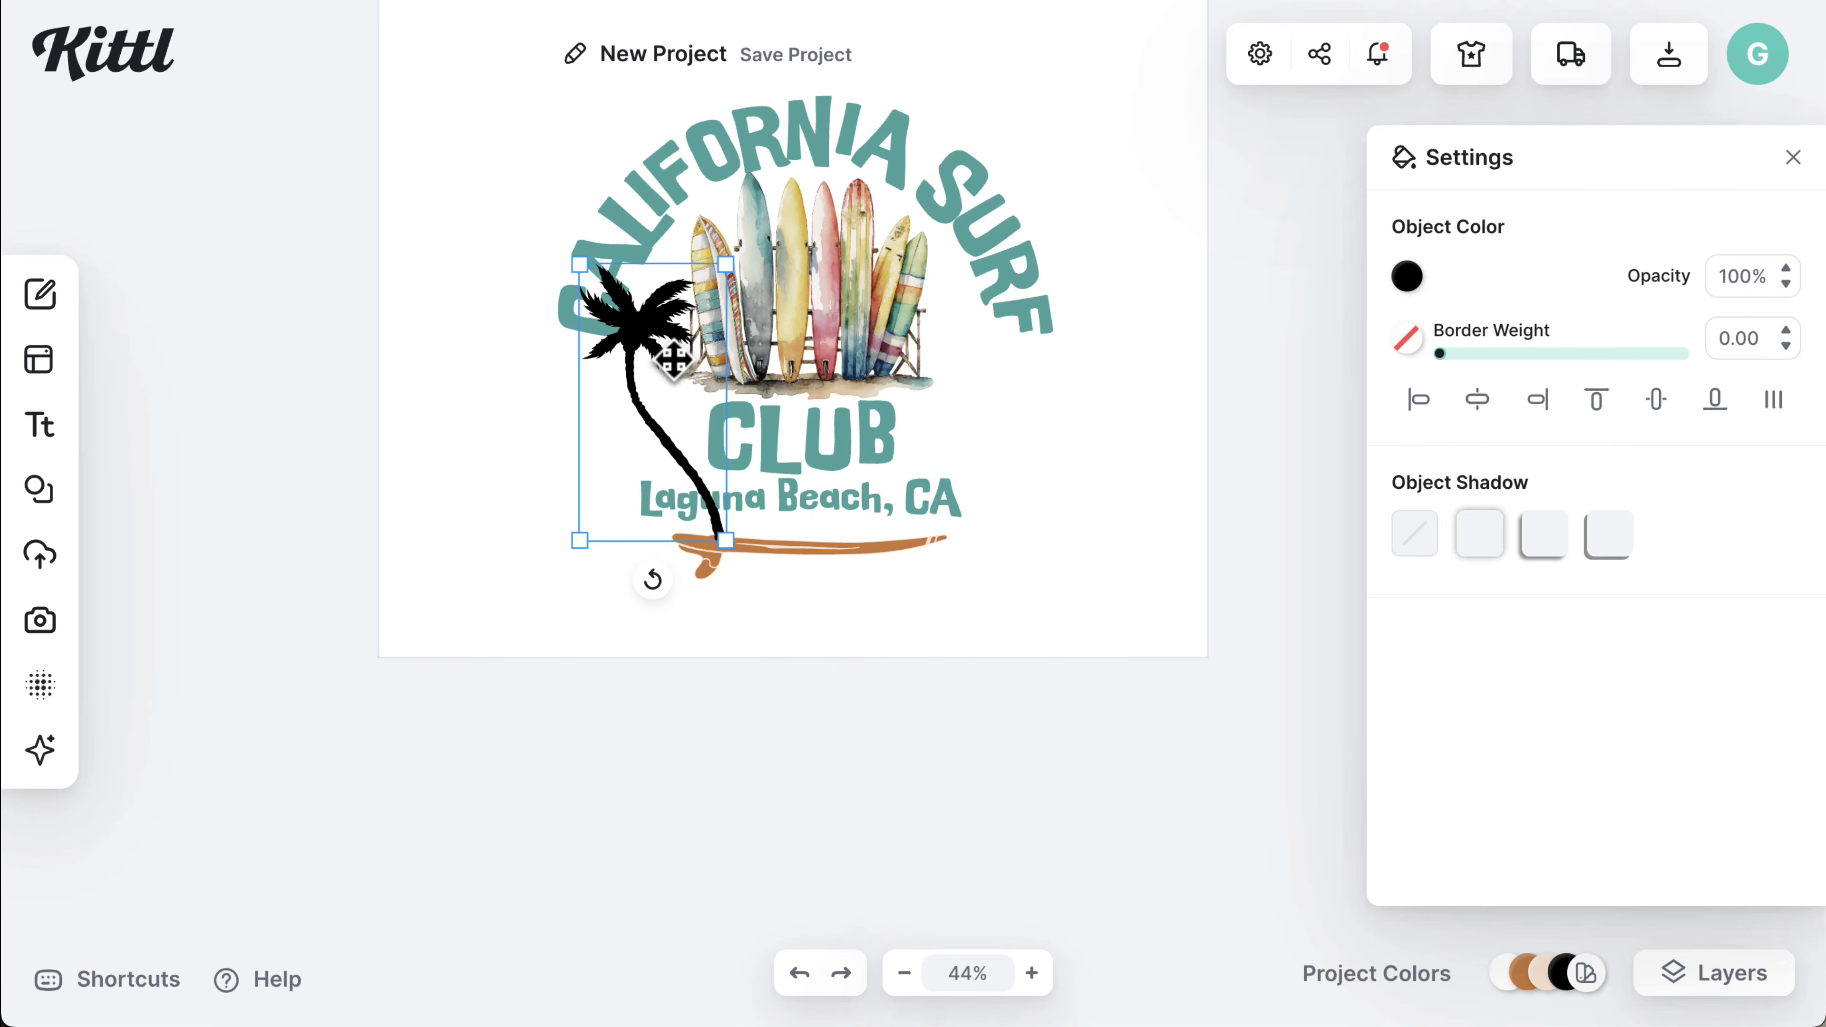
{"action": "right_click", "coordinate": [636, 312]}
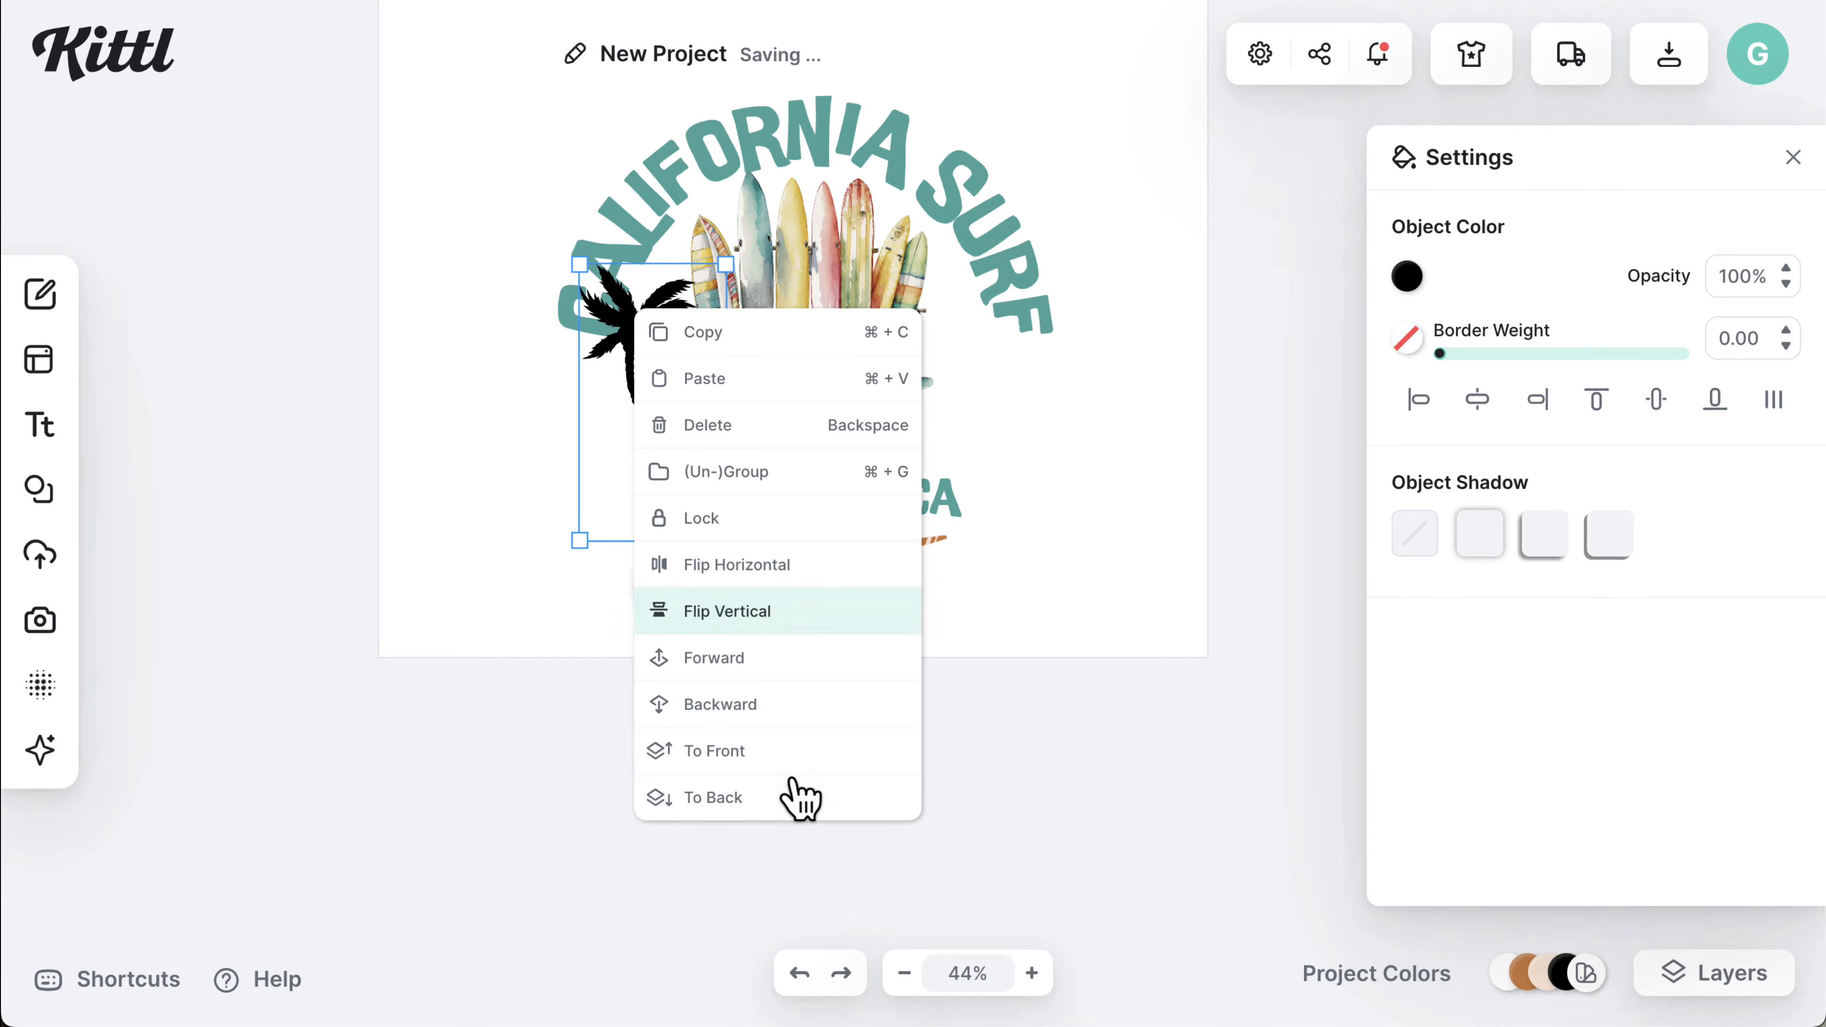
{"action": "left_click", "coordinate": [799, 798]}
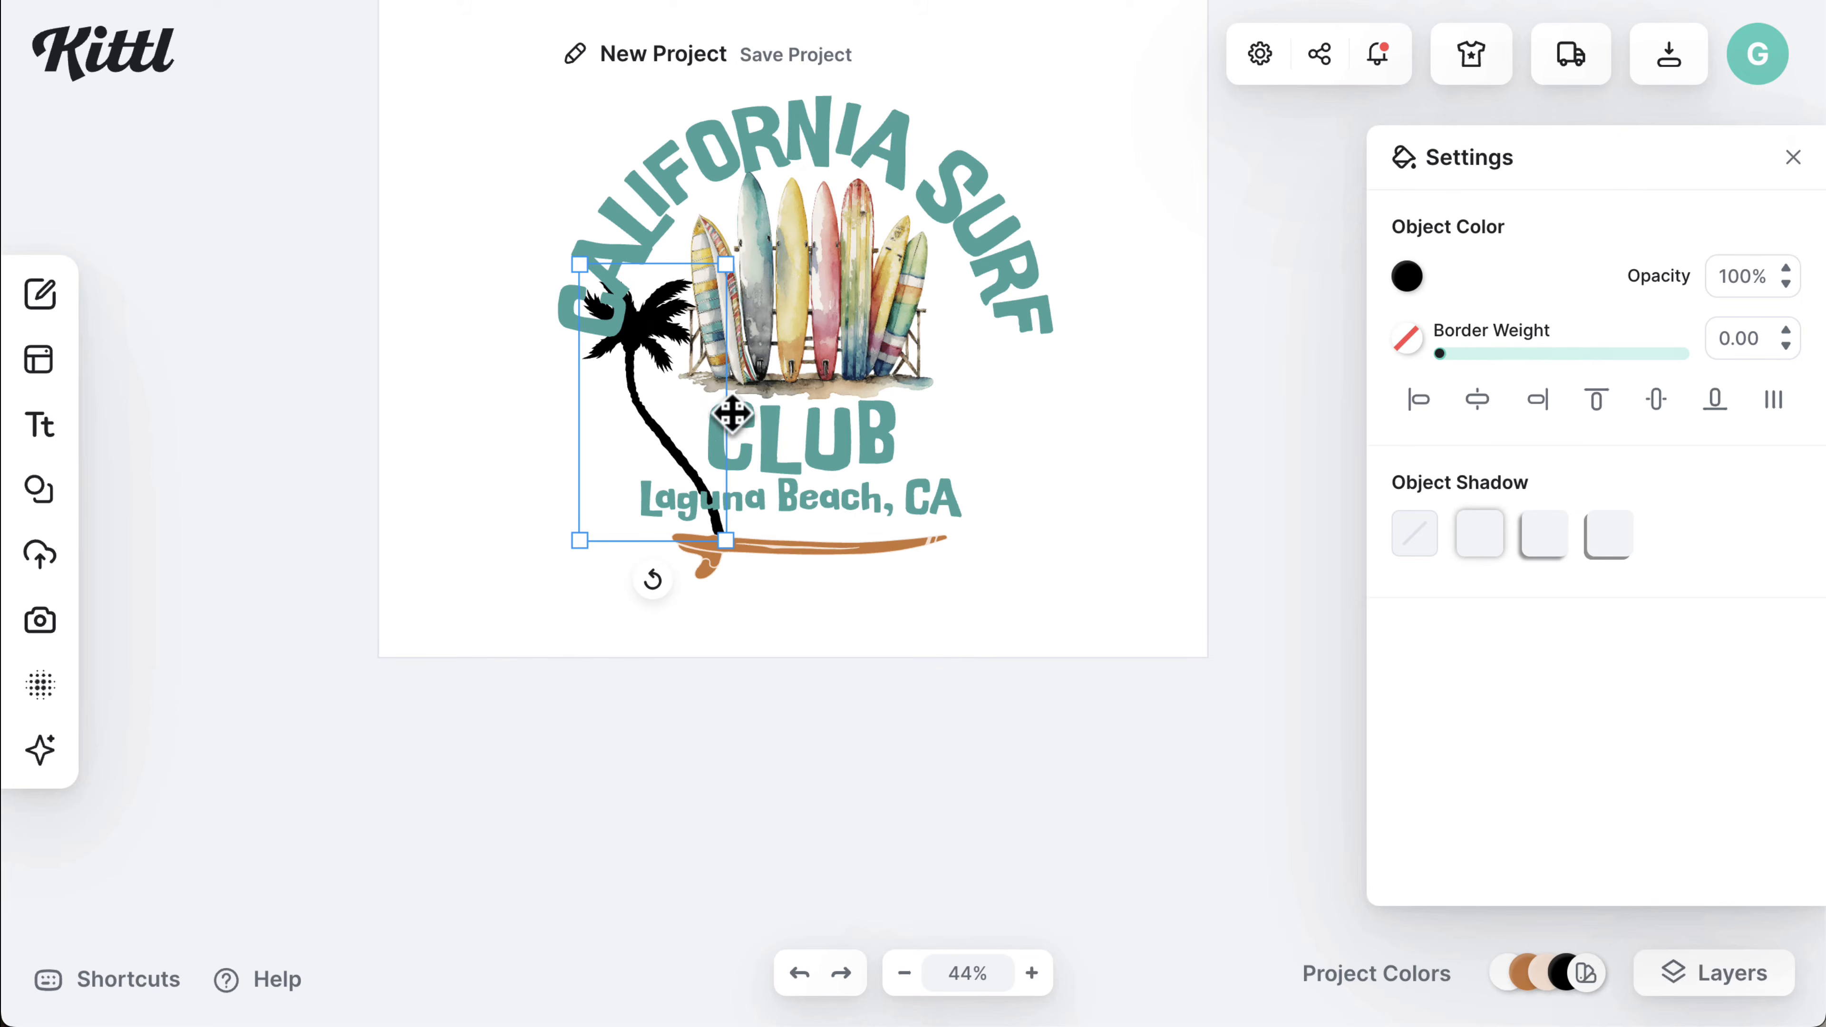
- Recolor the palm by sampling the teal surfboard, and resample to replace the first pale gray with a soft gray-green
{"action": "left_click", "coordinate": [1408, 280]}
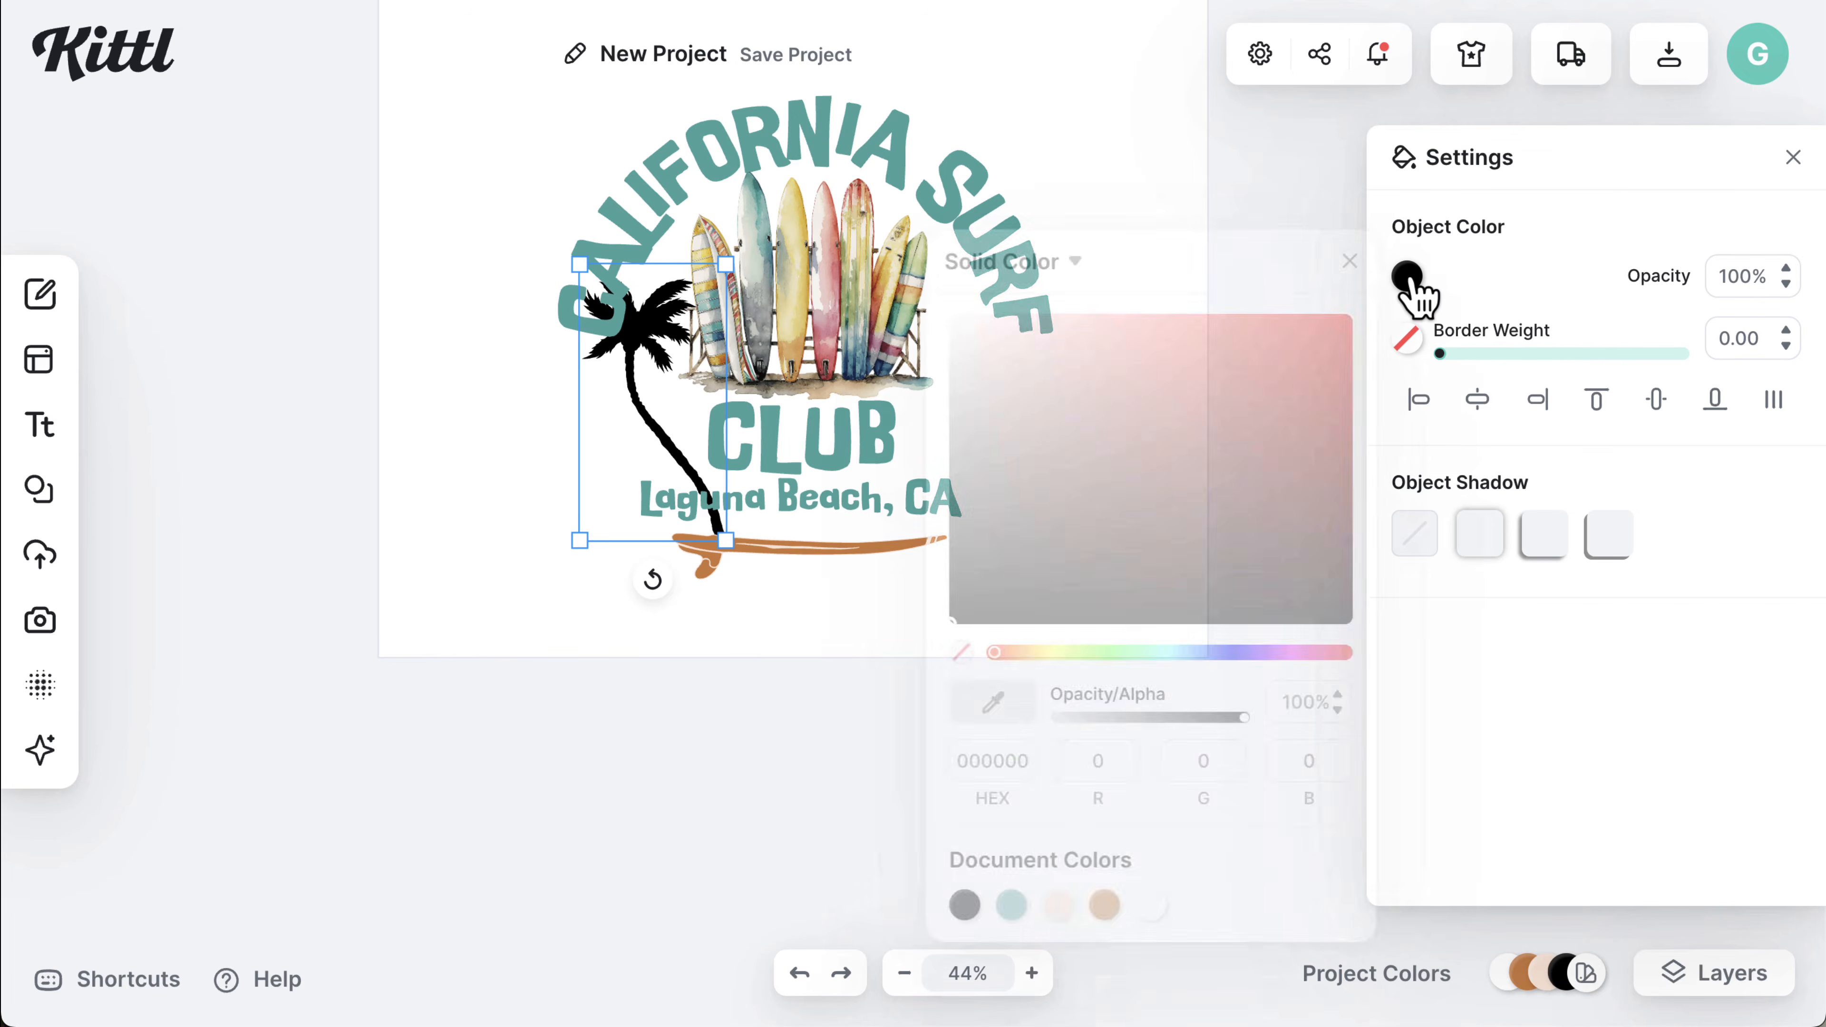
{"action": "left_click", "coordinate": [1407, 281]}
{"action": "left_click", "coordinate": [1408, 281]}
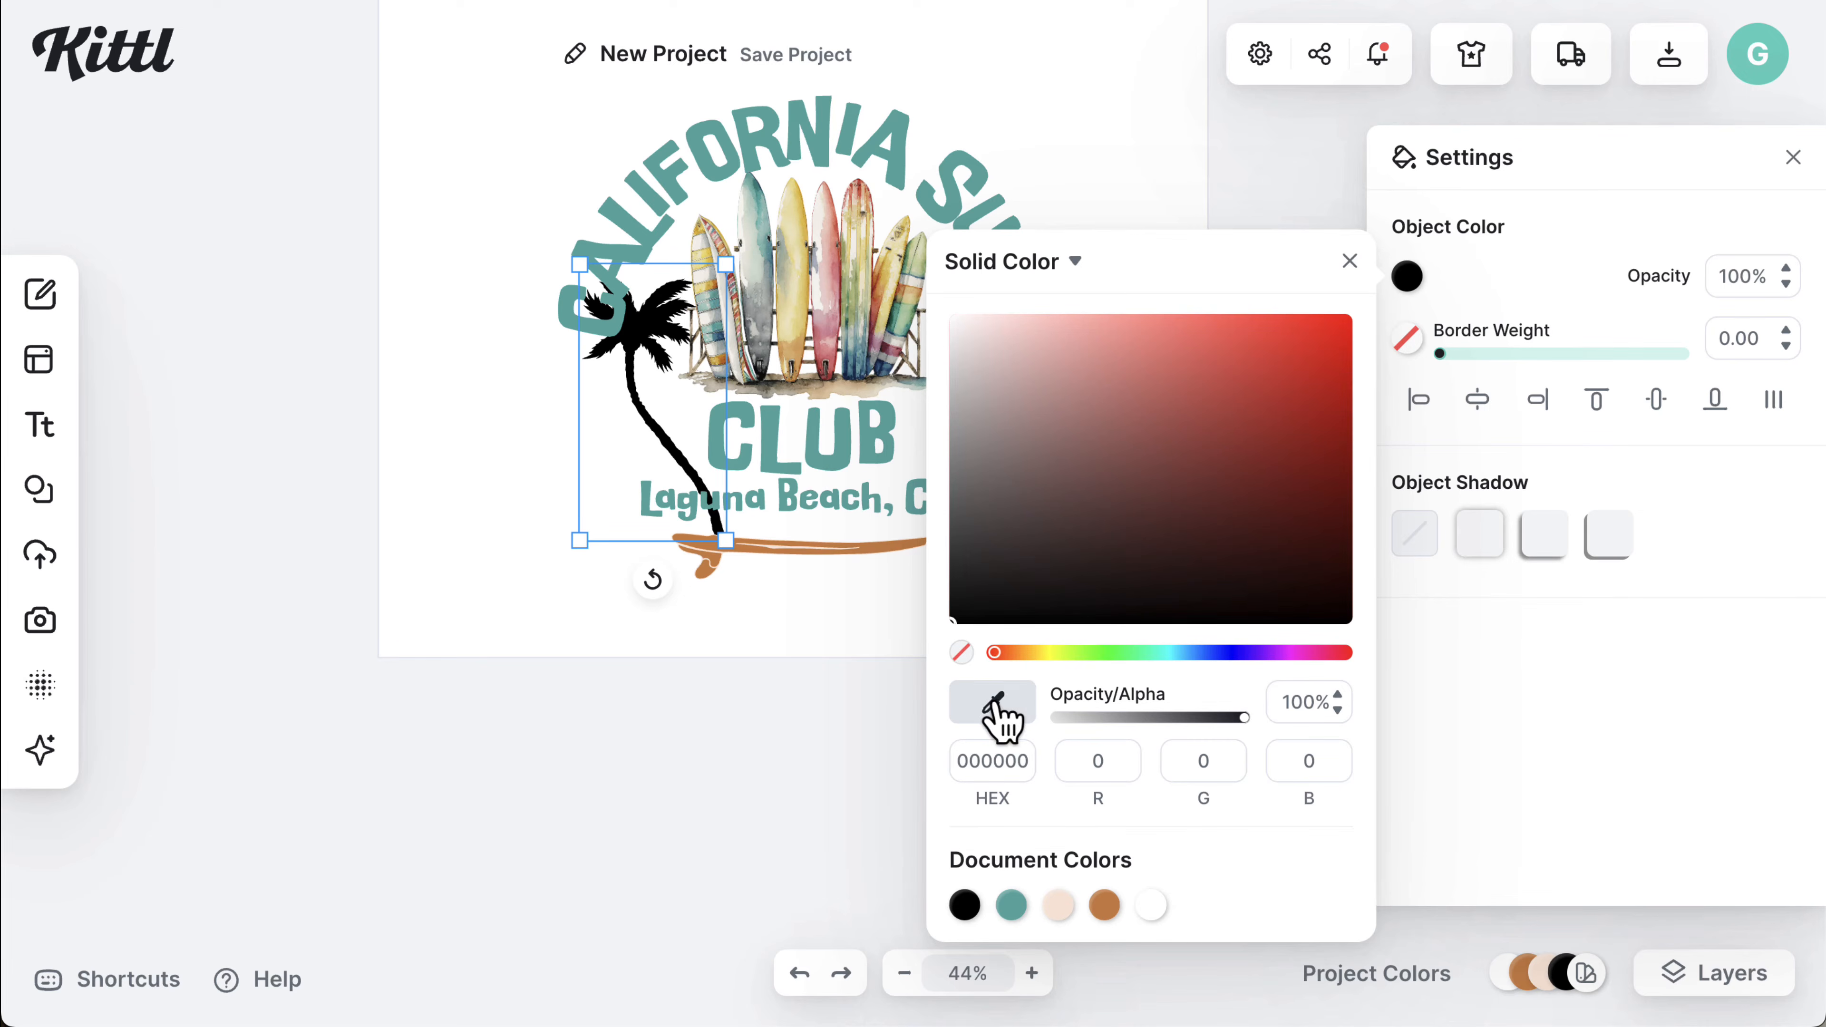
{"action": "left_click", "coordinate": [752, 239]}
{"action": "left_click", "coordinate": [1408, 279]}
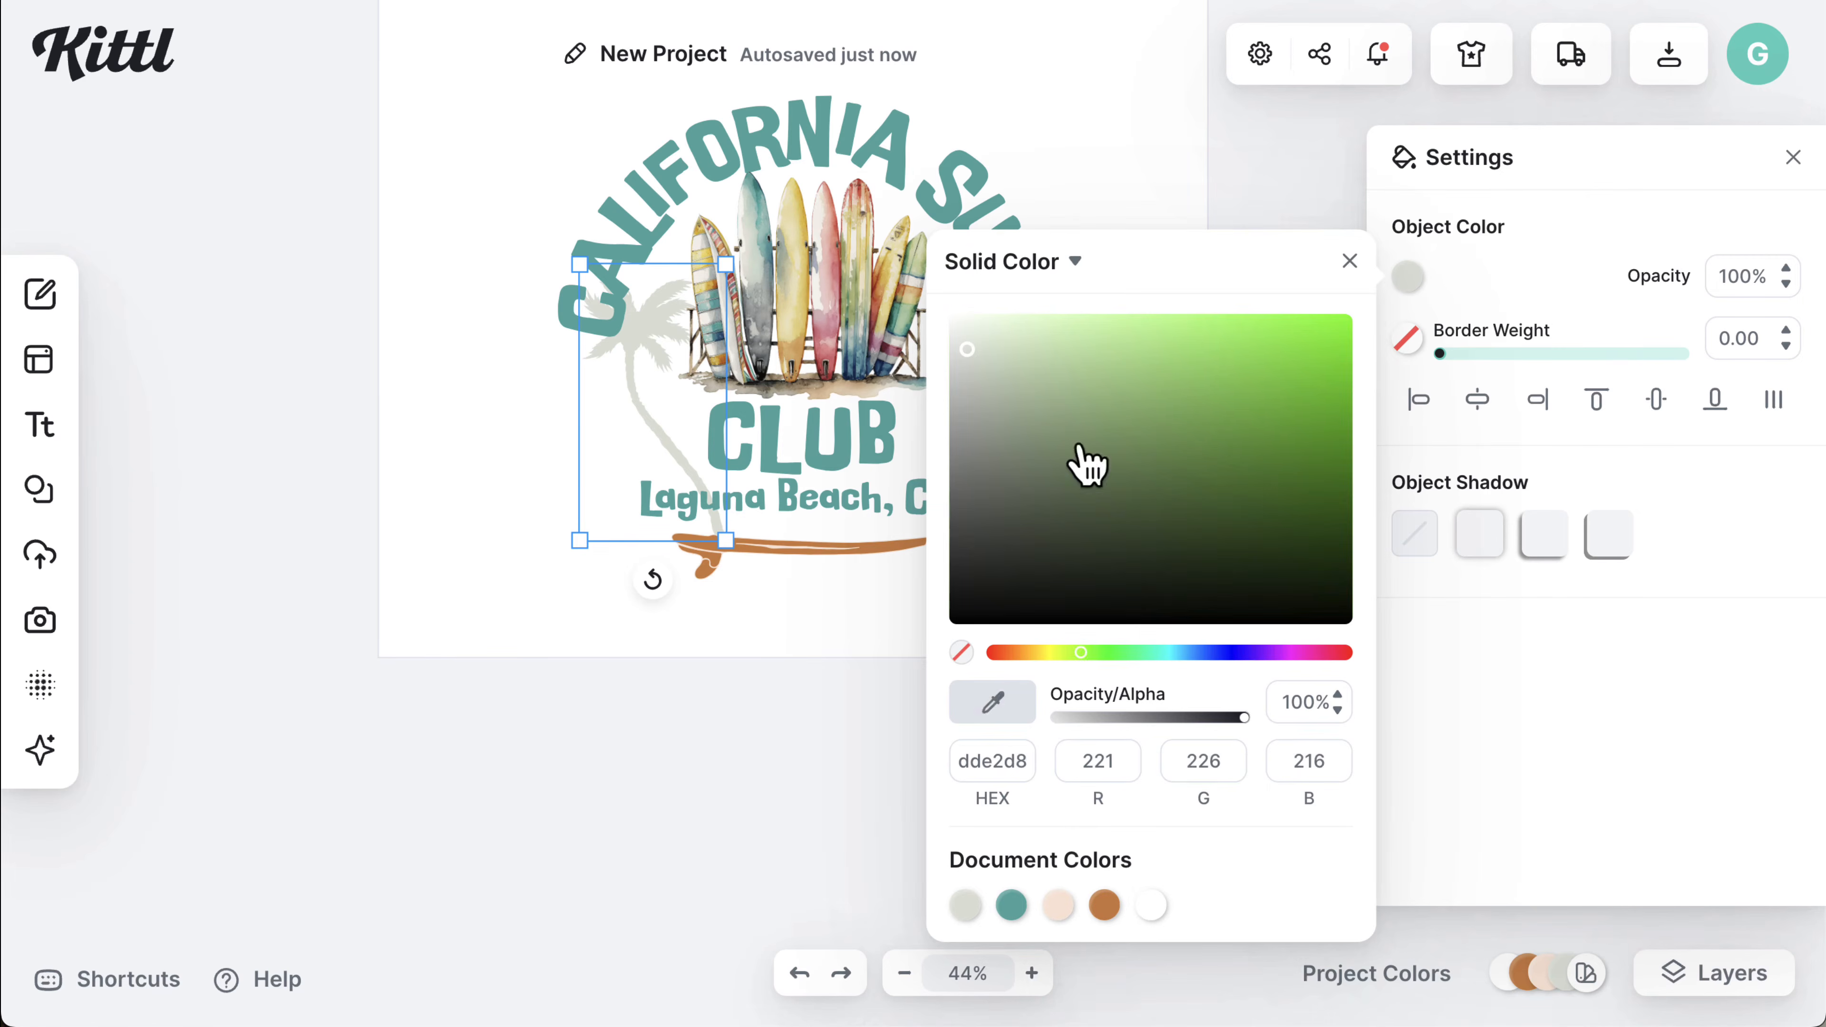
{"action": "left_click", "coordinate": [995, 702]}
{"action": "left_click", "coordinate": [748, 231]}
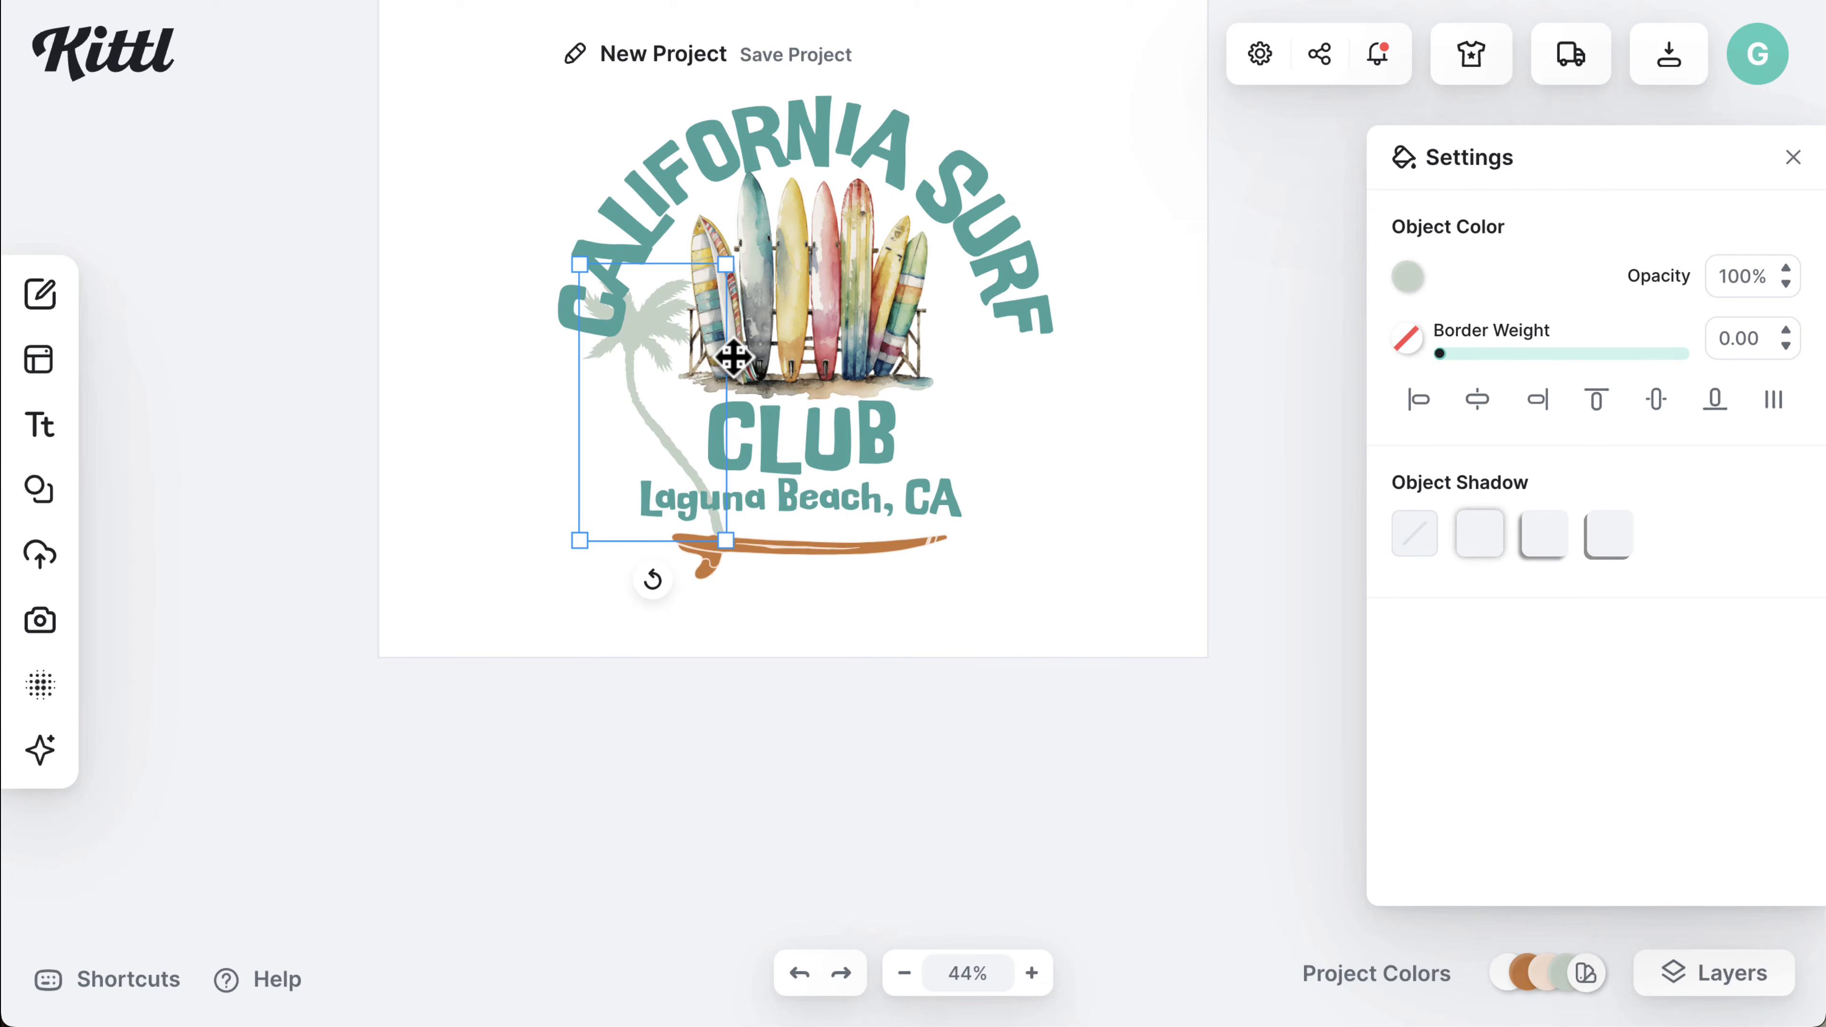
- Paste a copy of the palm, flip it horizontally, and place it on the right side mirroring the first
{"action": "key", "text": "ctrl+v"}
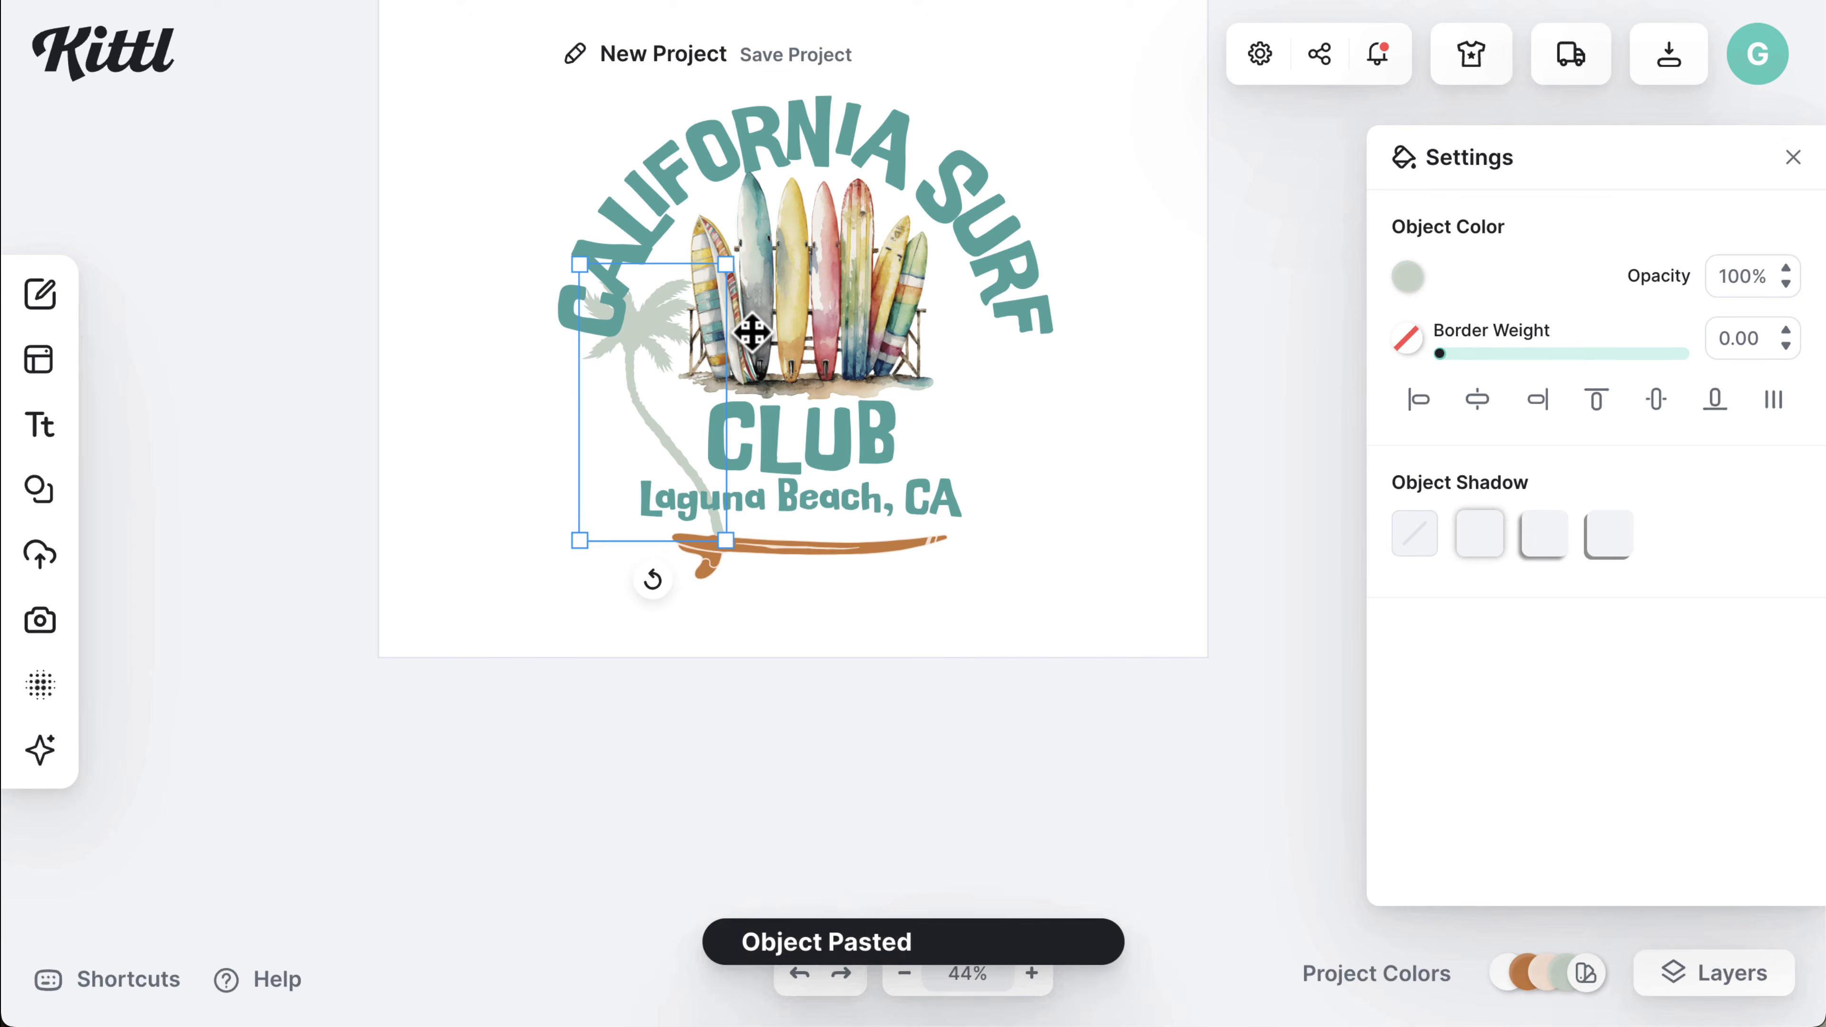
{"action": "left_click_drag", "start_coordinate": [673, 327], "coordinate": [1031, 359]}
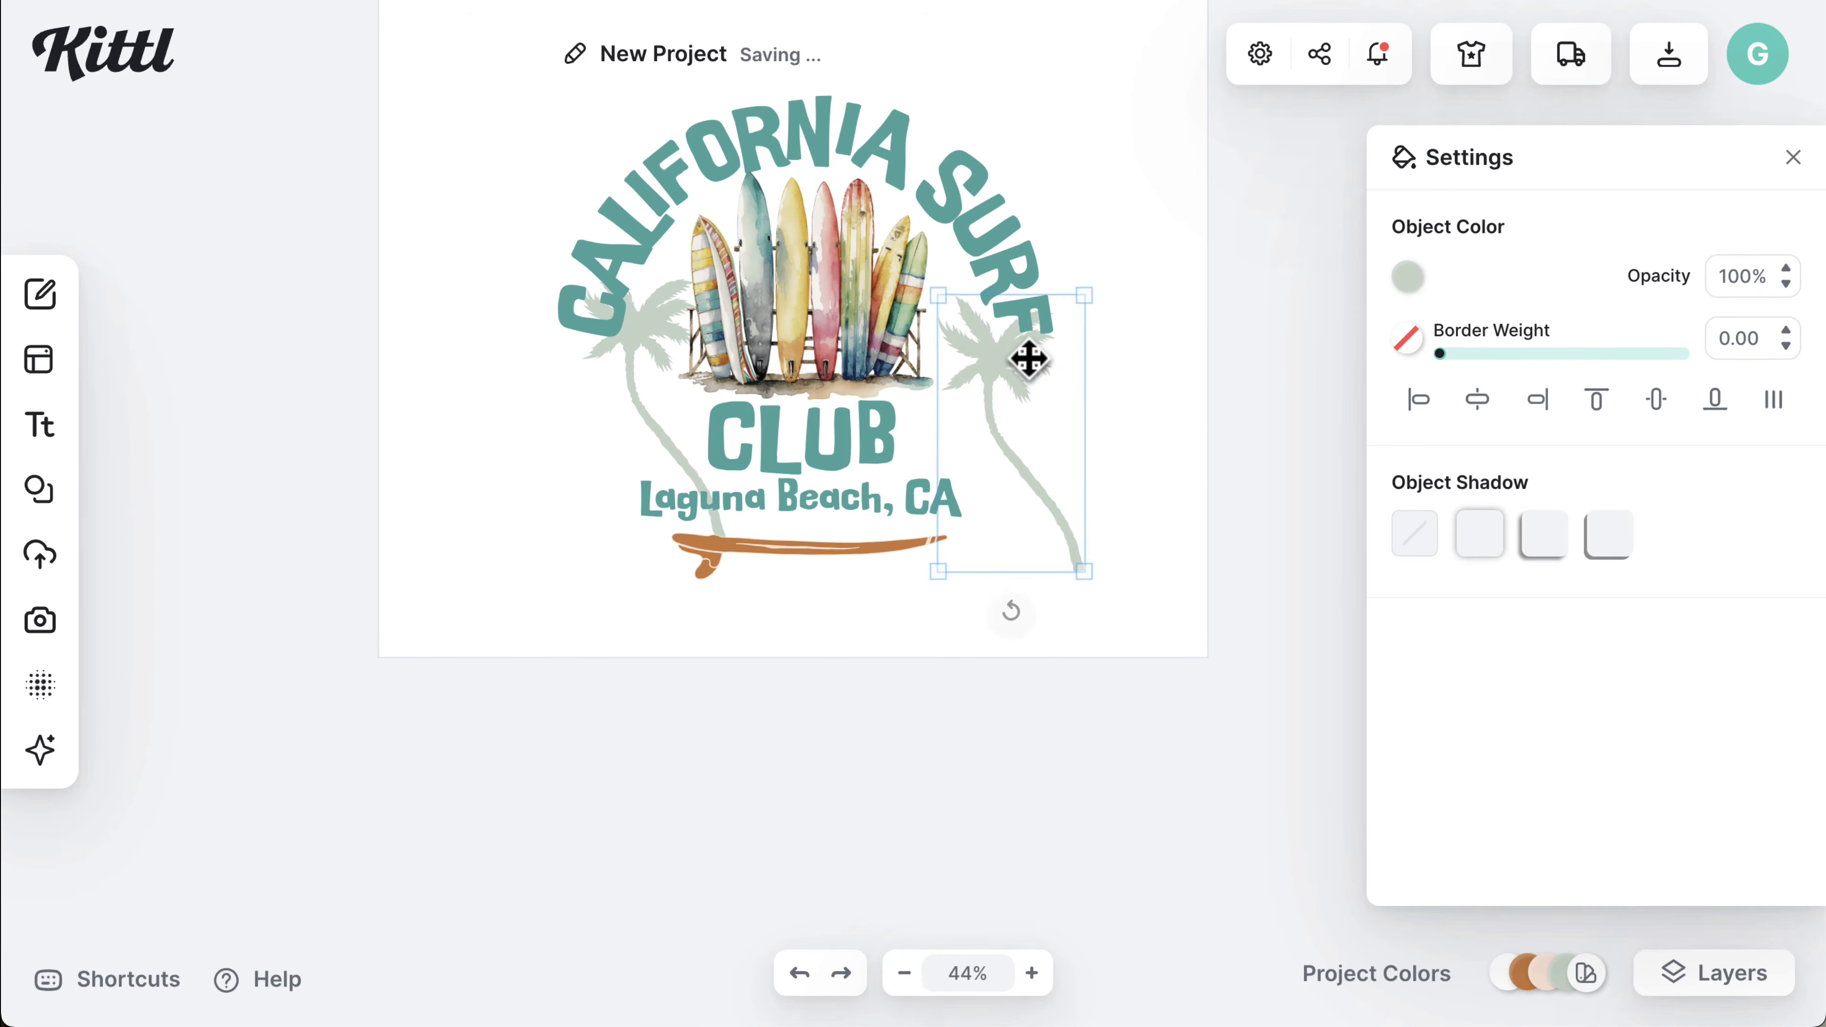
{"action": "right_click", "coordinate": [1029, 348]}
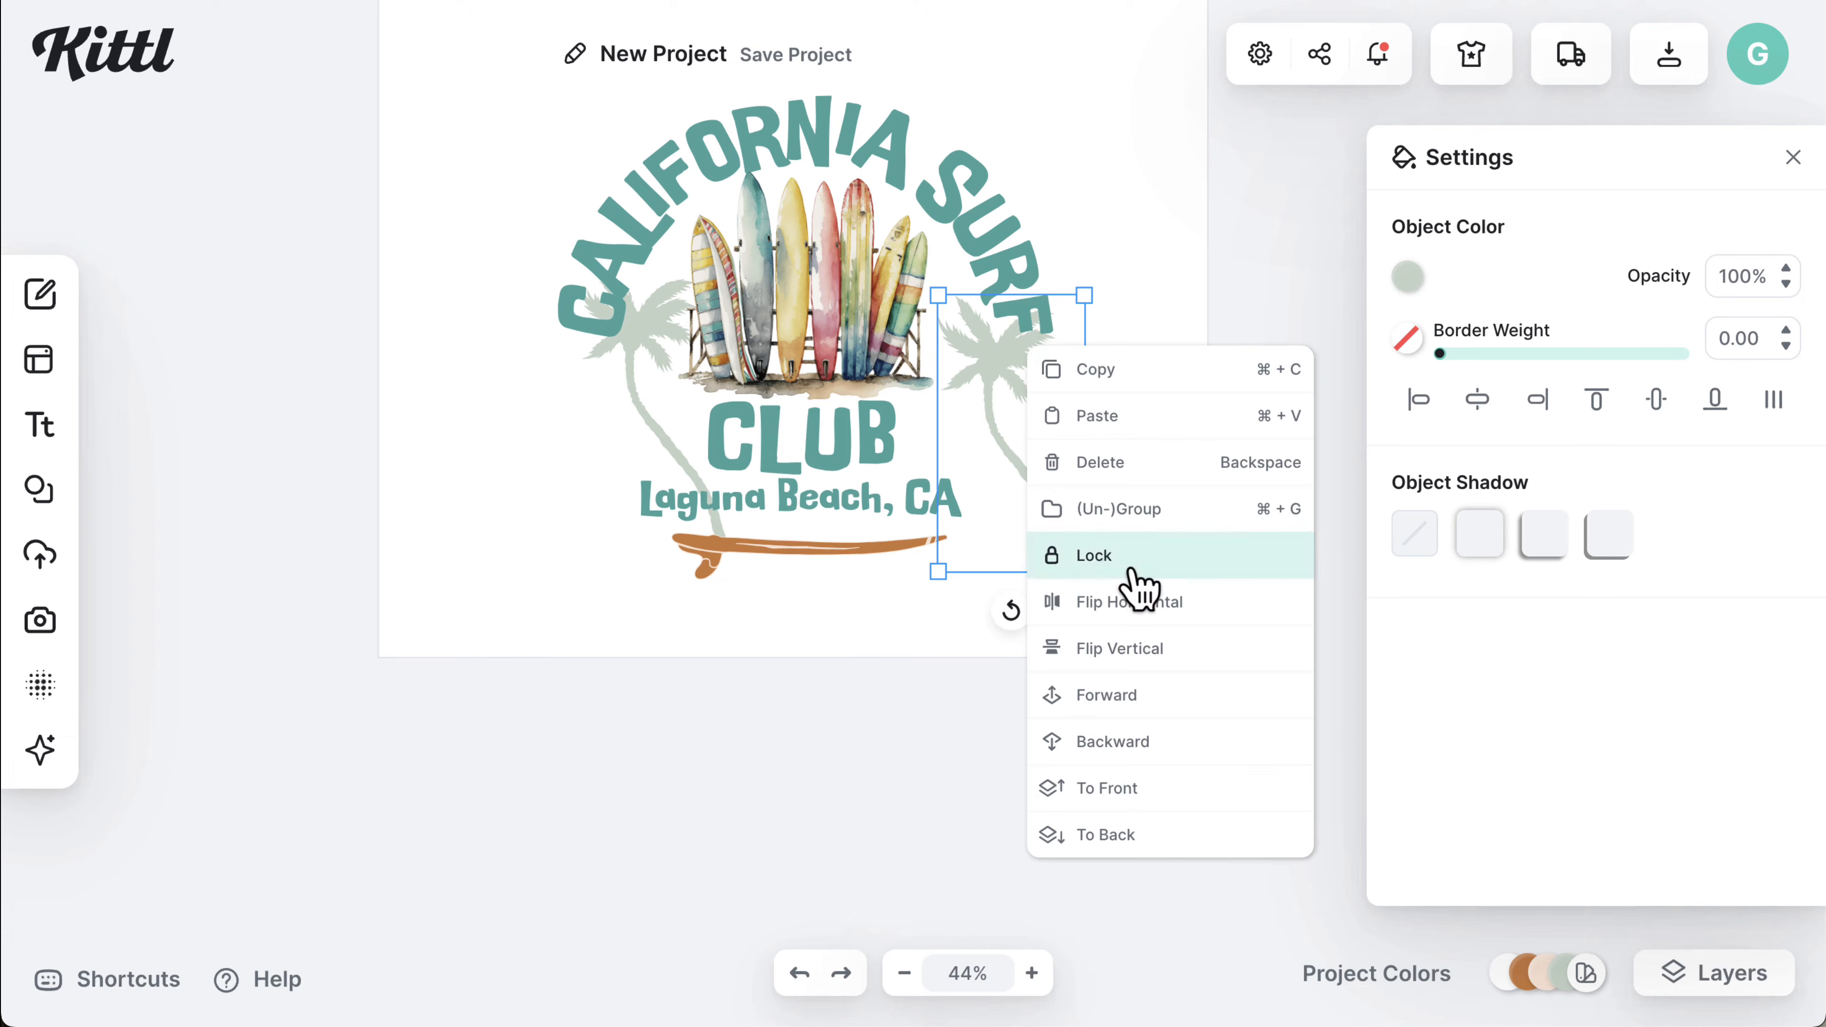
{"action": "left_click", "coordinate": [1139, 608]}
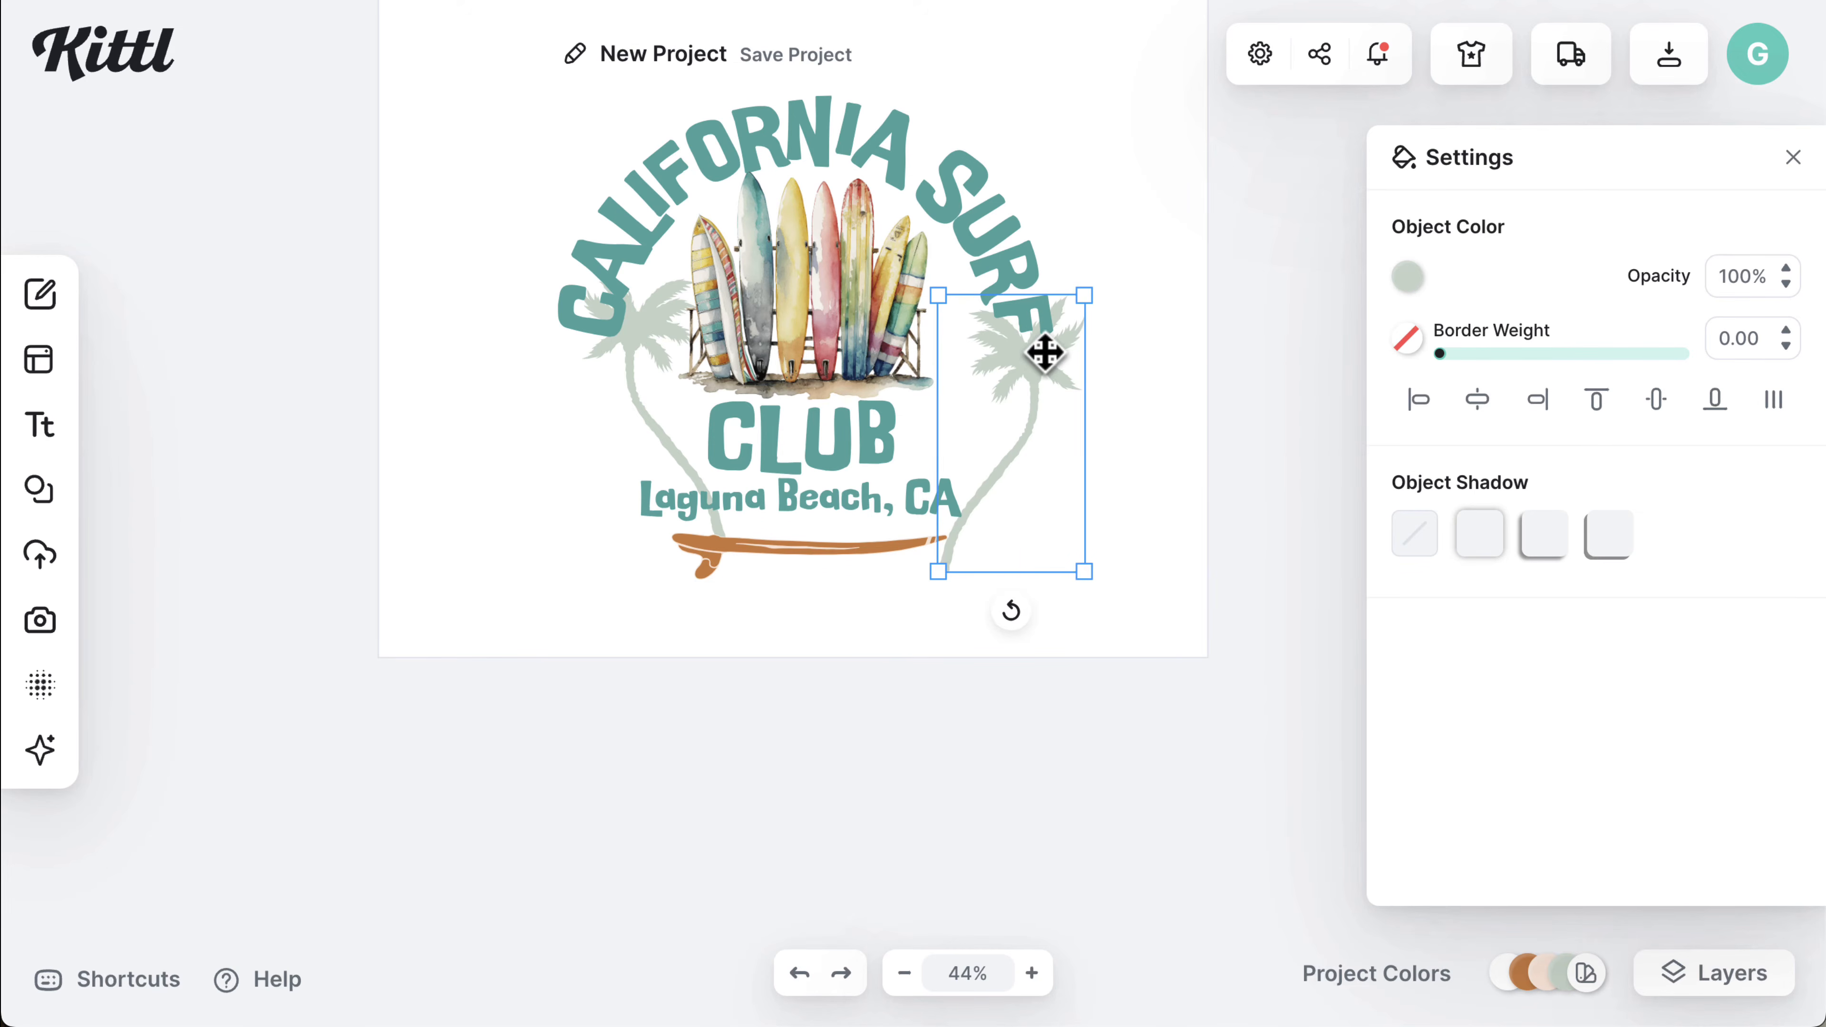
{"action": "left_click_drag", "start_coordinate": [1044, 351], "coordinate": [995, 321]}
{"action": "left_click", "coordinate": [1072, 466]}
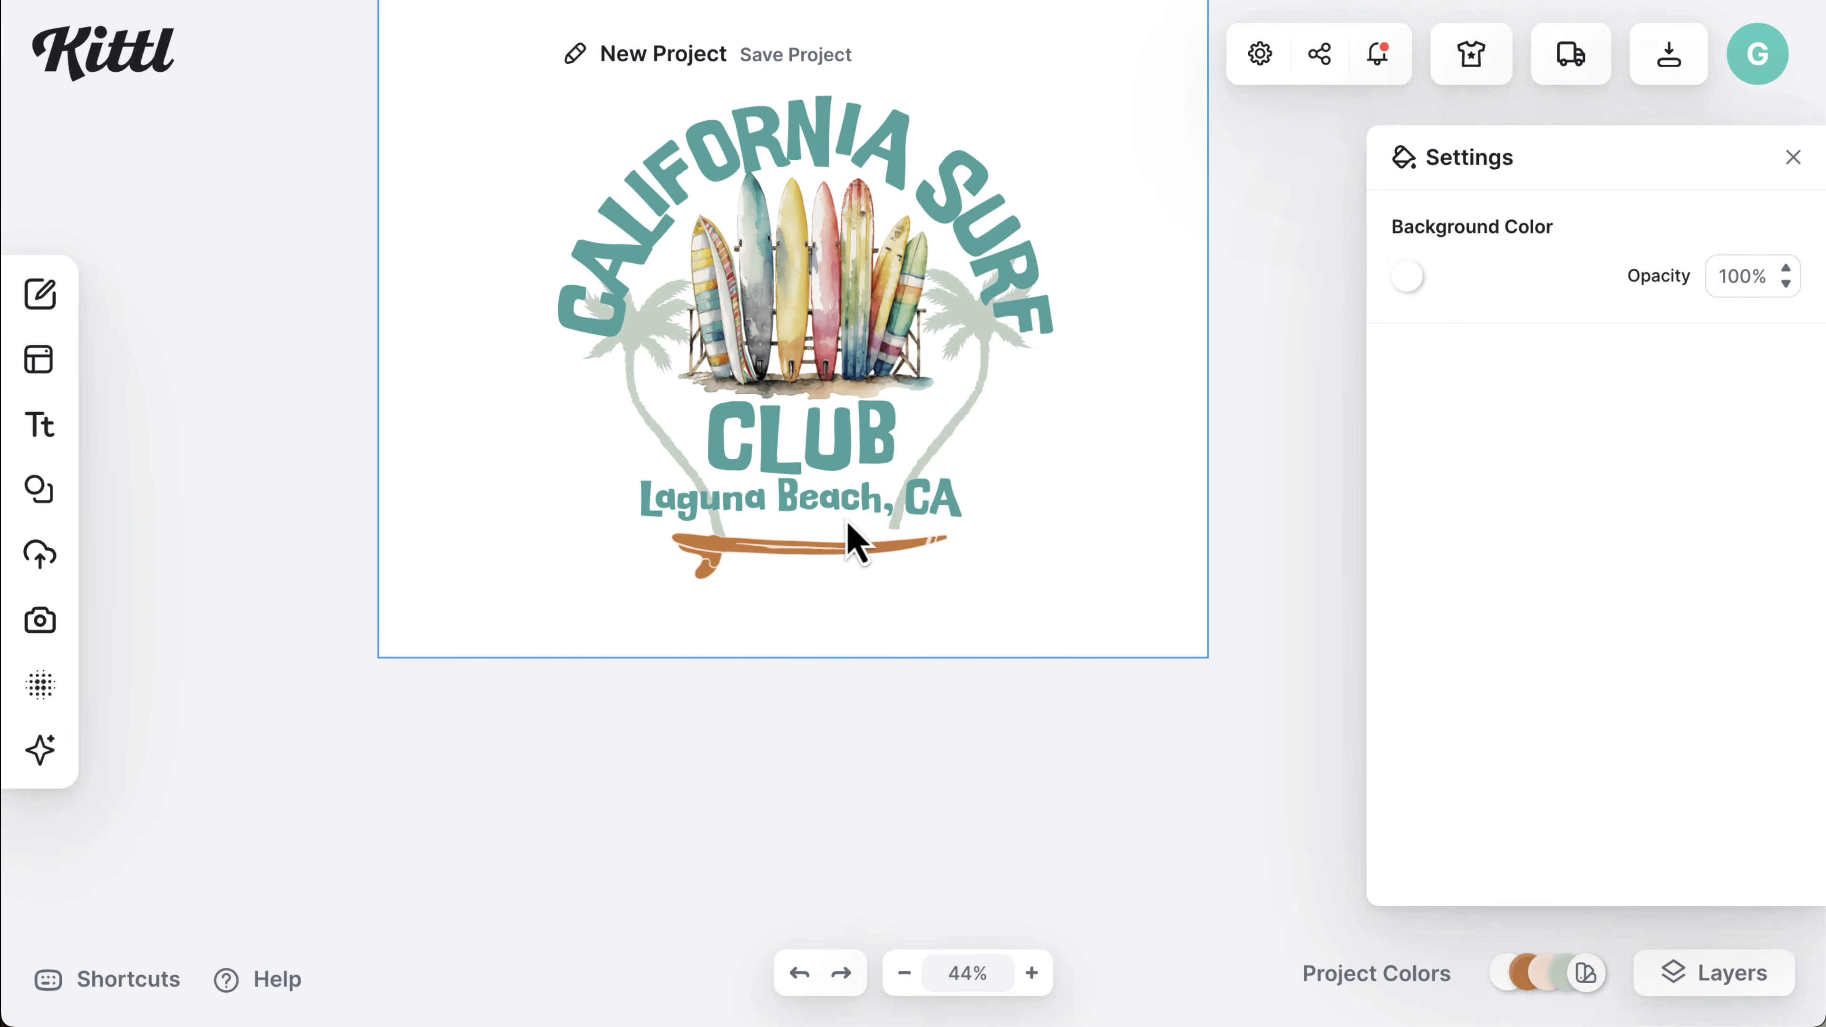
- Move the orange surfboard up directly under CLUB, and place the Laguna Beach, CA line beneath it
{"action": "left_click_drag", "start_coordinate": [850, 530], "coordinate": [858, 615]}
{"action": "left_click_drag", "start_coordinate": [827, 554], "coordinate": [825, 505]}
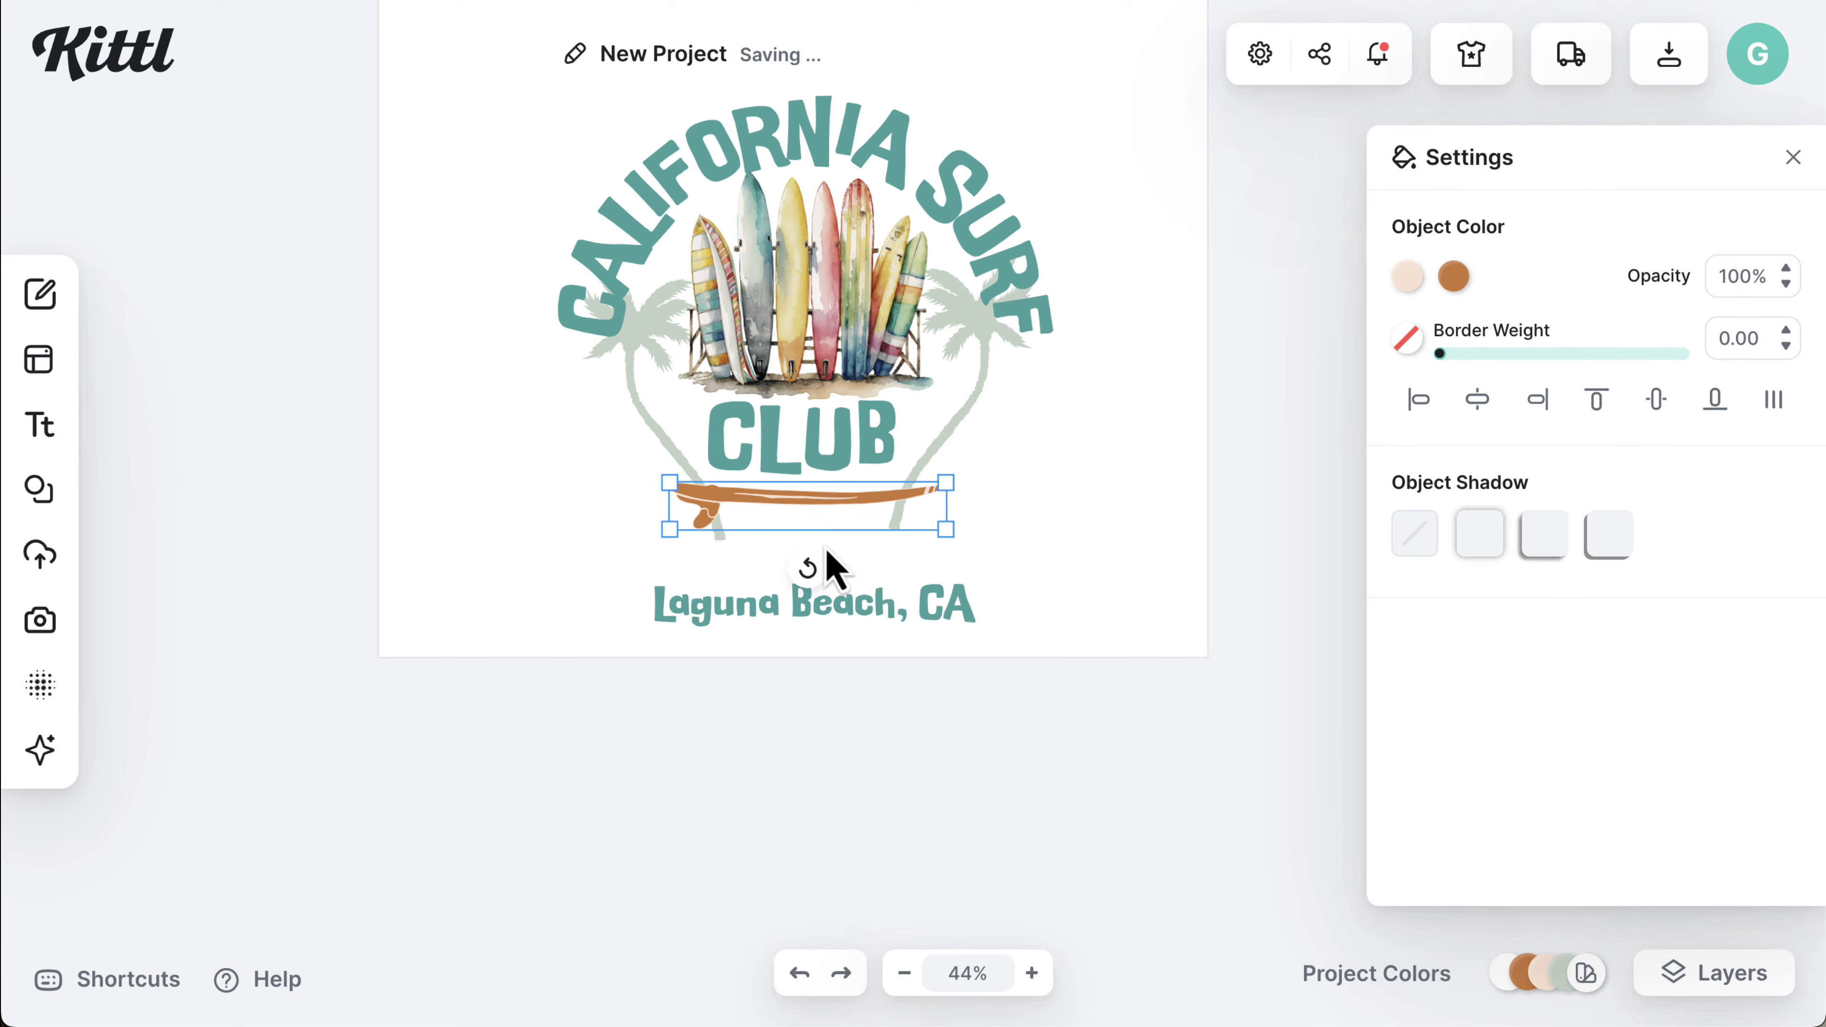
{"action": "left_click", "coordinate": [838, 607]}
{"action": "left_click_drag", "start_coordinate": [838, 607], "coordinate": [836, 552]}
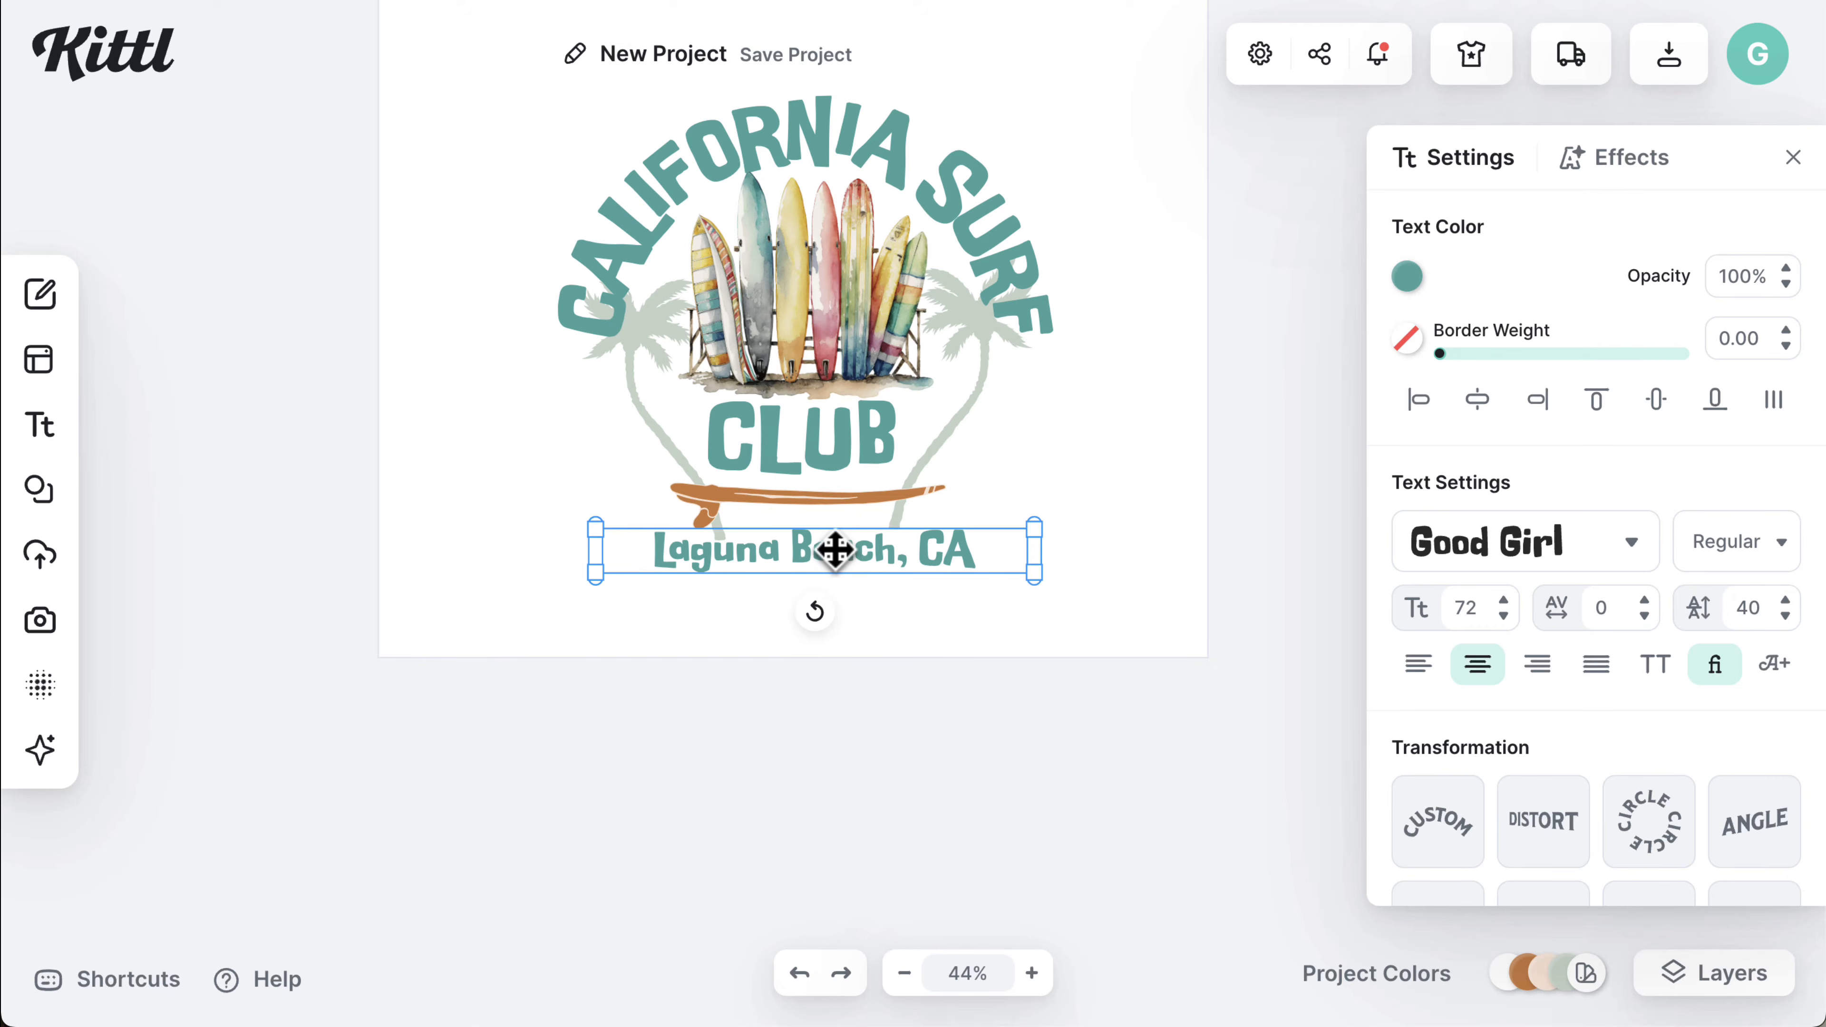
- Select the whole surf club design, move it up, enlarge it proportionally and shift it slightly left on the artboard
{"action": "scroll", "coordinate": [839, 562], "scroll_direction": "up", "scroll_amount": 5}
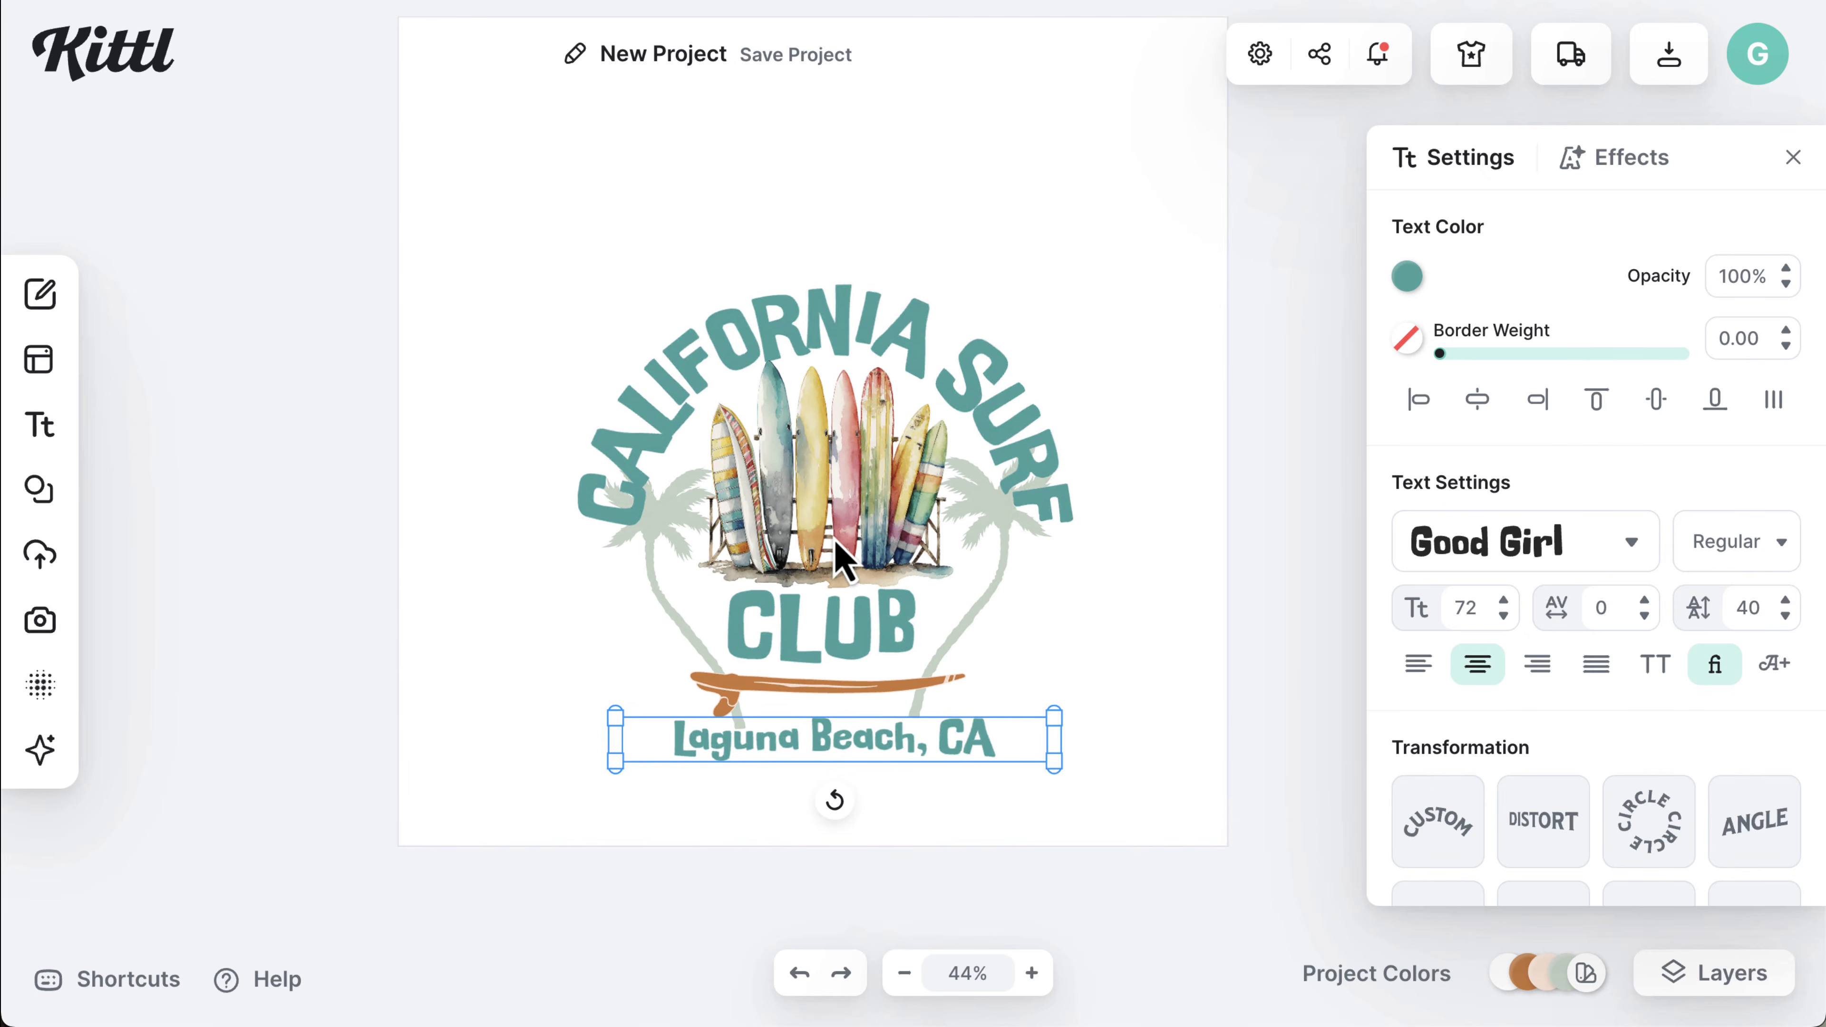
{"action": "left_click_drag", "start_coordinate": [529, 261], "coordinate": [1115, 791]}
{"action": "left_click_drag", "start_coordinate": [896, 637], "coordinate": [884, 514]}
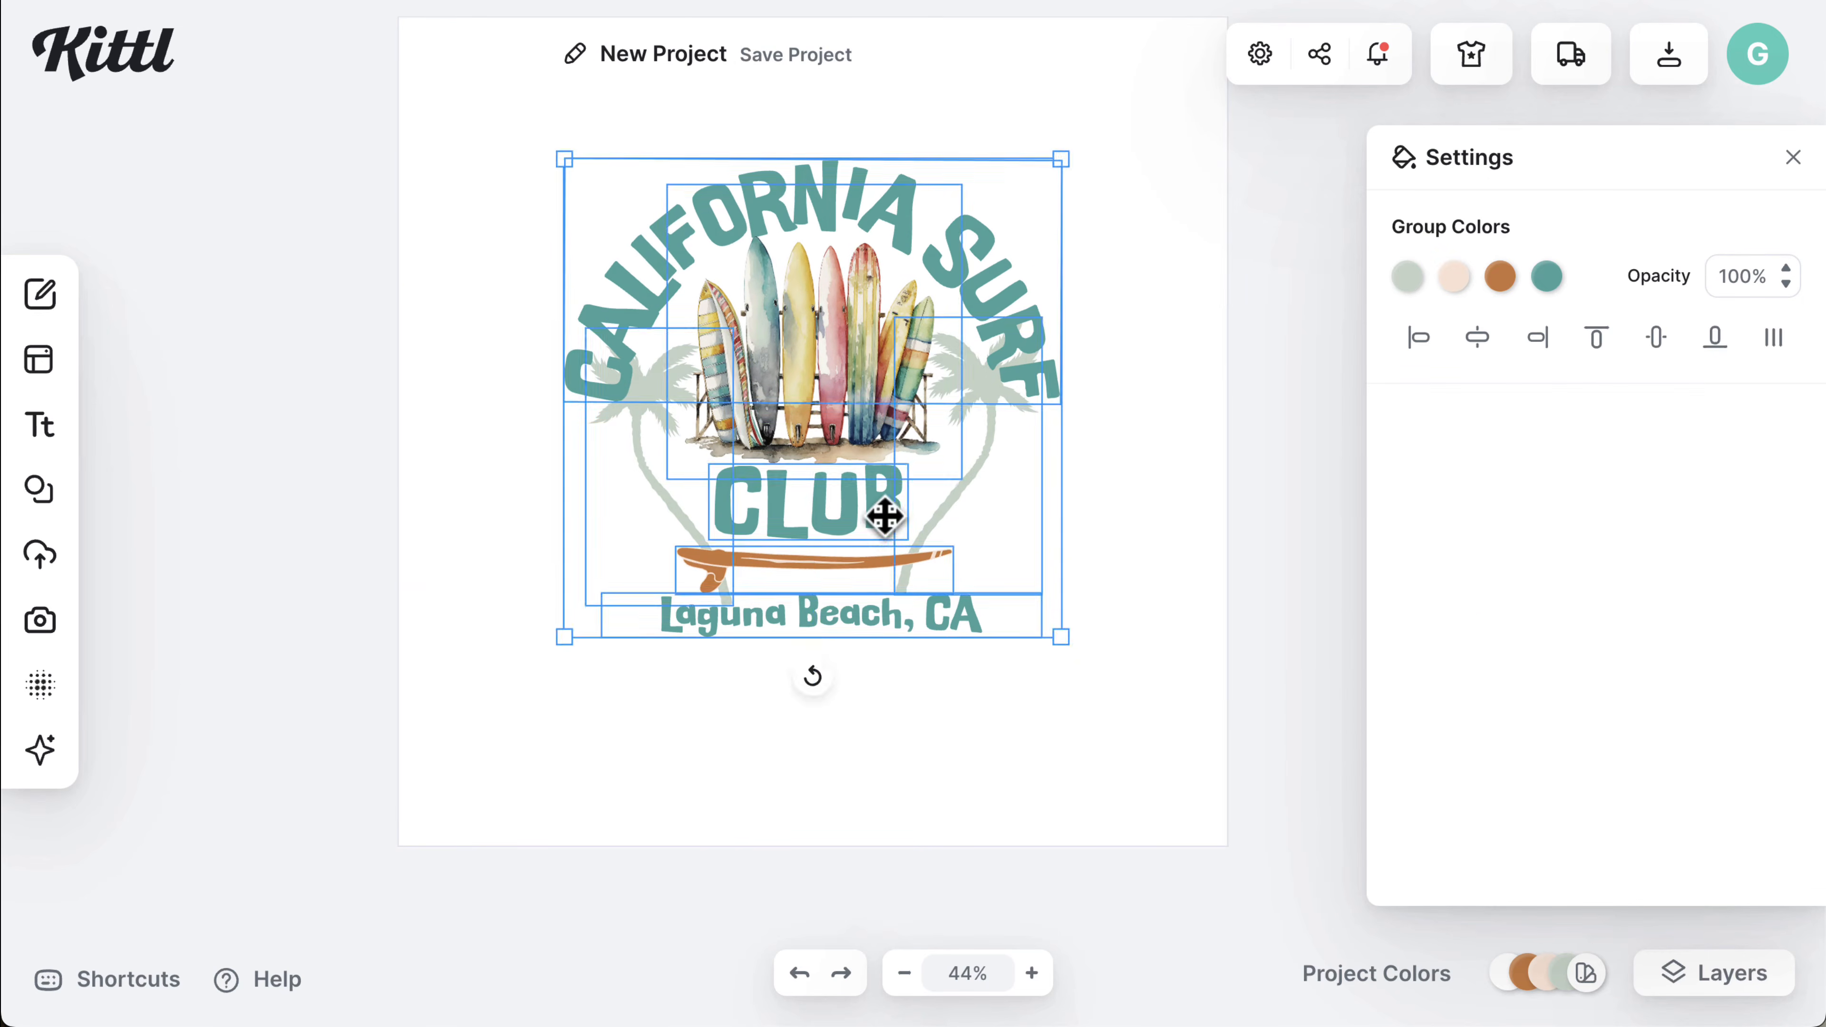
{"action": "left_click_drag", "start_coordinate": [1060, 639], "coordinate": [1111, 689]}
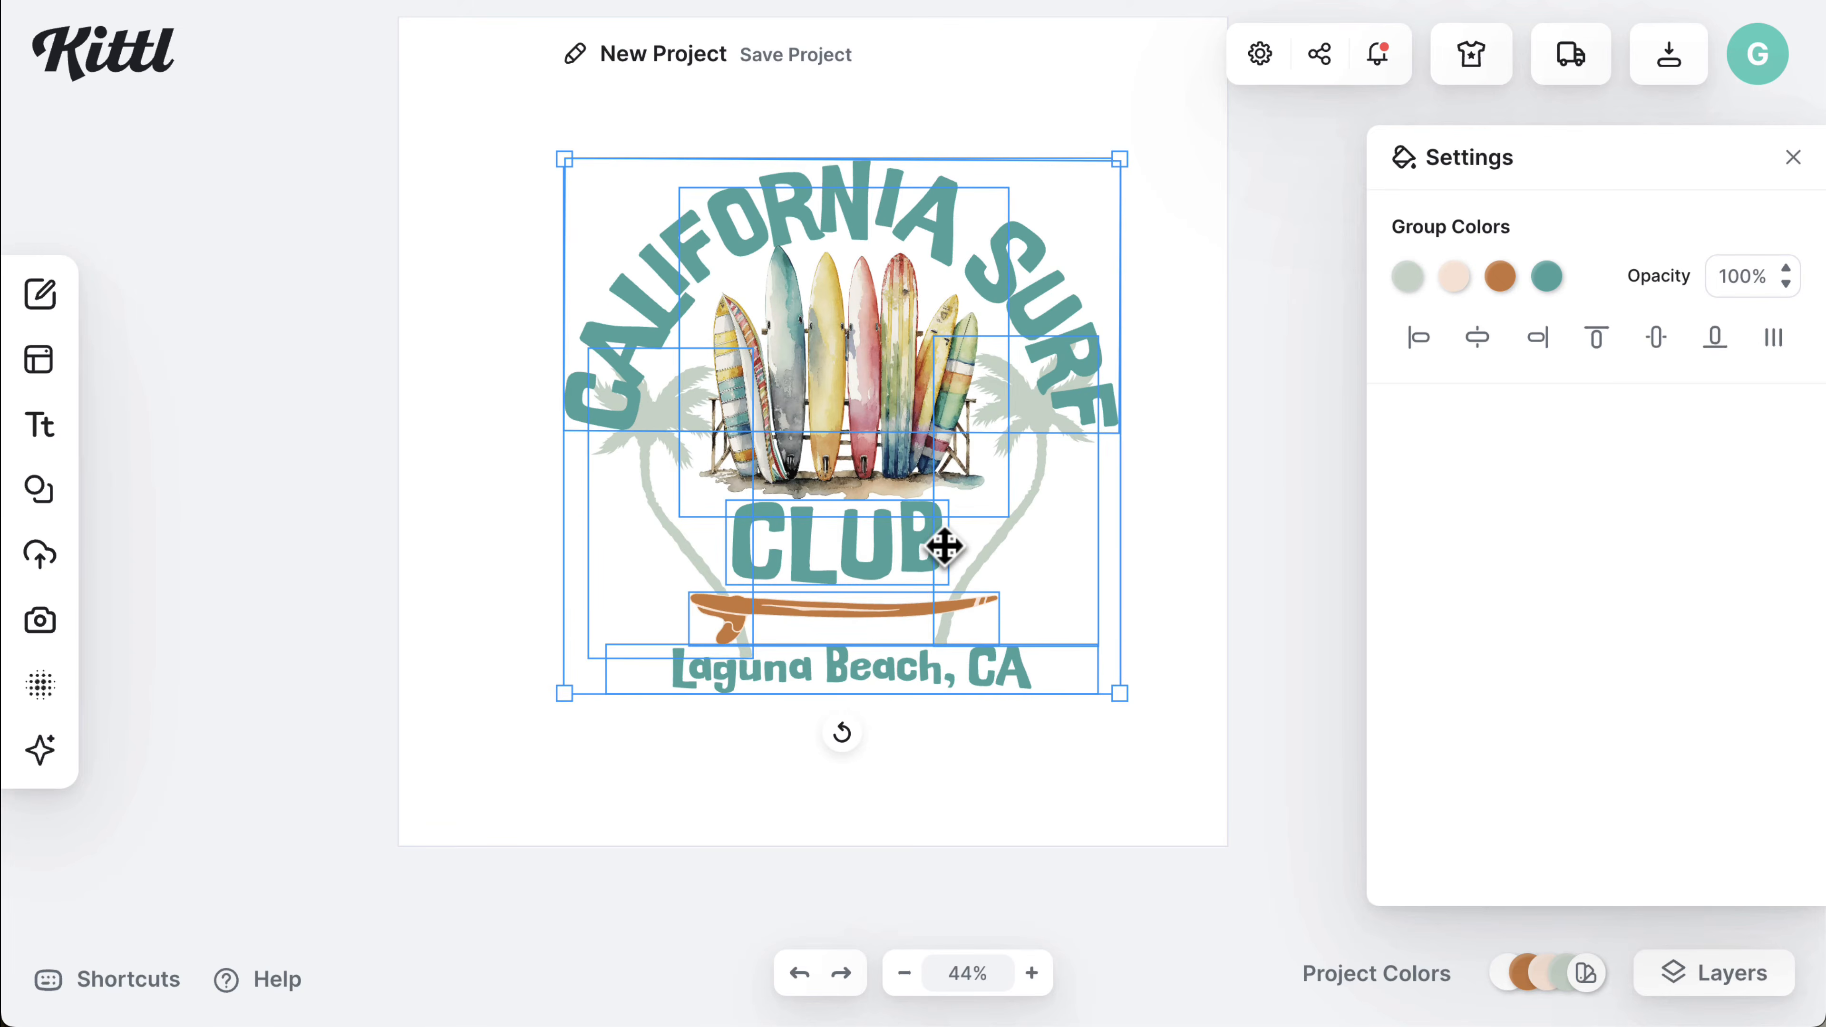
{"action": "left_click_drag", "start_coordinate": [942, 543], "coordinate": [933, 542]}
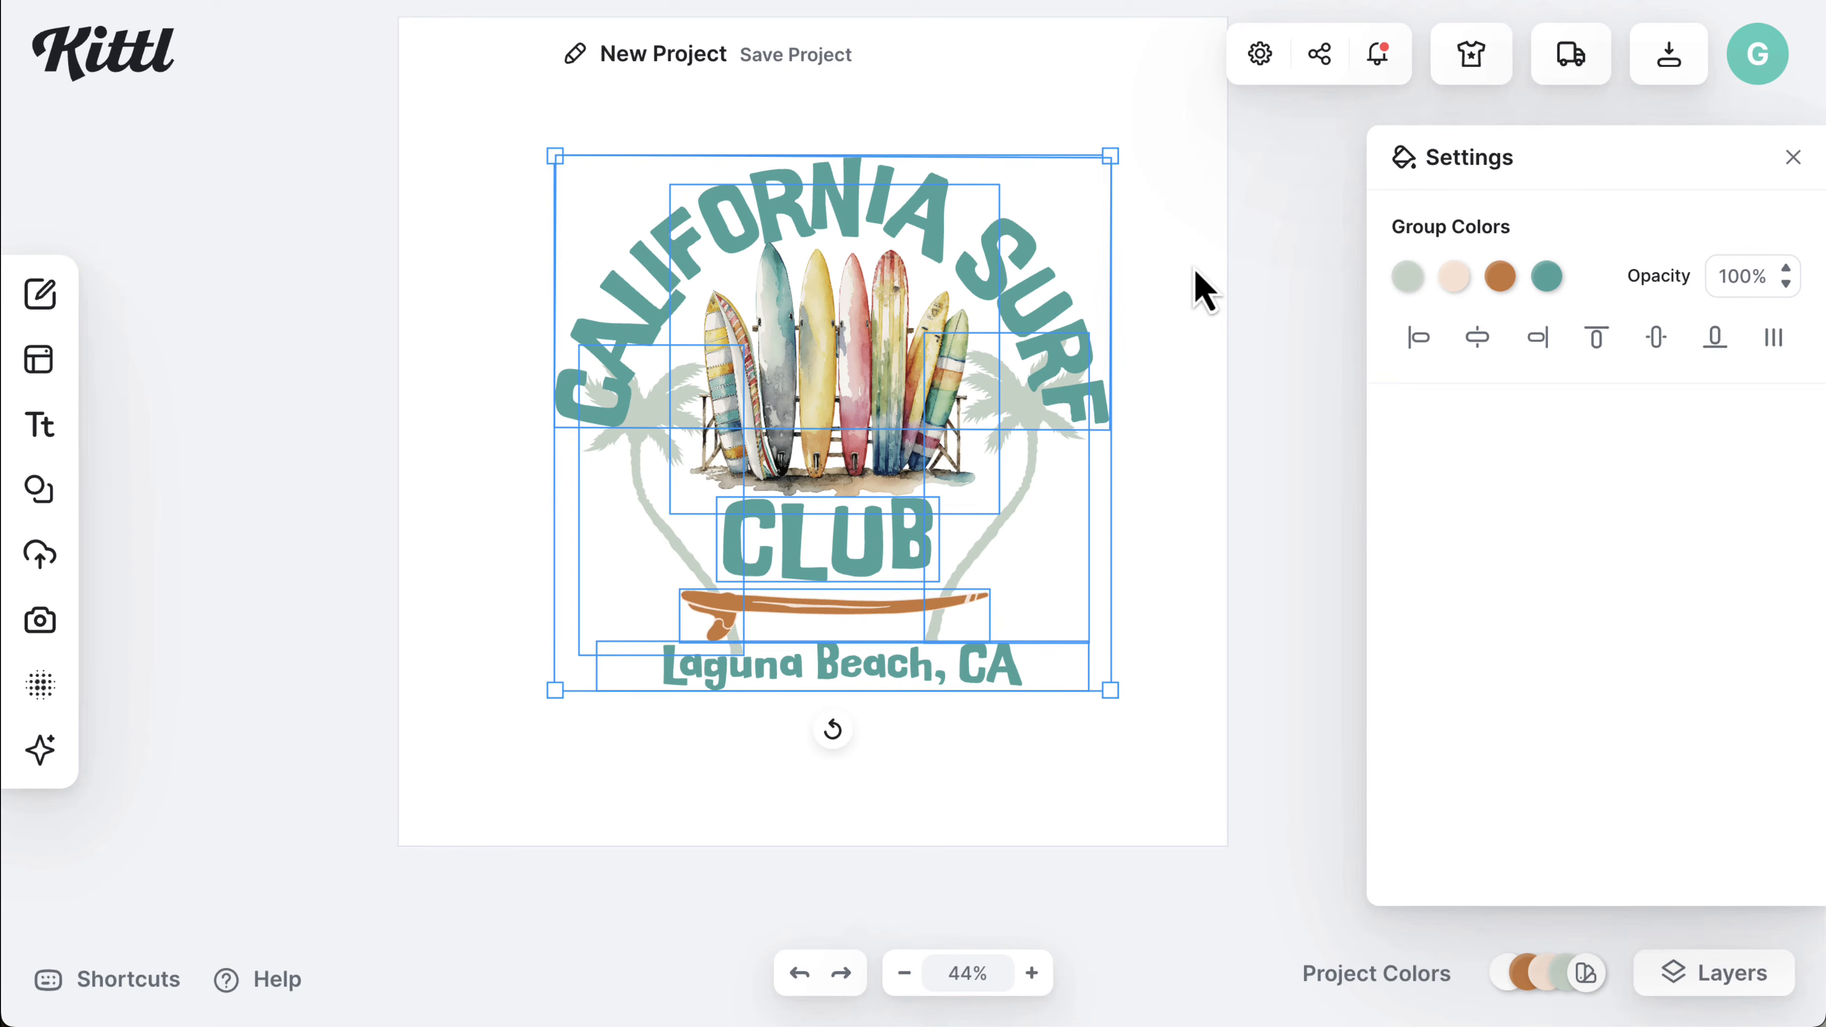
- Change the artboard's background color to a pale yellow, hex e9e6b5
{"action": "left_click", "coordinate": [1203, 287]}
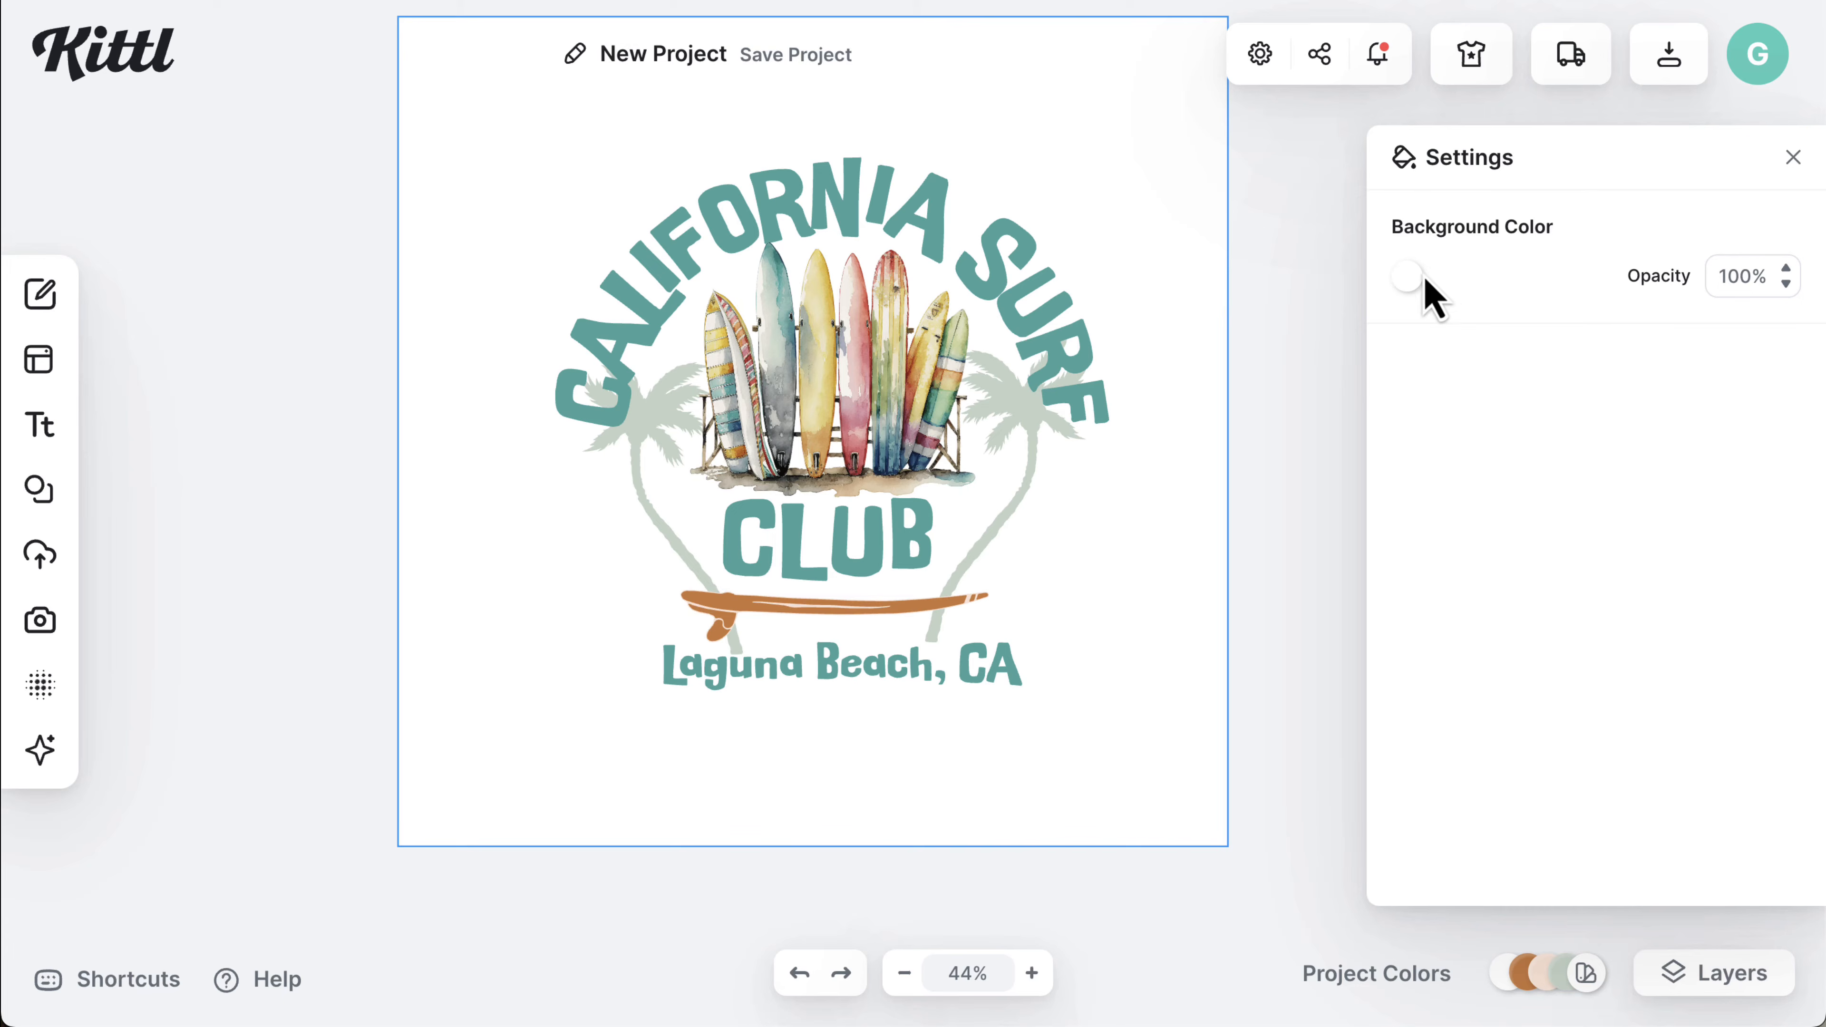
{"action": "left_click", "coordinate": [1409, 277]}
{"action": "left_click", "coordinate": [1069, 652]}
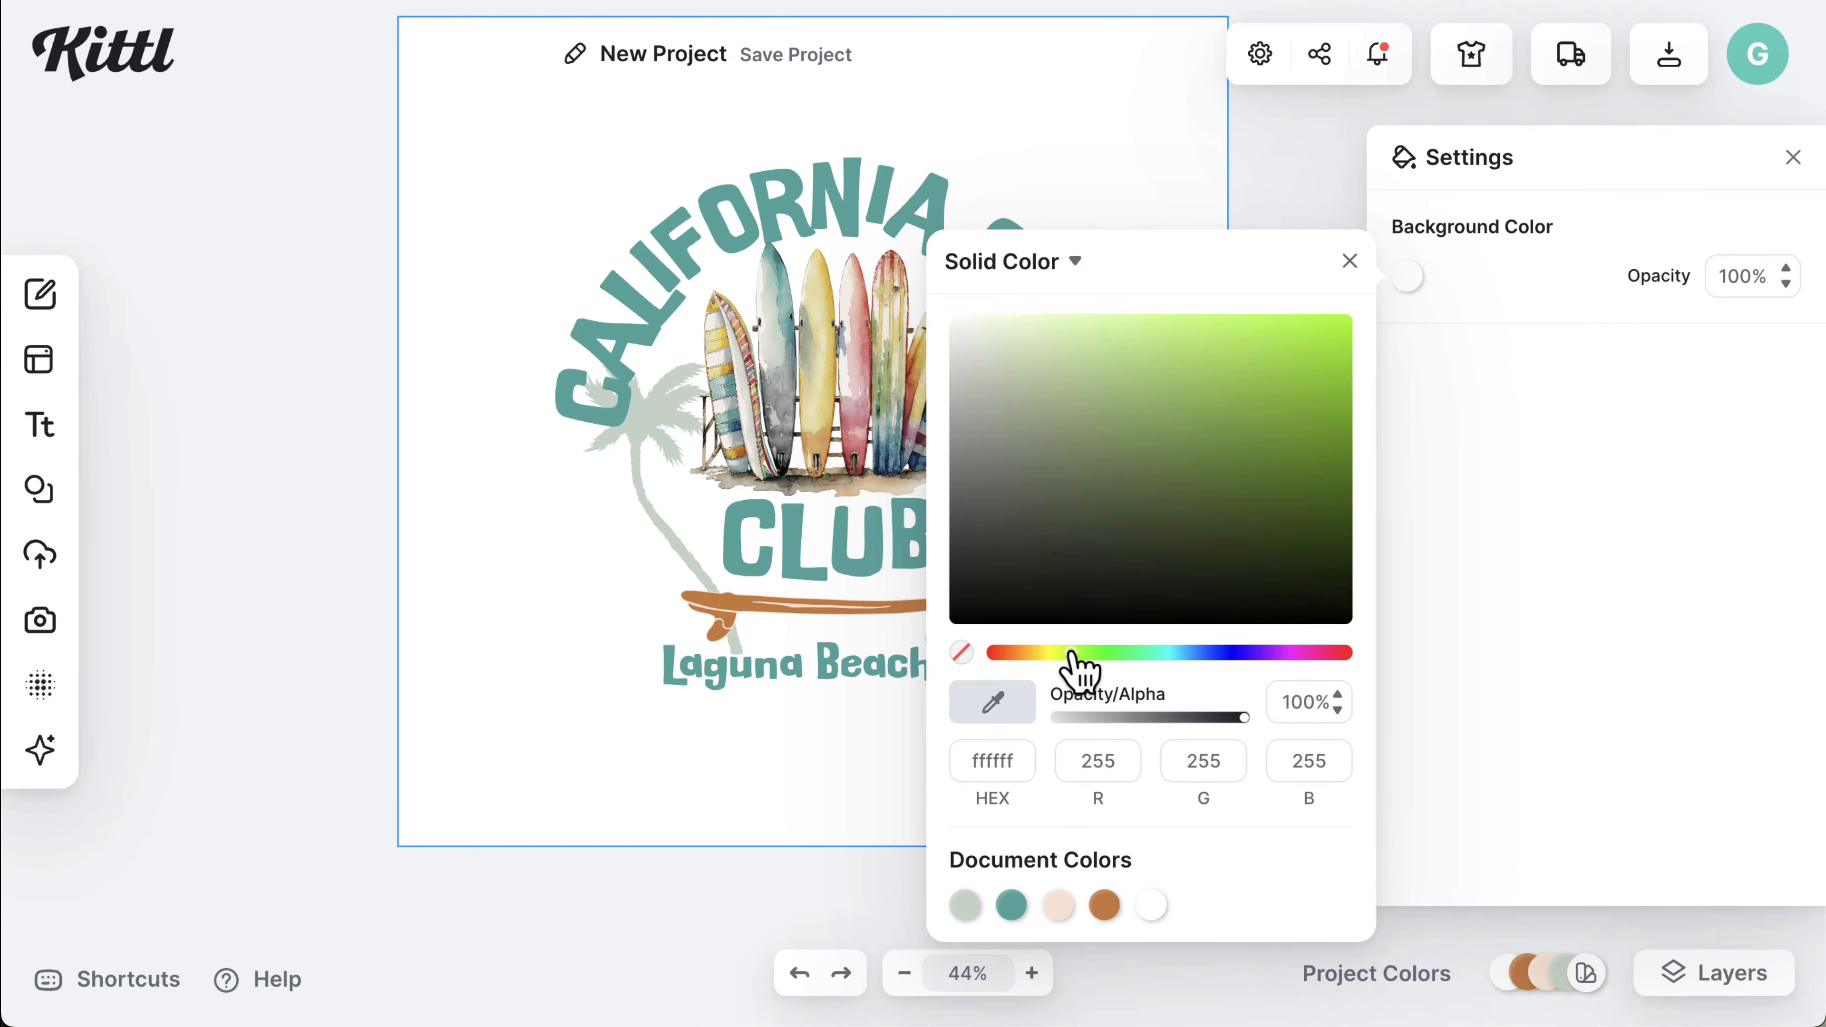
{"action": "left_click", "coordinate": [1049, 385]}
{"action": "mouse_move", "coordinate": [1047, 381]}
{"action": "left_mouse_down"}
{"action": "mouse_move", "coordinate": [1243, 493]}
{"action": "mouse_move", "coordinate": [1194, 418]}
{"action": "mouse_move", "coordinate": [1147, 534]}
{"action": "mouse_move", "coordinate": [1128, 417]}
{"action": "mouse_move", "coordinate": [1079, 392]}
{"action": "left_mouse_up"}
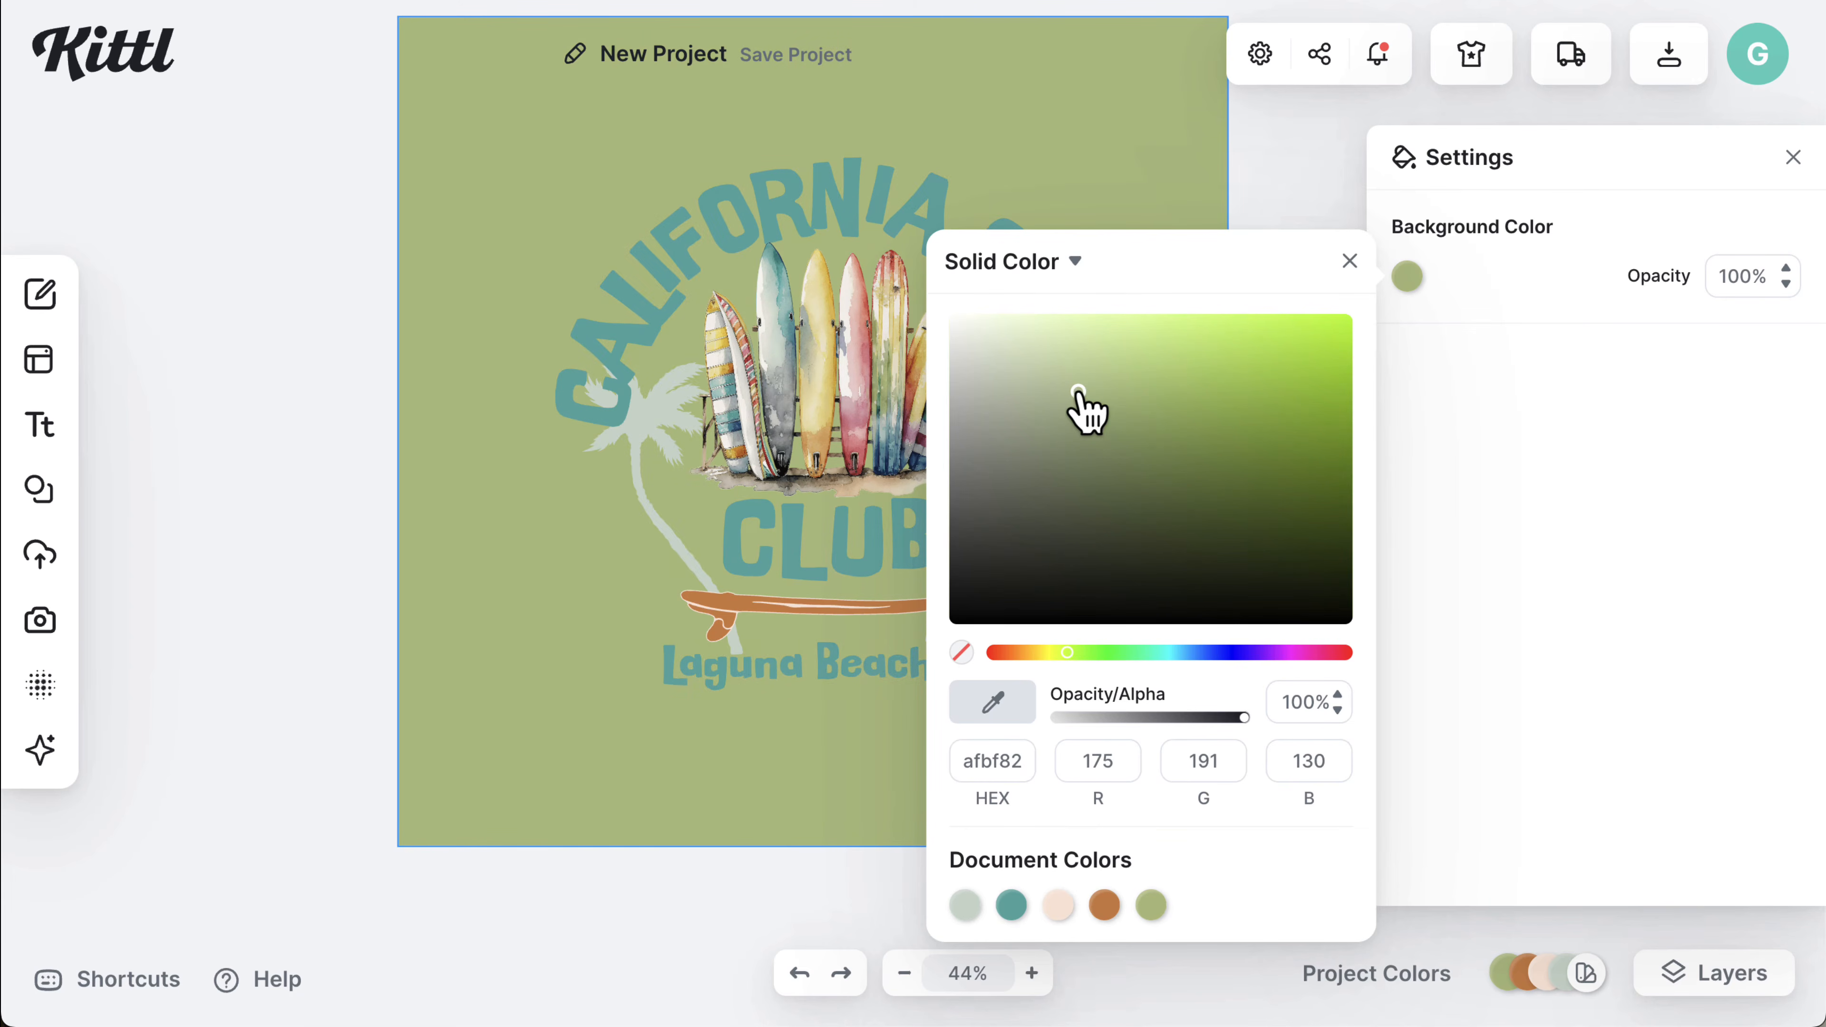
{"action": "left_click_drag", "start_coordinate": [1068, 653], "coordinate": [1050, 652]}
{"action": "left_click_drag", "start_coordinate": [1044, 338], "coordinate": [1039, 340]}
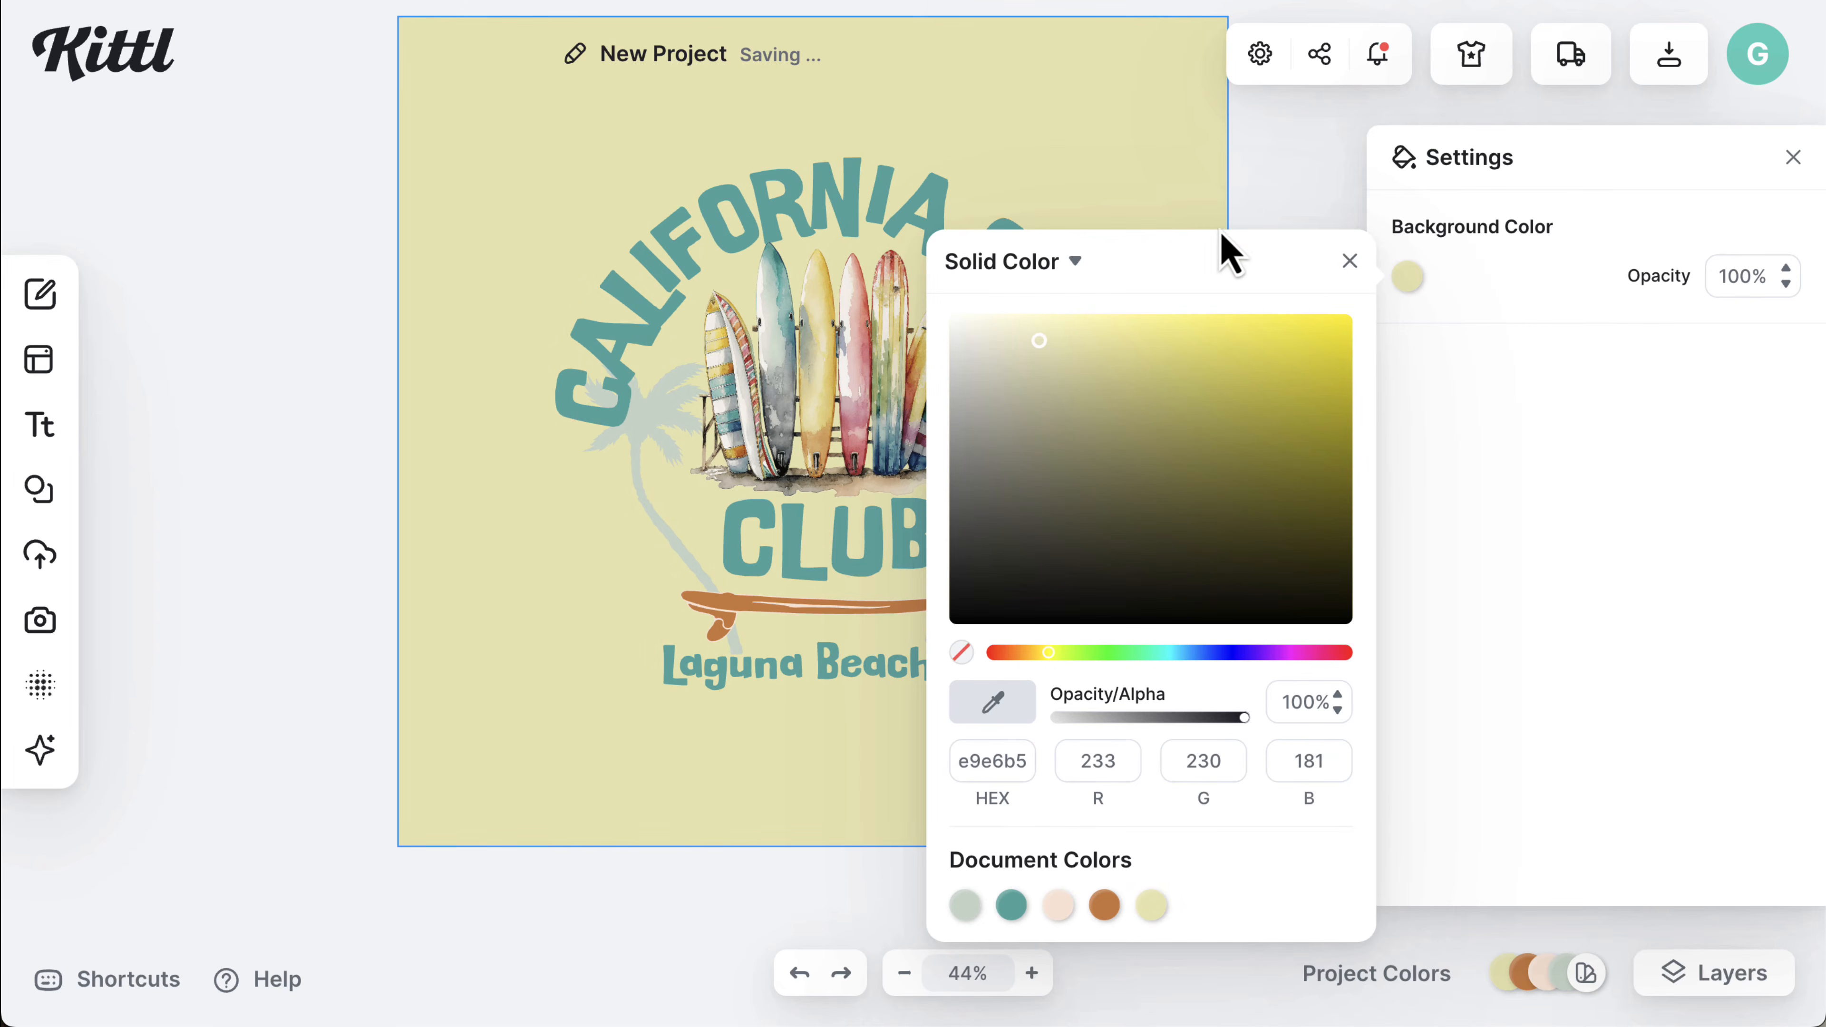
{"action": "left_click", "coordinate": [1349, 263]}
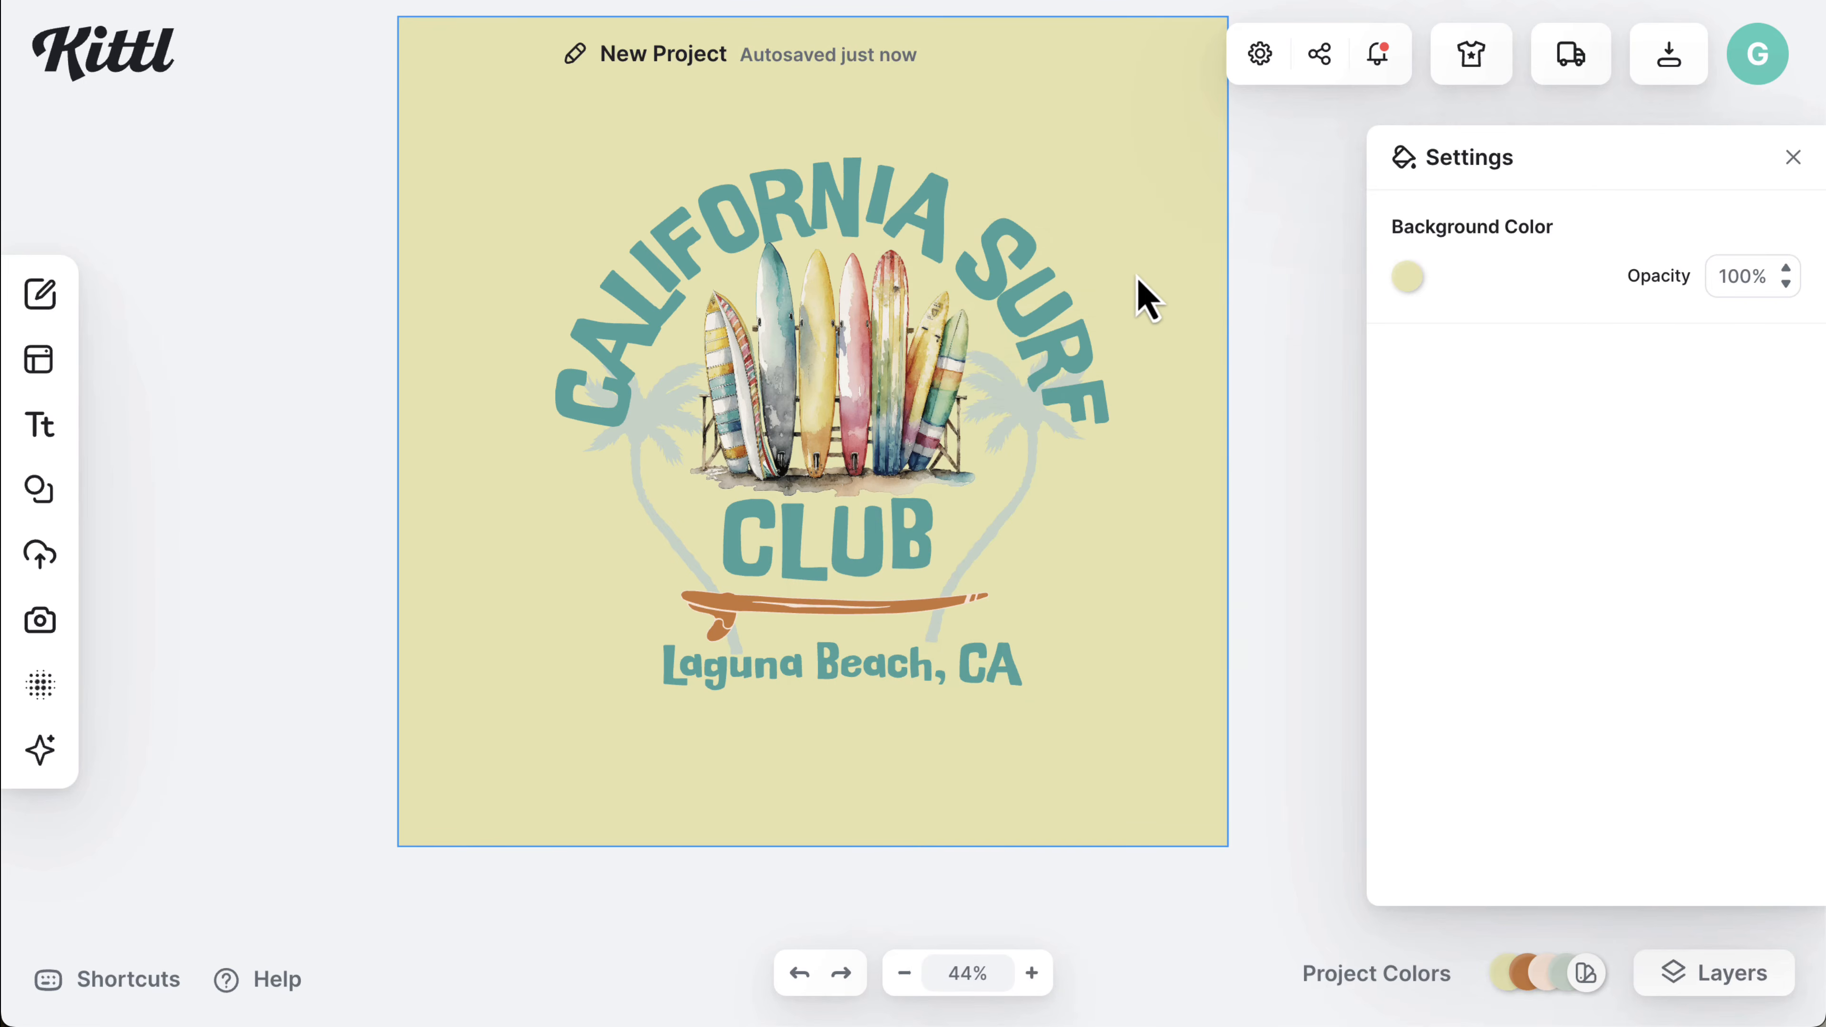
- Try a transparent background by setting its opacity to 0%, and restore the opacity to 100%
{"action": "left_click", "coordinate": [1787, 284]}
{"action": "left_click", "coordinate": [1787, 284]}
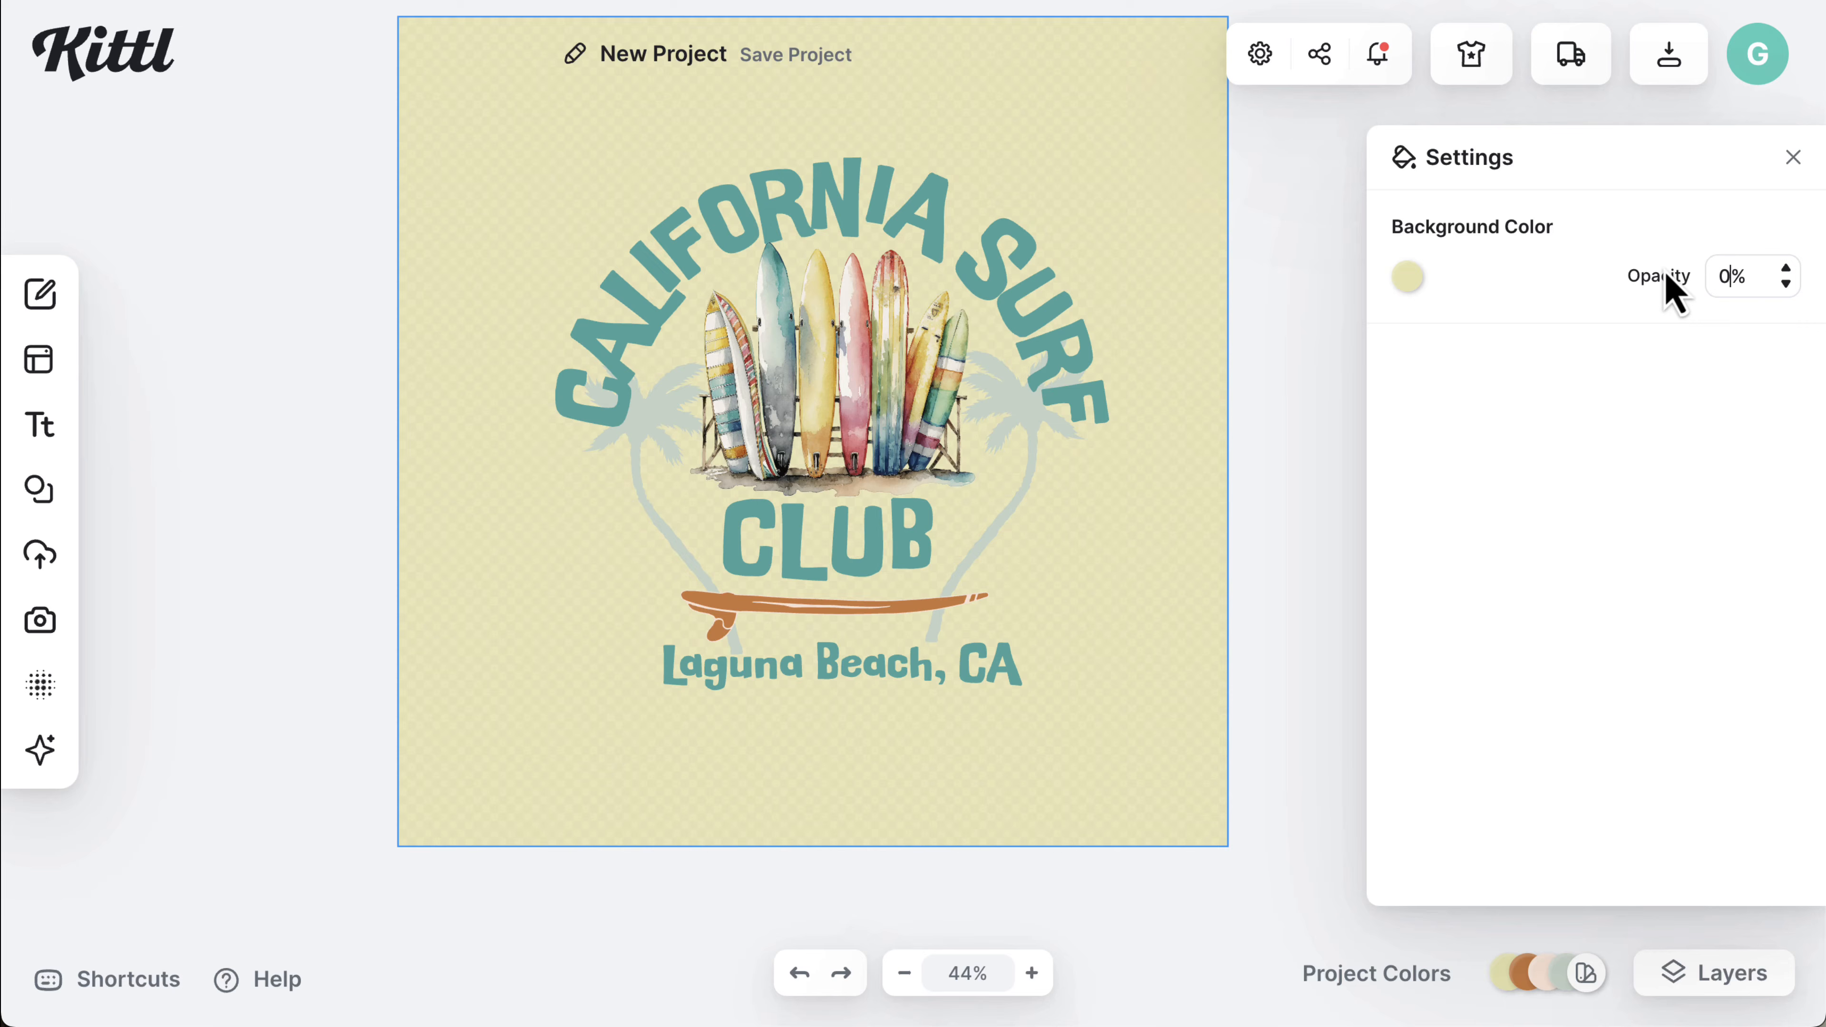
{"action": "key", "text": "Return"}
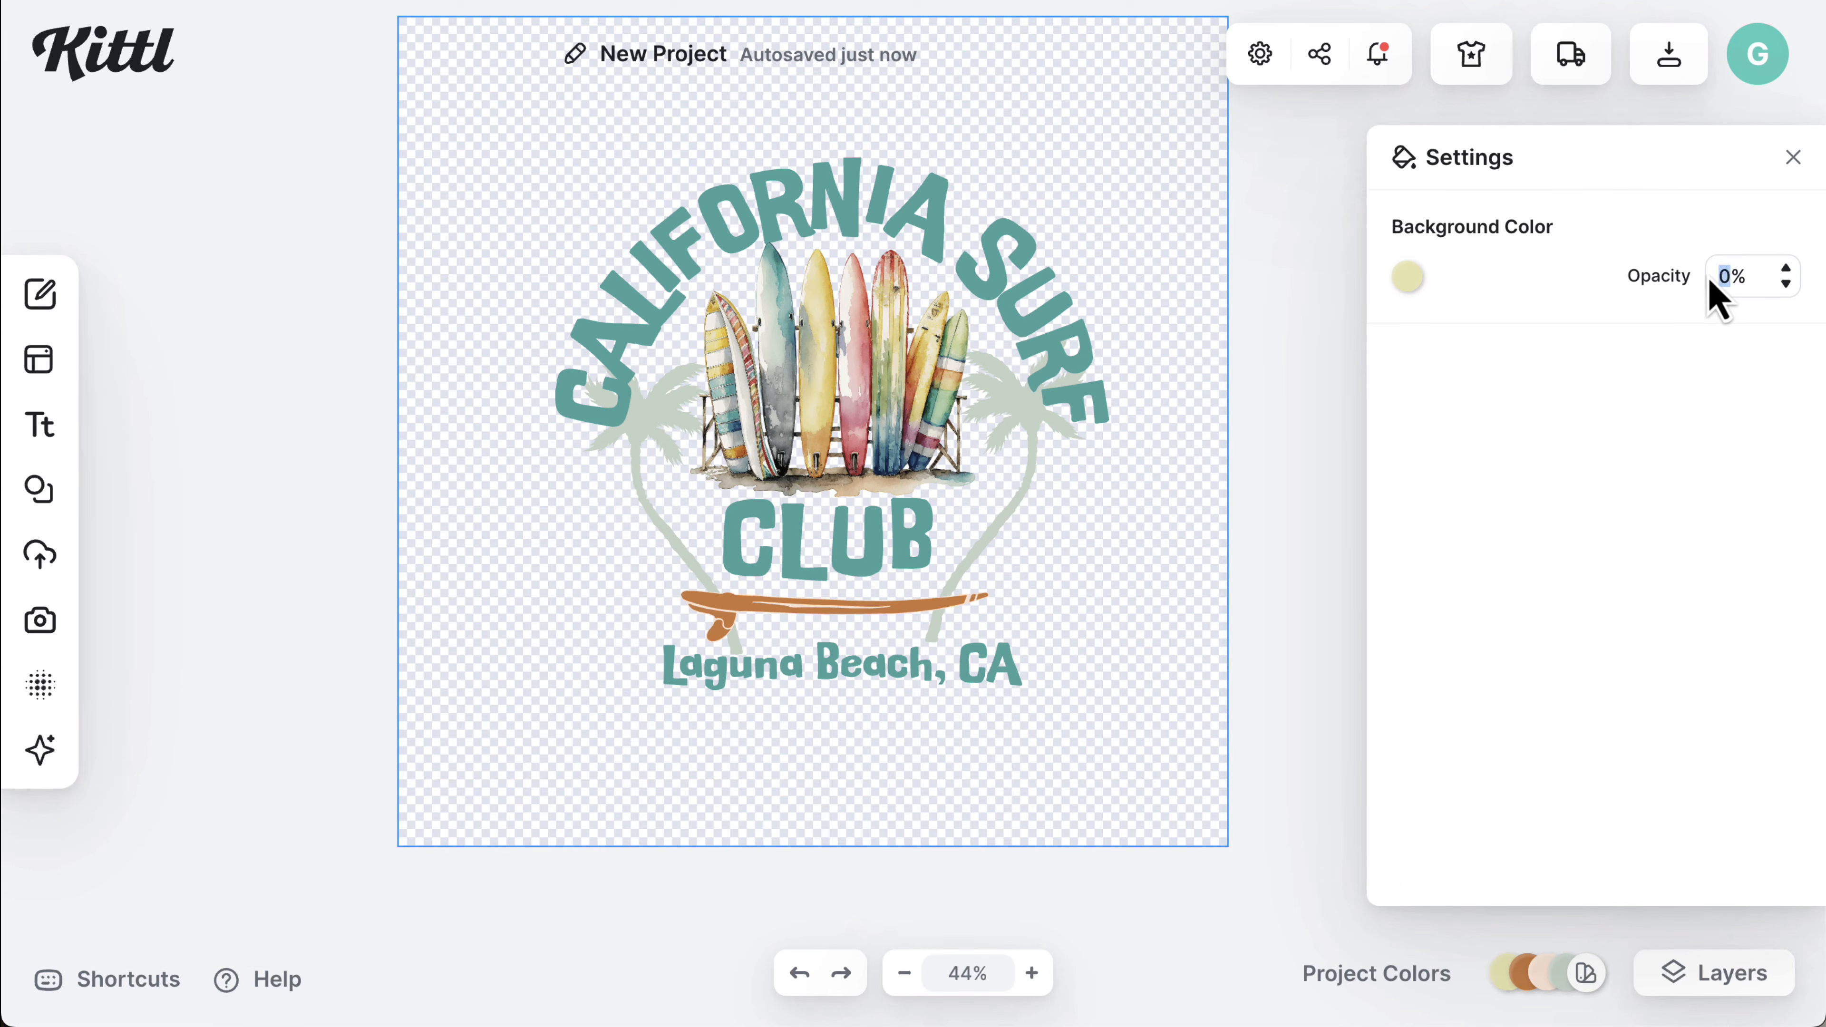
{"action": "key", "text": "Return"}
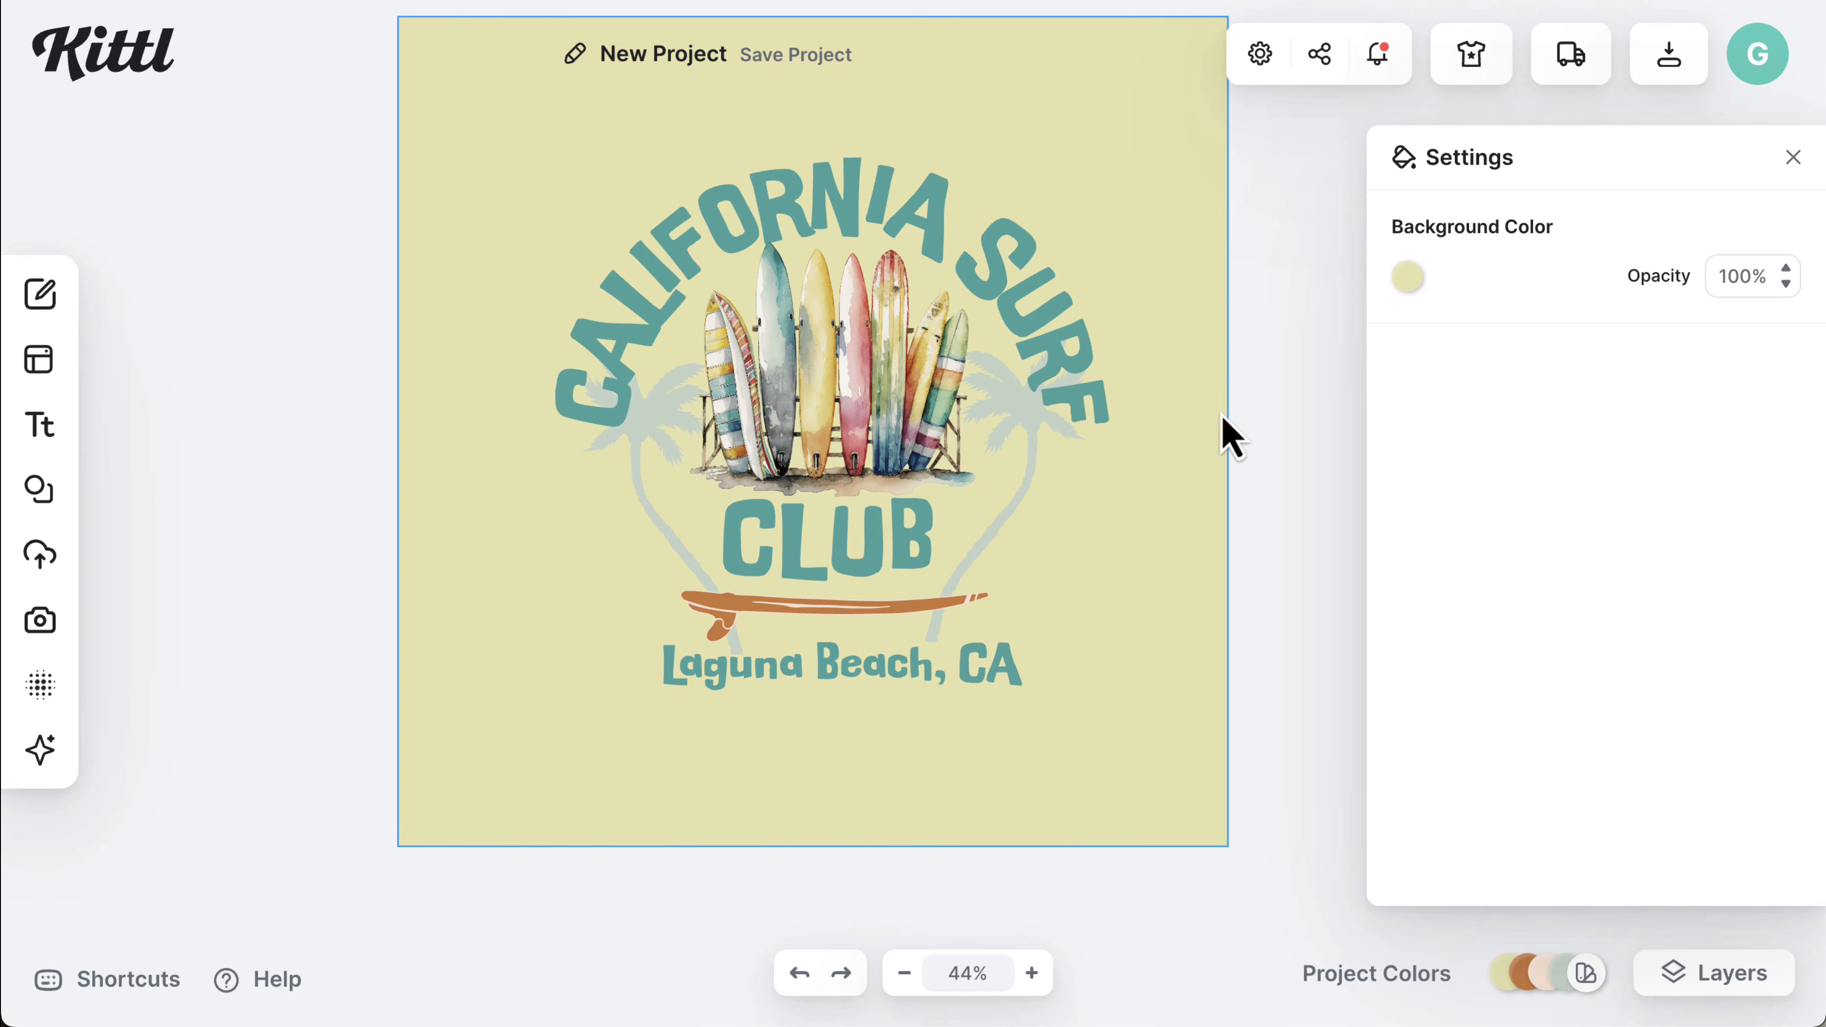
- Nudge the whole design slightly left to center it horizontally on the artboard
{"action": "scroll", "coordinate": [1053, 401], "scroll_direction": "right", "scroll_amount": 1}
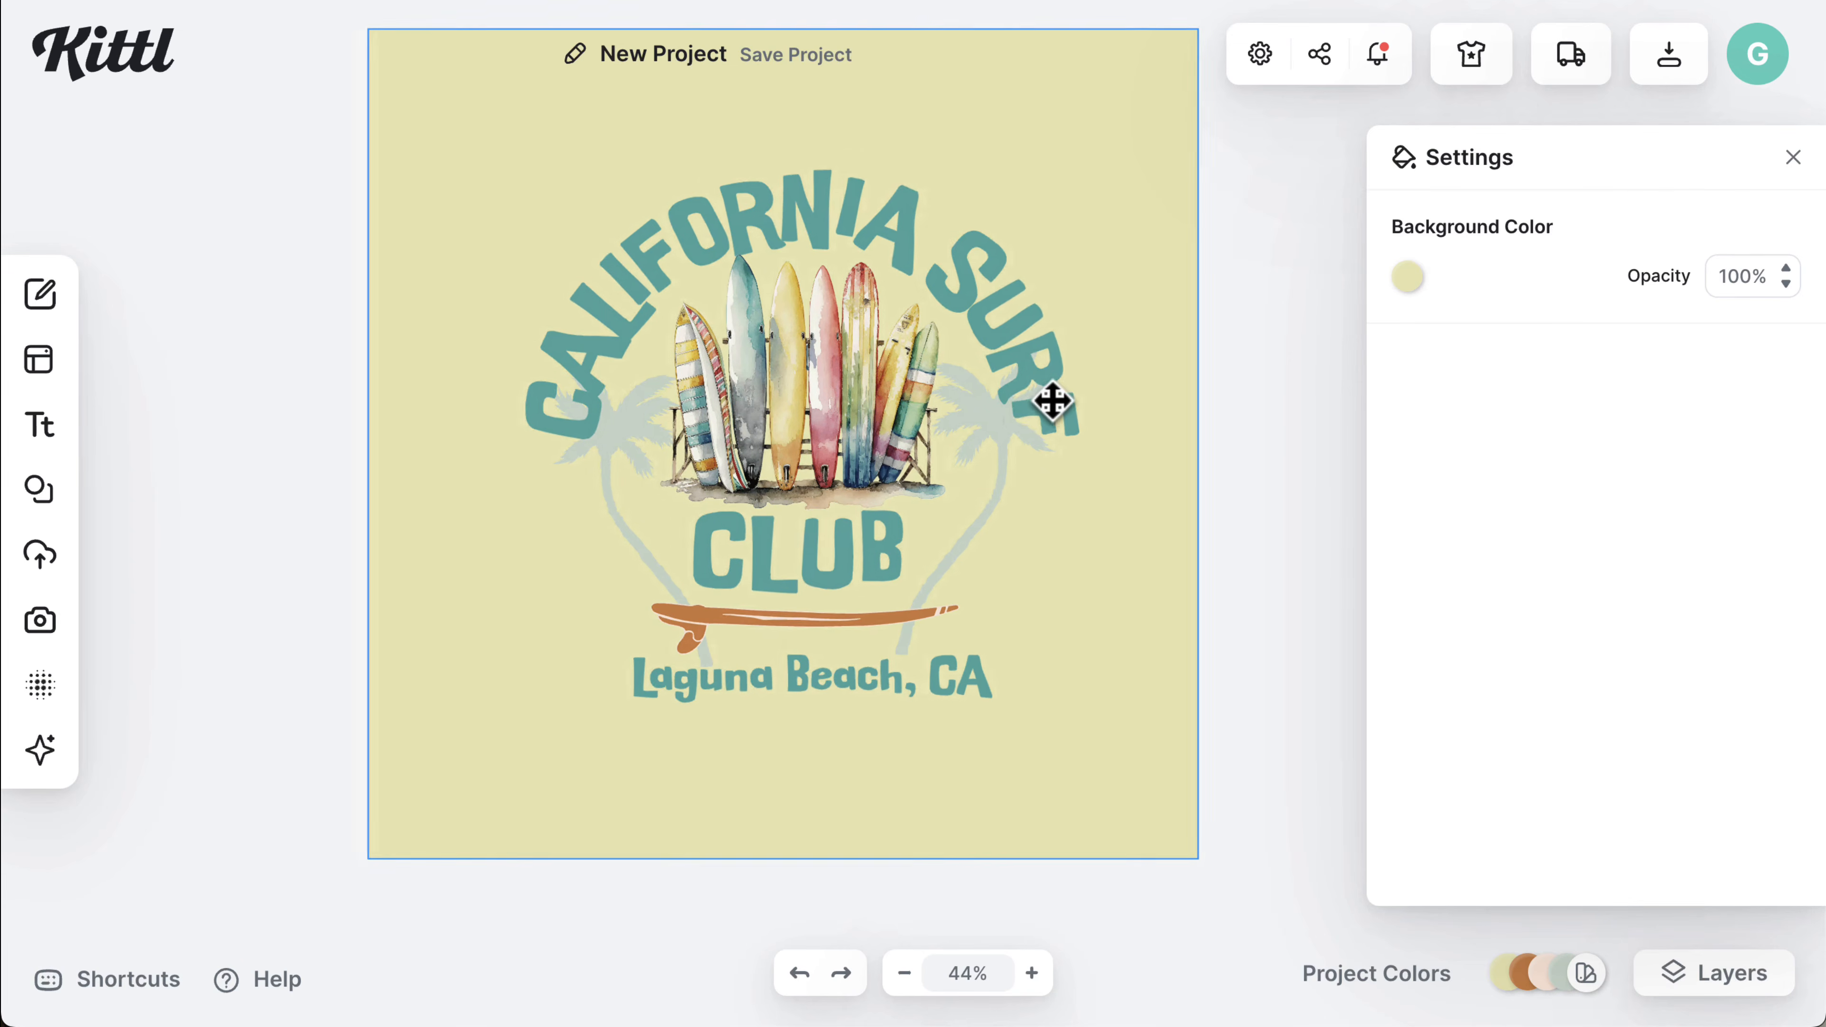
{"action": "scroll", "coordinate": [1052, 401], "scroll_direction": "left", "scroll_amount": 1}
{"action": "scroll", "coordinate": [1052, 401], "scroll_direction": "down", "scroll_amount": 1}
{"action": "left_click_drag", "start_coordinate": [921, 284], "coordinate": [905, 284]}
- Select the artboard background, browse the texture library, and apply the first grunge texture to it
{"action": "left_click", "coordinate": [1165, 437]}
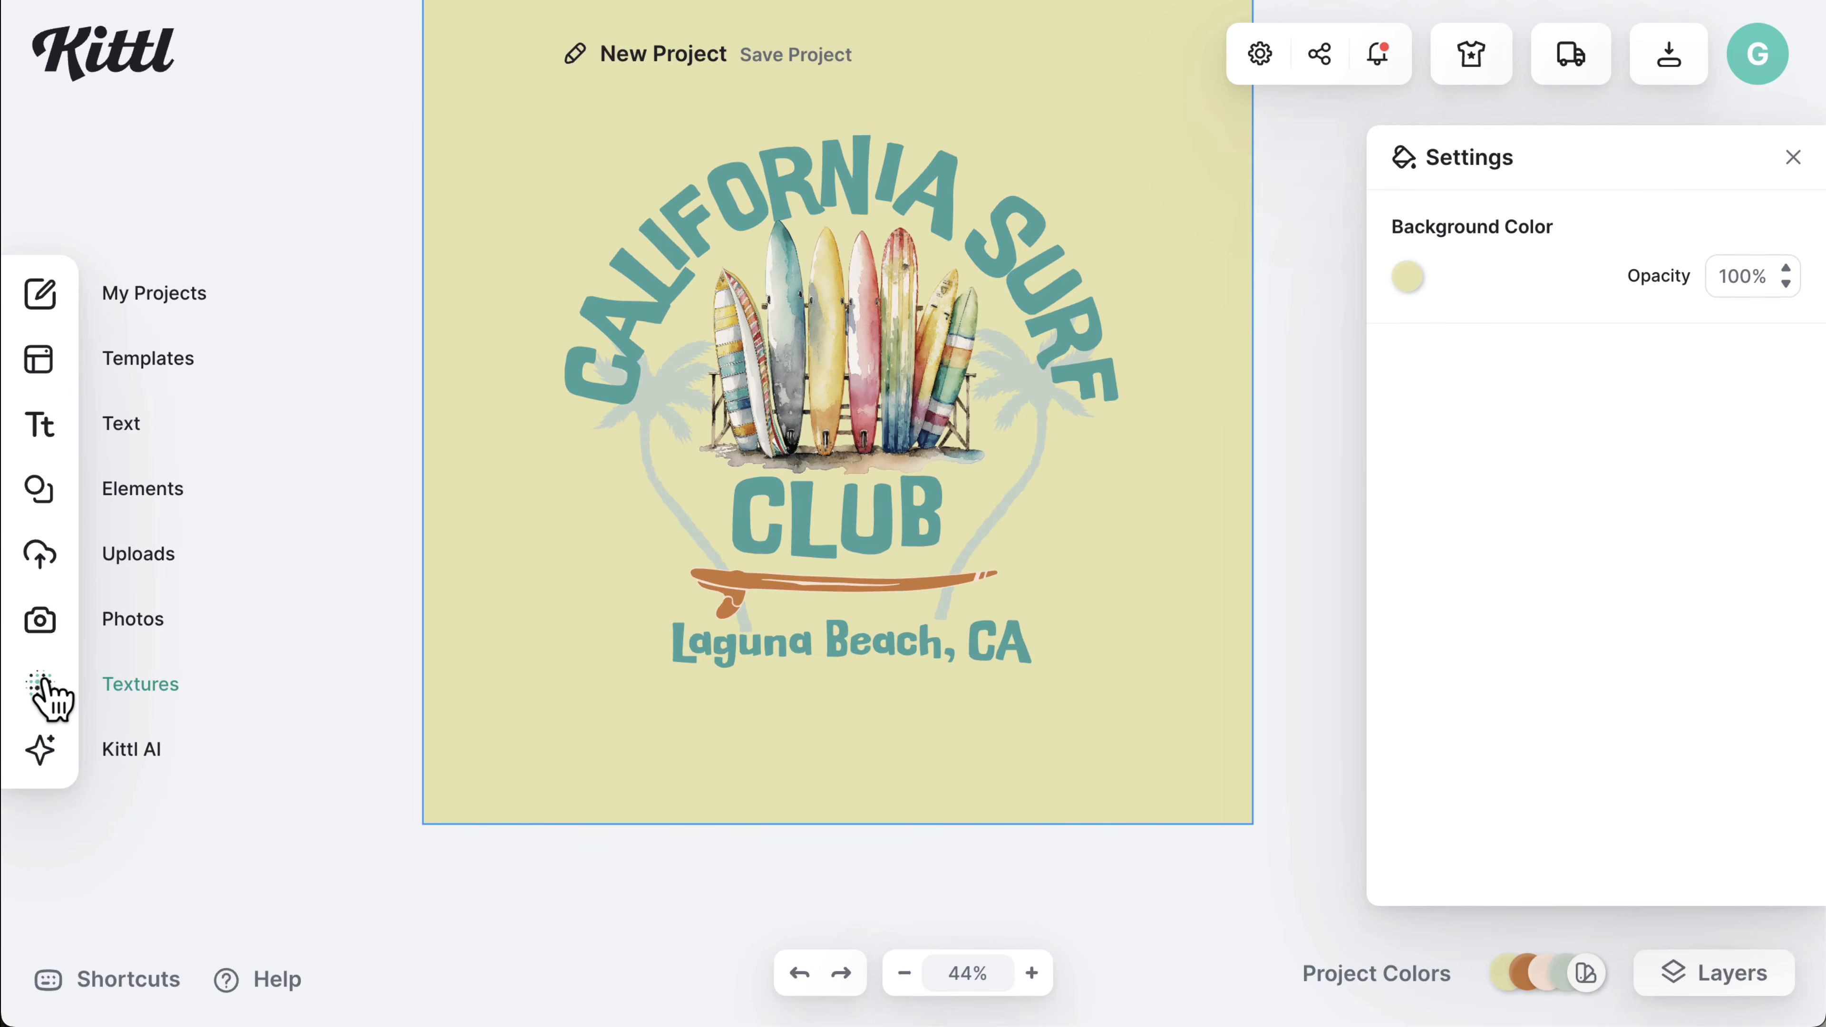
{"action": "left_click", "coordinate": [41, 685]}
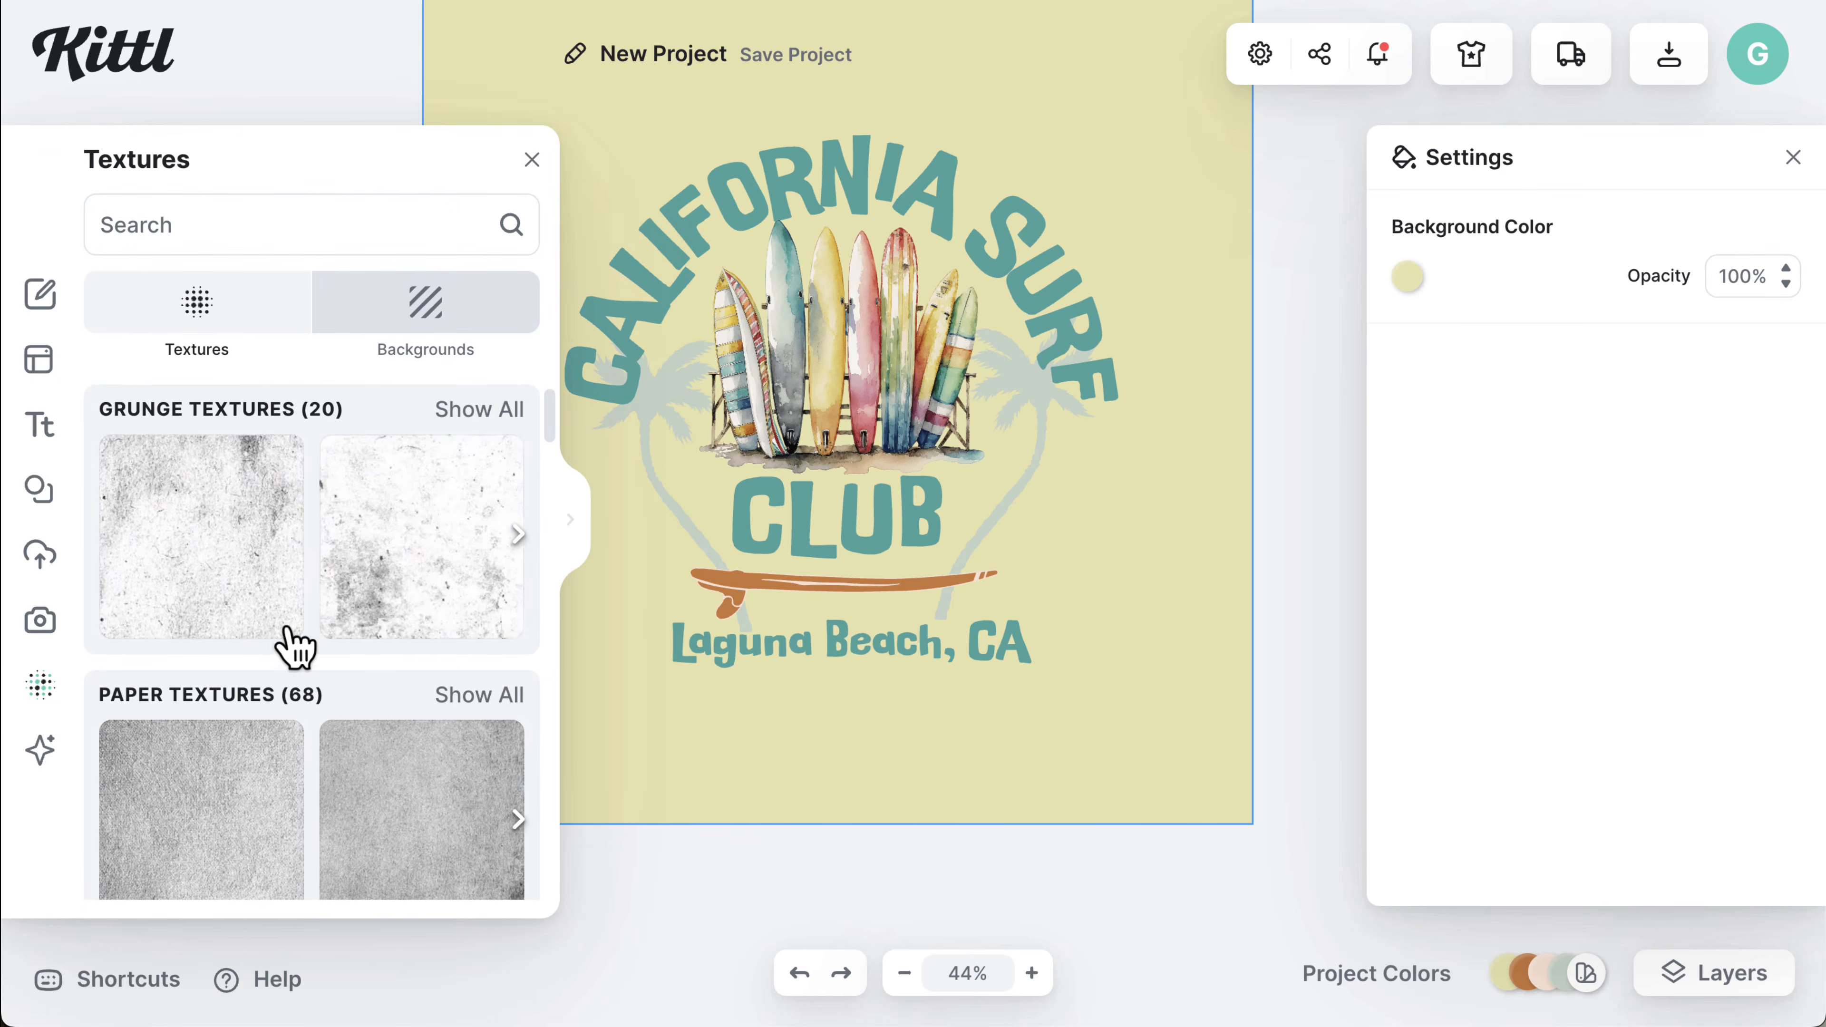
{"action": "scroll", "coordinate": [392, 655], "scroll_direction": "down", "scroll_amount": 10}
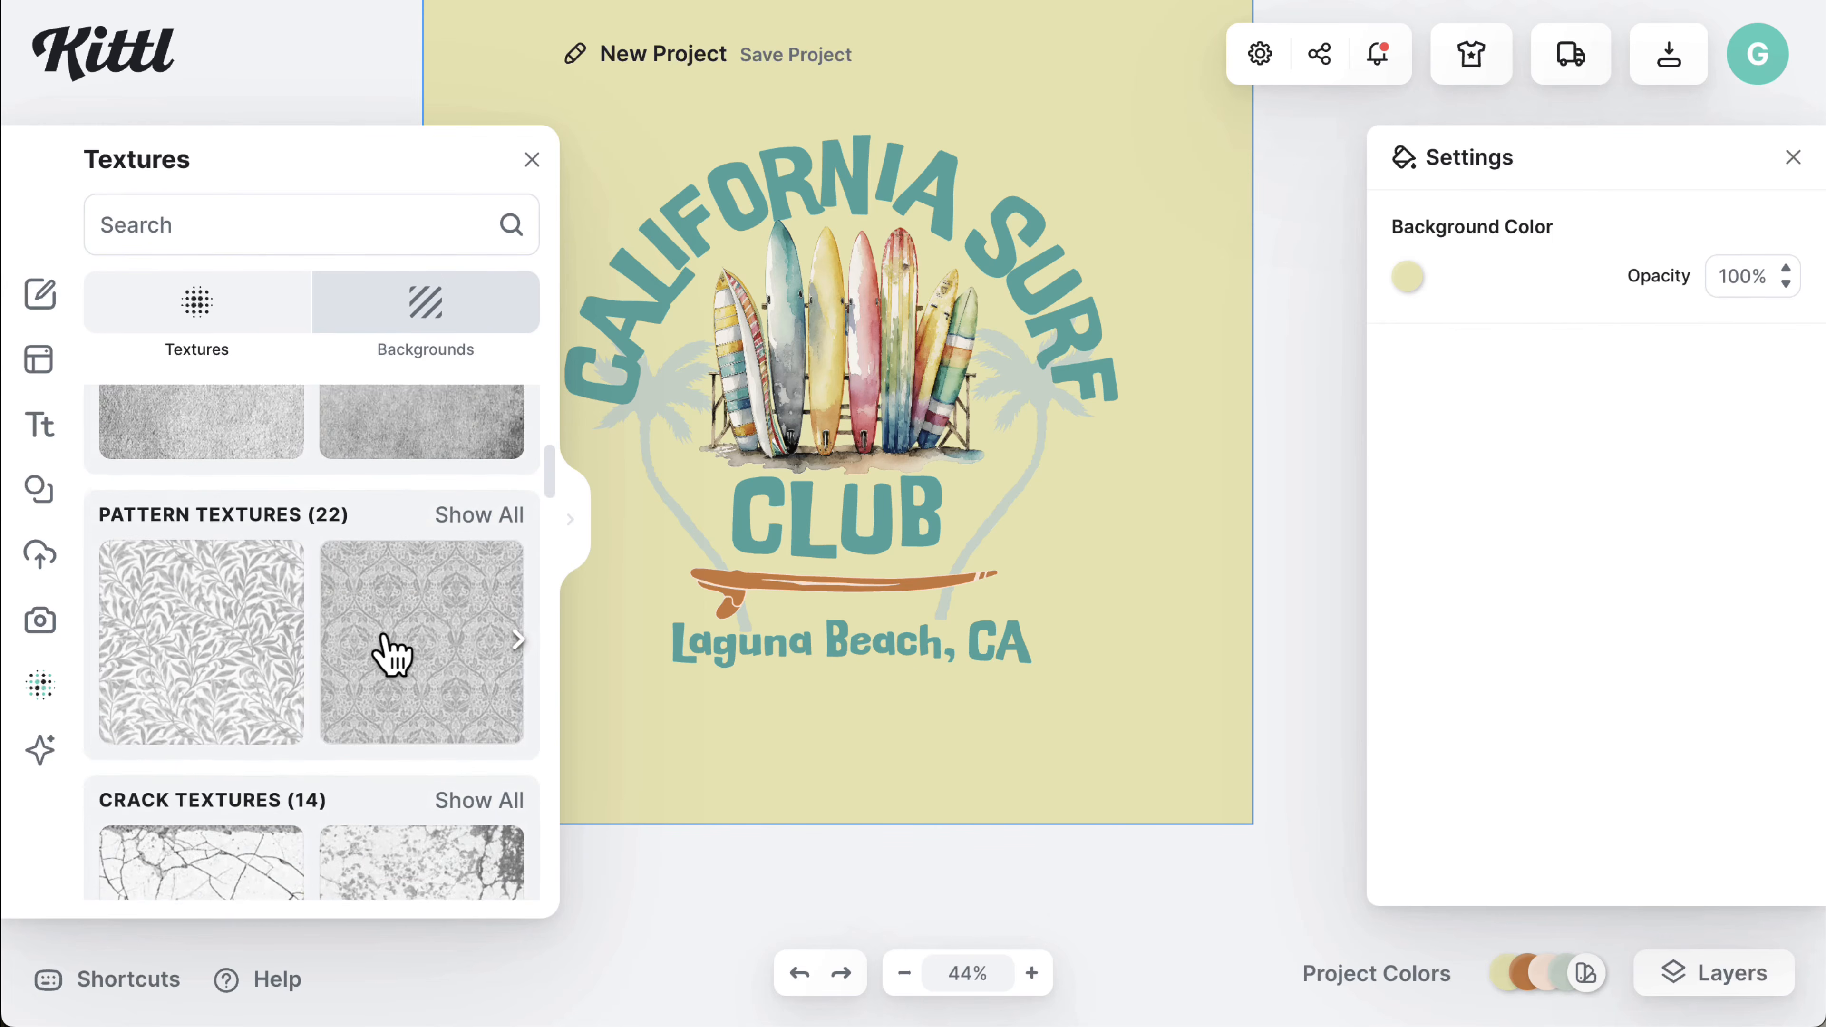
{"action": "scroll", "coordinate": [392, 654], "scroll_direction": "up", "scroll_amount": 10}
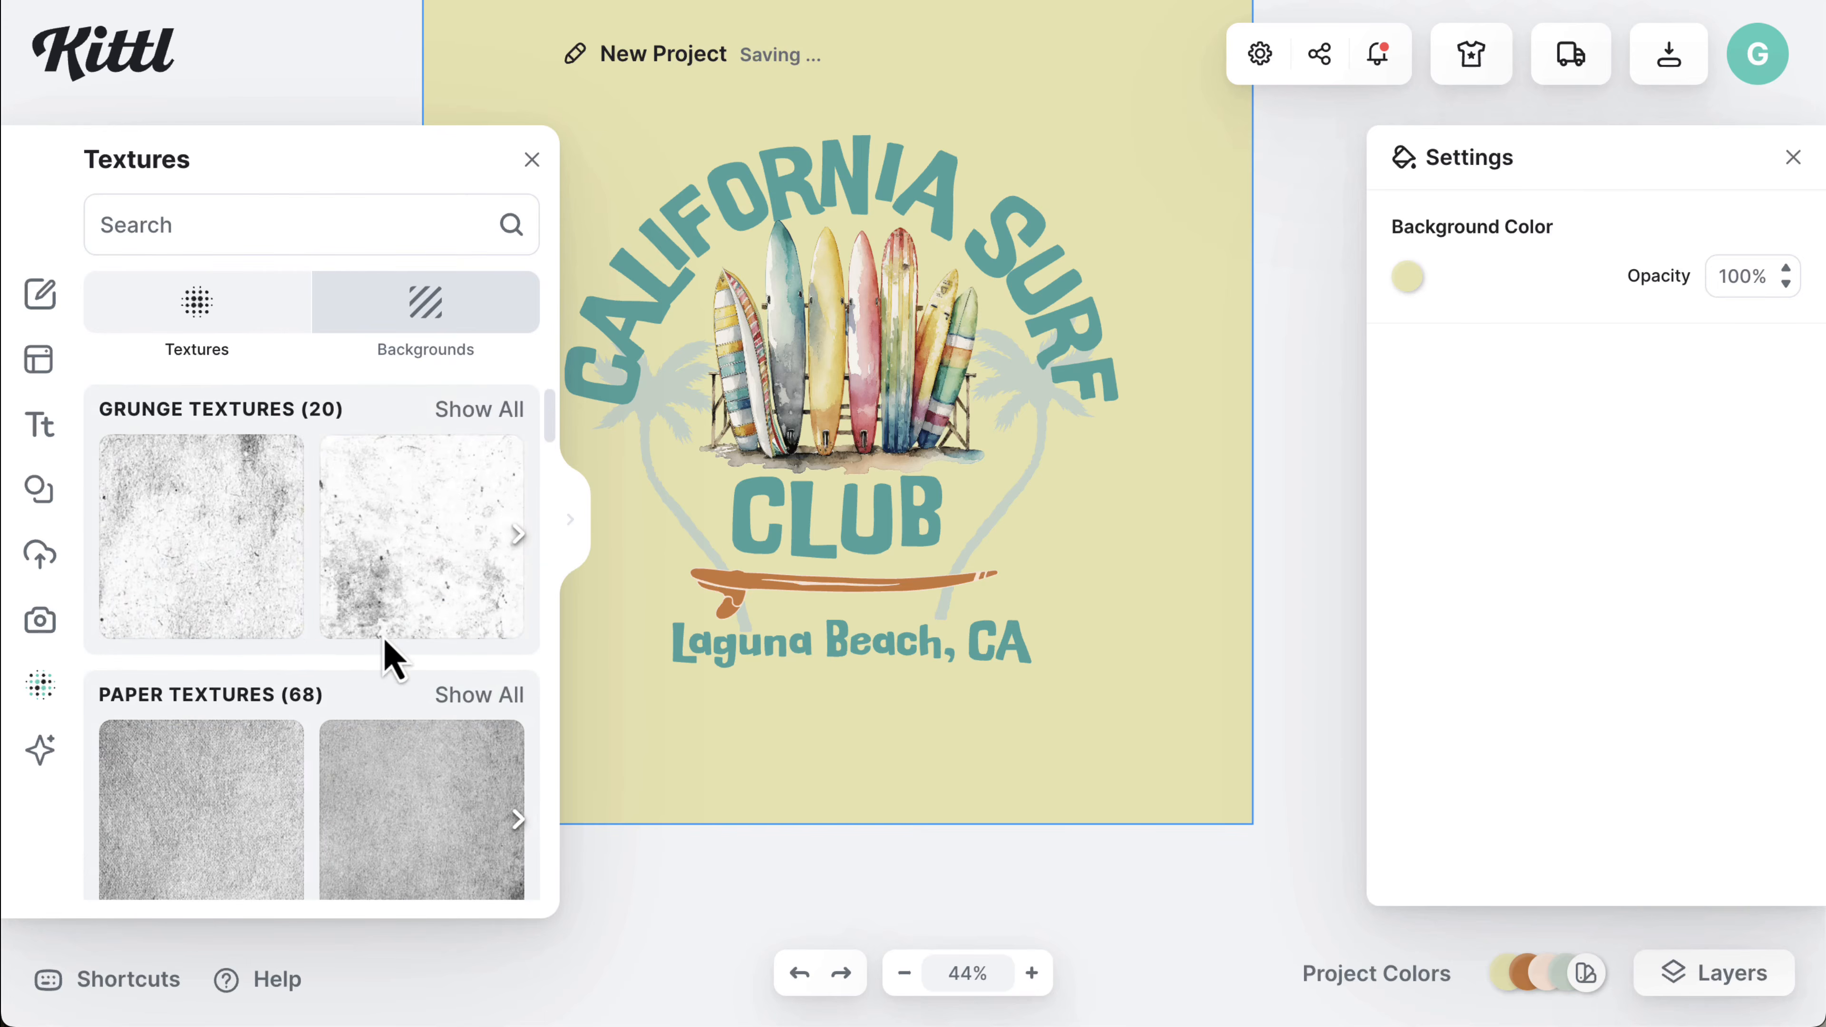
{"action": "left_click", "coordinate": [231, 577]}
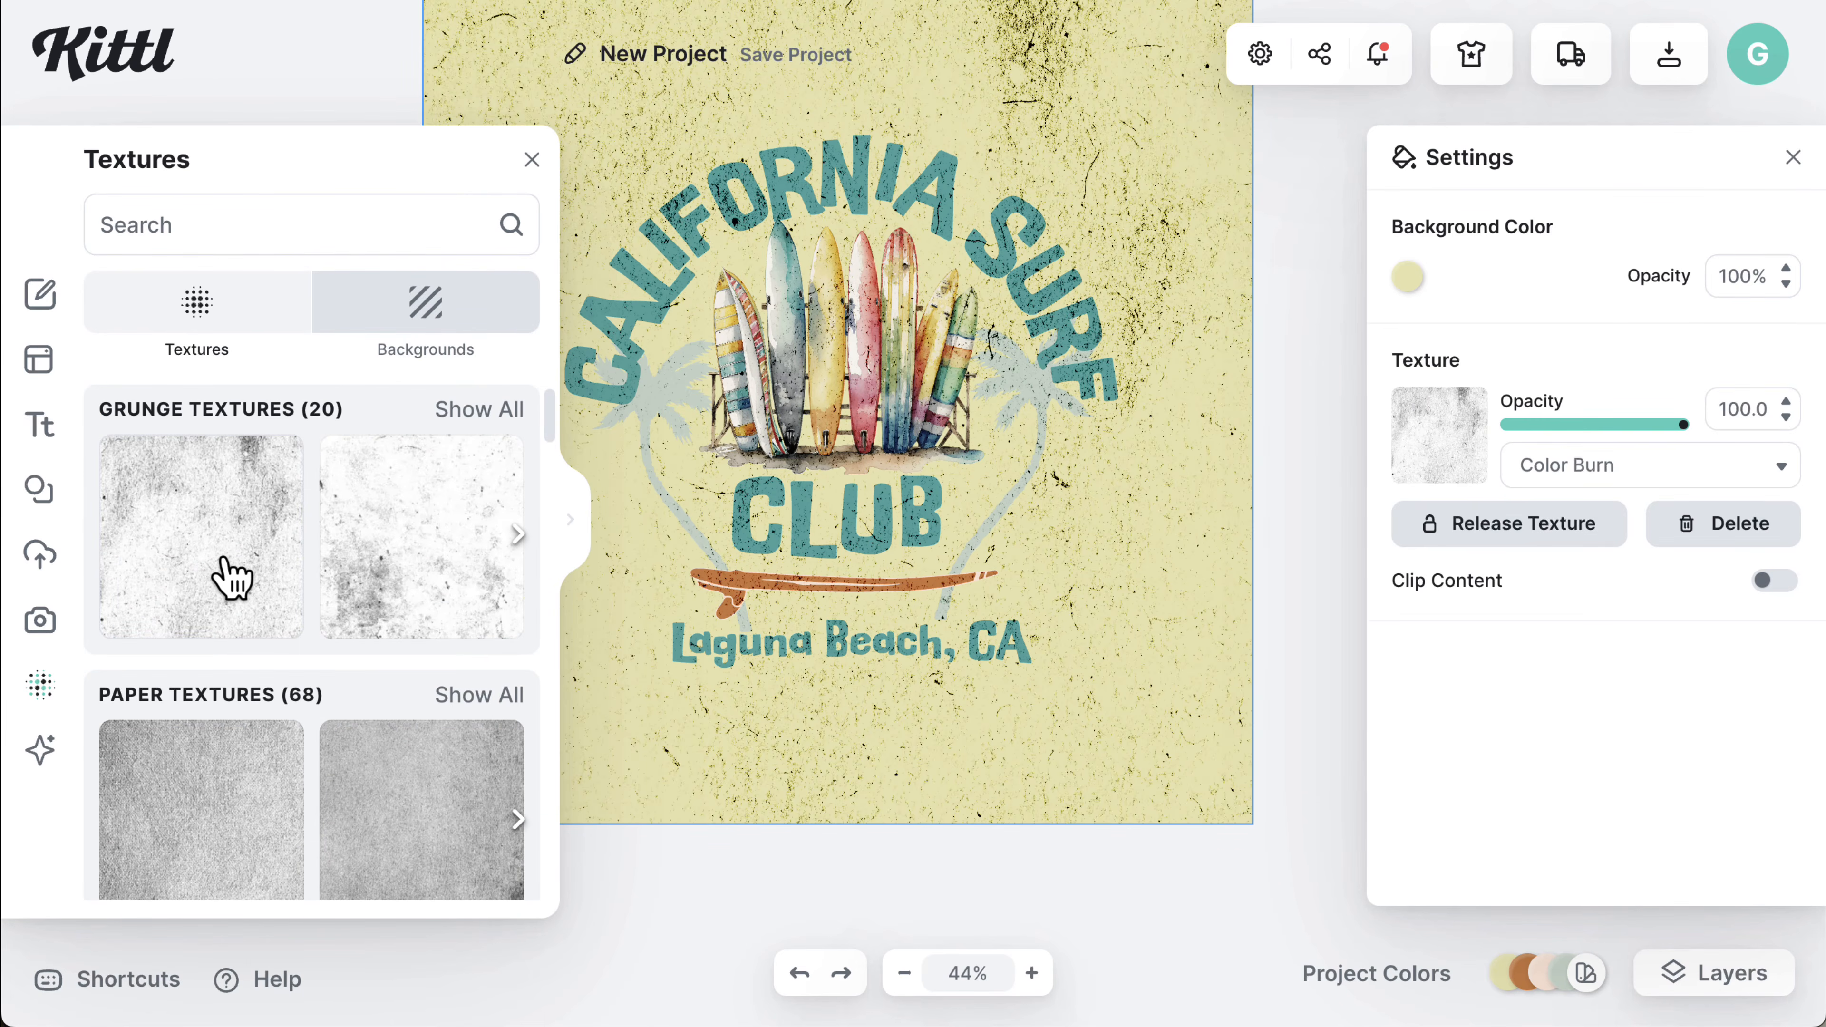
- Try the next four grunge textures on the background in turn: stained, scratched, heavily speckled and smooth gray
{"action": "left_click", "coordinate": [379, 572]}
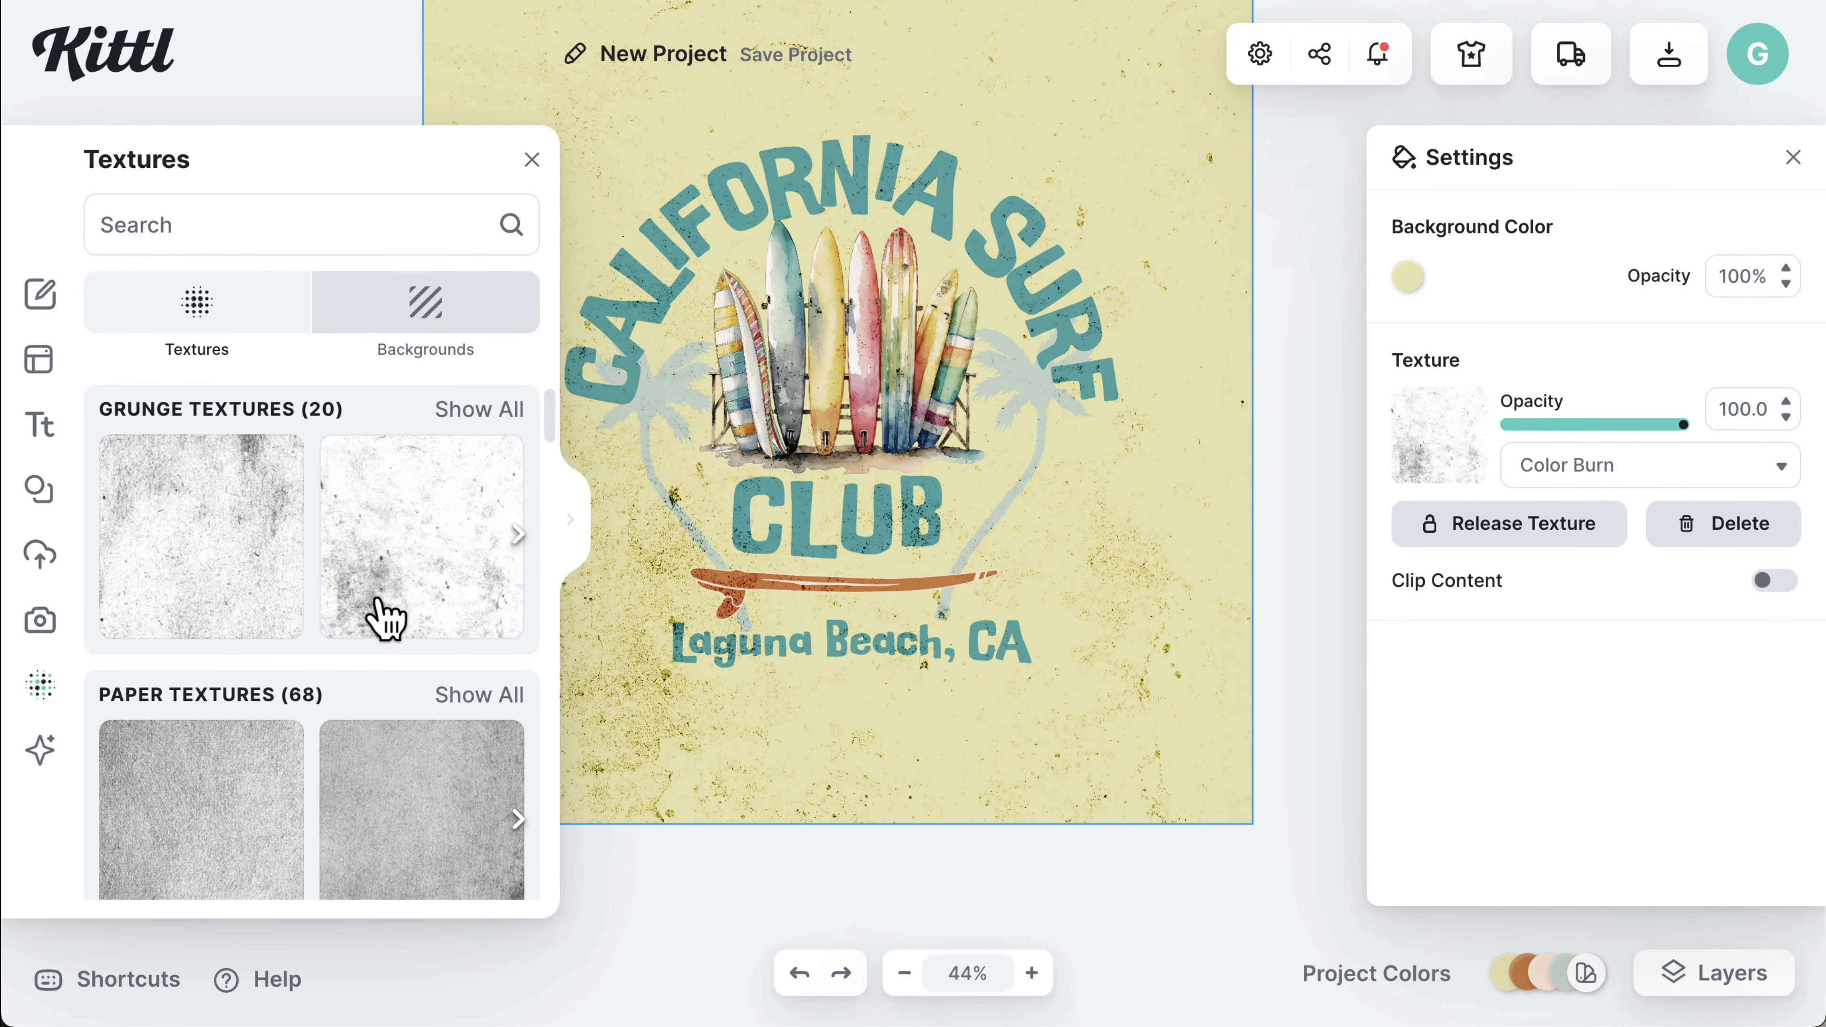
{"action": "left_click", "coordinate": [518, 535]}
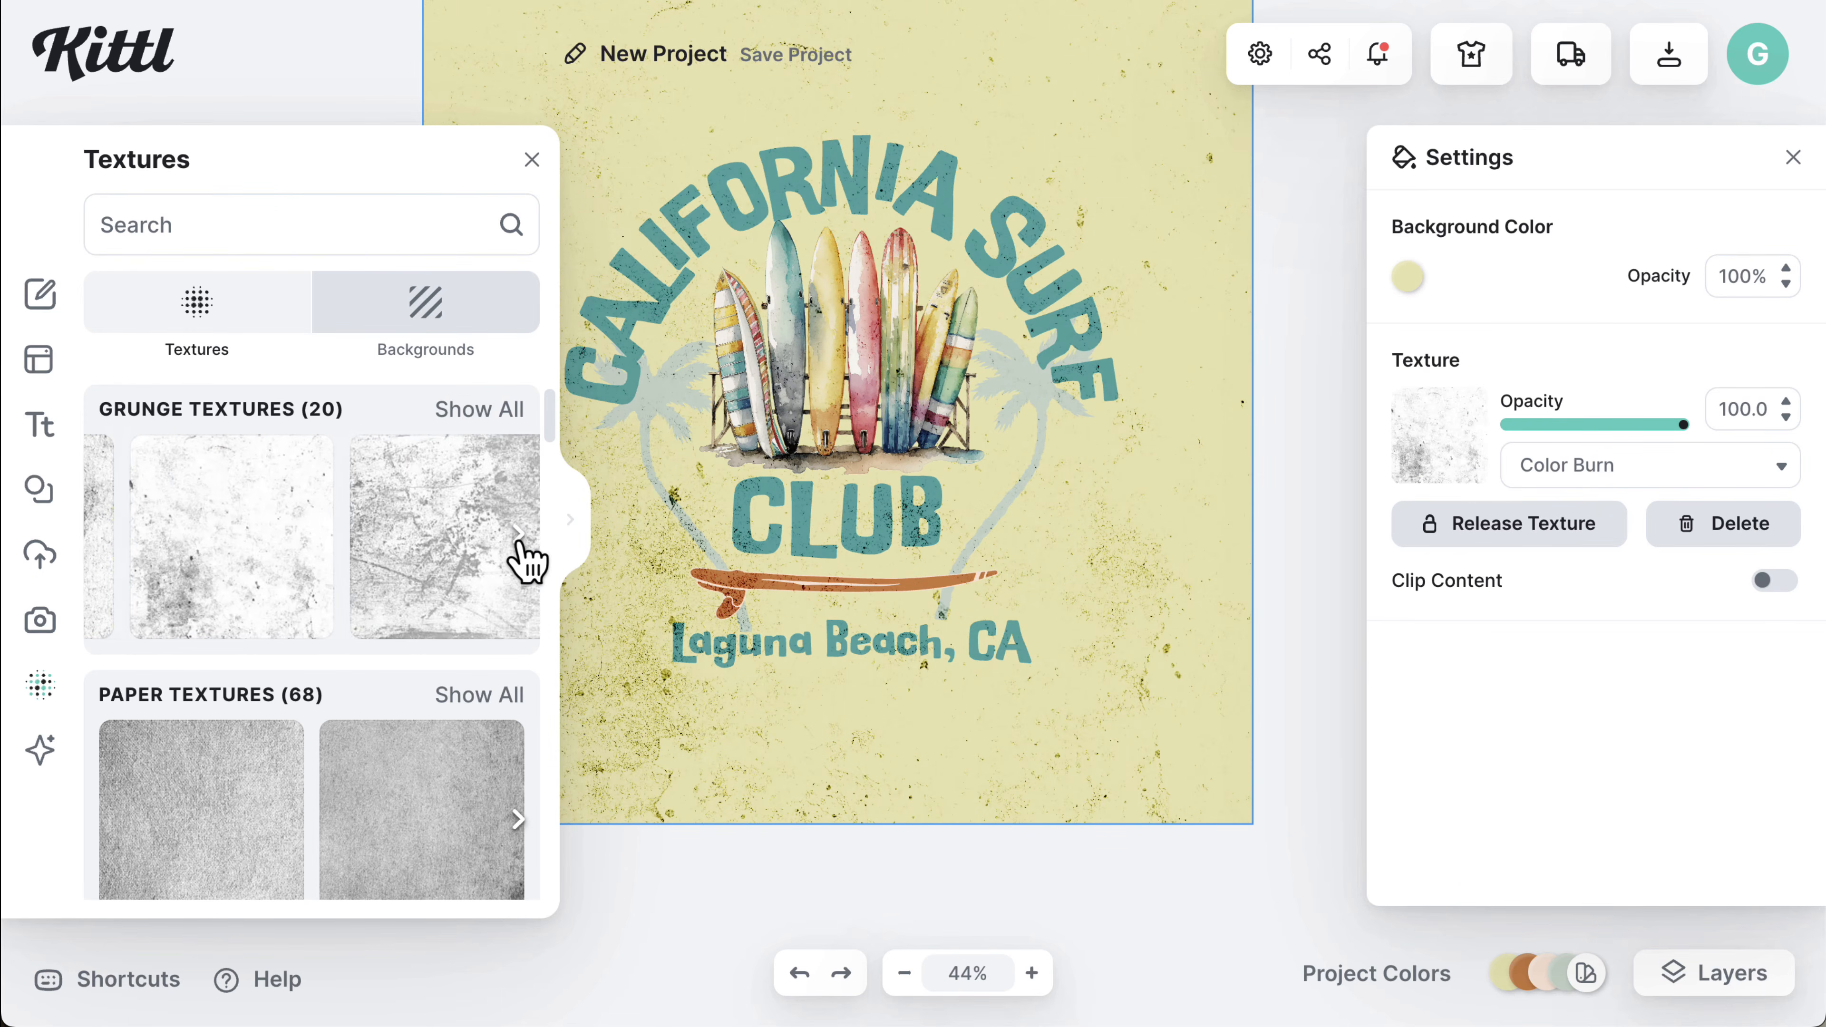
{"action": "left_click", "coordinate": [454, 547]}
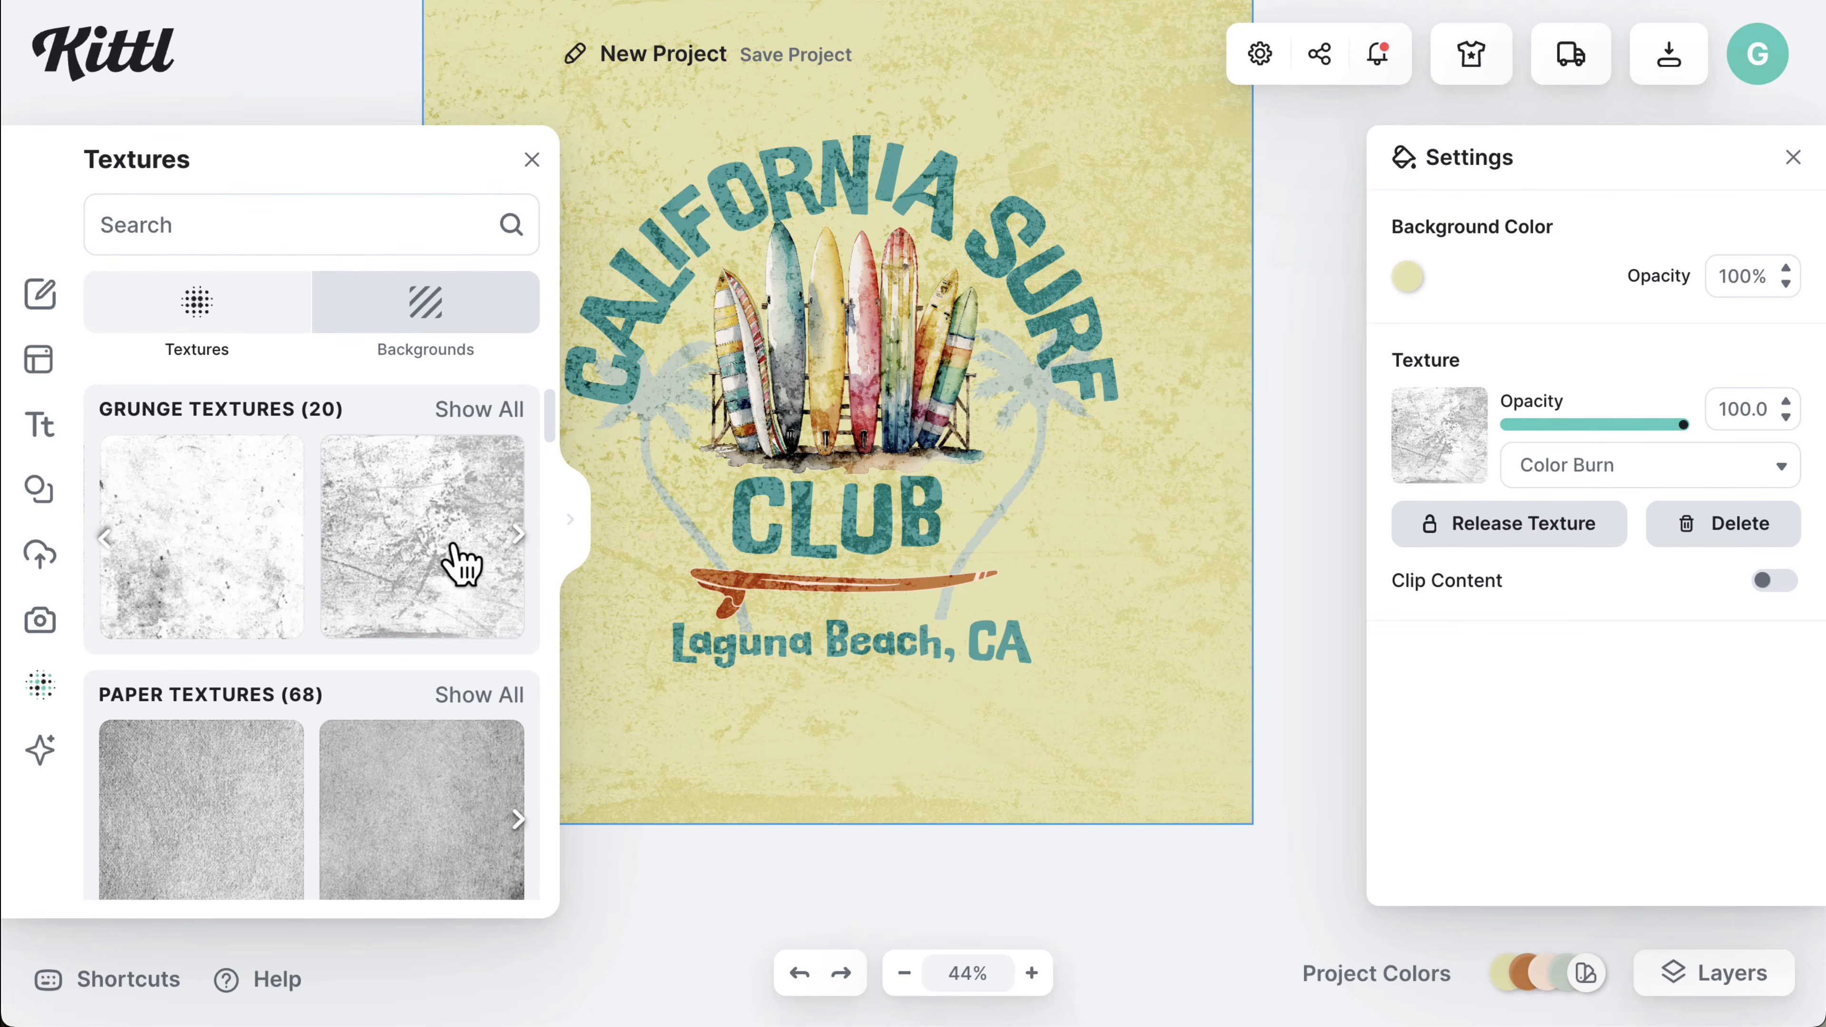
{"action": "left_click", "coordinate": [518, 535]}
{"action": "left_click", "coordinate": [457, 536]}
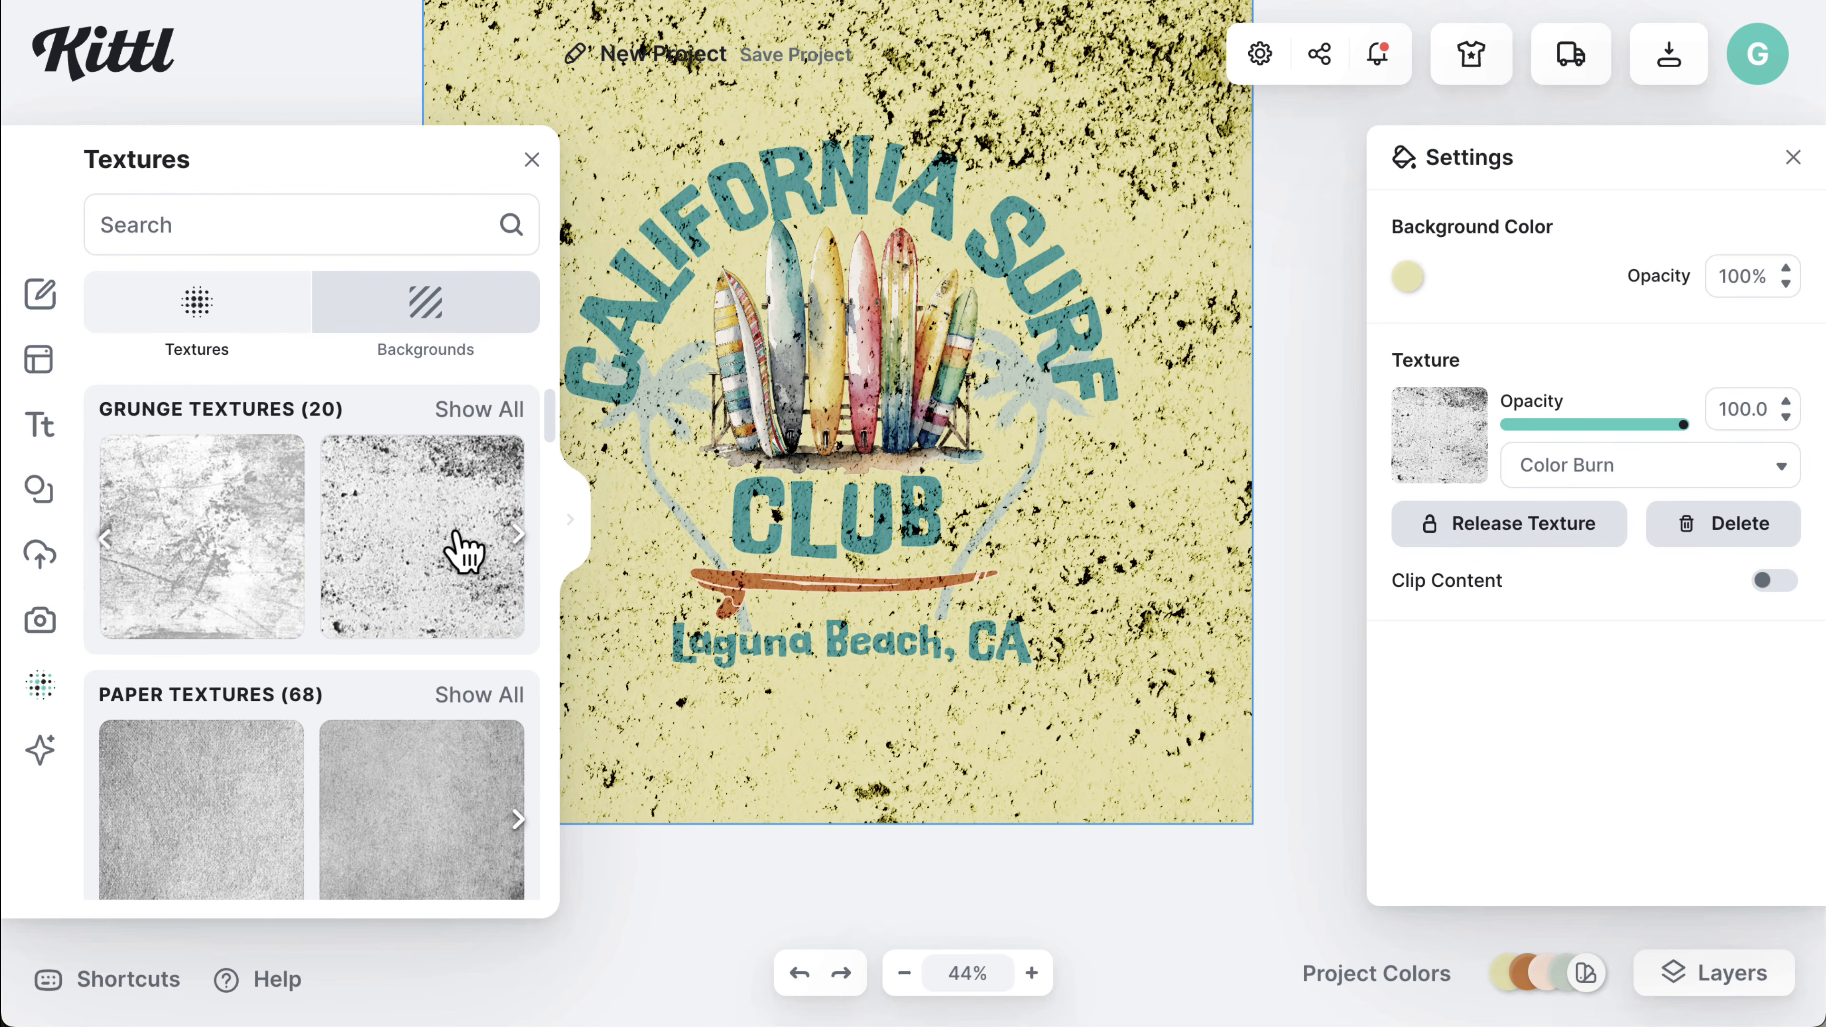
{"action": "left_click", "coordinate": [519, 535]}
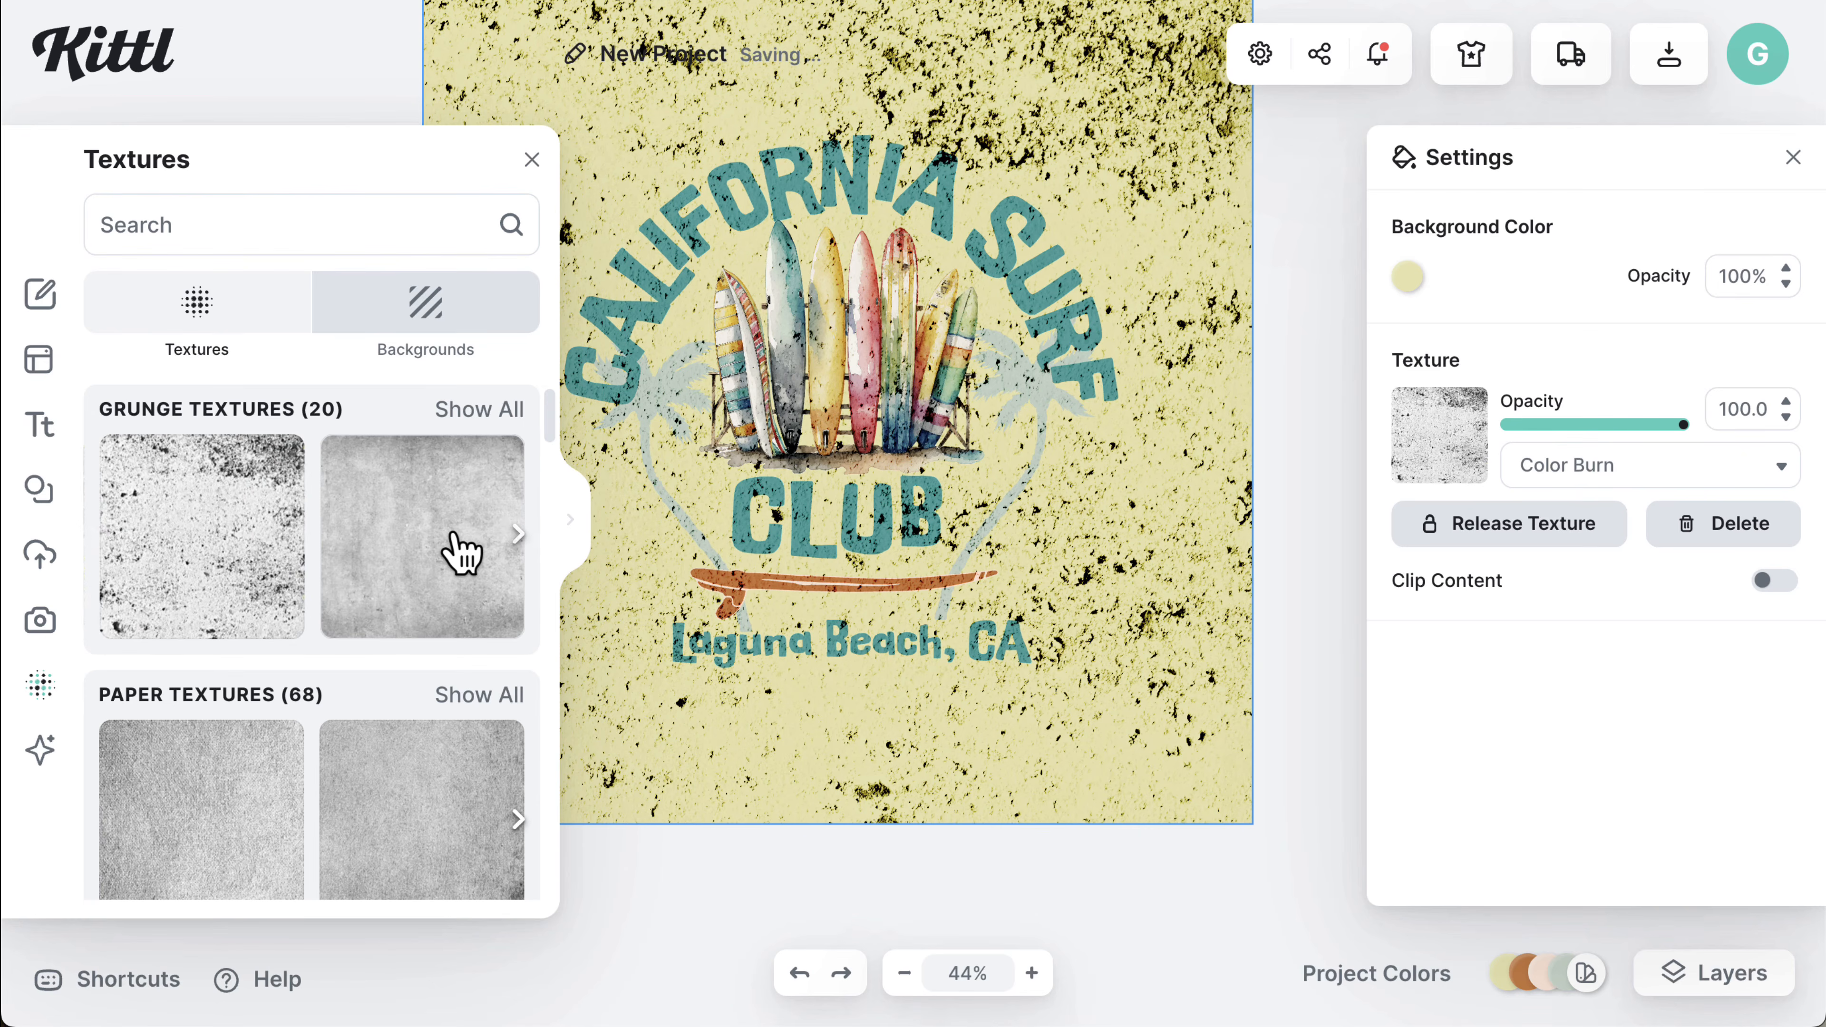
{"action": "left_click", "coordinate": [460, 553]}
{"action": "scroll", "coordinate": [461, 550], "scroll_direction": "right", "scroll_amount": 2}
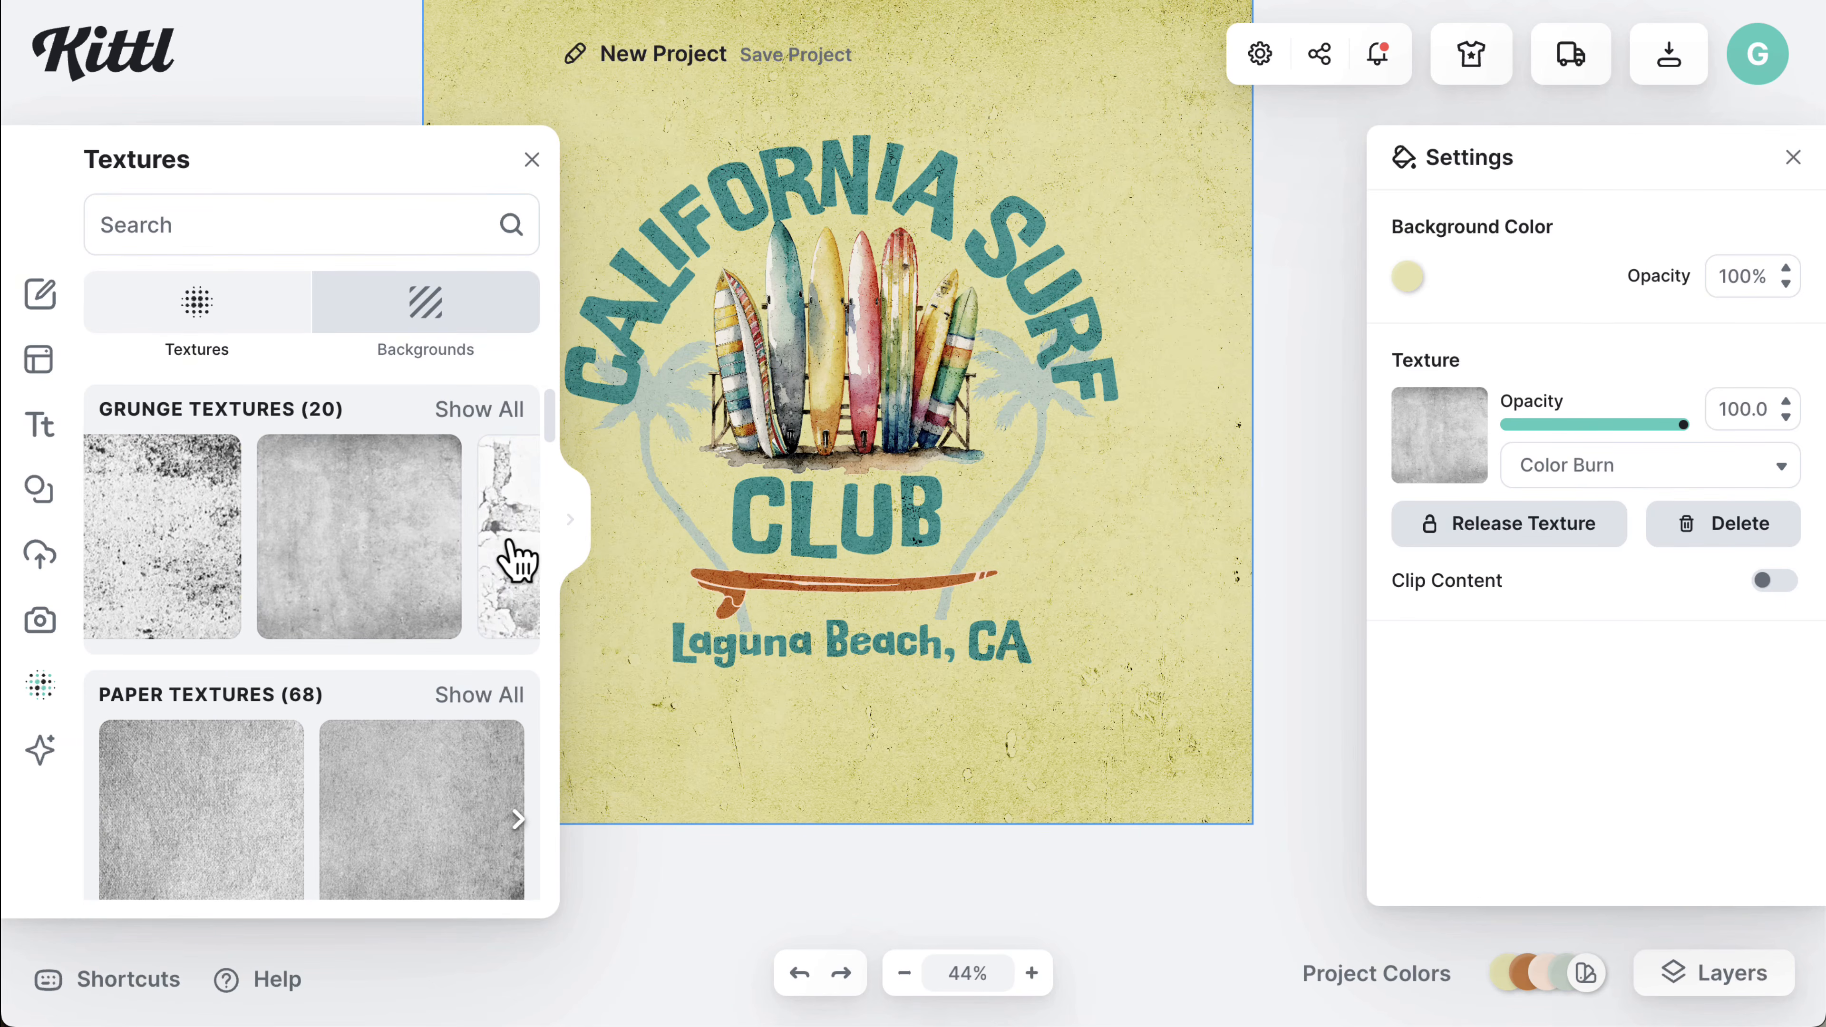
- Try the cracked-plaster grunge texture and a coarse mottled grunge texture on the background
{"action": "left_click", "coordinate": [501, 560]}
{"action": "scroll", "coordinate": [403, 563], "scroll_direction": "right", "scroll_amount": 2}
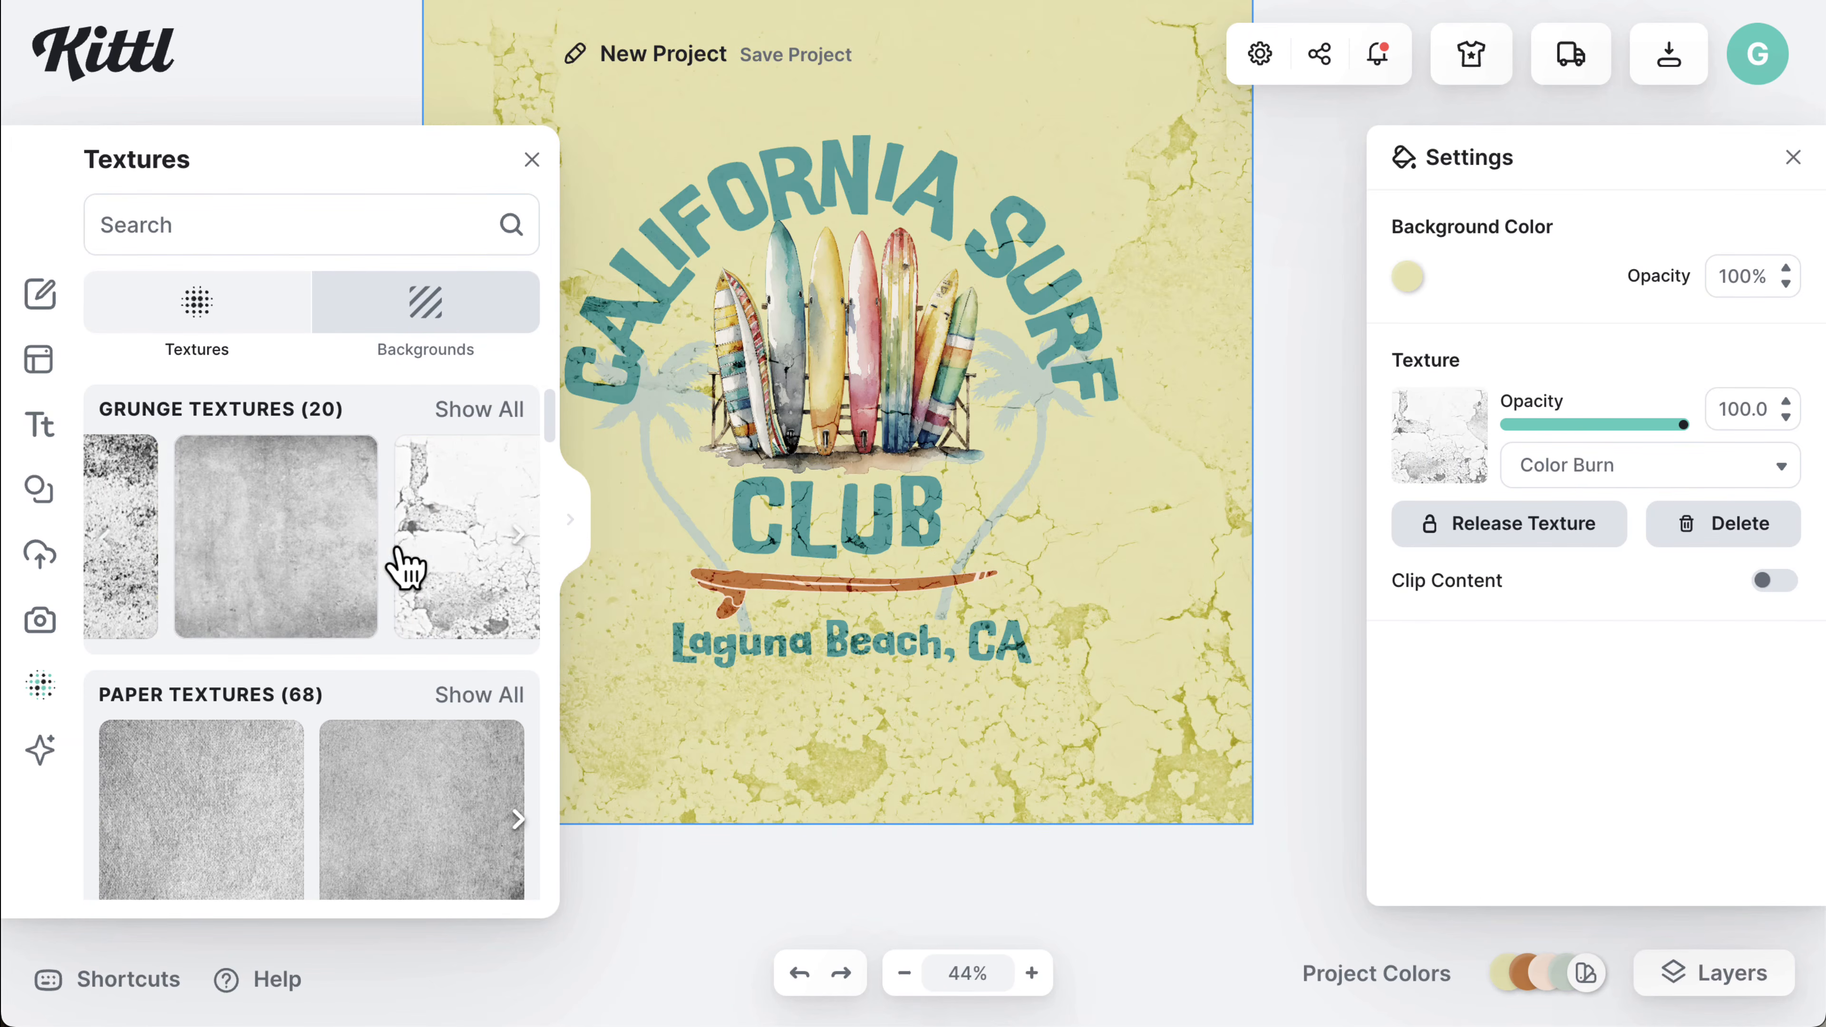
{"action": "scroll", "coordinate": [474, 565], "scroll_direction": "right", "scroll_amount": 3}
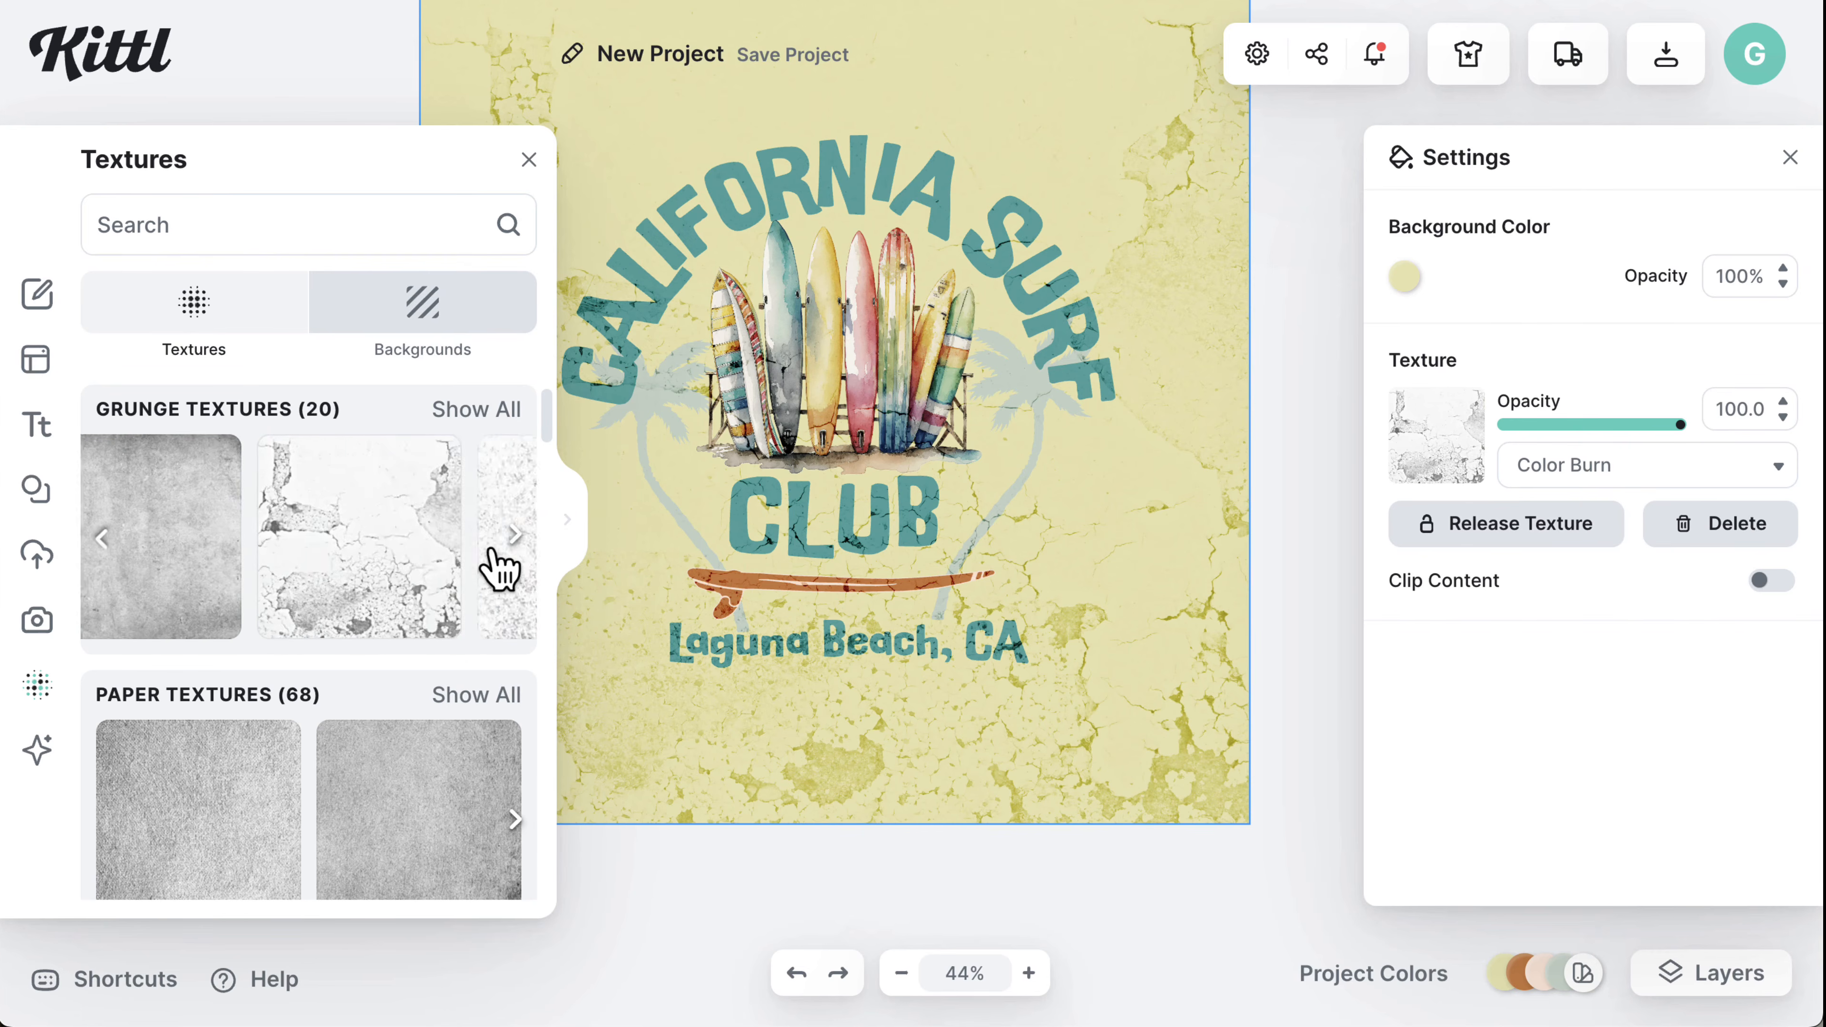
{"action": "left_click", "coordinate": [440, 560]}
{"action": "scroll", "coordinate": [460, 561], "scroll_direction": "right", "scroll_amount": 1}
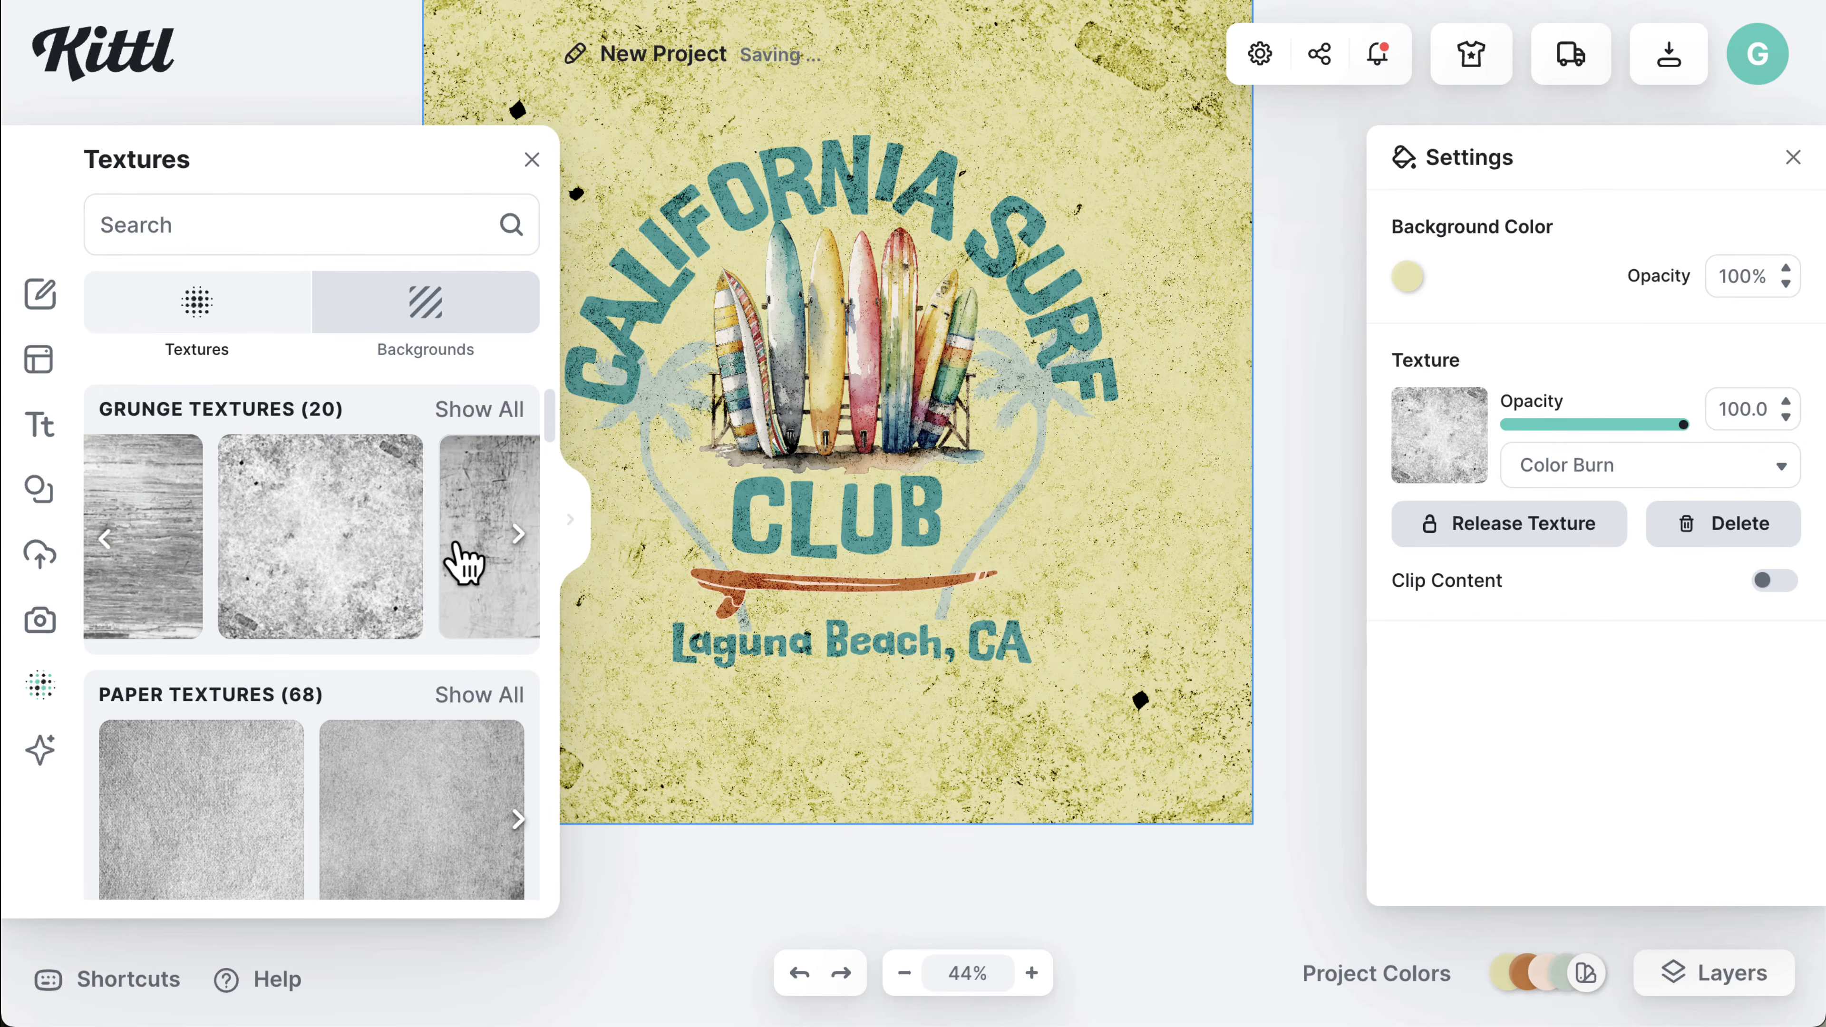
{"action": "scroll", "coordinate": [475, 576], "scroll_direction": "right", "scroll_amount": 2}
- Try the second paper texture and the leafy pattern texture on the background
{"action": "left_click", "coordinate": [436, 838]}
{"action": "scroll", "coordinate": [436, 836], "scroll_direction": "down", "scroll_amount": 3}
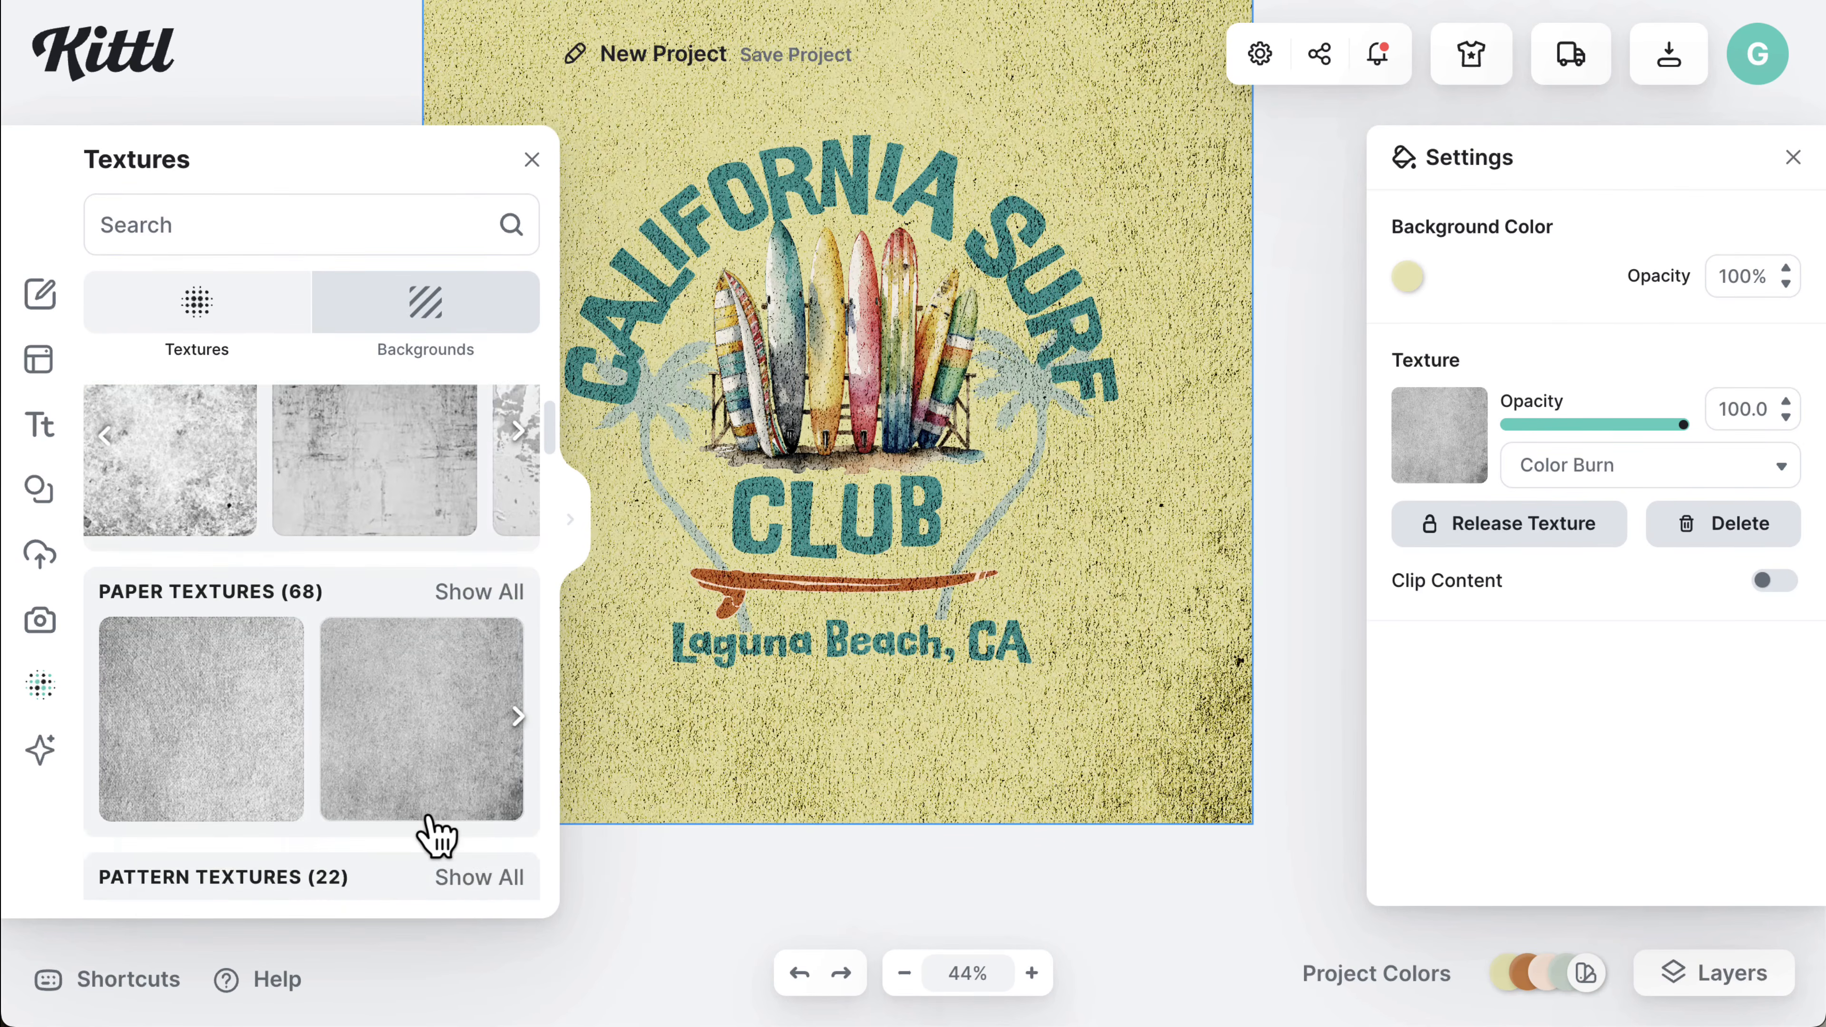
{"action": "scroll", "coordinate": [248, 653], "scroll_direction": "down", "scroll_amount": 2}
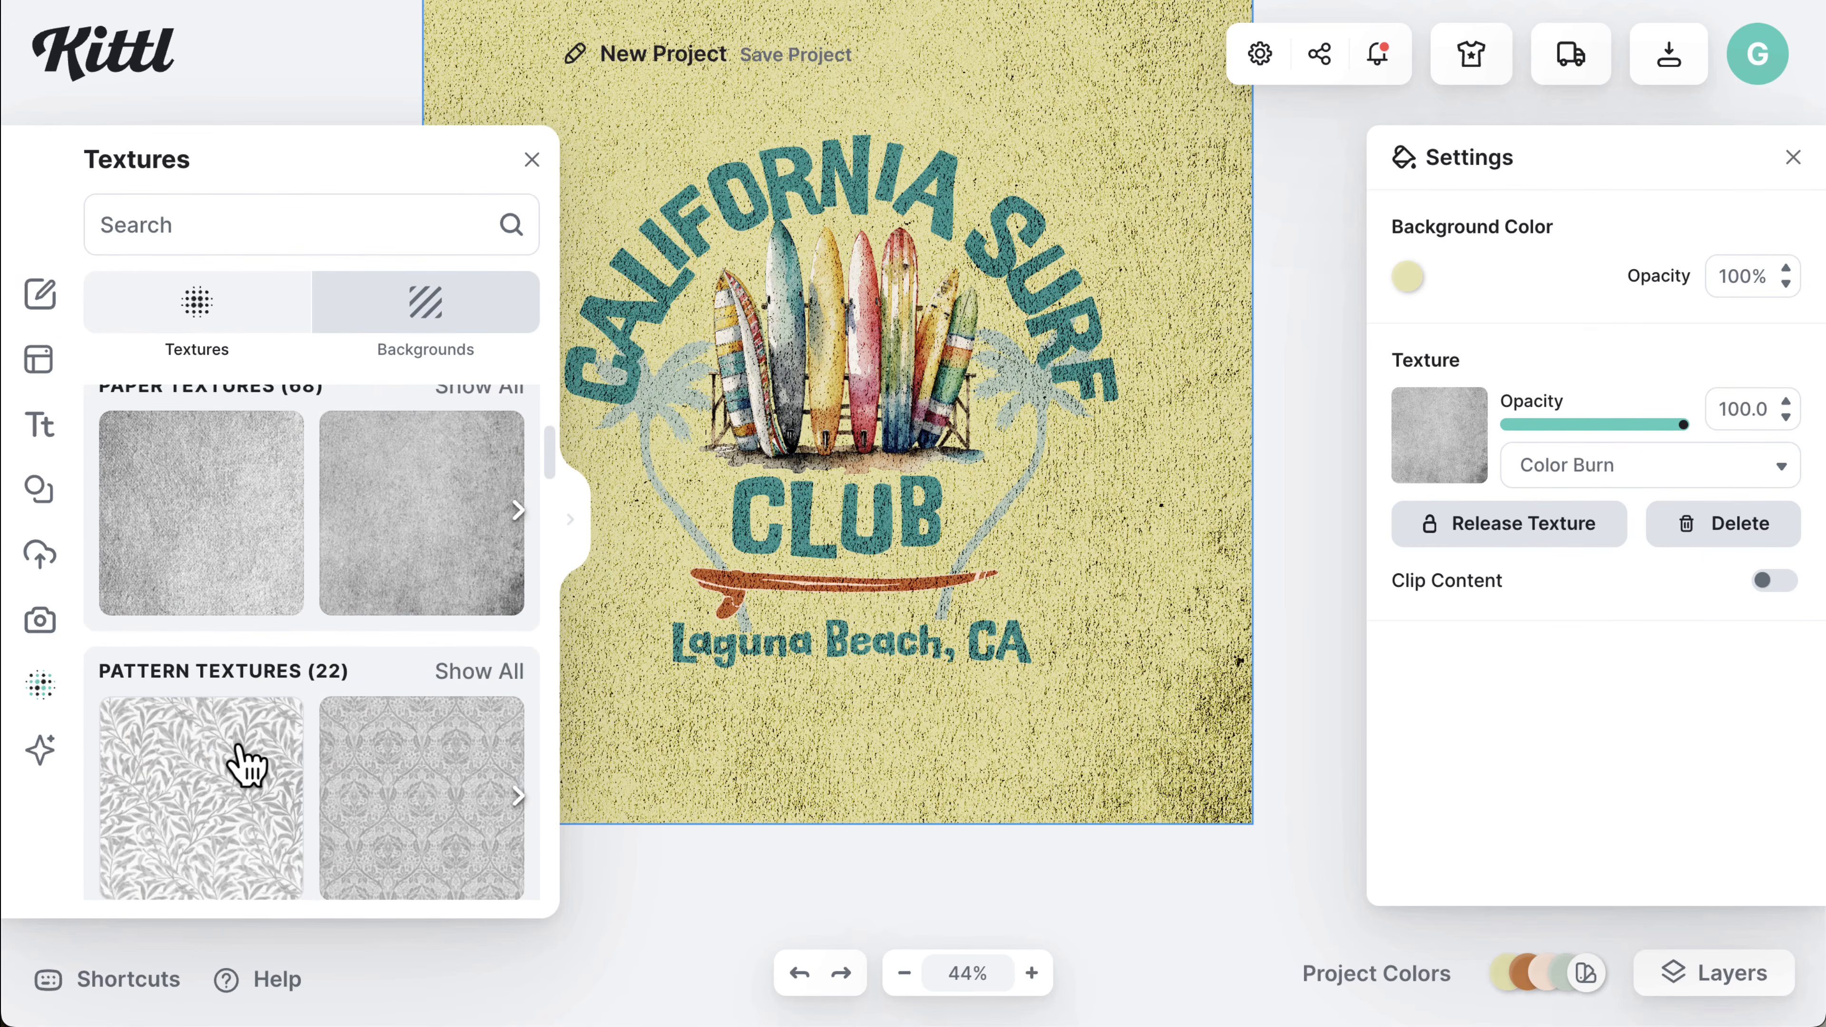
{"action": "left_click", "coordinate": [245, 762]}
{"action": "scroll", "coordinate": [240, 763], "scroll_direction": "down", "scroll_amount": 5}
- Try the first two crack textures and the scratched gray grunge texture on the background
{"action": "left_click", "coordinate": [233, 762]}
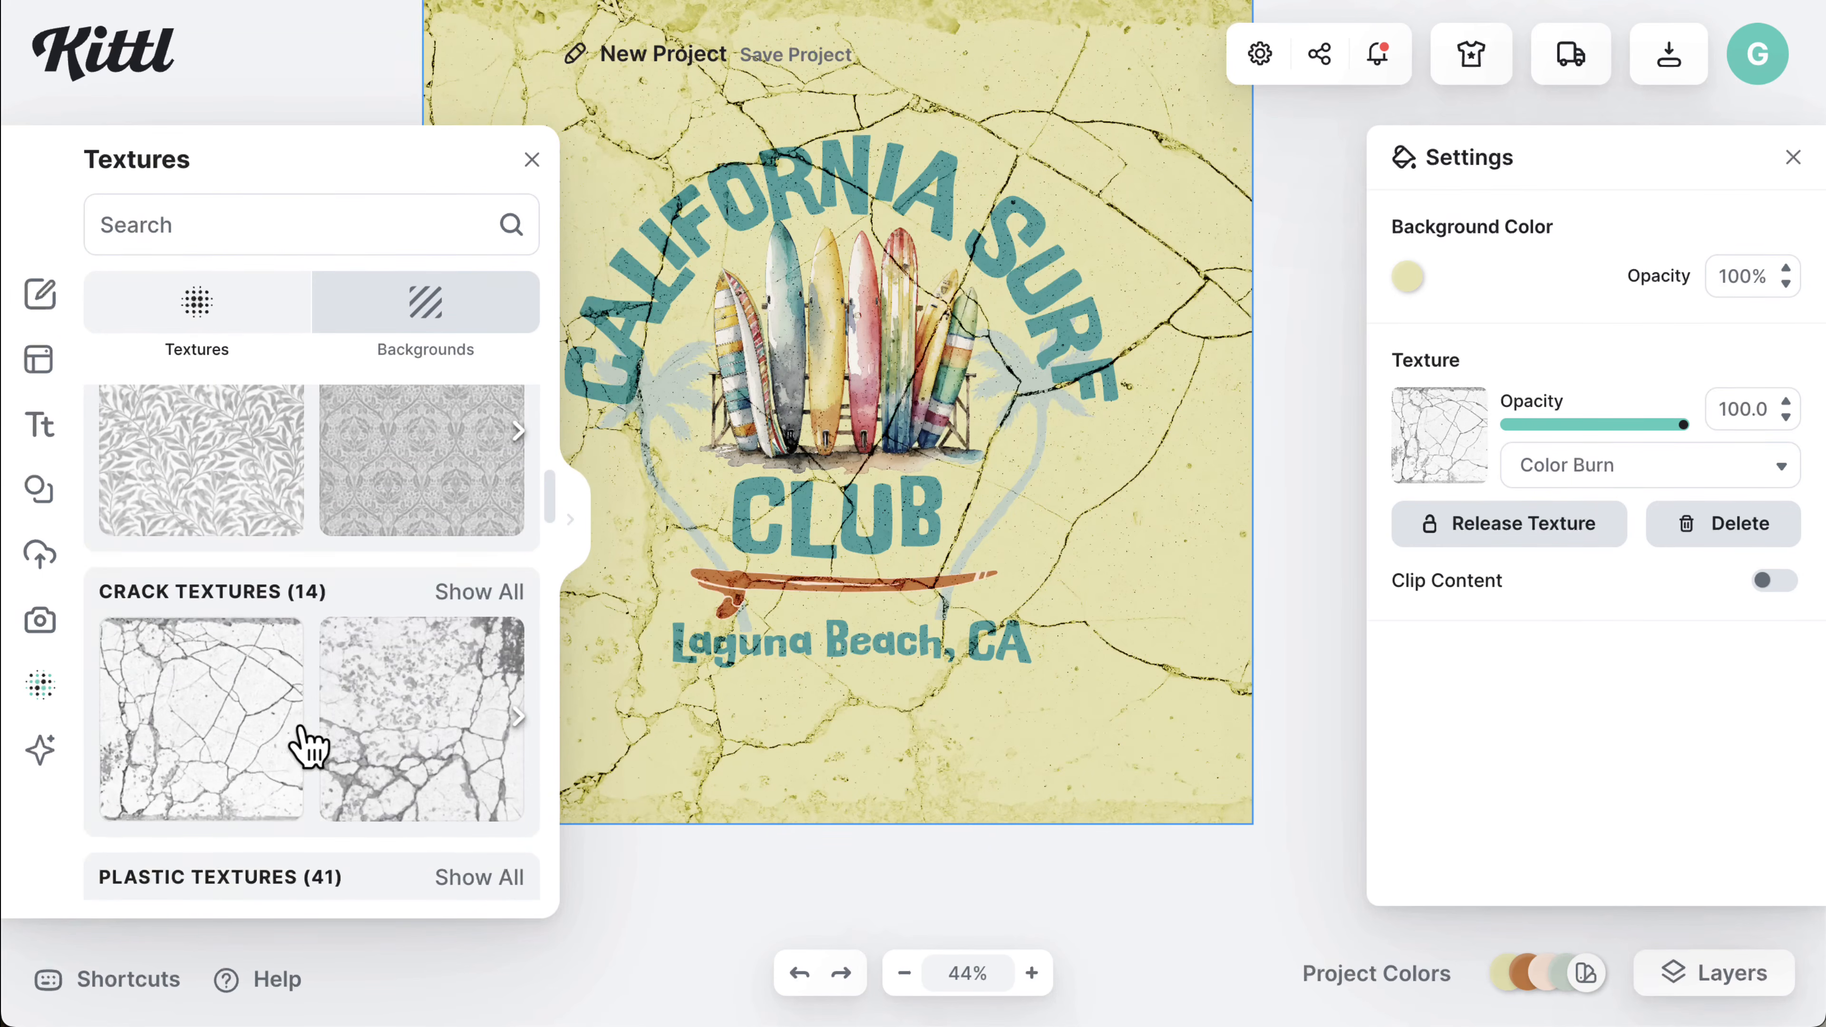
{"action": "left_click", "coordinate": [403, 720]}
{"action": "scroll", "coordinate": [401, 696], "scroll_direction": "up", "scroll_amount": 1}
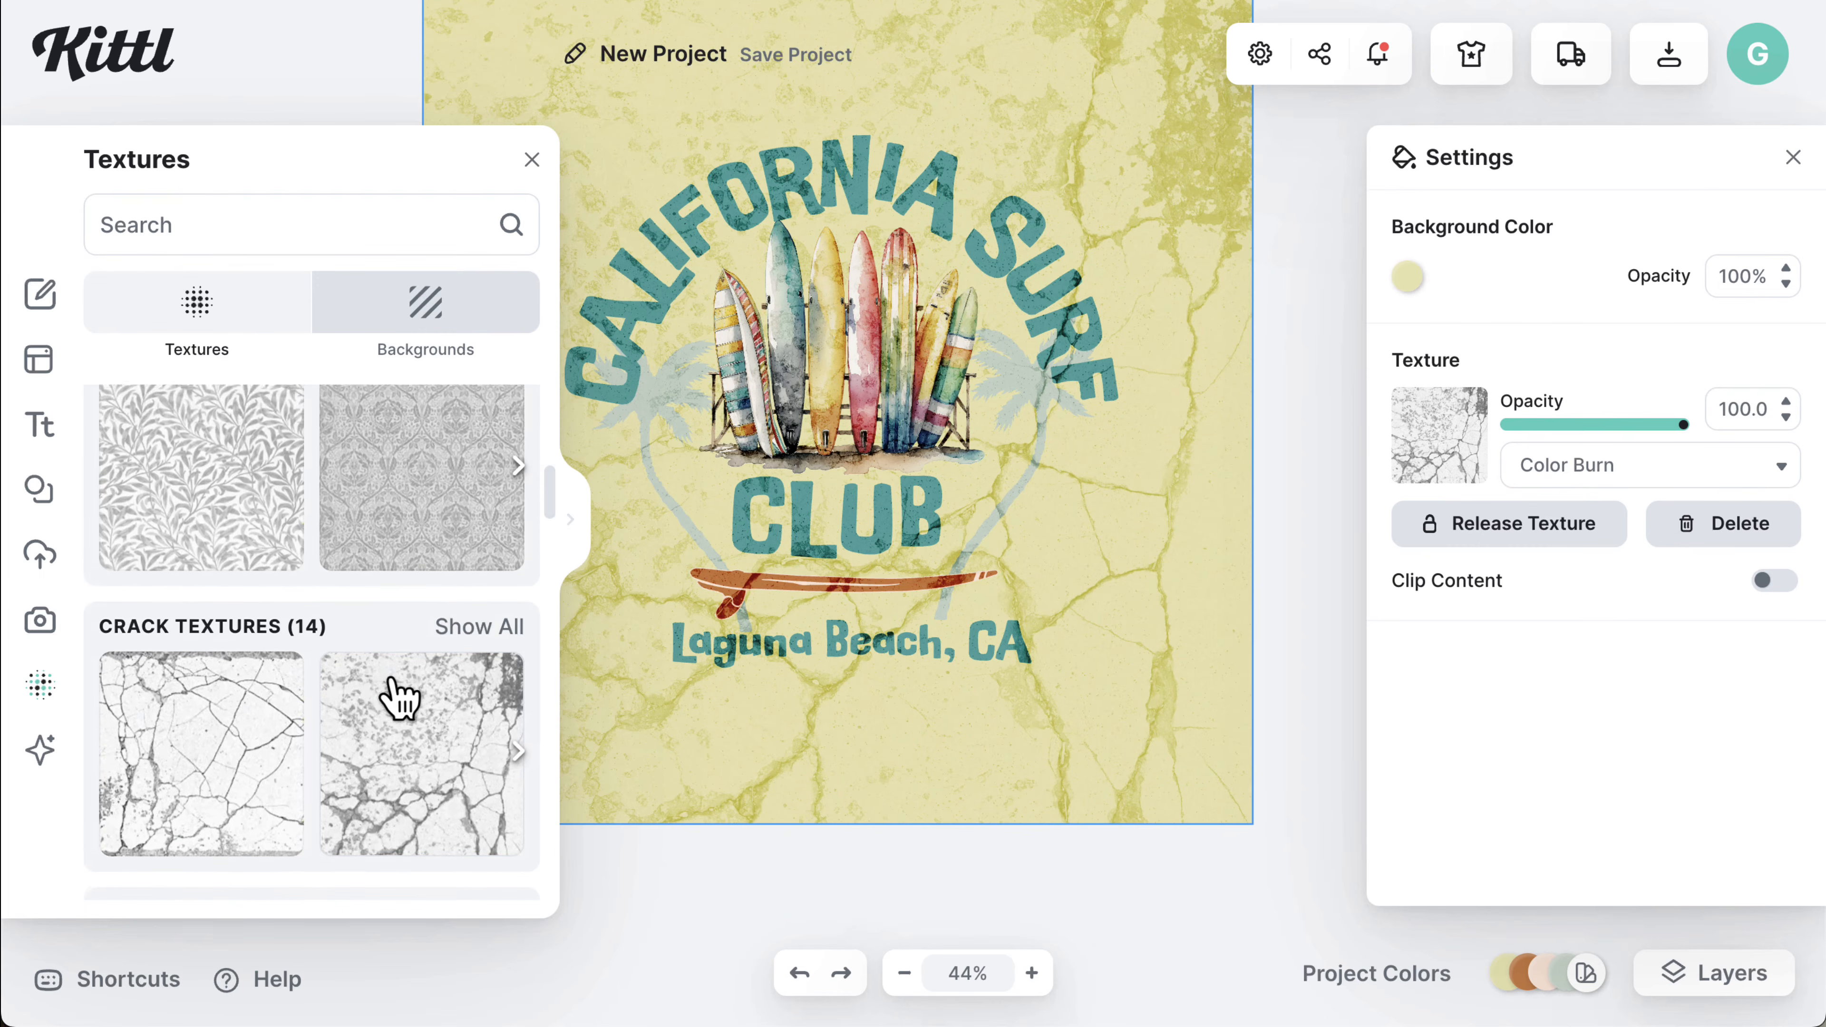
{"action": "scroll", "coordinate": [397, 695], "scroll_direction": "up", "scroll_amount": 8}
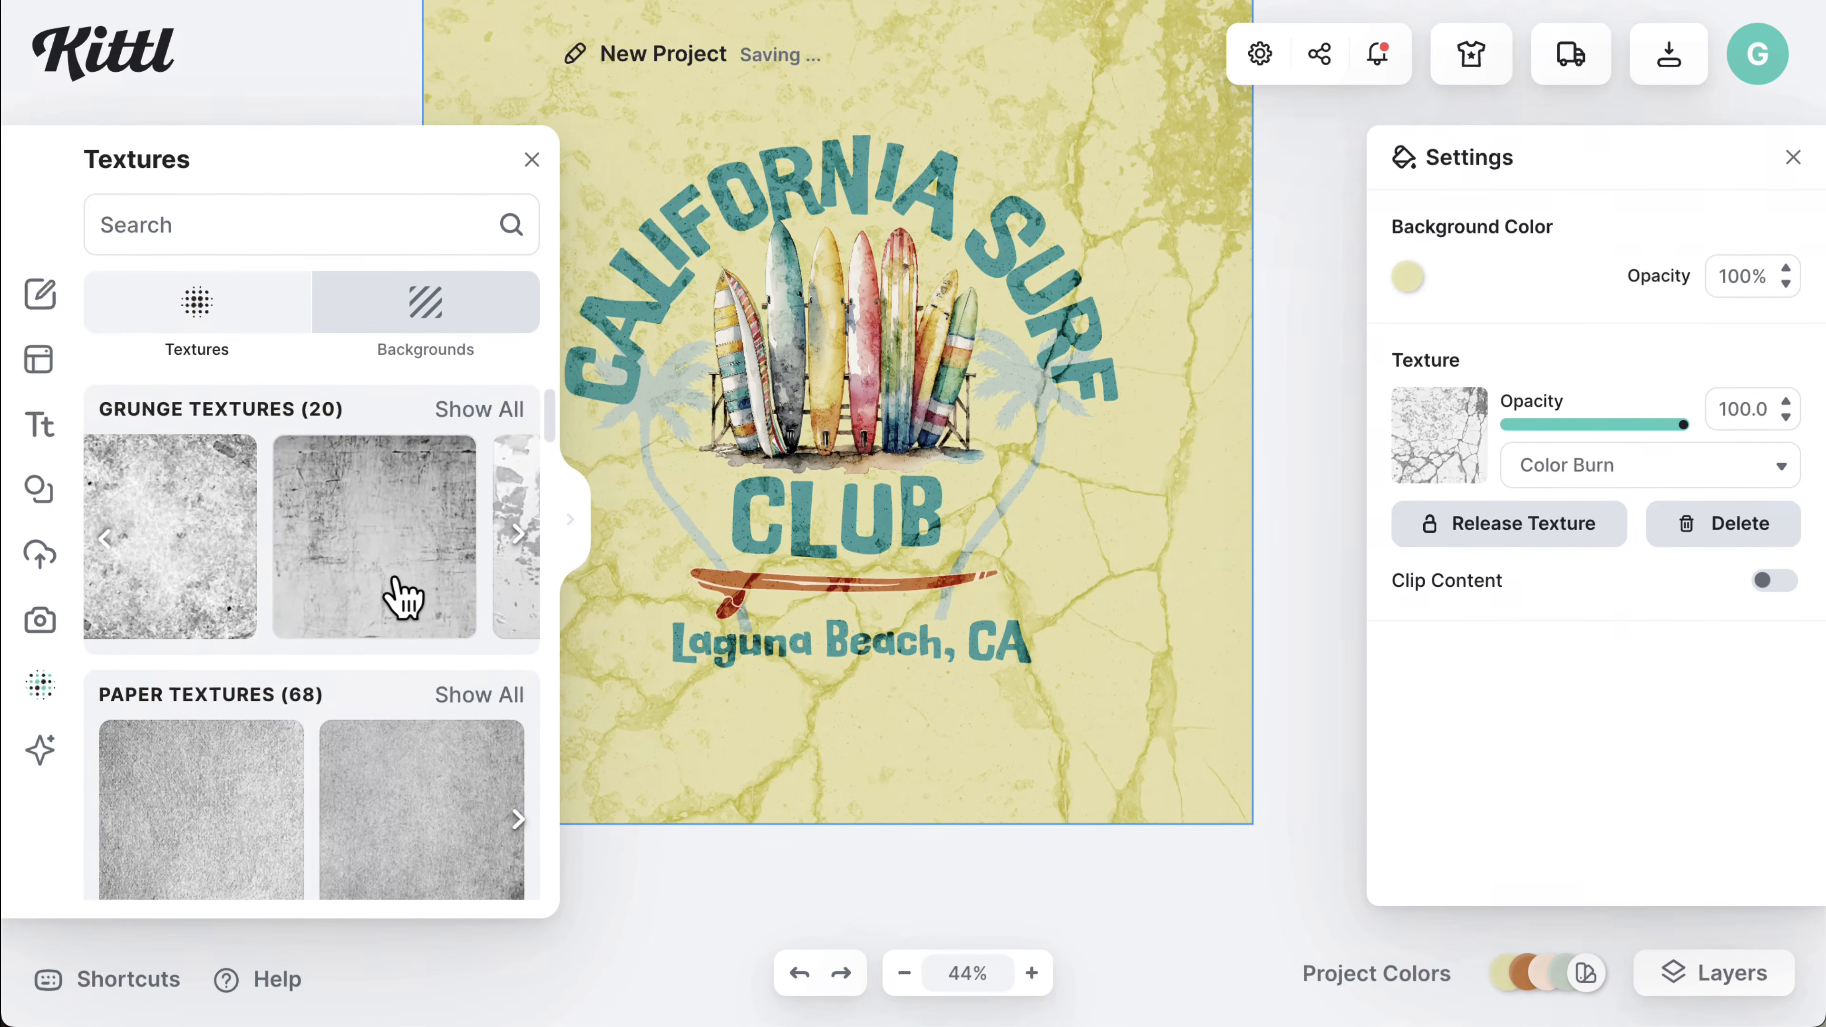
{"action": "left_click", "coordinate": [403, 596]}
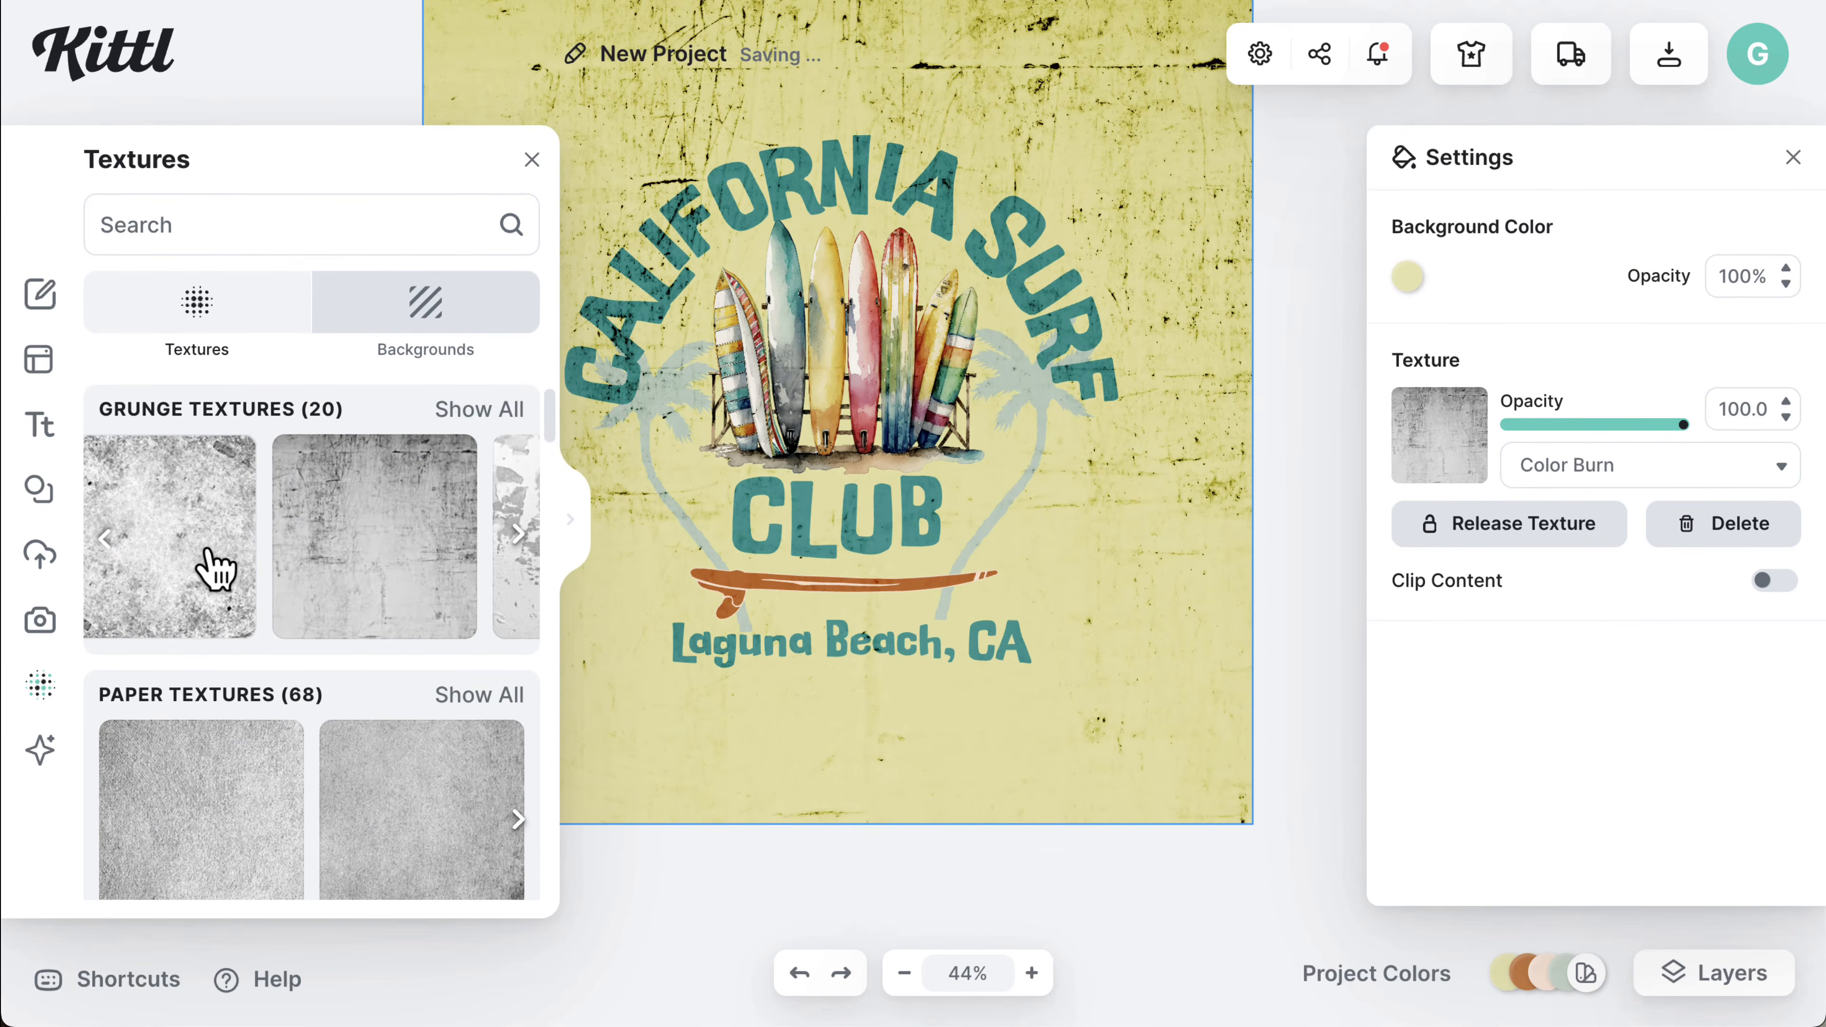
- Apply the white cracked-plaster texture from the grunge set to the background, and return to the artboard
{"action": "scroll", "coordinate": [215, 568], "scroll_direction": "right", "scroll_amount": 5}
{"action": "left_click", "coordinate": [245, 564]}
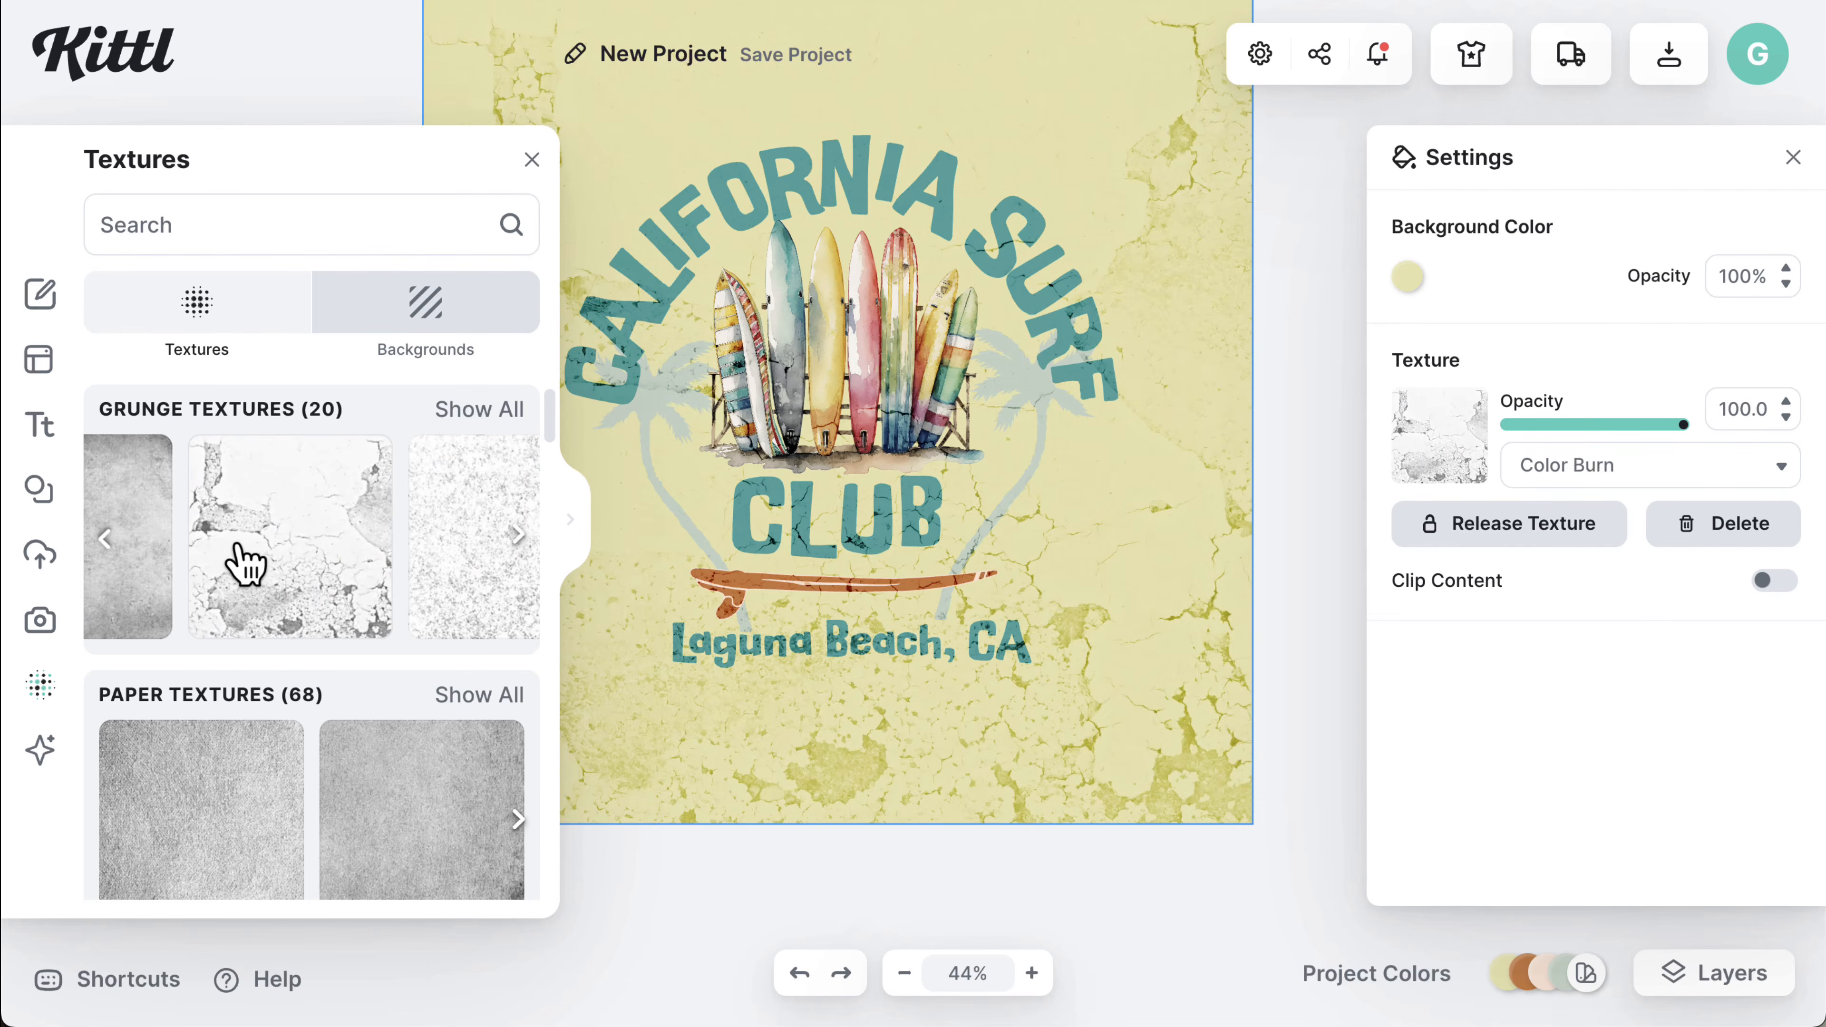
{"action": "left_click", "coordinate": [924, 496]}
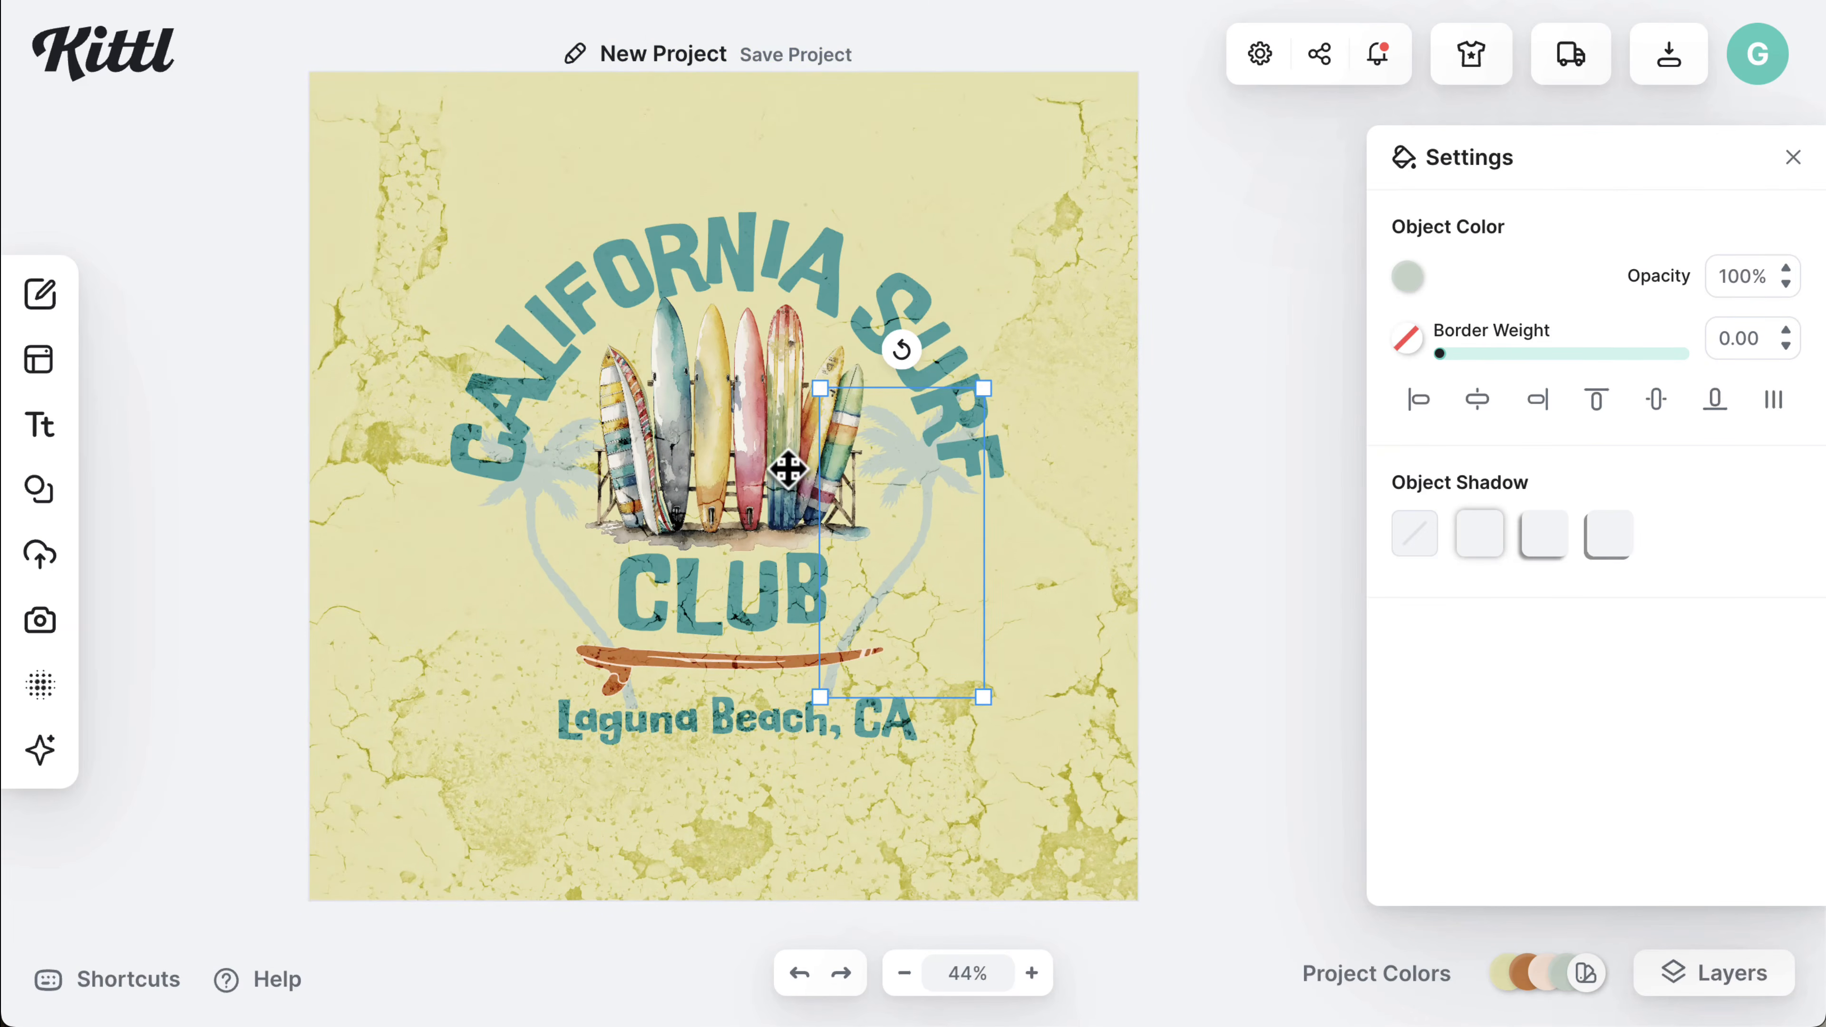
- Nudge the Laguna Beach, CA text slightly left beneath the orange surfboard
{"action": "left_click", "coordinate": [787, 727]}
{"action": "left_click_drag", "start_coordinate": [787, 727], "coordinate": [769, 726]}
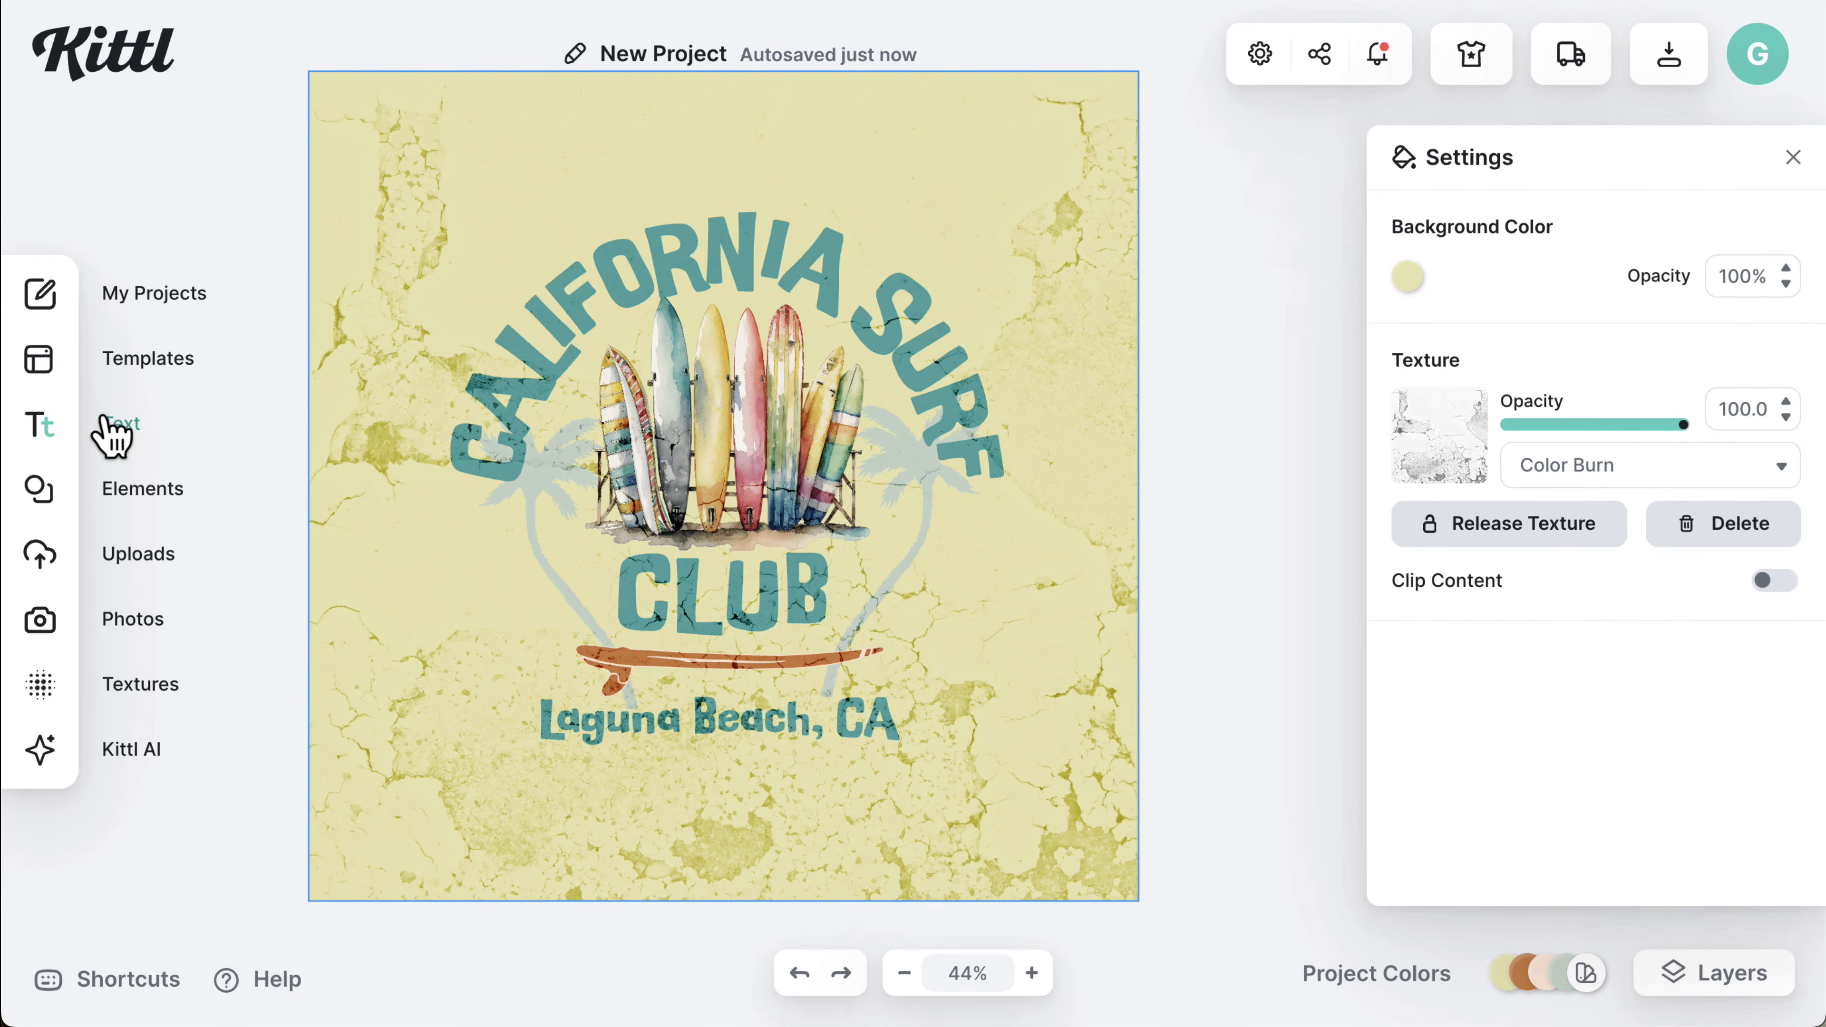
- Add a headline reading 19 and duplicate it with the text changed to 88
{"action": "left_click", "coordinate": [111, 425]}
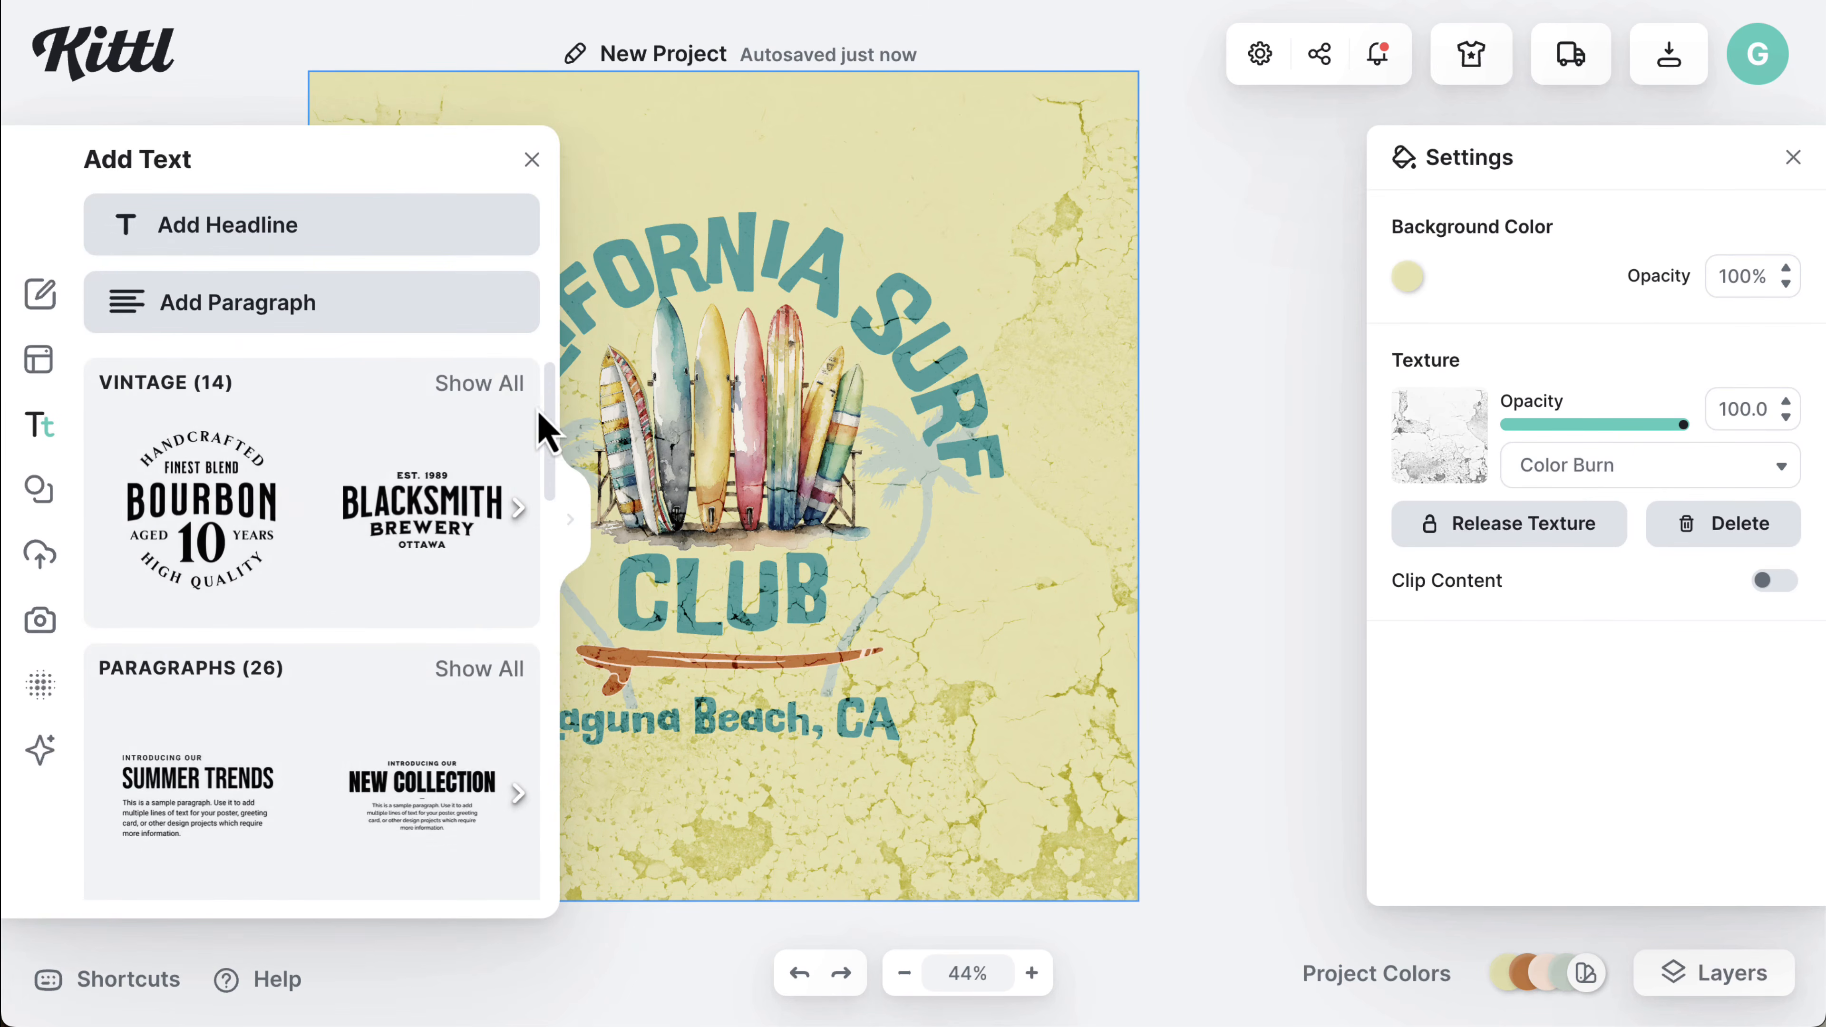
{"action": "left_click", "coordinate": [344, 241]}
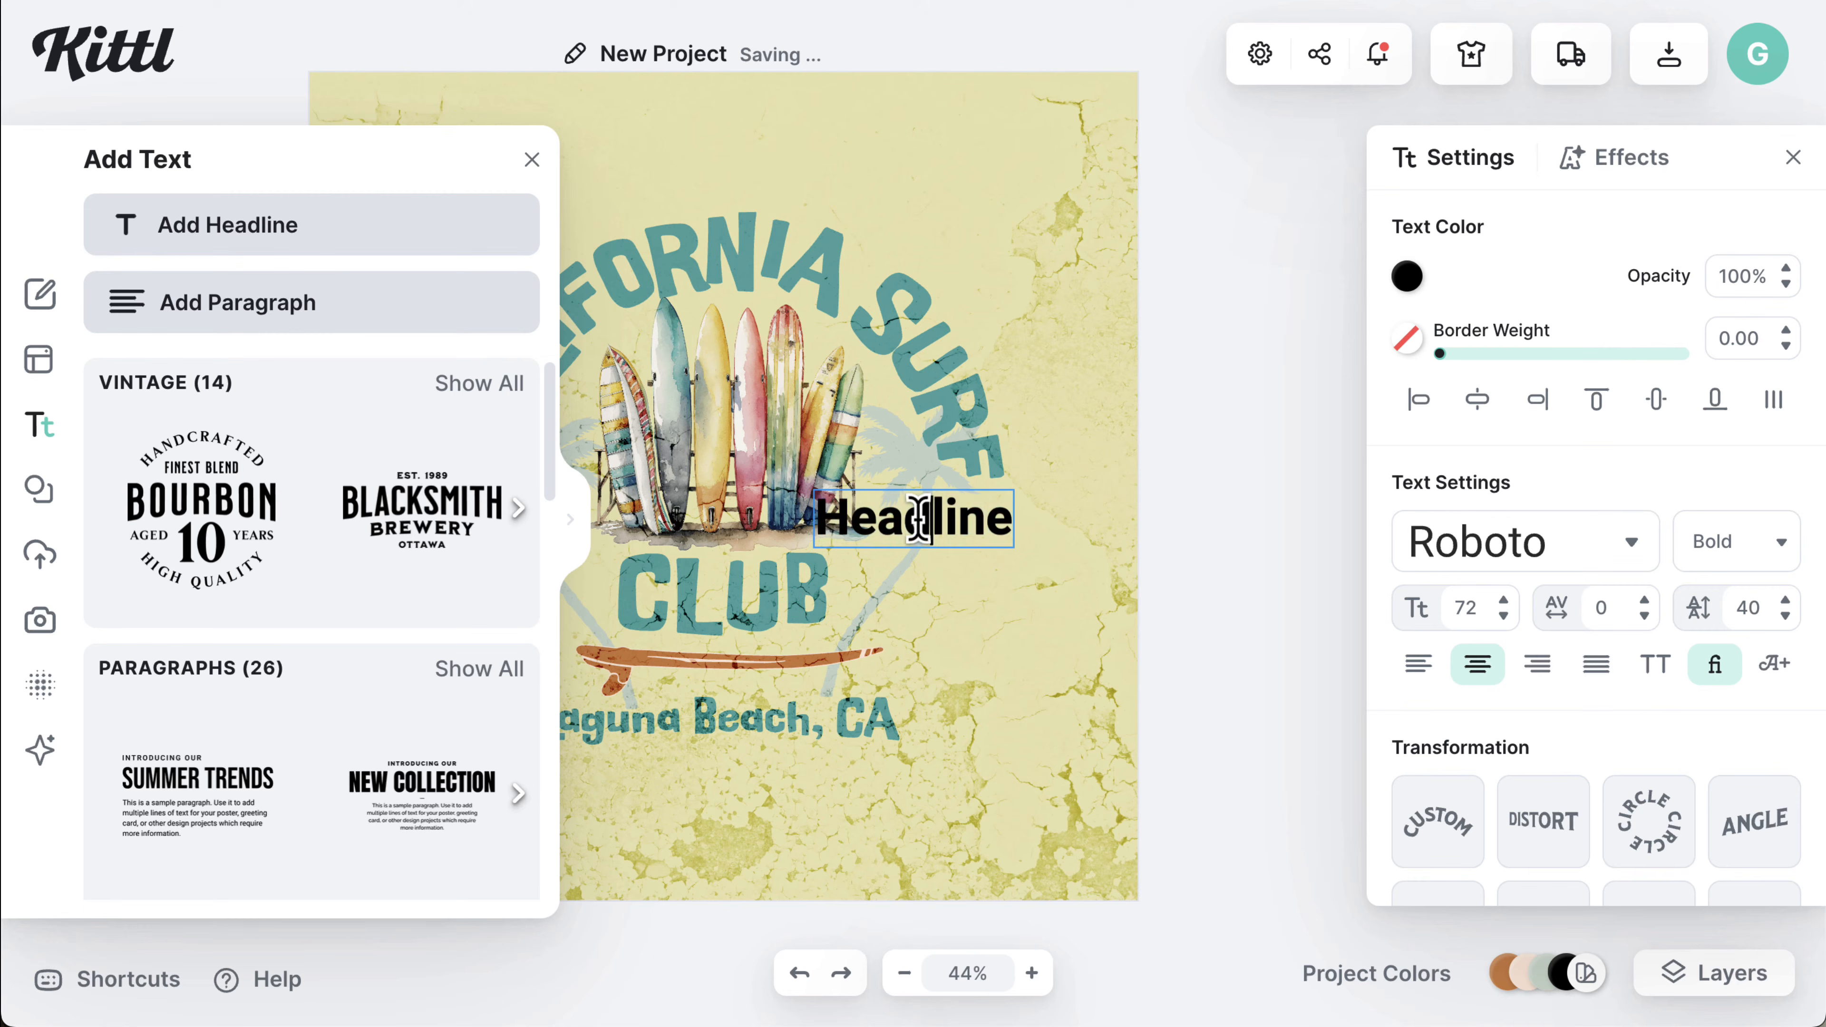
{"action": "left_click_drag", "start_coordinate": [999, 518], "coordinate": [822, 512]}
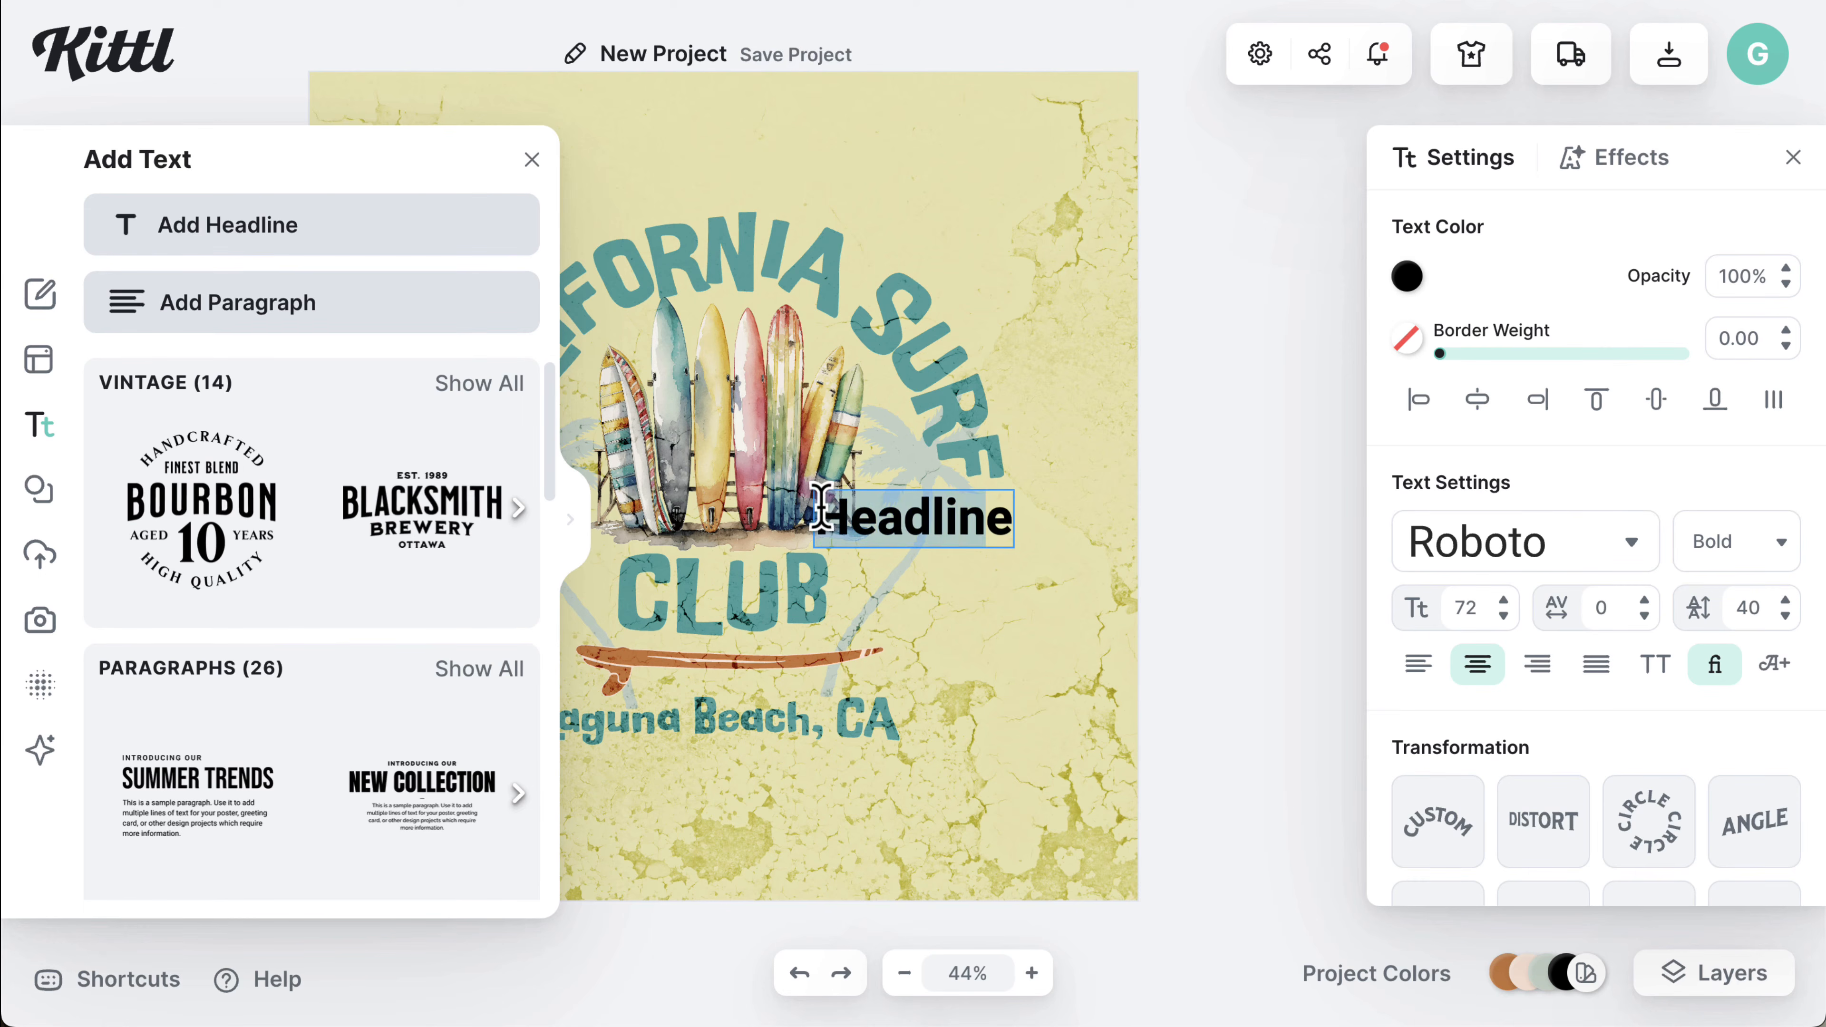
{"action": "type", "text": "19e"}
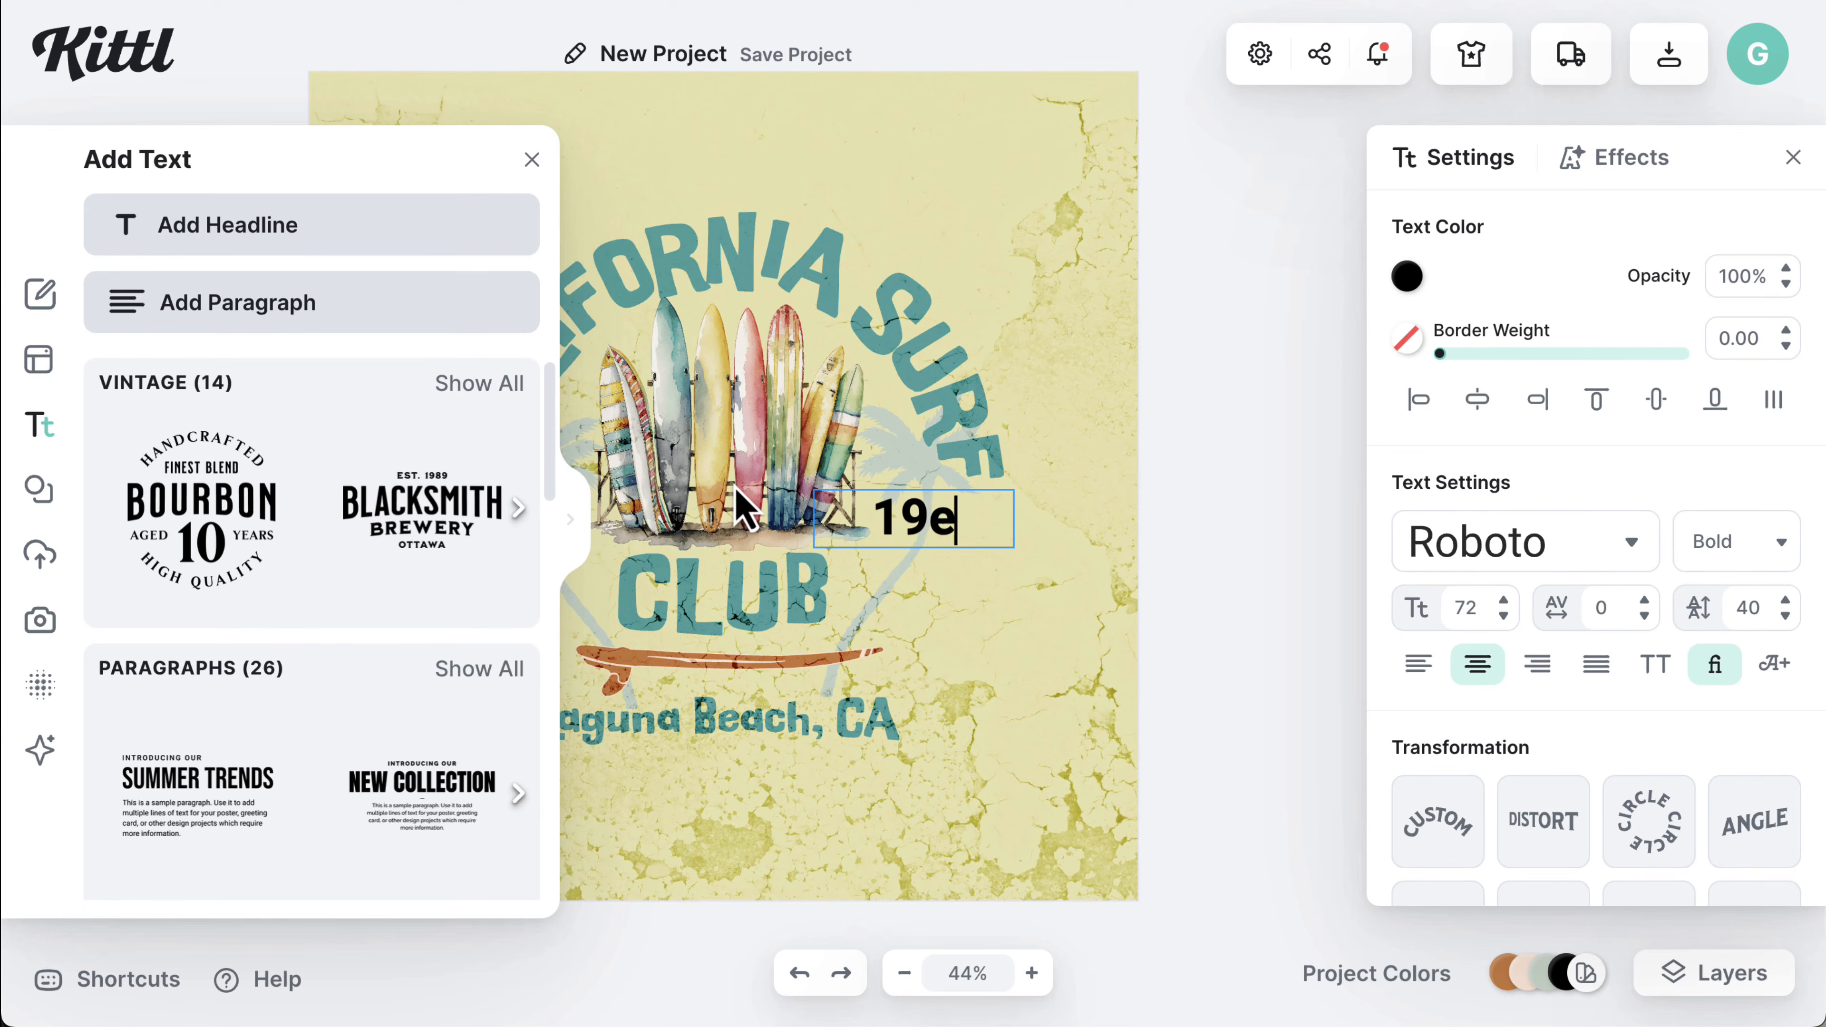
{"action": "key", "text": "BackSpace"}
{"action": "left_click", "coordinate": [983, 517]}
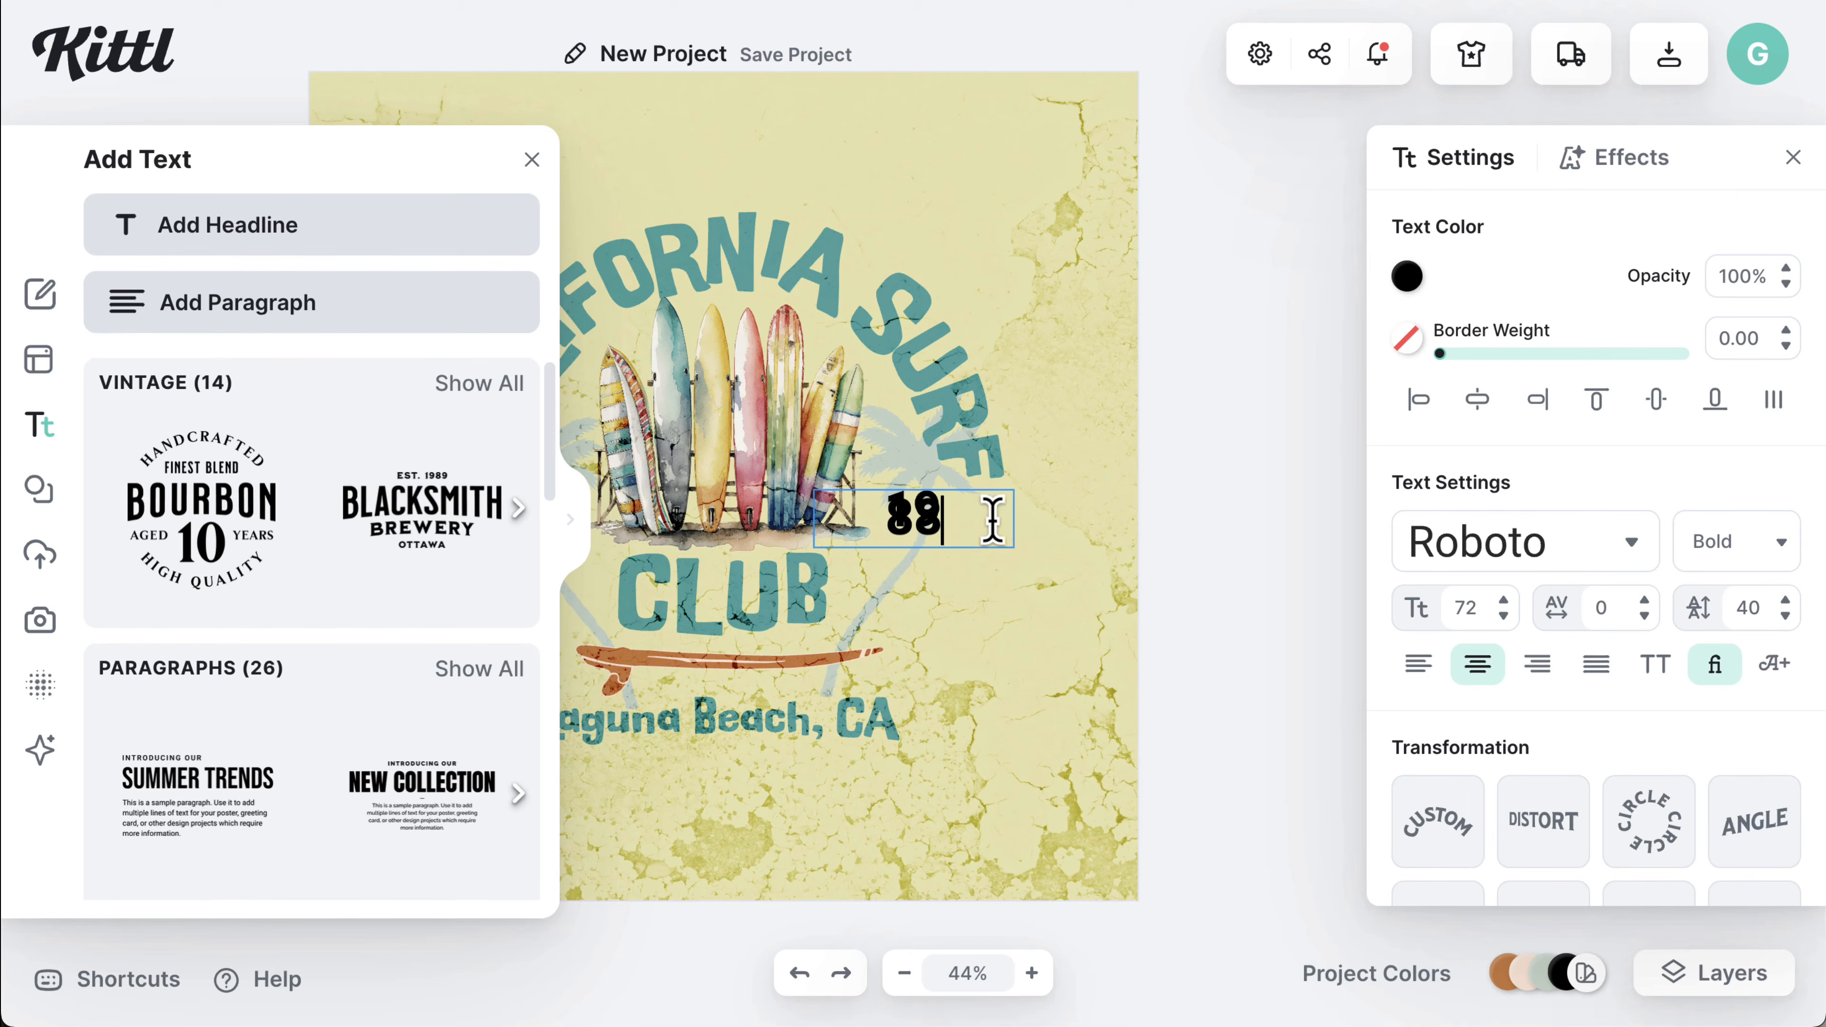
{"action": "key", "text": "Escape"}
- Place 19 on the left side of CLUB and 88 on its right side
{"action": "left_click_drag", "start_coordinate": [967, 537], "coordinate": [1037, 653]}
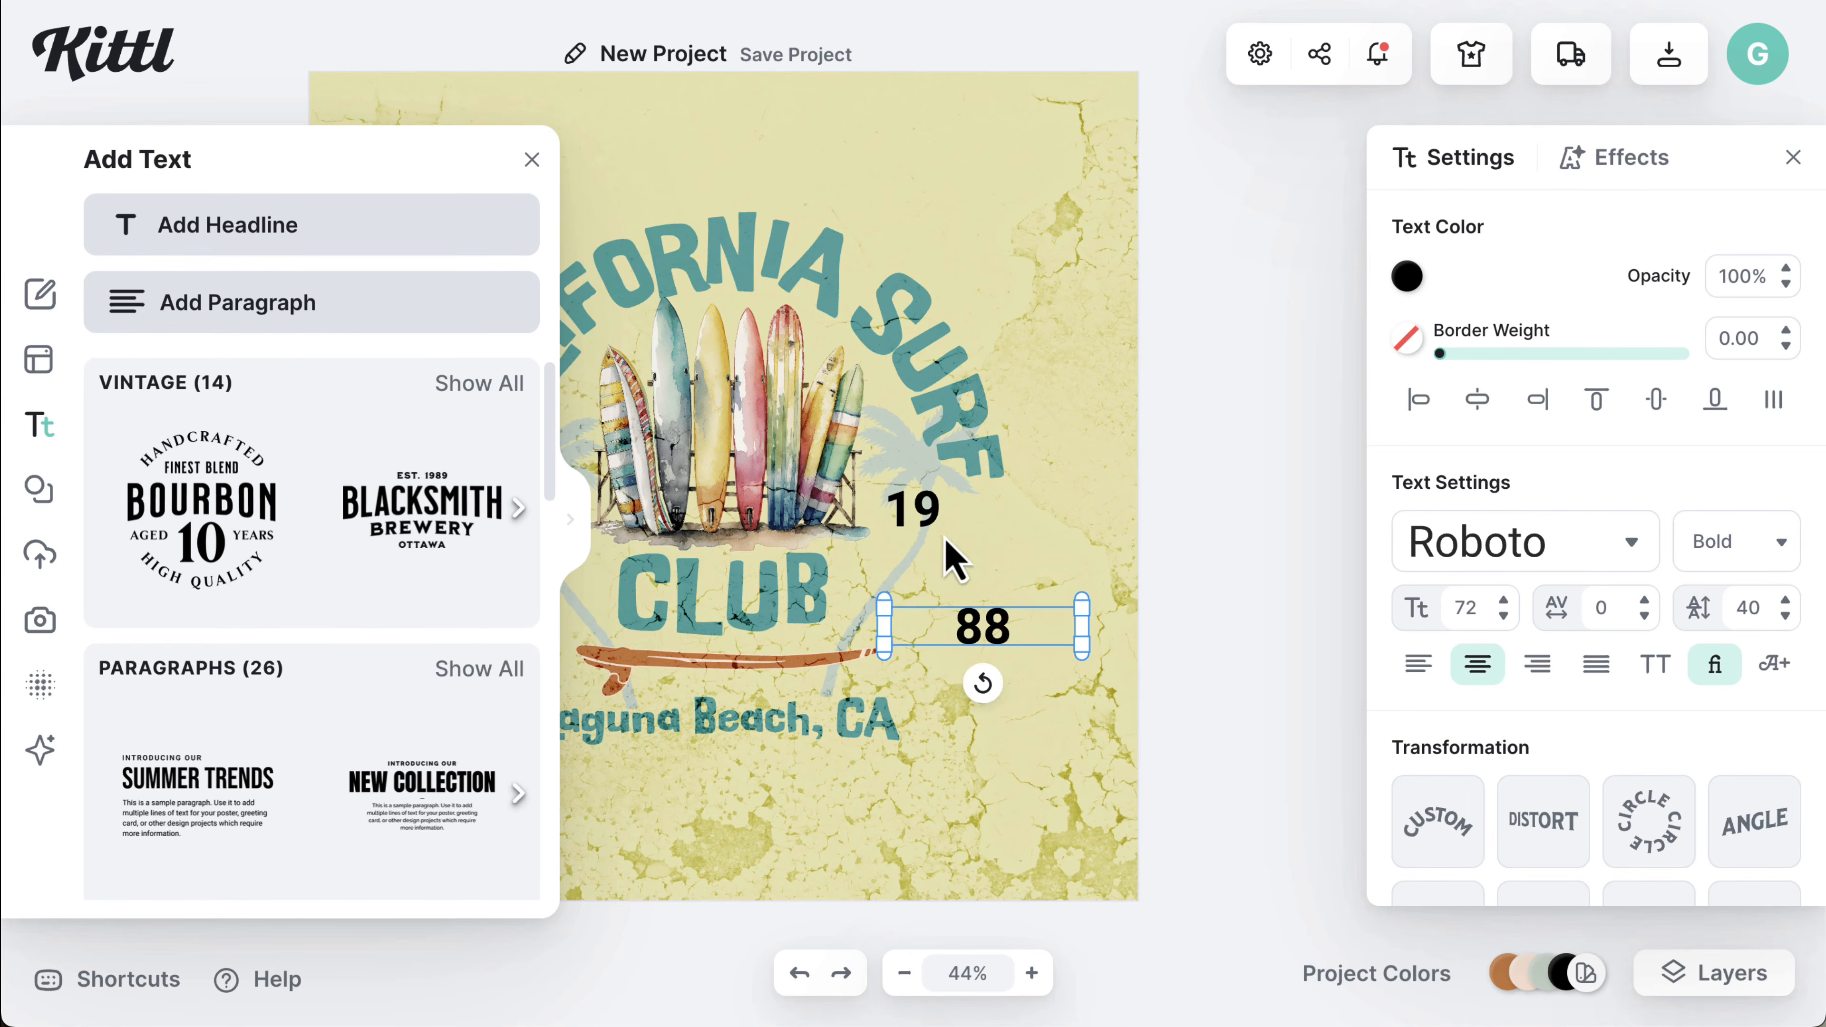
{"action": "left_click", "coordinate": [533, 159]}
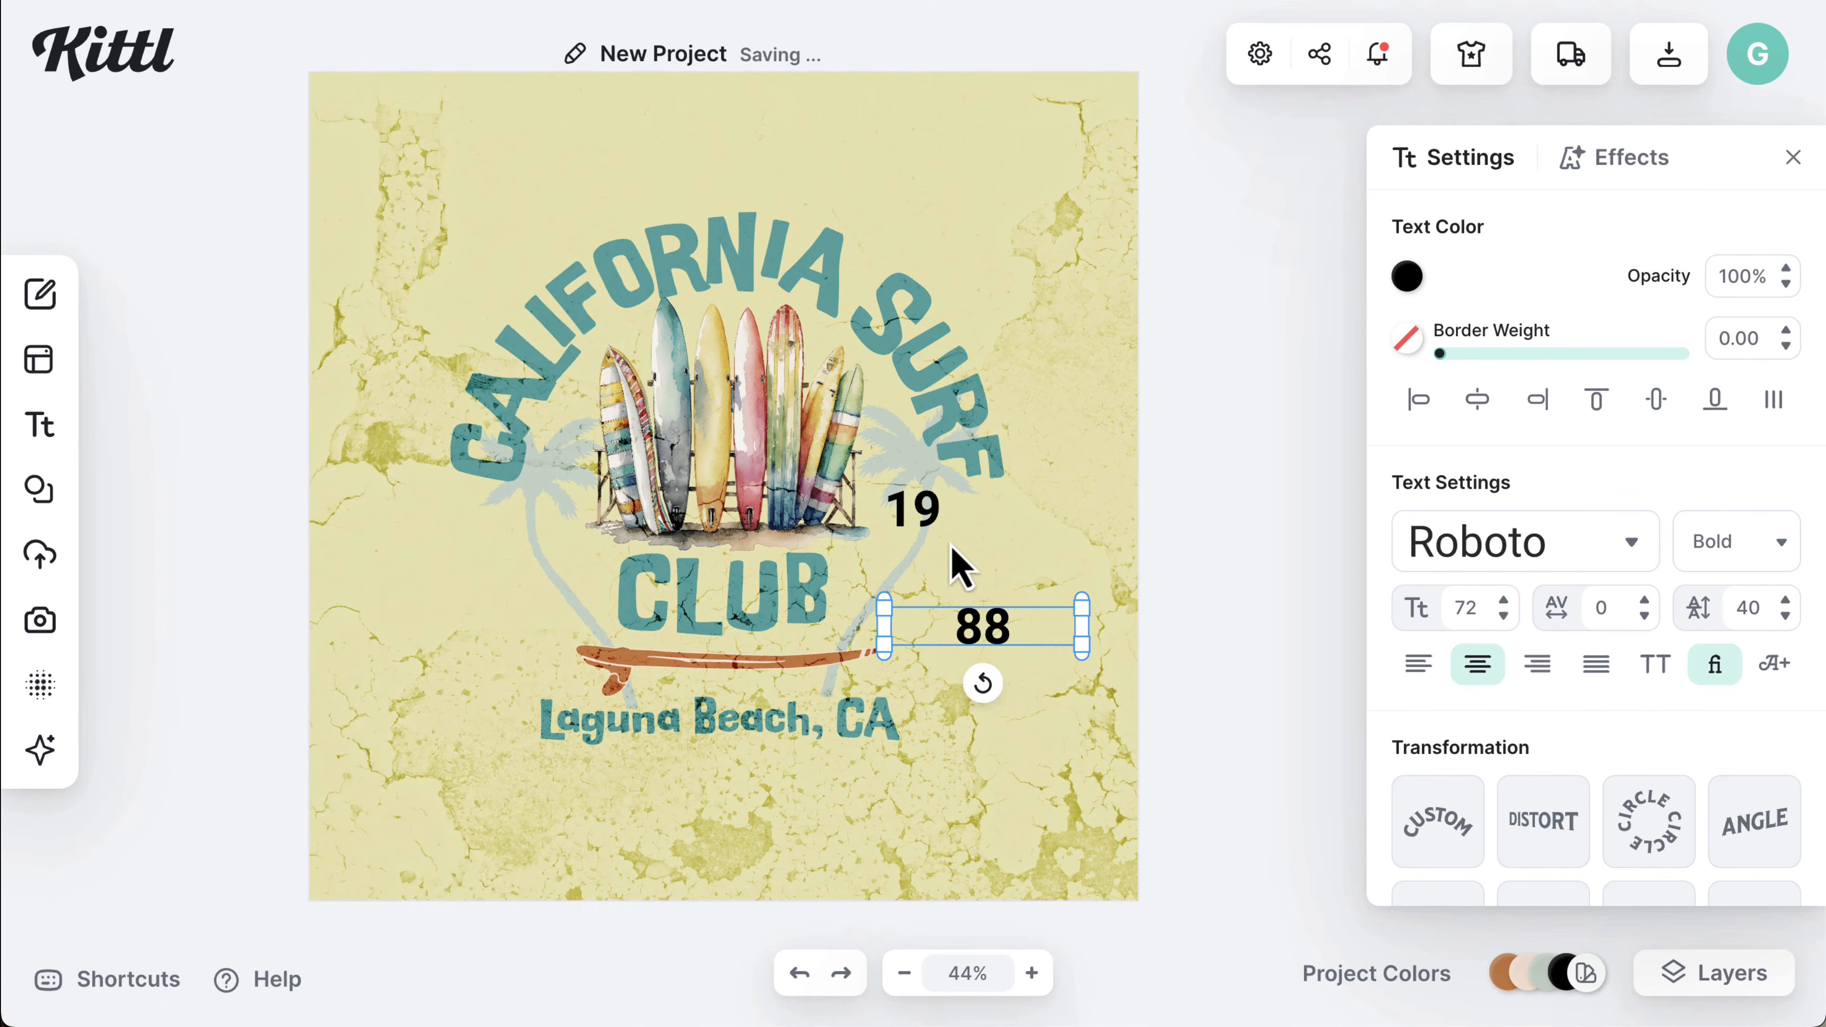
{"action": "left_click_drag", "start_coordinate": [917, 510], "coordinate": [520, 620]}
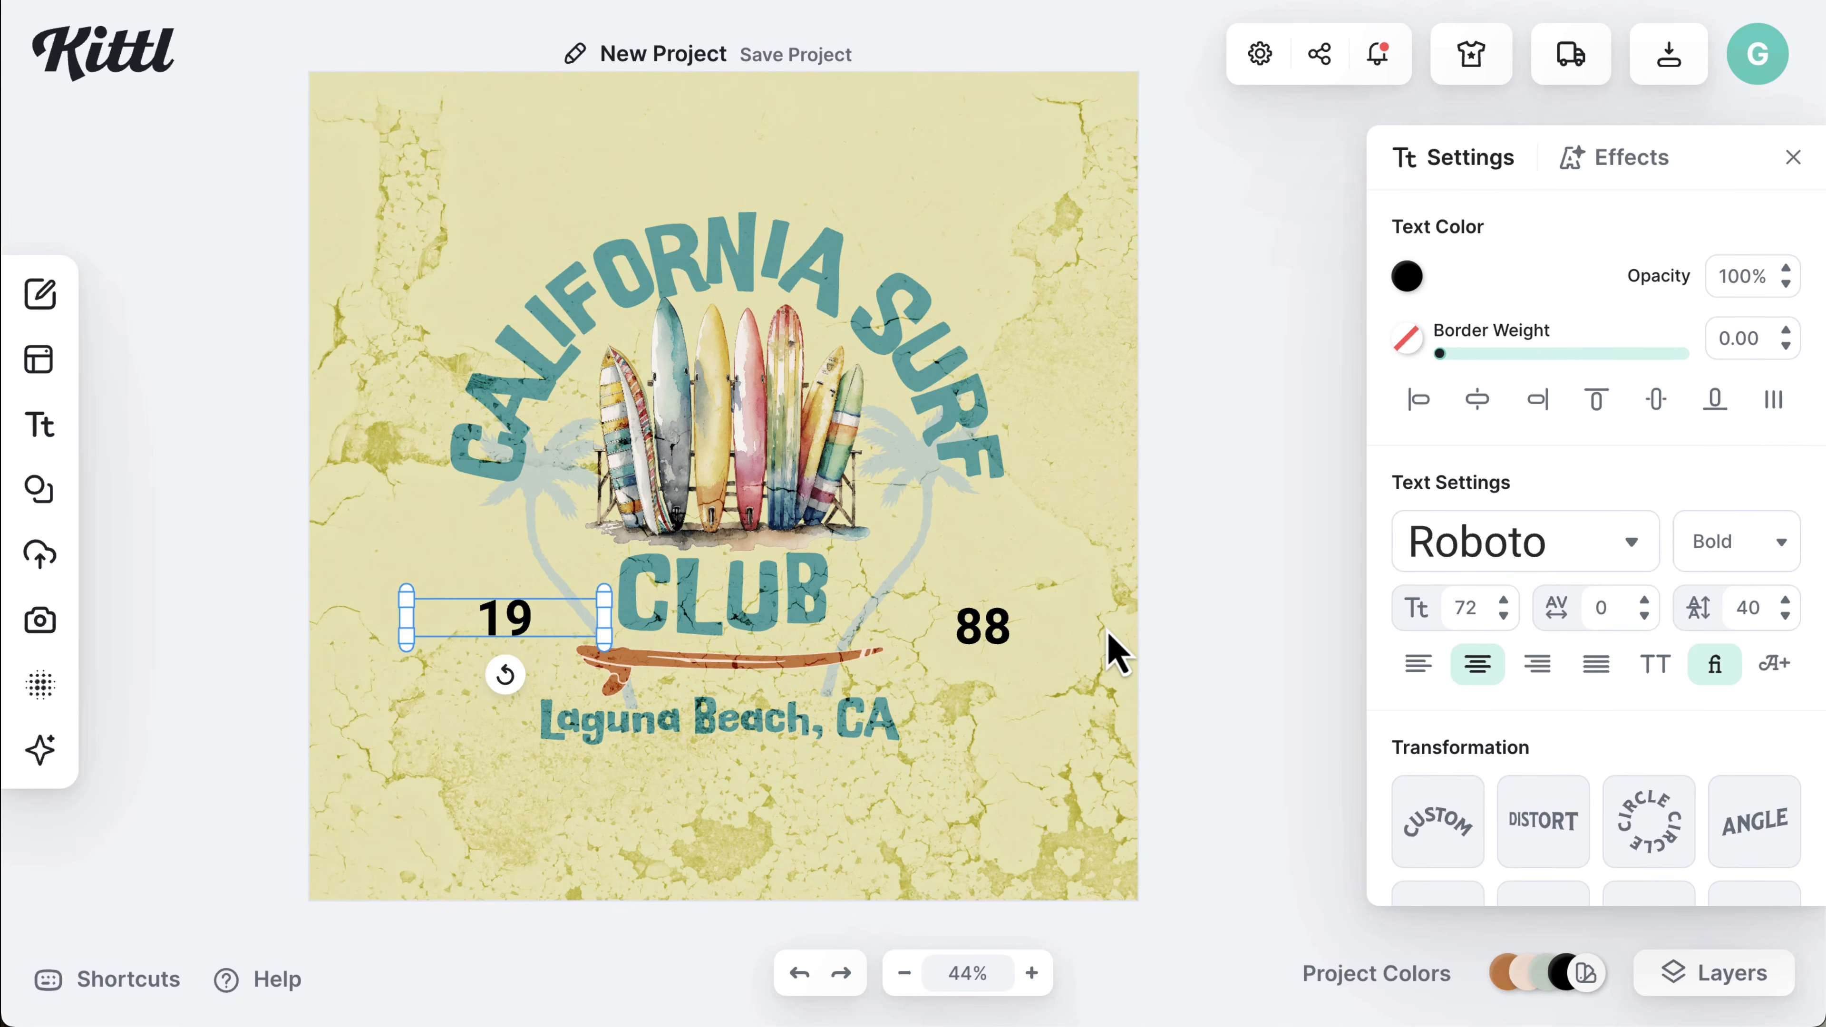
{"action": "left_click_drag", "start_coordinate": [983, 625], "coordinate": [974, 603]}
{"action": "left_click_drag", "start_coordinate": [520, 626], "coordinate": [529, 621]}
- Set both year numbers, 19 and 88, in the Good Girl typeface at size 161
{"action": "left_click", "coordinate": [991, 611], "text": "shift"}
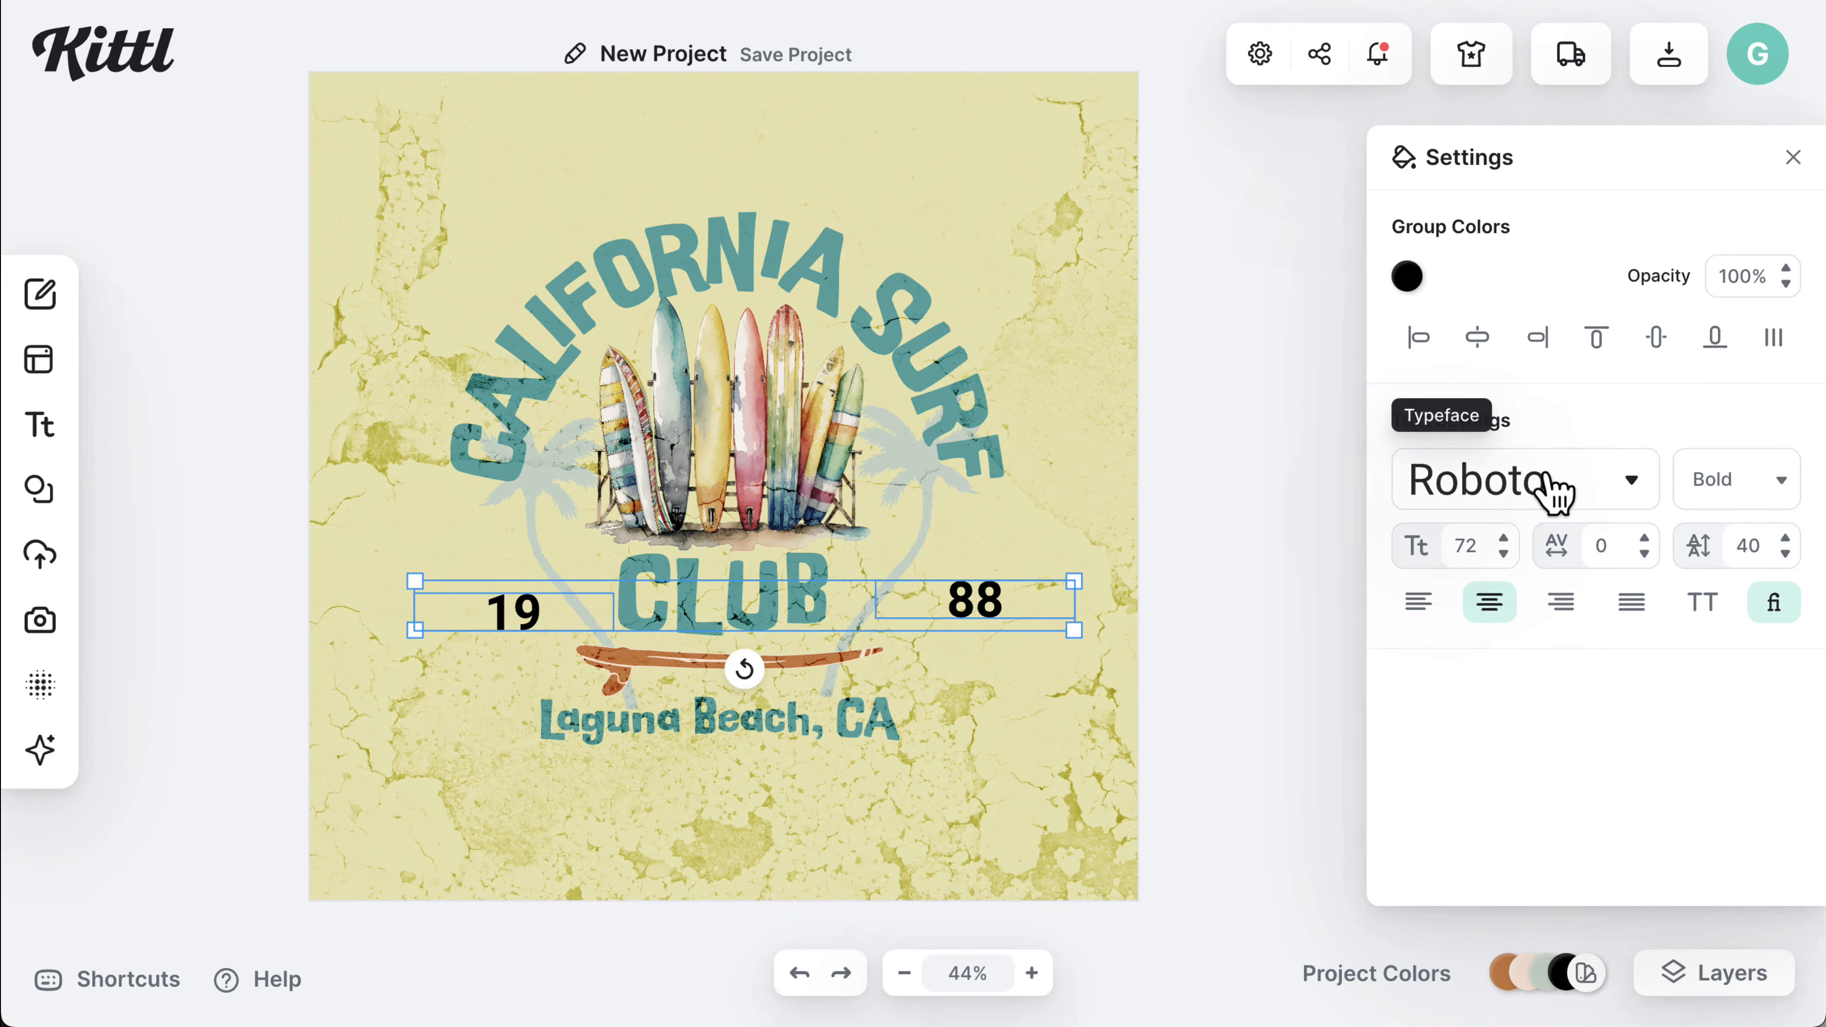
{"action": "left_click", "coordinate": [1633, 481]}
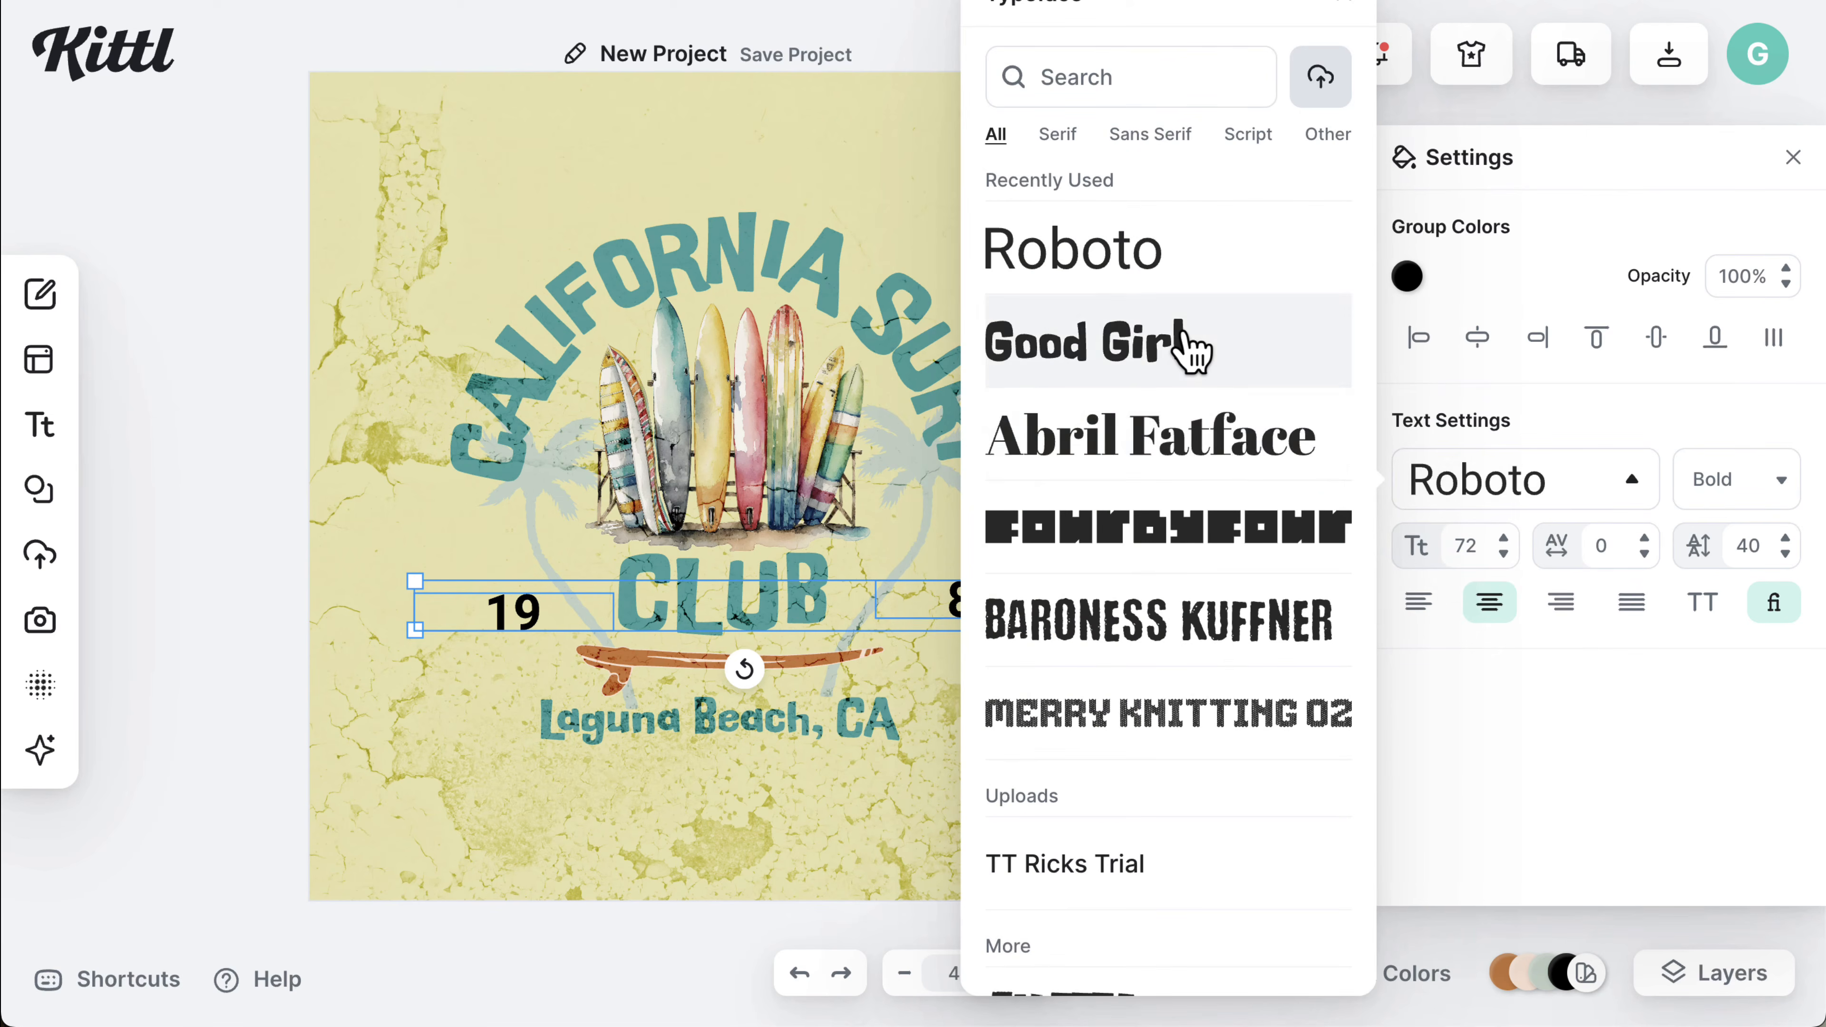
{"action": "left_click", "coordinate": [1190, 345]}
{"action": "left_click", "coordinate": [1505, 539]}
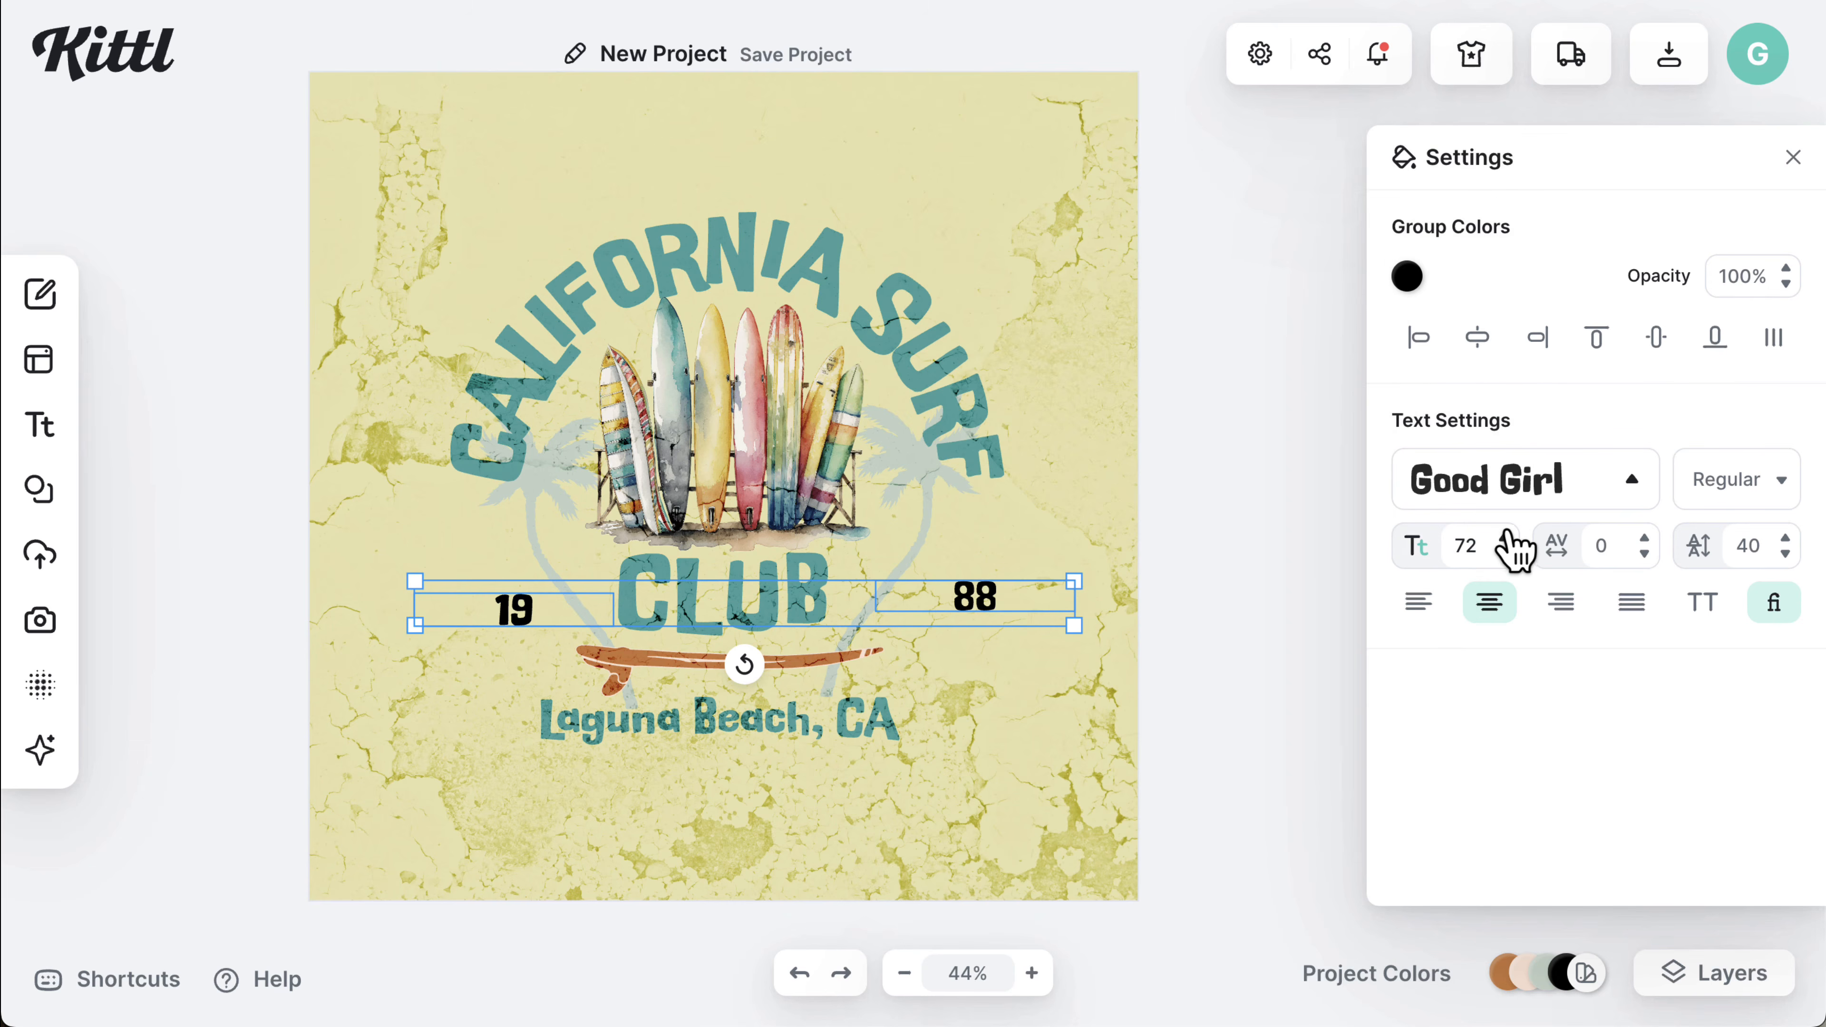
{"action": "left_click", "coordinate": [1505, 540]}
{"action": "left_click", "coordinate": [1504, 540]}
{"action": "left_click", "coordinate": [1504, 540]}
{"action": "left_click_drag", "start_coordinate": [1504, 547], "coordinate": [1517, 554]}
- Rebalance the enlarged 19 and 88 around CLUB and nudge the Laguna Beach, CA text slightly right
{"action": "left_click", "coordinate": [1003, 601]}
{"action": "left_click", "coordinate": [543, 606]}
{"action": "left_click_drag", "start_coordinate": [542, 605], "coordinate": [531, 607]}
{"action": "left_click_drag", "start_coordinate": [843, 733], "coordinate": [851, 737]}
- Recolor both 19 and 88 with the red sampled from the tall striped surfboard
{"action": "left_click", "coordinate": [968, 618]}
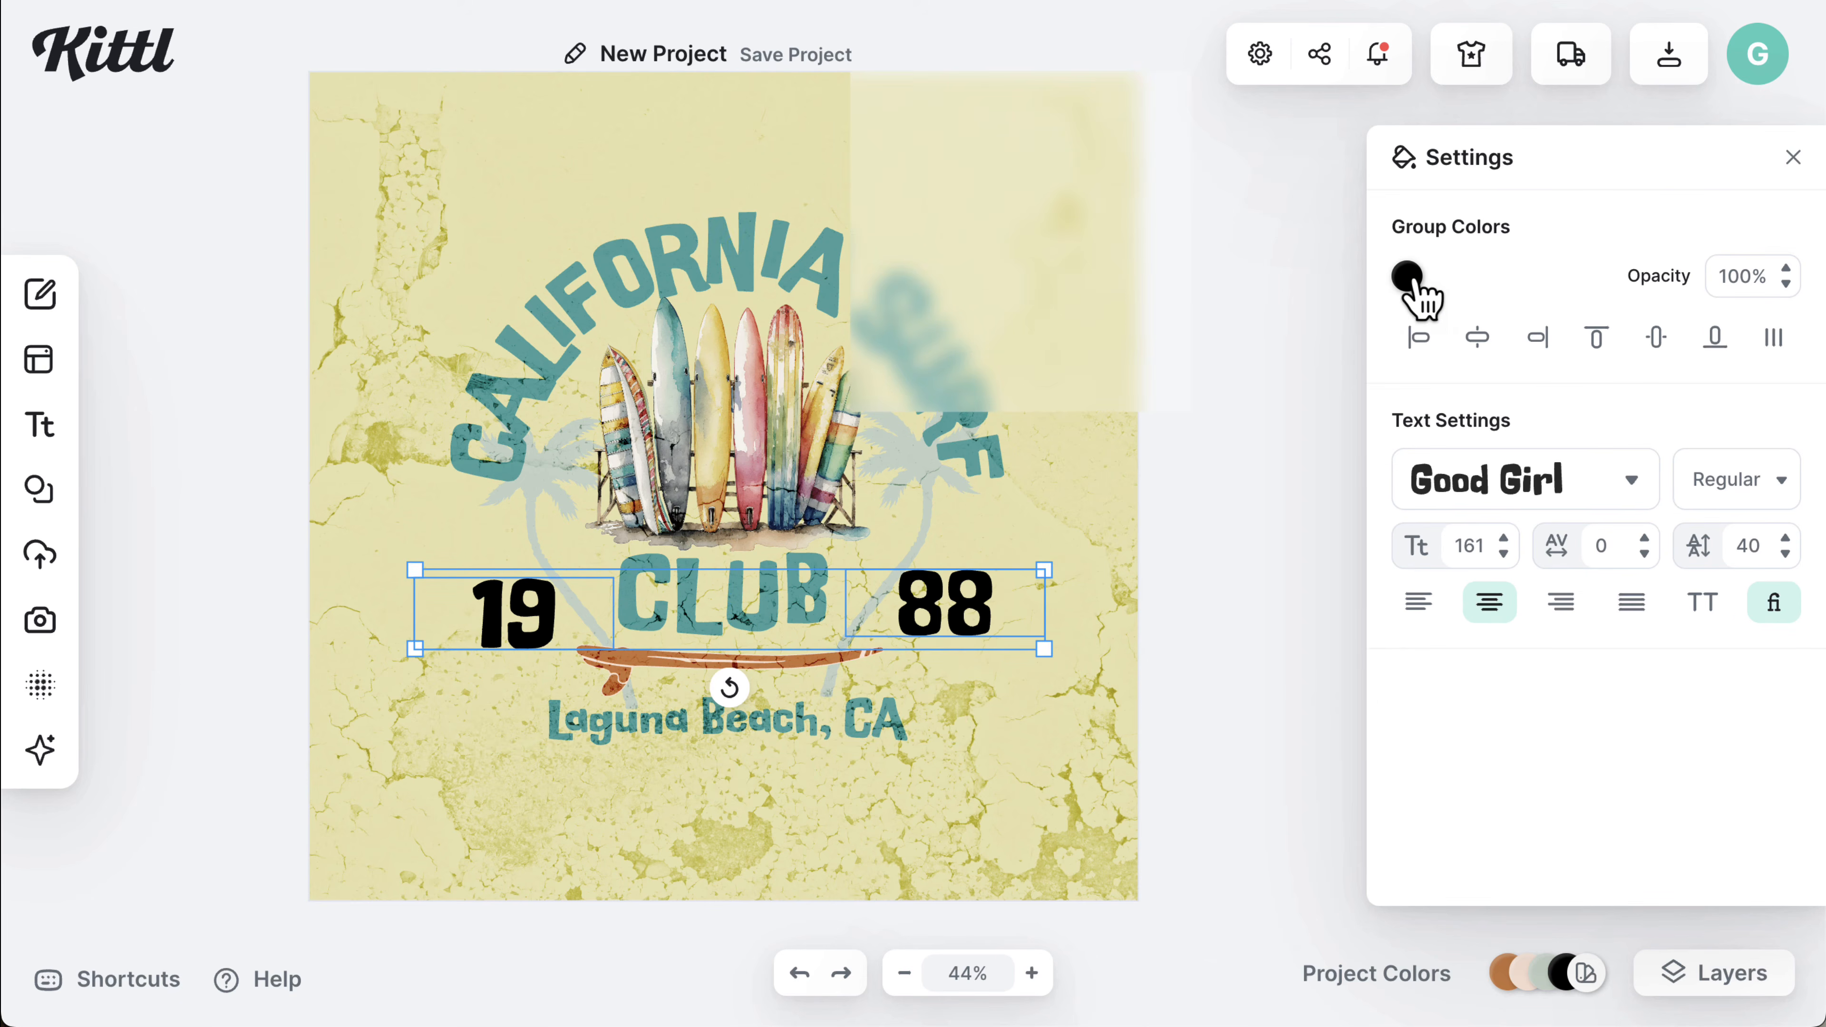
{"action": "left_click", "coordinate": [1408, 277]}
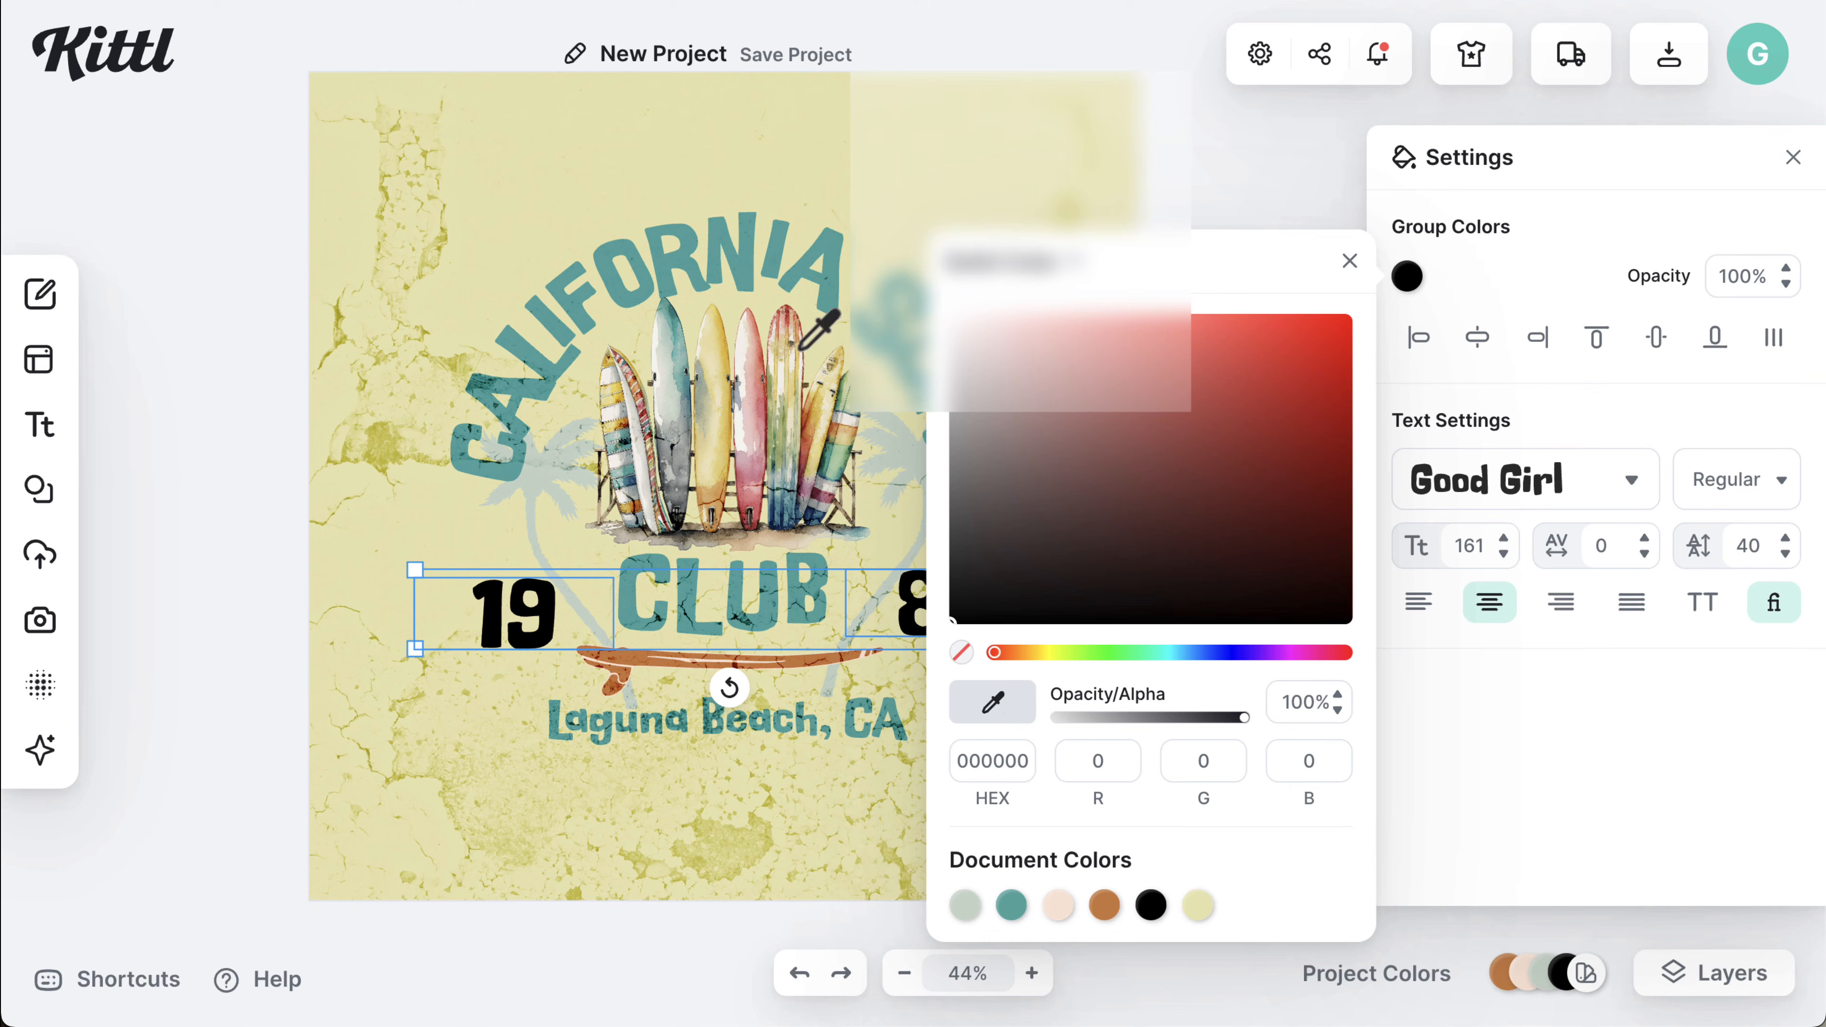
{"action": "left_click", "coordinate": [791, 322]}
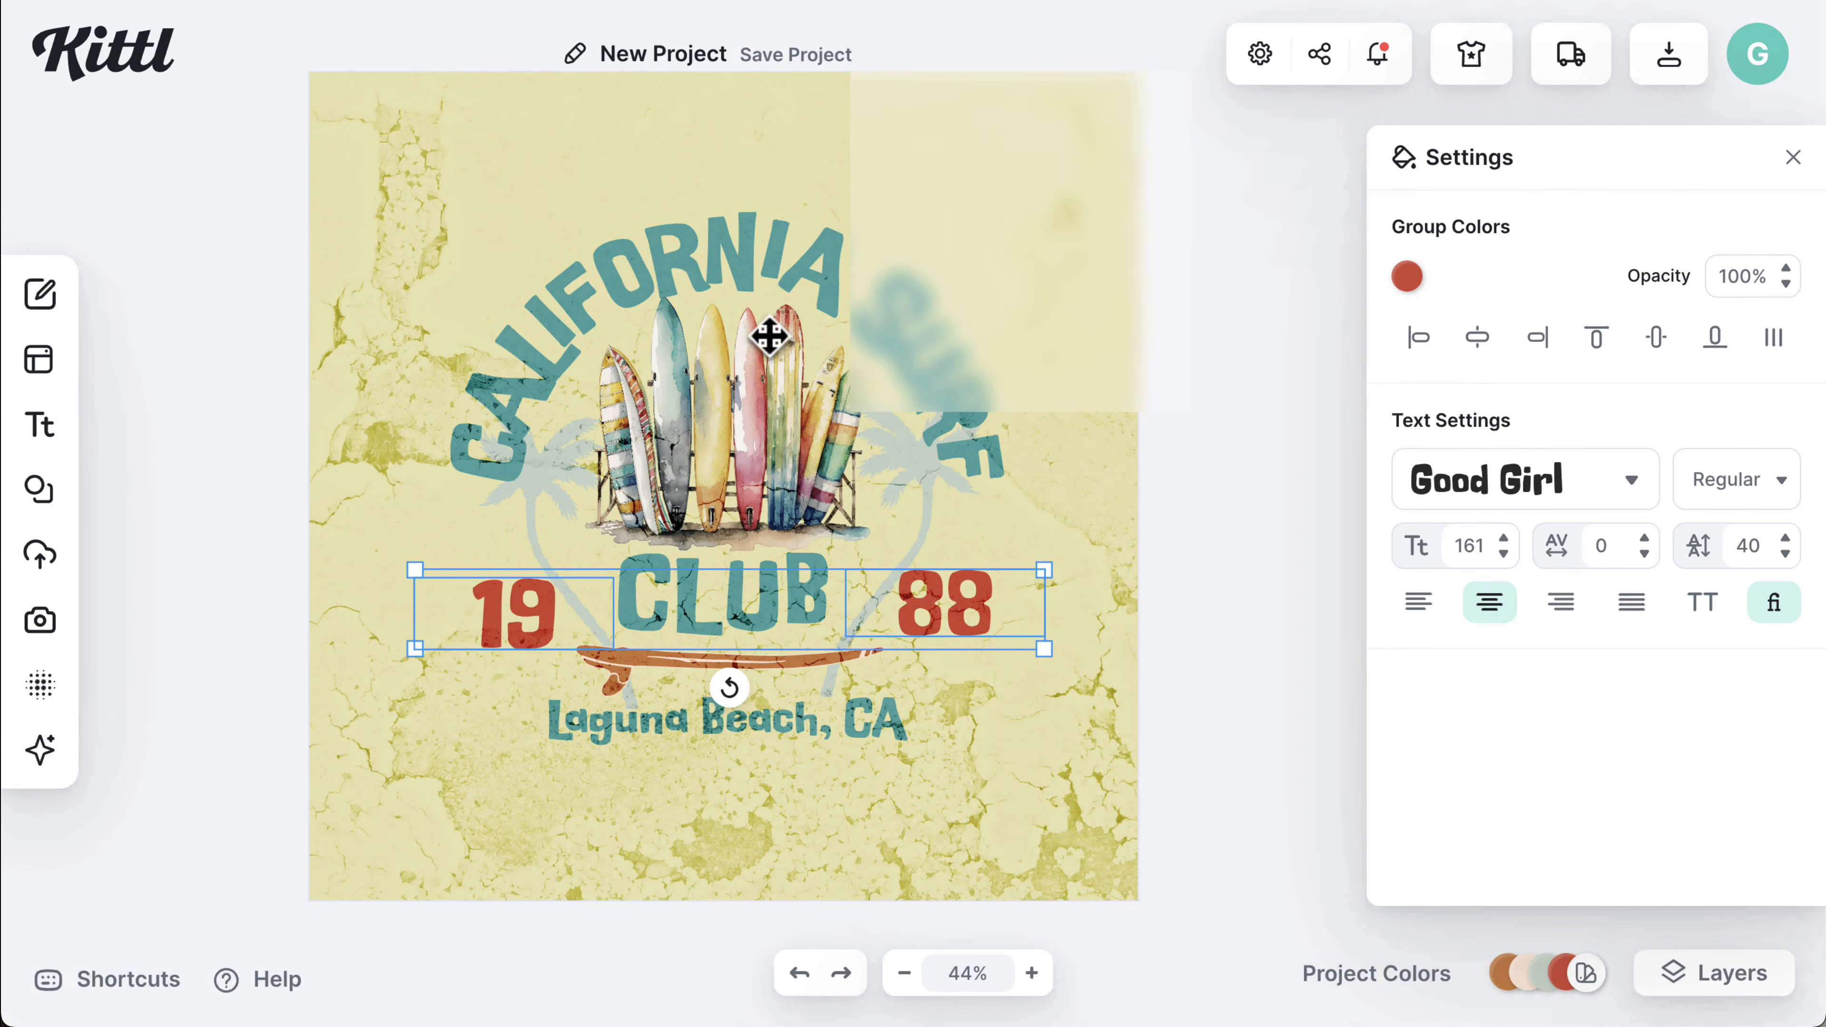
{"action": "left_click", "coordinate": [940, 702]}
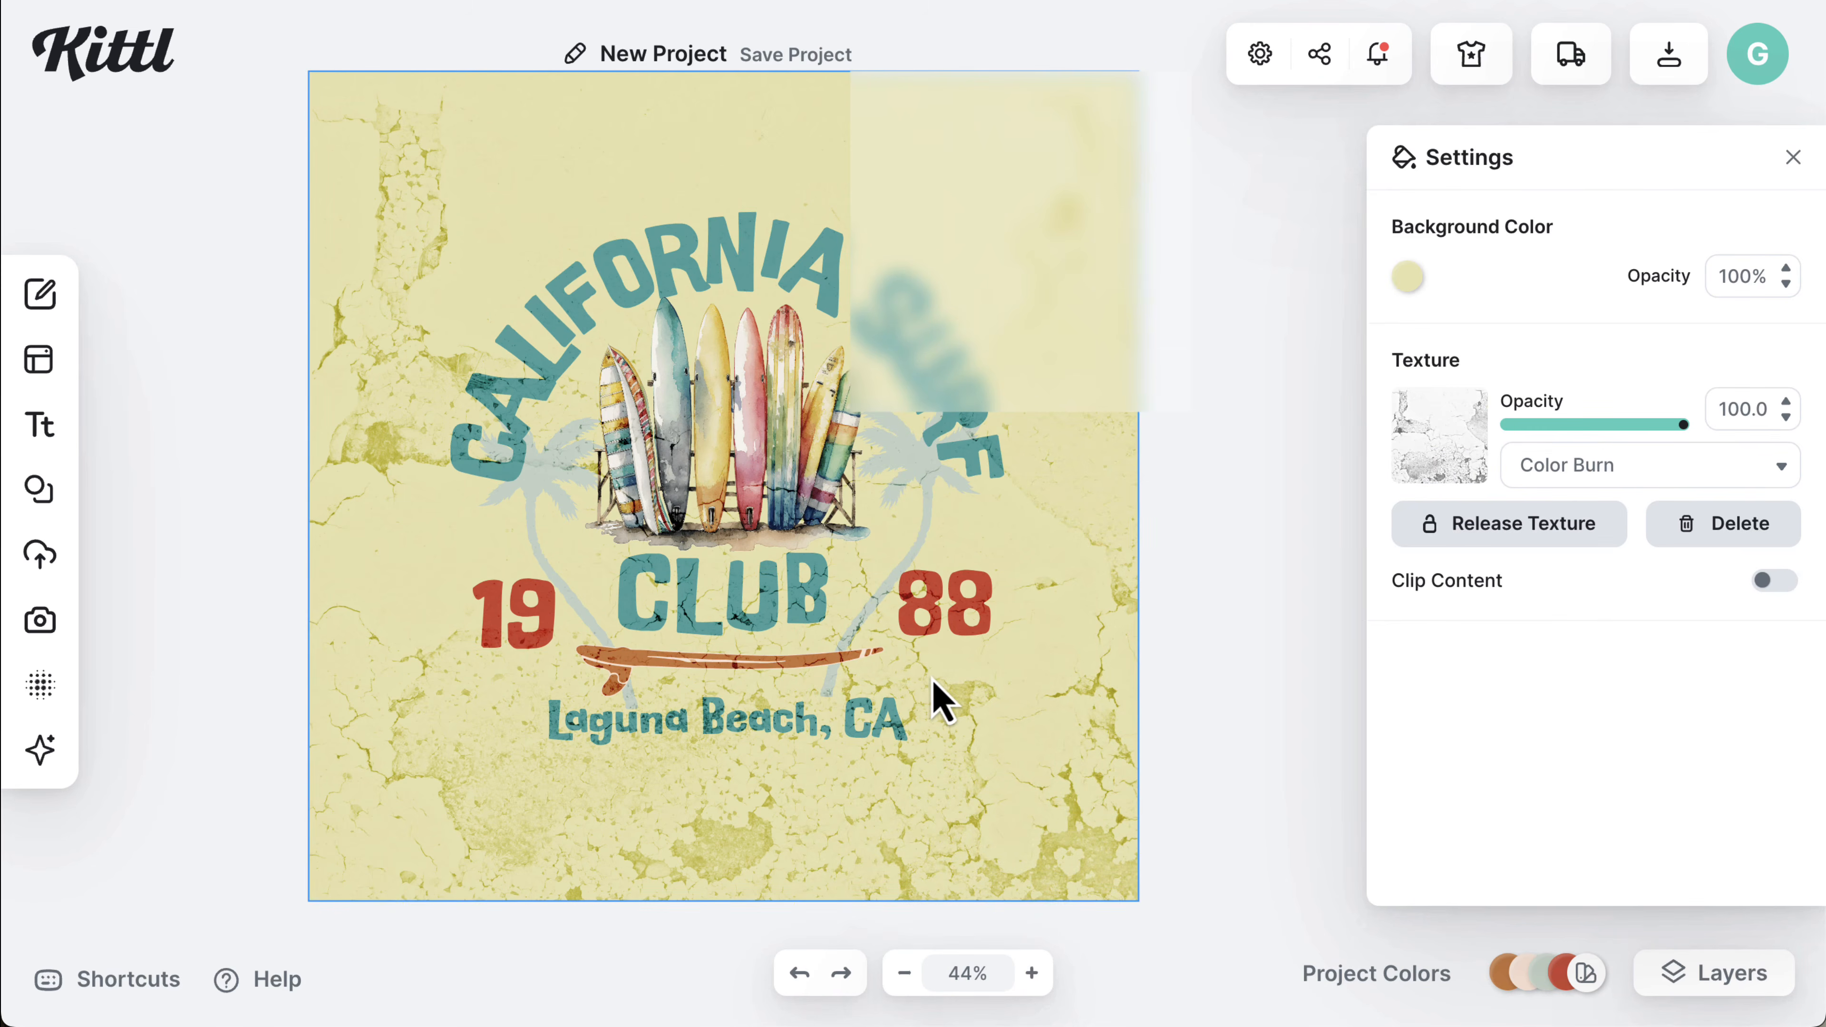
- Recolor the orange part of the horizontal surfboard with the red sampled from the 88
{"action": "left_click", "coordinate": [627, 662]}
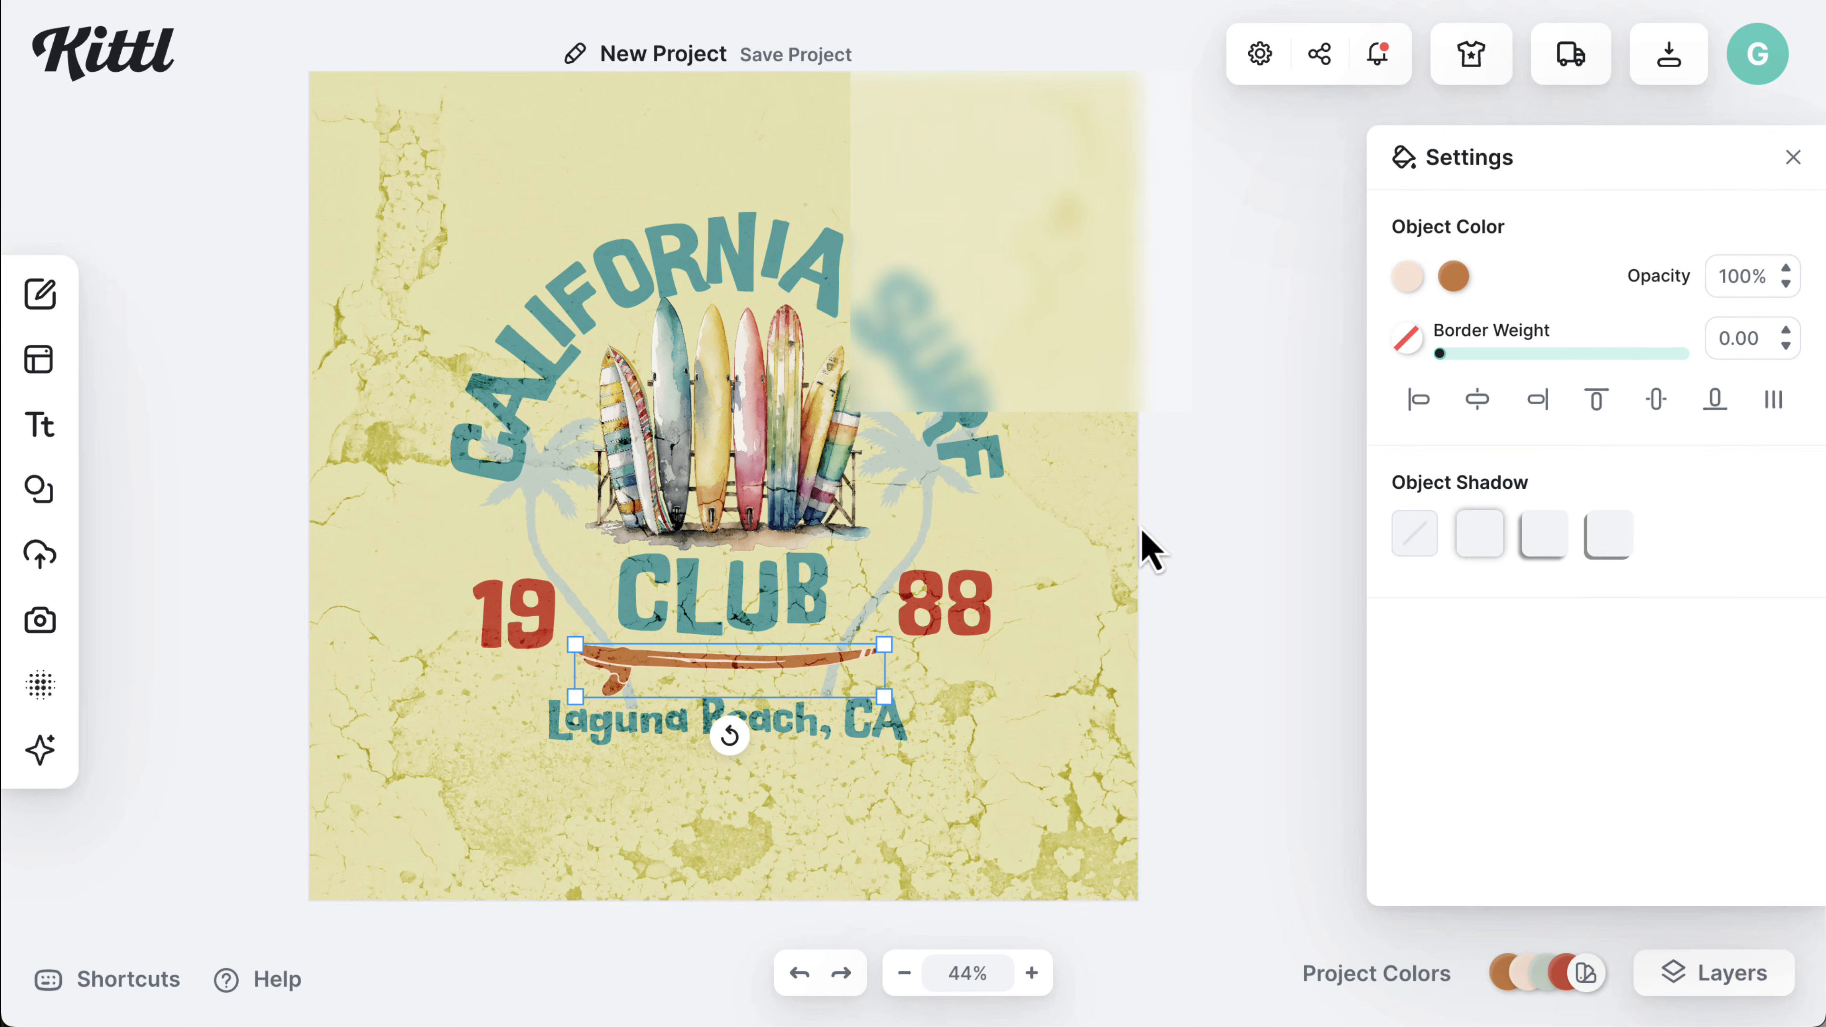
{"action": "left_click", "coordinate": [1454, 276]}
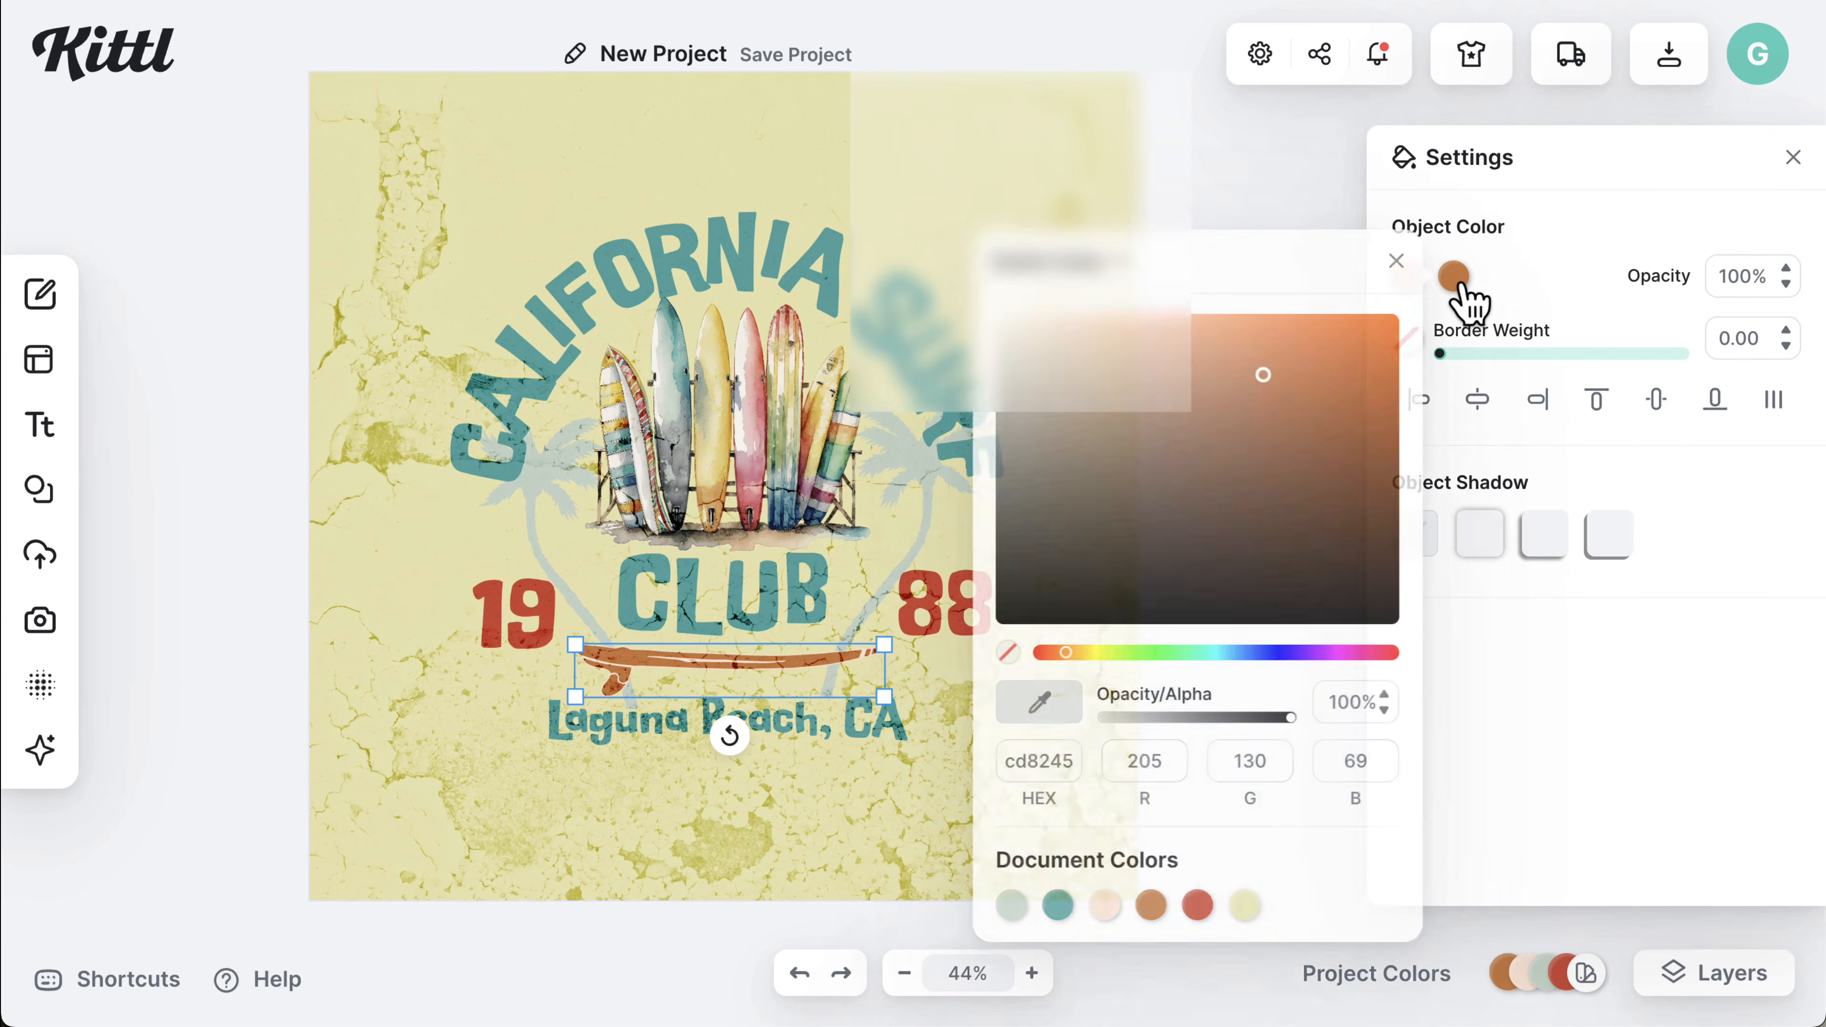
{"action": "left_click", "coordinate": [1043, 709]}
{"action": "left_click", "coordinate": [971, 581]}
- Recolor both palm trees golden yellow (d5b443) with a color sampled from the surfboard artwork
{"action": "left_click", "coordinate": [881, 460]}
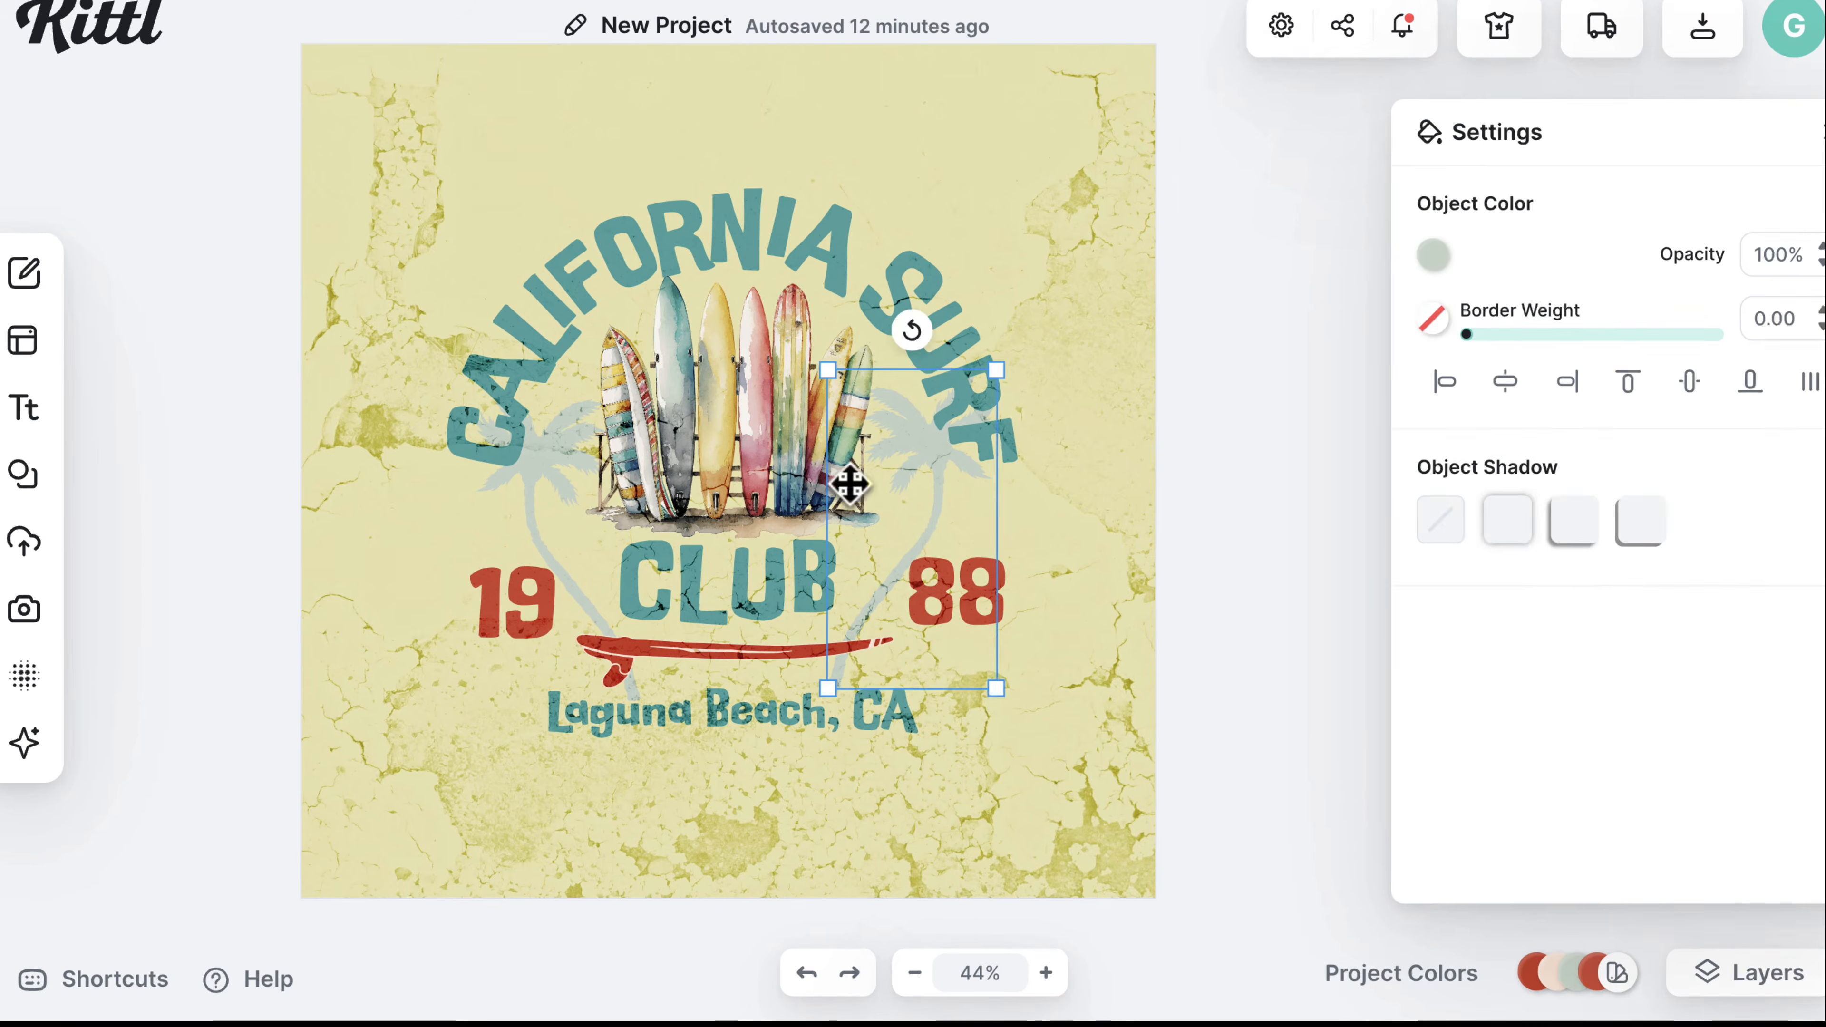
{"action": "left_click", "coordinate": [550, 460], "text": "shift"}
{"action": "left_click", "coordinate": [1407, 276]}
{"action": "left_click", "coordinate": [1006, 695]}
{"action": "left_click", "coordinate": [813, 374]}
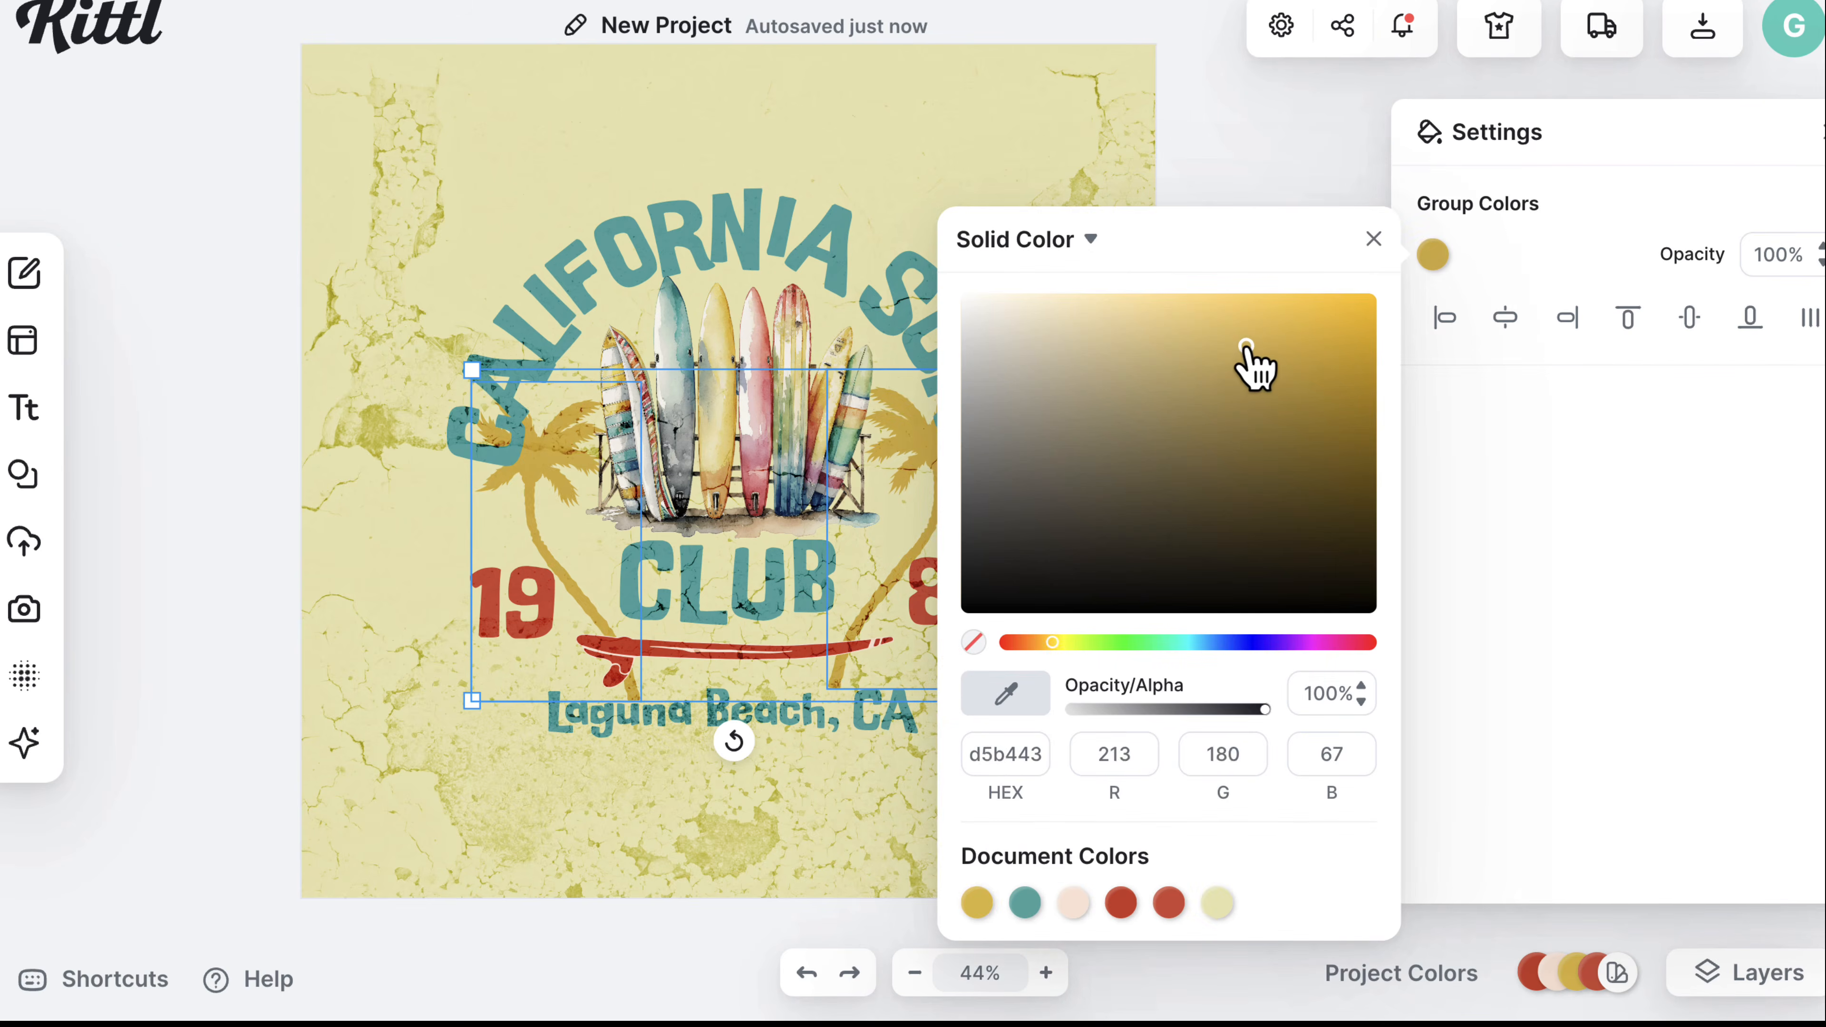
{"action": "left_click", "coordinate": [1040, 440]}
- Move the Laguna Beach, CA text slightly up and bring 19 and 88 closer to CLUB
{"action": "left_click_drag", "start_coordinate": [862, 721], "coordinate": [863, 708]}
{"action": "left_click_drag", "start_coordinate": [531, 603], "coordinate": [540, 599]}
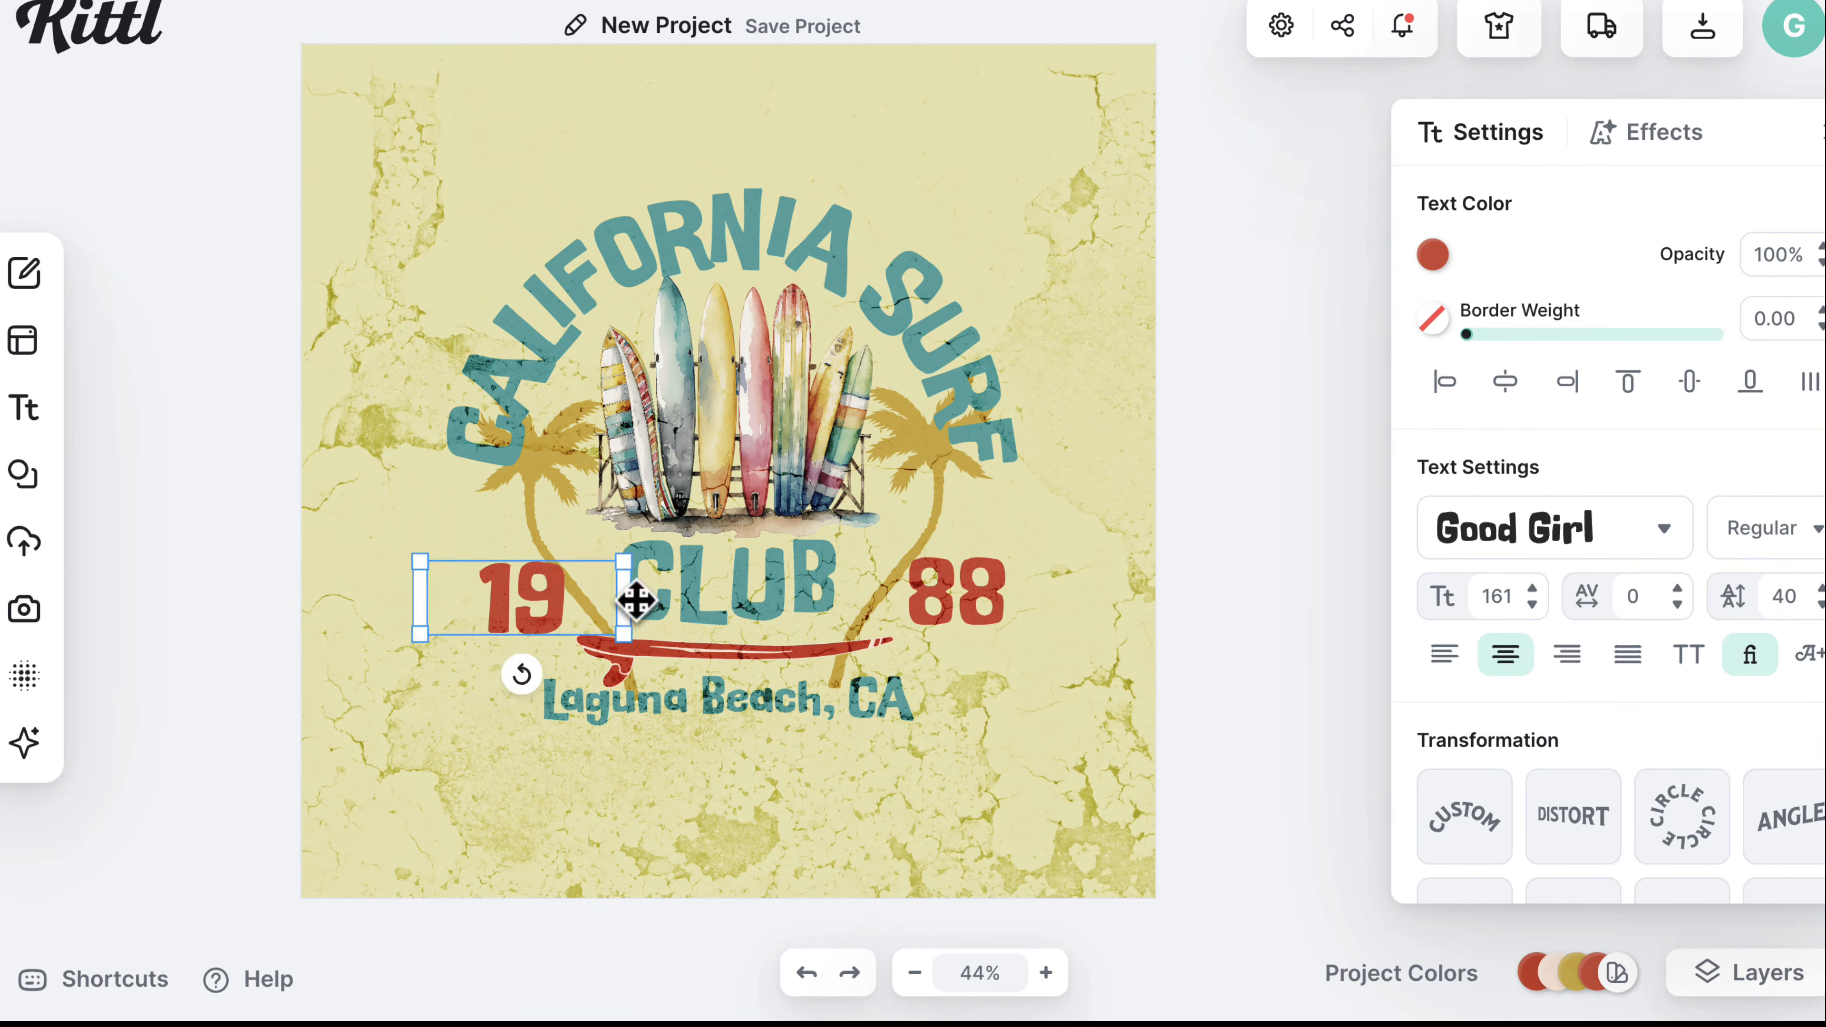
{"action": "left_click_drag", "start_coordinate": [960, 593], "coordinate": [952, 592]}
{"action": "left_click", "coordinate": [1149, 632]}
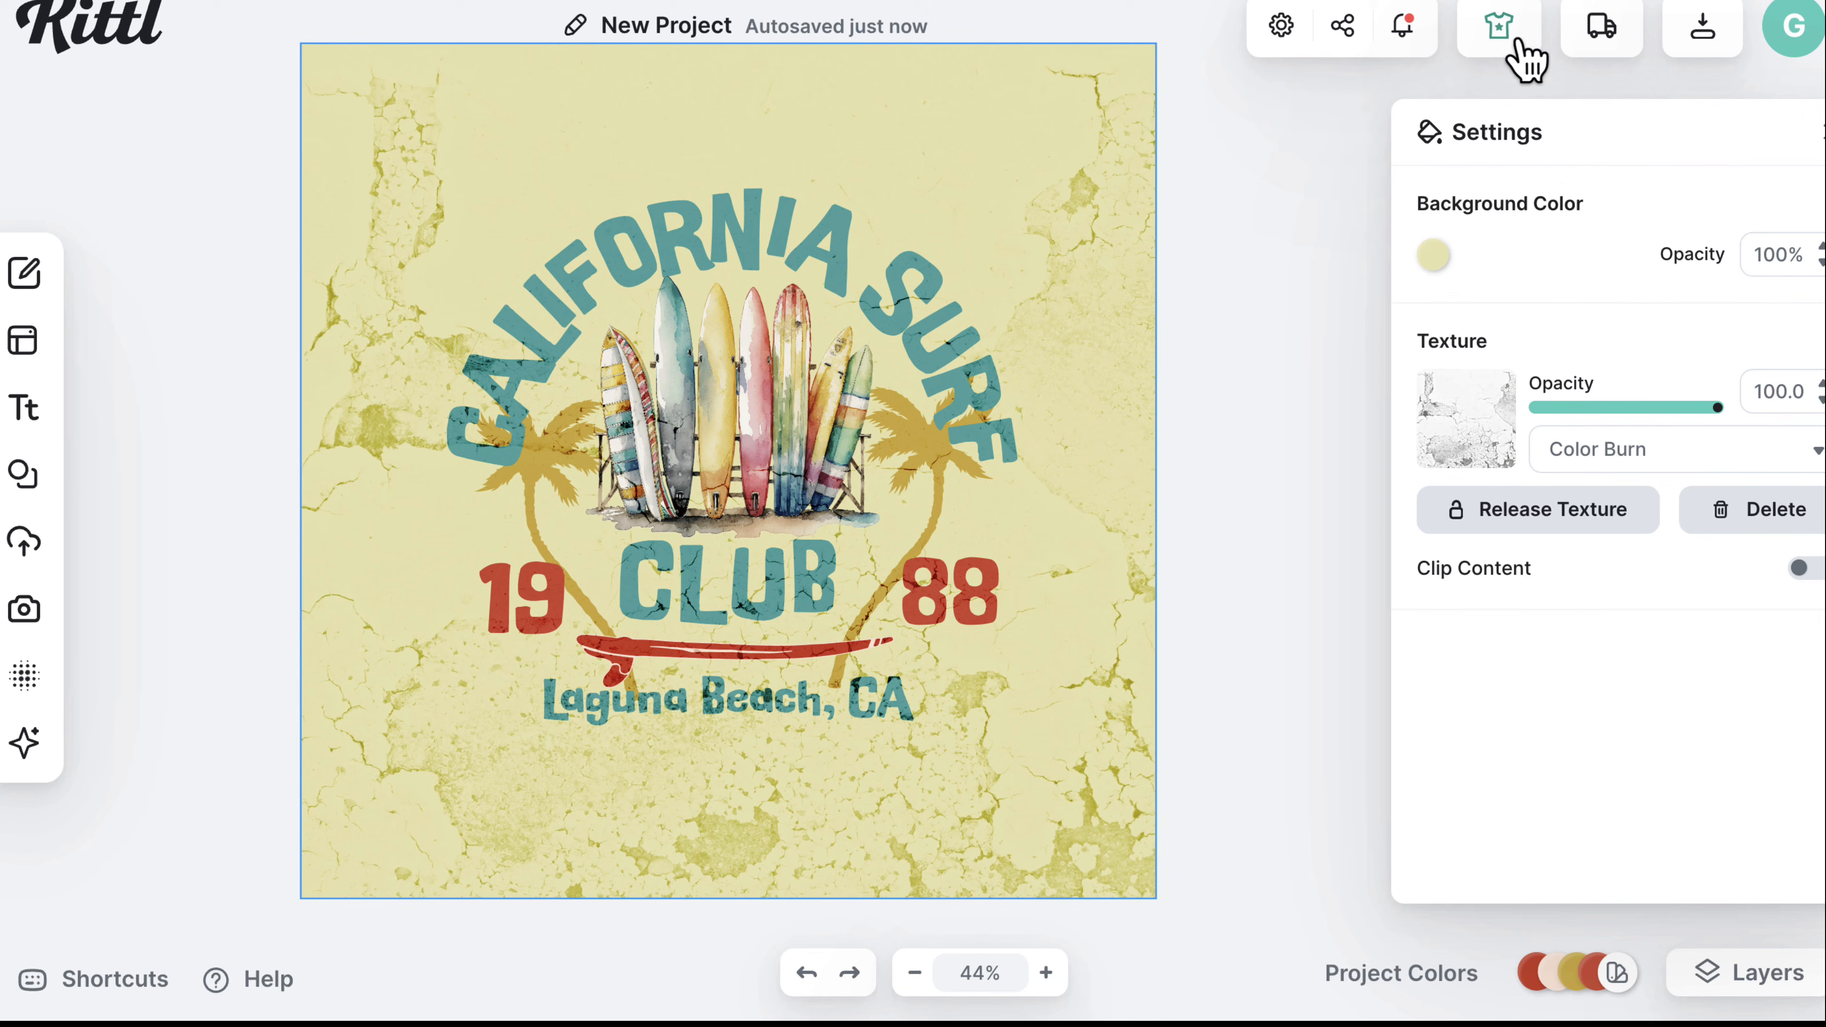
- Preview the design on the T-shirt mockup and shift it slightly right and down on the shirt
{"action": "left_click", "coordinate": [1499, 29]}
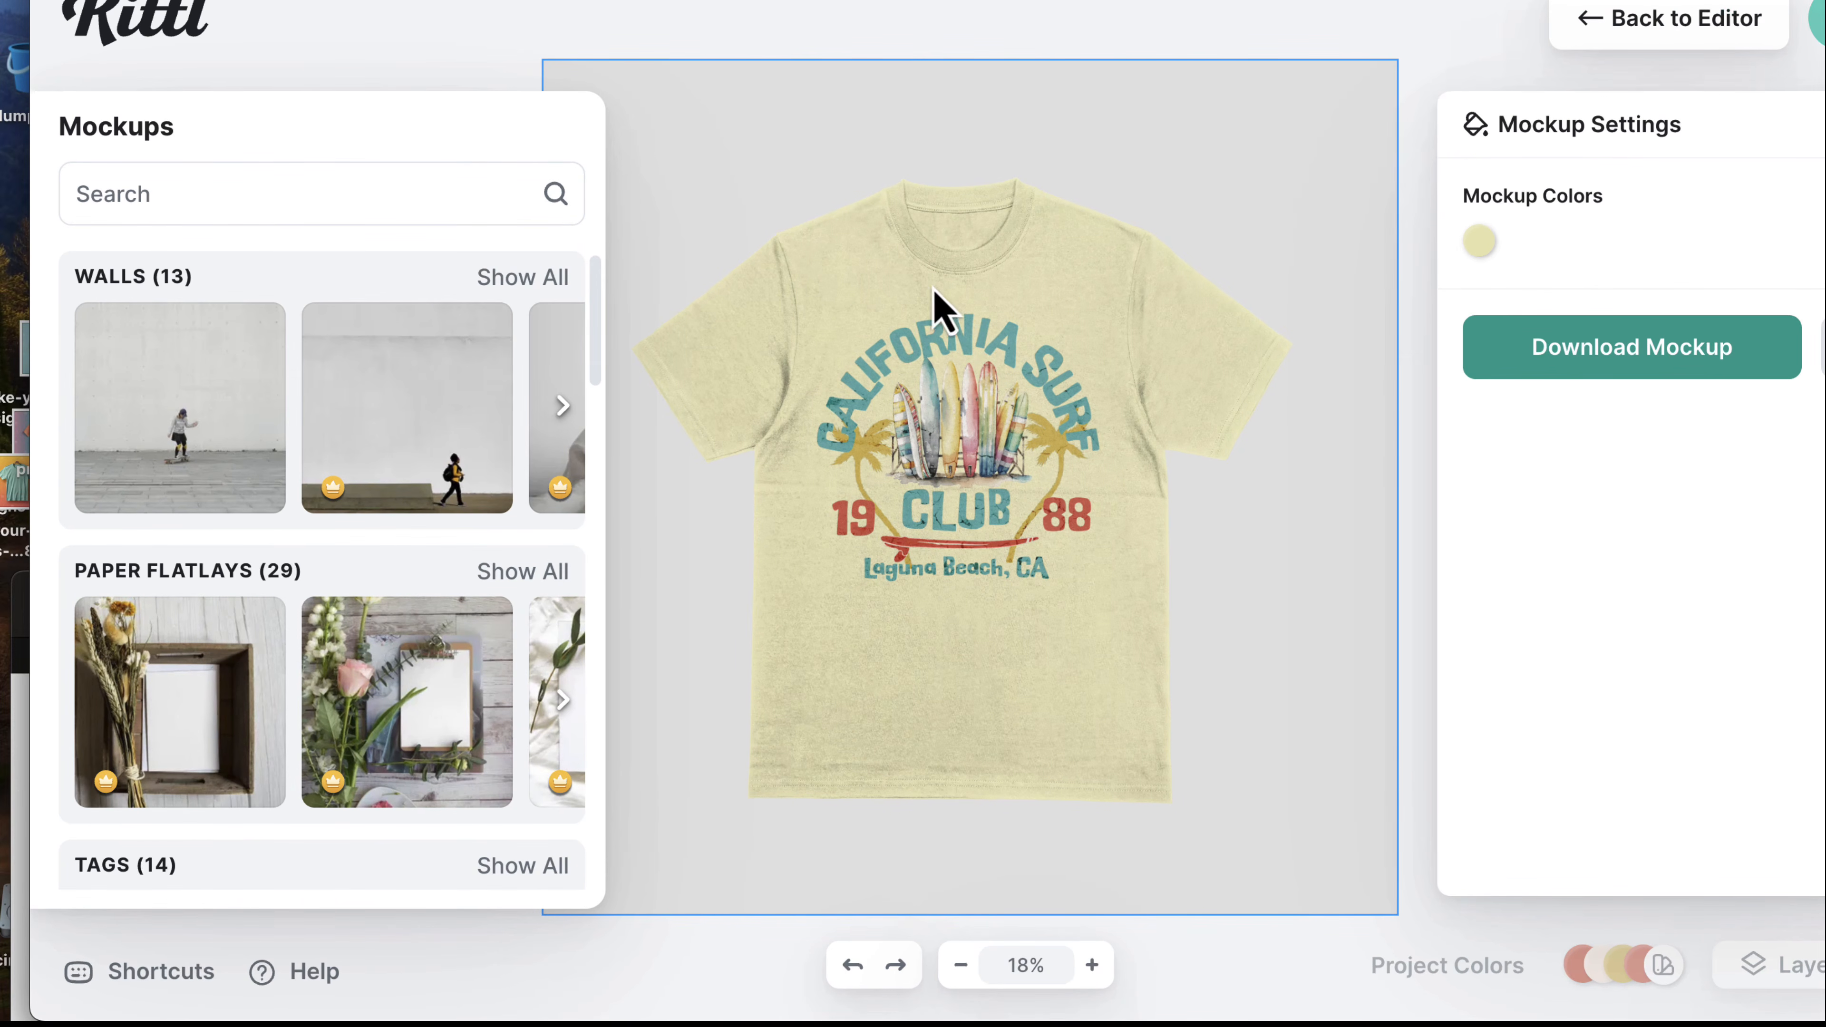
{"action": "left_click", "coordinate": [932, 541]}
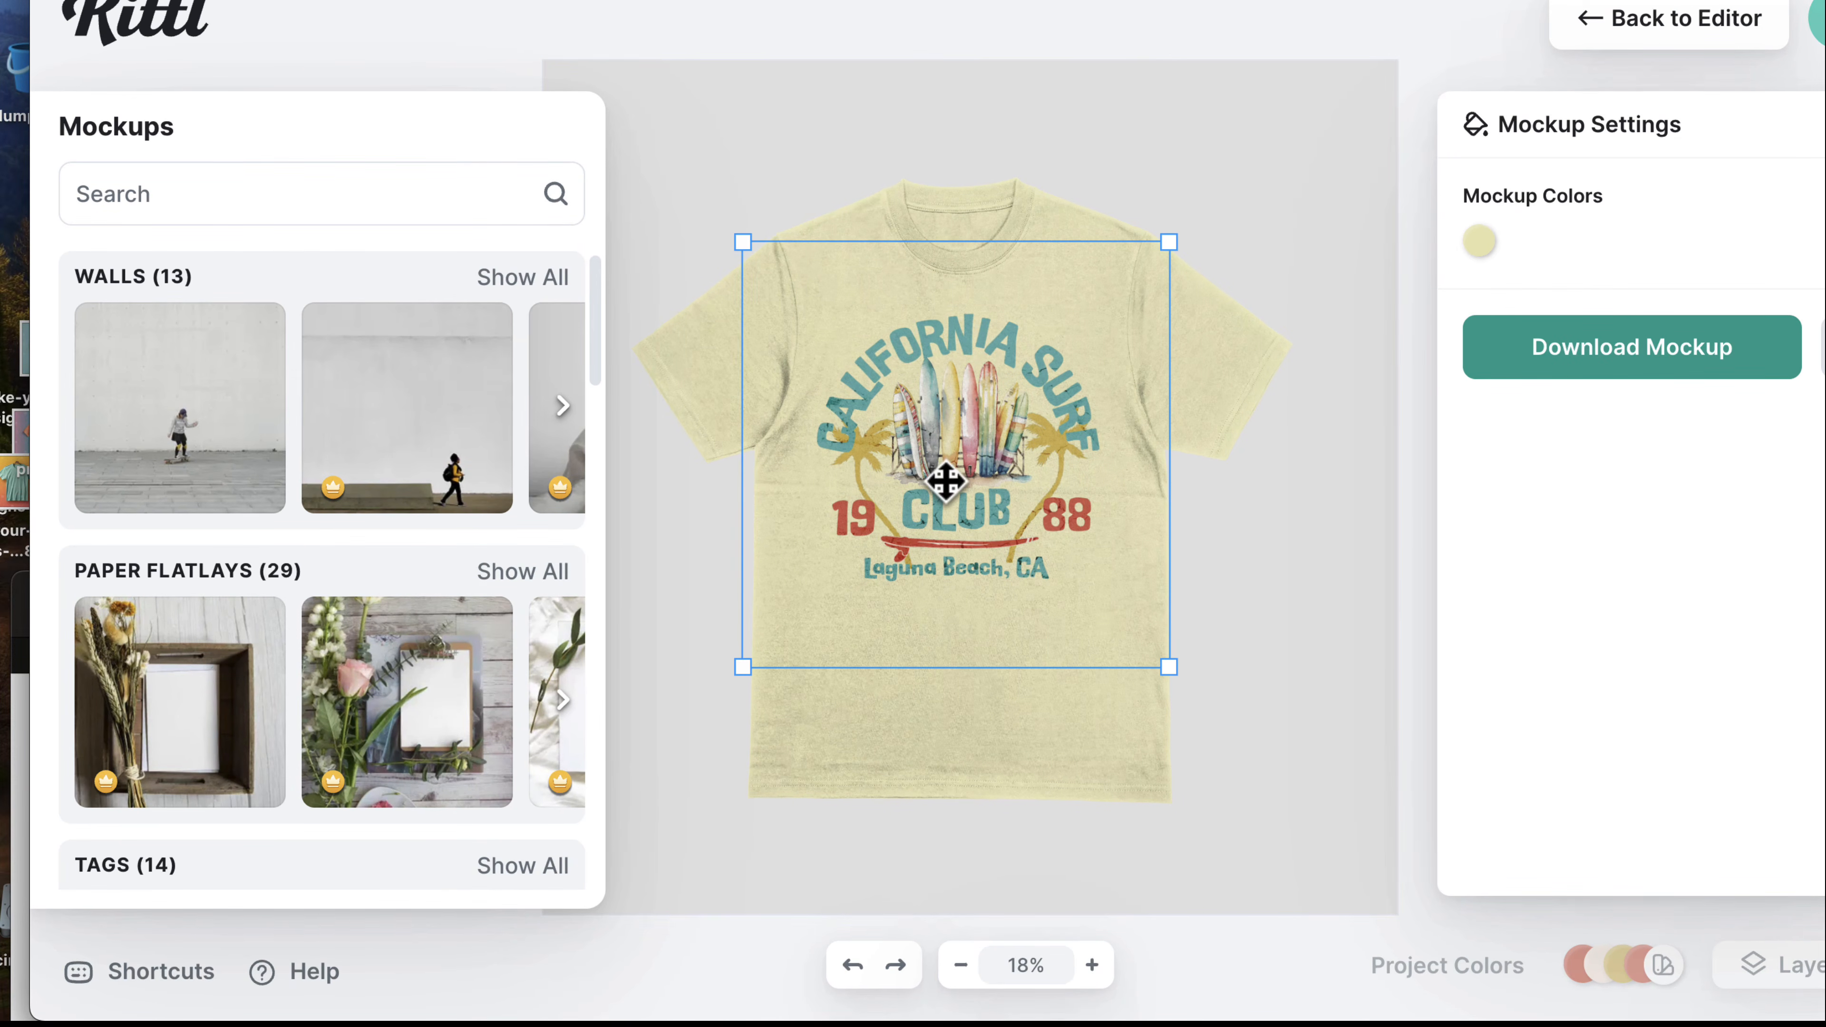
{"action": "left_click_drag", "start_coordinate": [946, 480], "coordinate": [957, 489]}
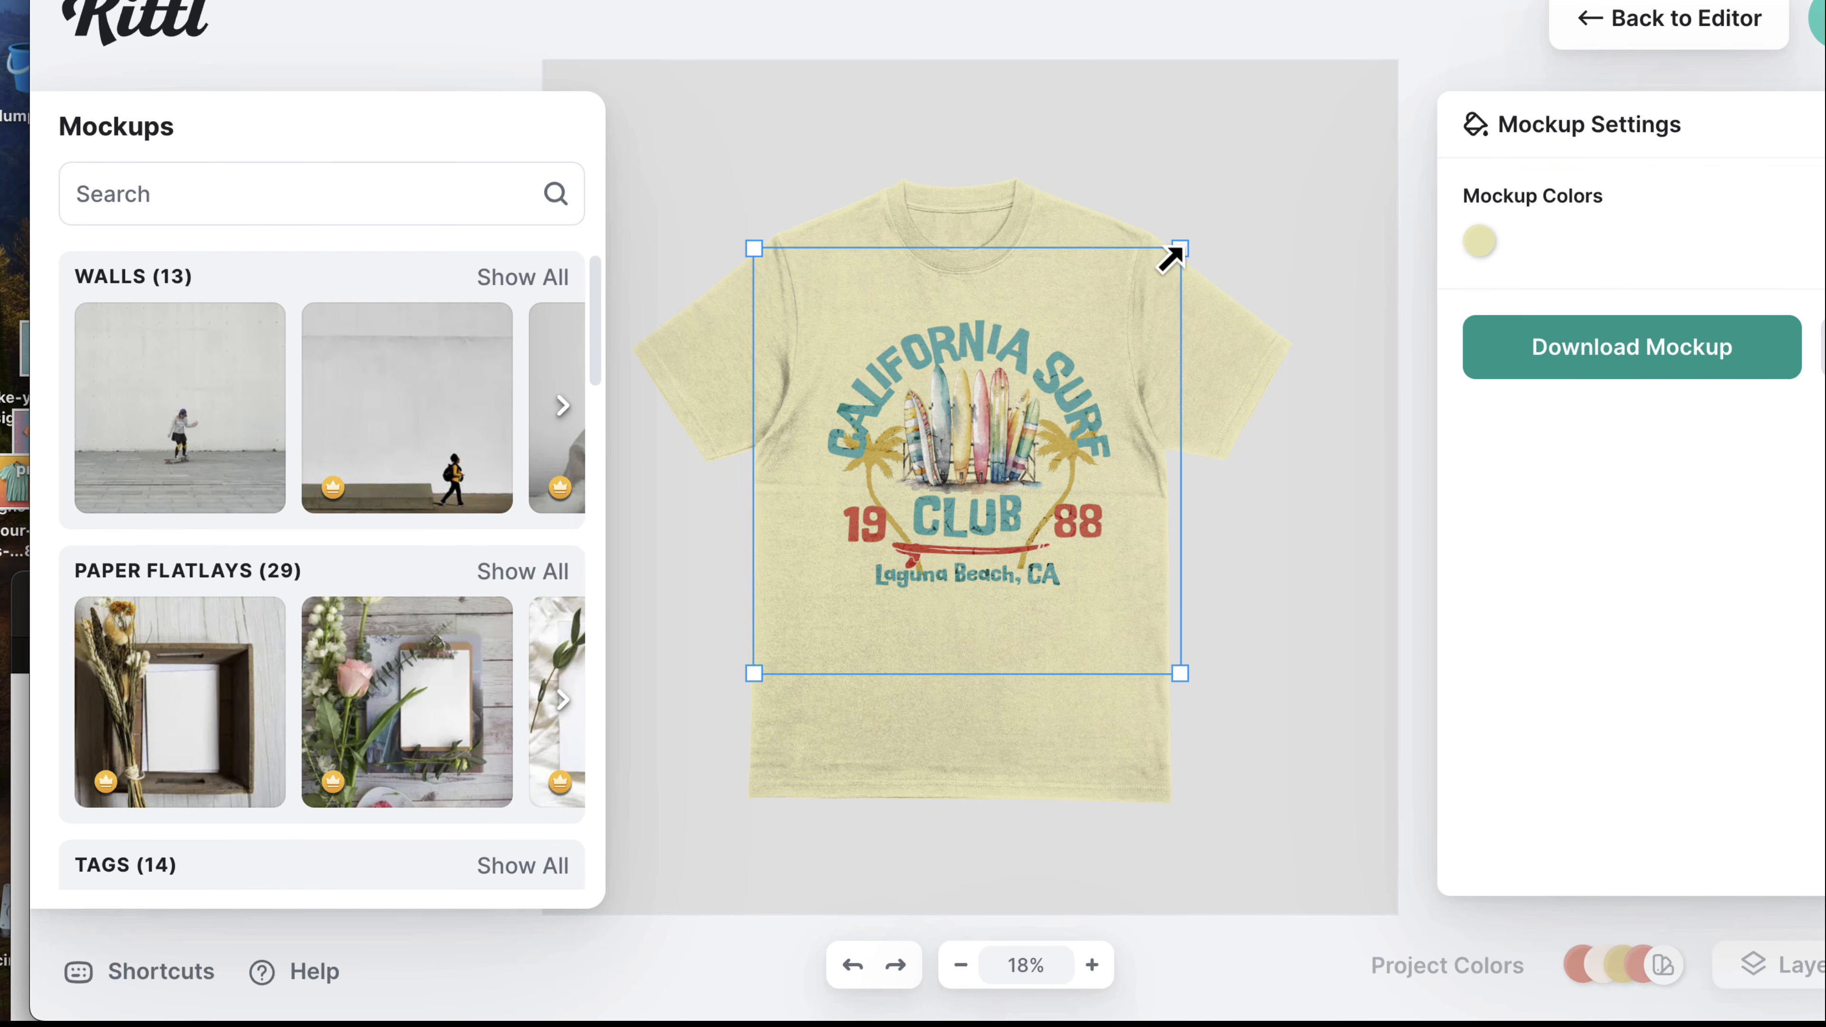